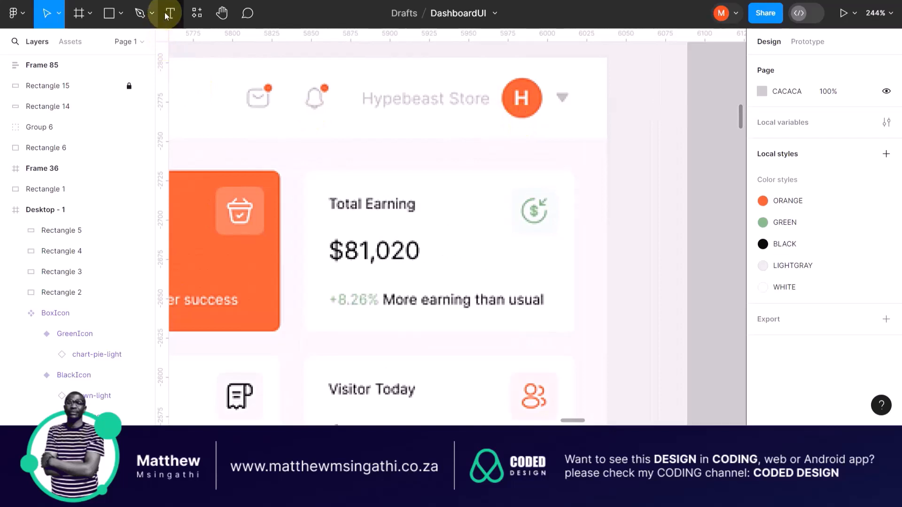
# Add the text "H" and position it over the letter in the header's orange avatar circle.
pyautogui.click(170, 12)
pyautogui.click(484, 158)
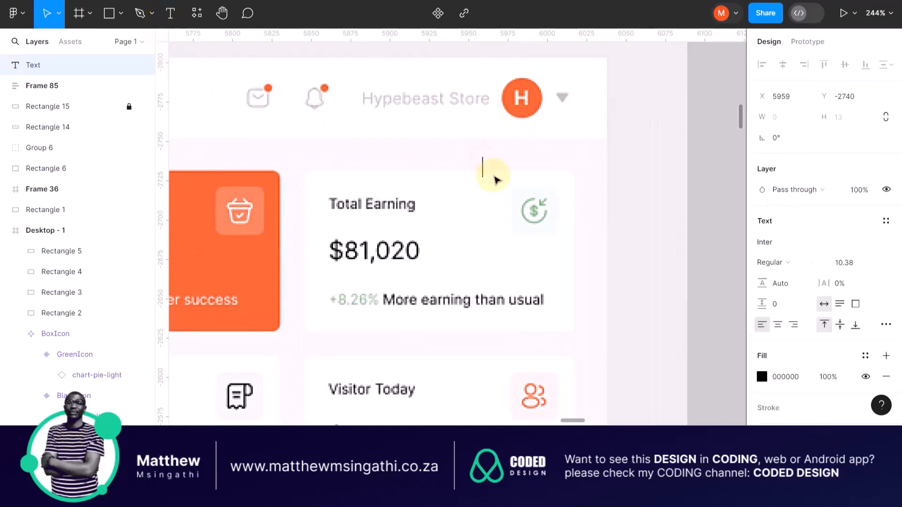
pyautogui.write('H')
pyautogui.press('Escape')
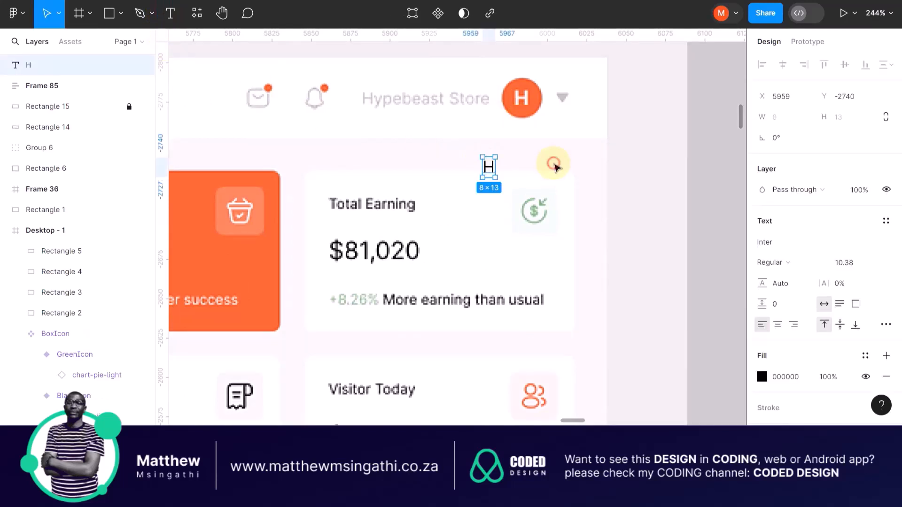
pyautogui.moveTo(489, 167); pyautogui.dragTo(513, 91)
pyautogui.scroll(5, 522, 108)
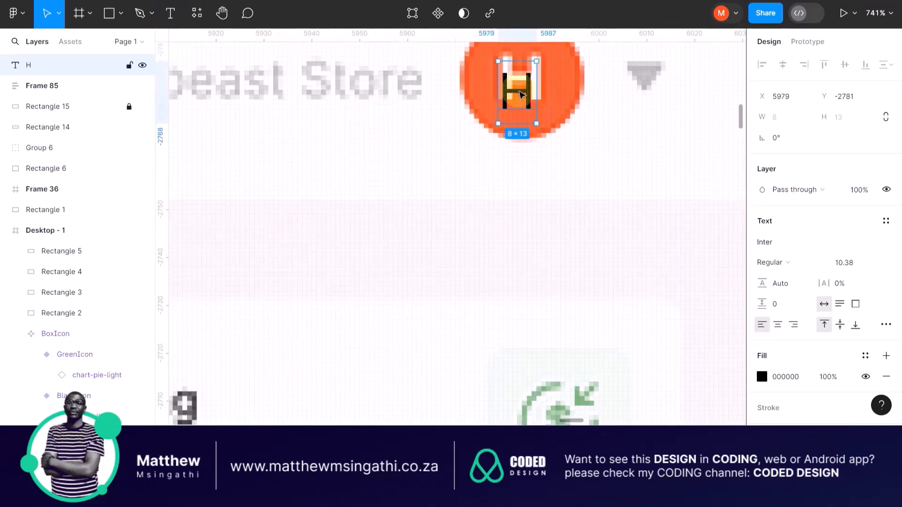
pyautogui.scroll(3, 513, 91)
pyautogui.scroll(3, 508, 154)
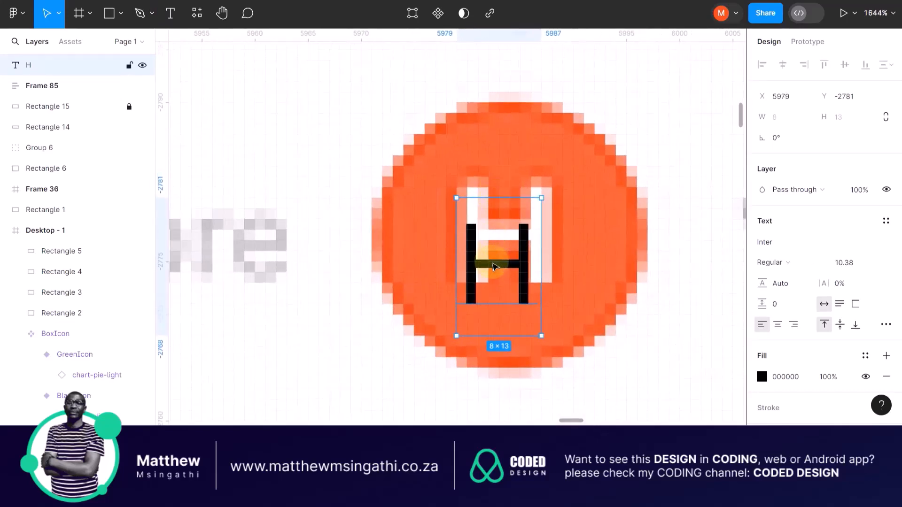
pyautogui.moveTo(489, 256)
pyautogui.mouseDown()
pyautogui.moveTo(510, 230)
pyautogui.moveTo(521, 243)
pyautogui.mouseUp()
# Make the H bold, scale it to about 9 × 14 and align it with the reference letter.
pyautogui.hotkey('ctrl', 'b')
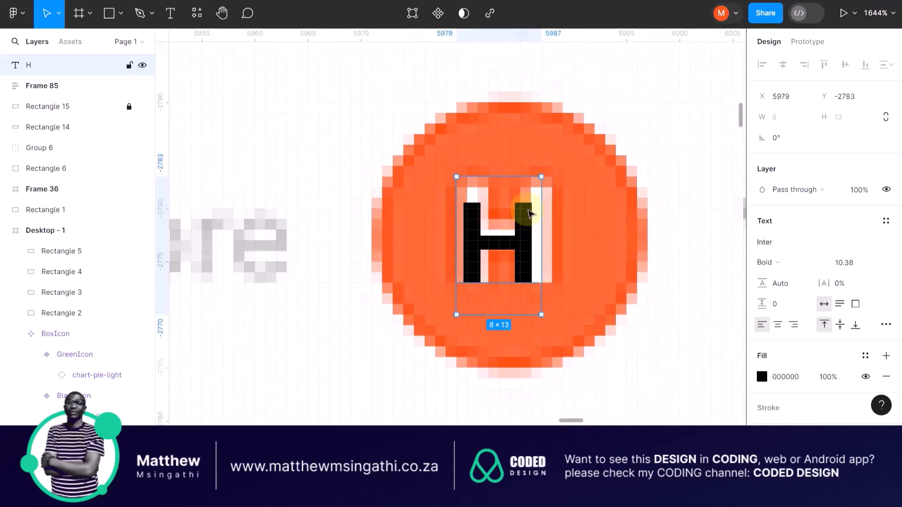
pyautogui.press('k')
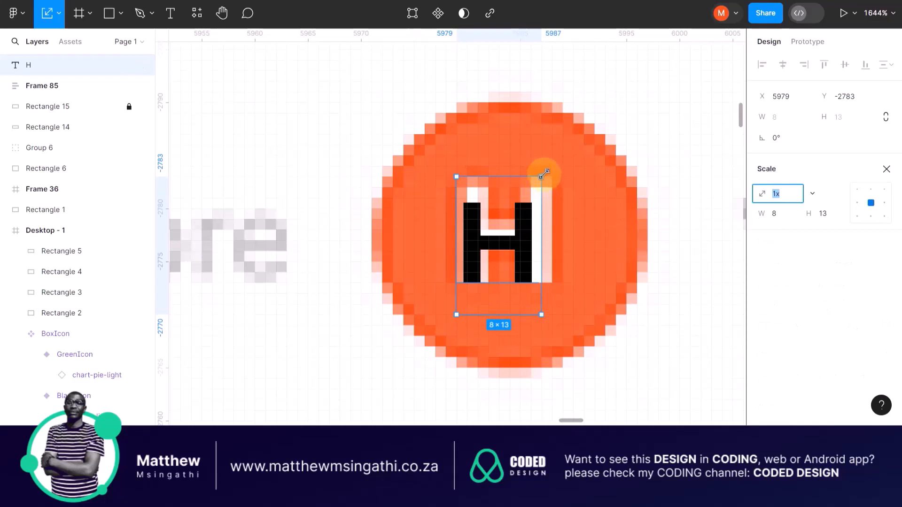
pyautogui.moveTo(544, 174); pyautogui.dragTo(552, 168)
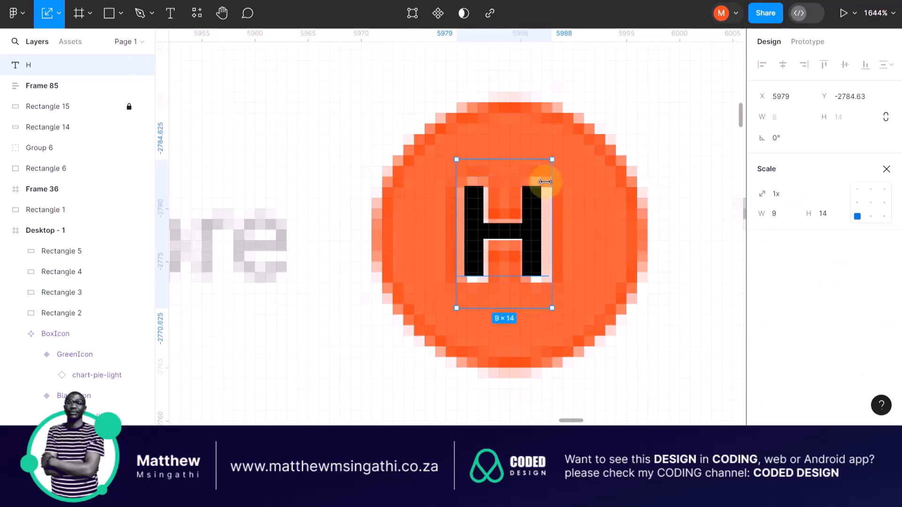
pyautogui.moveTo(532, 215); pyautogui.dragTo(539, 222)
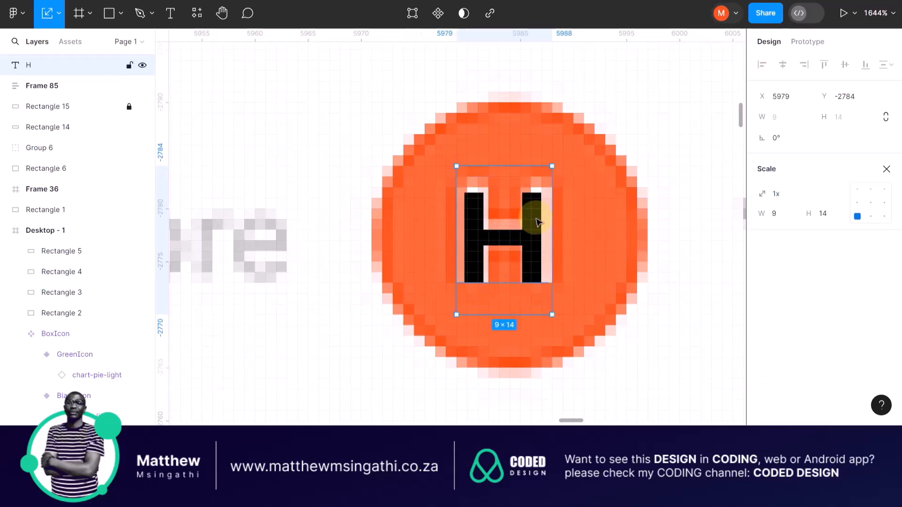
# Wrap the H text in an auto layout frame.
pyautogui.scroll(-5, 539, 222)
pyautogui.scroll(-4, 539, 222)
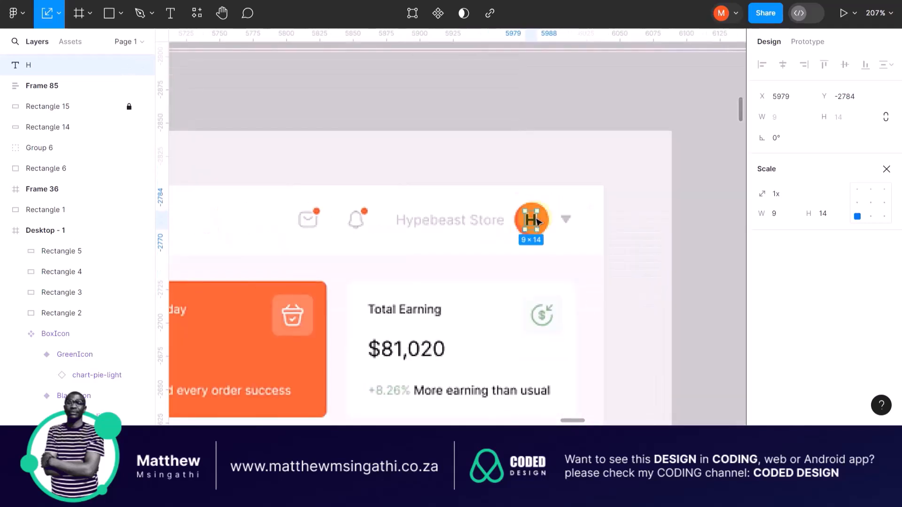
pyautogui.scroll(4, 536, 221)
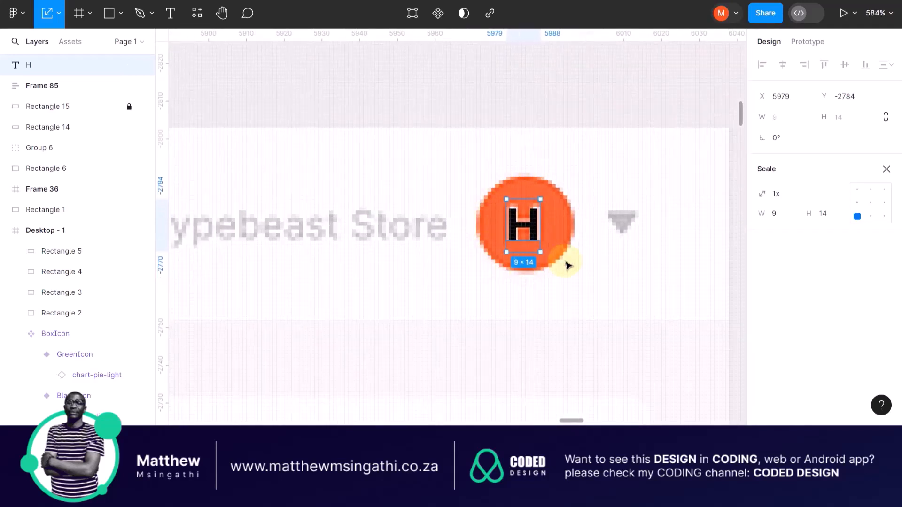
pyautogui.scroll(3, 500, 244)
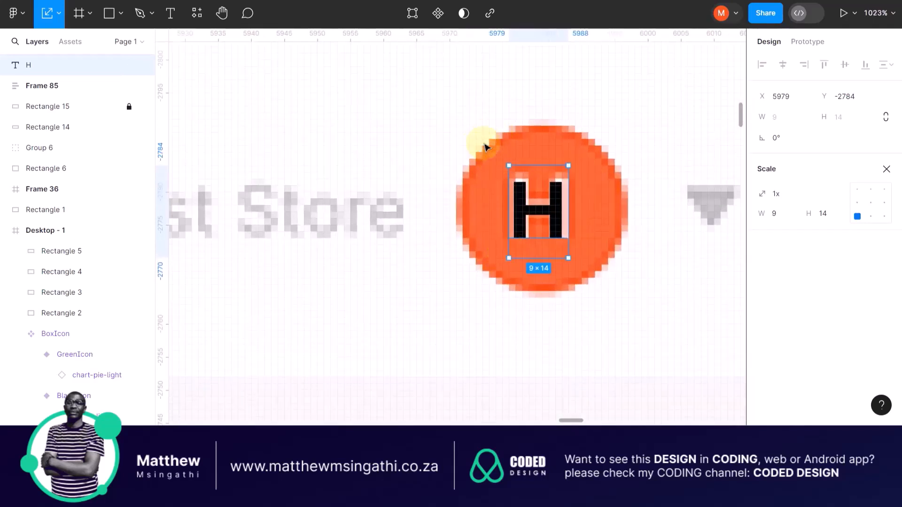
pyautogui.scroll(2, 485, 157)
pyautogui.scroll(-5, 484, 156)
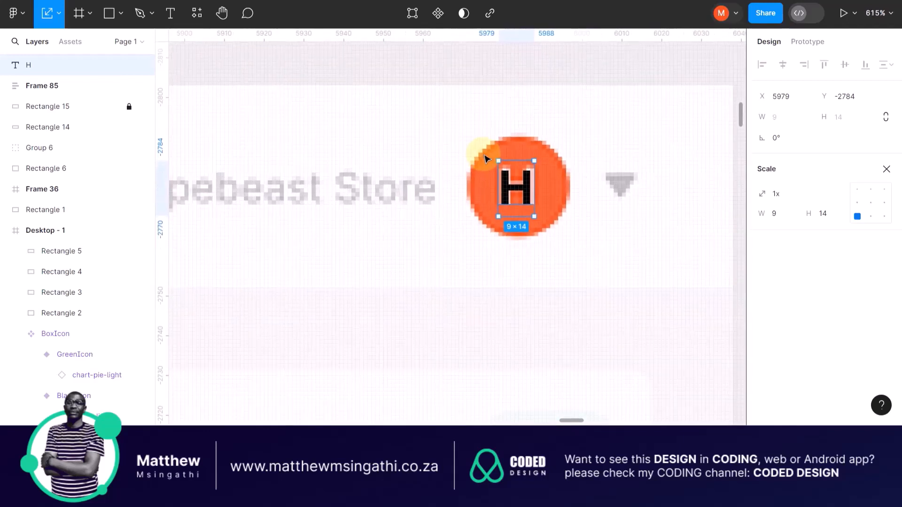
pyautogui.scroll(-4, 527, 174)
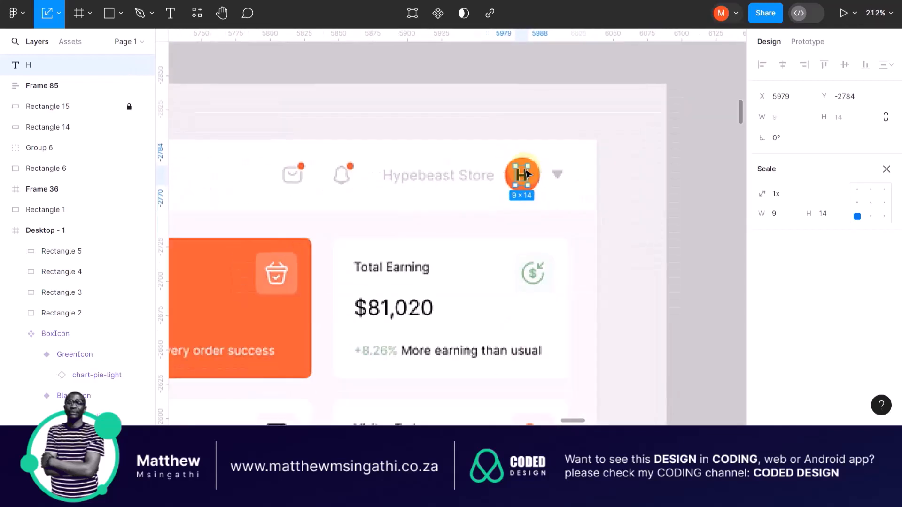
pyautogui.hotkey('shift', 'a')
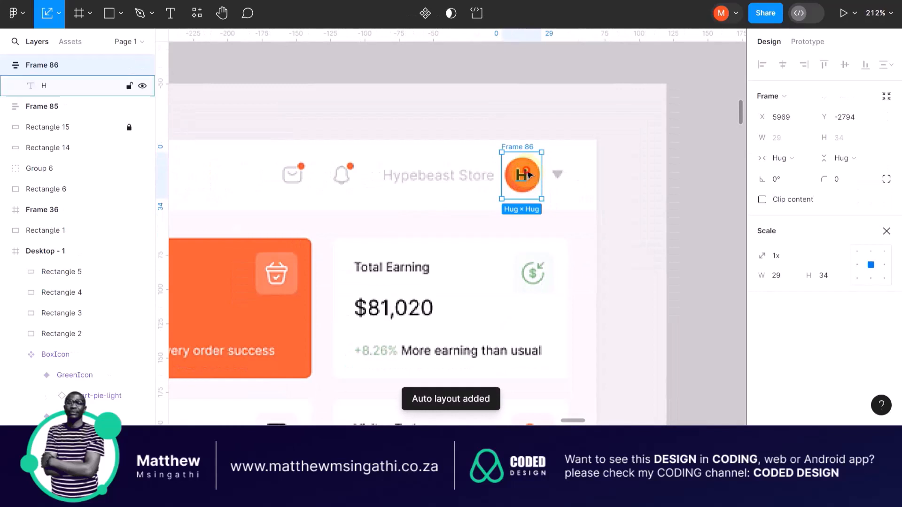
# Give the frame around the H a fill using the ORANGE color style.
pyautogui.click(583, 154)
pyautogui.click(529, 162)
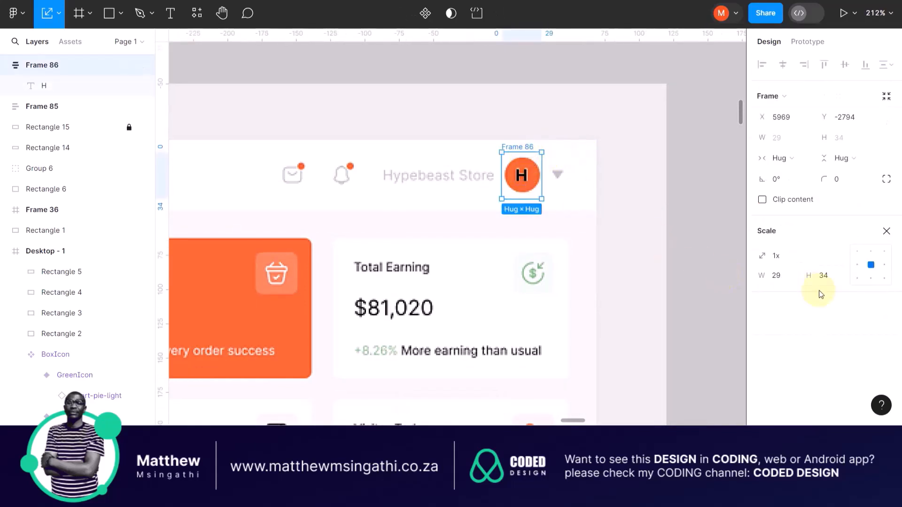
pyautogui.press('v')
pyautogui.scroll(-5, 819, 290)
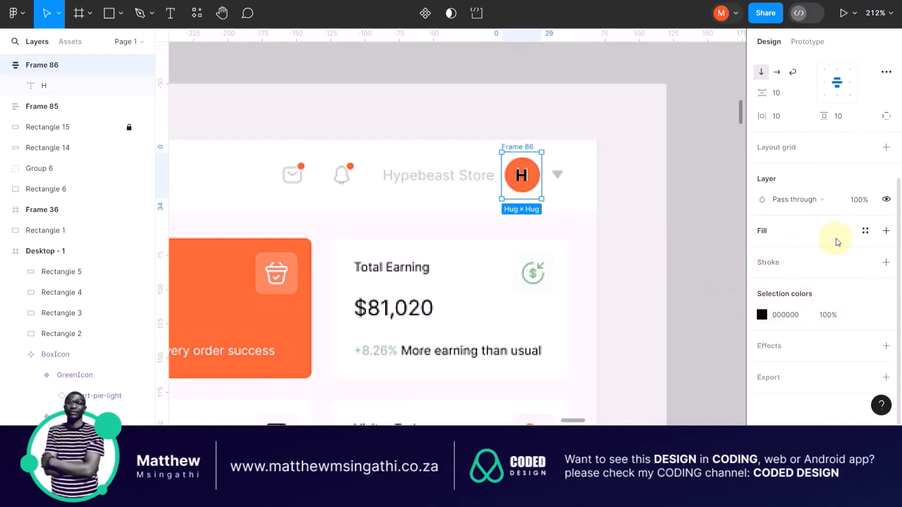
pyautogui.click(886, 231)
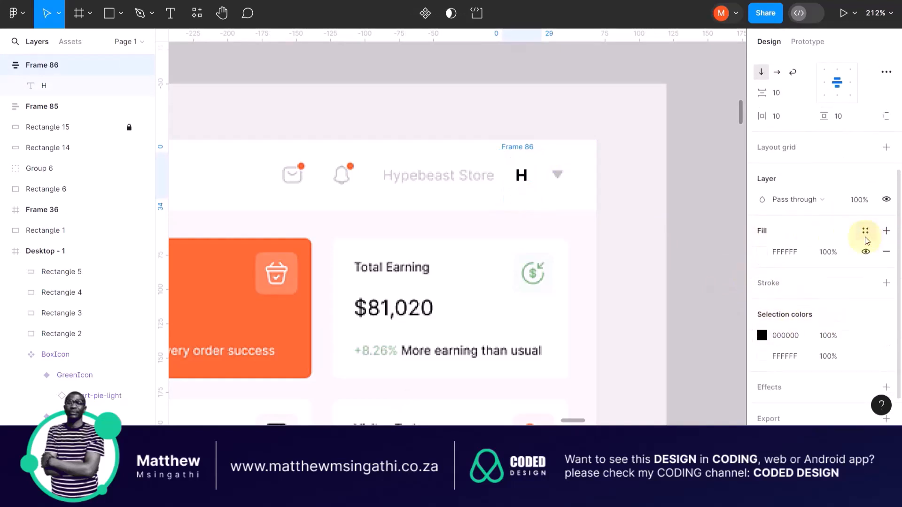
pyautogui.click(764, 251)
pyautogui.click(735, 53)
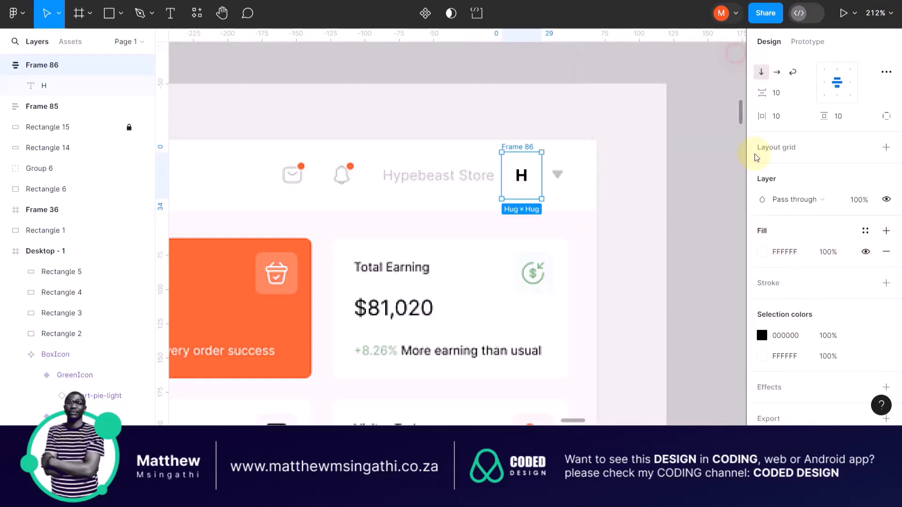
pyautogui.click(866, 230)
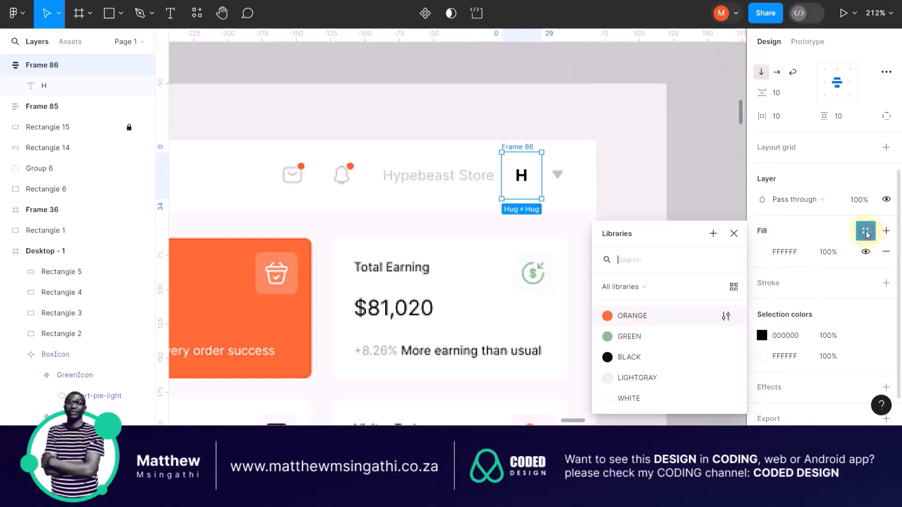
pyautogui.click(613, 325)
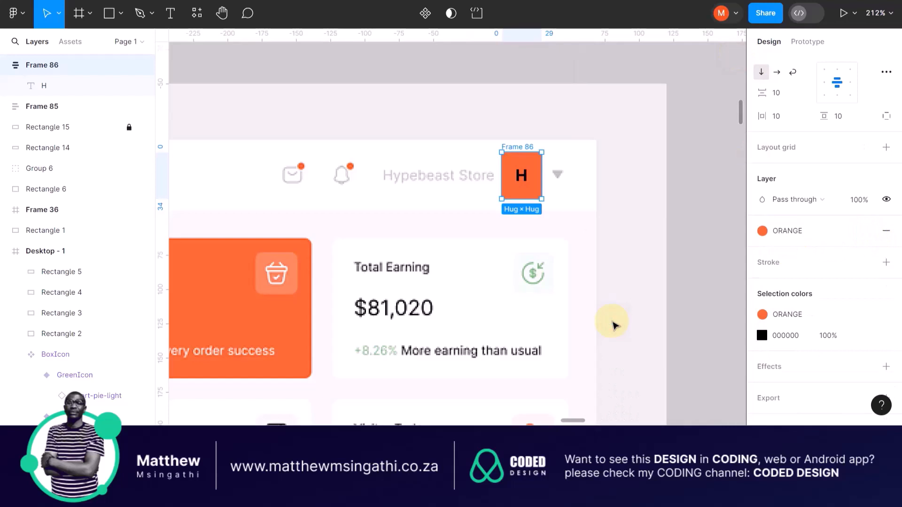
# Resize the orange H frame to 25 × 25 and move it over the reference avatar circle.
pyautogui.scroll(5, 545, 178)
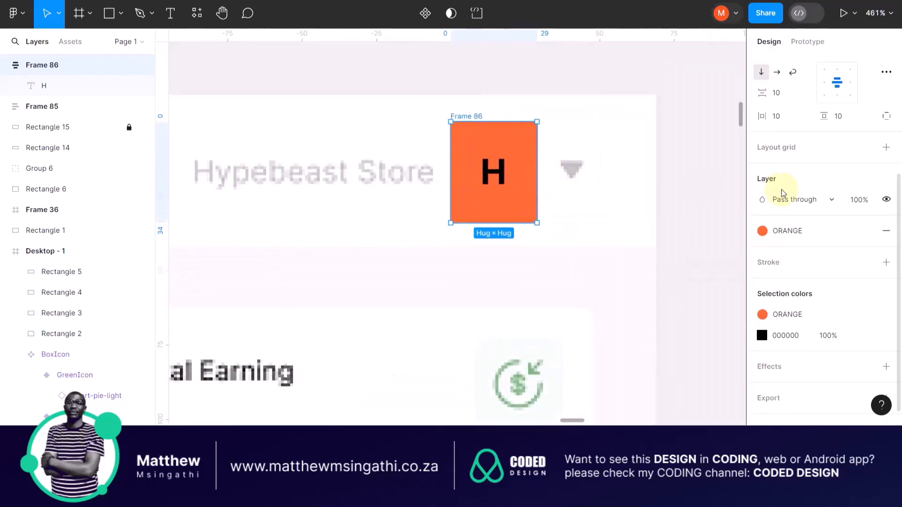
pyautogui.click(582, 135)
pyautogui.click(512, 140)
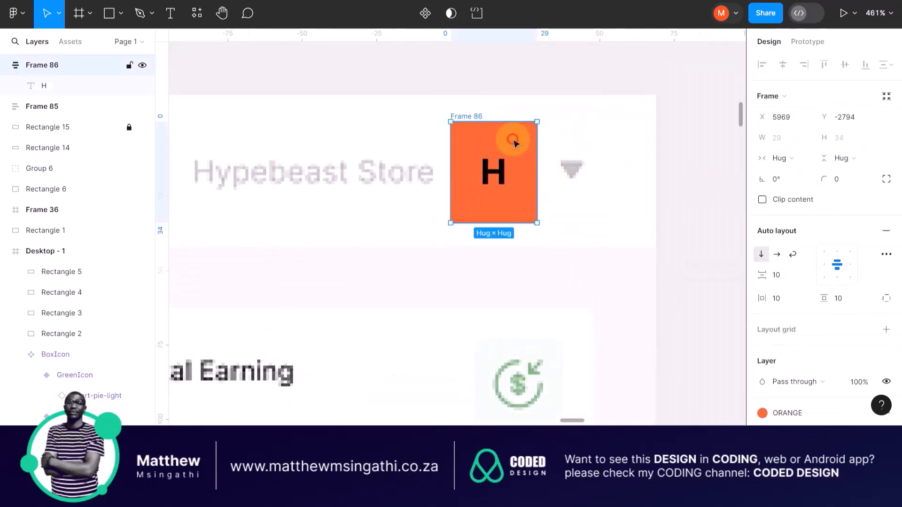
pyautogui.scroll(3, 463, 146)
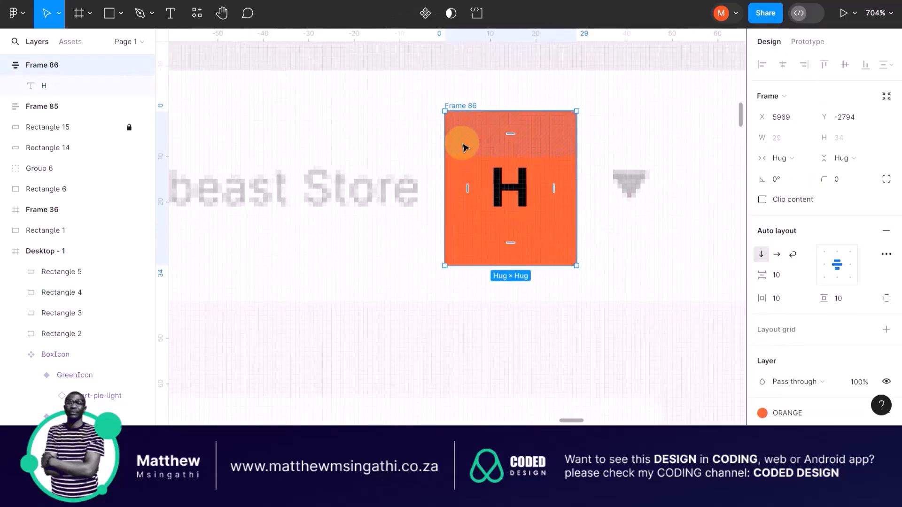
pyautogui.moveTo(488, 113); pyautogui.dragTo(496, 129)
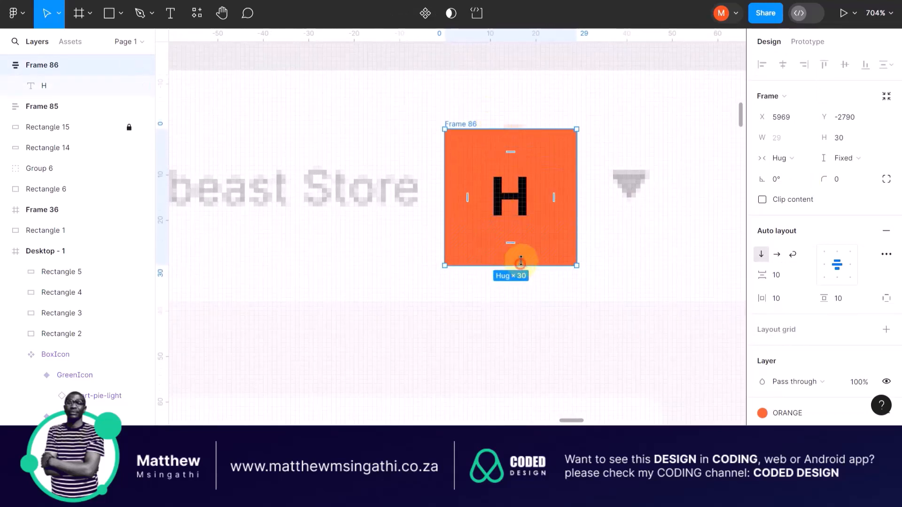
pyautogui.moveTo(520, 264); pyautogui.dragTo(538, 243)
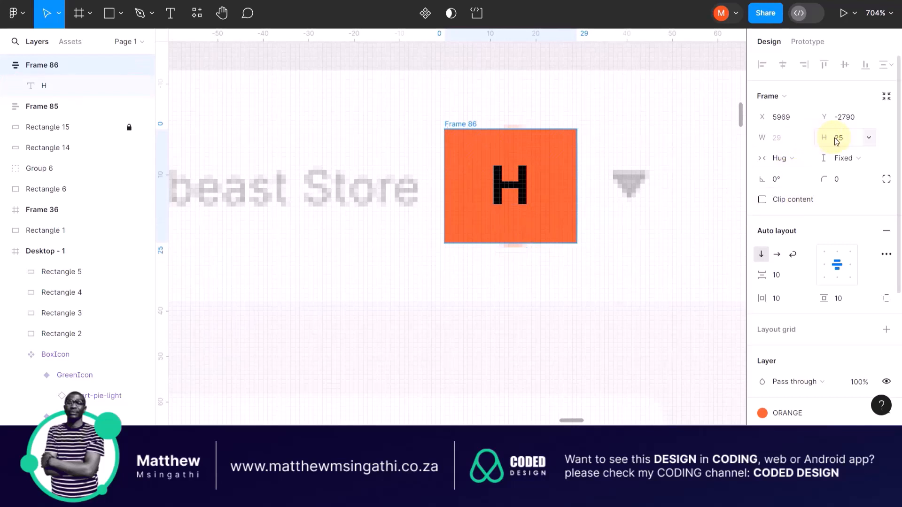
pyautogui.click(777, 141)
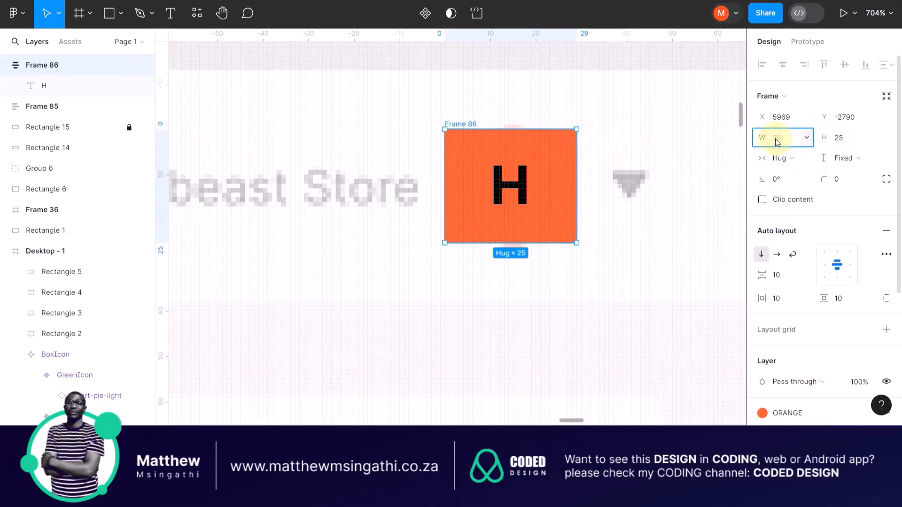
pyautogui.write('25')
pyautogui.press('Return')
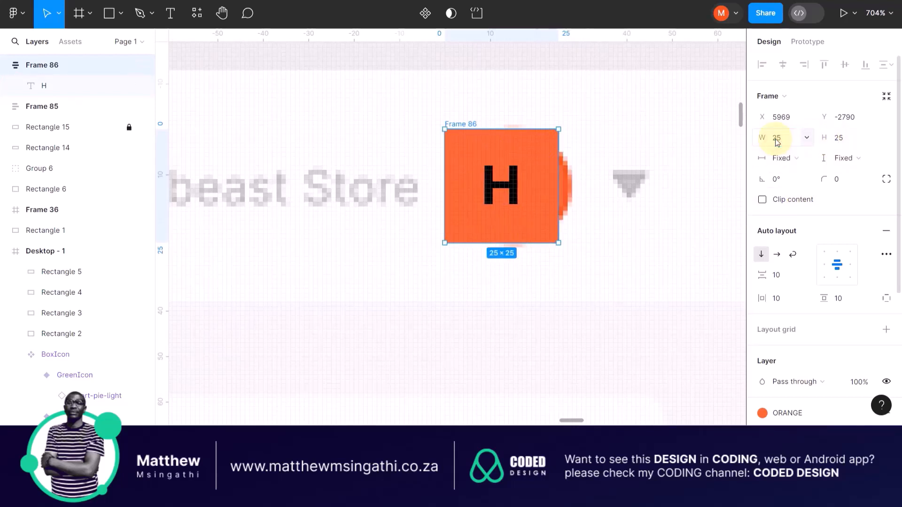
pyautogui.moveTo(531, 150); pyautogui.dragTo(544, 147)
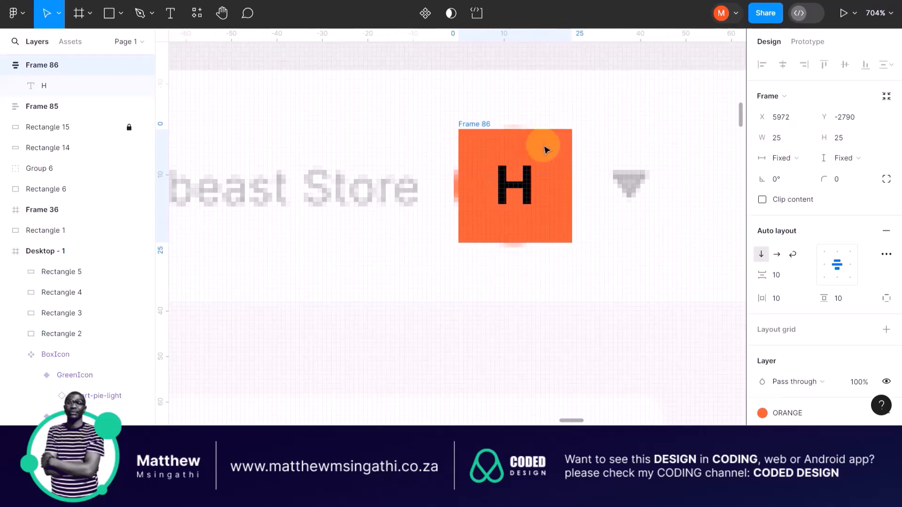
# Set the orange H frame's corner radius to 10.25.
pyautogui.click(843, 182)
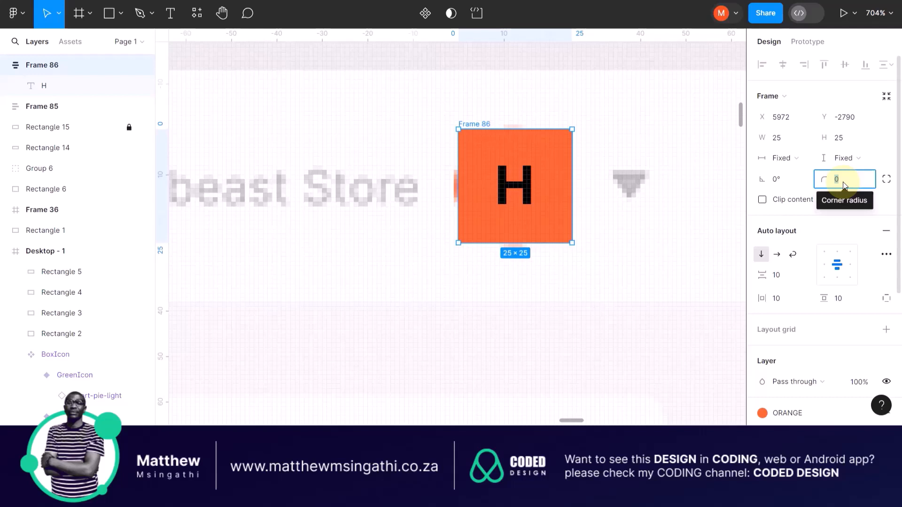
pyautogui.write('1')
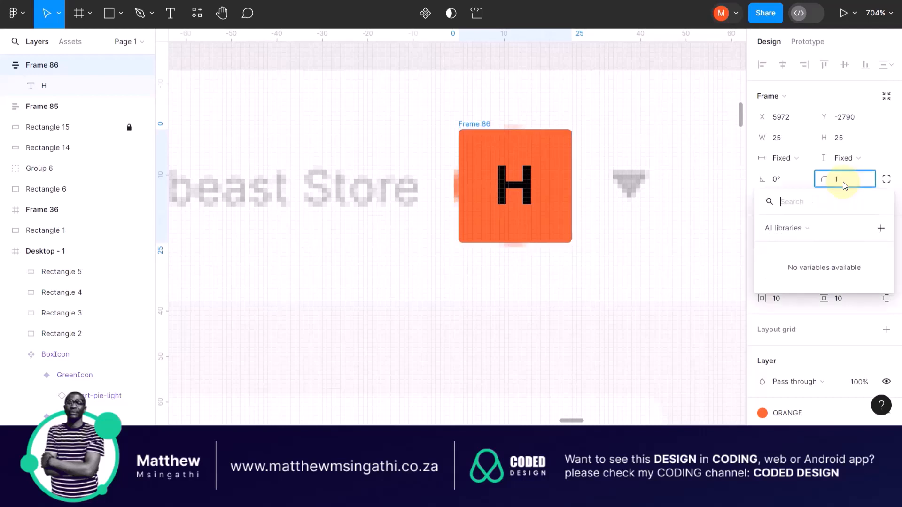
pyautogui.write('.')
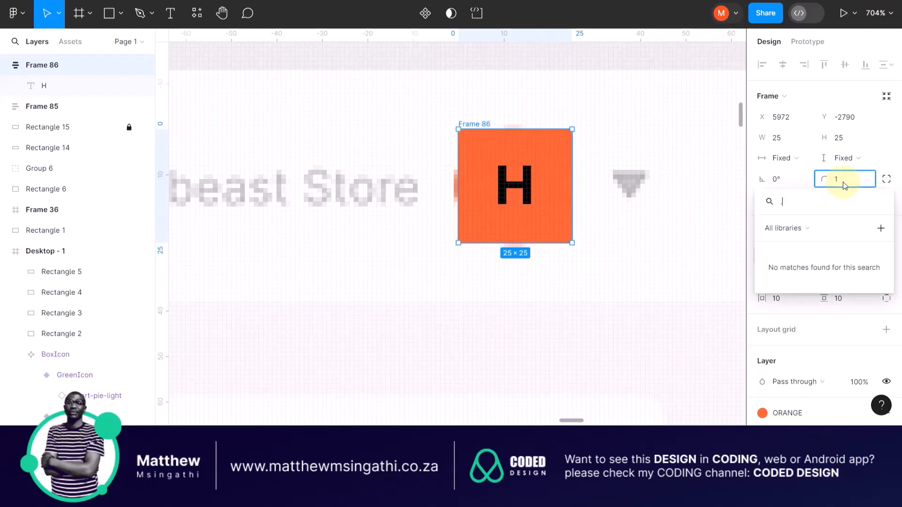
pyautogui.press('Escape')
pyautogui.click(839, 180)
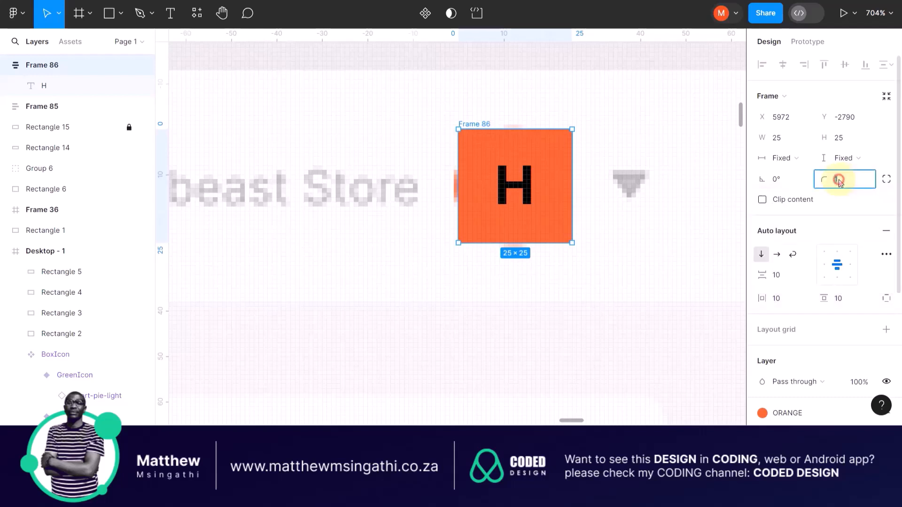
pyautogui.write('10.25')
pyautogui.press('Return')
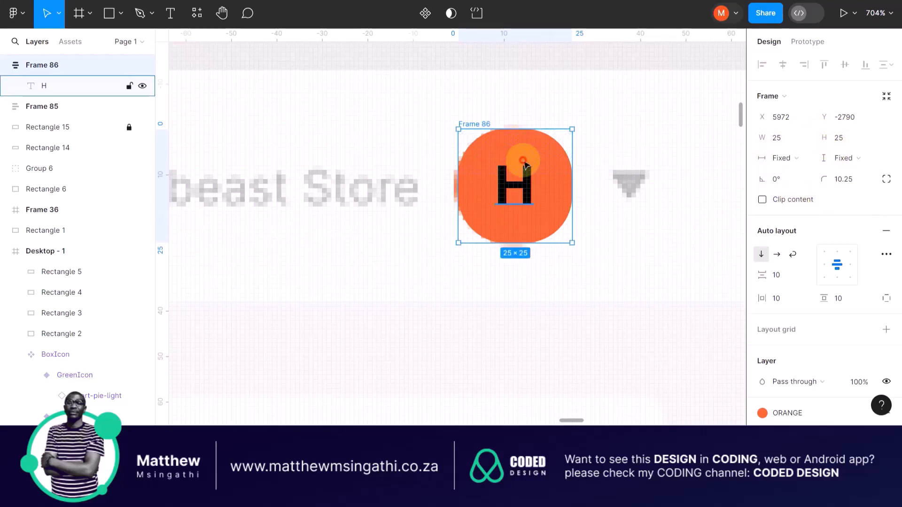
# Increase the orange H frame's corner radius to about 12.8 to round it into a circle.
pyautogui.click(525, 164)
pyautogui.click(590, 155)
pyautogui.click(556, 155)
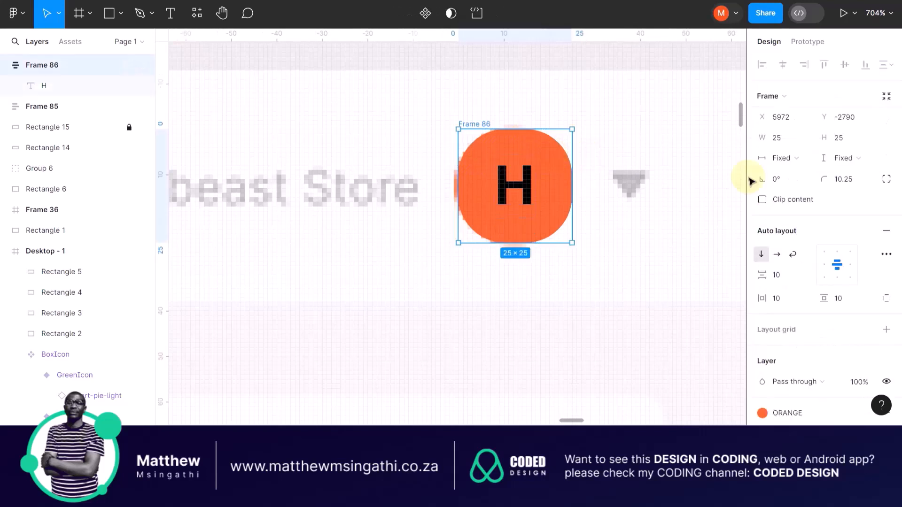
pyautogui.moveTo(827, 179); pyautogui.dragTo(317, 193)
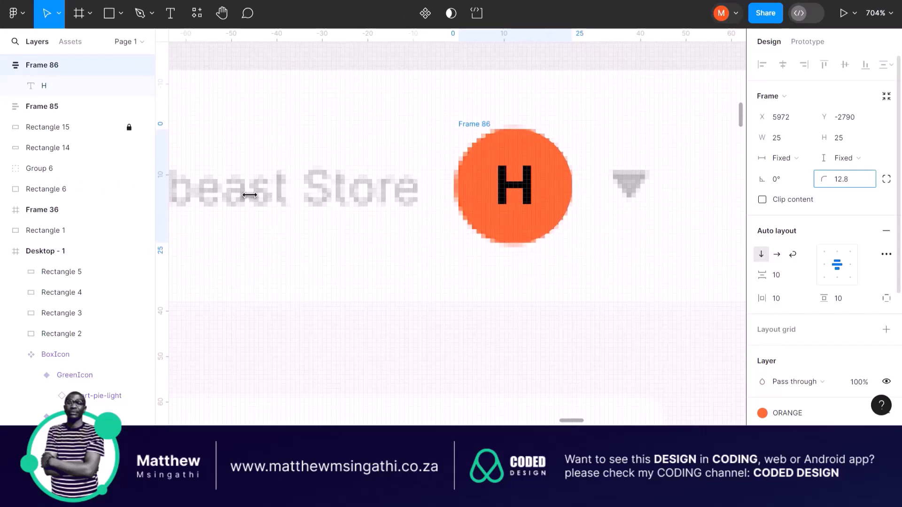
# Increase the orange H frame's corner radius to 14.2.
pyautogui.moveTo(250, 195); pyautogui.dragTo(418, 198)
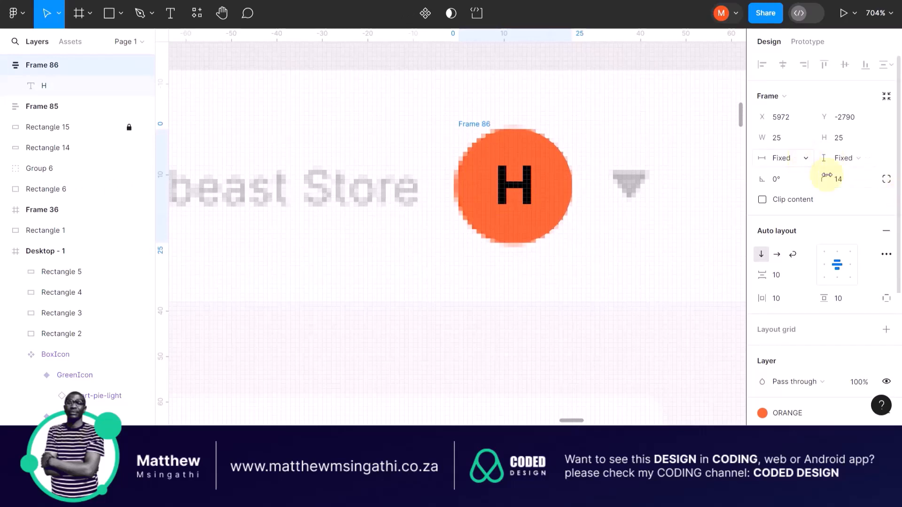
pyautogui.moveTo(826, 182); pyautogui.dragTo(848, 180)
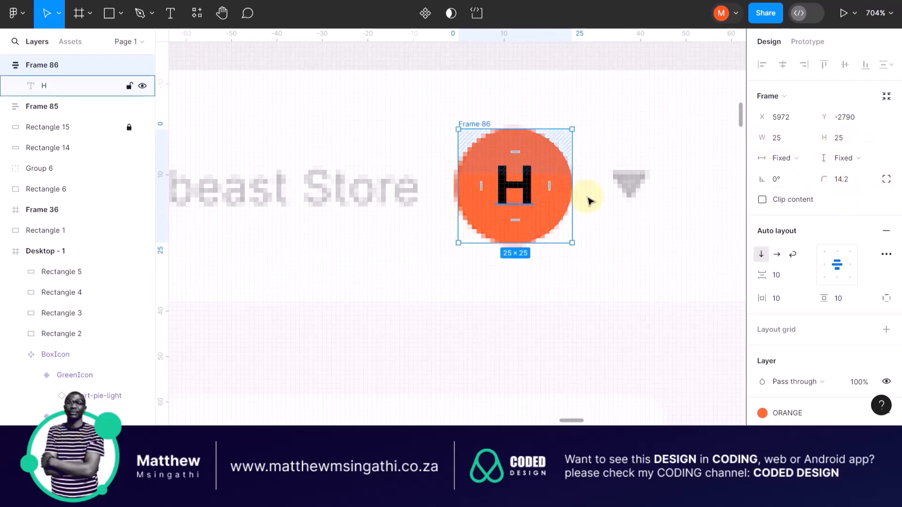
pyautogui.click(599, 229)
# Replace the black fill of the letter H in the avatar with the WHITE color style.
pyautogui.click(554, 173)
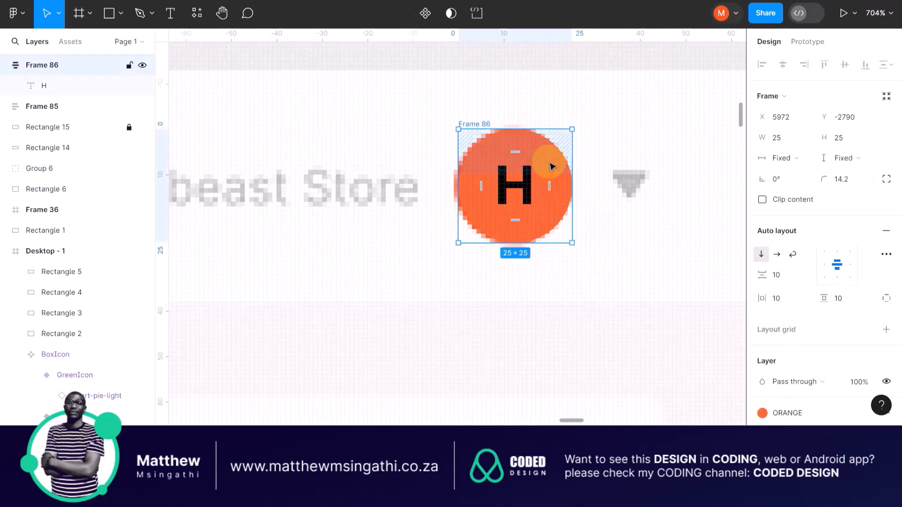
pyautogui.doubleClick(521, 186)
pyautogui.click(762, 397)
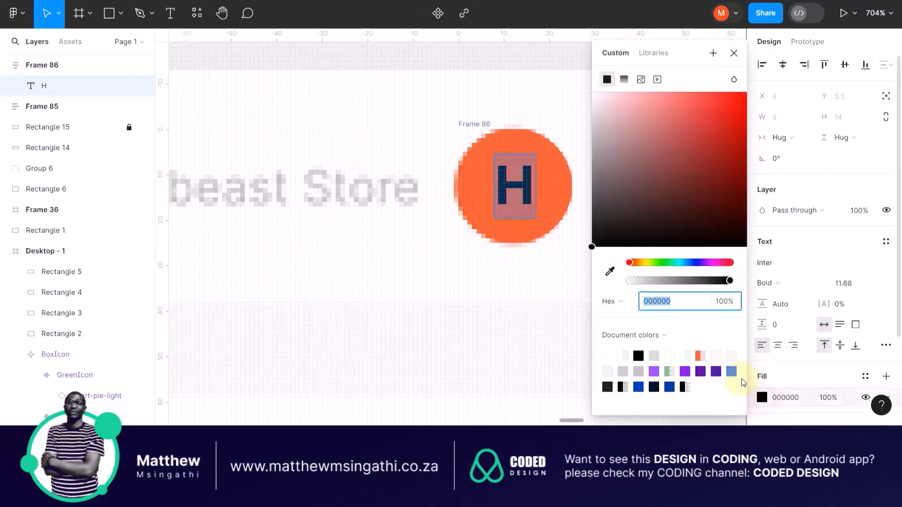
pyautogui.click(593, 240)
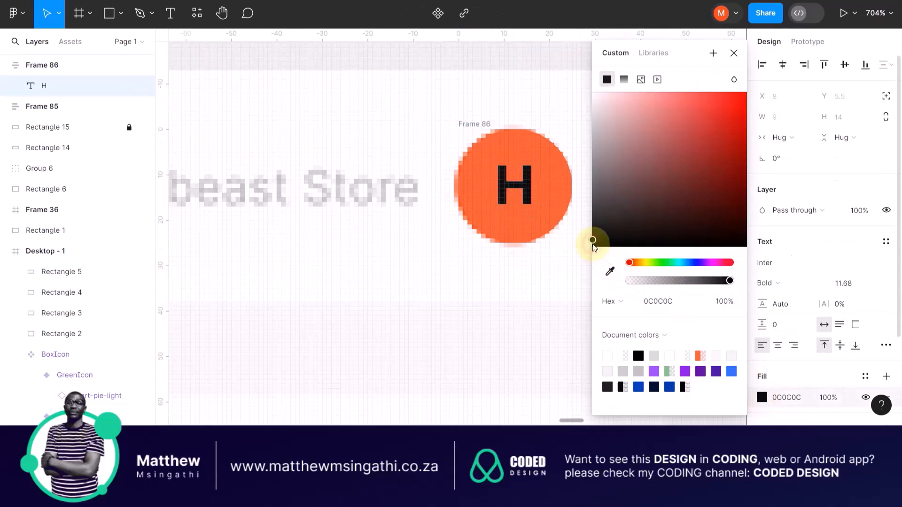
pyautogui.click(783, 374)
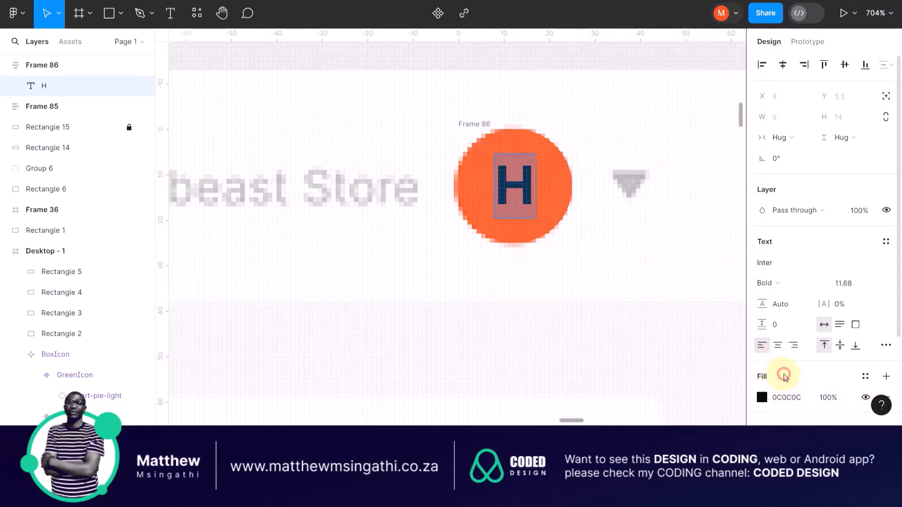
pyautogui.click(893, 399)
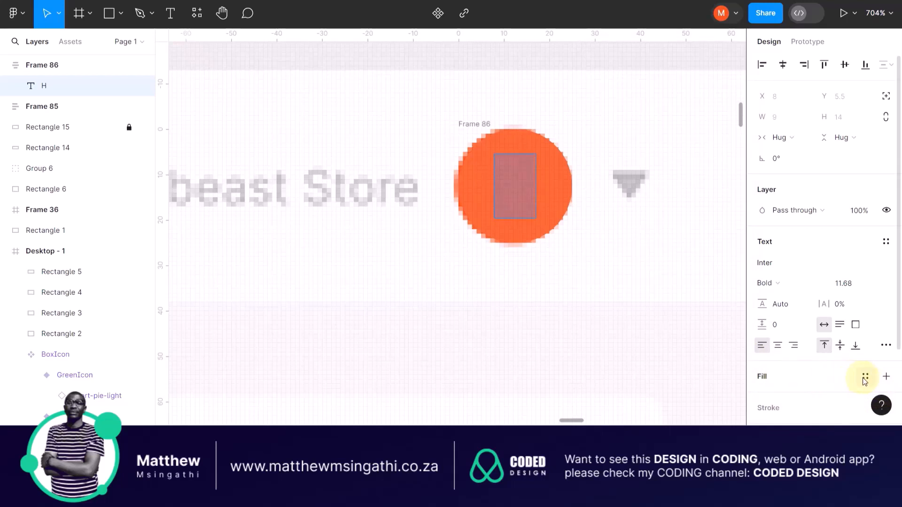
pyautogui.click(865, 376)
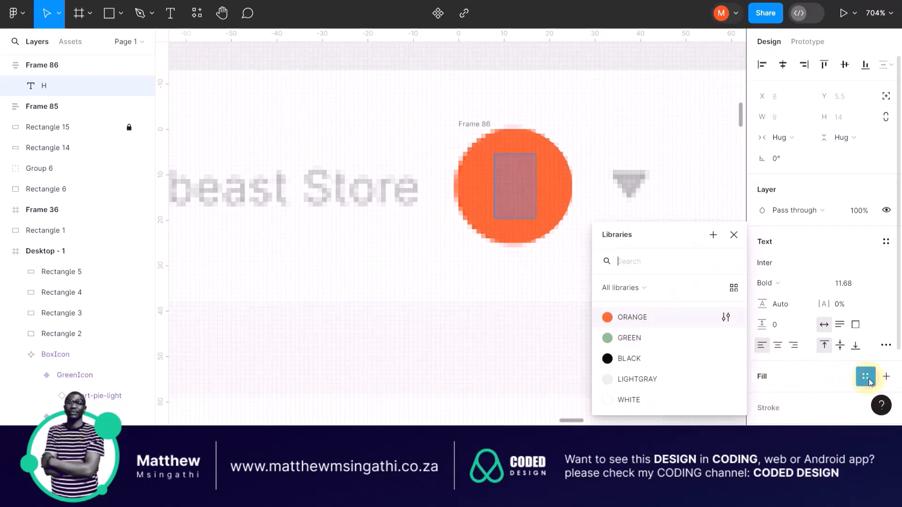
pyautogui.click(610, 399)
# Add a stroke to the orange H frame and set its weight to 0.5.
pyautogui.click(532, 141)
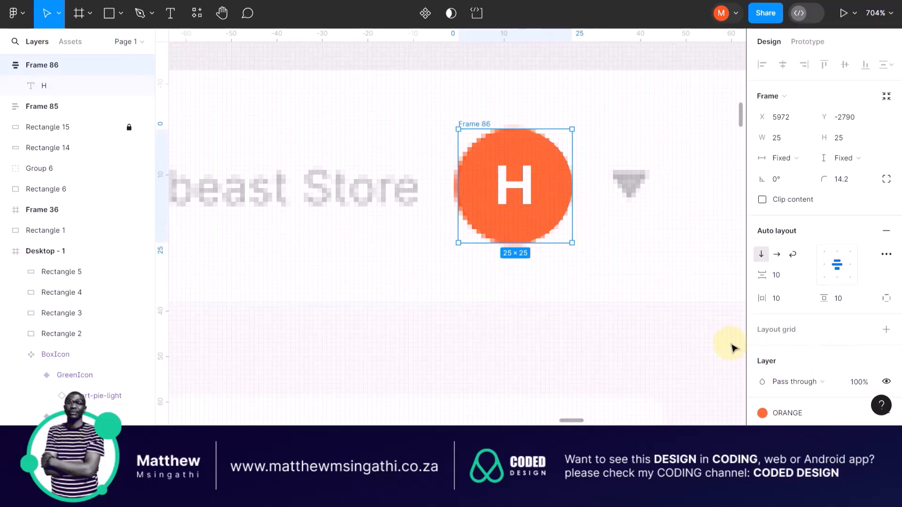
pyautogui.scroll(-3, 733, 348)
pyautogui.scroll(-3, 793, 383)
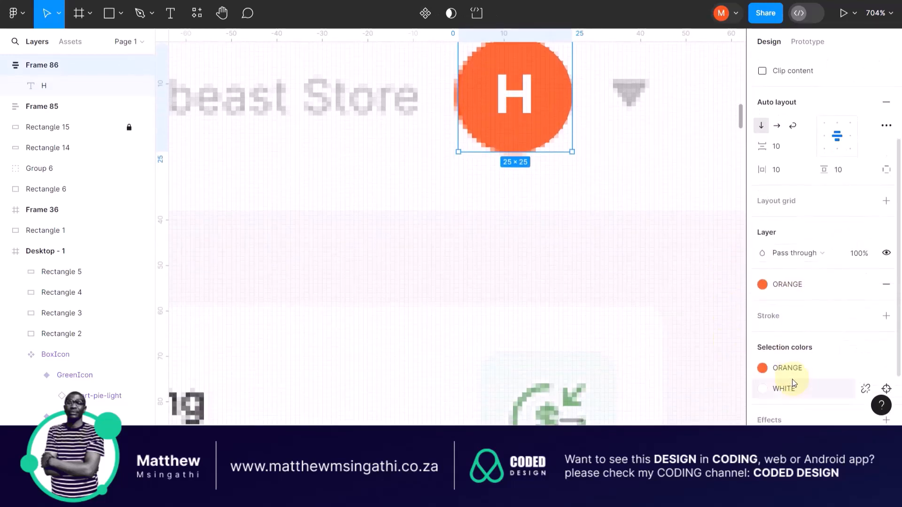
pyautogui.click(886, 316)
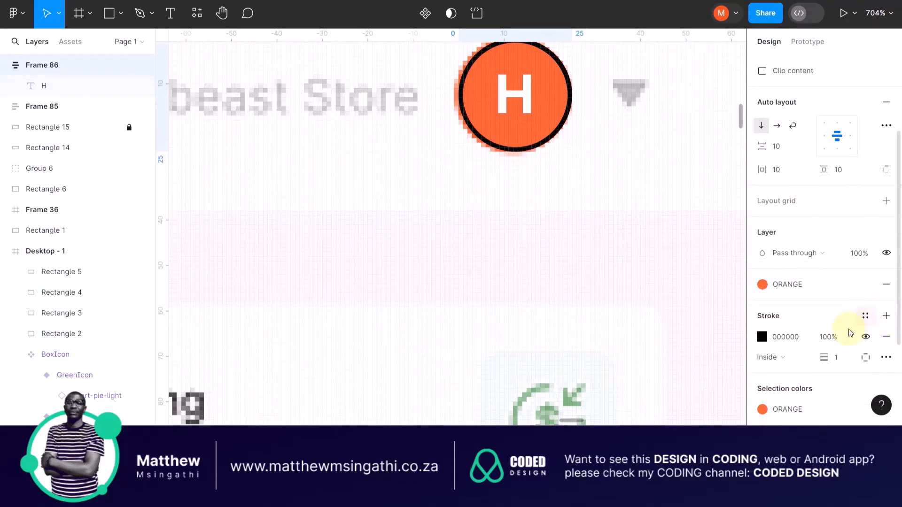
pyautogui.click(835, 361)
pyautogui.write('0.5')
pyautogui.press('Return')
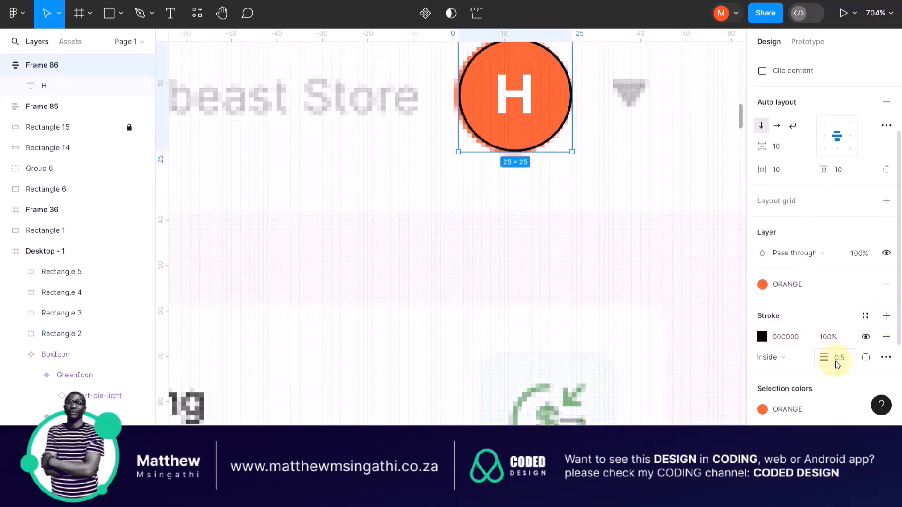
# Recolor the avatar frame's stroke by sampling the avatar's orange and darkening it to F64E26.
pyautogui.click(762, 337)
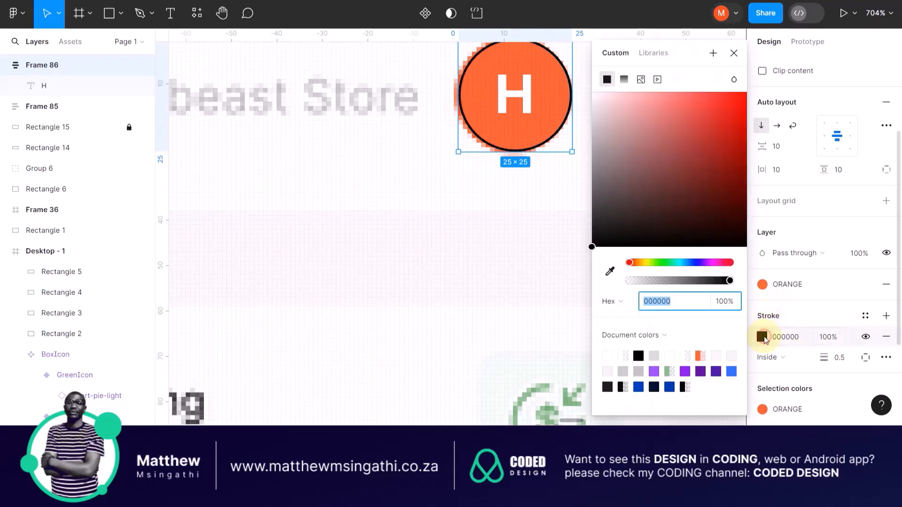
pyautogui.click(606, 271)
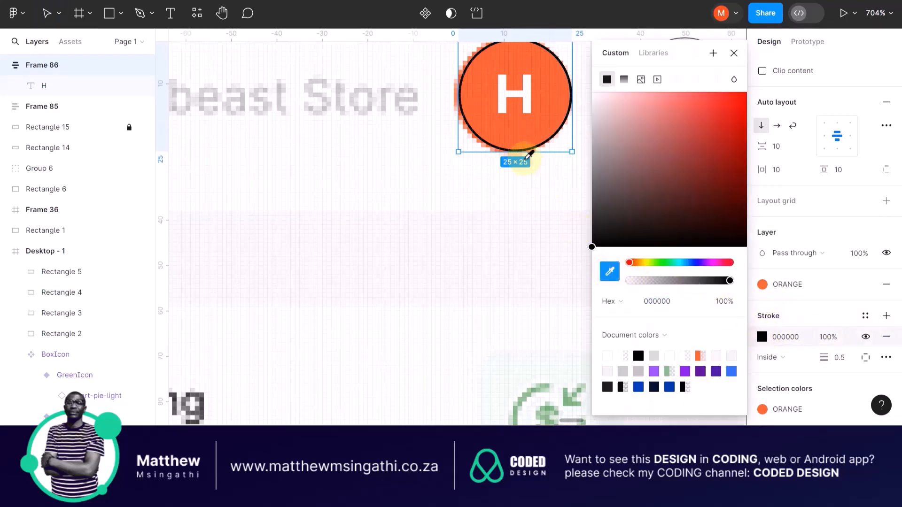
pyautogui.click(511, 138)
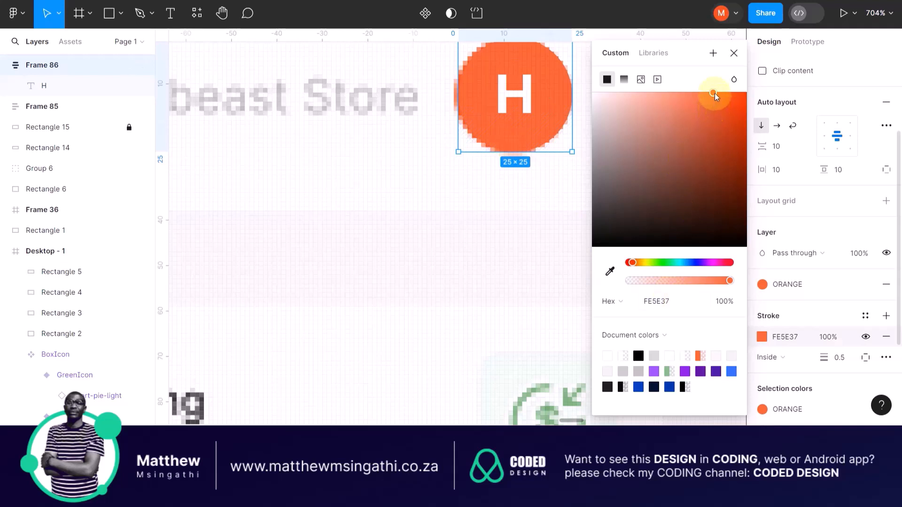
pyautogui.moveTo(714, 93); pyautogui.dragTo(717, 96)
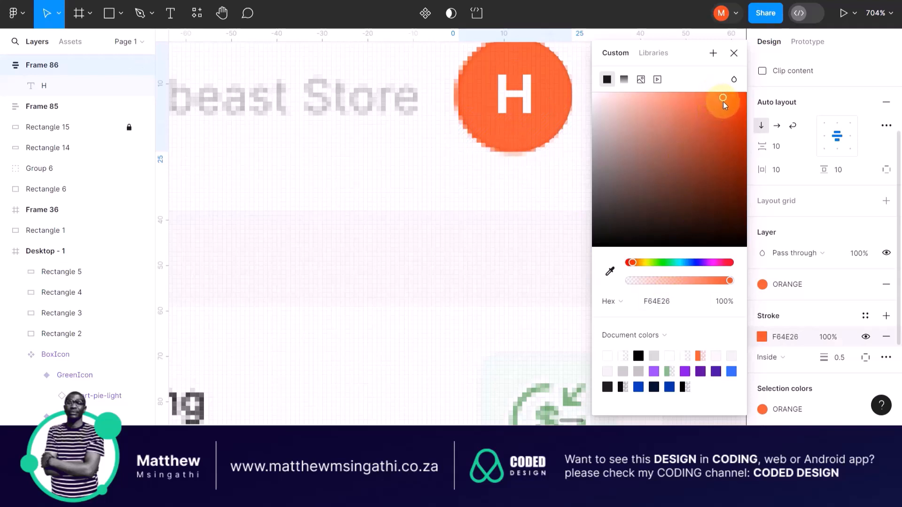
pyautogui.click(454, 170)
pyautogui.scroll(-5, 505, 166)
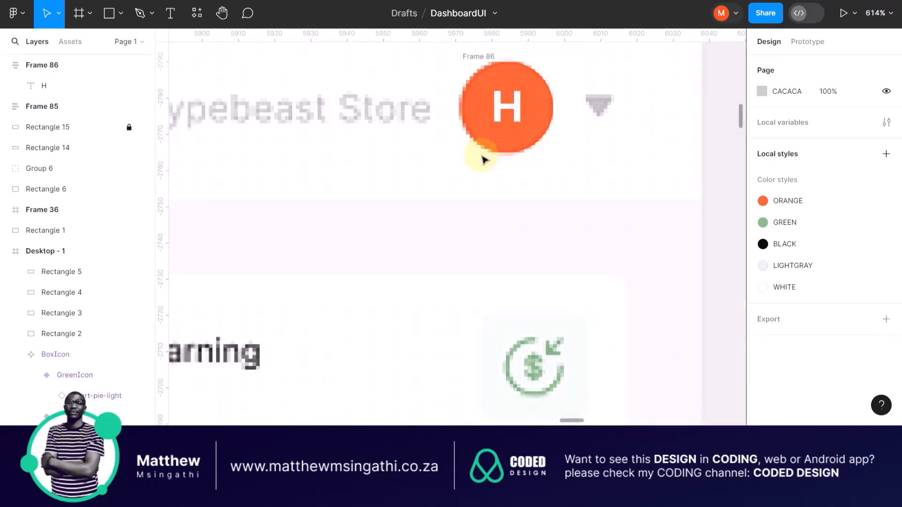
pyautogui.click(468, 149)
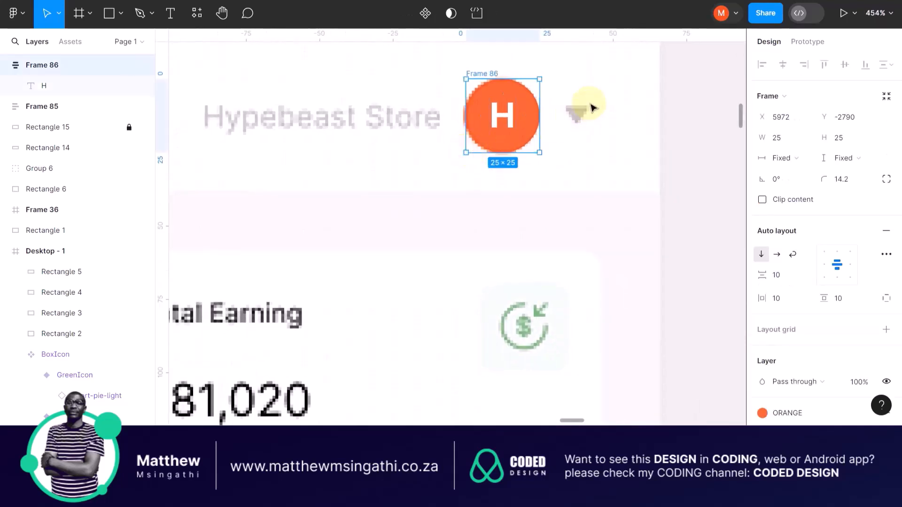
# Draw a closed downward triangle about 8.5 × 6.5 with the Pen tool over the reference arrow beside the avatar.
pyautogui.scroll(6, 591, 107)
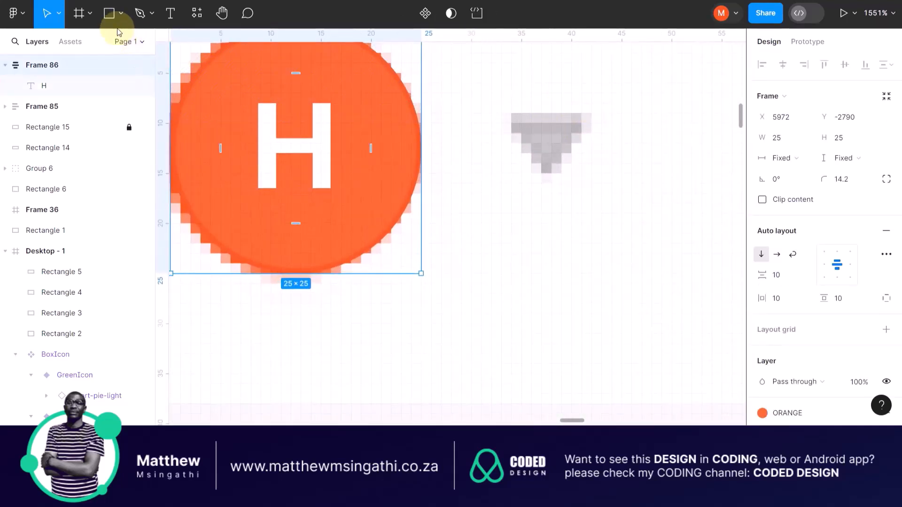
pyautogui.click(111, 15)
pyautogui.click(139, 14)
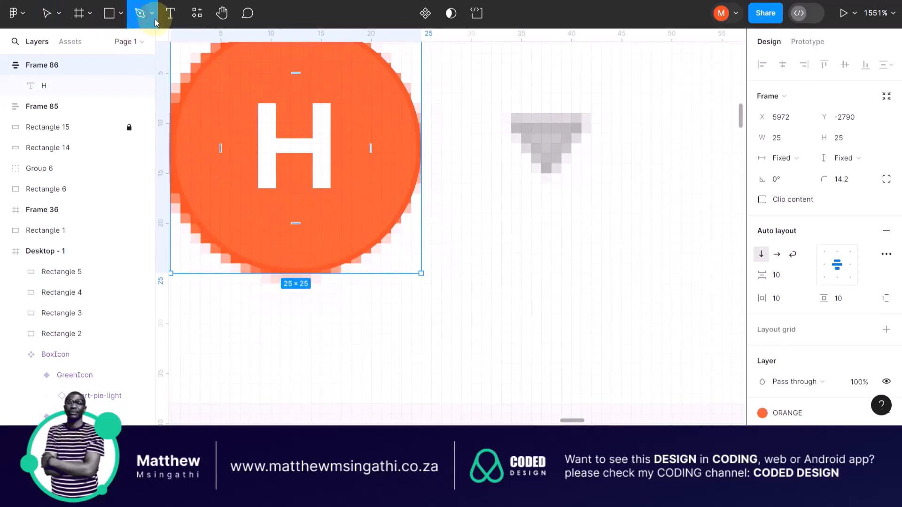
pyautogui.click(506, 114)
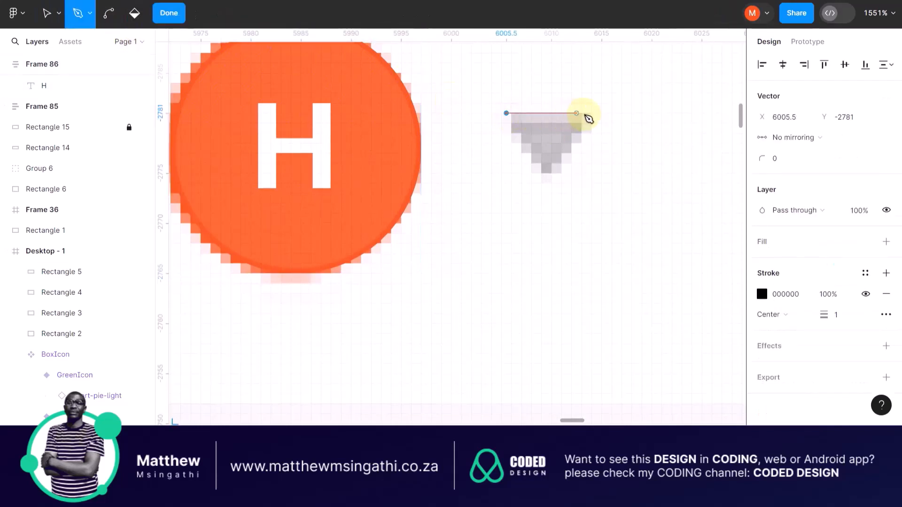
pyautogui.click(592, 113)
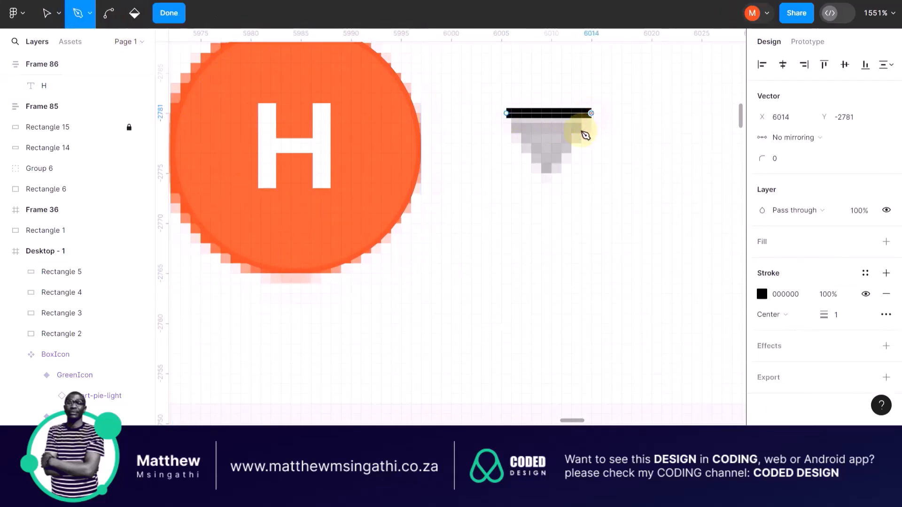
pyautogui.click(546, 179)
pyautogui.click(506, 113)
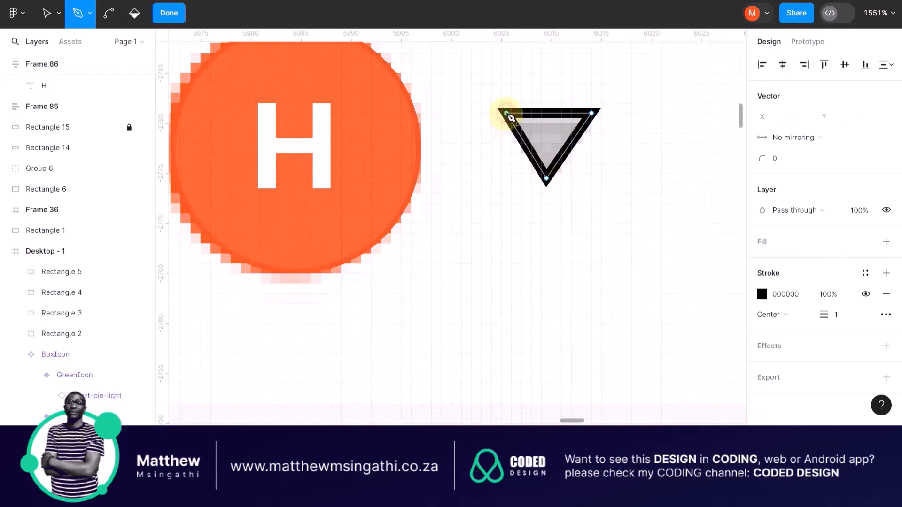
pyautogui.click(47, 13)
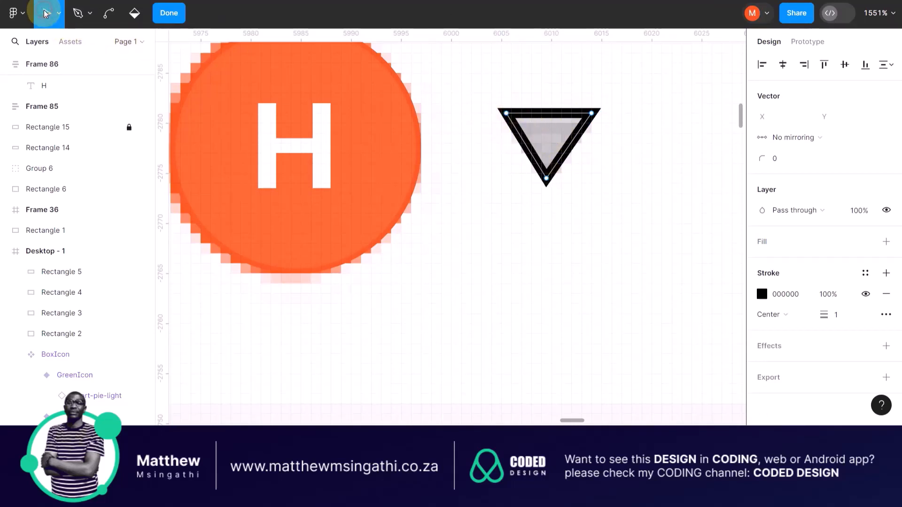
# Add a D9D9D9 fill to the triangle and finish editing its vector shape.
pyautogui.click(762, 294)
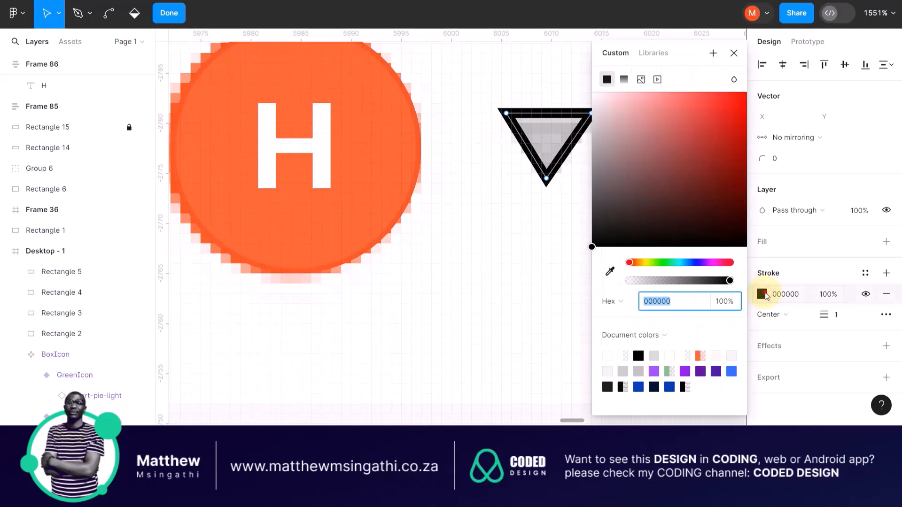
pyautogui.click(762, 294)
pyautogui.click(886, 241)
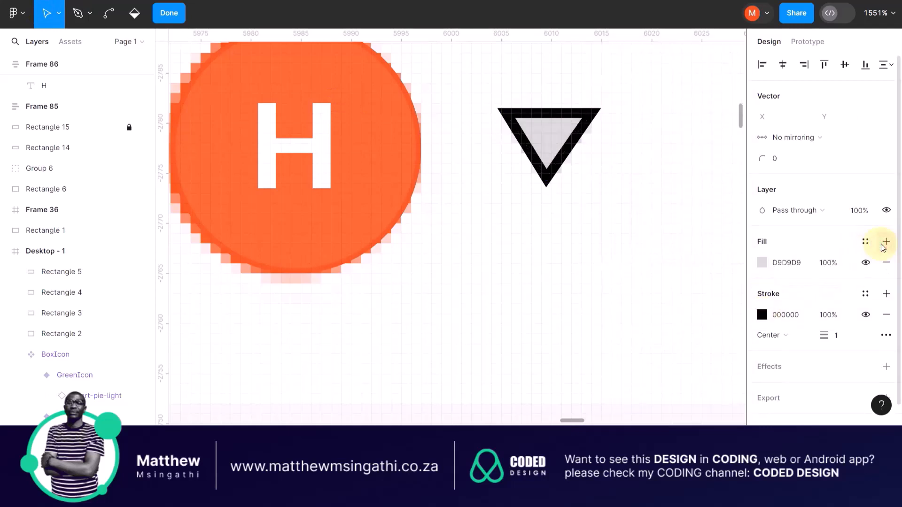
pyautogui.click(762, 263)
pyautogui.click(567, 214)
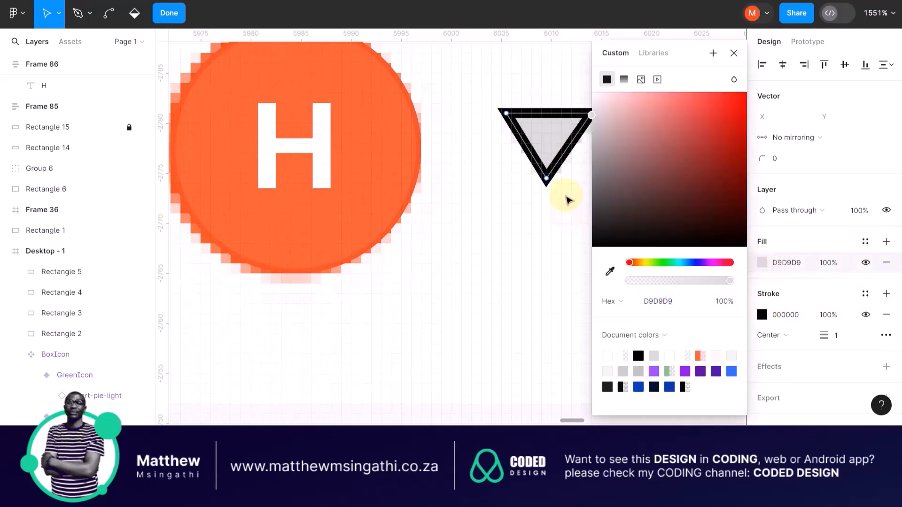
pyautogui.click(554, 224)
pyautogui.click(523, 233)
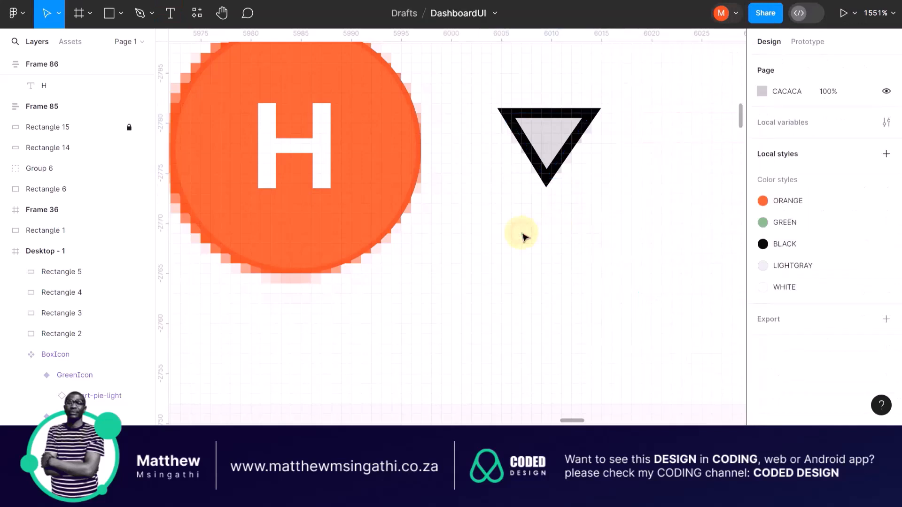
# Set the triangle's stroke weight to 0 and move it below the reference arrow to uncover the arrow.
pyautogui.click(547, 183)
pyautogui.moveTo(826, 314); pyautogui.dragTo(683, 311)
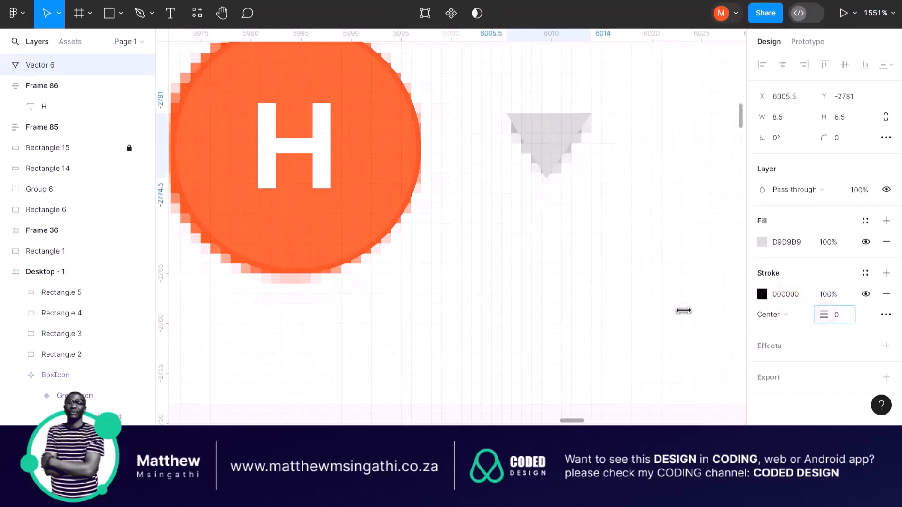
pyautogui.moveTo(557, 137); pyautogui.dragTo(603, 207)
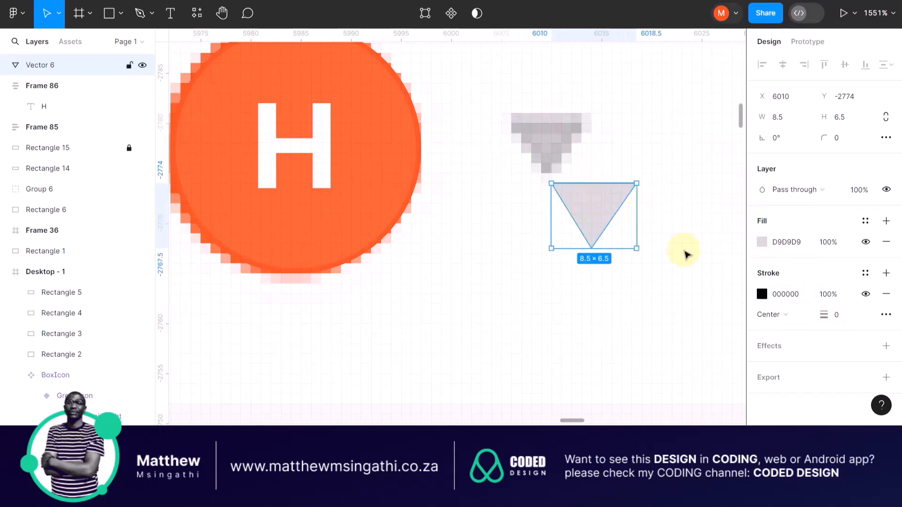
# Fill the triangle with grey BCBCBC sampled from the reference arrow and move it back over that arrow.
pyautogui.click(764, 242)
pyautogui.click(610, 271)
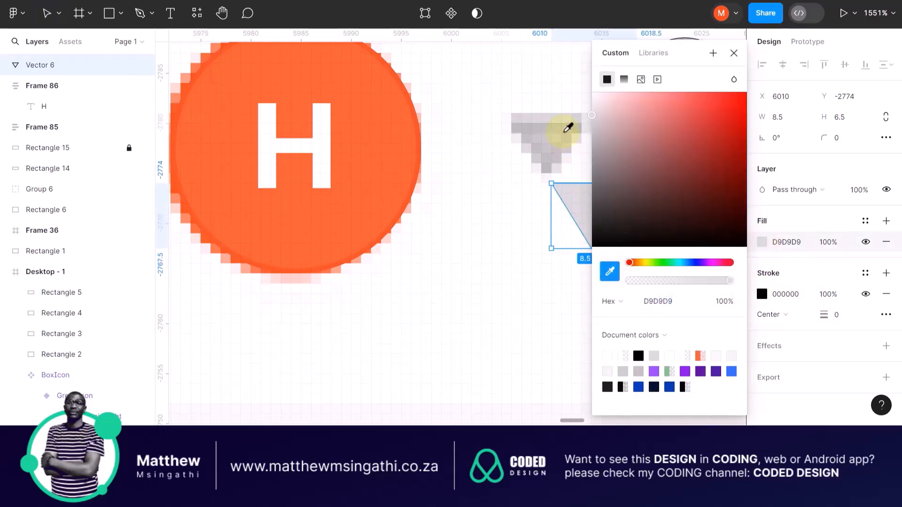
pyautogui.click(568, 128)
pyautogui.click(624, 195)
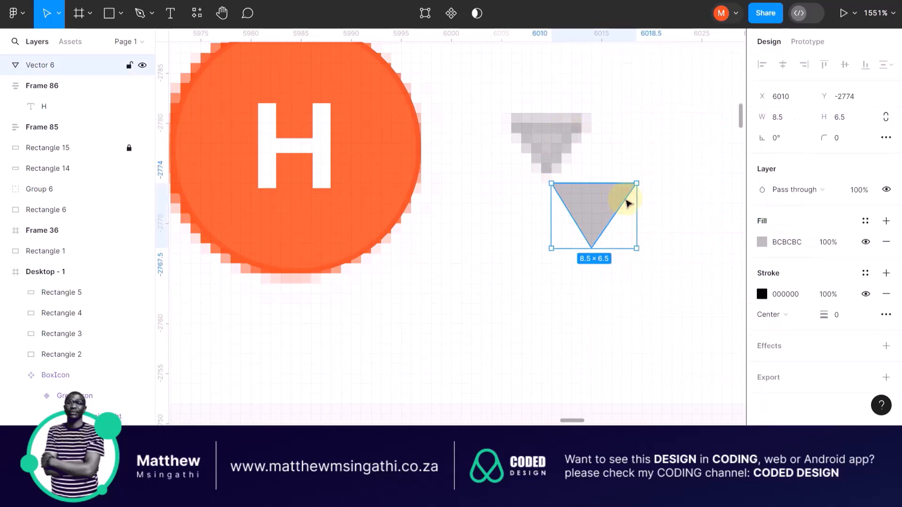
pyautogui.moveTo(627, 203); pyautogui.dragTo(560, 136)
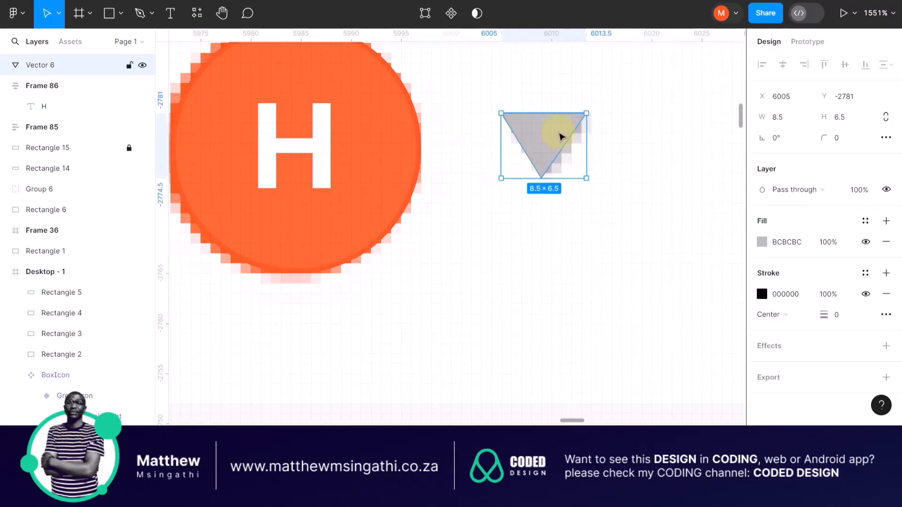
# Add a text layer reading H below the reference Hypebeast Store label and set its weight to Regular.
pyautogui.scroll(-10, 561, 136)
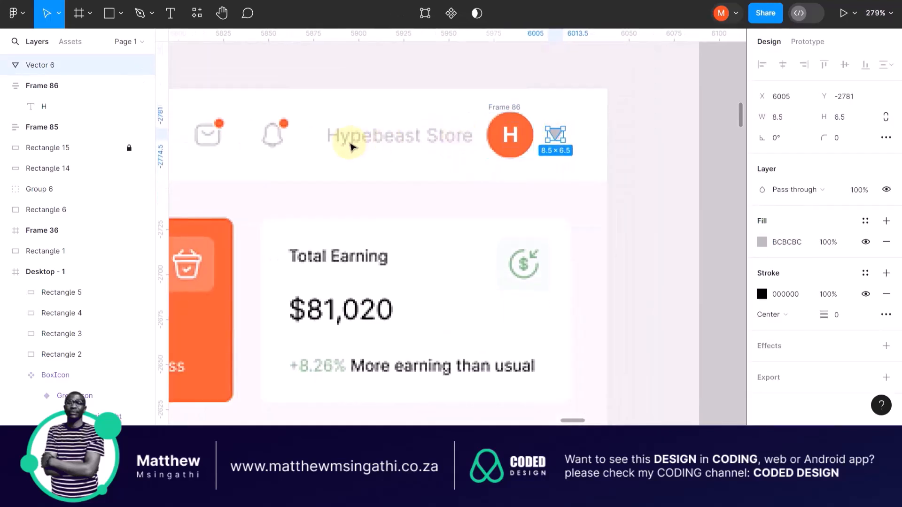
pyautogui.scroll(3, 350, 147)
pyautogui.click(170, 13)
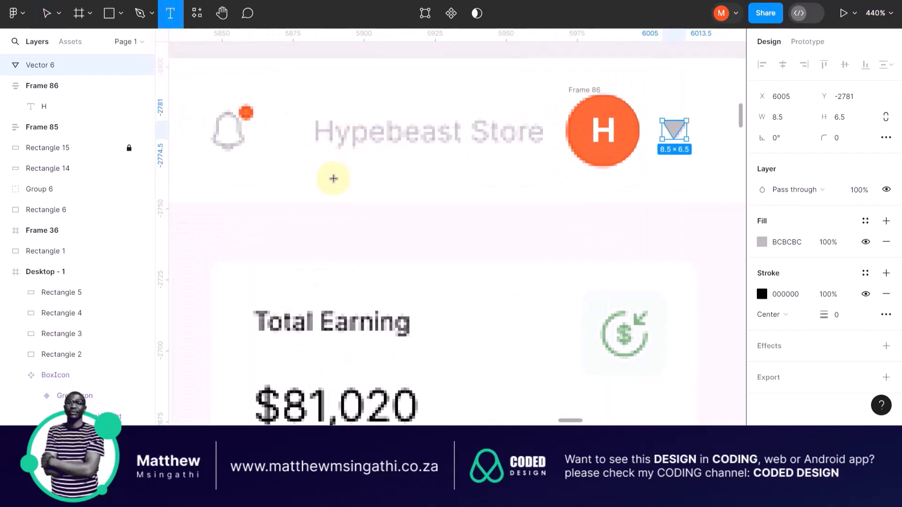
pyautogui.click(323, 179)
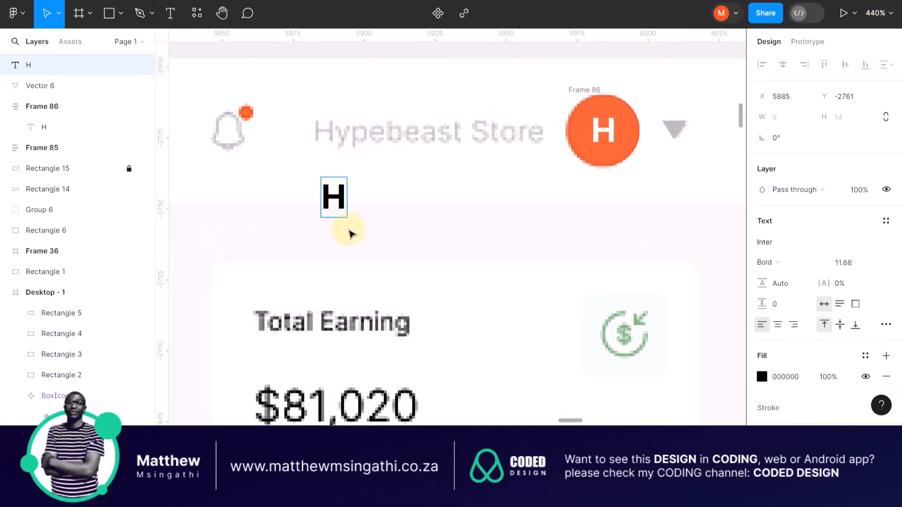
pyautogui.click(308, 237)
pyautogui.hotkey('ctrl', 'b')
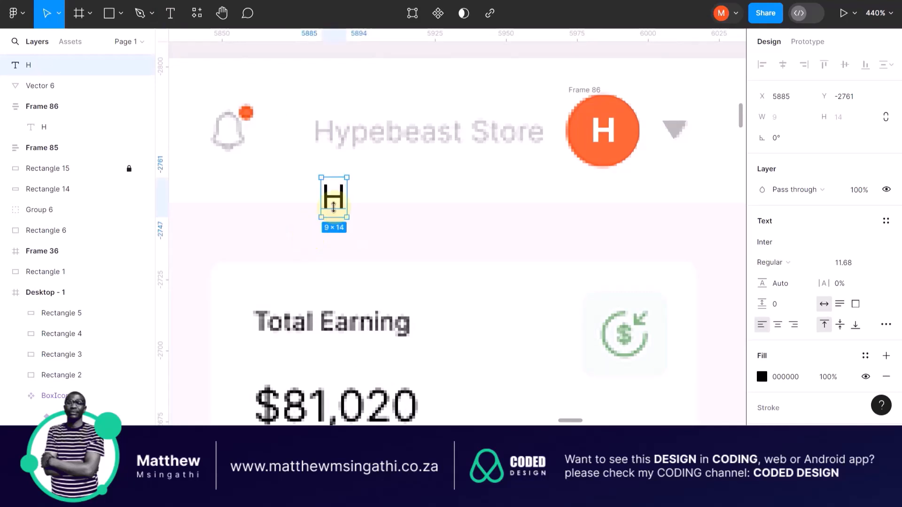
# Extend the new H text to read "Hypebeats Store" and finish editing it.
pyautogui.doubleClick(344, 191)
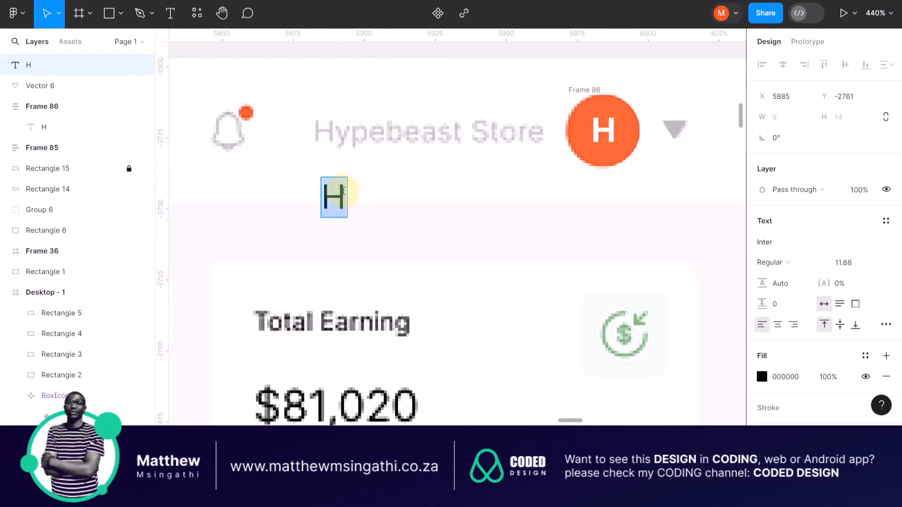
pyautogui.click(343, 191)
pyautogui.write('y')
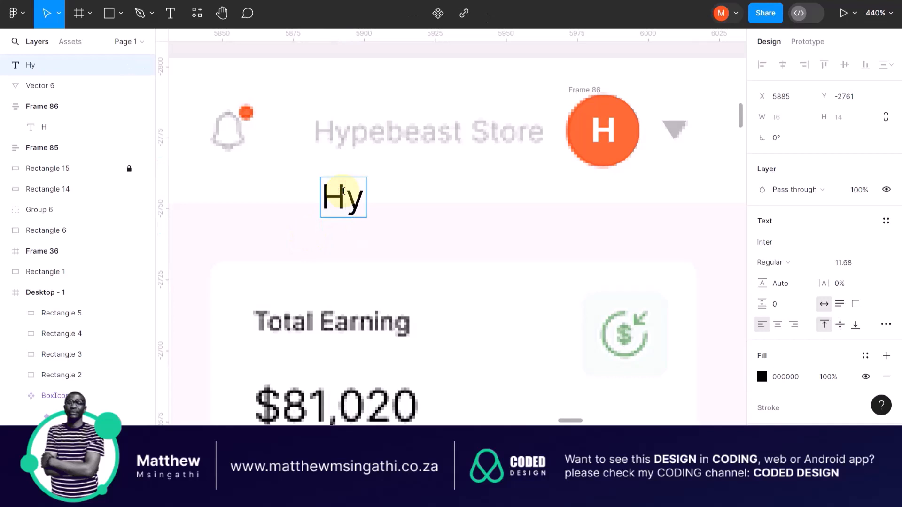
pyautogui.write('pe')
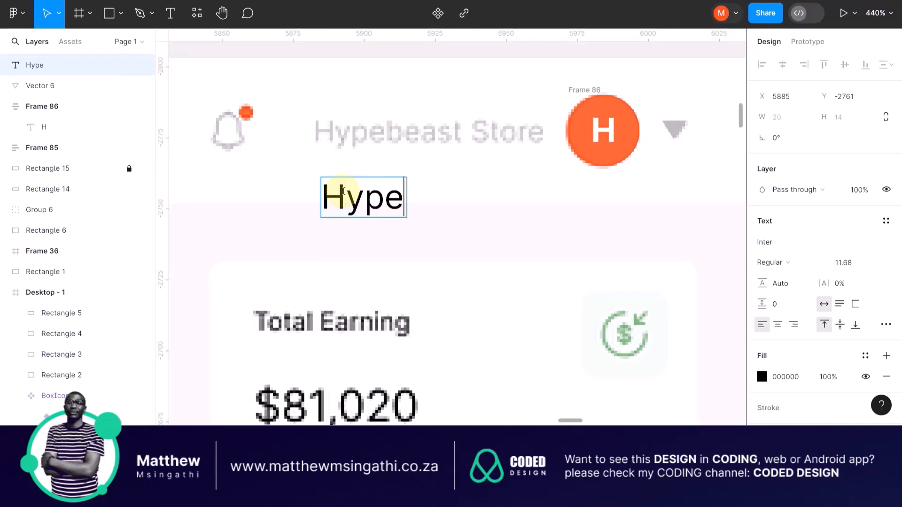
pyautogui.write('beats ')
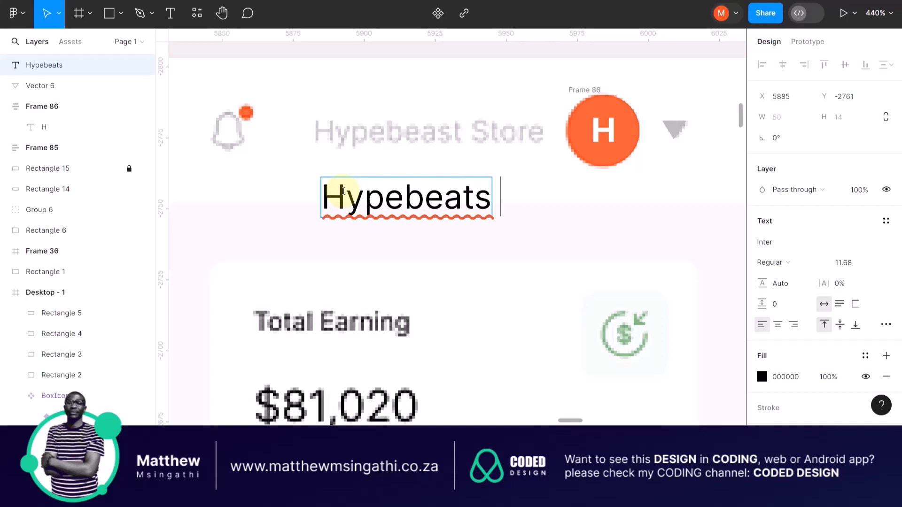
pyautogui.write('Store')
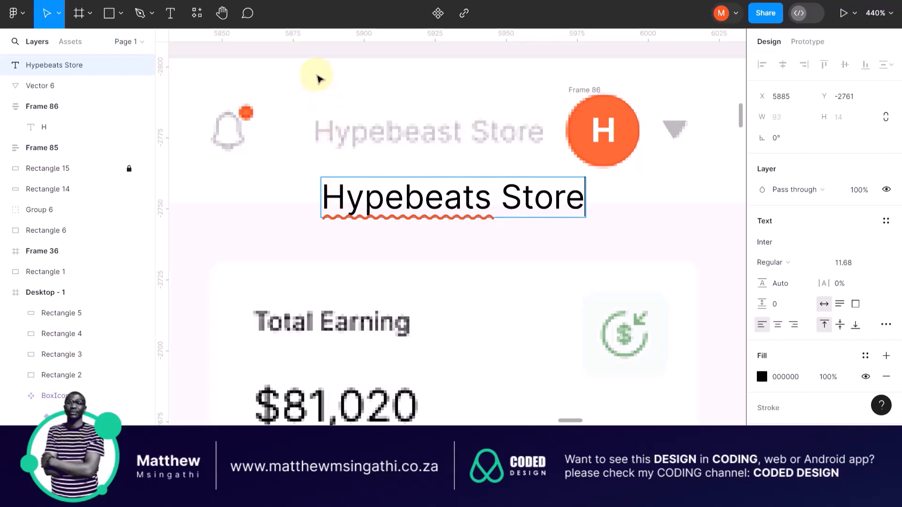
pyautogui.press('Escape')
# Move the Hypebeats Store text directly under the reference label and scale it to about 81 × 12 to match that label's width.
pyautogui.scroll(3, 369, 155)
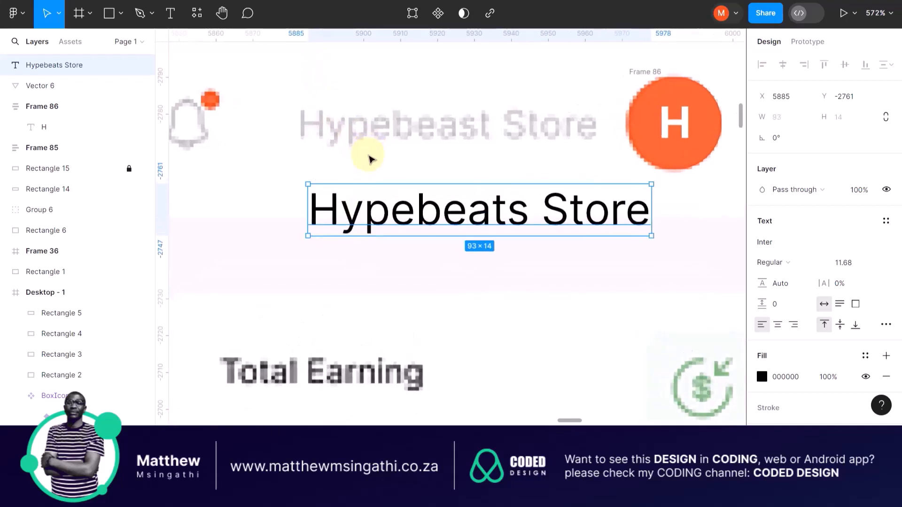
pyautogui.moveTo(370, 226); pyautogui.dragTo(344, 182)
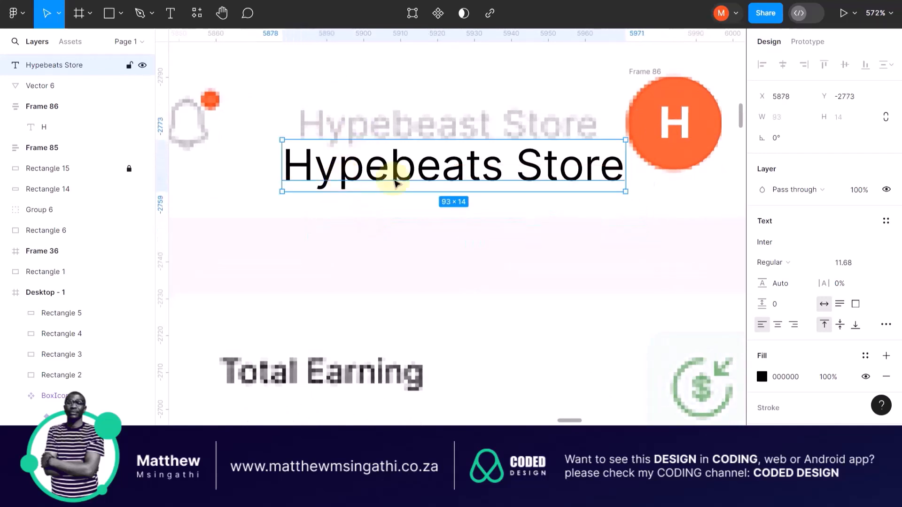
pyautogui.press('k')
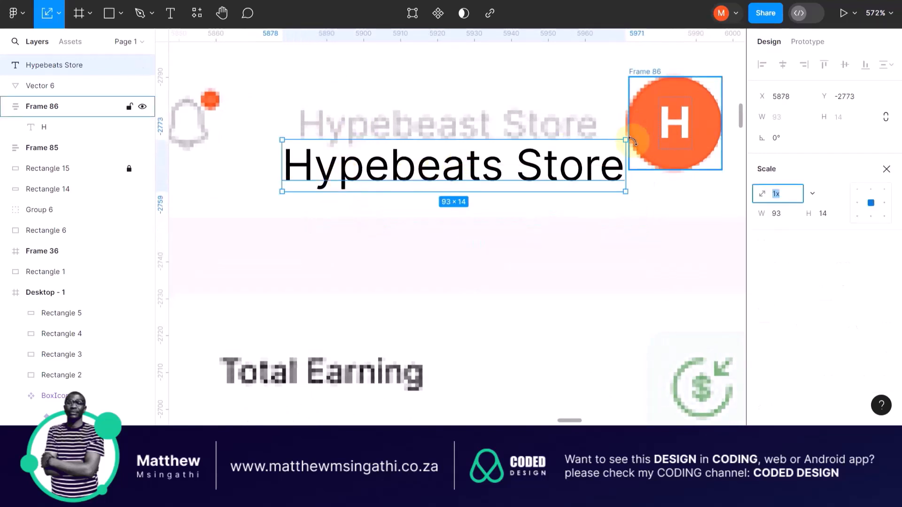
pyautogui.moveTo(625, 139); pyautogui.dragTo(556, 150)
pyautogui.moveTo(447, 171); pyautogui.dragTo(470, 158)
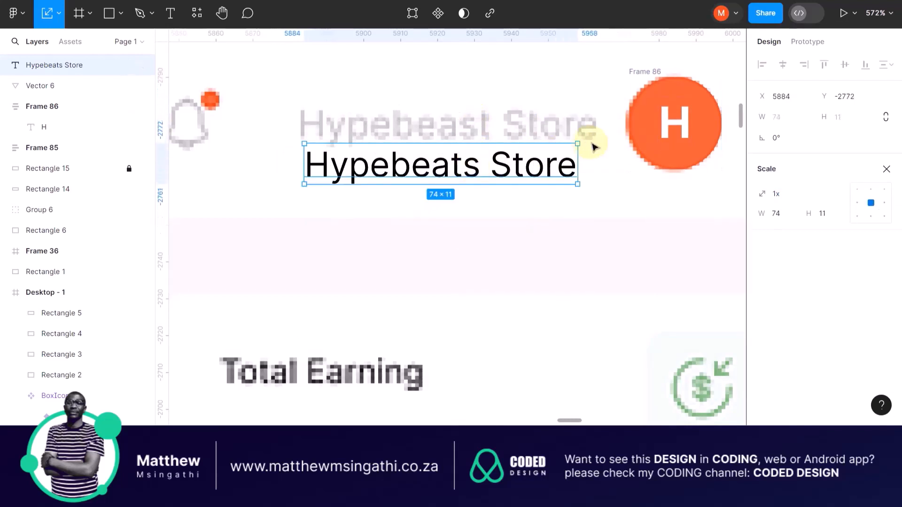
pyautogui.scroll(5, 590, 145)
pyautogui.moveTo(572, 140); pyautogui.dragTo(611, 134)
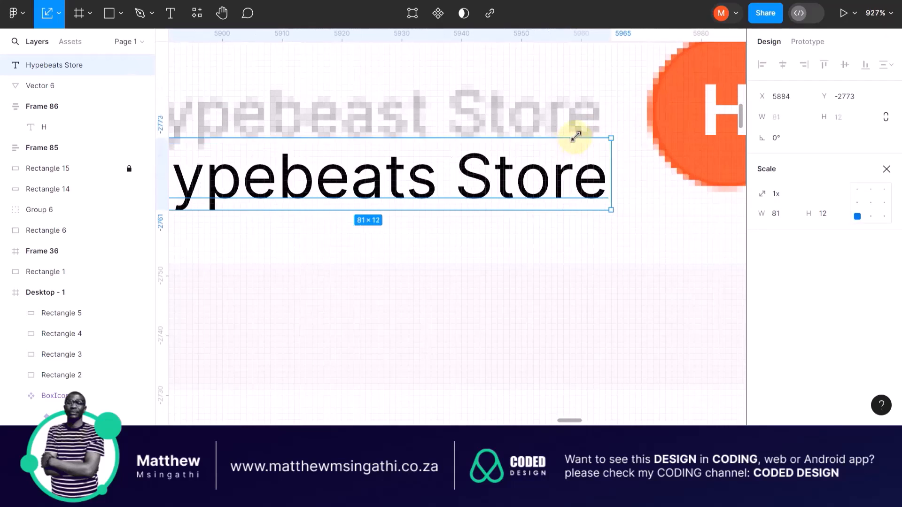
pyautogui.scroll(-3, 556, 149)
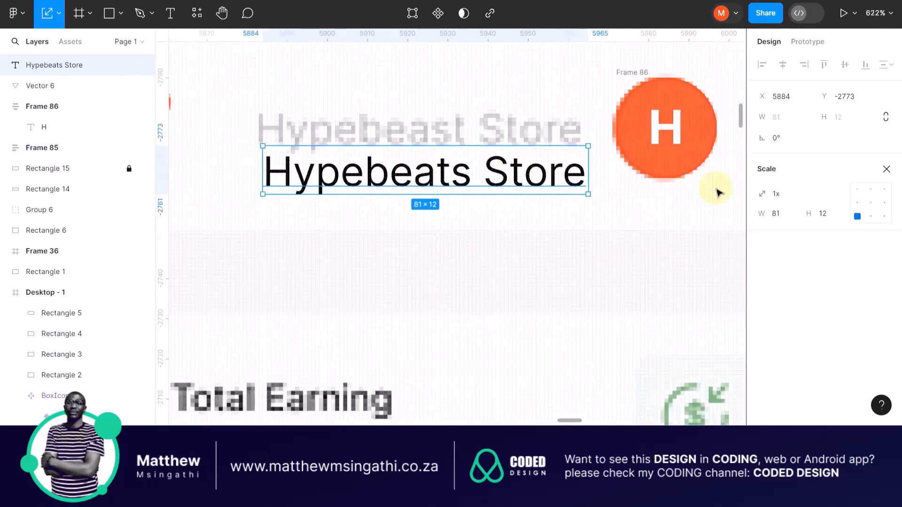
# Sample the dropdown triangle's grey BCBCBC as the fill for the Hypebeats Store text.
pyautogui.hscroll(5, 683, 209)
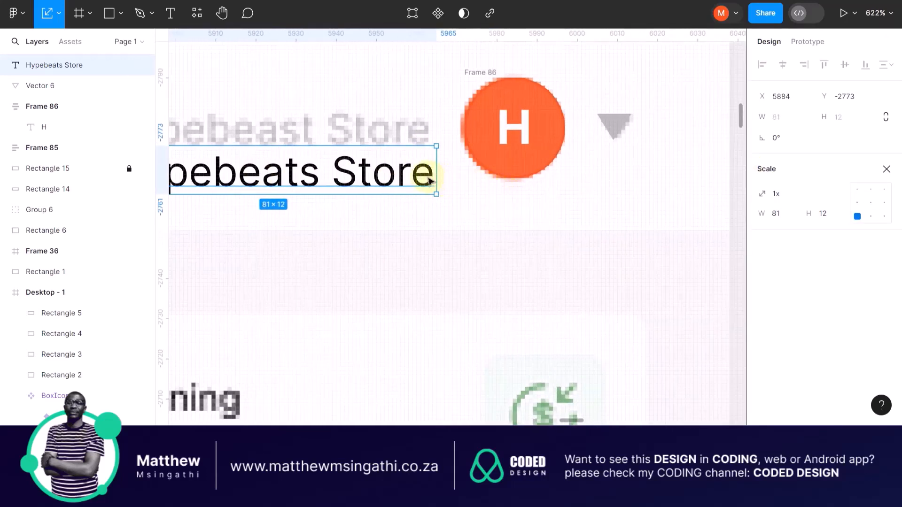
pyautogui.press('v')
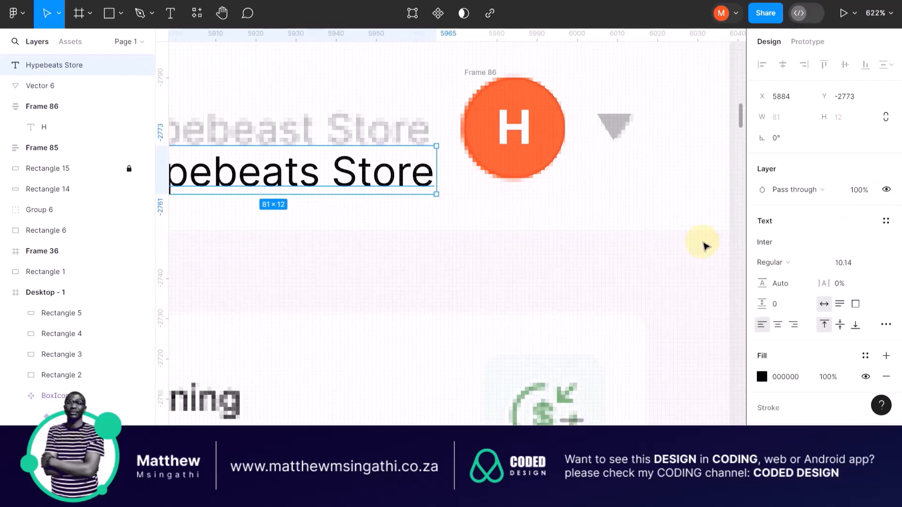
pyautogui.scroll(-2, 789, 301)
pyautogui.click(762, 301)
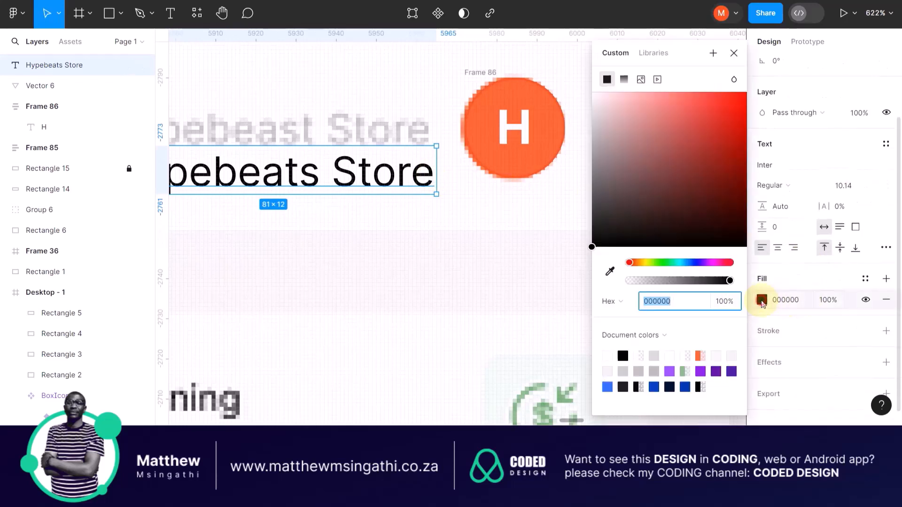
pyautogui.moveTo(682, 55); pyautogui.dragTo(487, 172)
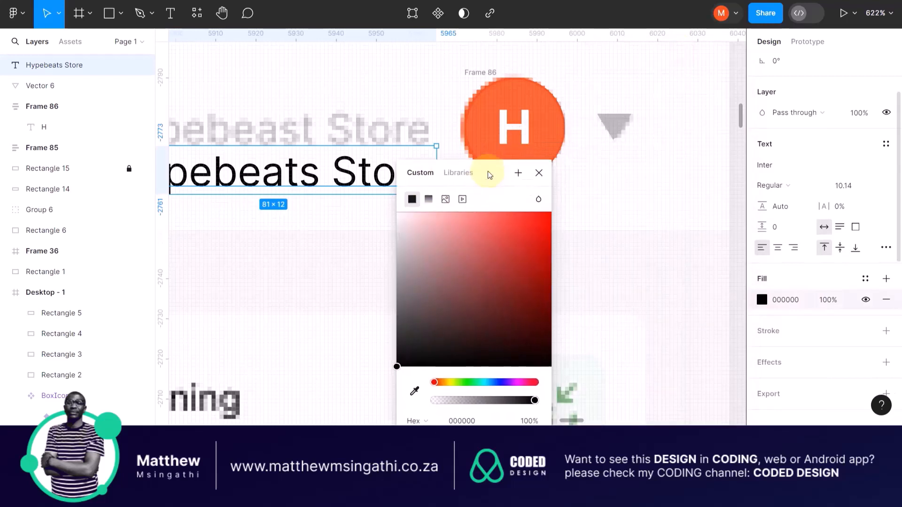
pyautogui.click(415, 391)
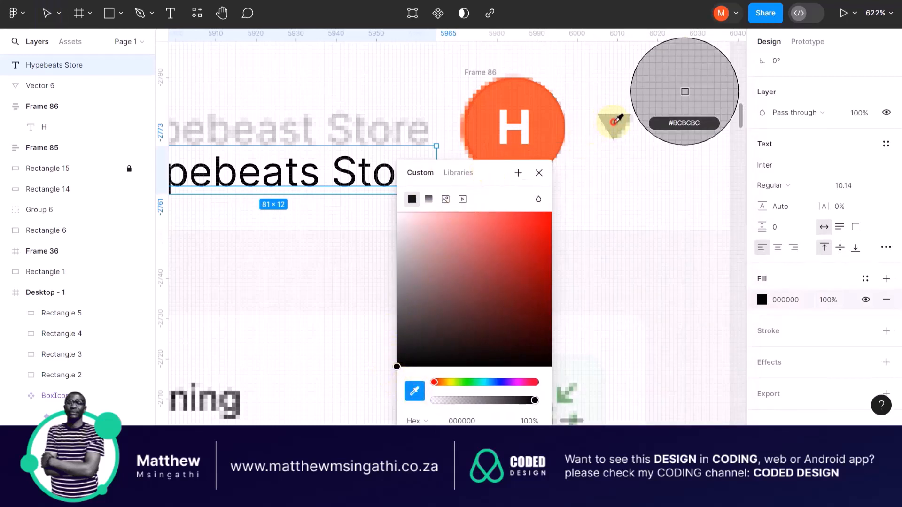
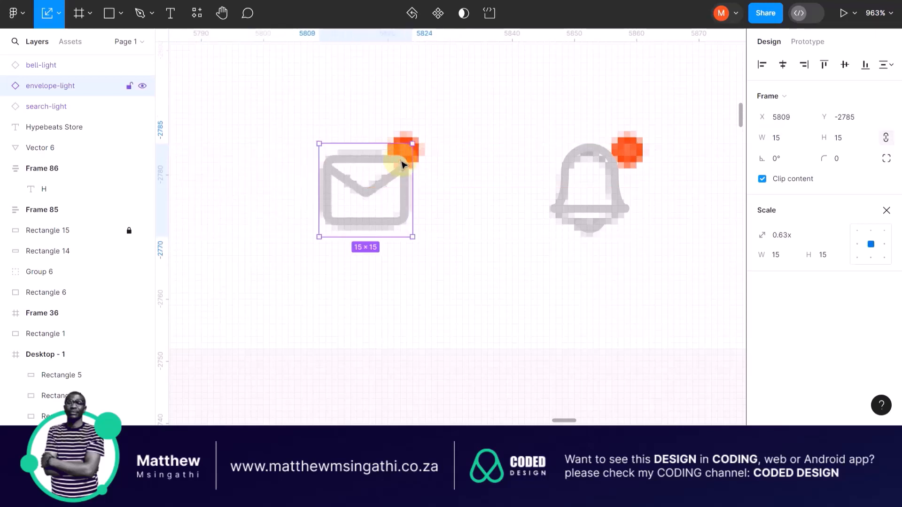
# Draw a circle about 6 × 6 with the Ellipse tool over the reference notification dot on the bell icon.
pyautogui.scroll(-5, 402, 165)
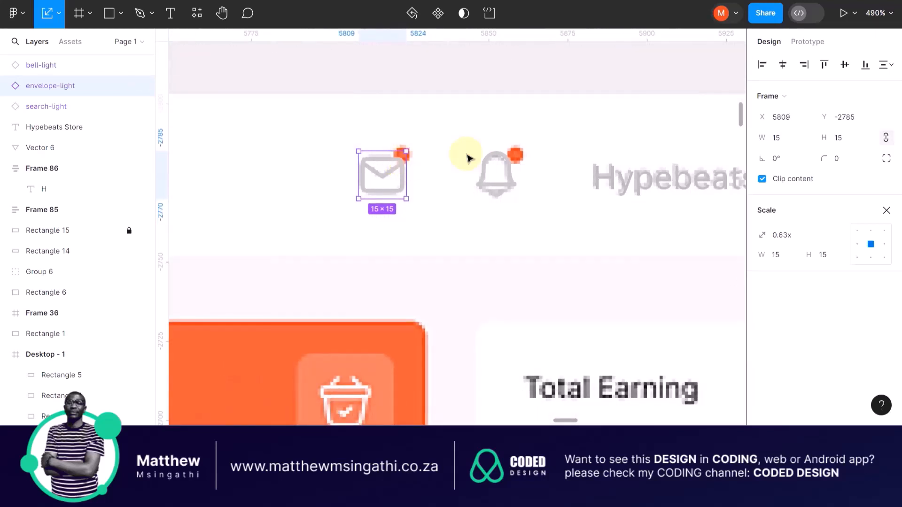
pyautogui.scroll(3, 487, 147)
pyautogui.click(121, 13)
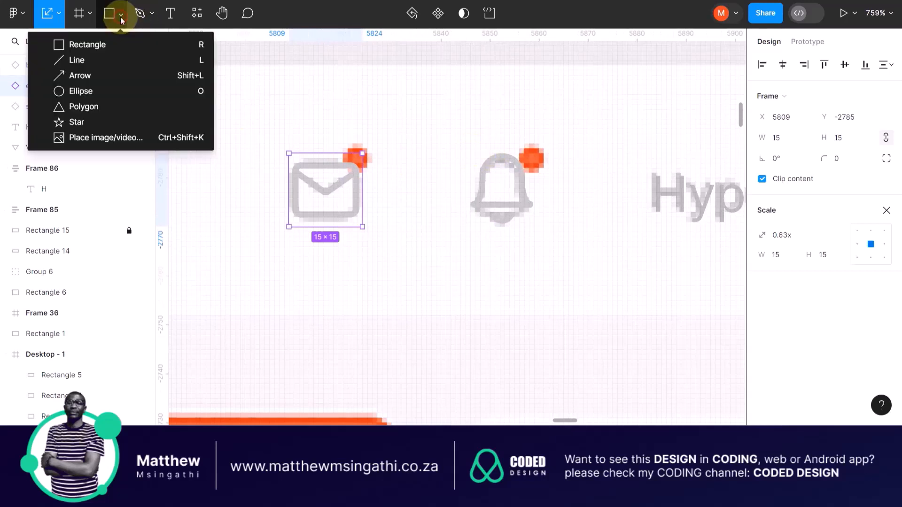
pyautogui.click(67, 94)
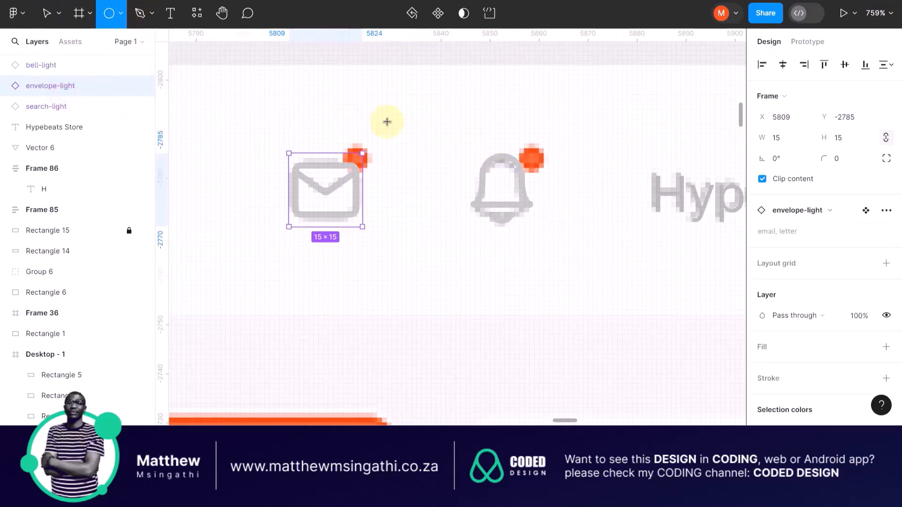
pyautogui.moveTo(394, 126); pyautogui.dragTo(562, 170)
pyautogui.scroll(3, 476, 135)
pyautogui.scroll(1, 476, 135)
pyautogui.scroll(4, 563, 171)
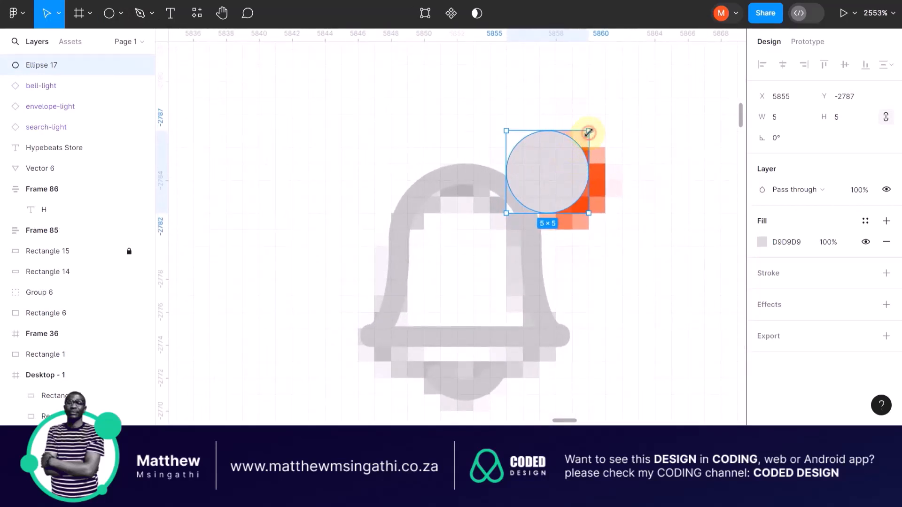
pyautogui.moveTo(589, 132); pyautogui.dragTo(604, 120)
pyautogui.moveTo(560, 157); pyautogui.dragTo(549, 174)
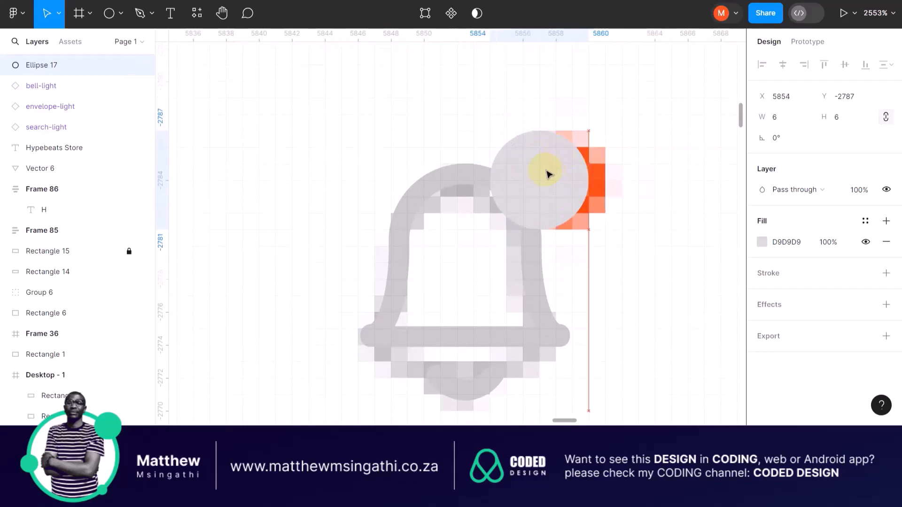
# Replace the bell circle's grey fill with the ORANGE colour style.
pyautogui.scroll(-3, 671, 268)
pyautogui.hscroll(3, 671, 268)
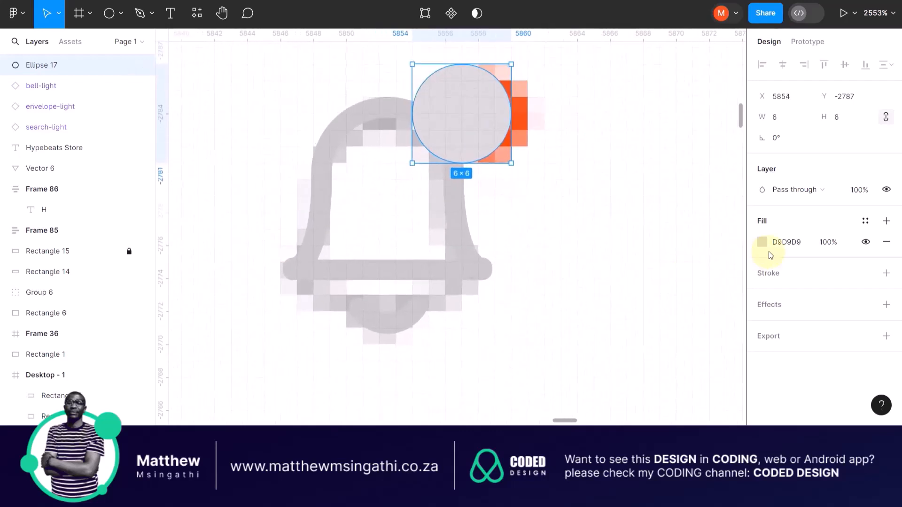
pyautogui.click(885, 242)
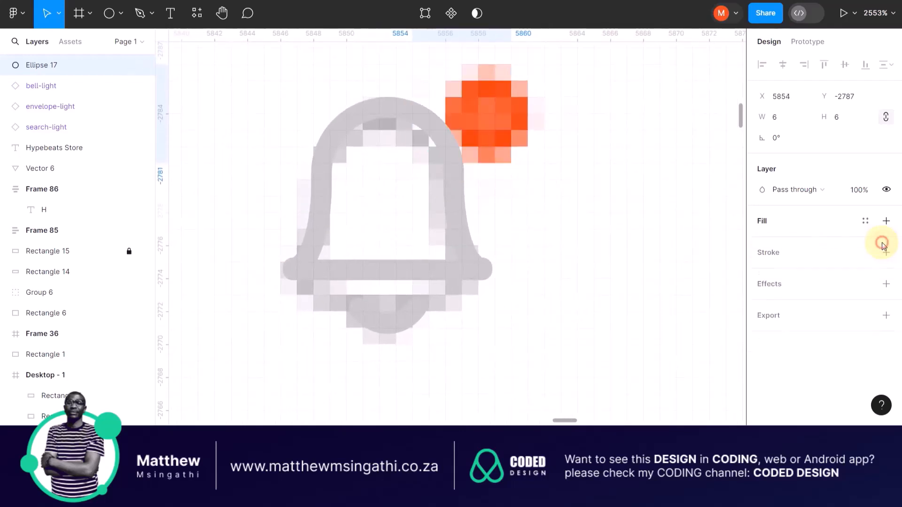
pyautogui.click(865, 221)
pyautogui.click(607, 308)
# Duplicate the orange circle and place the copy over the envelope icon's reference notification dot.
pyautogui.scroll(-5, 488, 207)
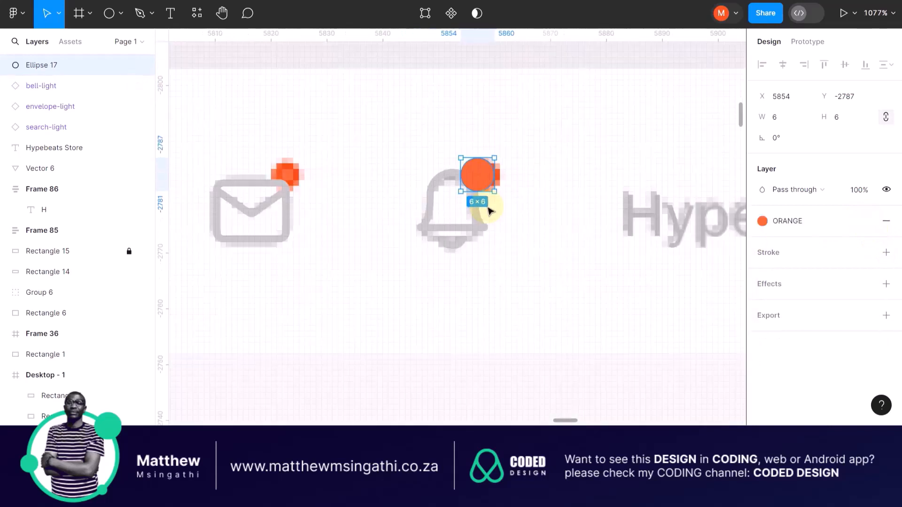
pyautogui.hotkey('ctrl', 'd')
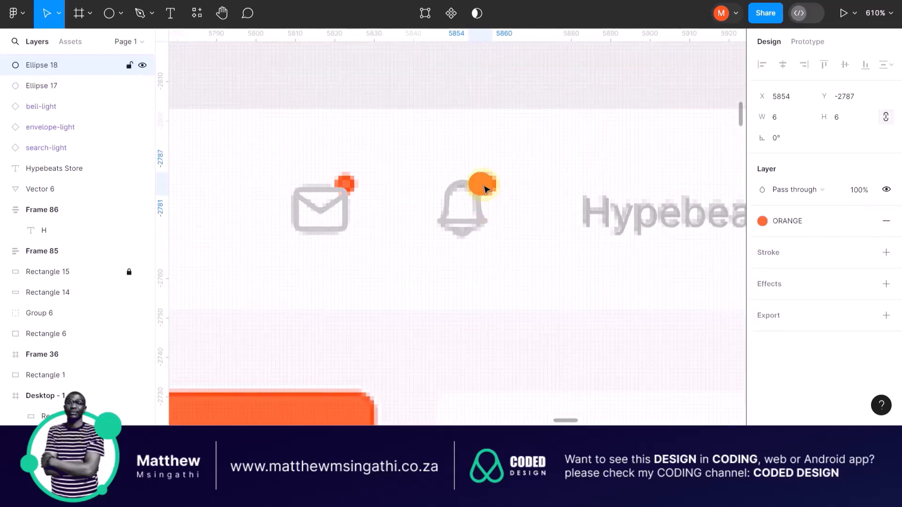
pyautogui.moveTo(484, 188); pyautogui.dragTo(347, 190)
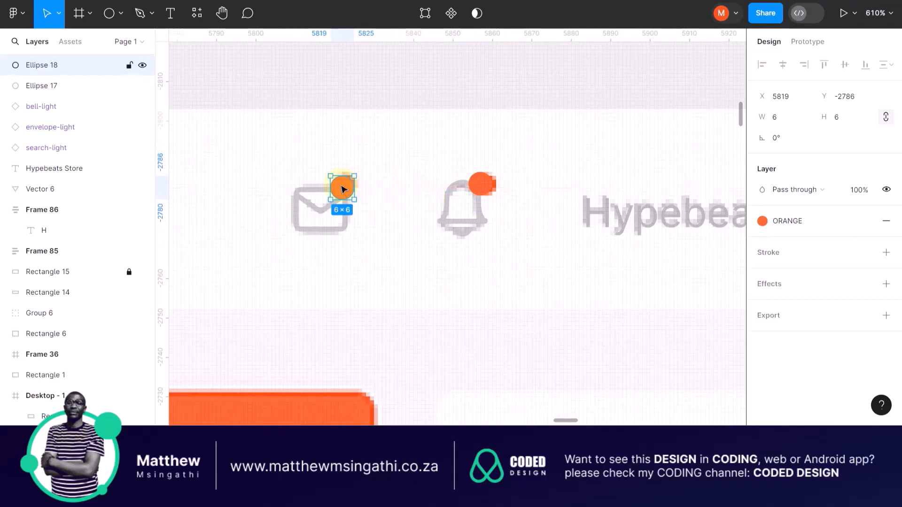
# Group the envelope icon with its orange dot, and group the bell icon with its own orange dot.
pyautogui.scroll(3, 342, 189)
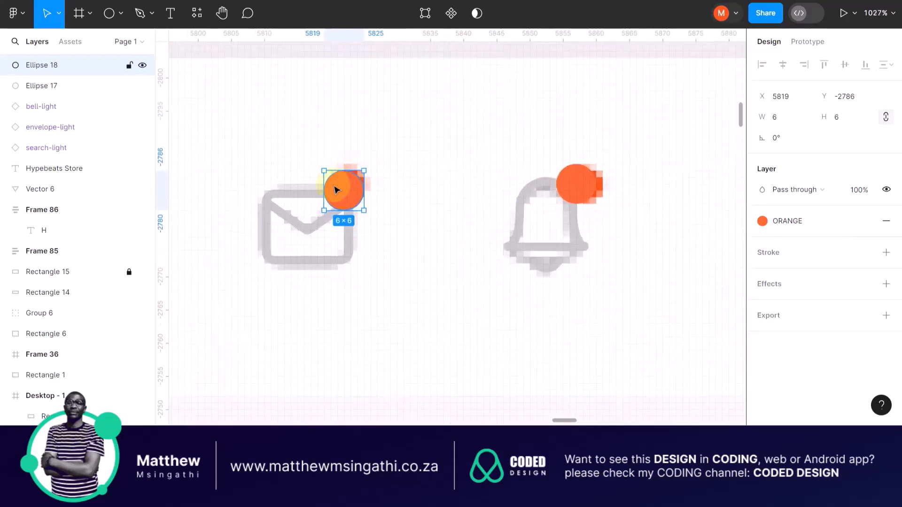
pyautogui.keyDown('shift'); pyautogui.click(302, 198); pyautogui.keyUp('shift')
pyautogui.hotkey('ctrl', 'g')
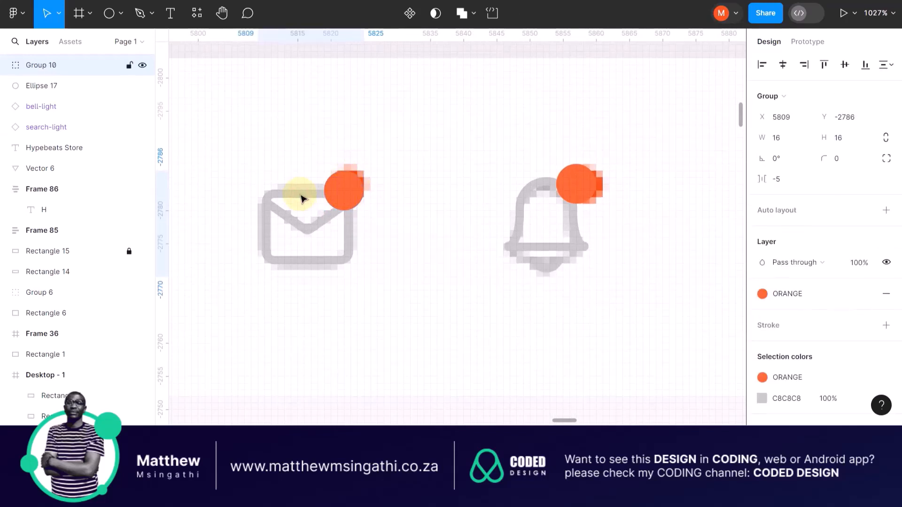
pyautogui.click(576, 187)
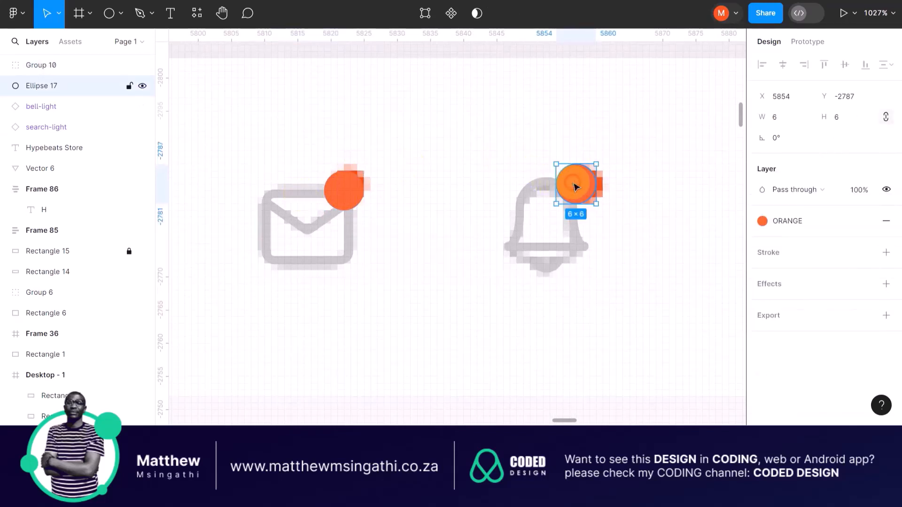
pyautogui.keyDown('shift'); pyautogui.click(538, 190); pyautogui.keyUp('shift')
pyautogui.hotkey('ctrl', 'g')
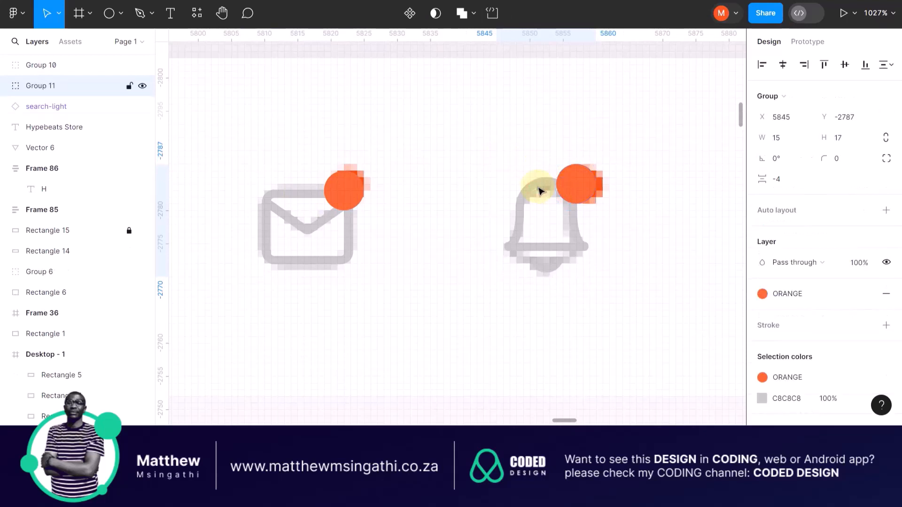
# Move the black search icon onto the reference search icon in the product search field.
pyautogui.keyDown('ctrl'); pyautogui.scroll(-10, 539, 191); pyautogui.keyUp('ctrl')
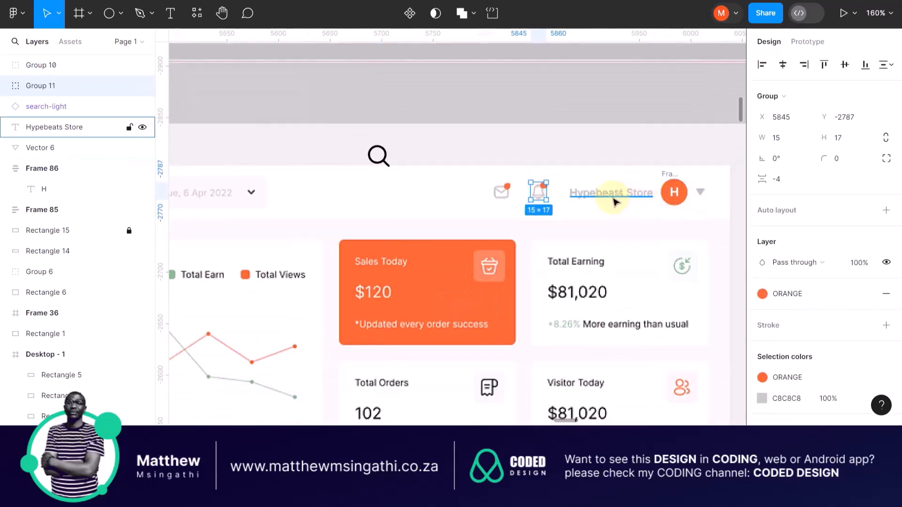
pyautogui.hscroll(-7, 368, 192)
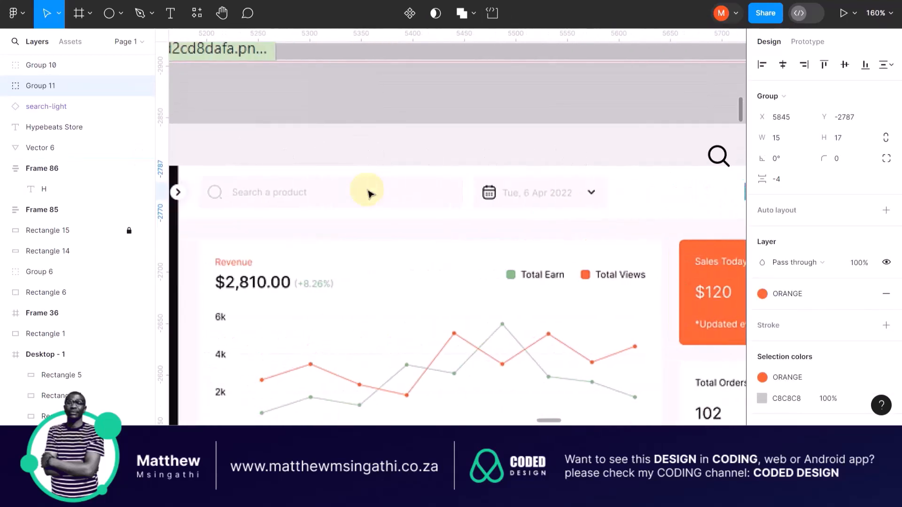
pyautogui.moveTo(725, 161); pyautogui.dragTo(224, 196)
# Draw a 19 × 19 square just left of the reference calendar icon and round its corners to 3.5.
pyautogui.keyDown('ctrl'); pyautogui.scroll(2, 491, 196); pyautogui.keyUp('ctrl')
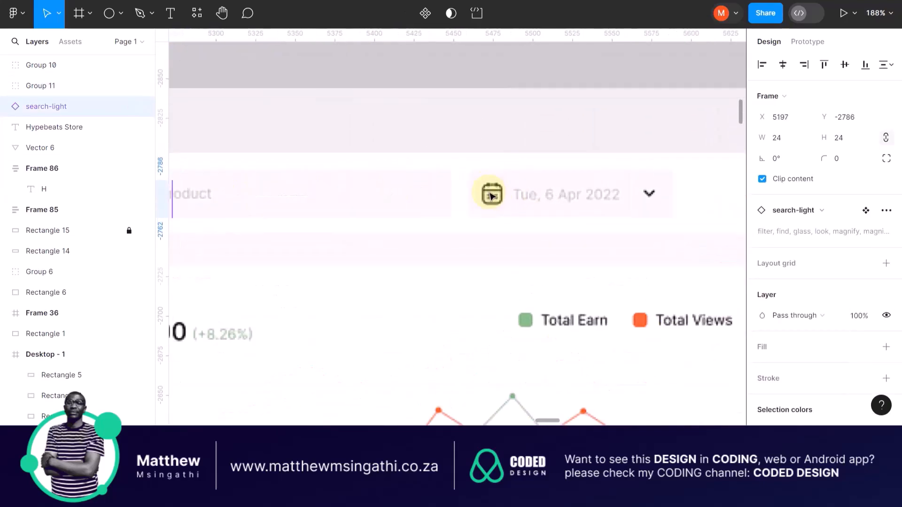
pyautogui.scroll(10, 491, 196)
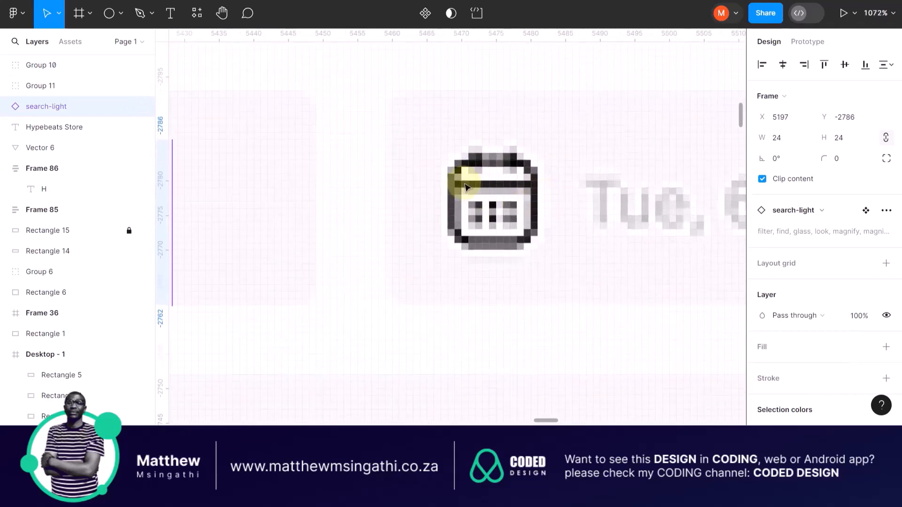
pyautogui.click(122, 13)
pyautogui.click(68, 41)
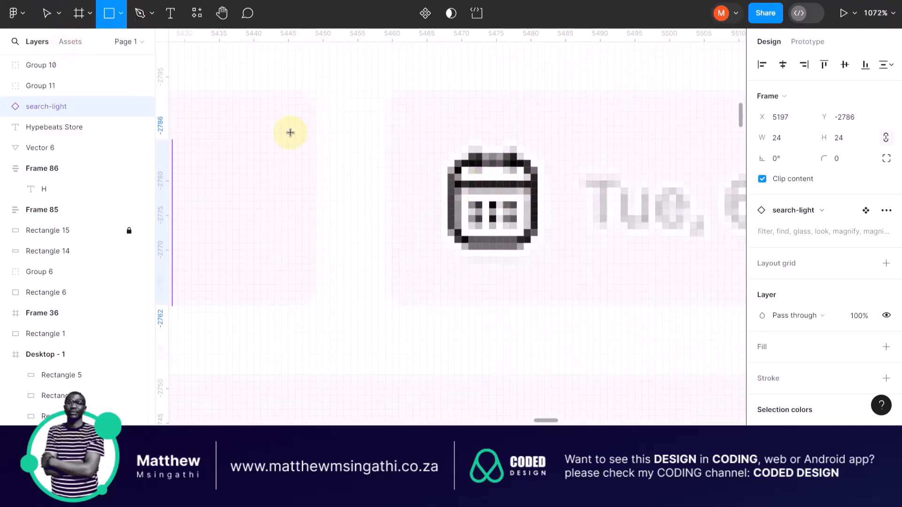
pyautogui.moveTo(263, 122); pyautogui.dragTo(395, 227)
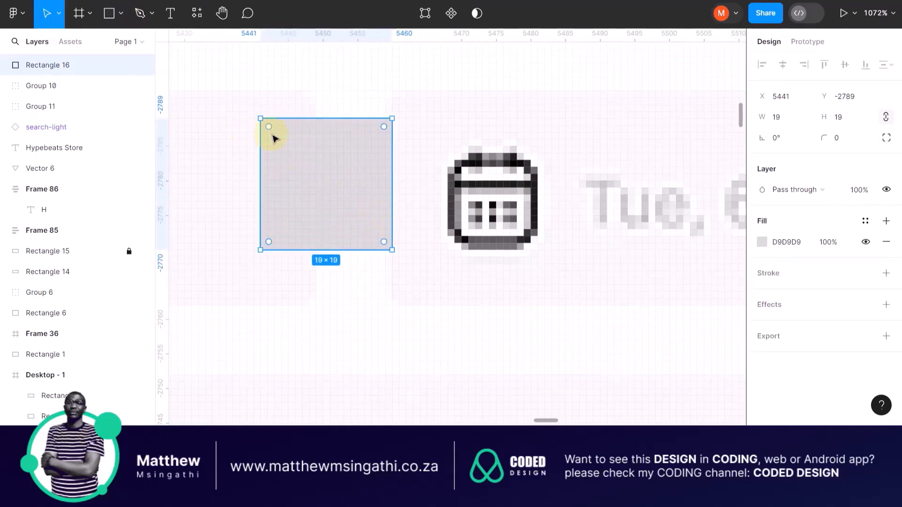
pyautogui.moveTo(270, 128); pyautogui.dragTo(288, 143)
pyautogui.click(225, 93)
# Draw a 2 × 5 rectangle across the square's top edge, round its corners to 0.4, and duplicate it to the right as a second calendar tab.
pyautogui.click(109, 13)
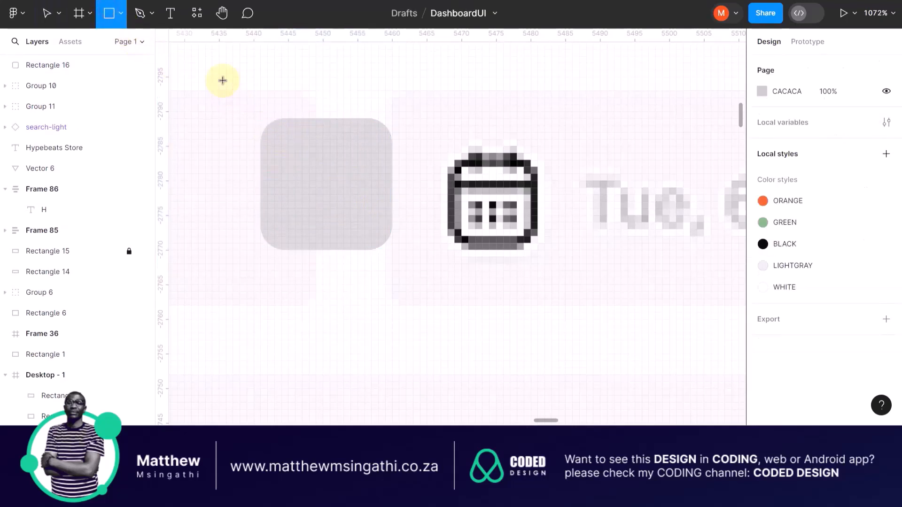
pyautogui.moveTo(291, 104); pyautogui.dragTo(300, 130)
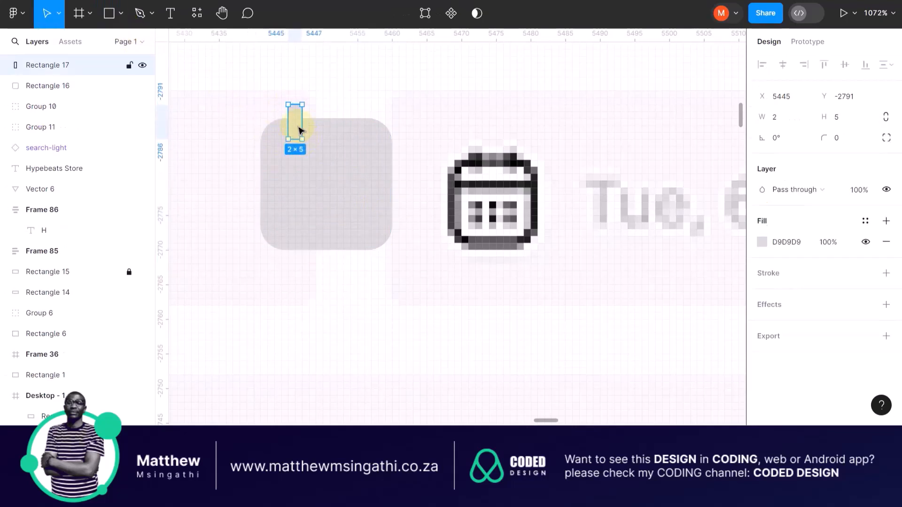
pyautogui.scroll(5, 300, 131)
pyautogui.scroll(3, 290, 104)
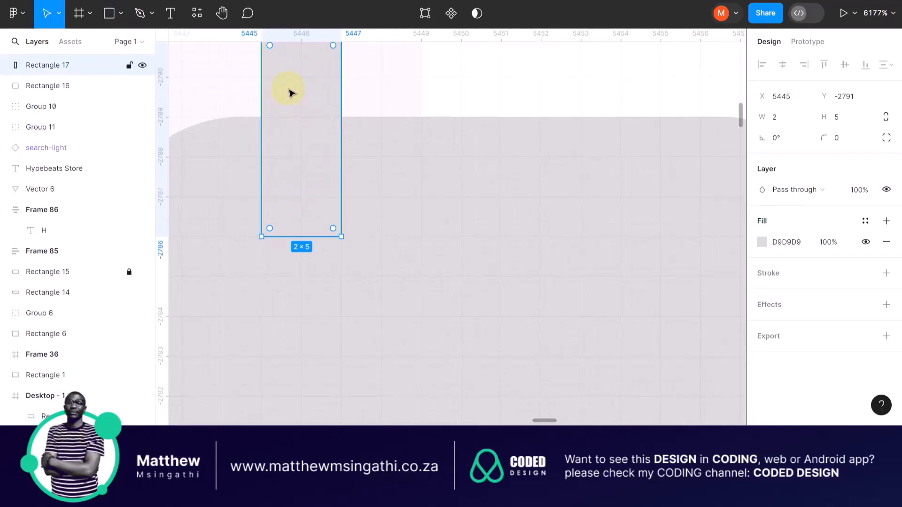
pyautogui.scroll(1, 290, 93)
pyautogui.moveTo(274, 81); pyautogui.dragTo(431, 111)
pyautogui.scroll(-3, 278, 90)
pyautogui.hotkey('ctrl', 'd')
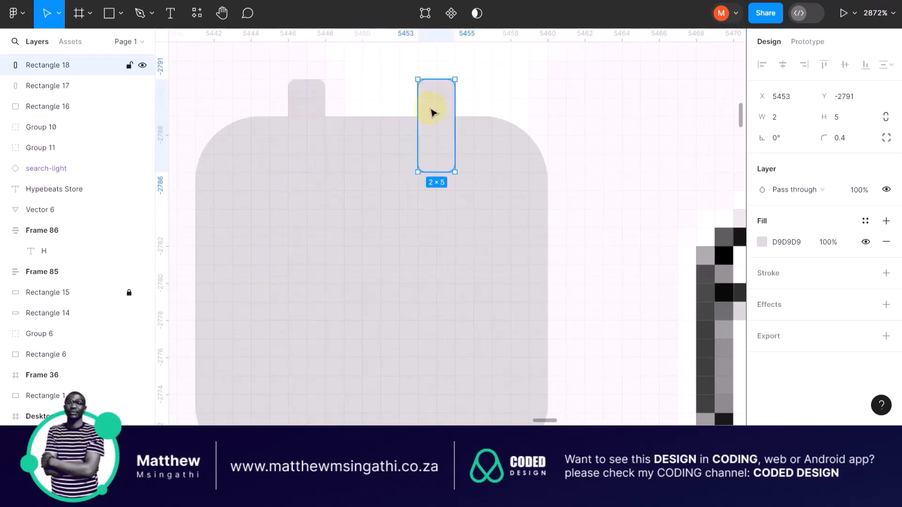
# Group the two calendar tabs and align the group's horizontal centre with the rounded square.
pyautogui.keyDown('shift'); pyautogui.click(300, 97); pyautogui.keyUp('shift')
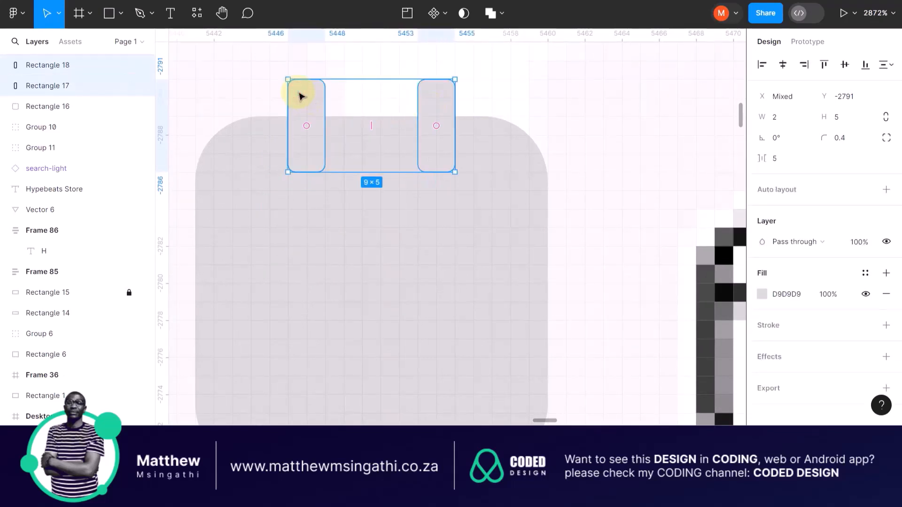
pyautogui.hotkey('ctrl', 'g')
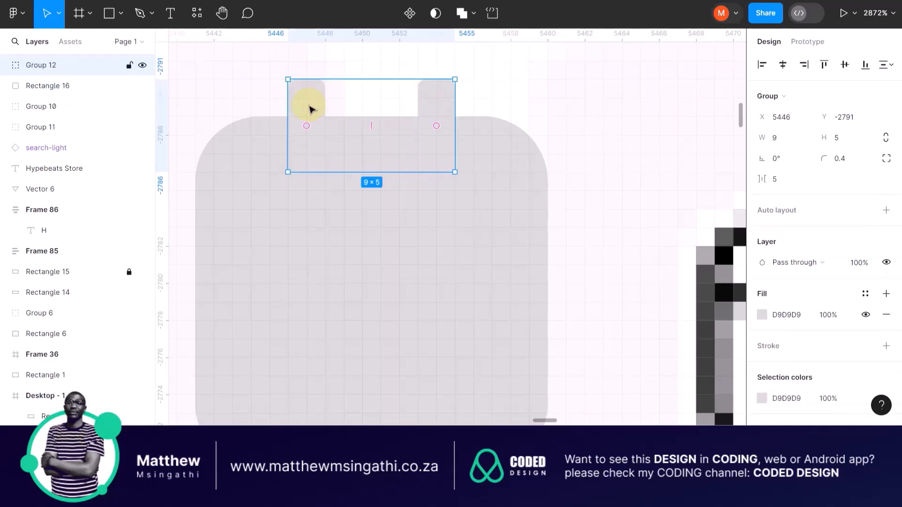
pyautogui.keyDown('shift'); pyautogui.click(256, 193); pyautogui.keyUp('shift')
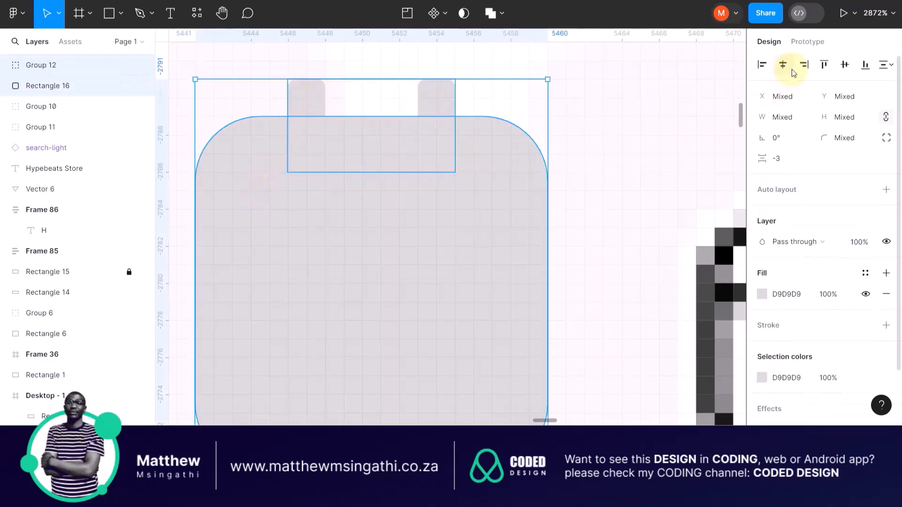
pyautogui.scroll(-5, 526, 166)
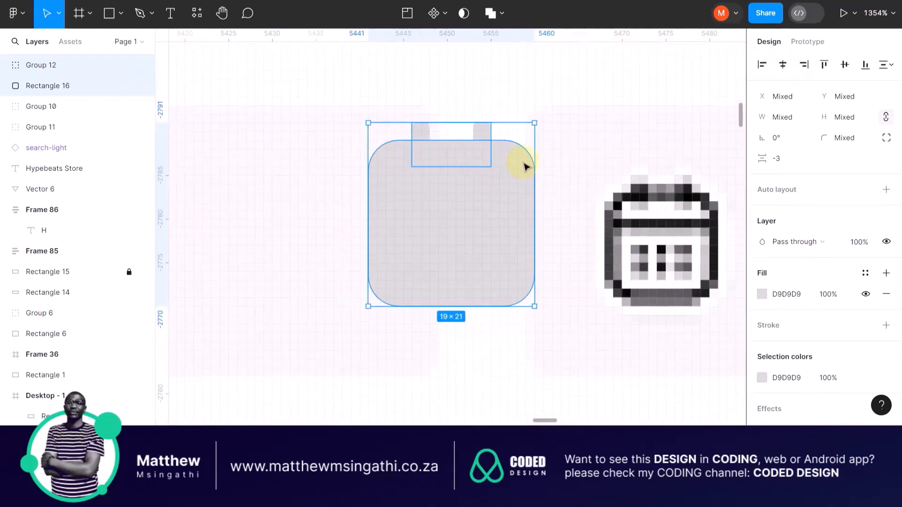
pyautogui.click(566, 183)
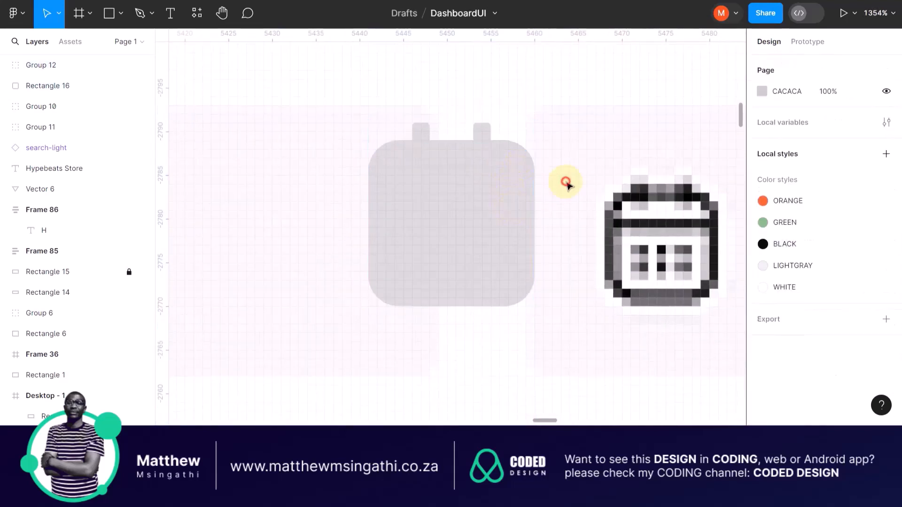
# Replace the rounded square's grey fill with a black inside stroke of weight 1.
pyautogui.click(494, 201)
pyautogui.doubleClick(495, 204)
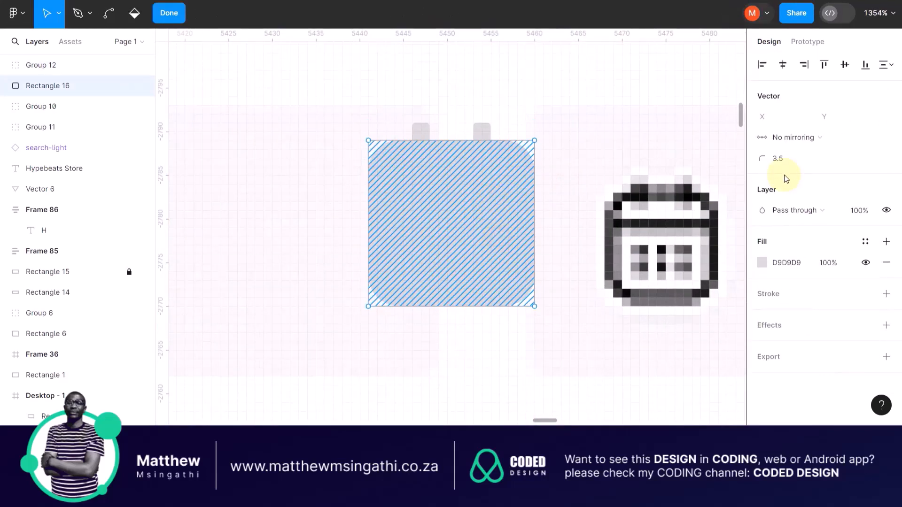
pyautogui.click(617, 106)
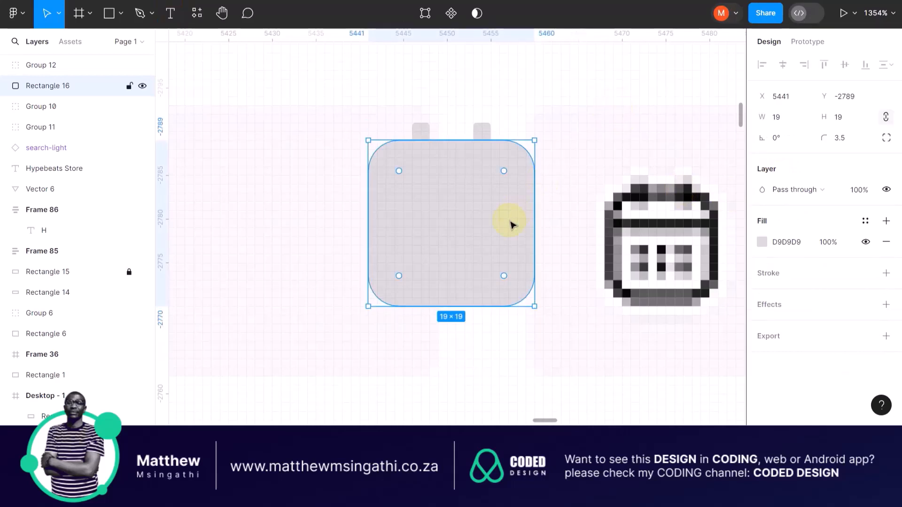
pyautogui.click(886, 242)
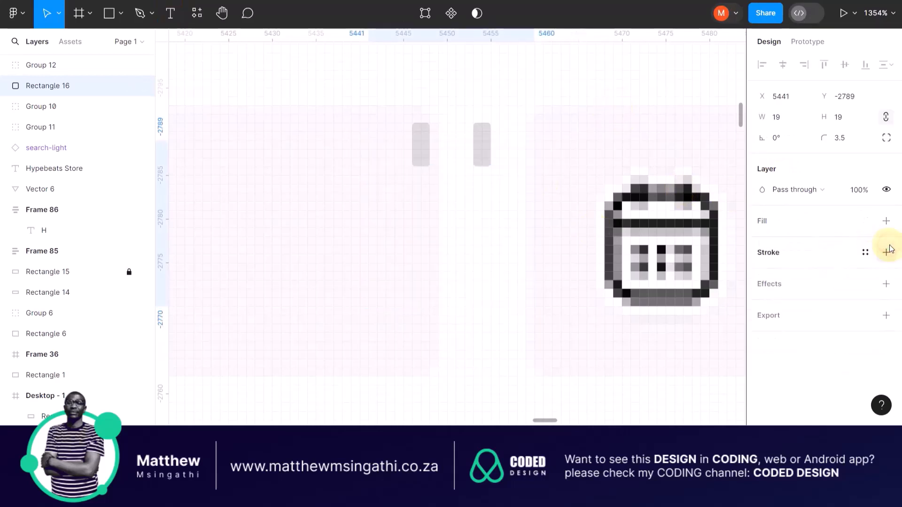
pyautogui.click(886, 254)
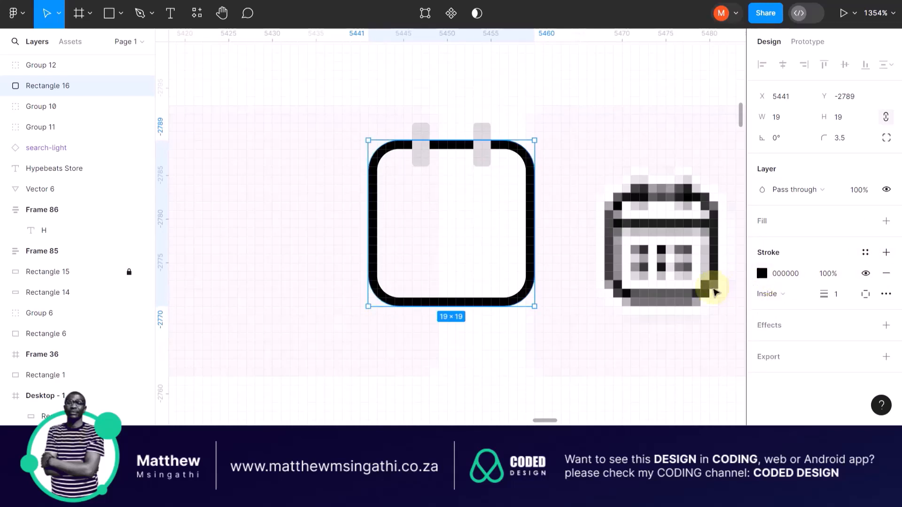
# Draw a horizontal divider 18 long with the Pen tool between the calendar's side strokes, below the tabs, and exit vector editing.
pyautogui.scroll(2, 490, 205)
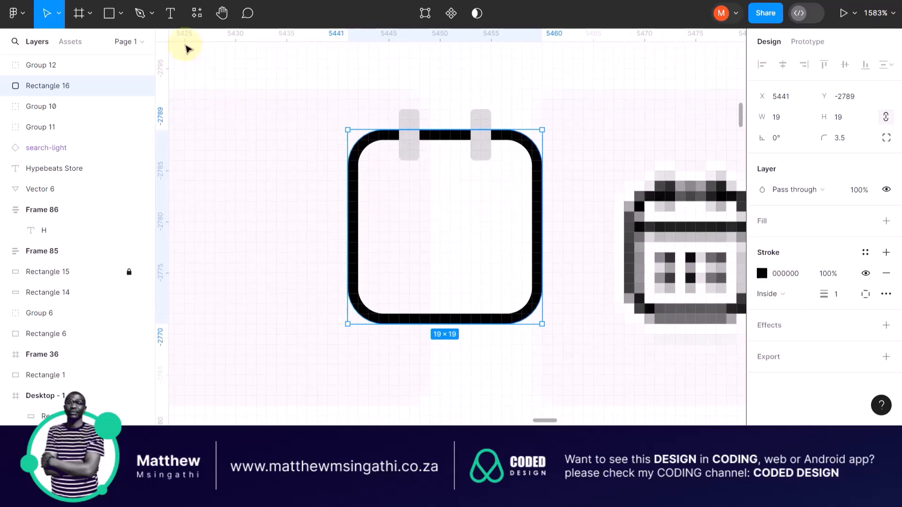
pyautogui.click(139, 13)
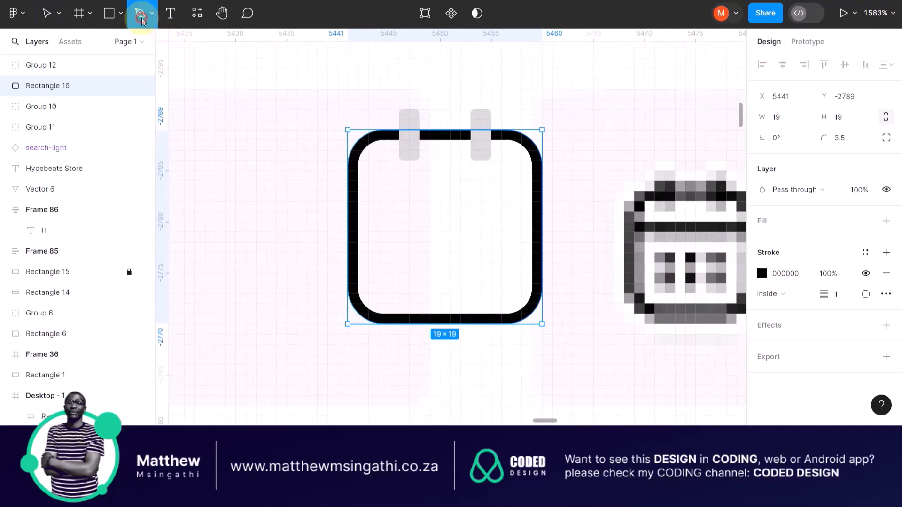
pyautogui.click(352, 186)
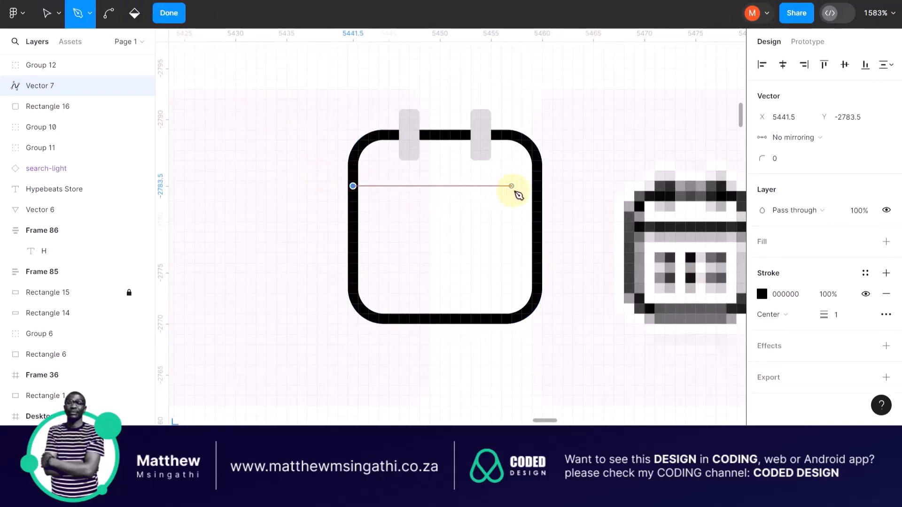
pyautogui.click(537, 186)
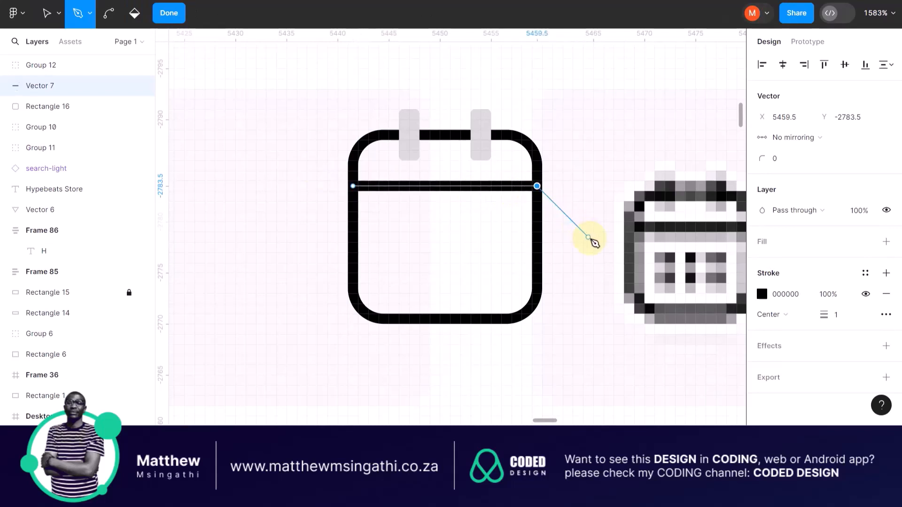
pyautogui.press('Escape')
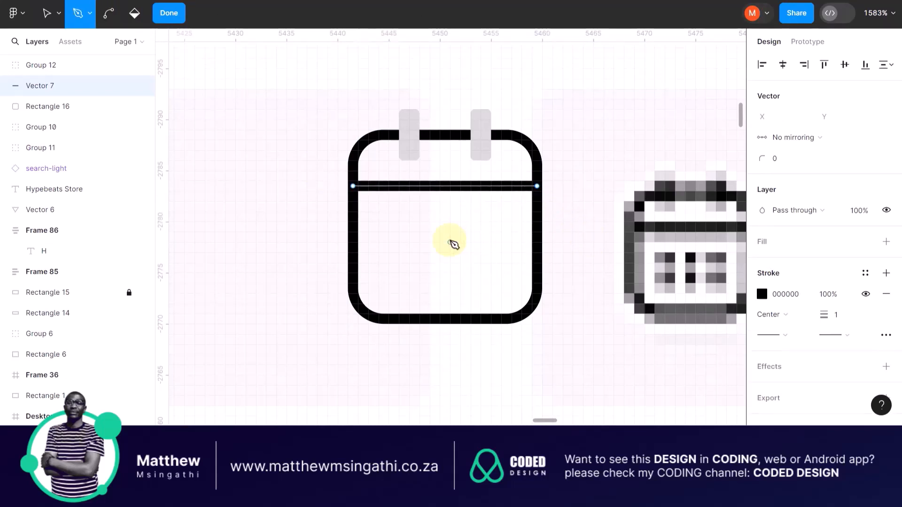
pyautogui.keyDown('ctrl'); pyautogui.scroll(-3, 453, 242); pyautogui.keyUp('ctrl')
pyautogui.scroll(3, 453, 241)
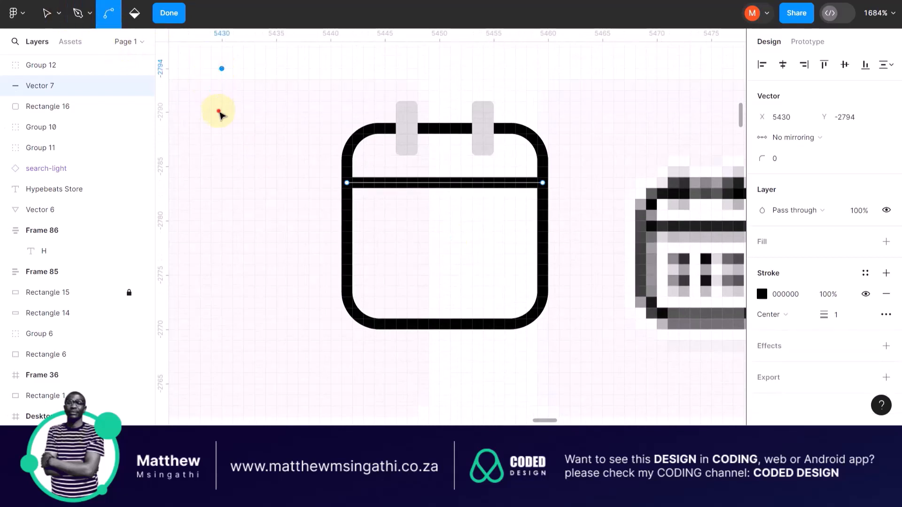
pyautogui.click(58, 15)
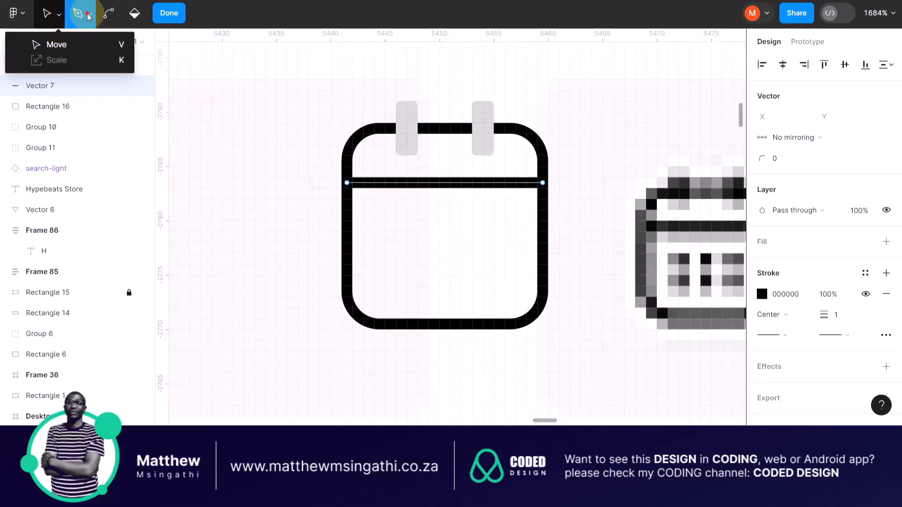
pyautogui.click(89, 15)
pyautogui.click(47, 15)
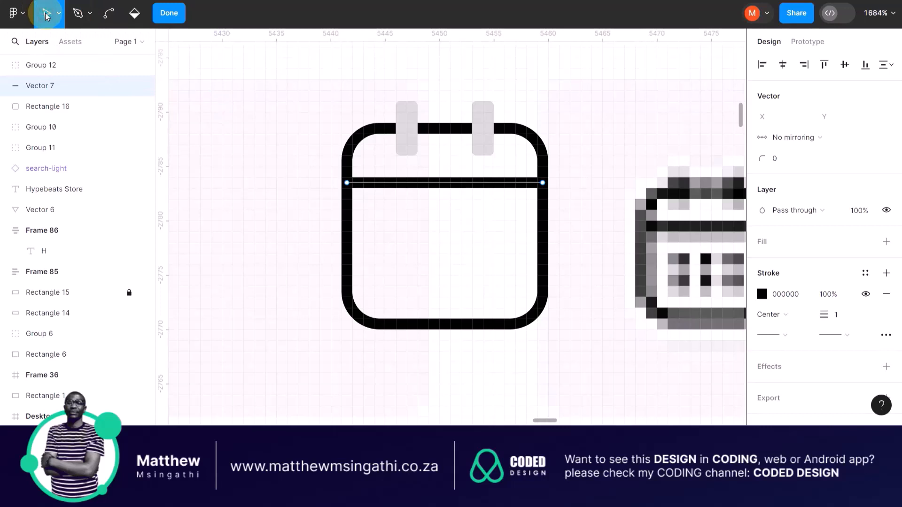
pyautogui.click(239, 81)
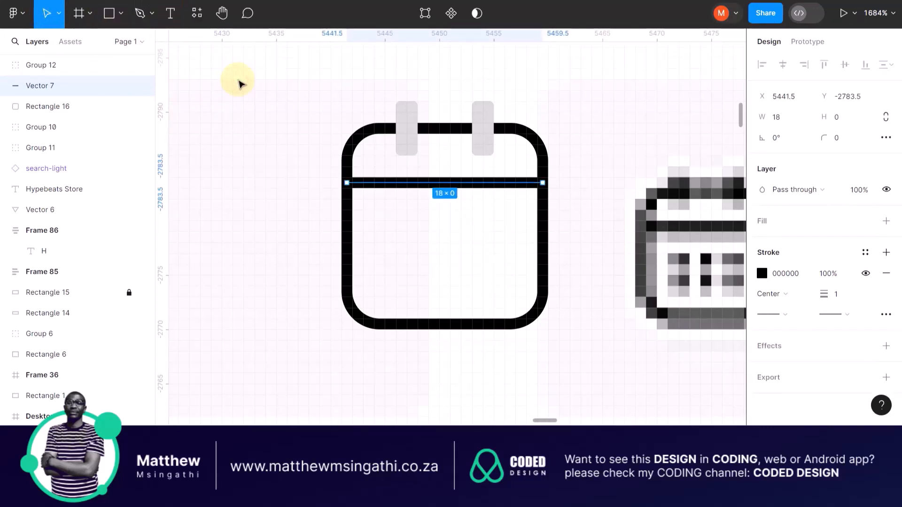
# Draw a 3 × 2 rectangle below the calendar's divider and place a copy to its right with a gap of 2.
pyautogui.click(121, 13)
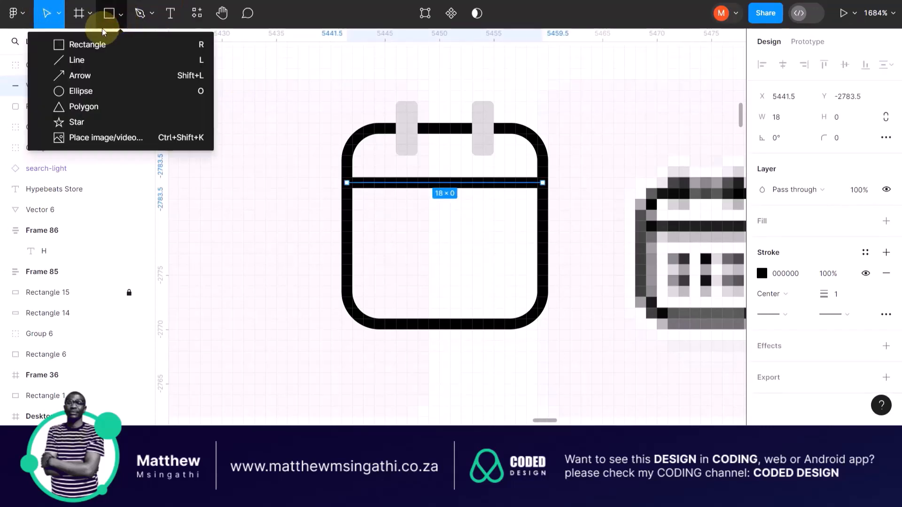
pyautogui.click(71, 44)
pyautogui.moveTo(373, 209); pyautogui.dragTo(405, 230)
pyautogui.scroll(3, 397, 227)
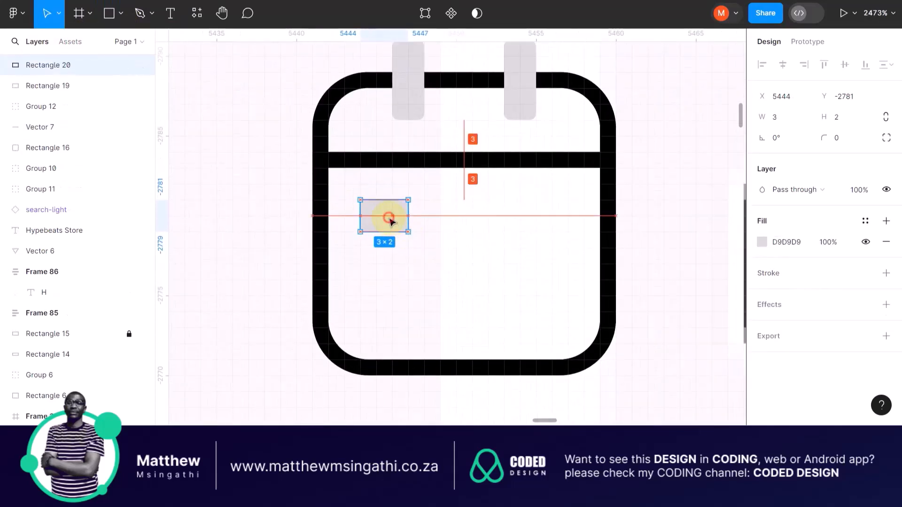
pyautogui.moveTo(389, 216); pyautogui.dragTo(476, 219)
# Wrap the two small rectangles in a horizontal auto layout and duplicate one to make a row of three.
pyautogui.keyDown('shift'); pyautogui.click(395, 214); pyautogui.keyUp('shift')
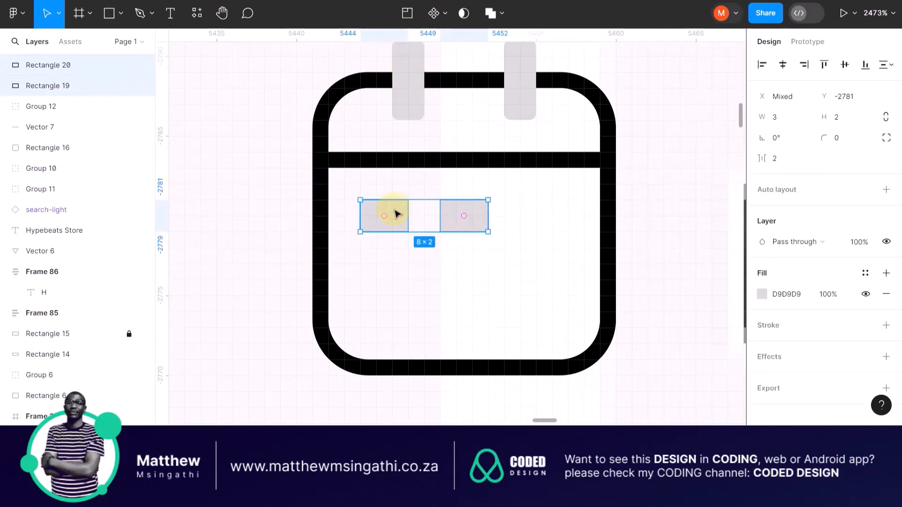
pyautogui.hotkey('shift', 'a')
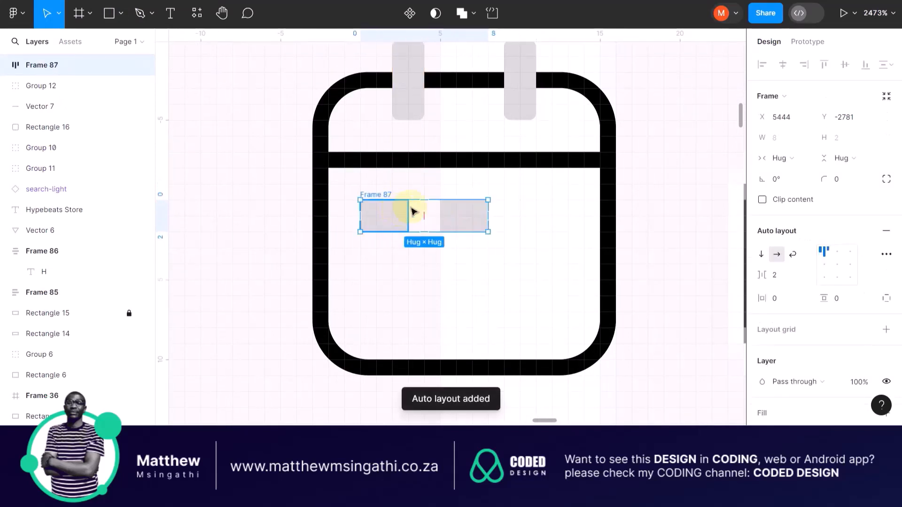
pyautogui.click(464, 213)
pyautogui.hotkey('ctrl', 'd')
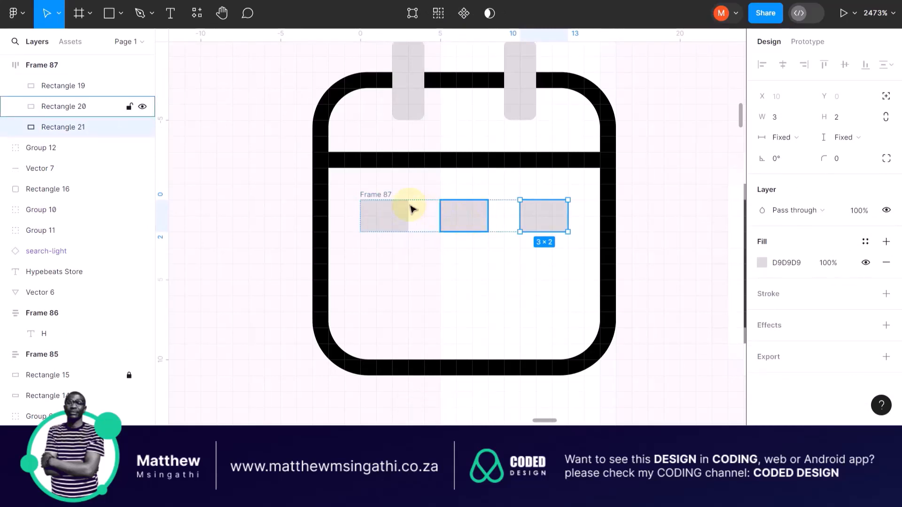
# Duplicate the row of three rectangles and place the copy inside the calendar, aligned below the first row with a gap of 2.
pyautogui.click(376, 195)
pyautogui.hotkey('ctrl', 'd')
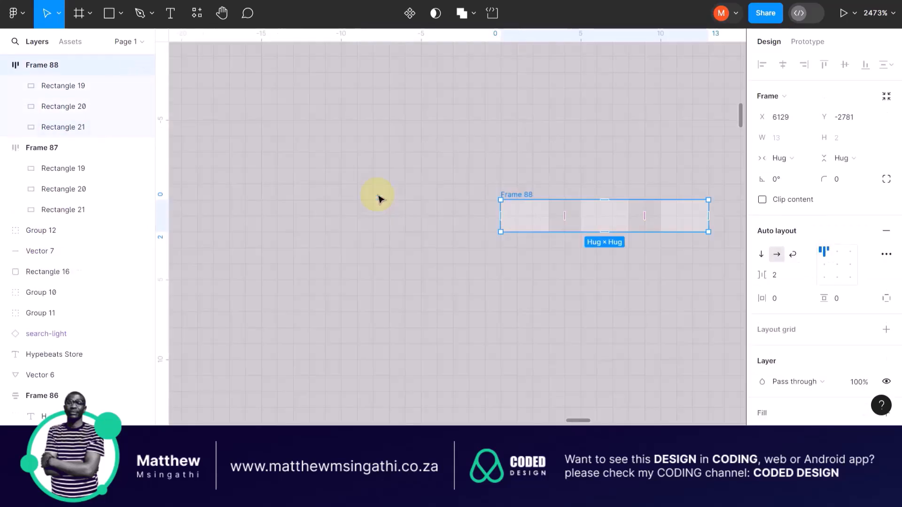
pyautogui.scroll(-10, 378, 197)
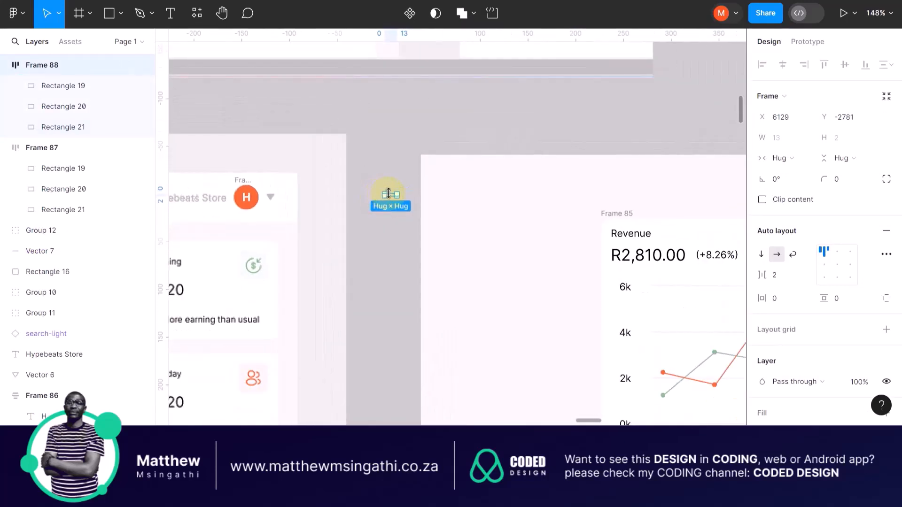
pyautogui.scroll(5, 388, 194)
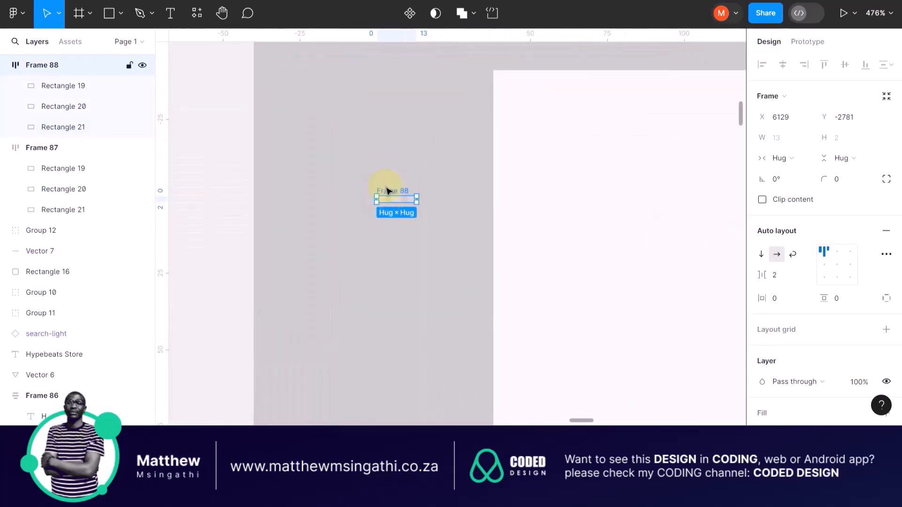
pyautogui.moveTo(389, 194); pyautogui.dragTo(418, 202)
pyautogui.scroll(-5, 416, 201)
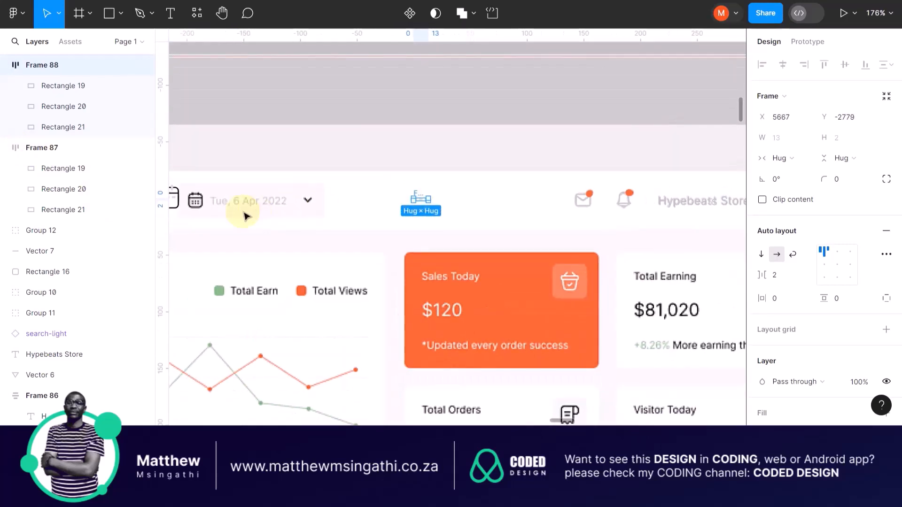
pyautogui.hscroll(-4, 243, 214)
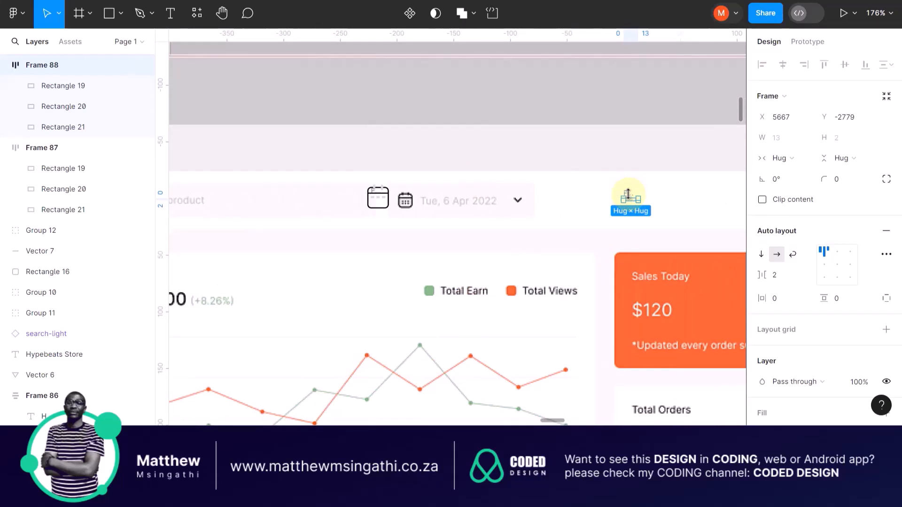
pyautogui.hscroll(1, 614, 191)
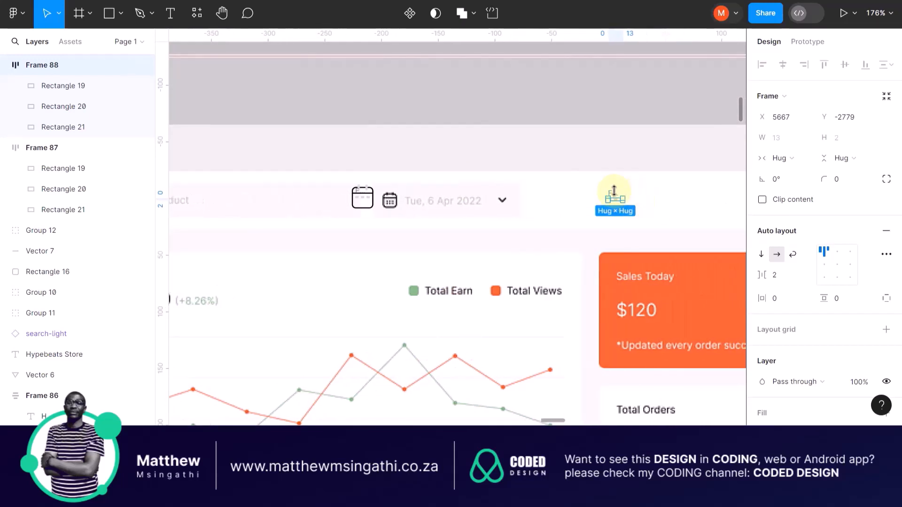
pyautogui.scroll(5, 612, 195)
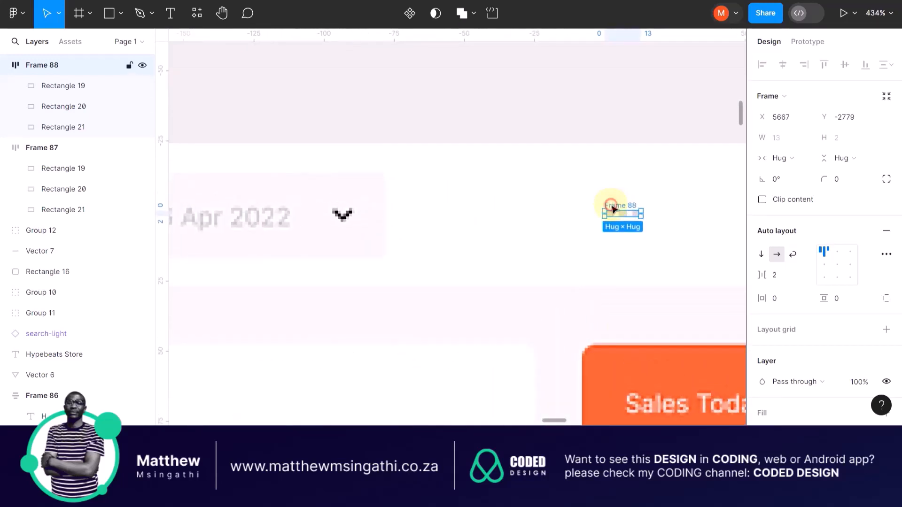
pyautogui.moveTo(612, 210); pyautogui.dragTo(352, 223)
pyautogui.scroll(5, 352, 222)
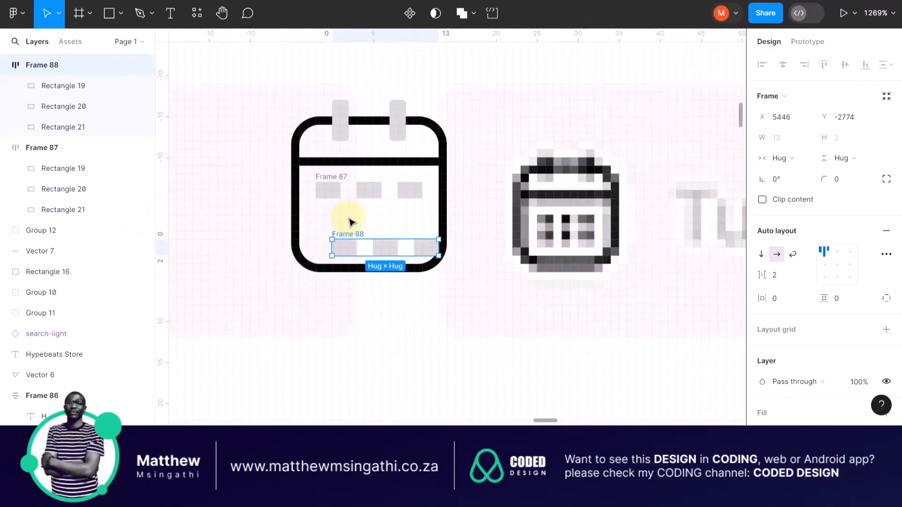
pyautogui.scroll(5, 351, 222)
pyautogui.moveTo(325, 270); pyautogui.dragTo(287, 203)
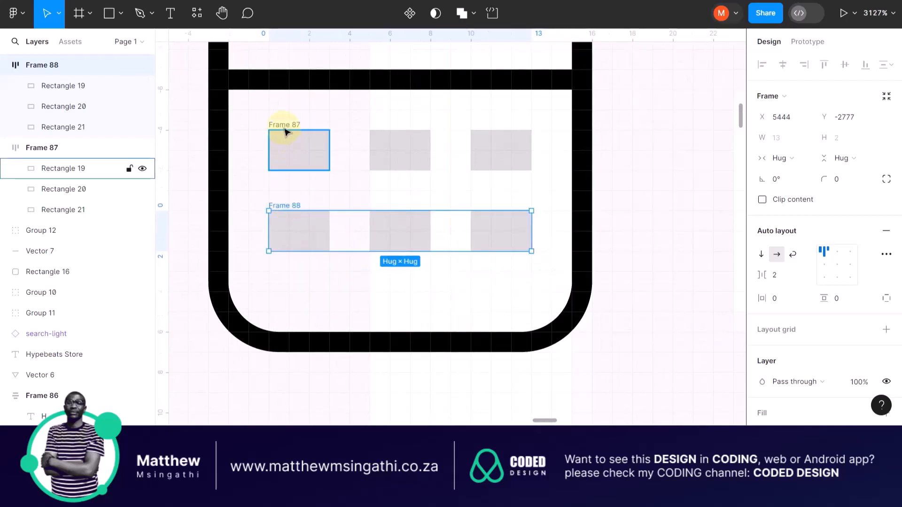
# Wrap the two rows of rectangles together in a vertical auto layout.
pyautogui.click(284, 132)
pyautogui.keyDown('shift'); pyautogui.click(282, 208); pyautogui.keyUp('shift')
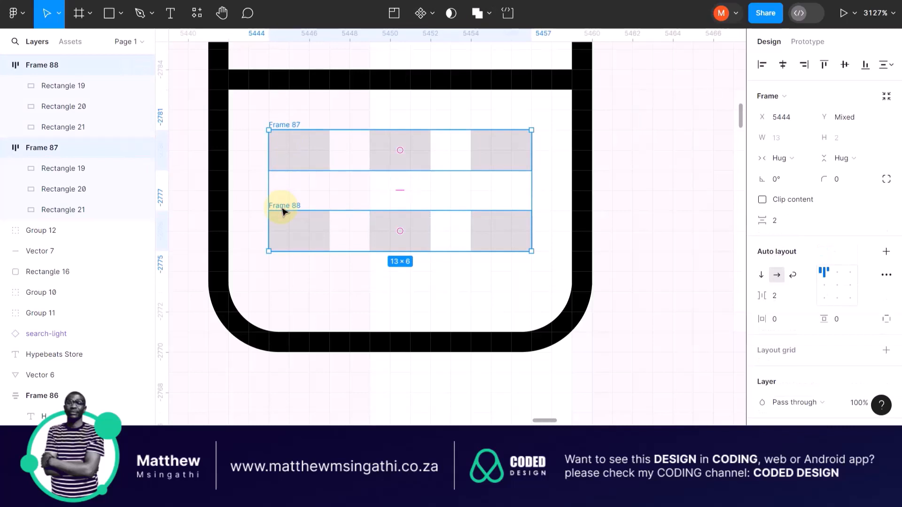
pyautogui.hotkey('shift', 'a')
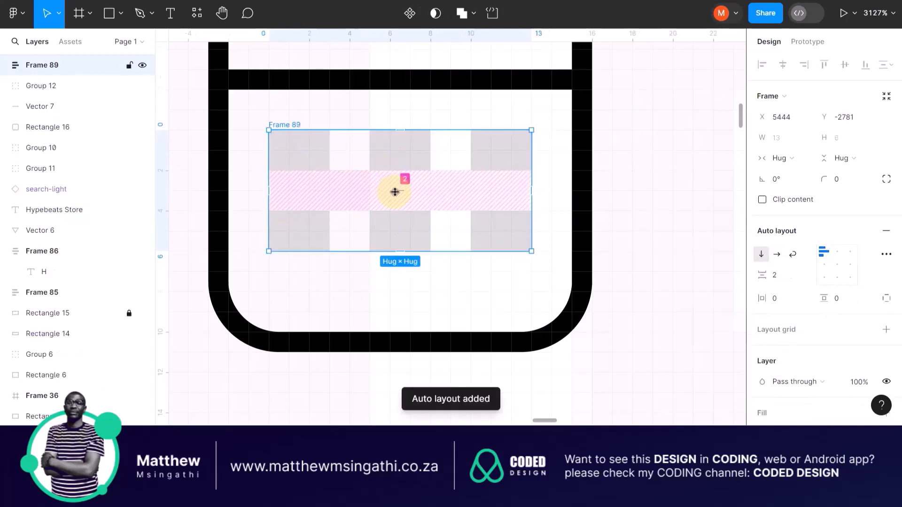
# Try a spacing of 3 between the two rows in the auto layout and undo it.
pyautogui.moveTo(395, 191); pyautogui.dragTo(396, 203)
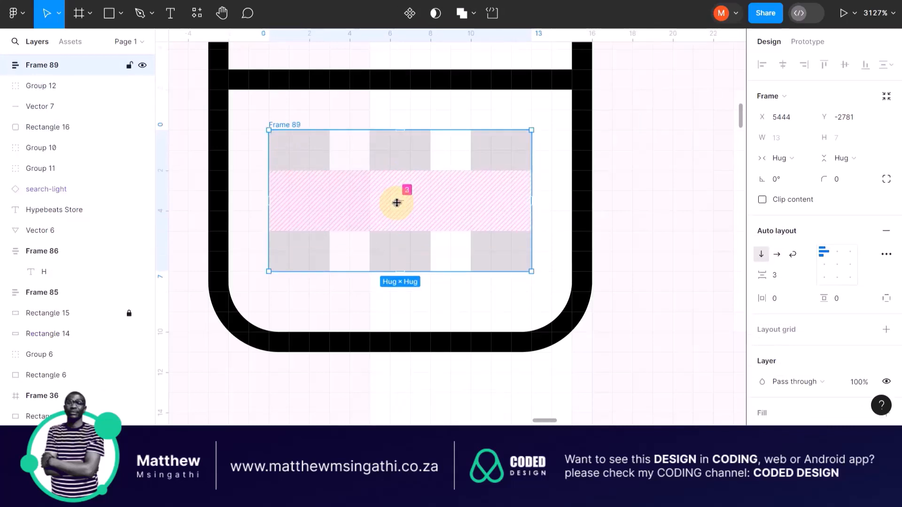
pyautogui.scroll(-5, 396, 202)
pyautogui.hotkey('ctrl', 'z')
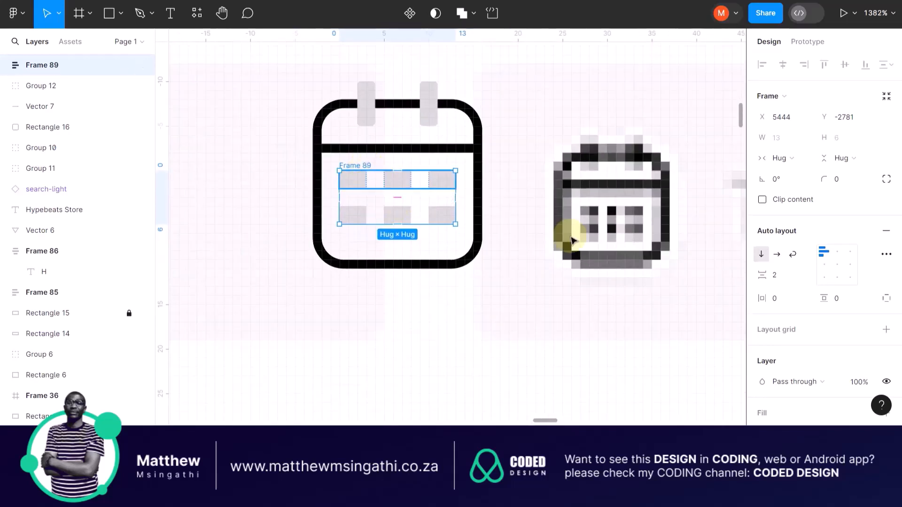
# Apply the BLACK color style to all six small rectangles in the calendar and deselect them.
pyautogui.scroll(-4, 814, 304)
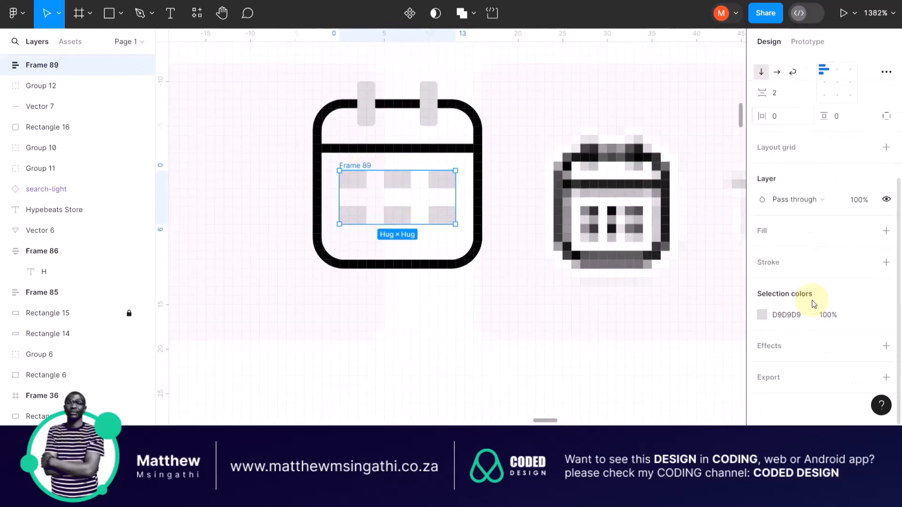
pyautogui.click(762, 316)
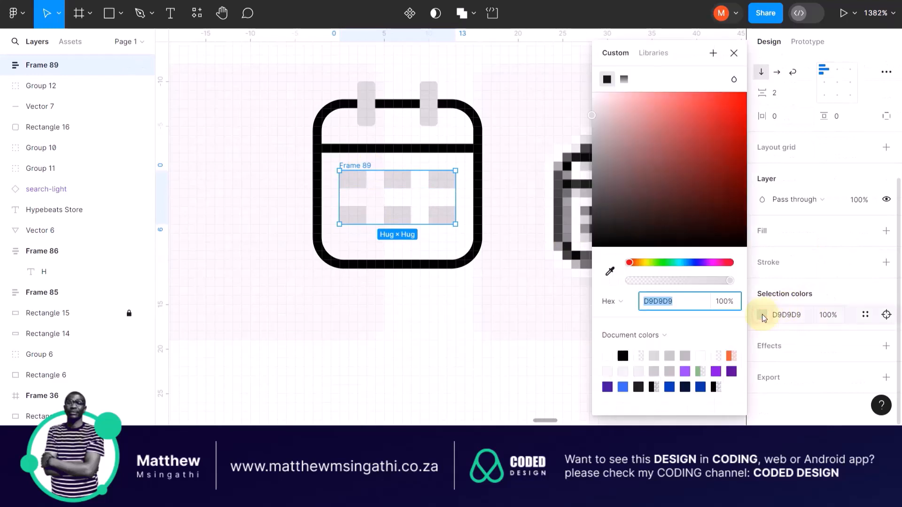
pyautogui.click(867, 315)
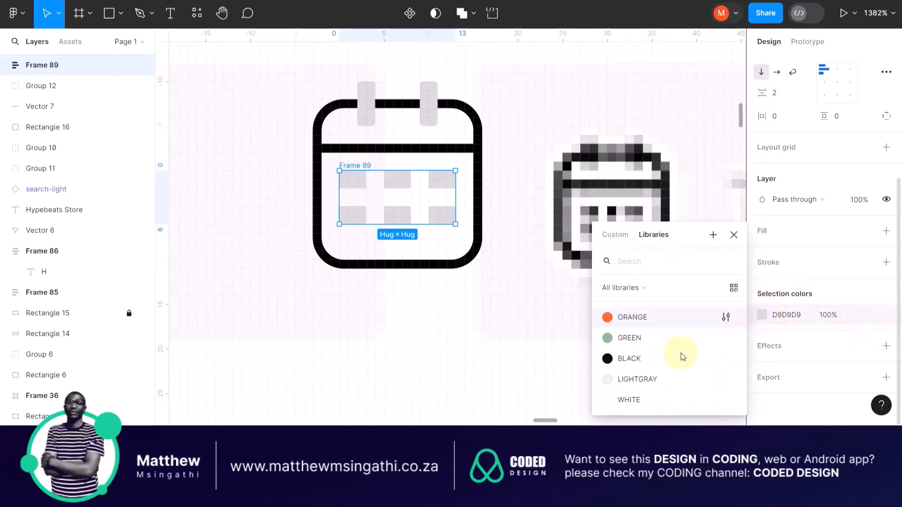
pyautogui.click(610, 359)
pyautogui.click(469, 322)
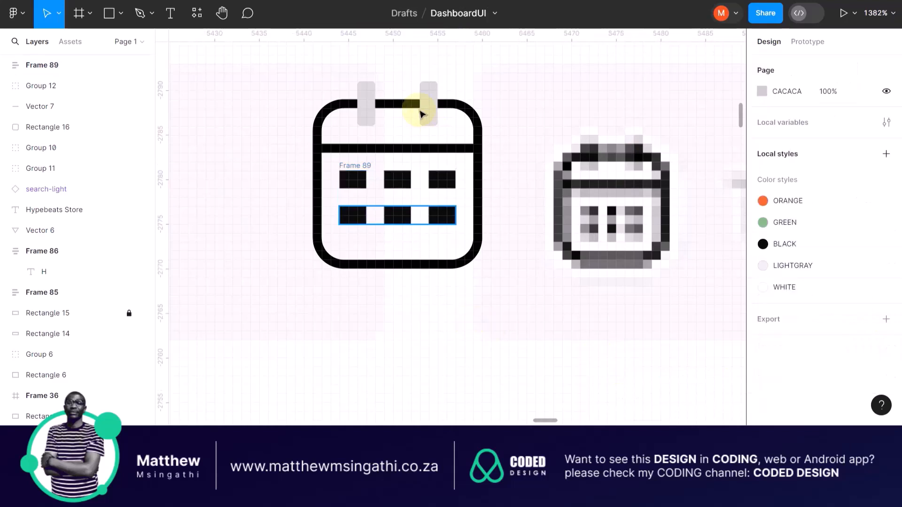
# Replace the grey fill of the calendar's two upper tabs with the BLACK color style and deselect them.
pyautogui.click(421, 114)
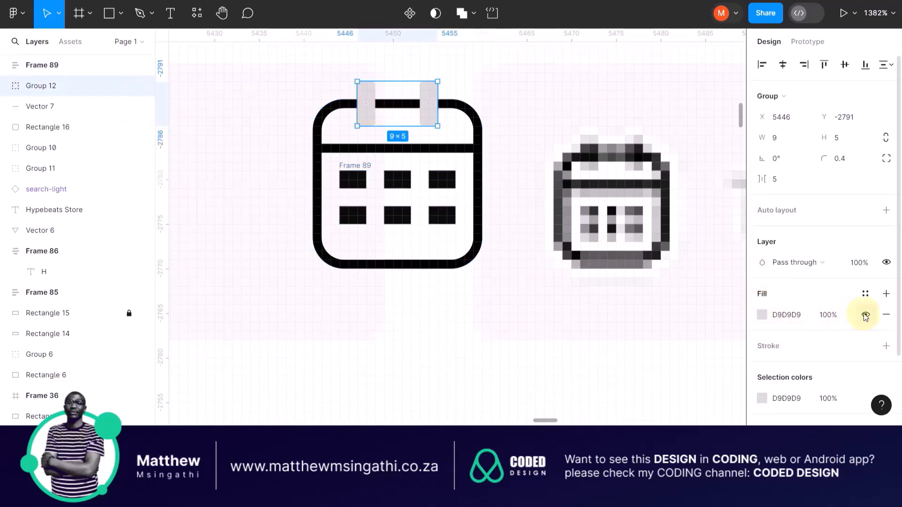
pyautogui.click(886, 315)
pyautogui.click(866, 294)
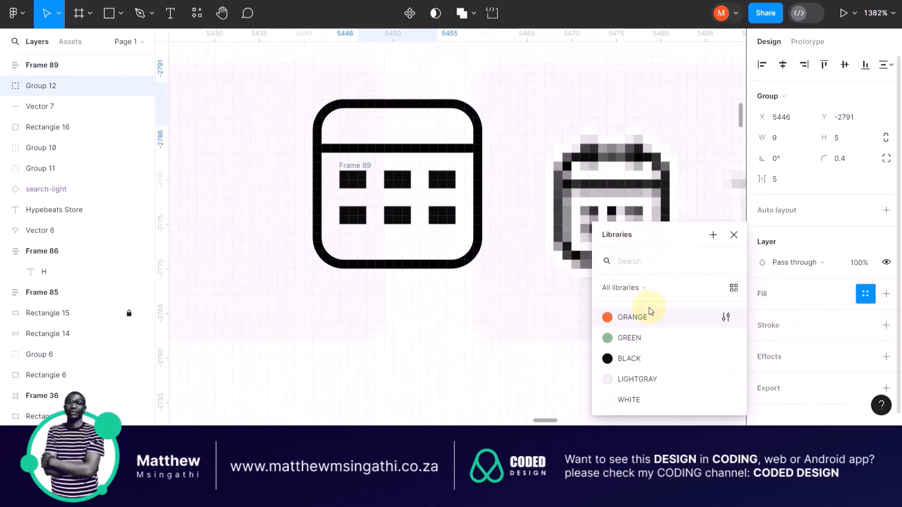
pyautogui.click(608, 358)
pyautogui.click(471, 319)
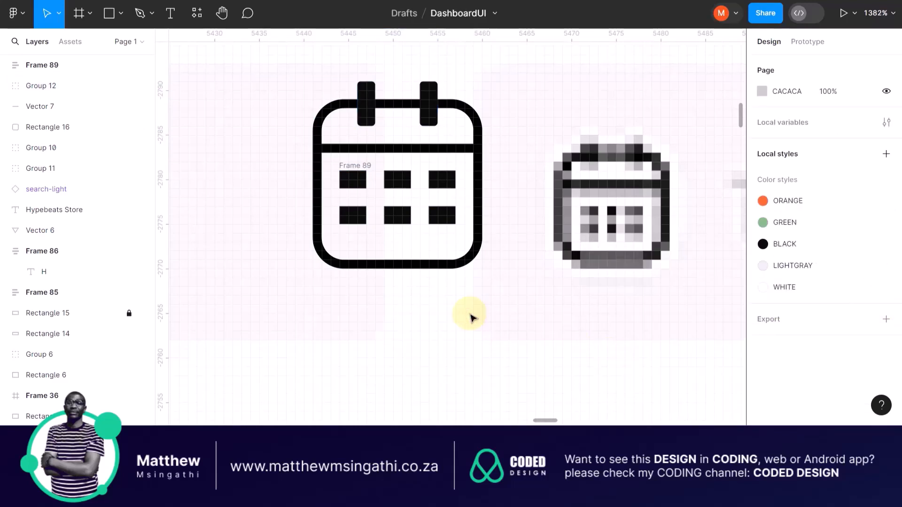
# Duplicate the calendar's 19 × 19 rounded outline and offset the copy 15 to the right and 9 down.
pyautogui.click(329, 110)
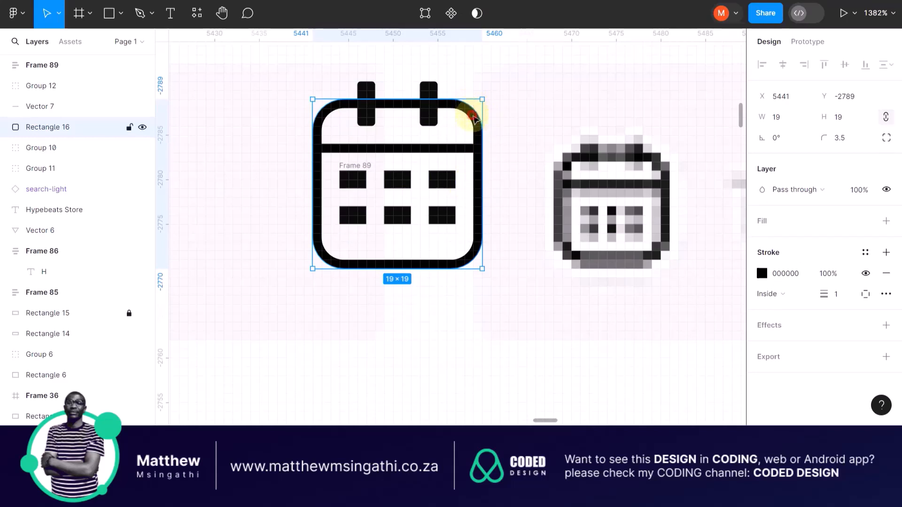
pyautogui.moveTo(473, 117); pyautogui.dragTo(504, 136)
pyautogui.hotkey('ctrl', 'z')
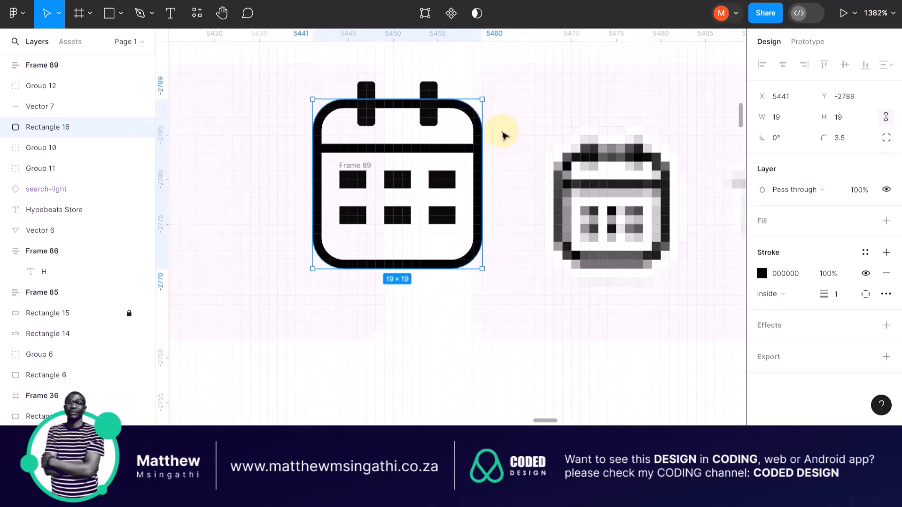
pyautogui.hotkey('ctrl', 'd')
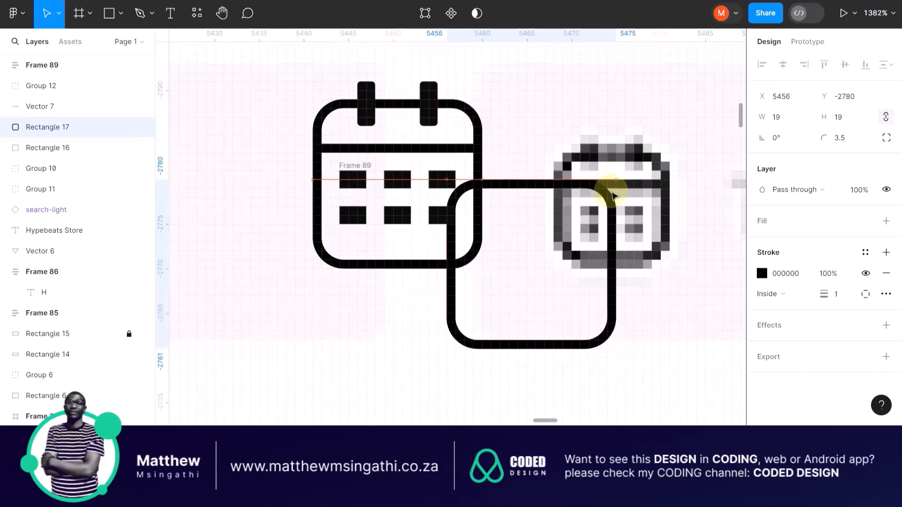
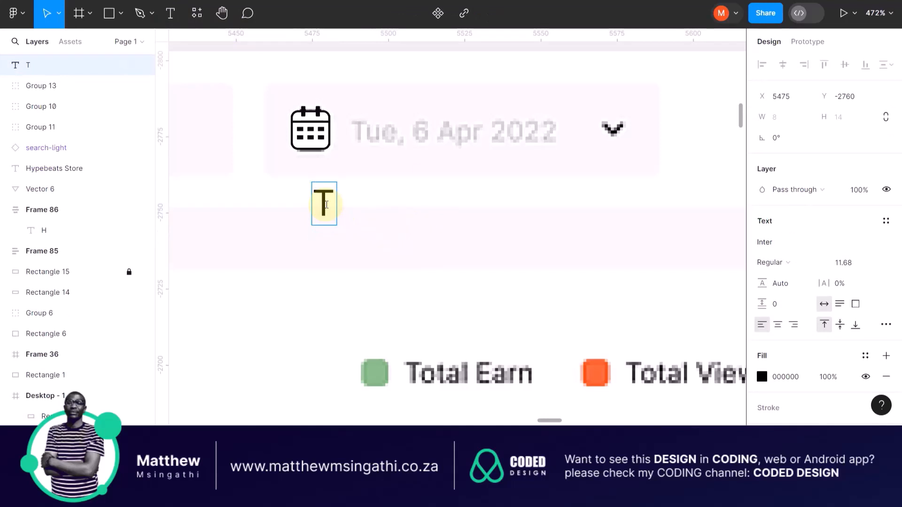
# Enter "Tue, 6 Apr 2024" in the text layer below the date field and finish text editing.
pyautogui.write('ue')
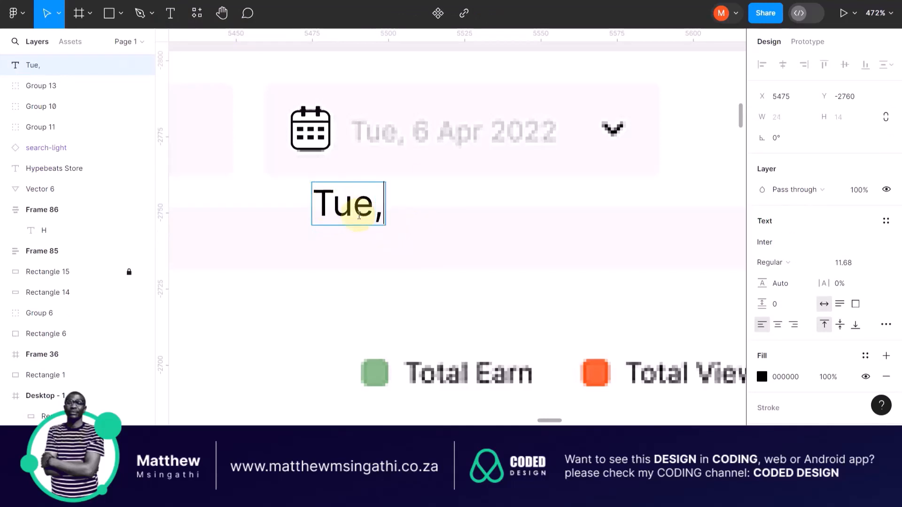
pyautogui.write(', 6')
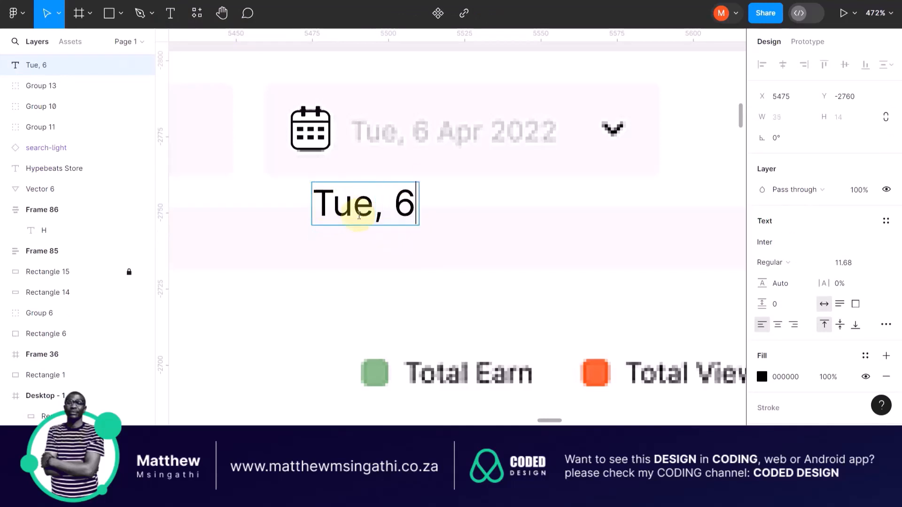
pyautogui.write(' Apr')
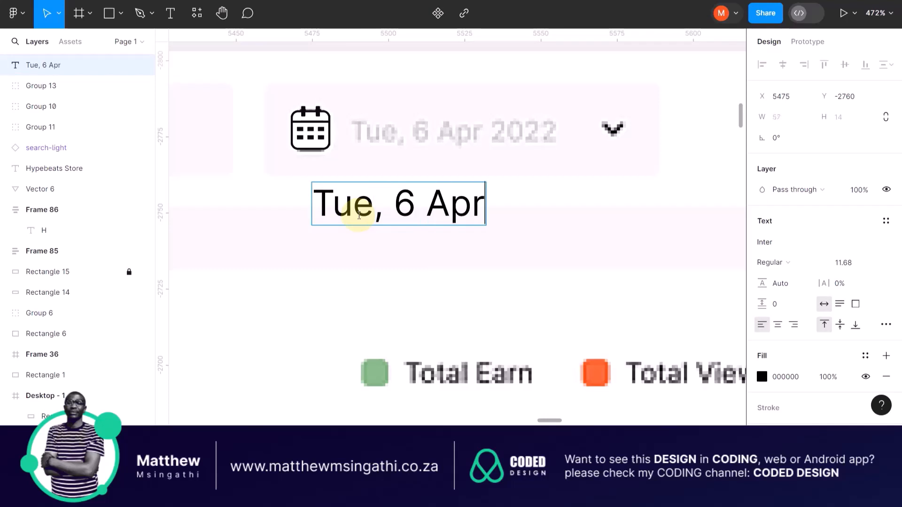
pyautogui.write(' 2024')
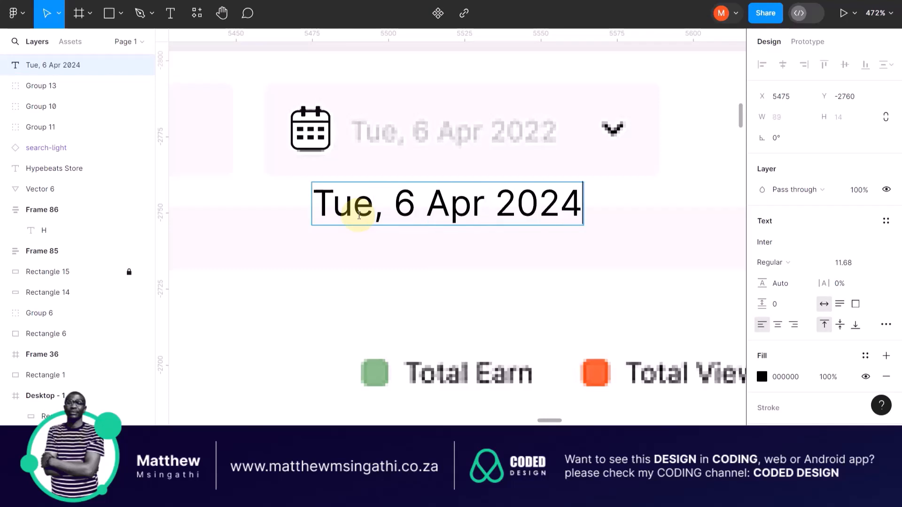
pyautogui.press('Escape')
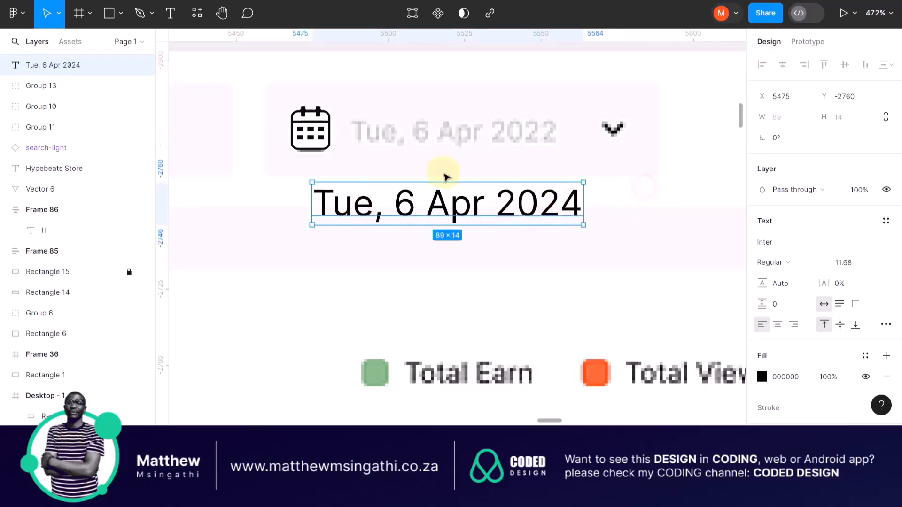
# Scale the date text to 65 × 10 and place it over the reference date beside the calendar icon.
pyautogui.scroll(3, 438, 175)
pyautogui.press('k')
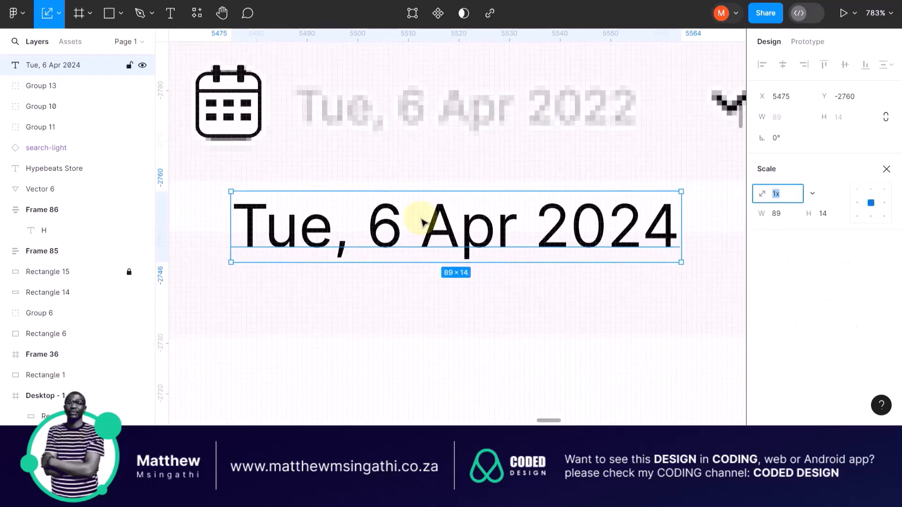
pyautogui.moveTo(682, 192); pyautogui.dragTo(439, 115)
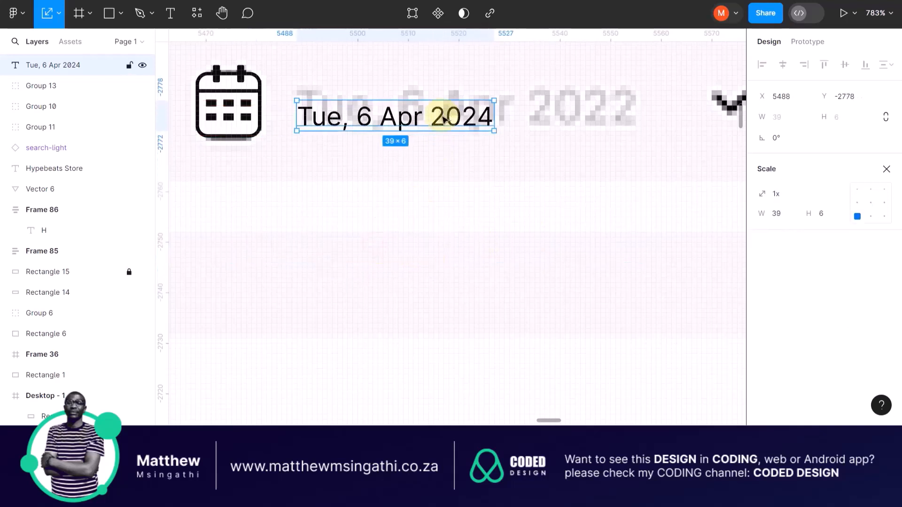
pyautogui.moveTo(498, 100); pyautogui.dragTo(584, 80)
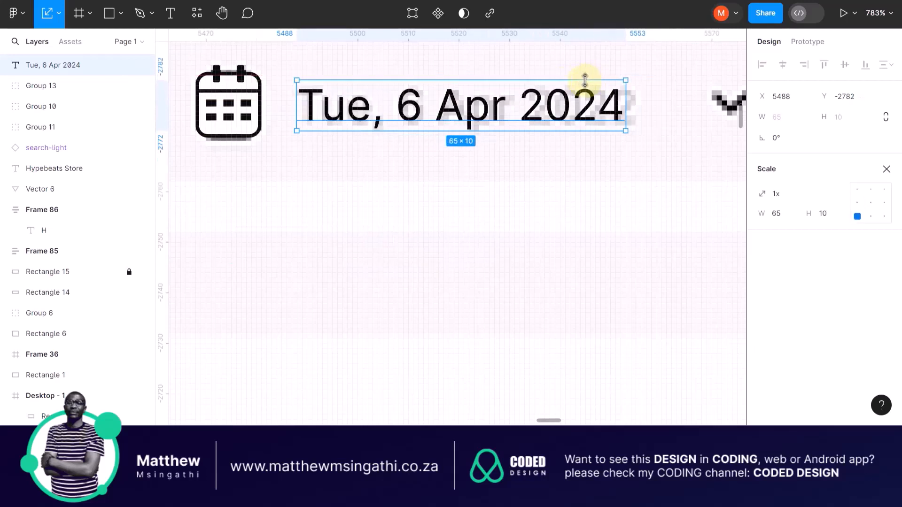
pyautogui.scroll(-5, 444, 180)
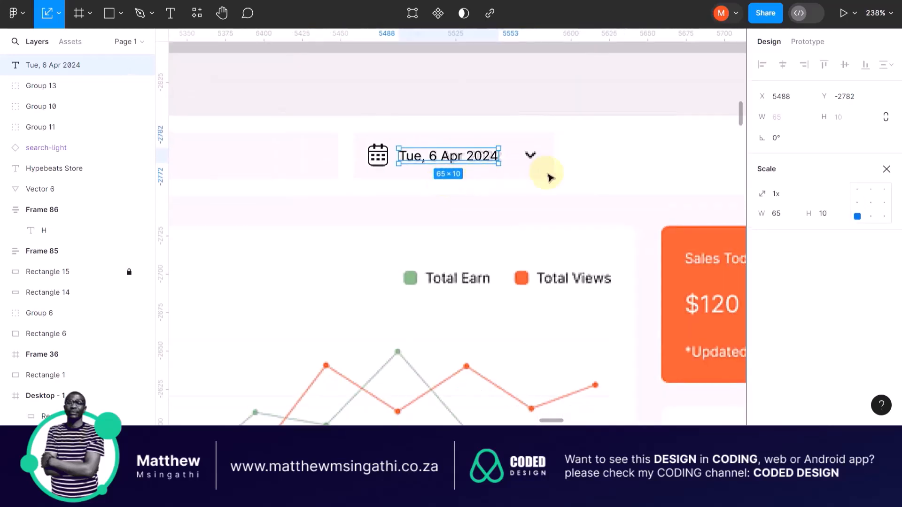
pyautogui.hscroll(5, 579, 176)
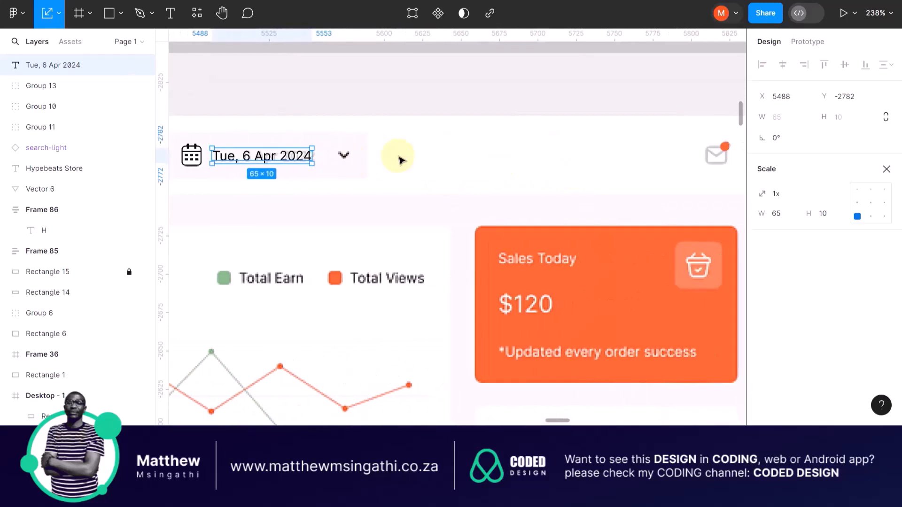
pyautogui.scroll(-6, 437, 167)
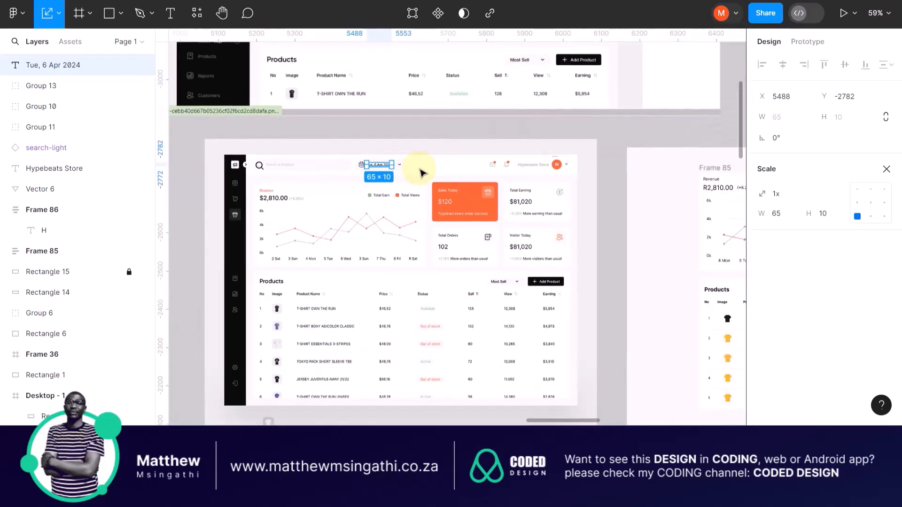
# Duplicate the Most Sell dropdown in the Products title row of the rebuilt design.
pyautogui.hscroll(8, 422, 172)
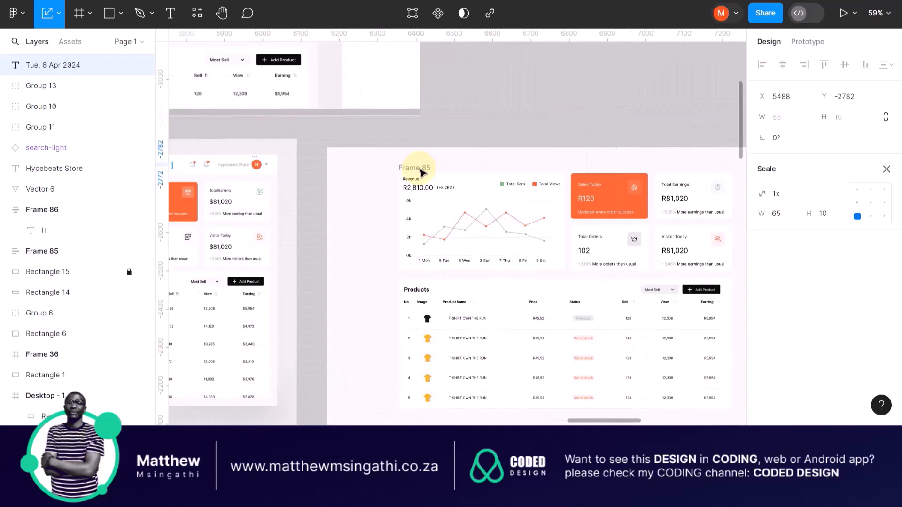
pyautogui.scroll(-1, 422, 172)
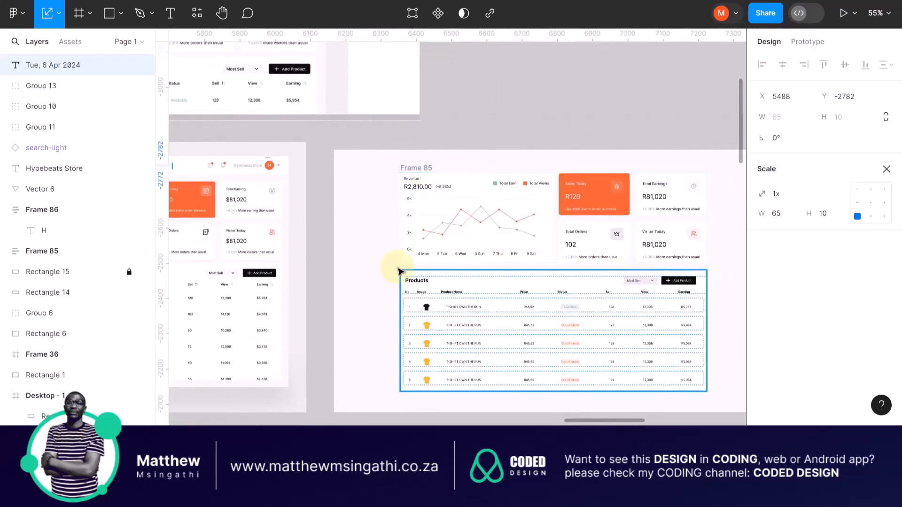
pyautogui.hscroll(-8, 398, 272)
pyautogui.scroll(6, 357, 177)
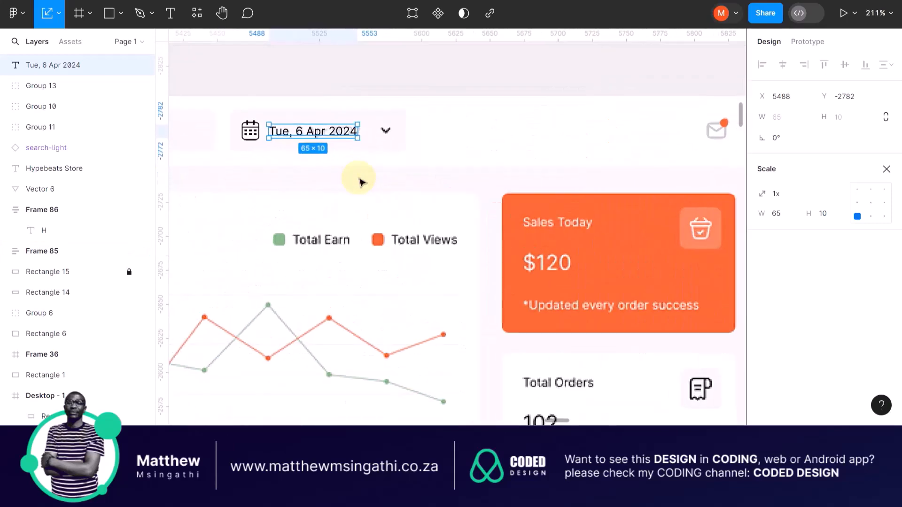
pyautogui.scroll(-7, 375, 183)
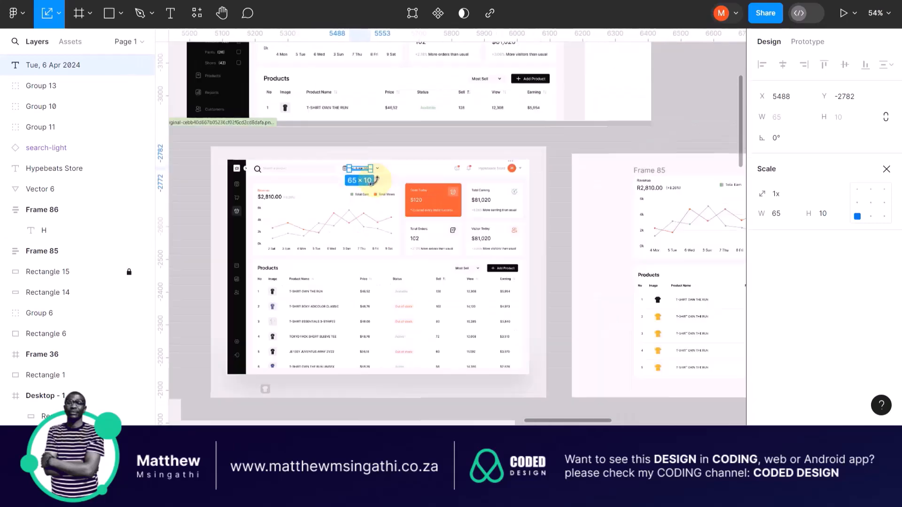
pyautogui.hscroll(5, 630, 297)
pyautogui.hscroll(2, 636, 306)
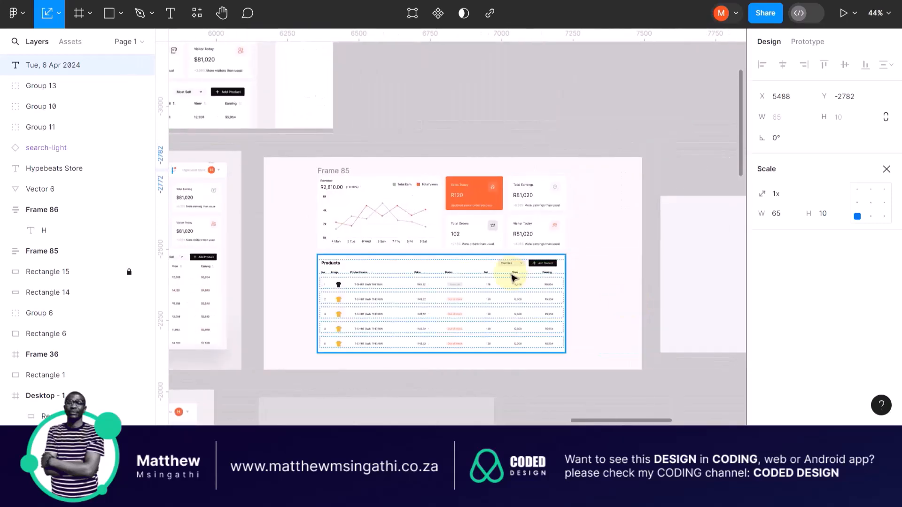
pyautogui.scroll(5, 514, 275)
pyautogui.scroll(4, 499, 260)
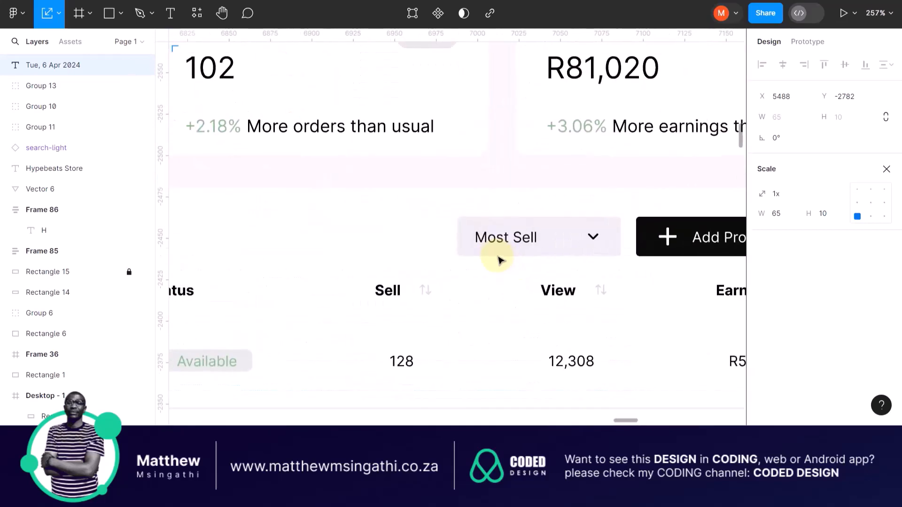
pyautogui.doubleClick(519, 242)
pyautogui.doubleClick(518, 242)
pyautogui.doubleClick(519, 242)
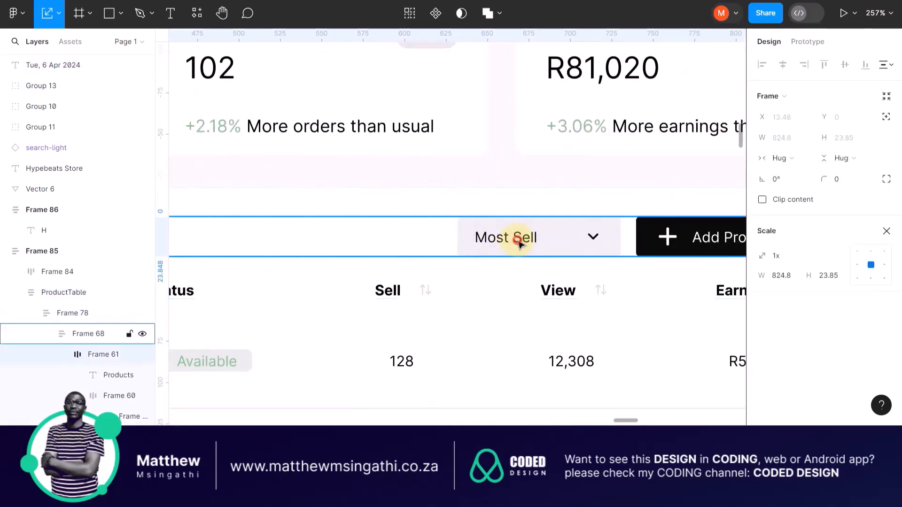
pyautogui.doubleClick(519, 242)
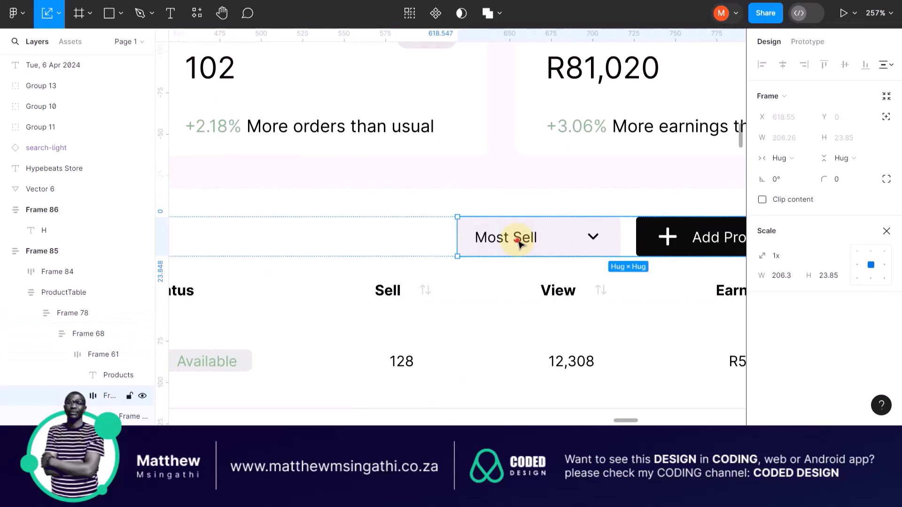
pyautogui.doubleClick(519, 242)
pyautogui.hotkey('ctrl', 'd')
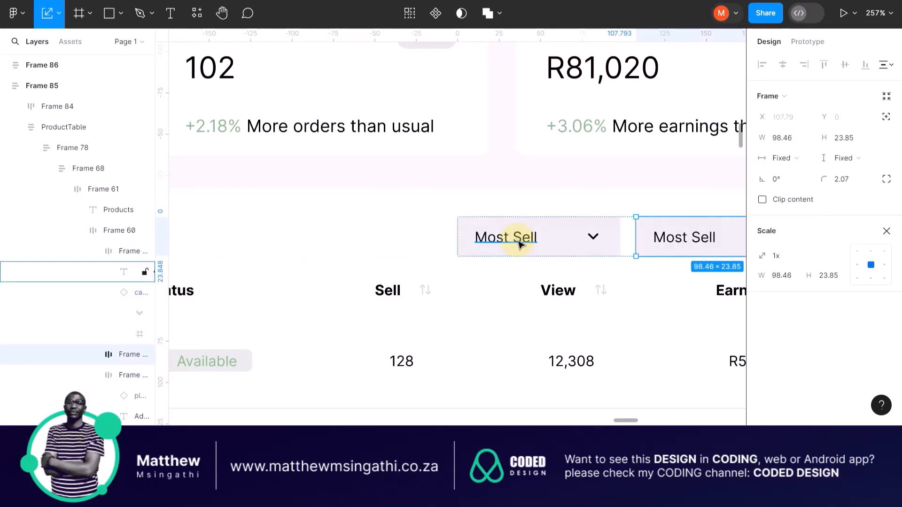
# Move the duplicated dropdown out of the table to beside the reference header's date field, at X 5597, Y -2787.
pyautogui.moveTo(551, 231); pyautogui.dragTo(354, 133)
pyautogui.scroll(-5, 355, 133)
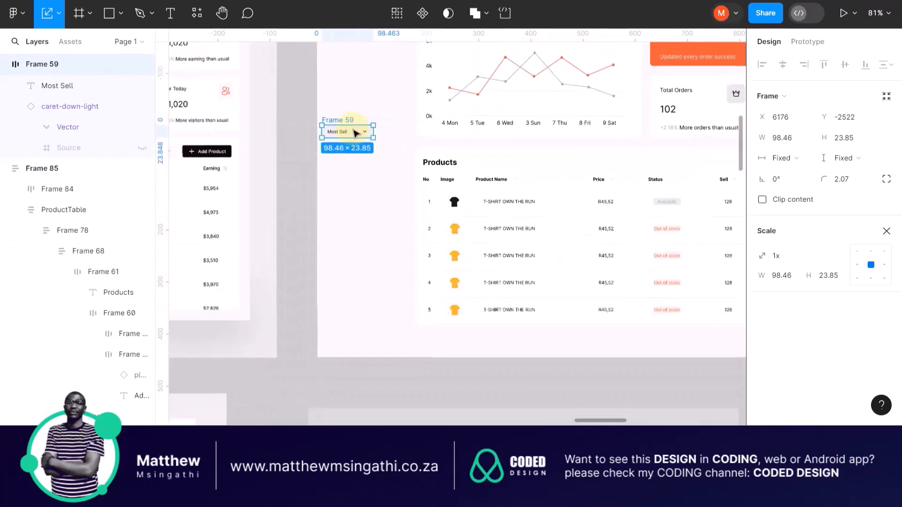
pyautogui.hscroll(-5, 355, 132)
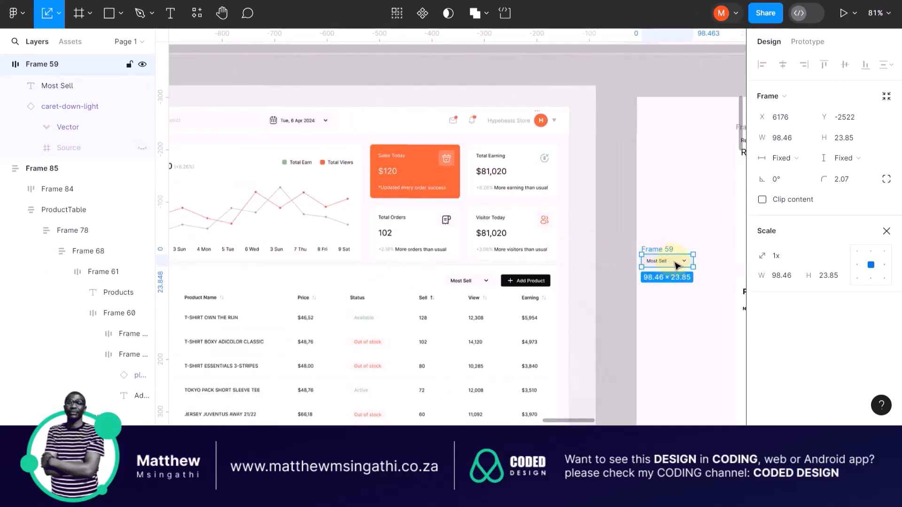
pyautogui.moveTo(681, 266); pyautogui.dragTo(370, 127)
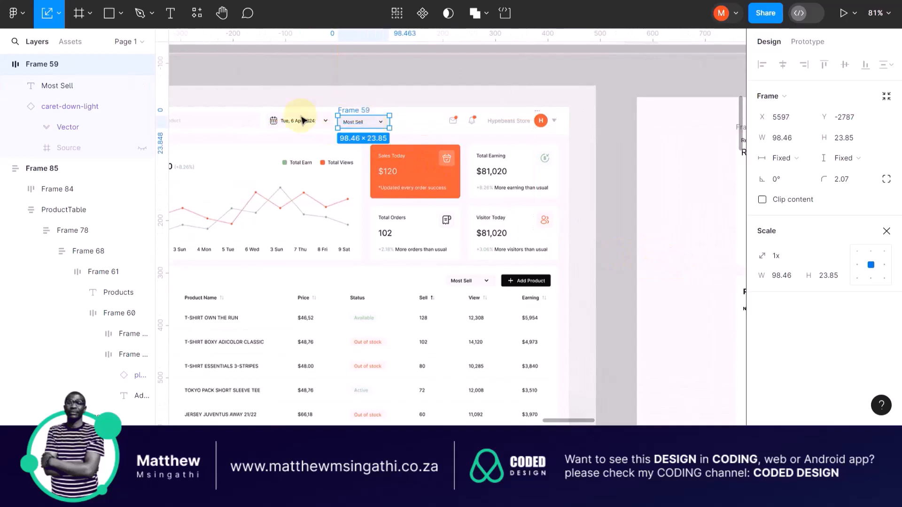
# Try to put the date text into the duplicated dropdown and delete its Most Sell label.
pyautogui.scroll(6, 299, 120)
pyautogui.scroll(3, 301, 120)
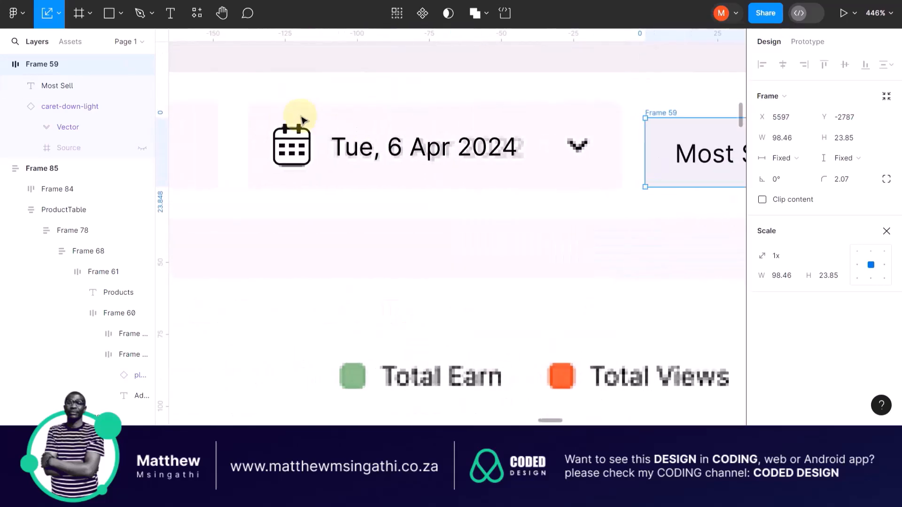
pyautogui.hscroll(-2, 428, 154)
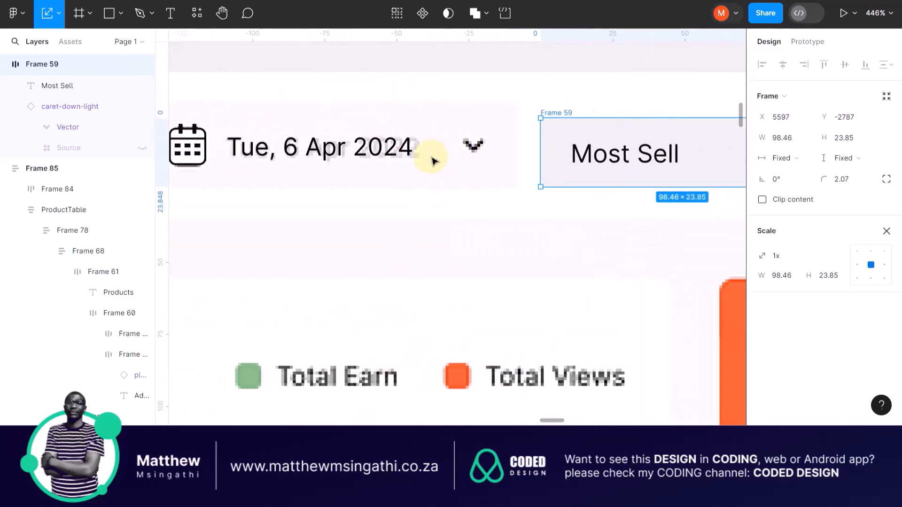
pyautogui.moveTo(367, 153); pyautogui.dragTo(590, 171)
pyautogui.hscroll(5, 590, 171)
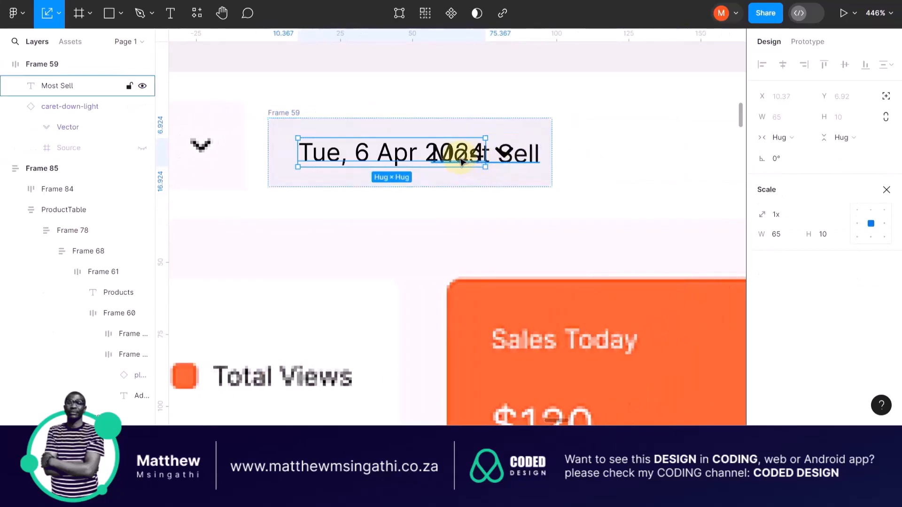
pyautogui.press('Delete')
pyautogui.click(382, 158)
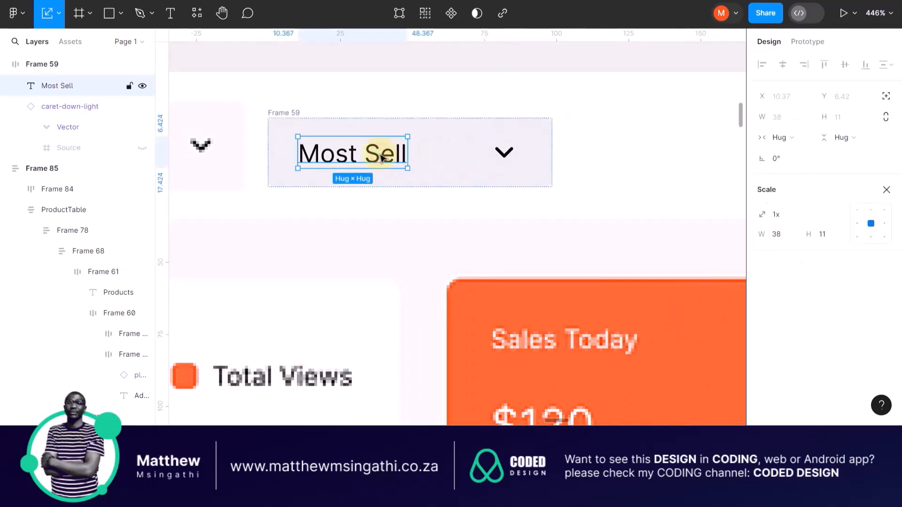
pyautogui.press('Delete')
pyautogui.scroll(-5, 294, 163)
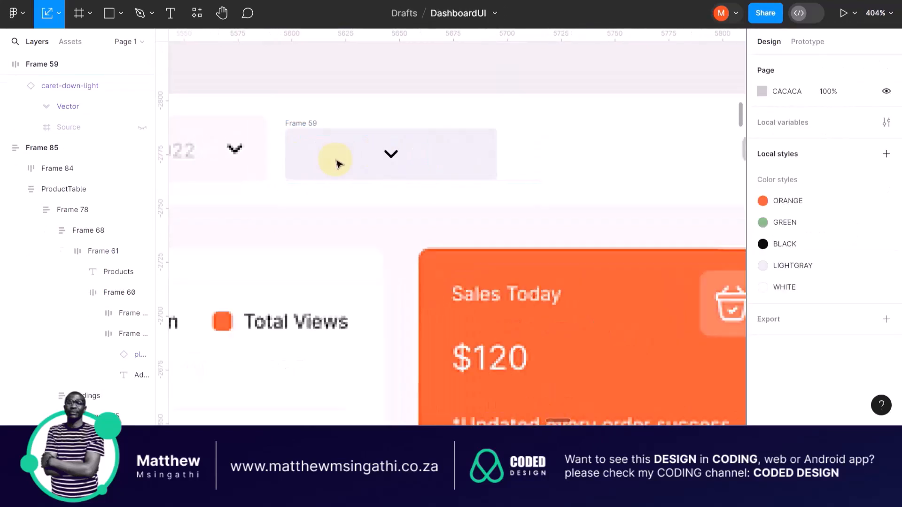
# Undo the text deletions and the move of the date text into the dropdown frame.
pyautogui.hotkey('ctrl', 'z')
pyautogui.hotkey('ctrl', 'z')
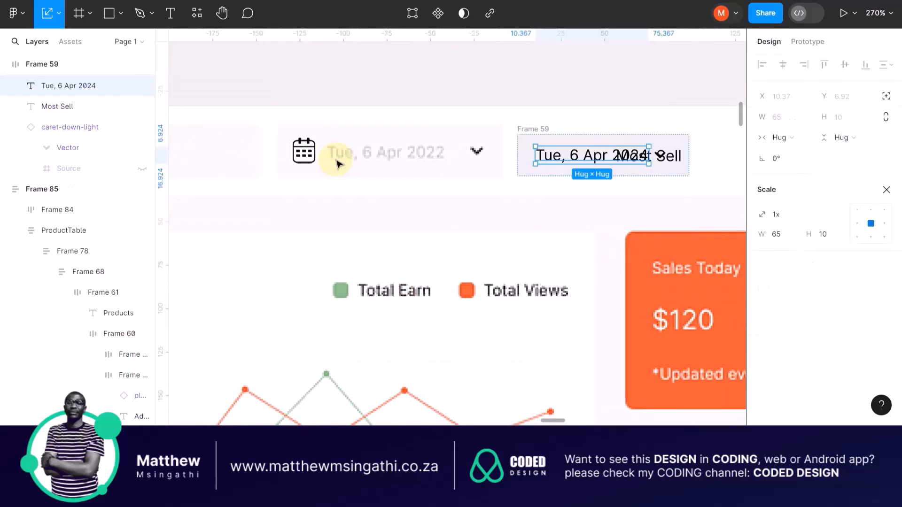
pyautogui.hotkey('ctrl', 'z')
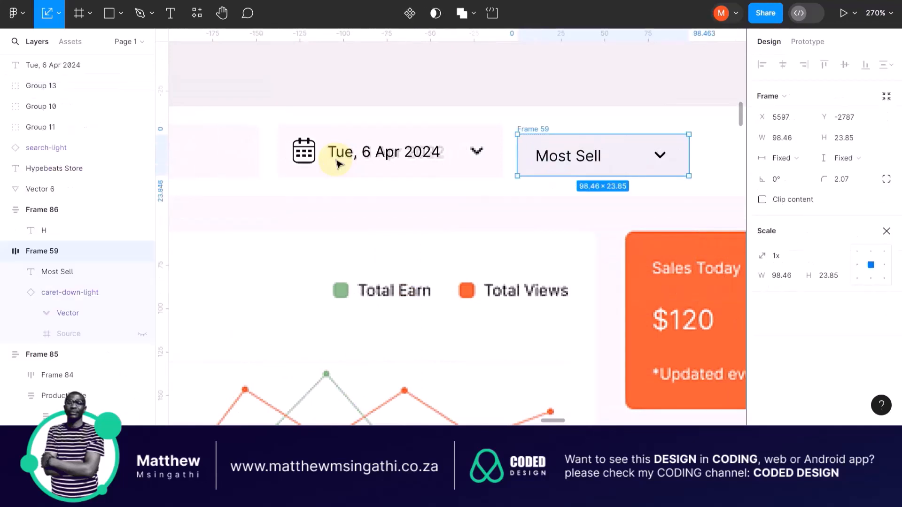
# Delete the Most Sell label from the duplicated dropdown and place the "Tue, 6 Apr 2024" text inside it before the caret.
pyautogui.click(576, 165)
pyautogui.press('Delete')
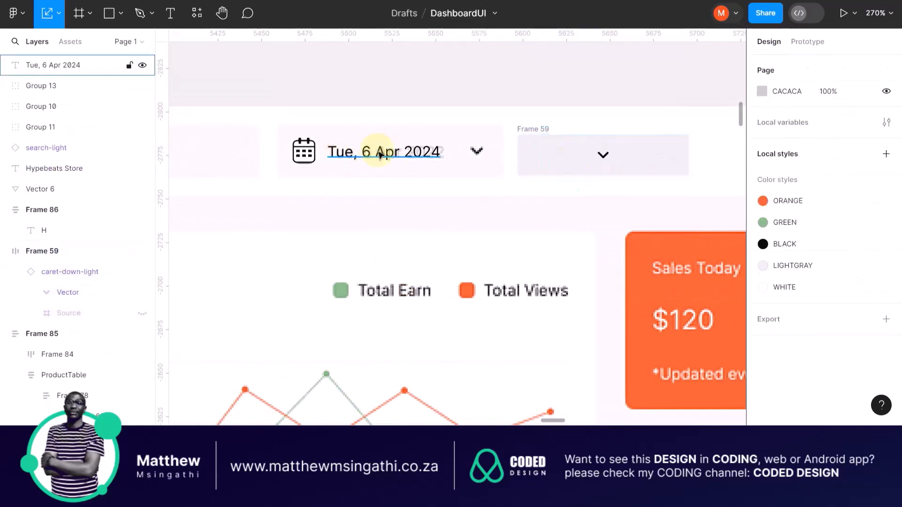
pyautogui.moveTo(377, 150); pyautogui.dragTo(476, 154)
pyautogui.click(519, 153)
pyautogui.hotkey('ctrl', 'z')
# Widen the date dropdown frame from its left edge to 149 × 24 with the Move tool.
pyautogui.press('c')
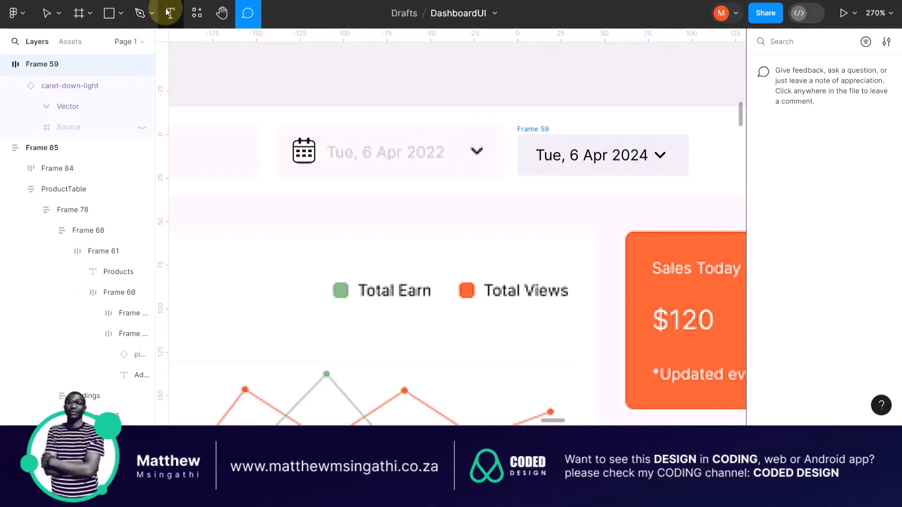
pyautogui.click(47, 12)
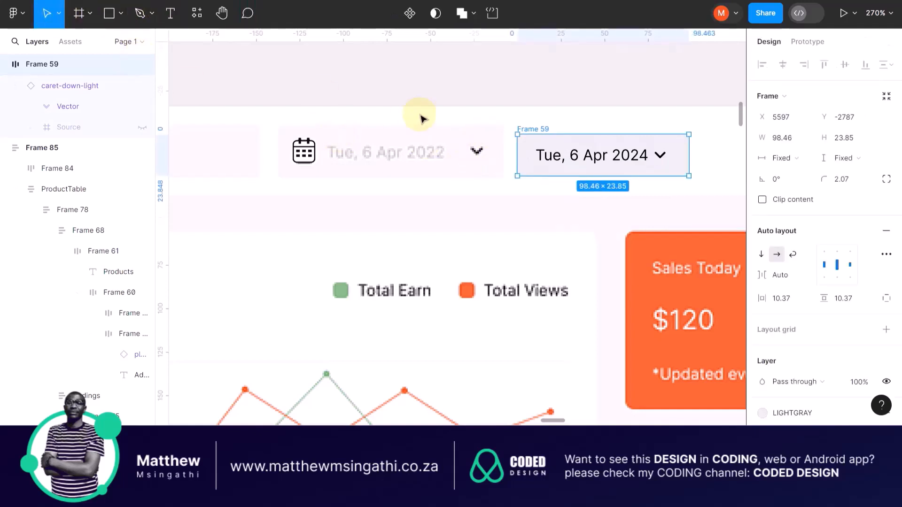
pyautogui.click(528, 129)
pyautogui.click(520, 151)
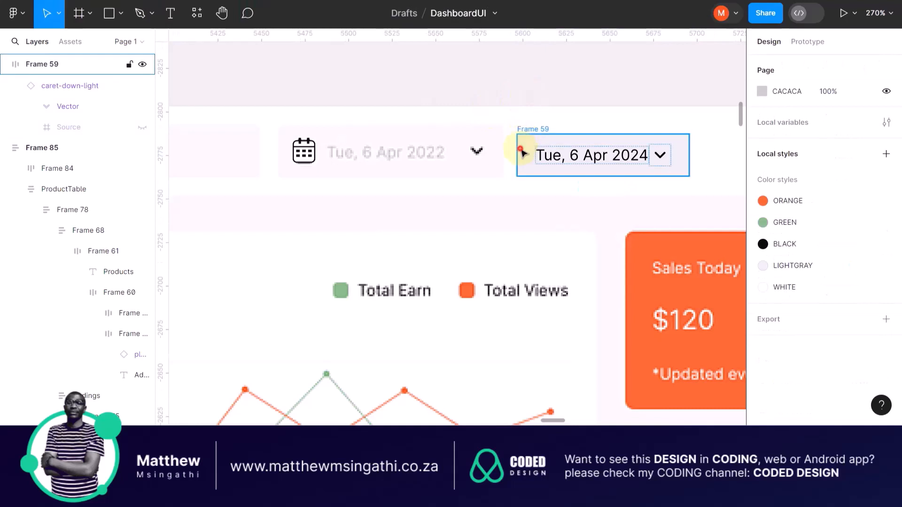
pyautogui.moveTo(517, 154); pyautogui.dragTo(428, 157)
# Place the calendar icon before the date text inside the dropdown and move the frame just below the reference date field, at X 5472, Y -2758.
pyautogui.click(304, 149)
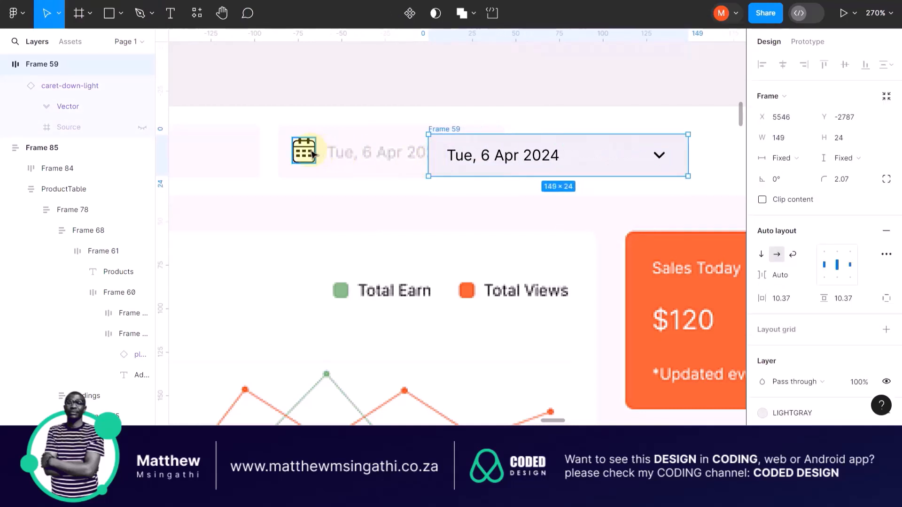
pyautogui.moveTo(307, 152); pyautogui.dragTo(479, 160)
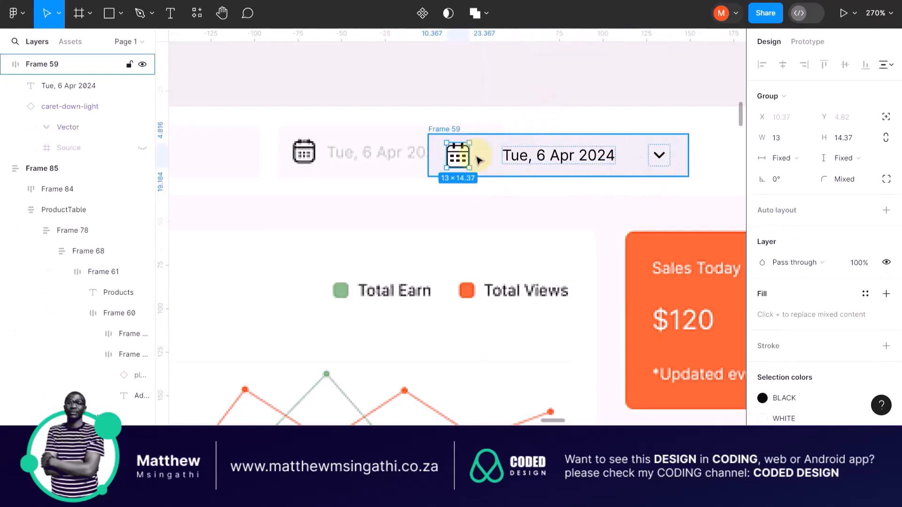
pyautogui.click(587, 106)
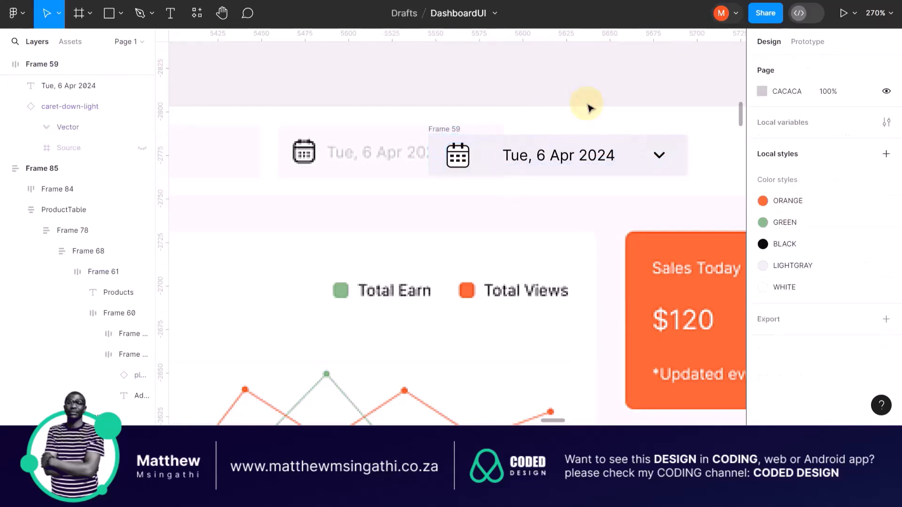
pyautogui.click(545, 151)
pyautogui.moveTo(443, 128); pyautogui.dragTo(314, 179)
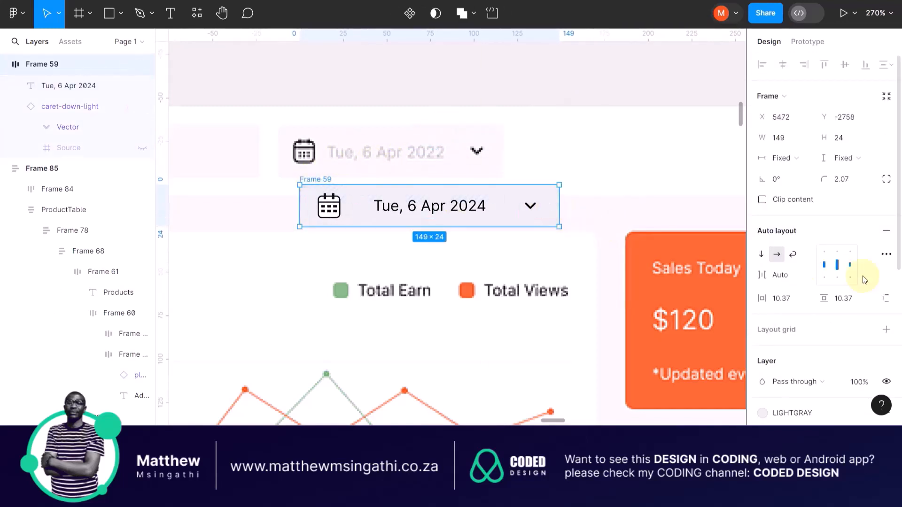
# Detach the LIGHTGRAY style from the date dropdown and sample its fill from the reference date field as F8F8F9.
pyautogui.scroll(-5, 862, 274)
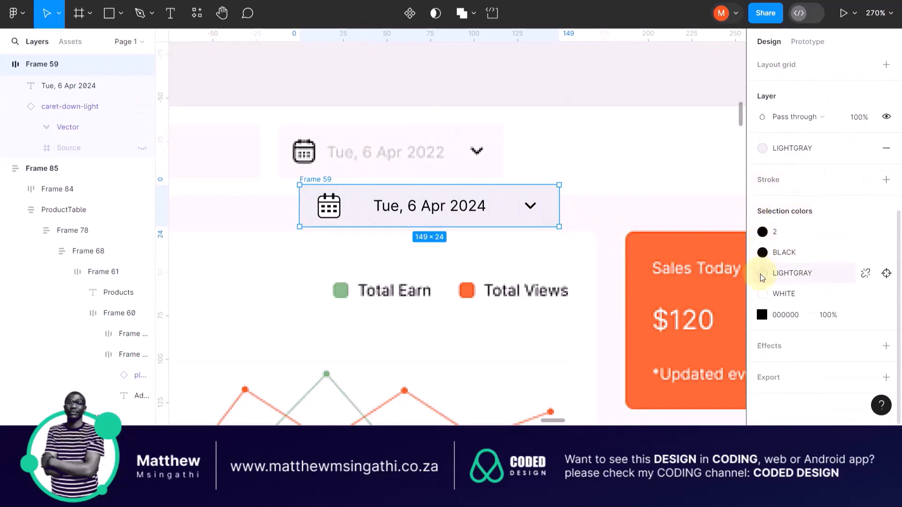
pyautogui.click(761, 277)
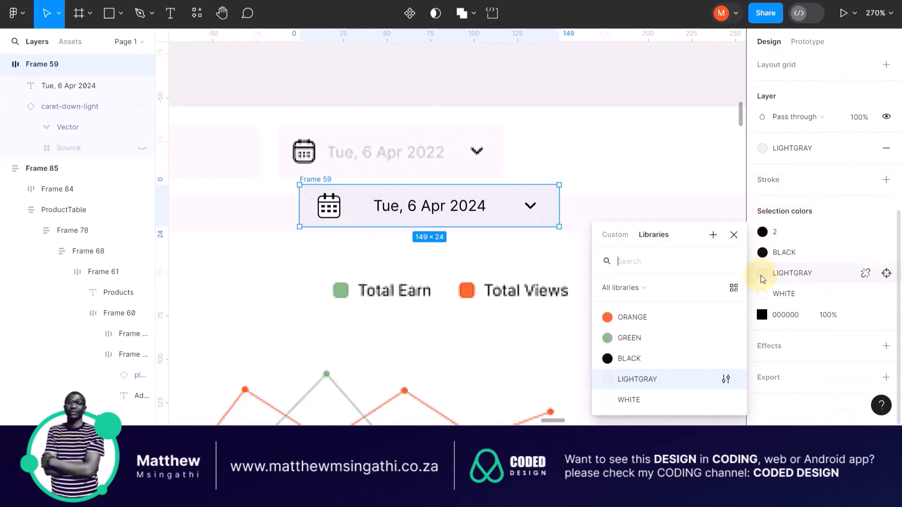
pyautogui.click(865, 273)
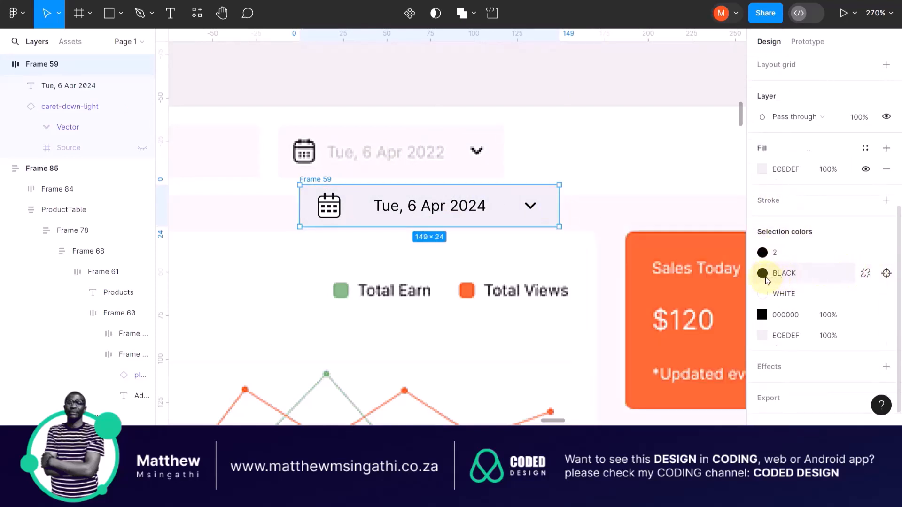
pyautogui.click(762, 335)
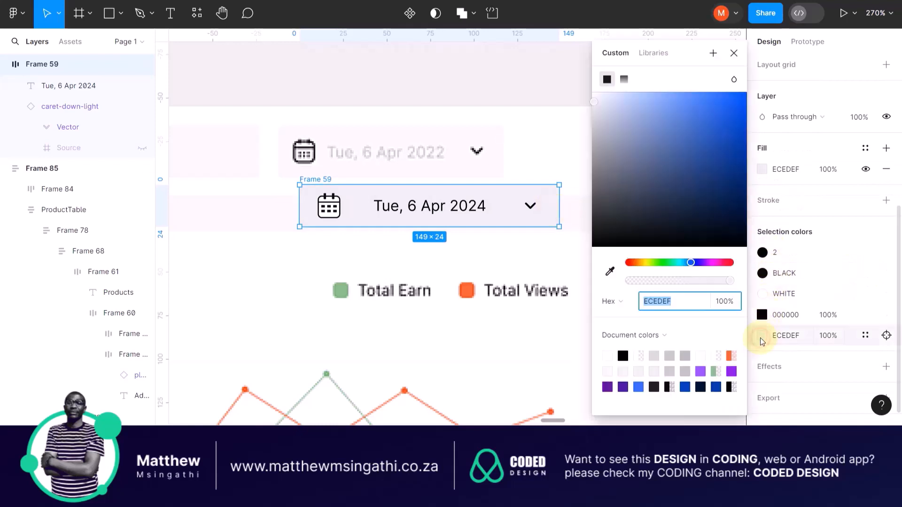
pyautogui.click(610, 272)
pyautogui.click(494, 164)
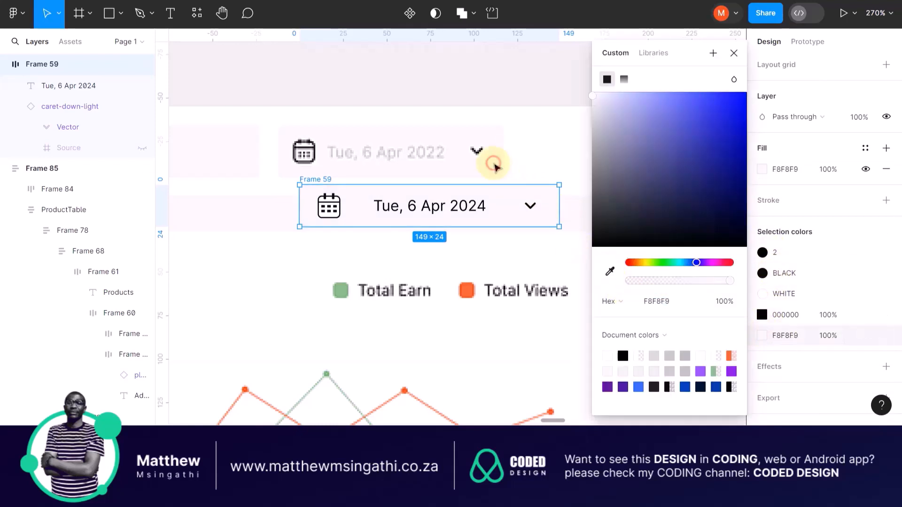
pyautogui.click(553, 159)
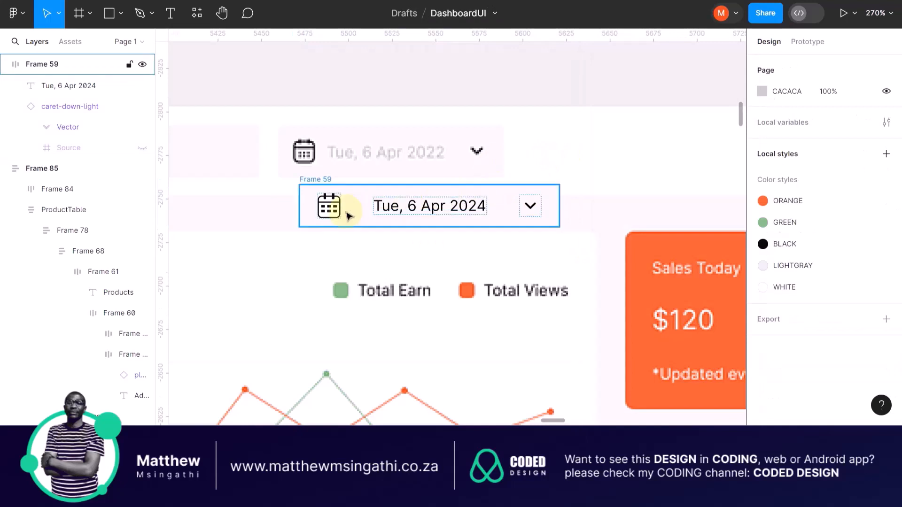
# Shift the date dropdown frame left to X 5454, keeping it below the reference date field.
pyautogui.scroll(5, 307, 207)
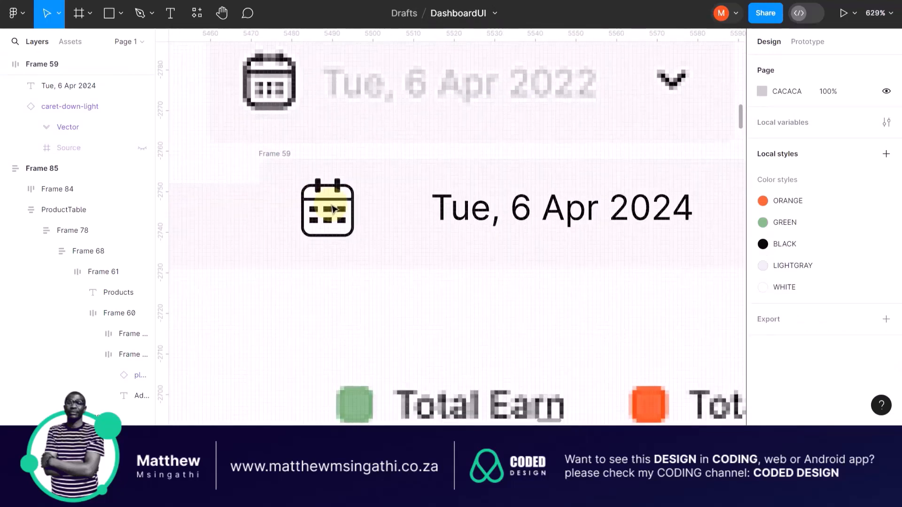
pyautogui.scroll(-2, 331, 208)
pyautogui.moveTo(562, 187); pyautogui.dragTo(513, 181)
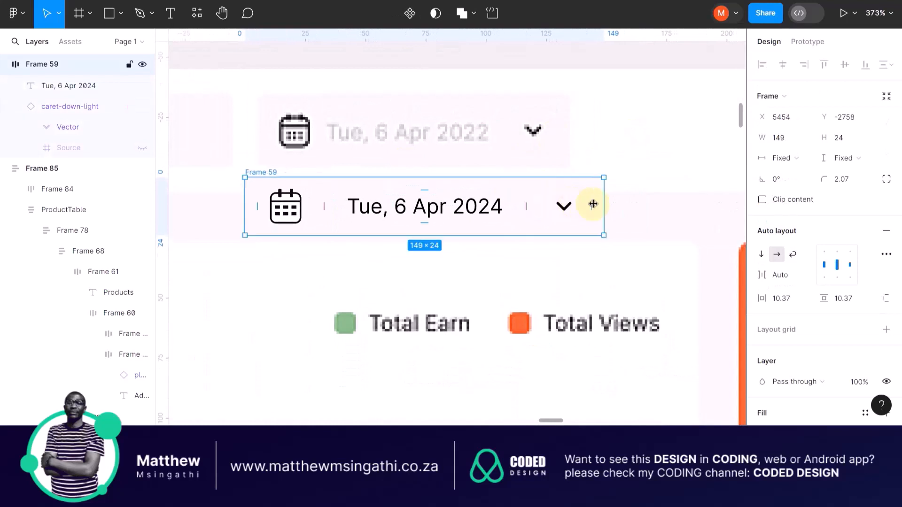
# Narrow the date dropdown frame to 134 × 24 and sample the date text's fill from the reference date as CDCDCE.
pyautogui.moveTo(602, 203); pyautogui.dragTo(568, 196)
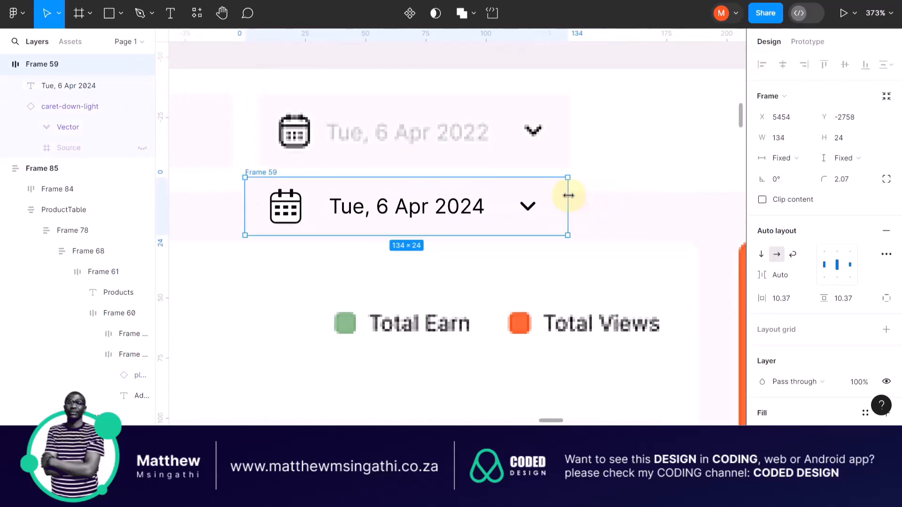
pyautogui.doubleClick(454, 203)
pyautogui.doubleClick(399, 207)
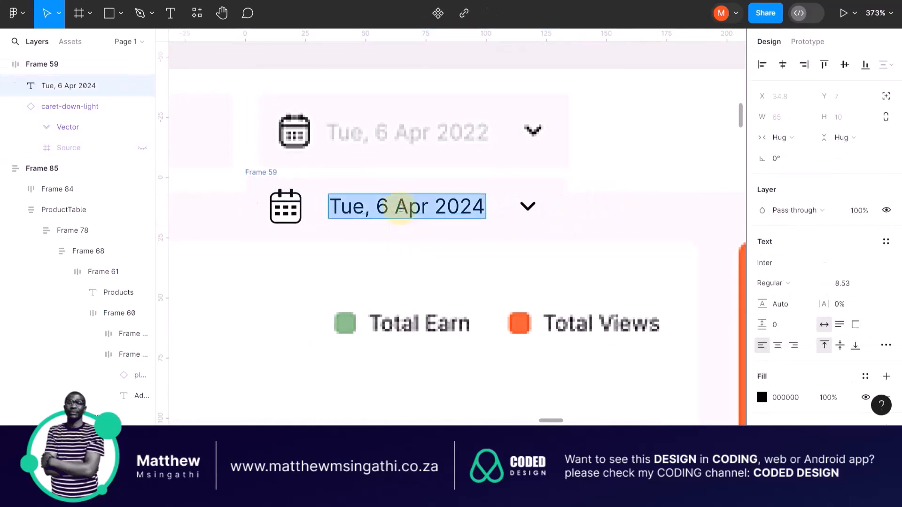
pyautogui.click(762, 397)
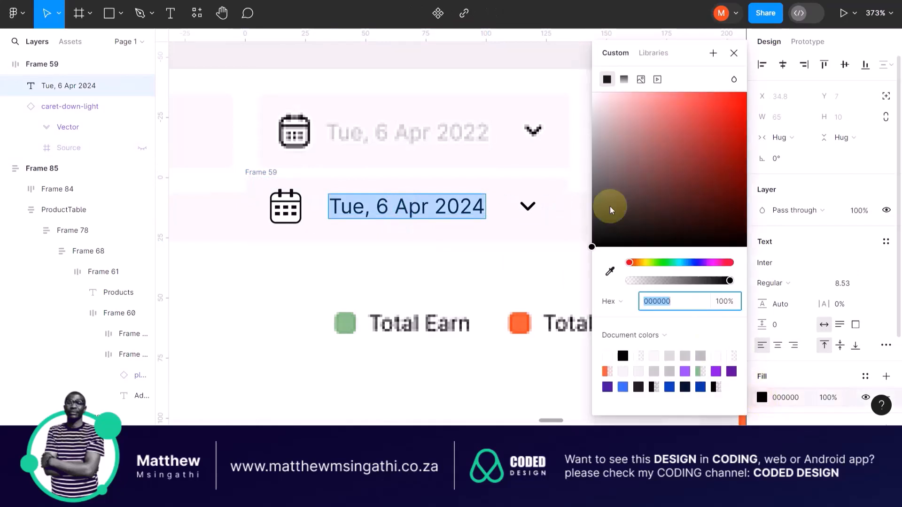
pyautogui.click(610, 272)
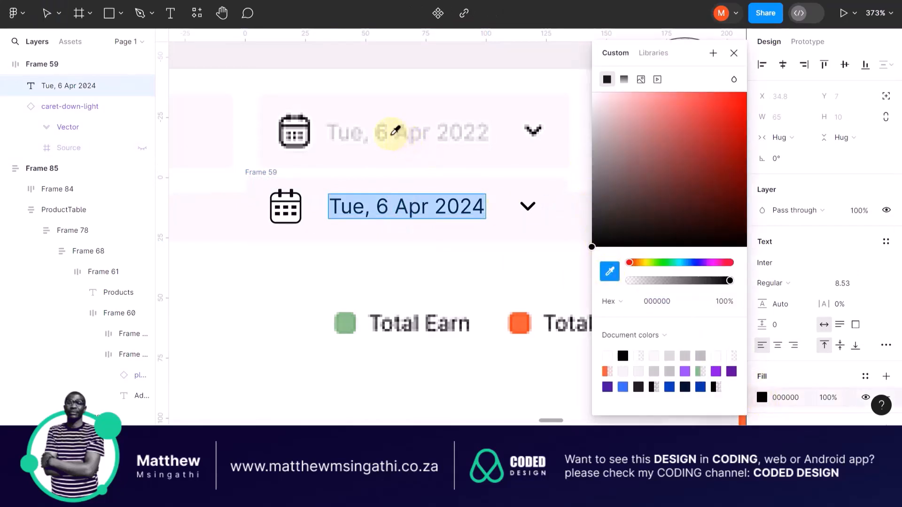
pyautogui.click(336, 128)
pyautogui.click(518, 185)
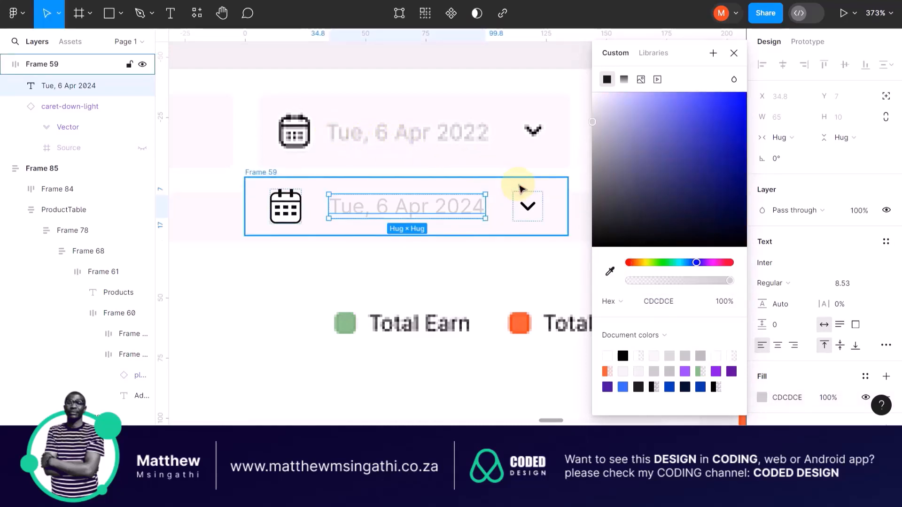
pyautogui.click(442, 260)
# Make the date text in the dropdown bold.
pyautogui.doubleClick(425, 206)
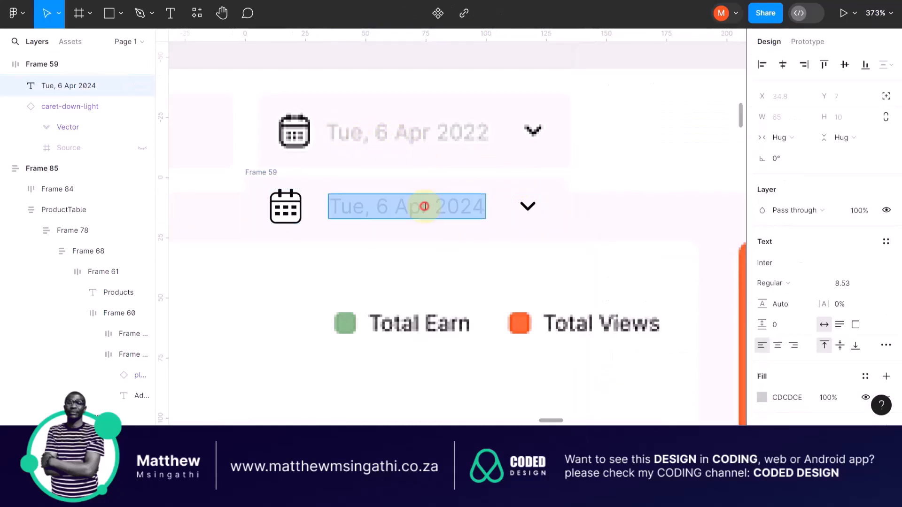
pyautogui.press('Escape')
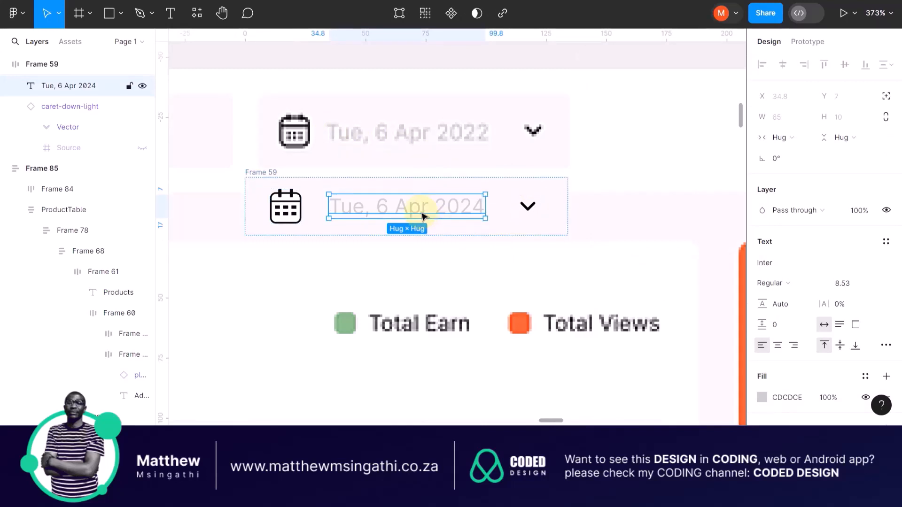
pyautogui.hotkey('ctrl', 'b')
pyautogui.click(483, 258)
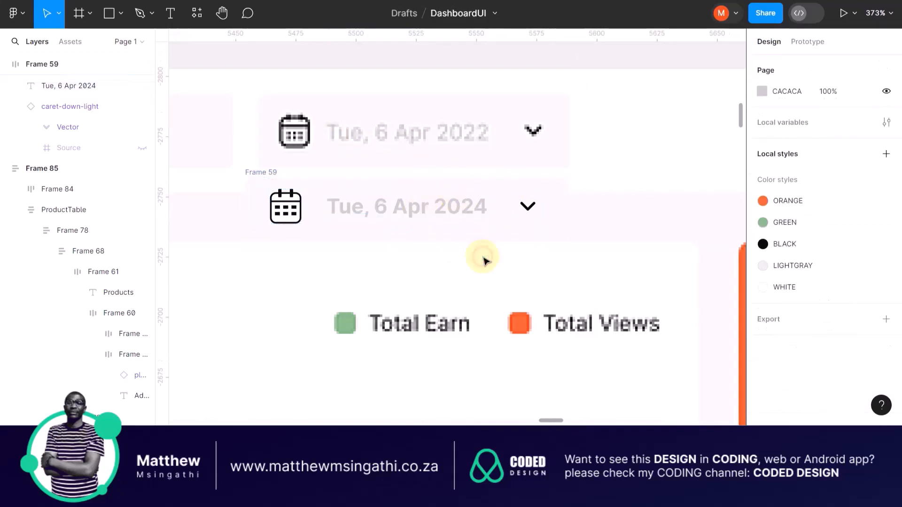
# Move the date dropdown frame onto the reference date field, at X 5459, Y -2790.
pyautogui.scroll(-3, 538, 228)
pyautogui.moveTo(390, 191); pyautogui.dragTo(395, 146)
pyautogui.scroll(-5, 396, 178)
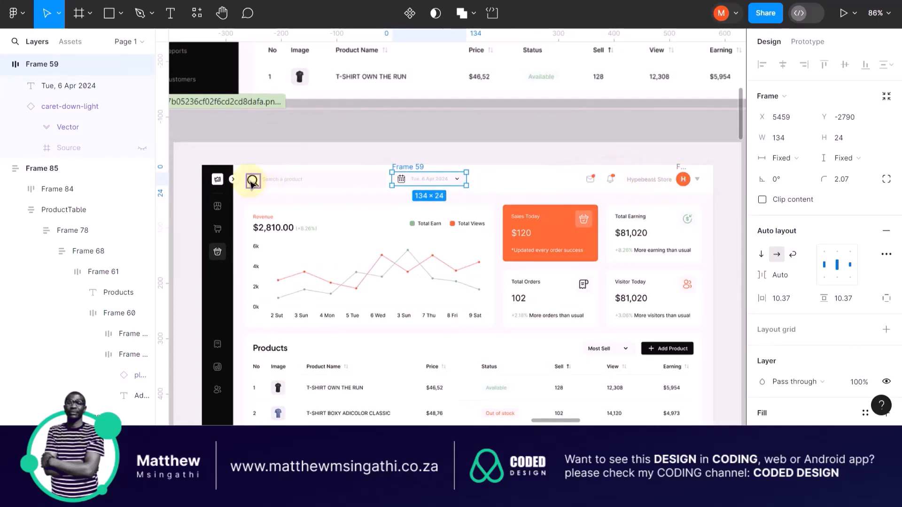
# Duplicate the date dropdown frame and place the copy just below the reference search field, at X 5192, Y -2750.
pyautogui.scroll(4, 252, 183)
pyautogui.scroll(2, 252, 183)
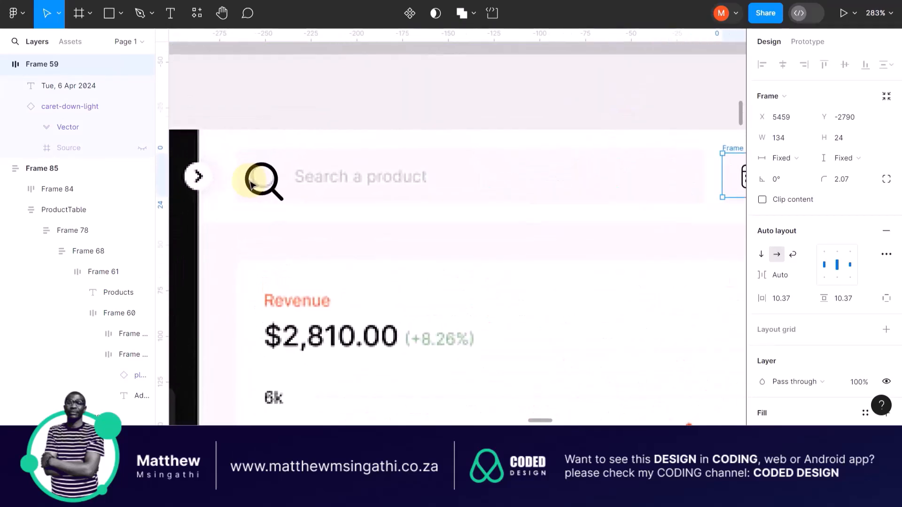
pyautogui.scroll(-3, 254, 188)
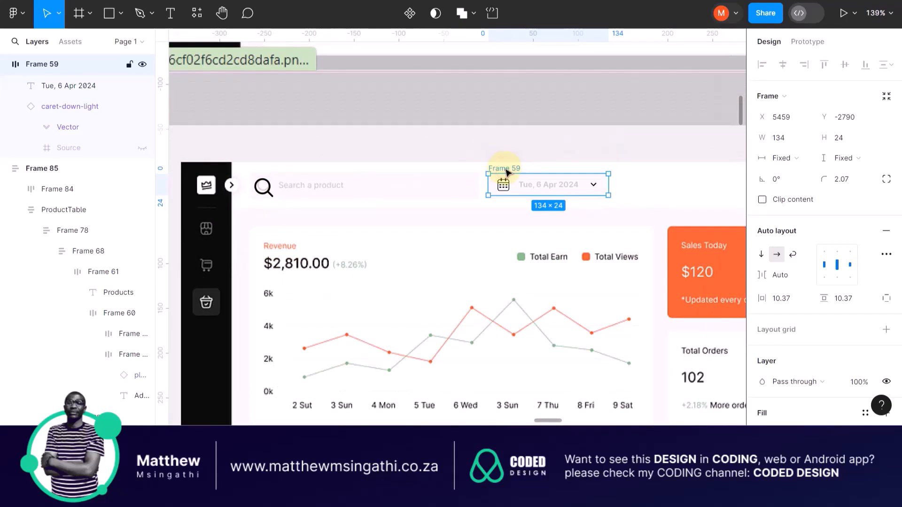
pyautogui.hotkey('ctrl', 'd')
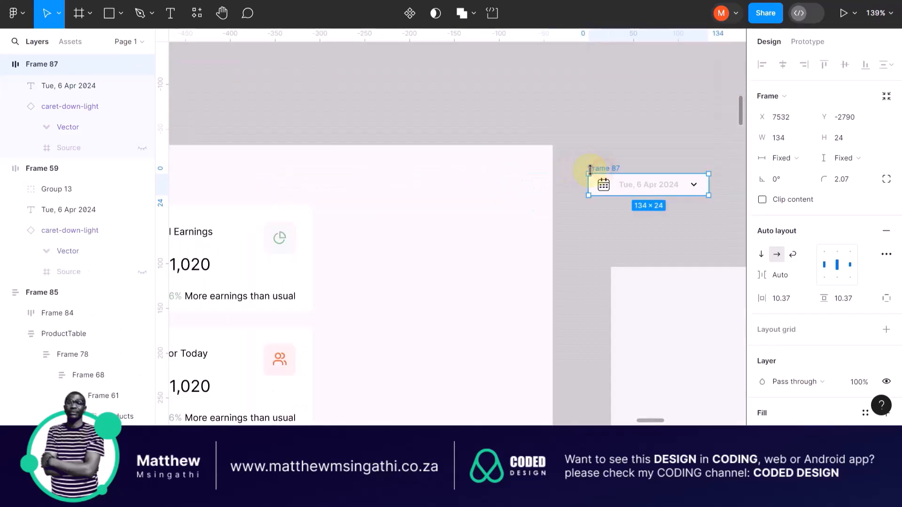
pyautogui.moveTo(590, 170); pyautogui.dragTo(413, 206)
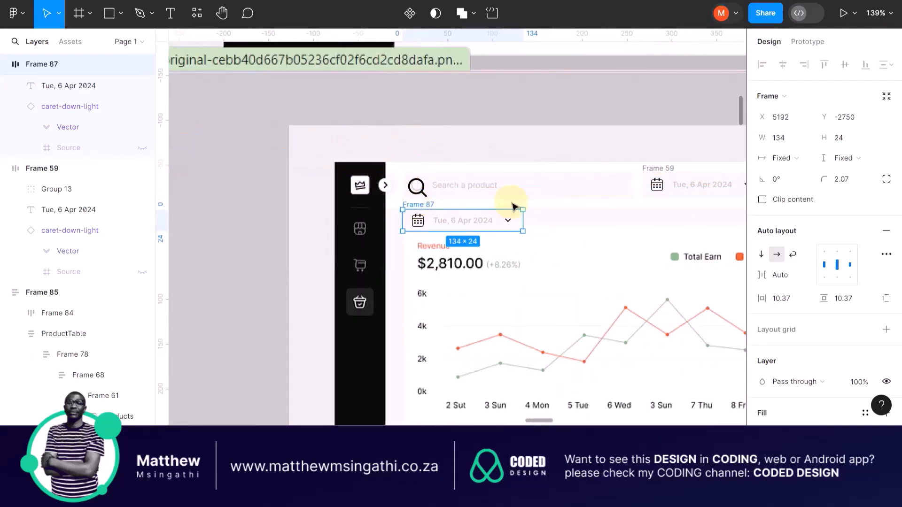
# Widen the duplicated frame to 257 × 24 to match the reference search field's width.
pyautogui.scroll(5, 513, 204)
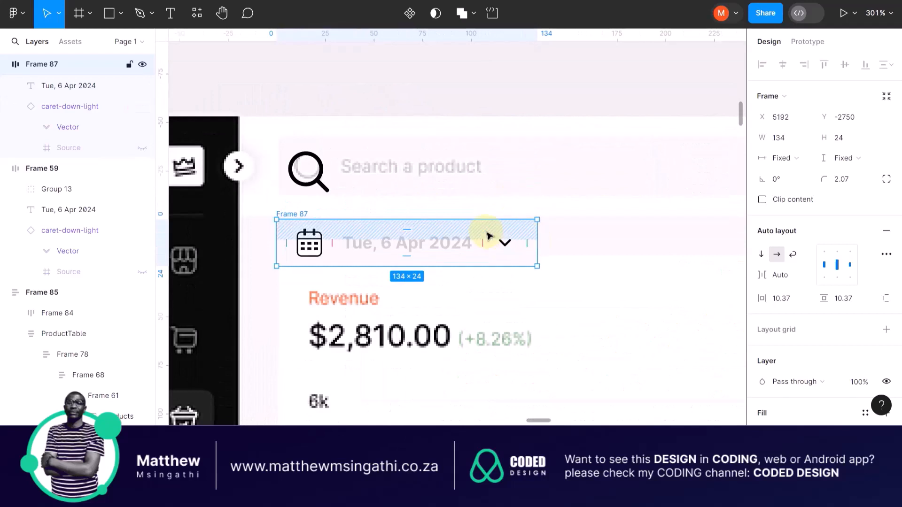
pyautogui.scroll(-3, 486, 232)
pyautogui.moveTo(524, 242); pyautogui.dragTo(684, 230)
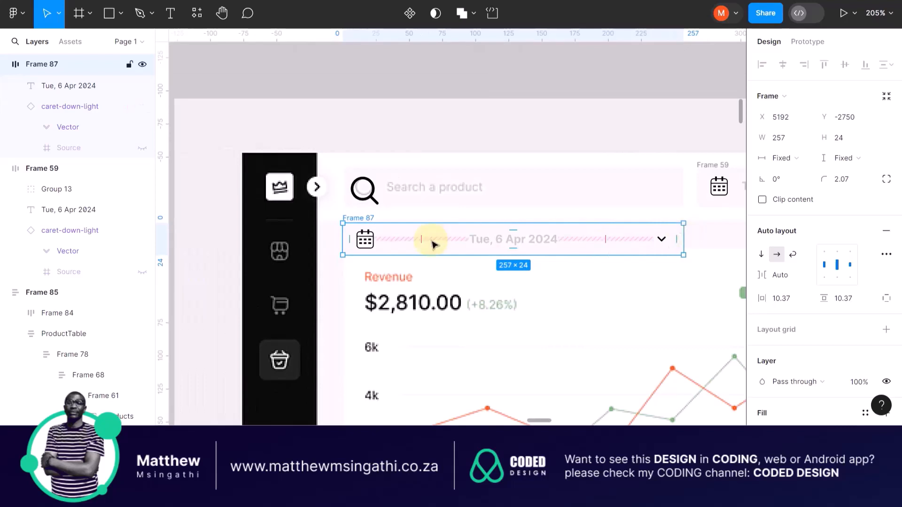
# Delete the calendar icon and the caret from the duplicated frame below the search field.
pyautogui.scroll(3, 431, 240)
pyautogui.click(332, 235)
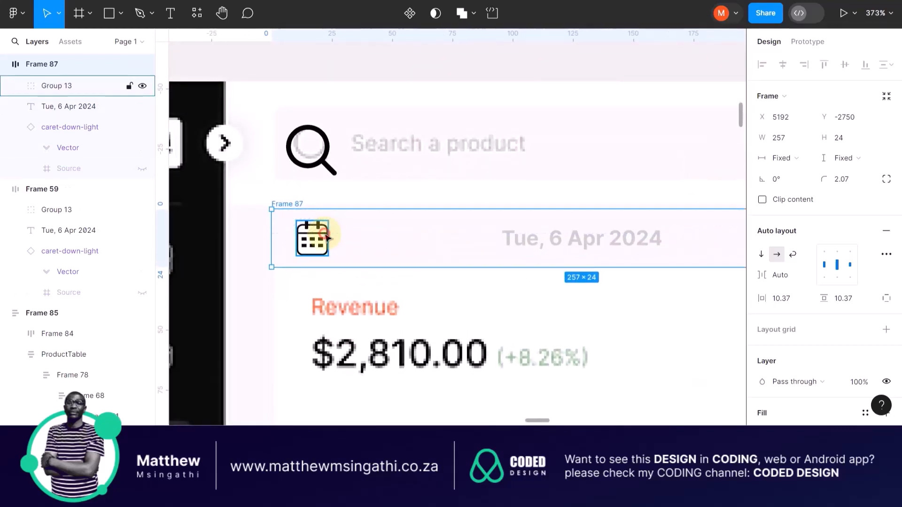
pyautogui.press('Delete')
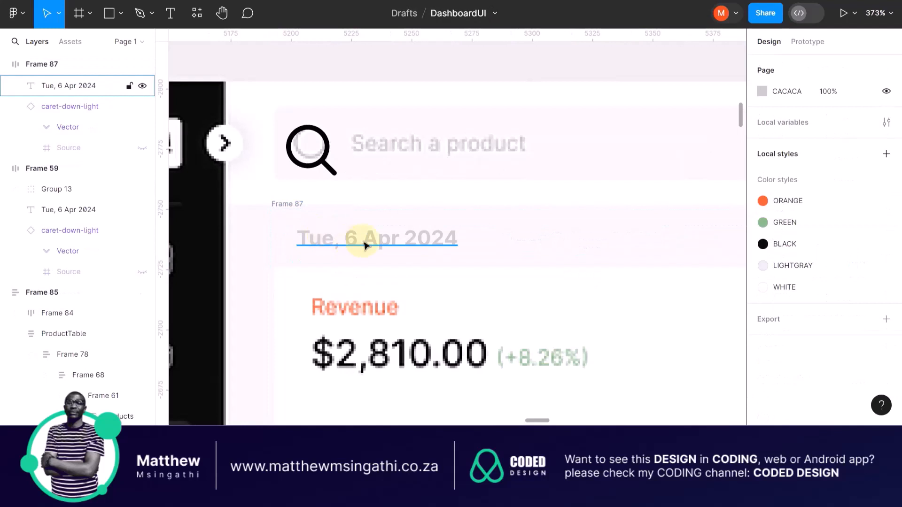
pyautogui.scroll(-3, 364, 245)
pyautogui.click(454, 250)
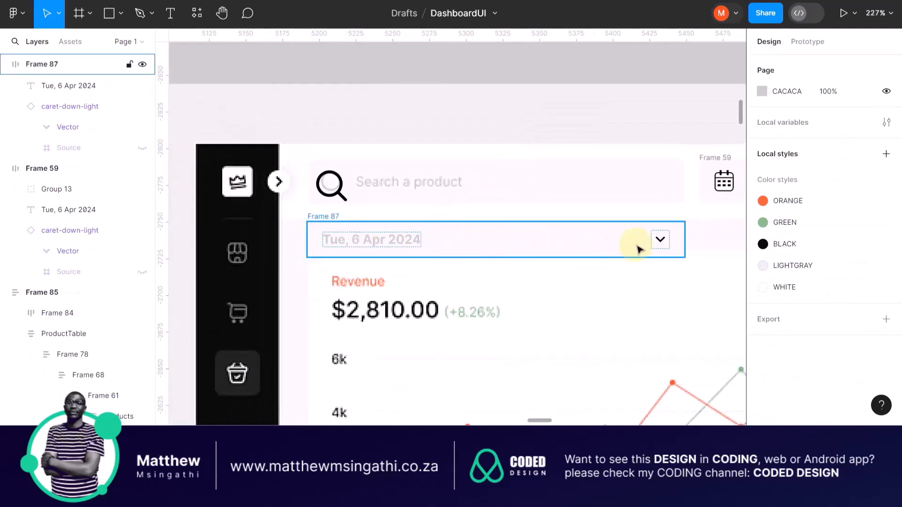
pyautogui.click(658, 241)
pyautogui.press('Delete')
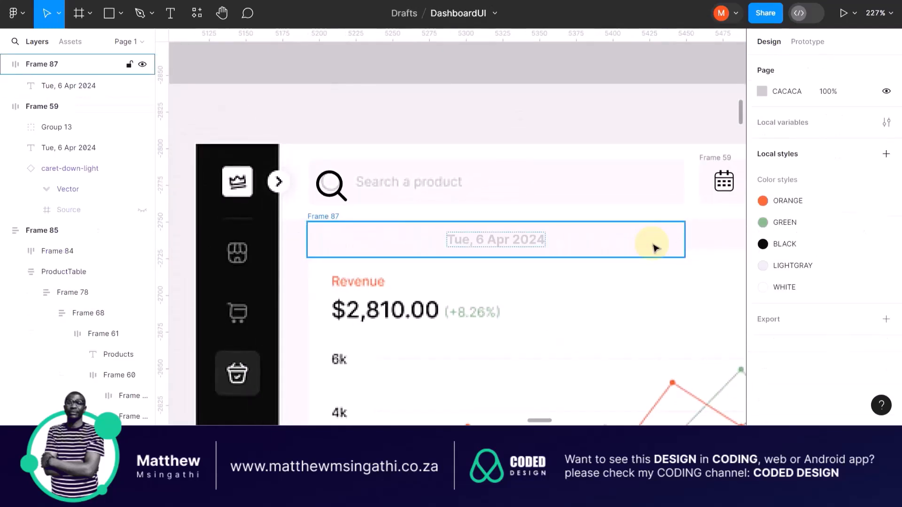
# Replace the date text in the duplicated frame with "Search a product".
pyautogui.doubleClick(483, 244)
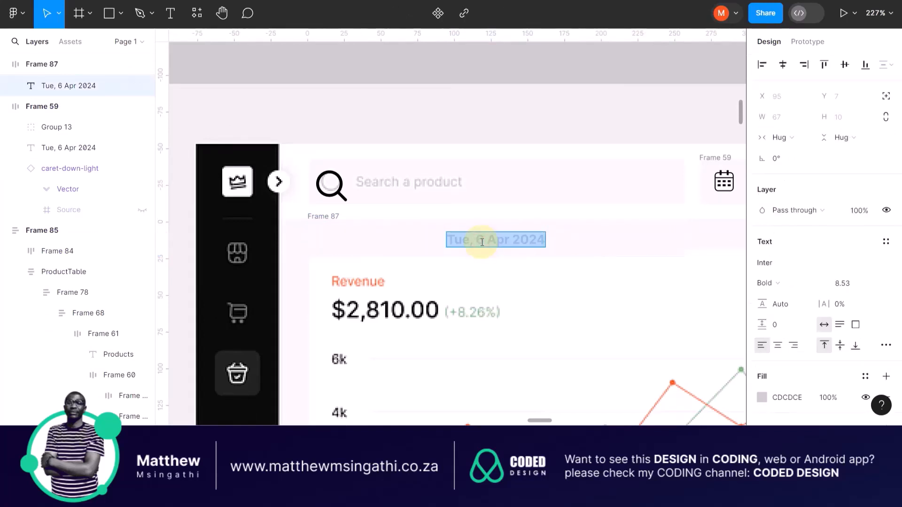
pyautogui.write('Search')
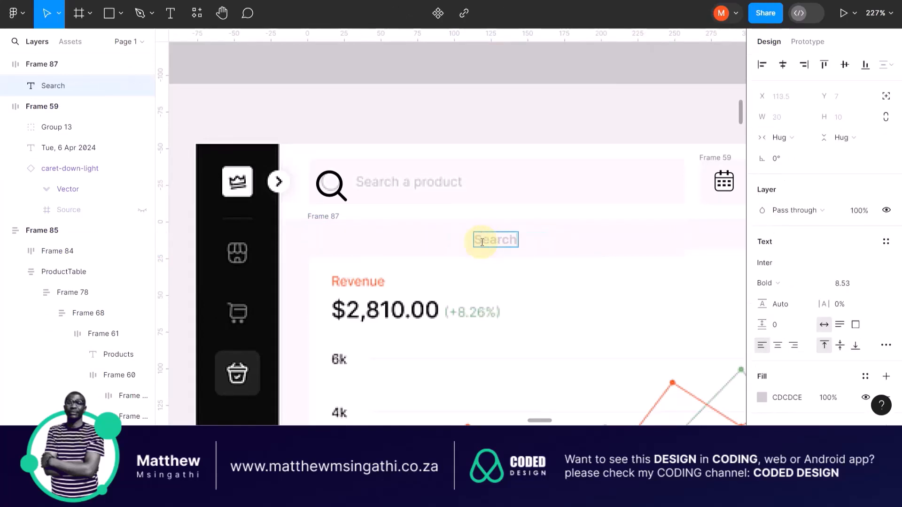
pyautogui.write(' a pr')
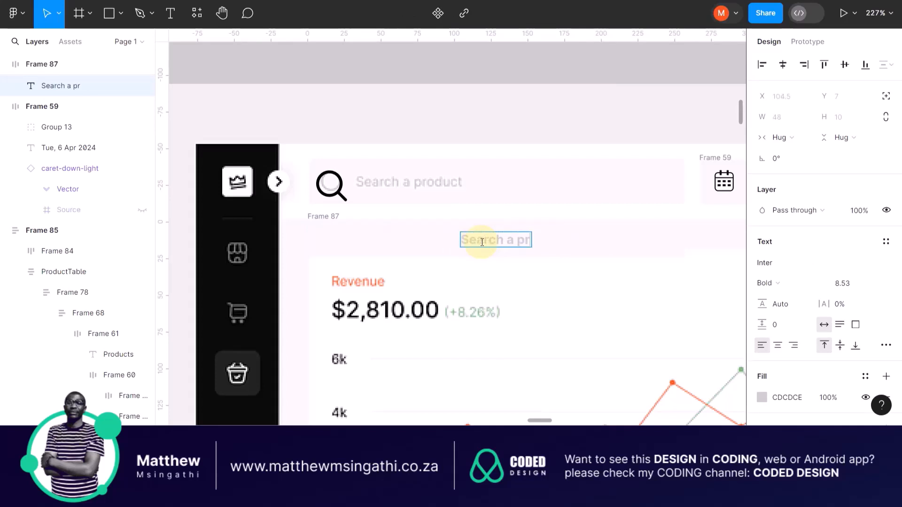
pyautogui.write('oduct')
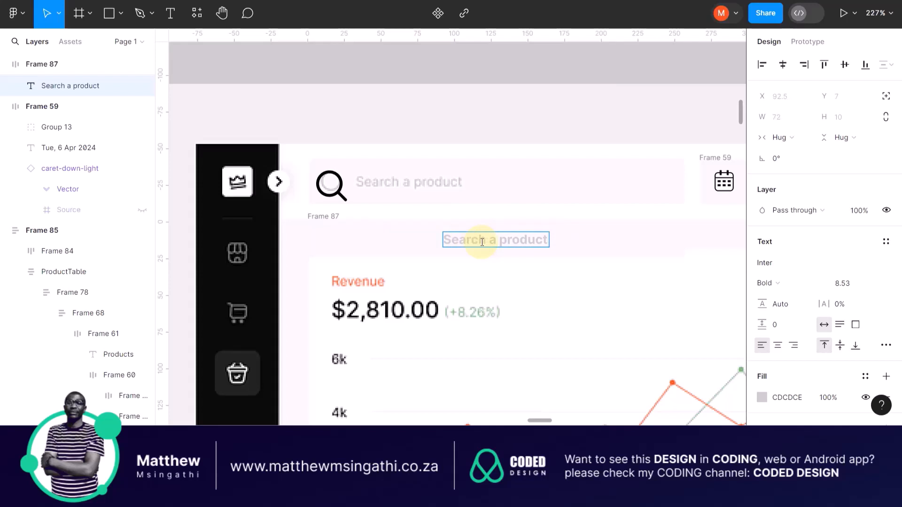
pyautogui.click(510, 124)
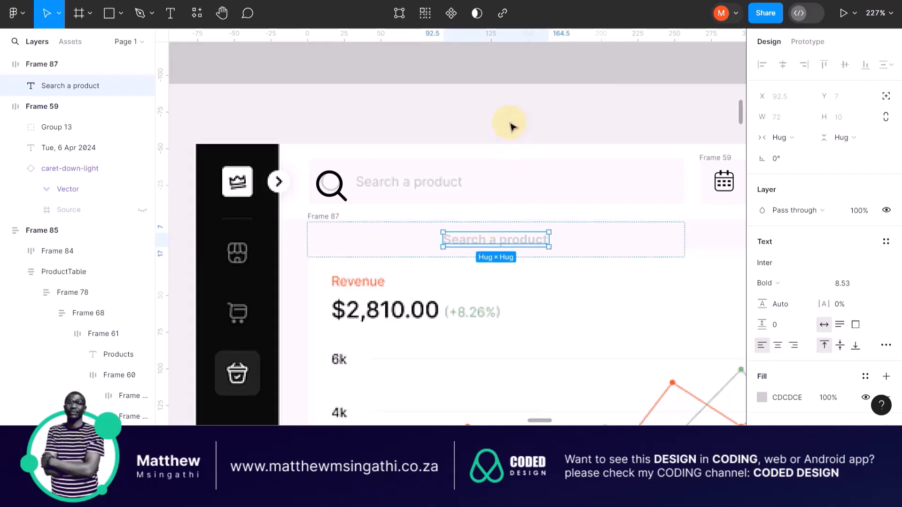
# Scale the search-light icon proportionally to 20 × 20 and position it over the reference search icon at X 5199, Y -2785.
pyautogui.scroll(-5, 342, 185)
pyautogui.click(332, 181)
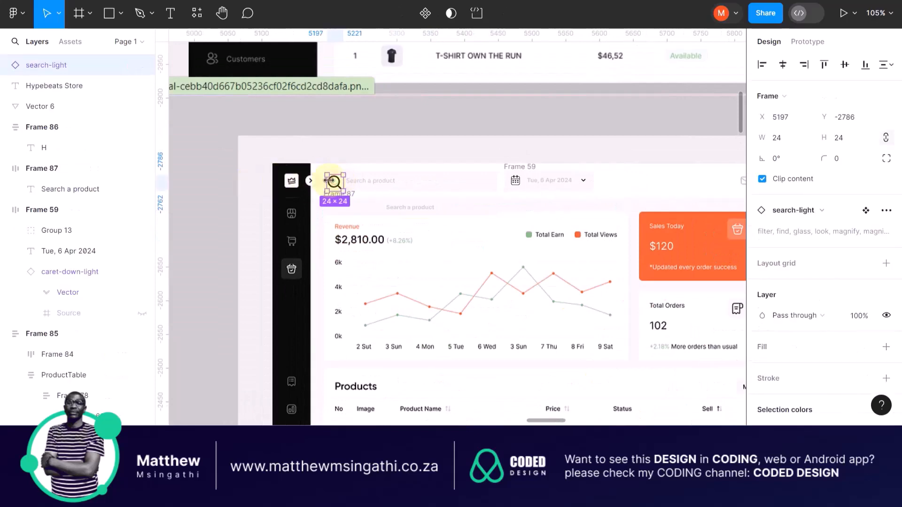
pyautogui.scroll(10, 328, 181)
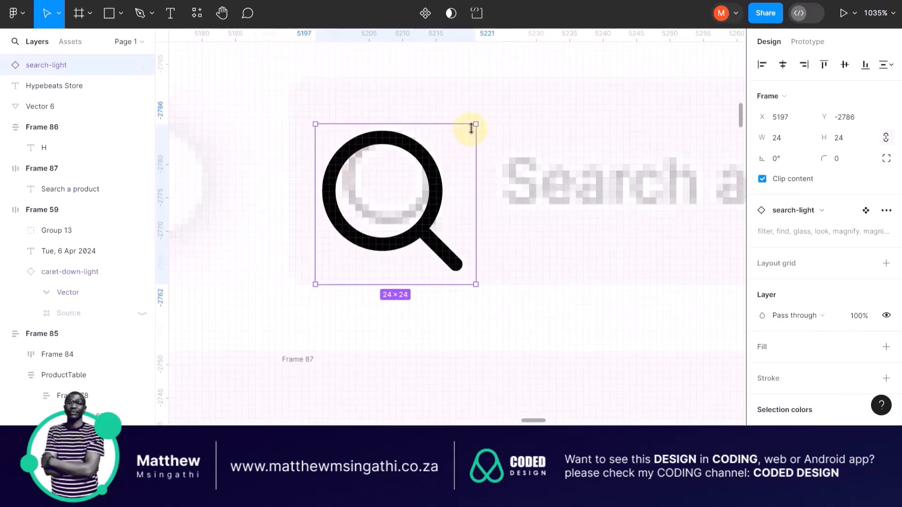
pyautogui.press('k')
pyautogui.moveTo(476, 124); pyautogui.dragTo(449, 151)
pyautogui.moveTo(411, 180); pyautogui.dragTo(424, 161)
pyautogui.hscroll(1, 632, 227)
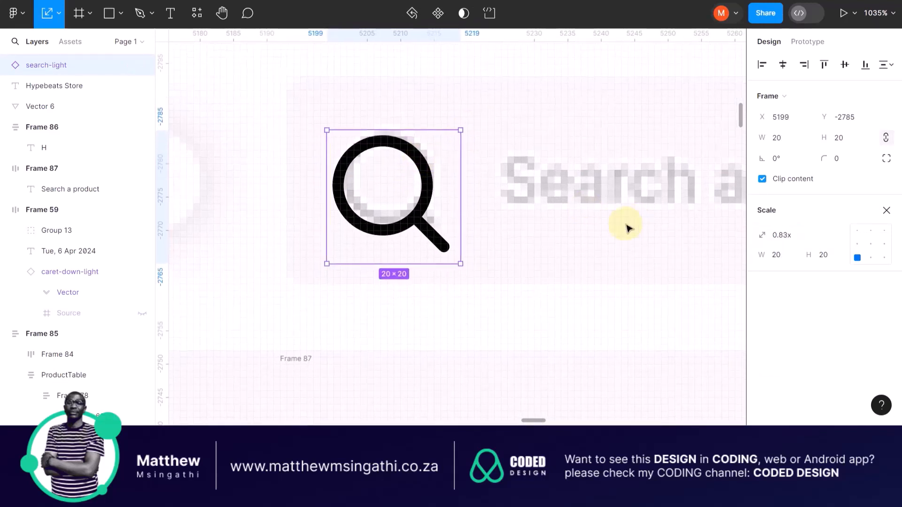
pyautogui.press('v')
# Detach the search icon's color style, shift the icon aside, and sample its color from the reference icon as C8C8C8.
pyautogui.scroll(-3, 806, 328)
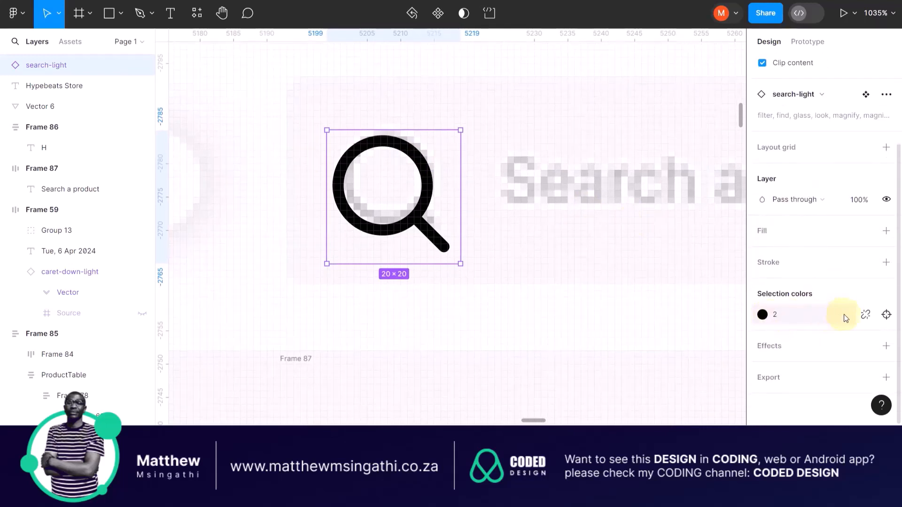
pyautogui.click(867, 315)
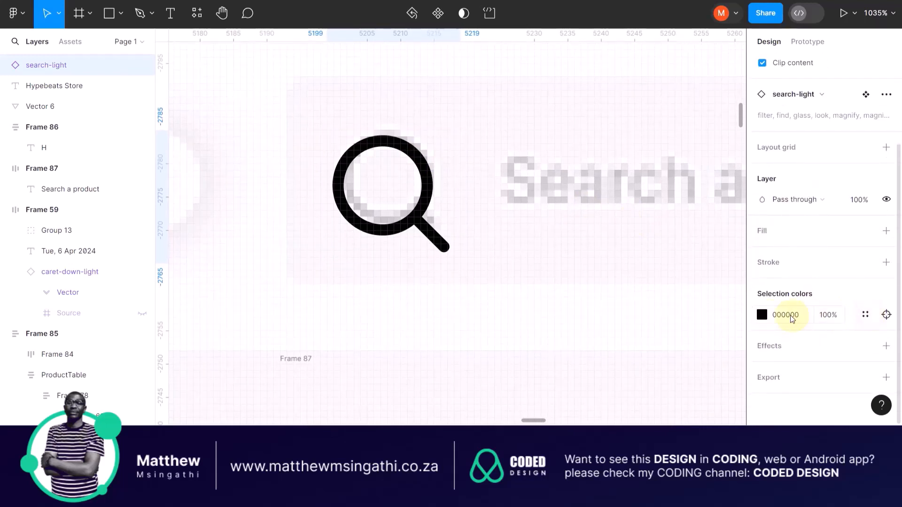
pyautogui.click(763, 315)
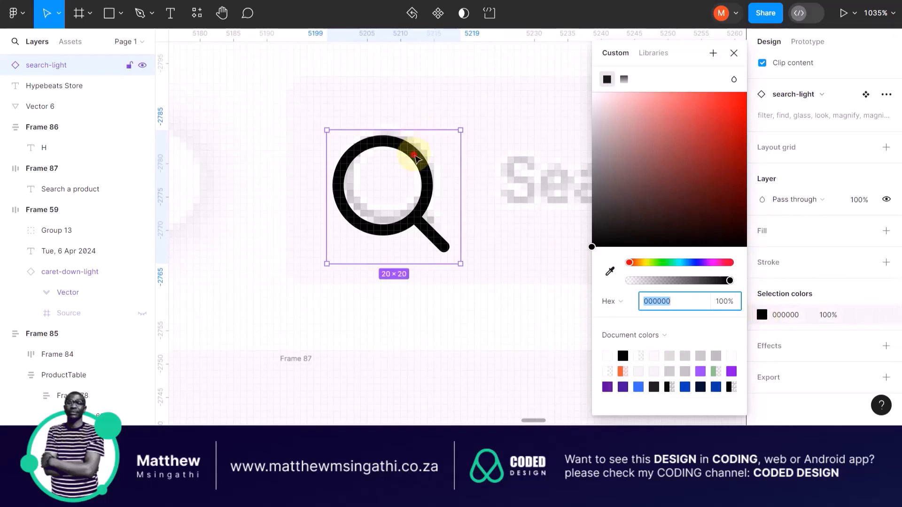
pyautogui.moveTo(416, 155); pyautogui.dragTo(378, 176)
pyautogui.click(610, 271)
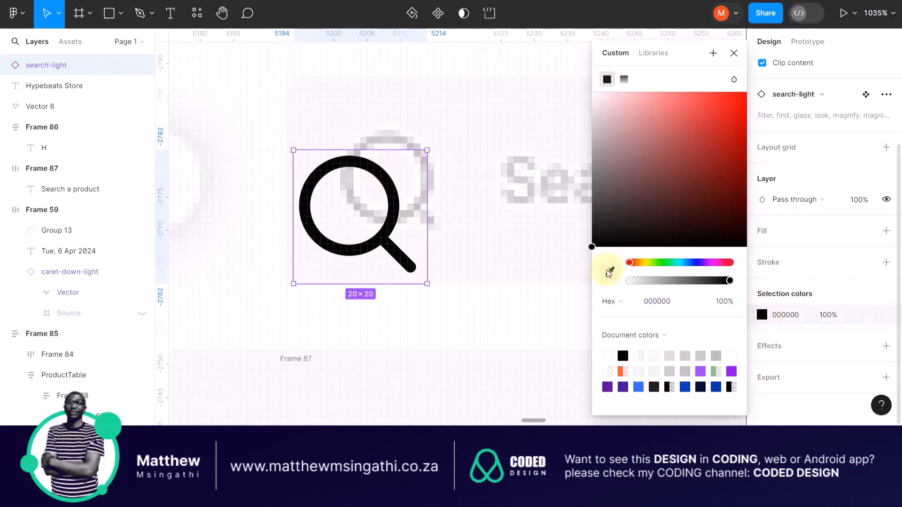
pyautogui.click(407, 136)
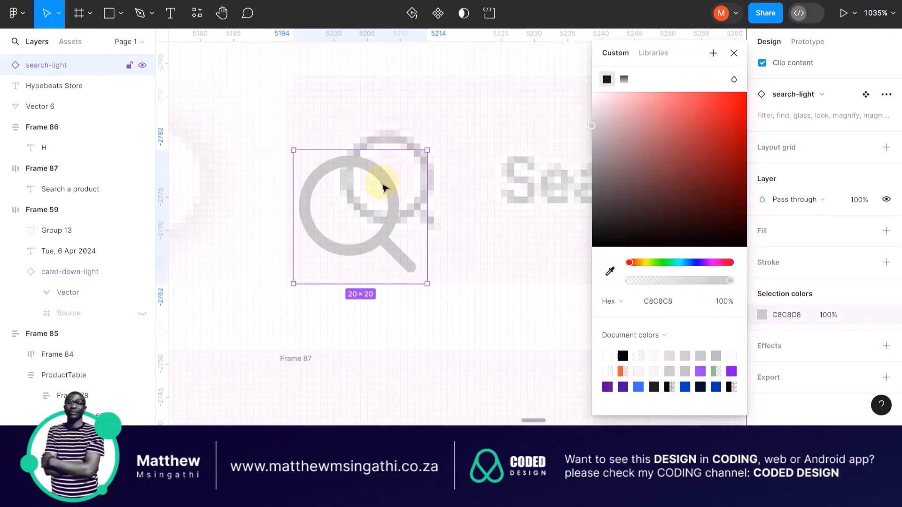
# Place the recolored search icon inside the new search field frame, before the "Search a product" text.
pyautogui.moveTo(381, 183); pyautogui.dragTo(413, 157)
pyautogui.scroll(-5, 413, 157)
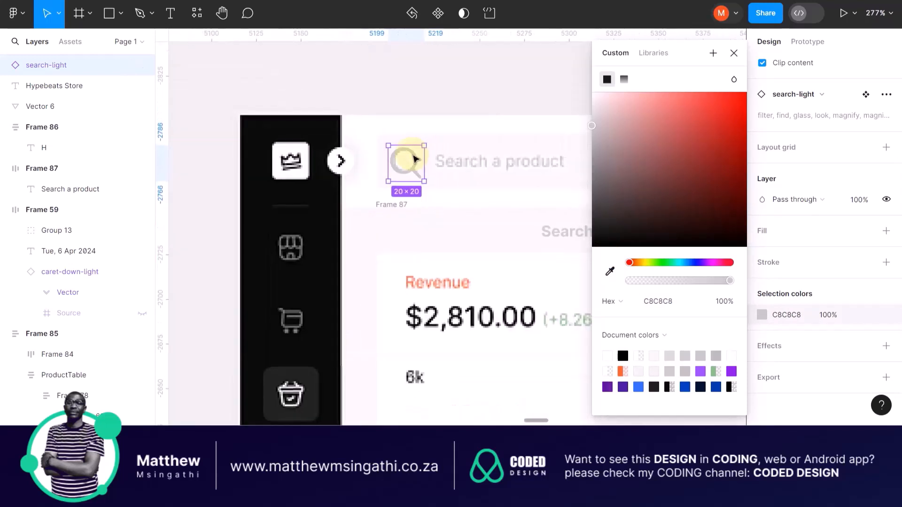
pyautogui.click(734, 53)
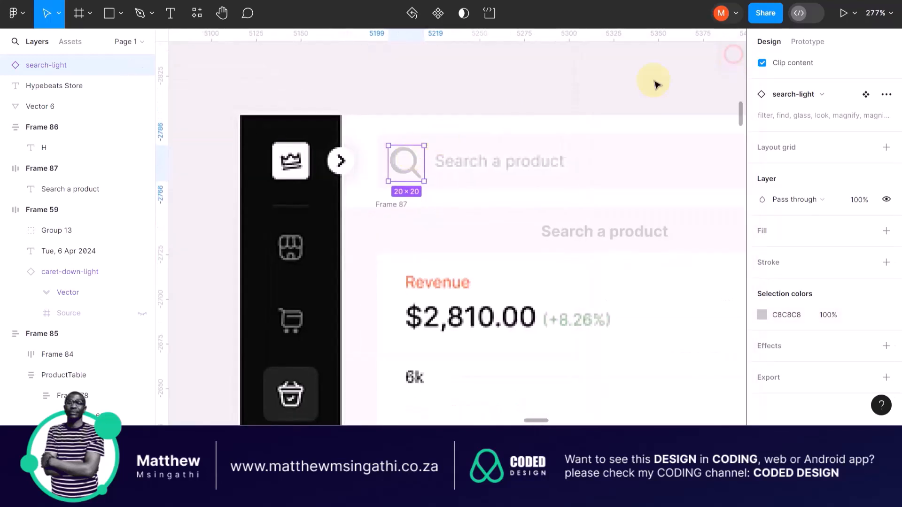
pyautogui.moveTo(416, 164)
pyautogui.mouseDown()
pyautogui.moveTo(429, 188)
pyautogui.moveTo(528, 232)
pyautogui.moveTo(585, 232)
pyautogui.moveTo(544, 240)
pyautogui.moveTo(495, 209)
pyautogui.moveTo(610, 239)
pyautogui.moveTo(472, 227)
pyautogui.moveTo(437, 202)
pyautogui.moveTo(443, 194)
pyautogui.moveTo(469, 228)
pyautogui.moveTo(511, 229)
pyautogui.mouseUp()
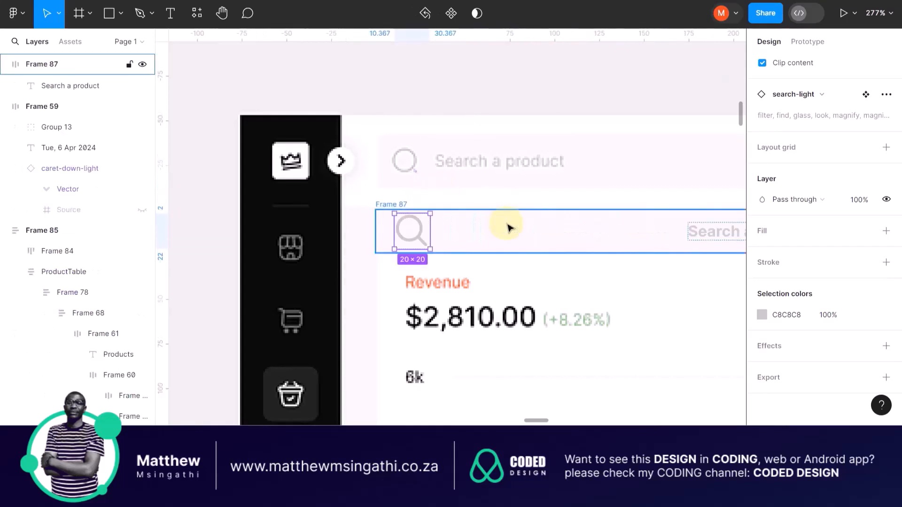
# Change the search field frame's horizontal auto layout gap from Auto to a fixed 8.29, with its contents left-aligned.
pyautogui.scroll(-3, 510, 229)
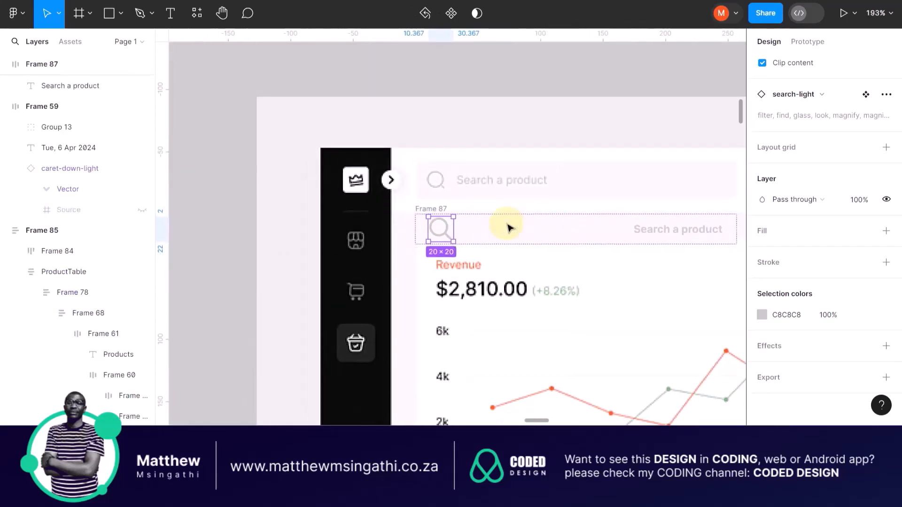
pyautogui.click(607, 265)
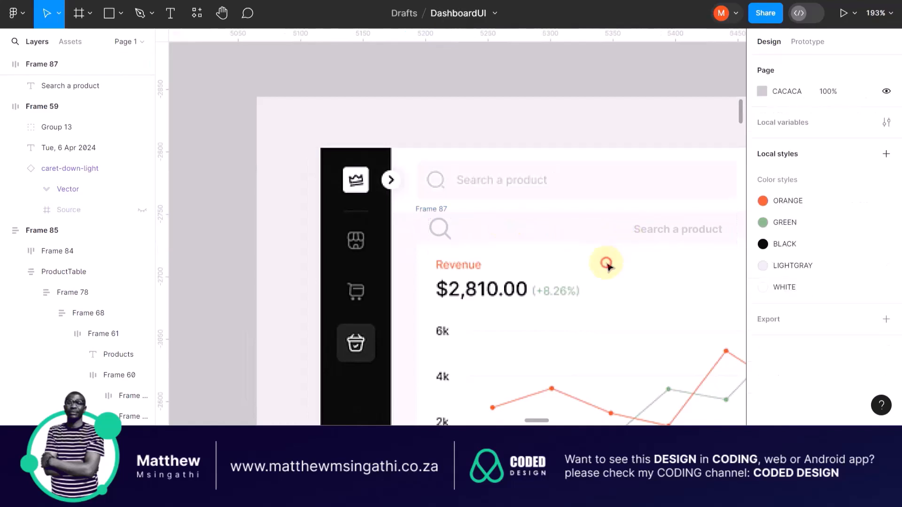
pyautogui.click(635, 228)
pyautogui.click(437, 215)
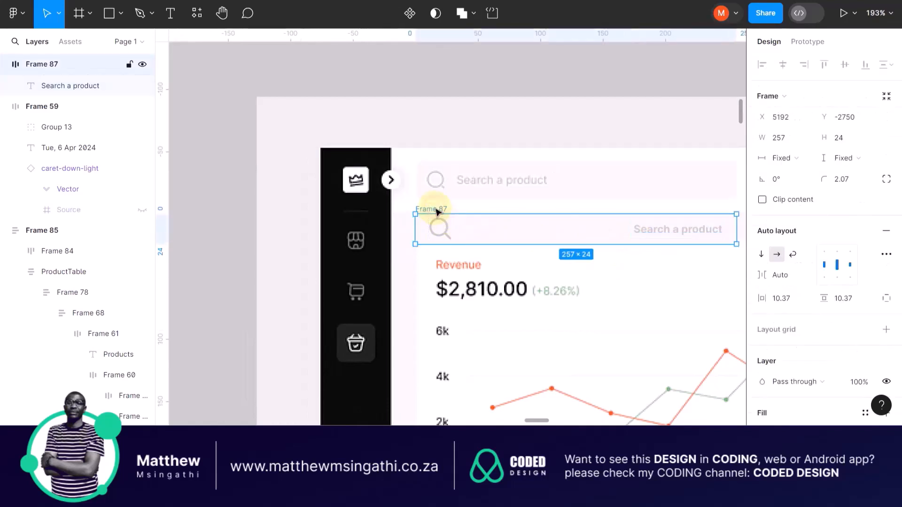
pyautogui.click(542, 229)
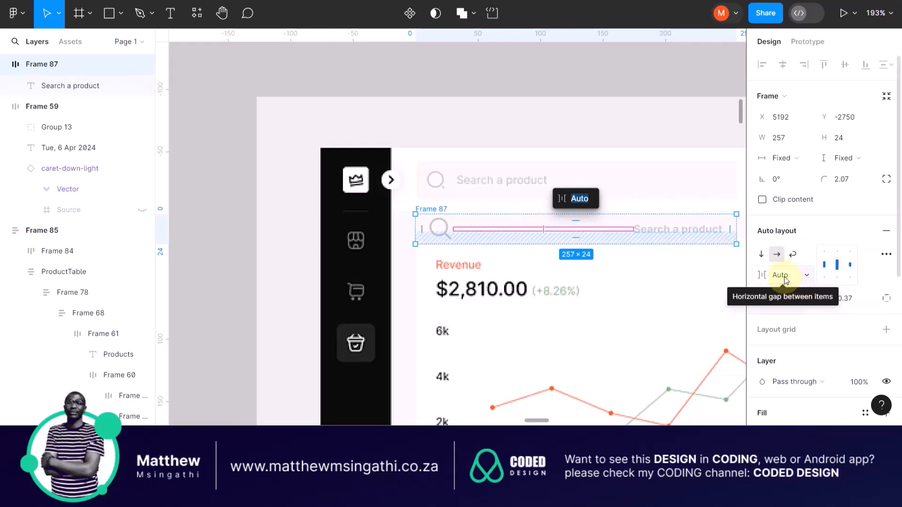
pyautogui.click(806, 278)
pyautogui.click(782, 258)
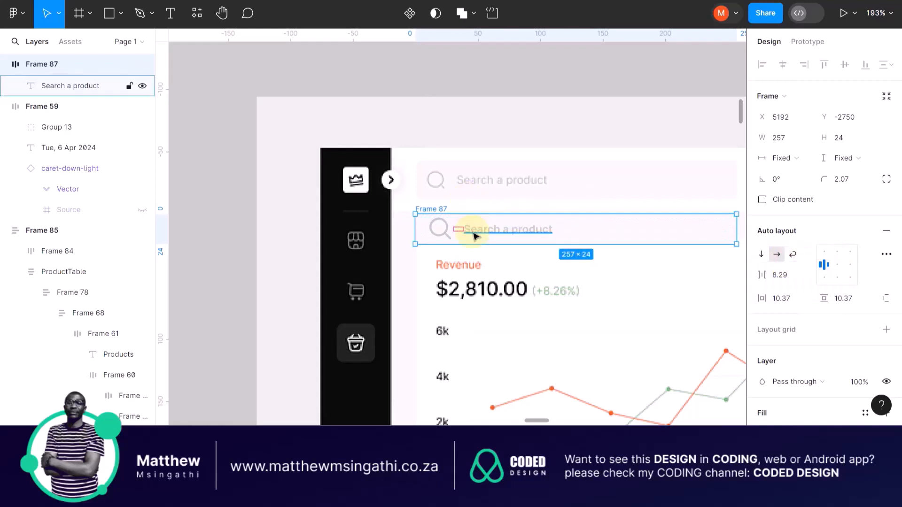
# Align the date frame with the reference date box at X 5461, Y -2793 and stretch its height to 31.
pyautogui.scroll(-1, 470, 229)
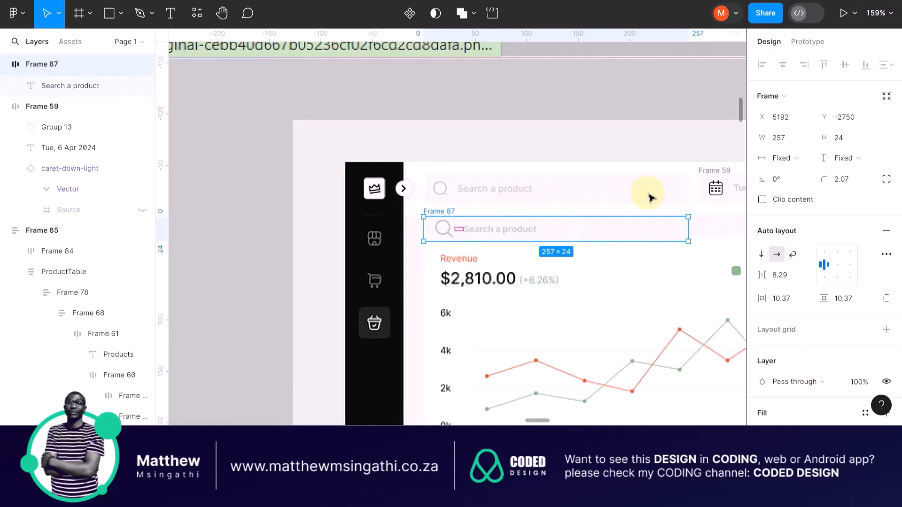
pyautogui.hscroll(3, 648, 193)
pyautogui.scroll(5, 609, 196)
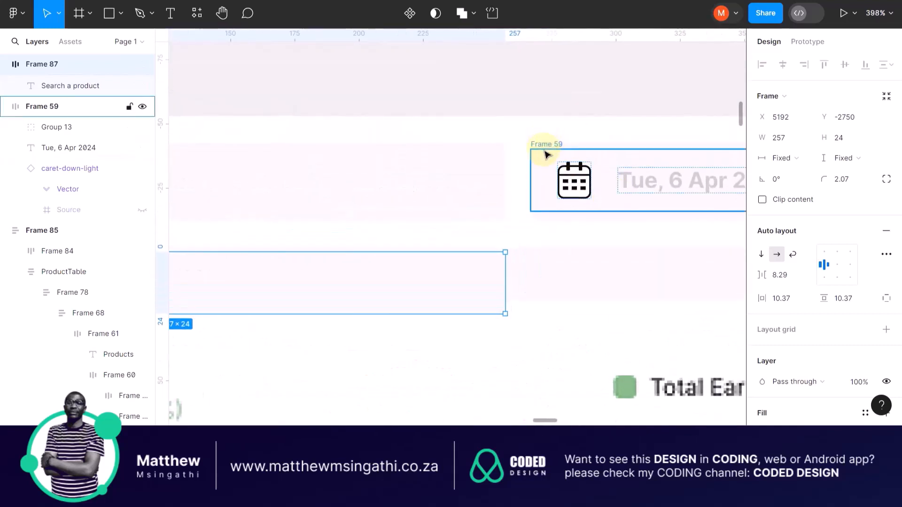
pyautogui.scroll(5, 548, 146)
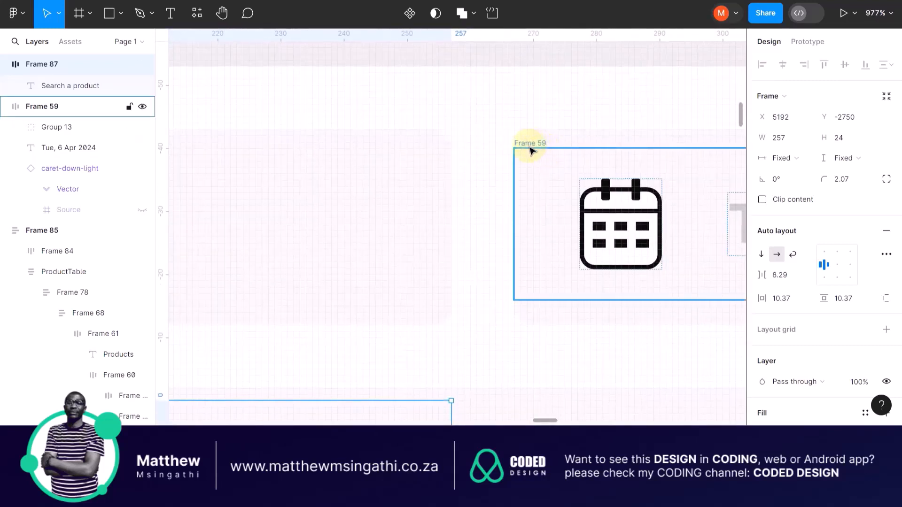
pyautogui.moveTo(529, 148); pyautogui.dragTo(540, 125)
pyautogui.hscroll(-4, 412, 103)
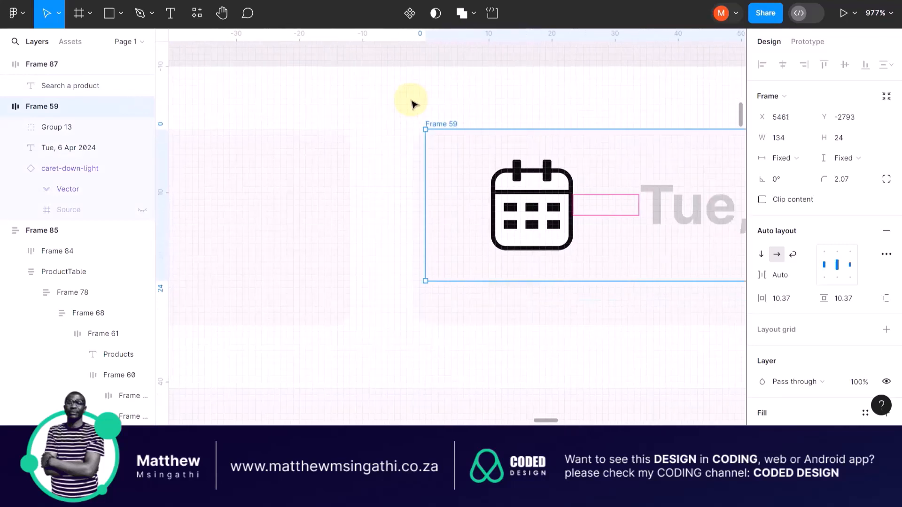
pyautogui.moveTo(479, 281); pyautogui.dragTo(484, 325)
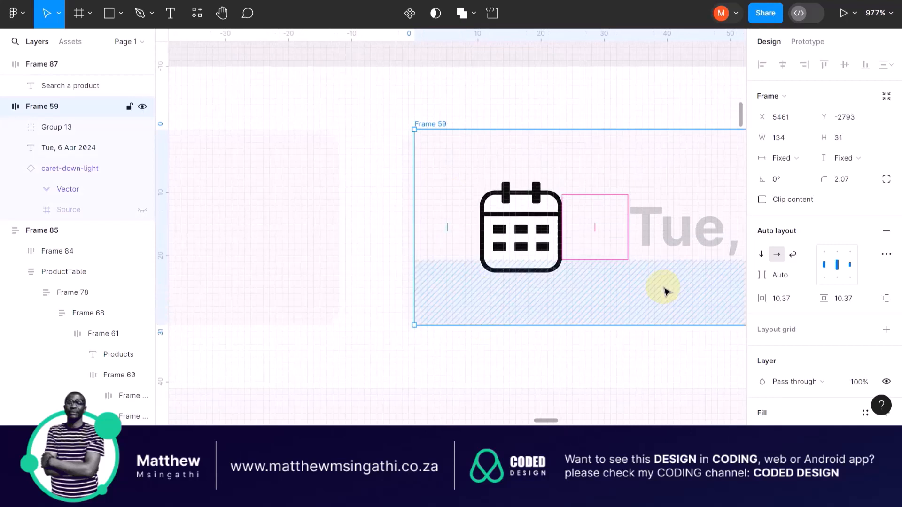
# Set the search field frame's height to 31, matching the date frame, and reduce its left padding to 8.
pyautogui.click(842, 138)
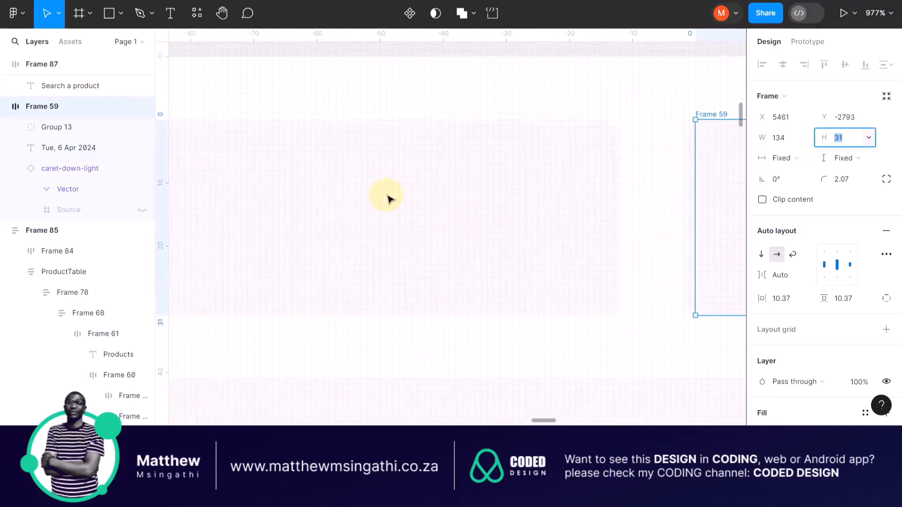
pyautogui.scroll(-5, 388, 199)
pyautogui.hscroll(-5, 275, 240)
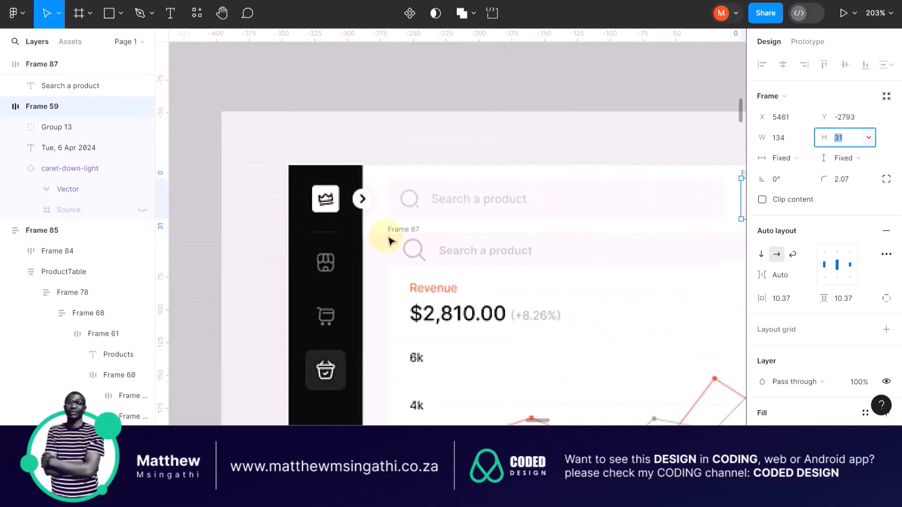
pyautogui.scroll(5, 389, 237)
pyautogui.click(408, 230)
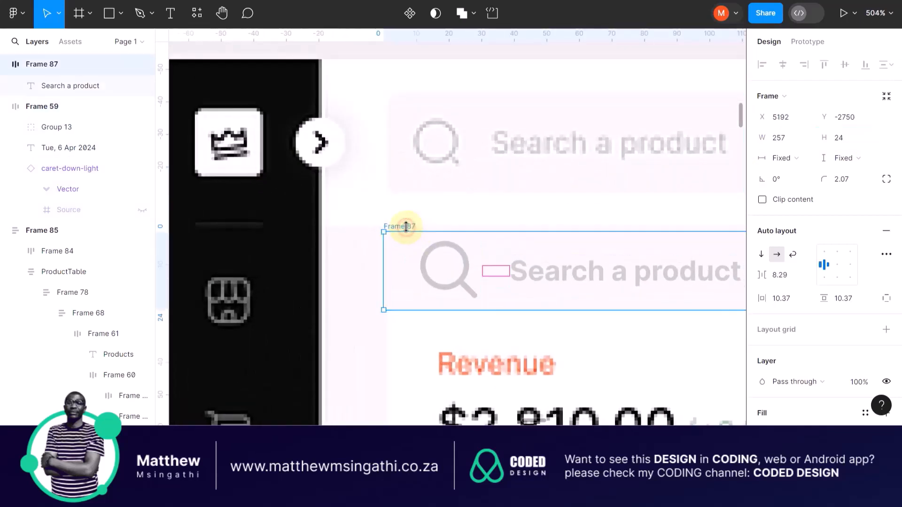
pyautogui.click(841, 141)
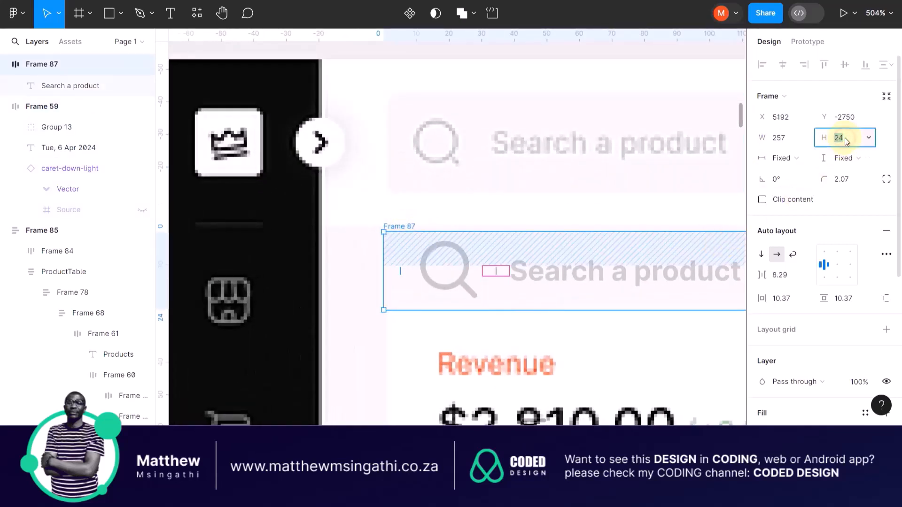
pyautogui.press('Return')
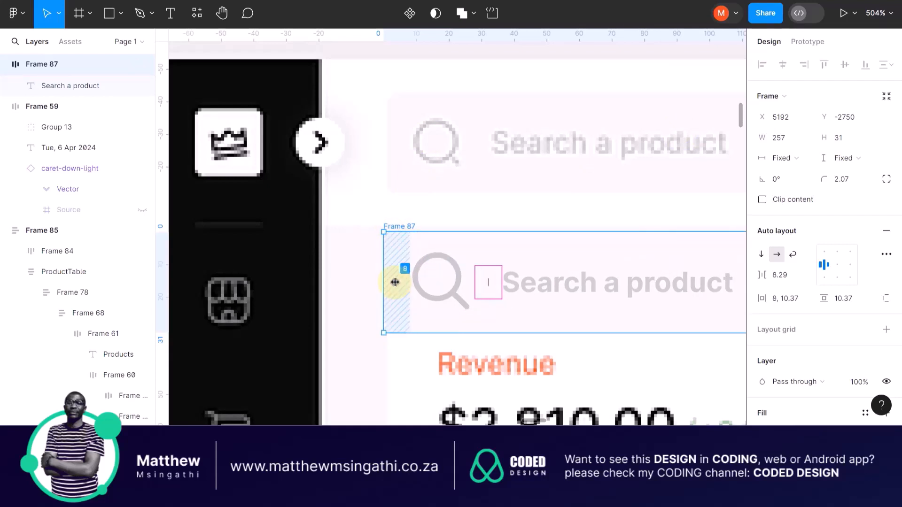
# Move the search field frame up over the reference search bar at X 5193, Y -2793.
pyautogui.click(369, 170)
pyautogui.scroll(-5, 560, 268)
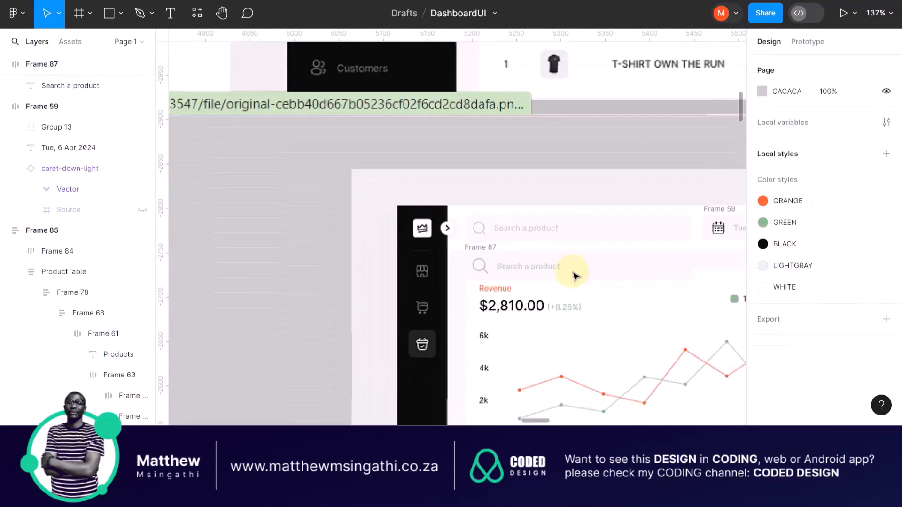
pyautogui.scroll(3, 620, 262)
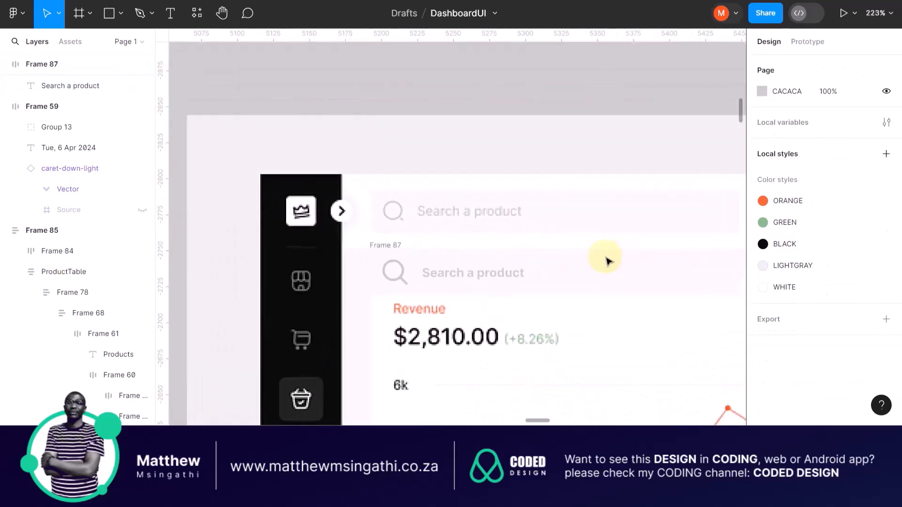
pyautogui.moveTo(380, 250); pyautogui.dragTo(381, 183)
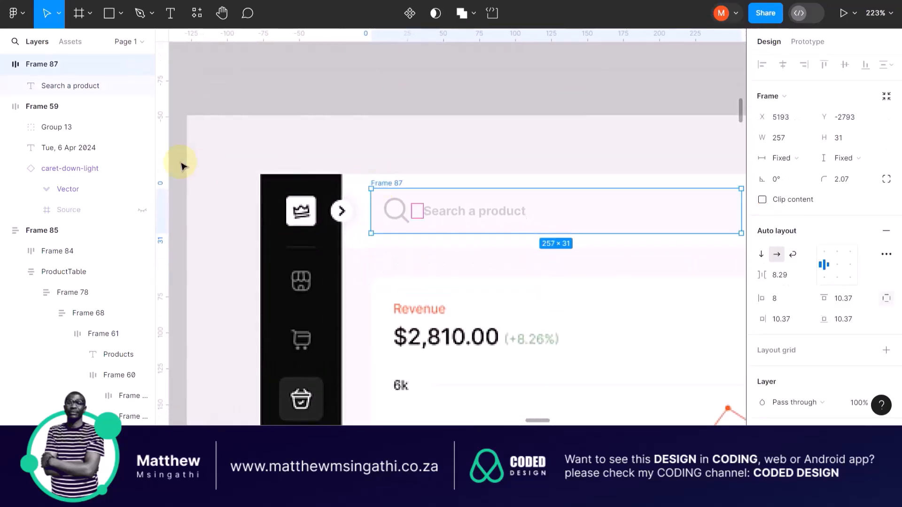
# Wrap the search field and date frames together in a horizontal auto layout frame.
pyautogui.scroll(-4, 182, 163)
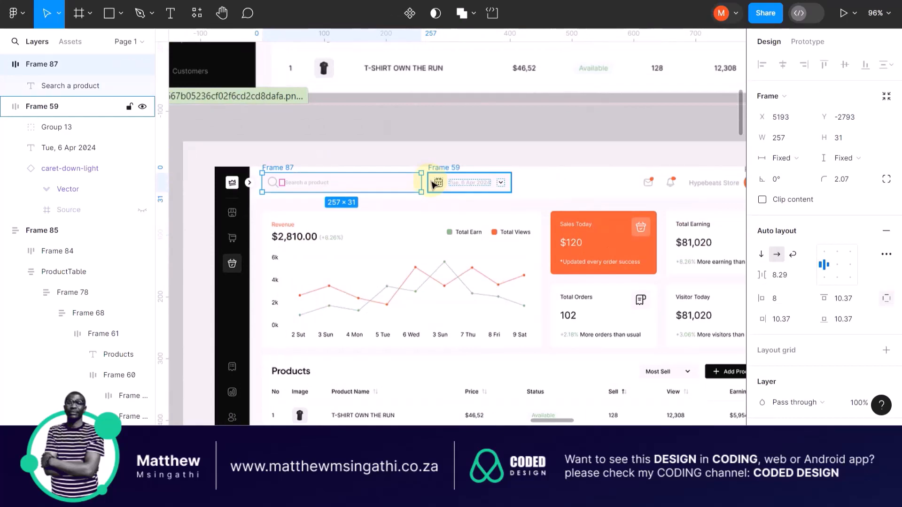
pyautogui.scroll(3, 516, 191)
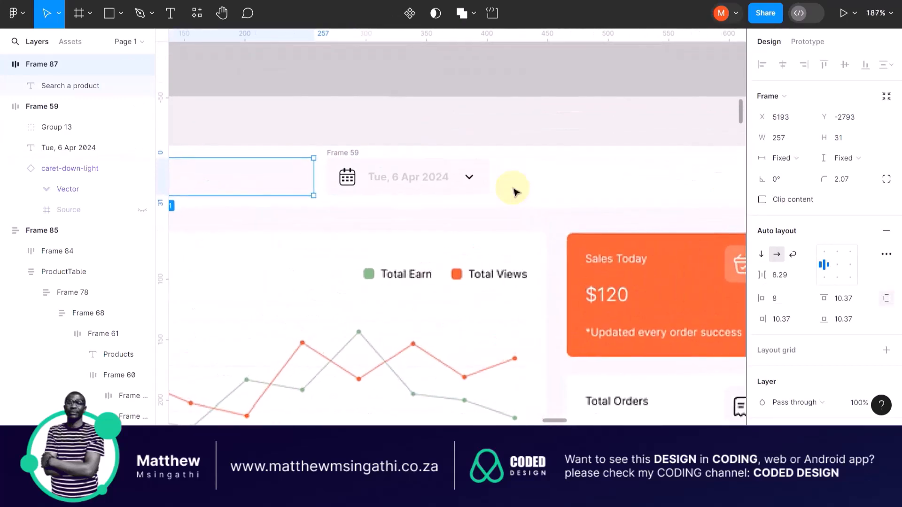
pyautogui.hscroll(1, 516, 192)
pyautogui.hscroll(-2, 516, 191)
pyautogui.hscroll(-3, 255, 150)
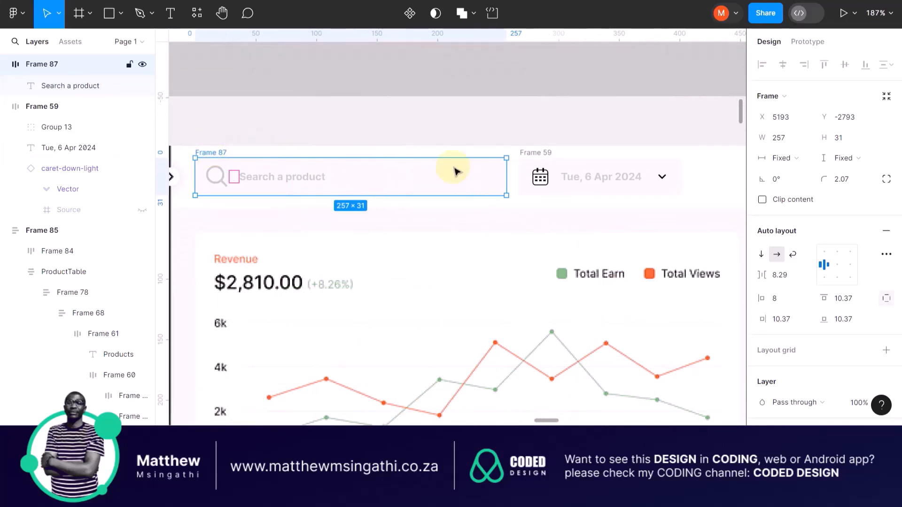
pyautogui.keyDown('shift'); pyautogui.click(531, 153); pyautogui.keyUp('shift')
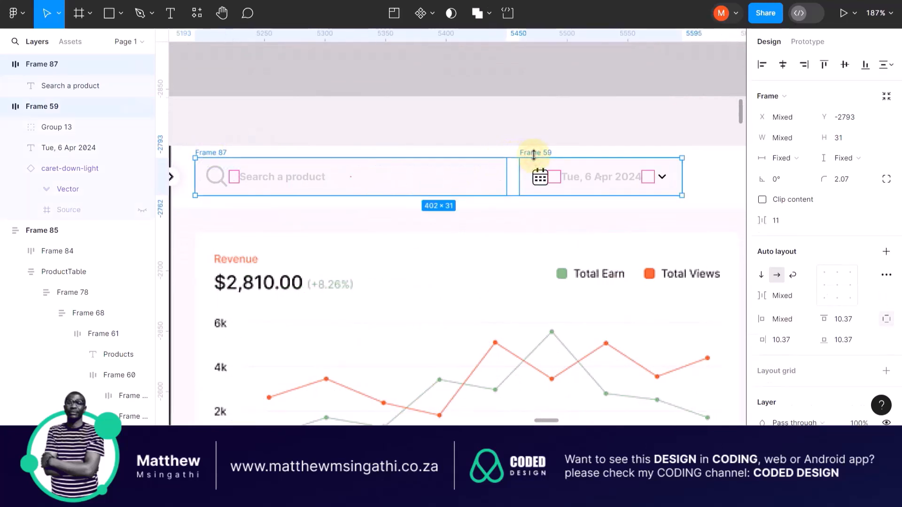
pyautogui.hotkey('shift', 'a')
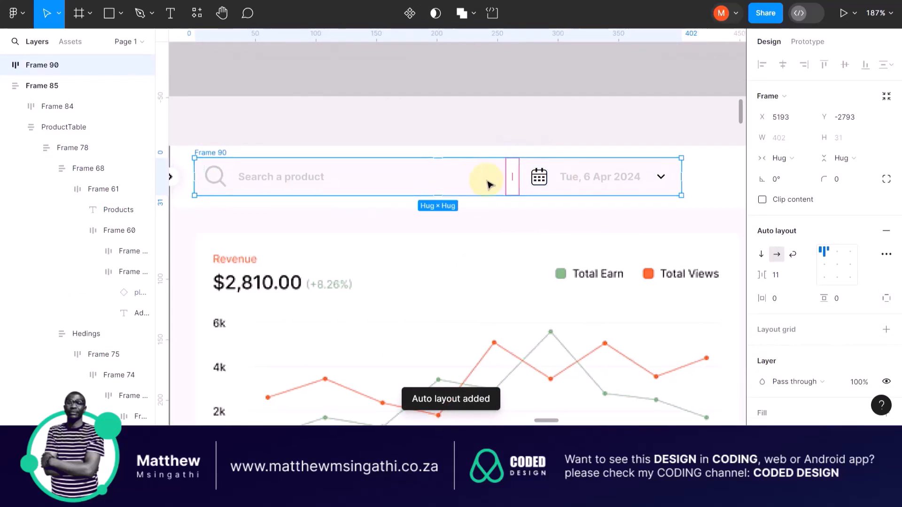
# Wrap the mail and bell icon groups in a horizontal auto layout frame with centered alignment.
pyautogui.hscroll(10, 487, 184)
pyautogui.click(469, 177)
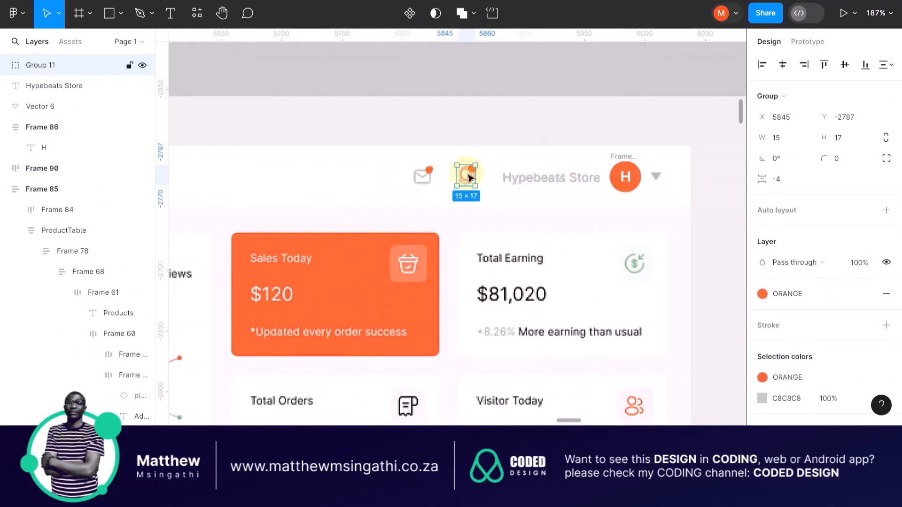
pyautogui.keyDown('shift'); pyautogui.click(433, 173); pyautogui.keyUp('shift')
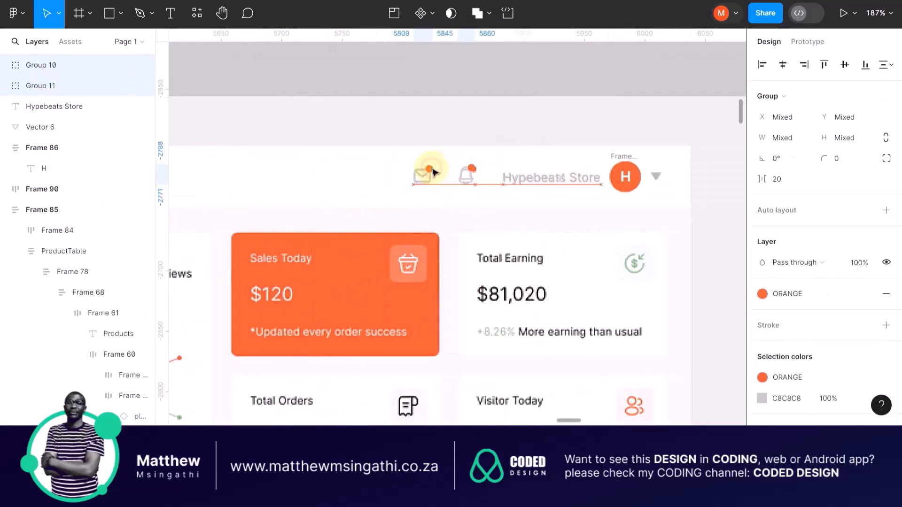
pyautogui.hotkey('shift', 'a')
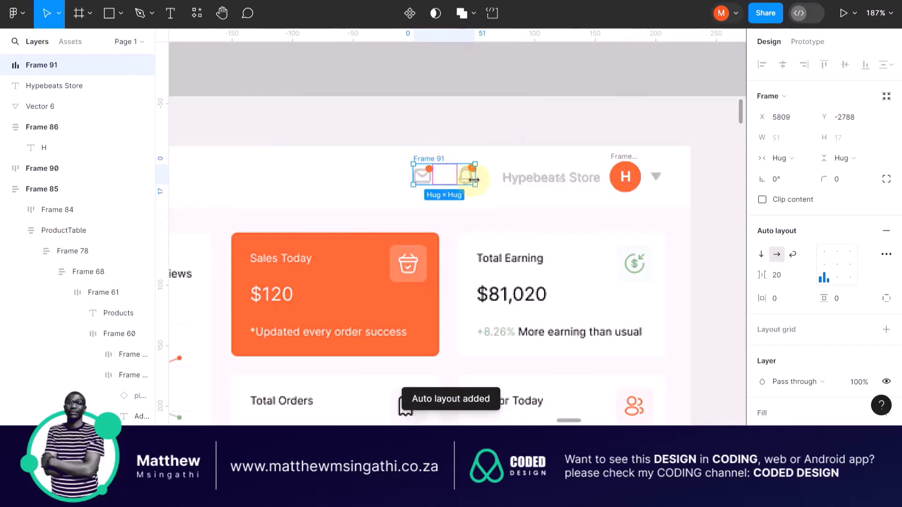
pyautogui.click(836, 265)
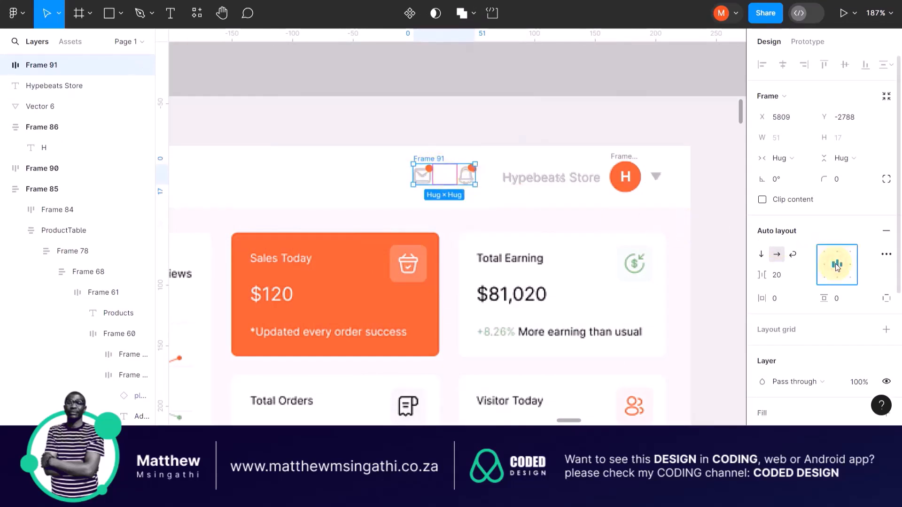
# Wrap the "Hypebeats Store" label, the H avatar and the dropdown triangle in a horizontal auto layout frame with centered alignment.
pyautogui.click(531, 178)
pyautogui.scroll(5, 620, 174)
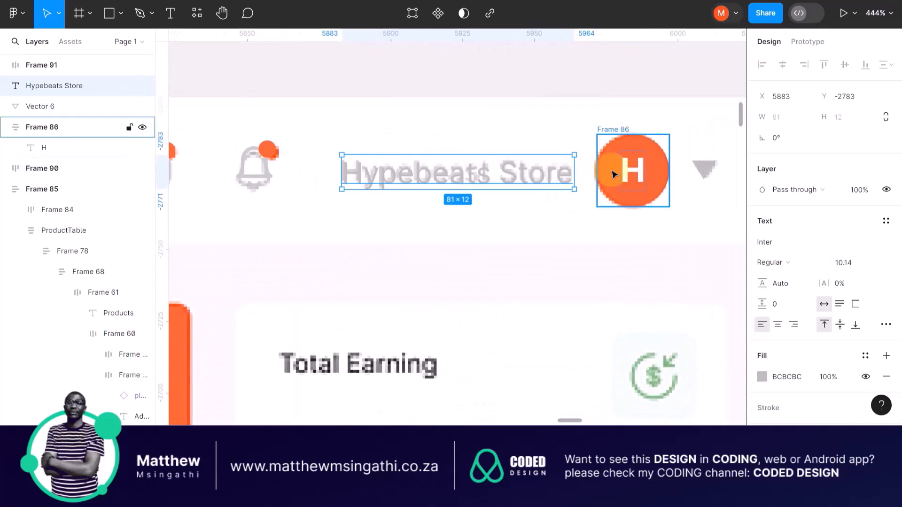
pyautogui.keyDown('shift'); pyautogui.click(613, 174); pyautogui.keyUp('shift')
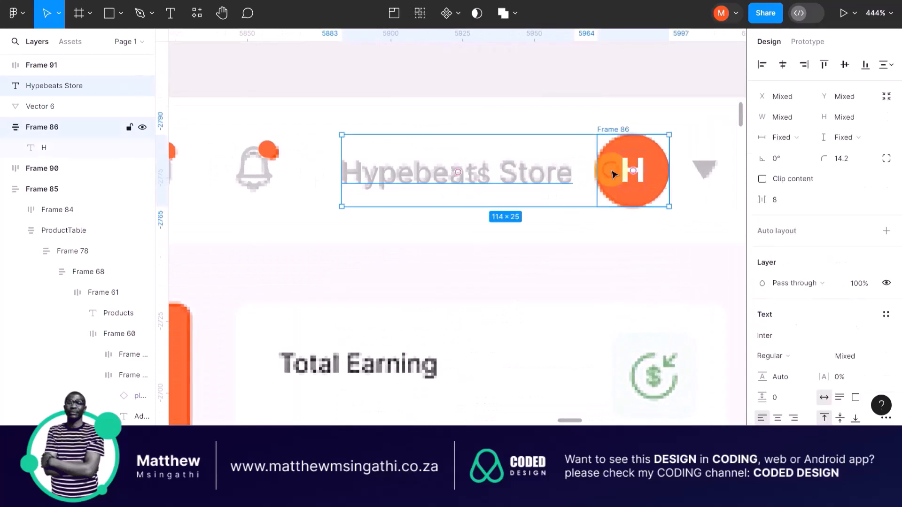
pyautogui.keyDown('shift'); pyautogui.click(706, 173); pyautogui.keyUp('shift')
pyautogui.hotkey('shift', 'a')
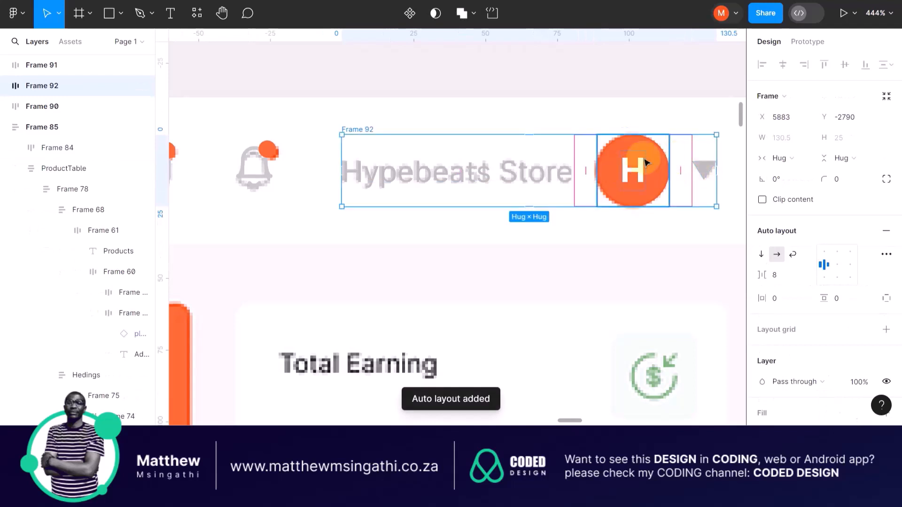
pyautogui.click(838, 266)
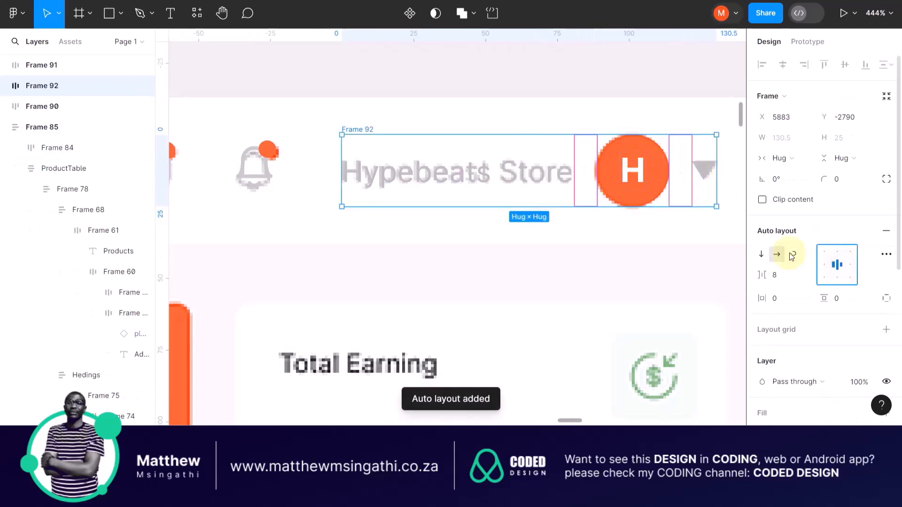
# Combine the notification icons frame and the store account frame into one auto layout frame with centered alignment.
pyautogui.scroll(-5, 598, 201)
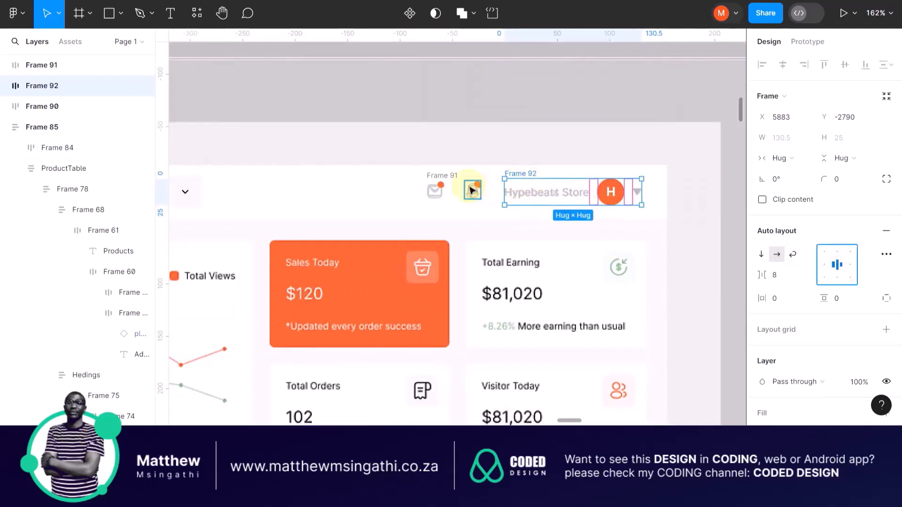
pyautogui.keyDown('shift'); pyautogui.click(441, 179); pyautogui.keyUp('shift')
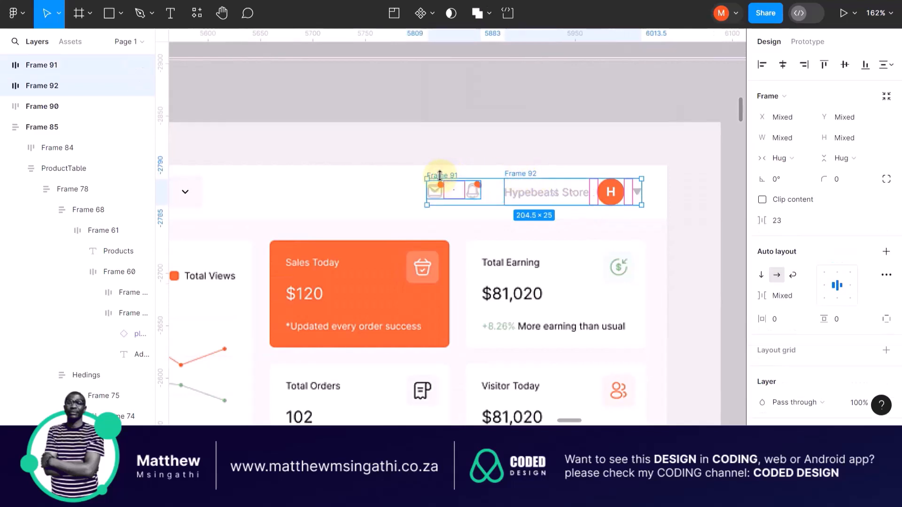
pyautogui.hotkey('shift', 'a')
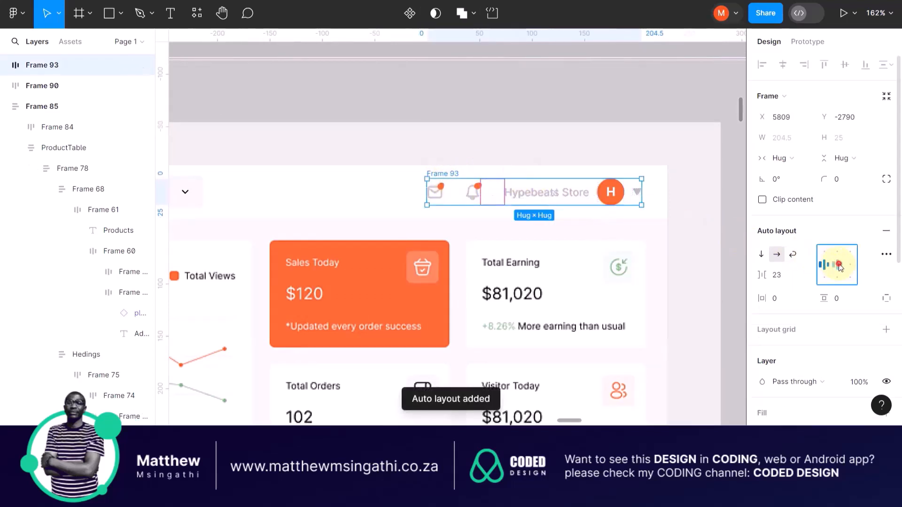
pyautogui.click(838, 265)
pyautogui.hscroll(-5, 508, 193)
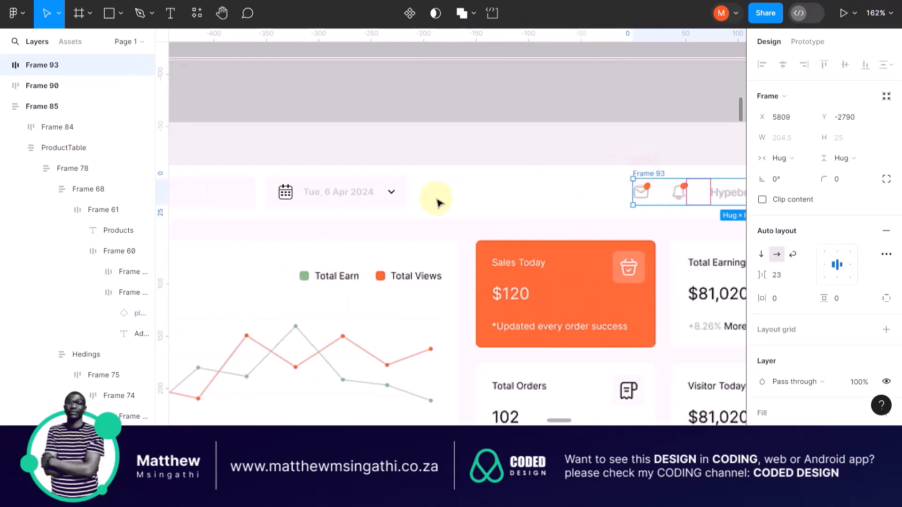
# Select the search and date frame together with the notification and store account frame in the dashboard header.
pyautogui.hscroll(-8, 437, 202)
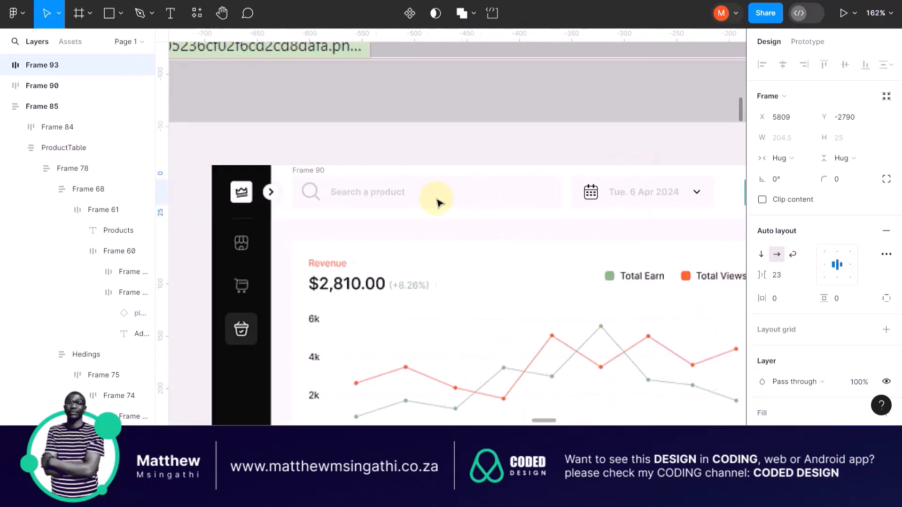
pyautogui.keyDown('shift'); pyautogui.click(327, 172); pyautogui.keyUp('shift')
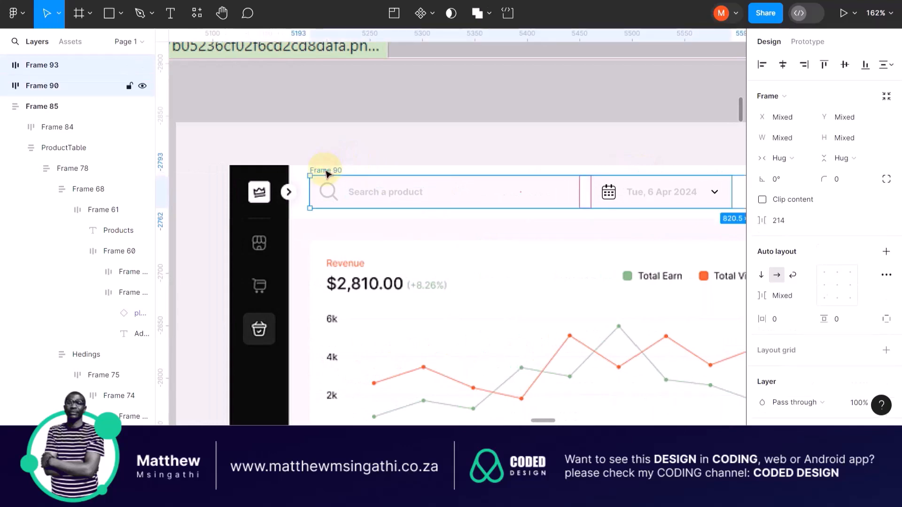
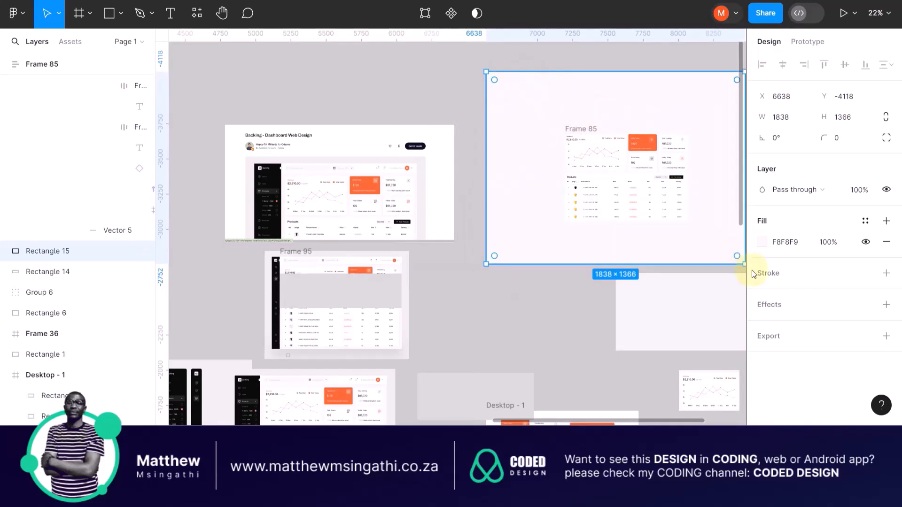
# Recolor the large background rectangle behind Frame 85 to EEEDEE by sampling the light border around the copied reference dashboard.
pyautogui.click(762, 243)
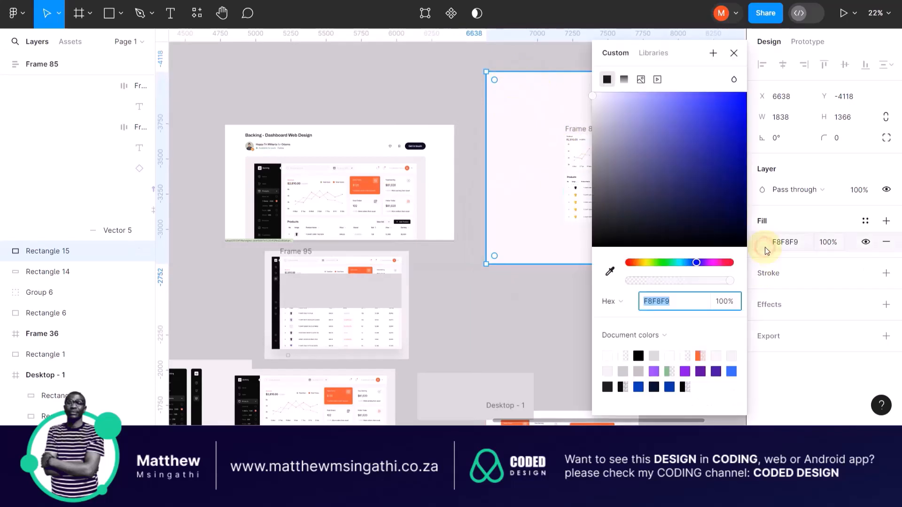
pyautogui.click(615, 275)
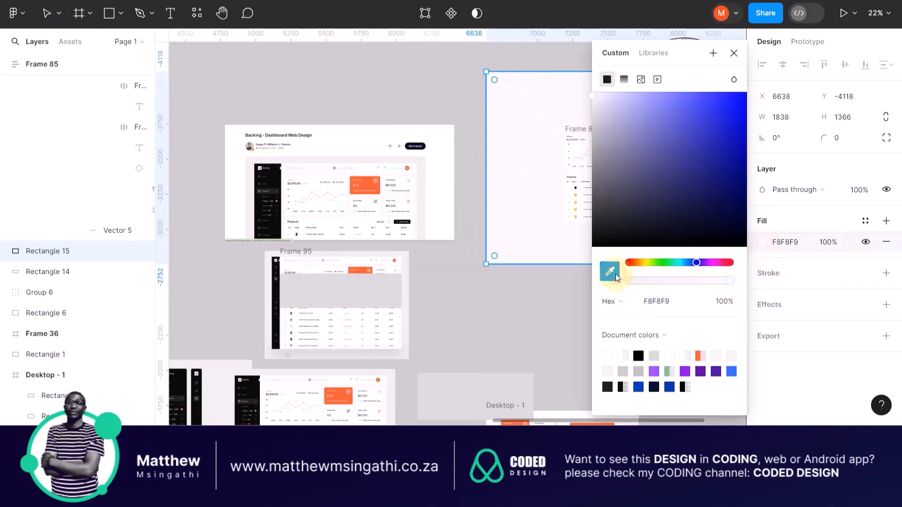
pyautogui.click(409, 256)
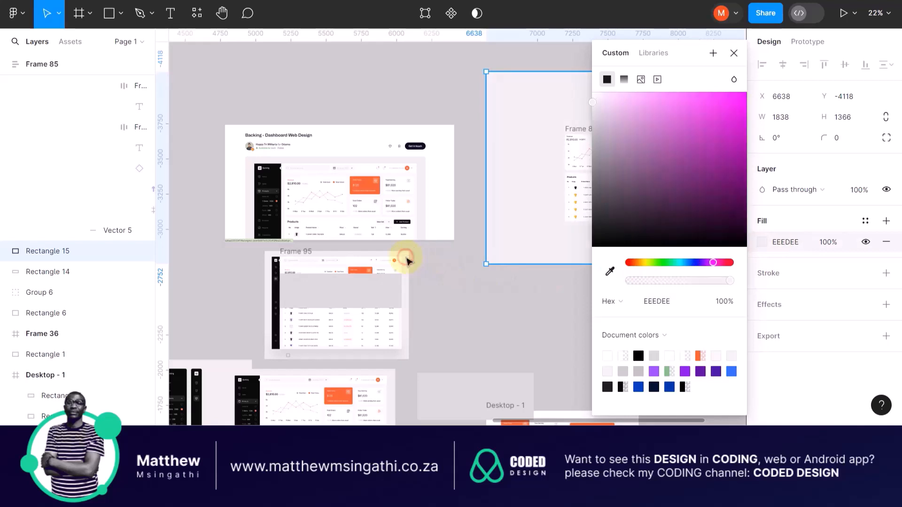
pyautogui.click(504, 276)
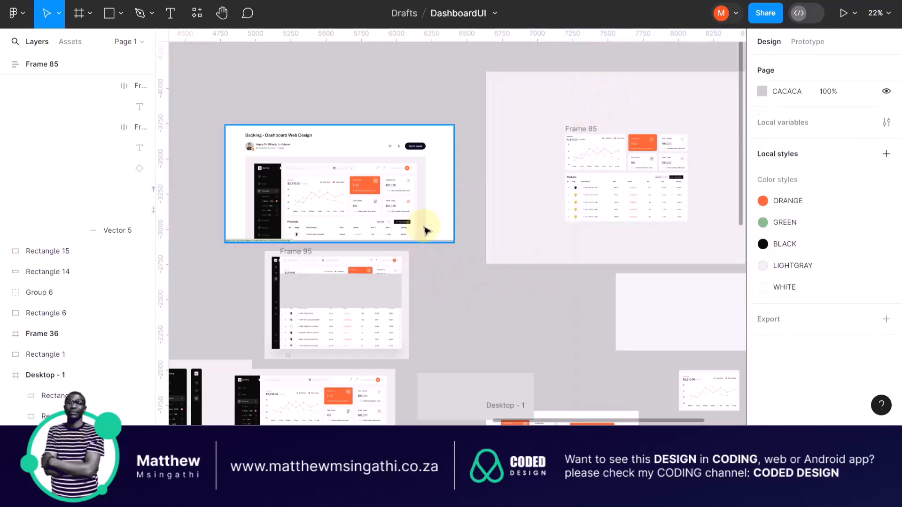
# Move the finished header frame from the reference design onto the large background rectangle, just above Frame 85.
pyautogui.scroll(10, 303, 282)
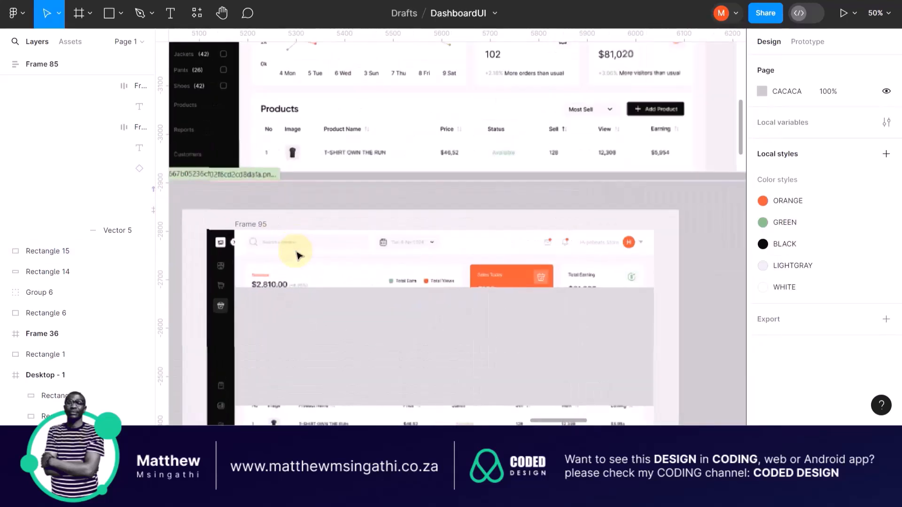
pyautogui.click(239, 219)
pyautogui.scroll(-8, 243, 217)
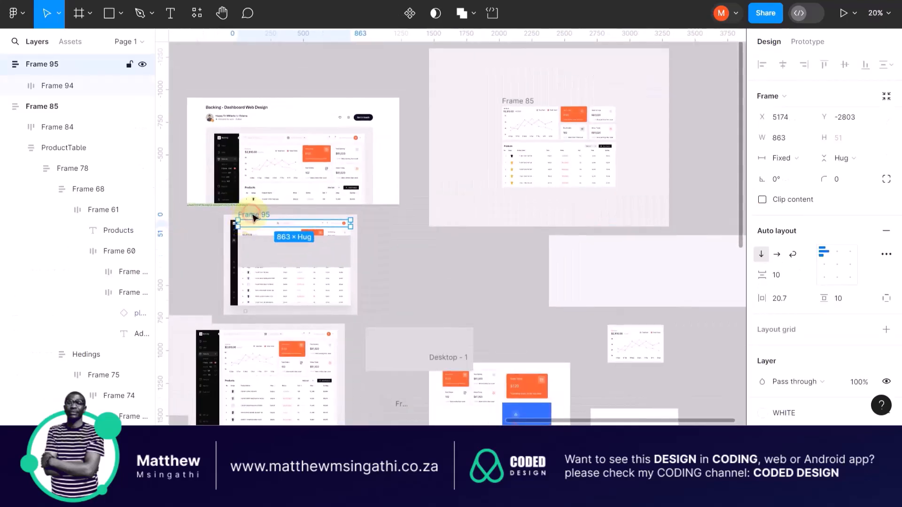
pyautogui.moveTo(253, 218); pyautogui.dragTo(529, 89)
pyautogui.scroll(3, 529, 89)
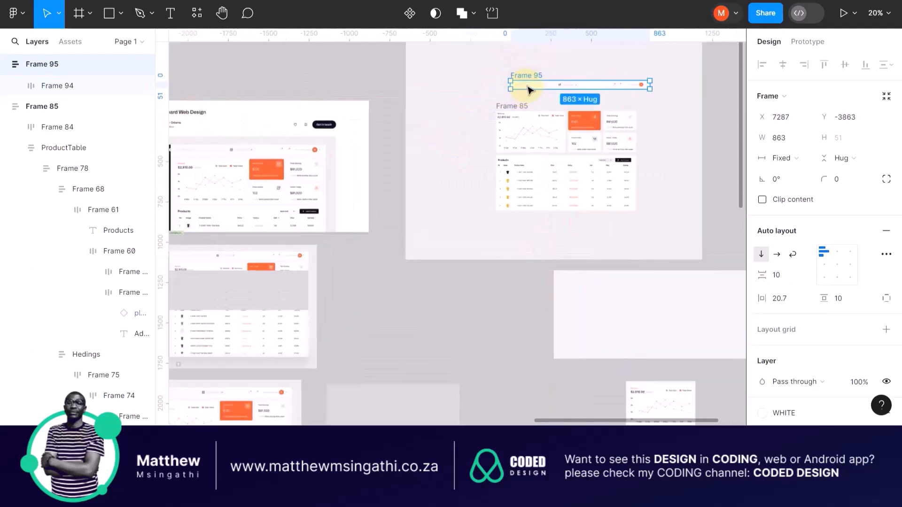
# Move the grey rectangle covering the reference dashboard down, clear of its chart, stat cards and first product rows.
pyautogui.hscroll(-6, 390, 232)
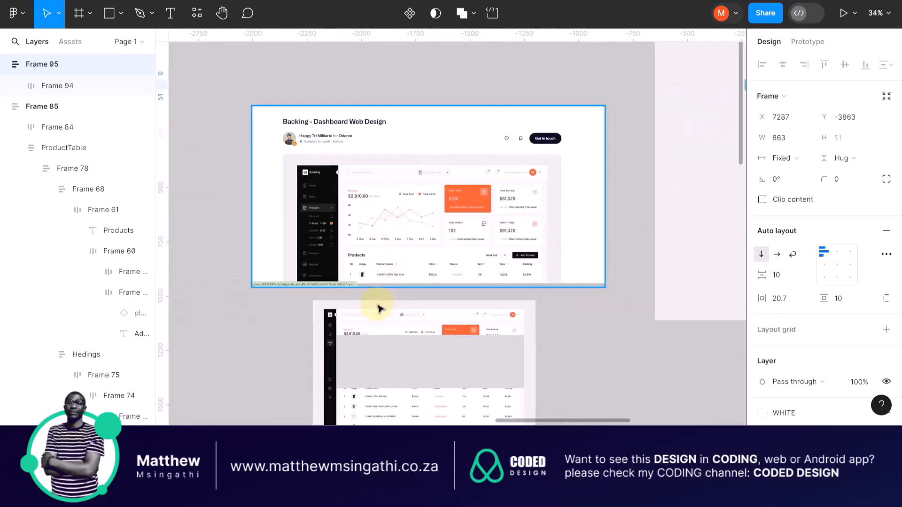
pyautogui.scroll(10, 374, 321)
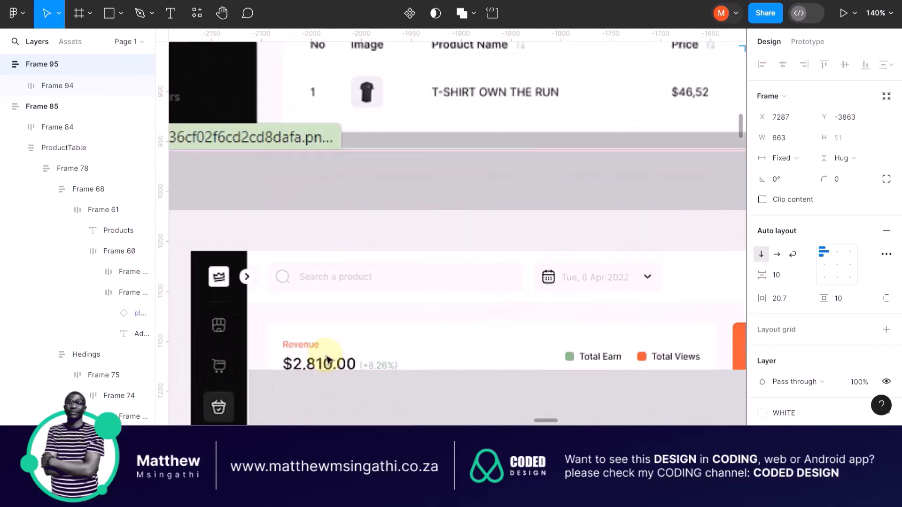
pyautogui.scroll(-2, 327, 360)
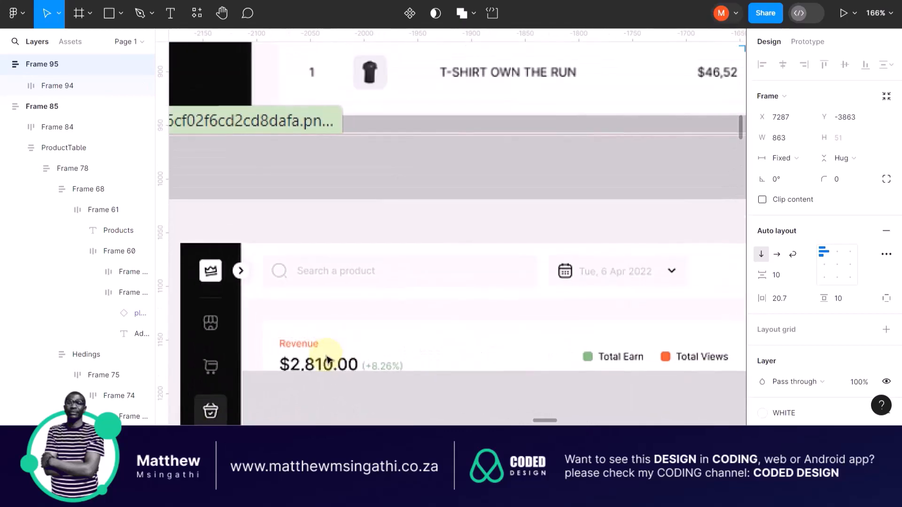
pyautogui.scroll(-2, 326, 360)
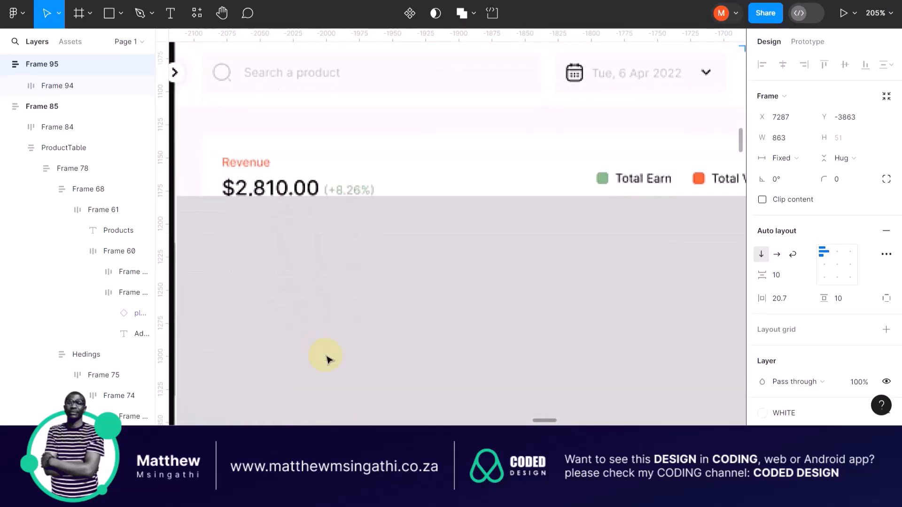
pyautogui.scroll(-8, 328, 358)
pyautogui.scroll(-5, 408, 339)
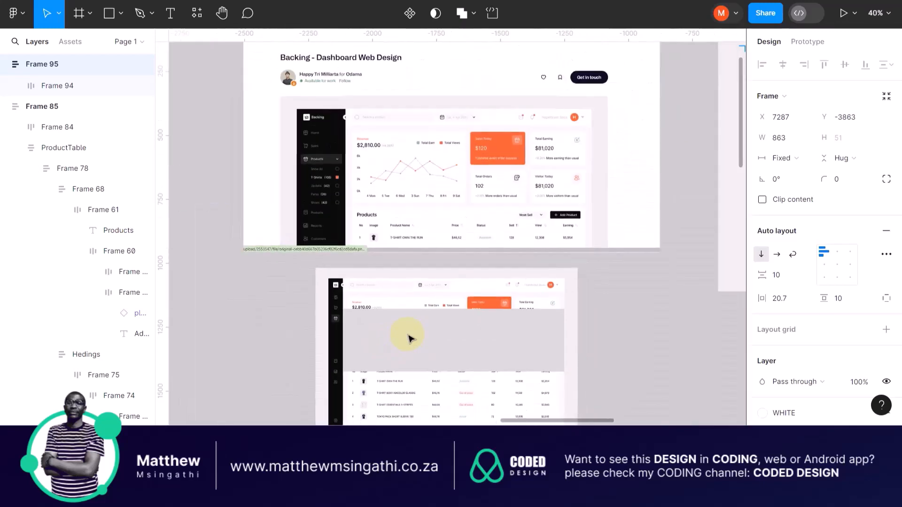
pyautogui.scroll(3, 498, 355)
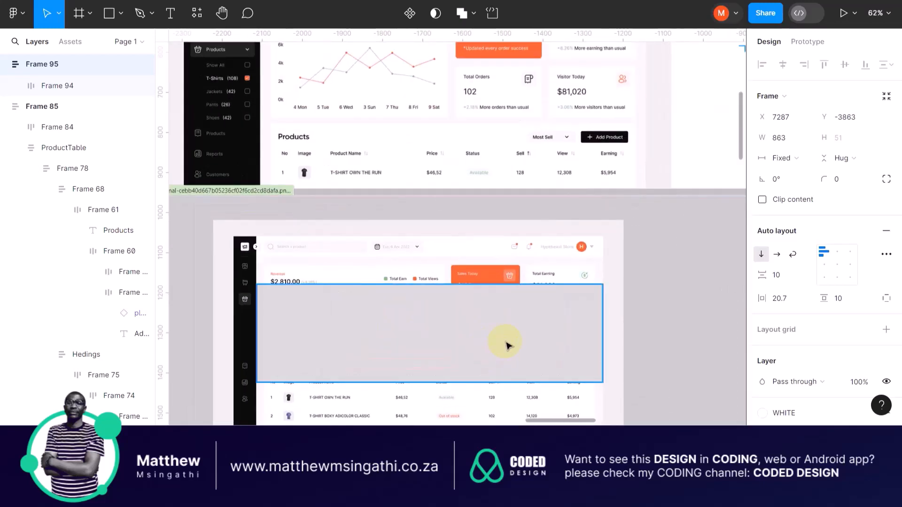
pyautogui.moveTo(506, 342); pyautogui.dragTo(462, 368)
pyautogui.scroll(6, 612, 339)
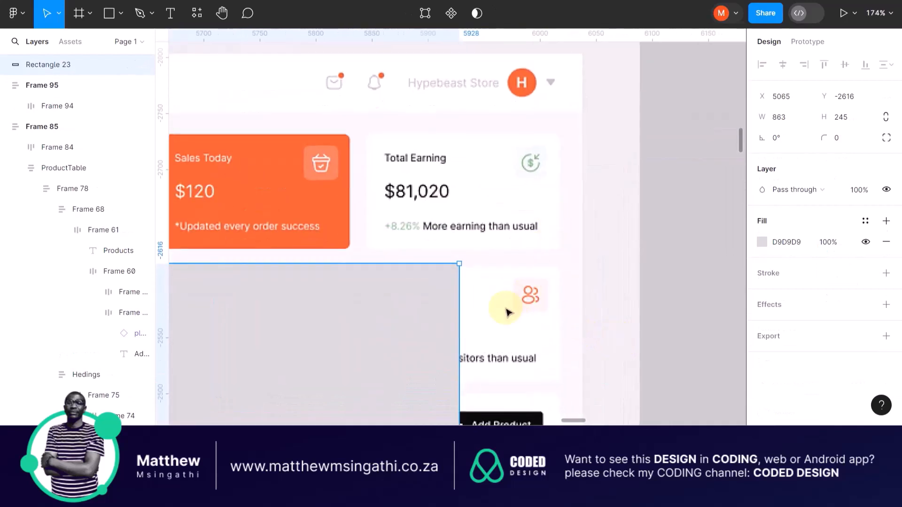
pyautogui.hscroll(-5, 545, 320)
pyautogui.scroll(-1, 545, 320)
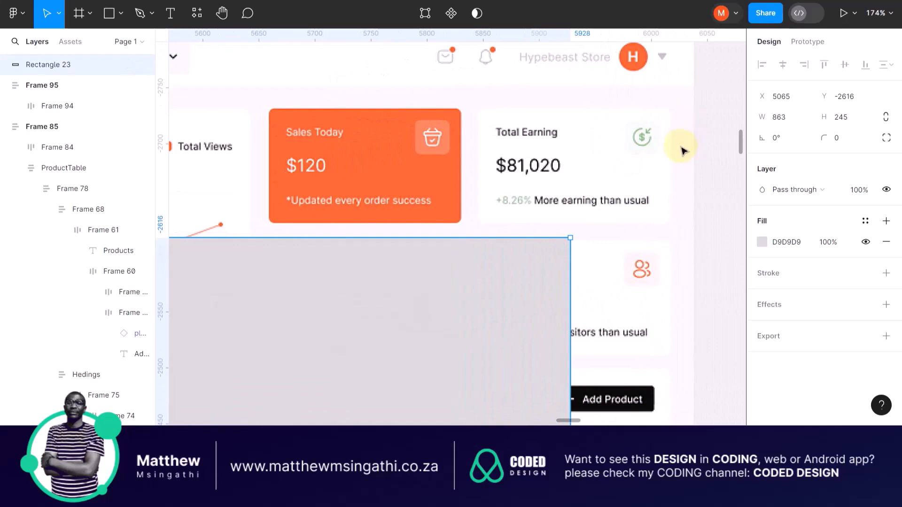
pyautogui.scroll(-10, 469, 196)
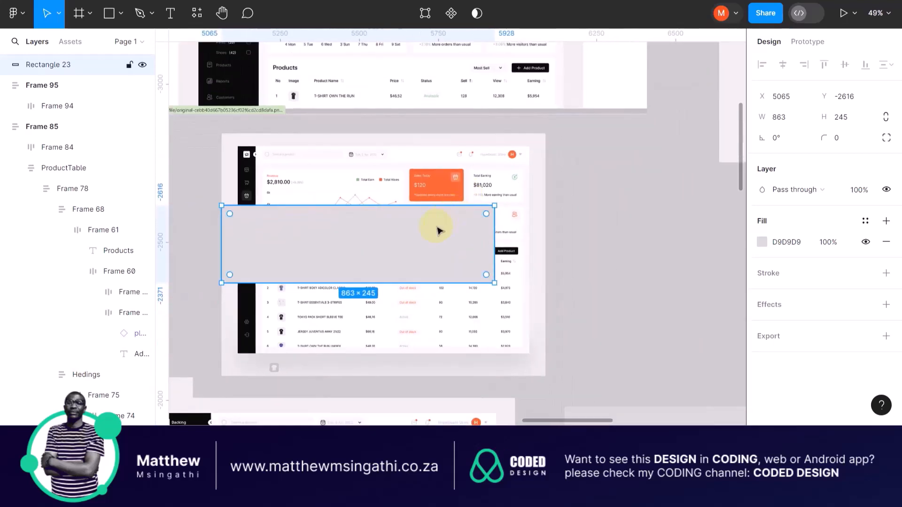
pyautogui.moveTo(436, 230); pyautogui.dragTo(422, 355)
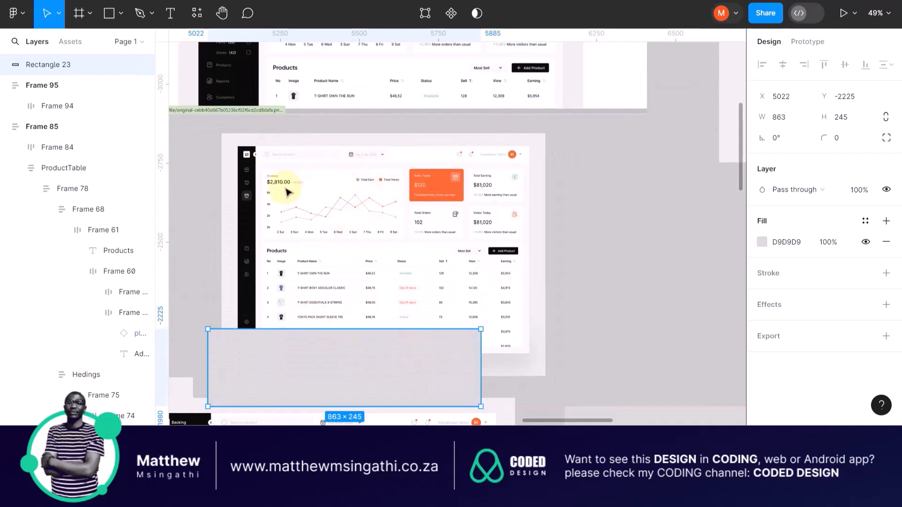
# Move the grey rectangle off the reference dashboard into the empty canvas area beside it, at about X 6149, Y -2531.
pyautogui.scroll(5, 413, 188)
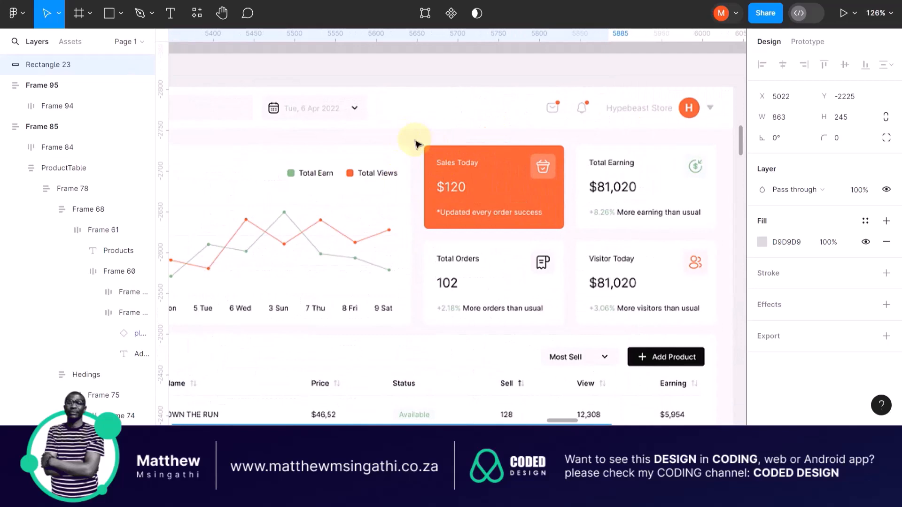
pyautogui.scroll(-5, 415, 143)
pyautogui.hscroll(6, 545, 174)
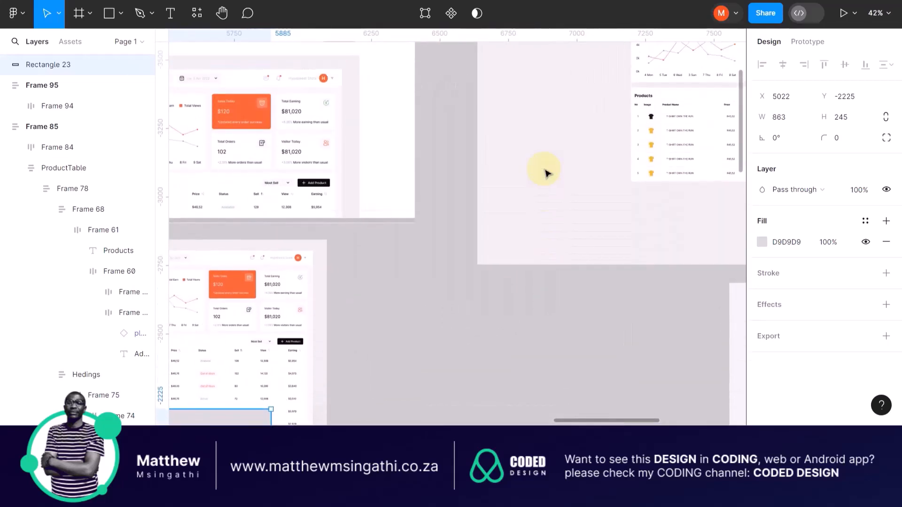
pyautogui.scroll(-3, 545, 174)
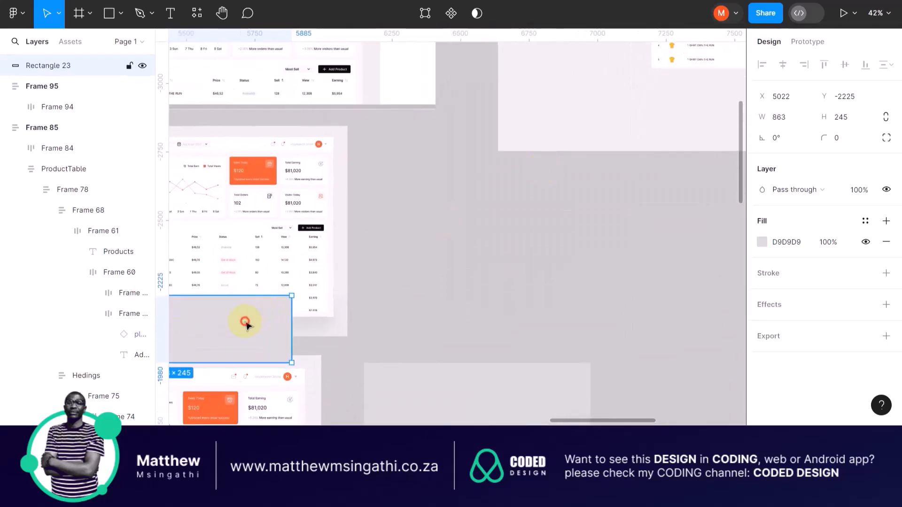
pyautogui.moveTo(244, 323); pyautogui.dragTo(562, 238)
# Set Frame 85, which holds the chart, cards and products table, to the grey rectangle's width of 863.
pyautogui.hscroll(5, 562, 237)
pyautogui.scroll(5, 562, 242)
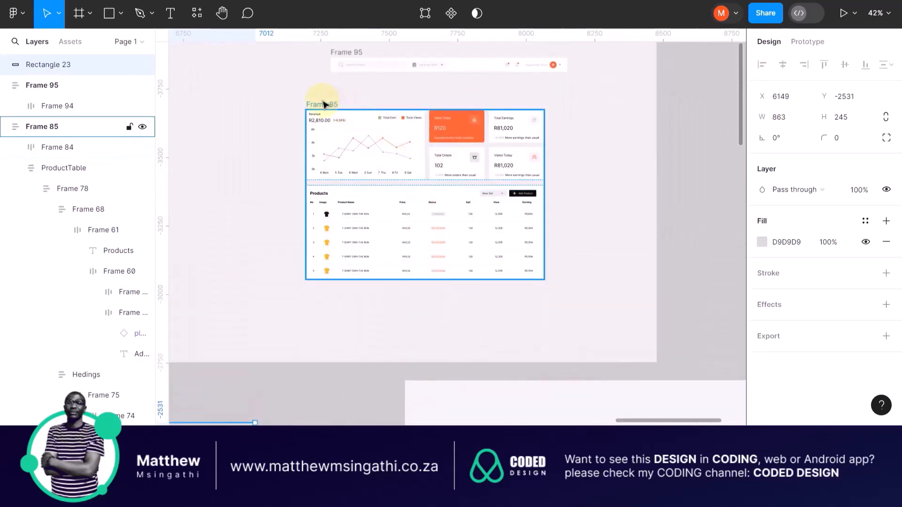
pyautogui.click(323, 104)
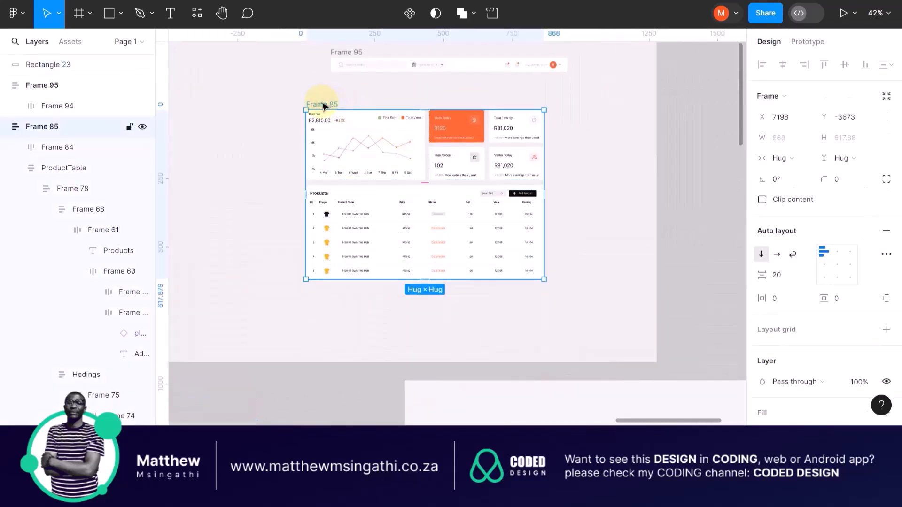
pyautogui.hscroll(-5, 322, 141)
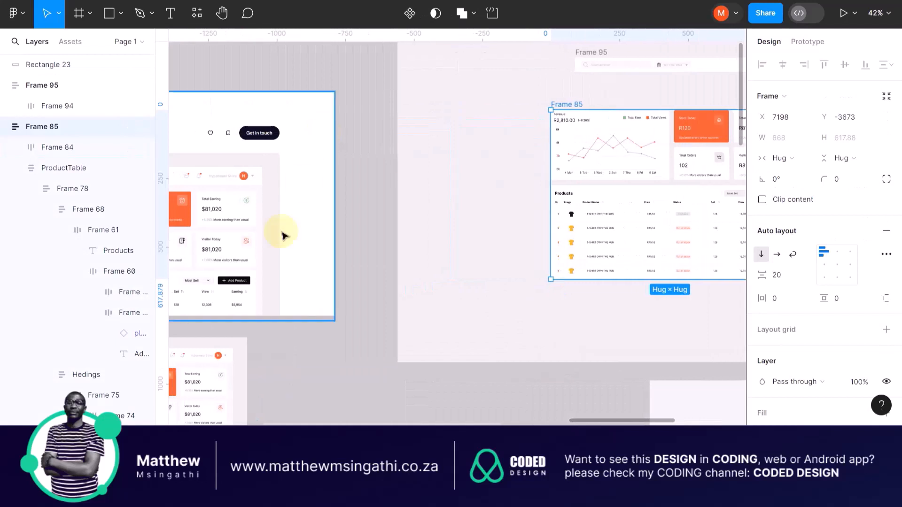
pyautogui.scroll(-3, 397, 355)
pyautogui.click(387, 314)
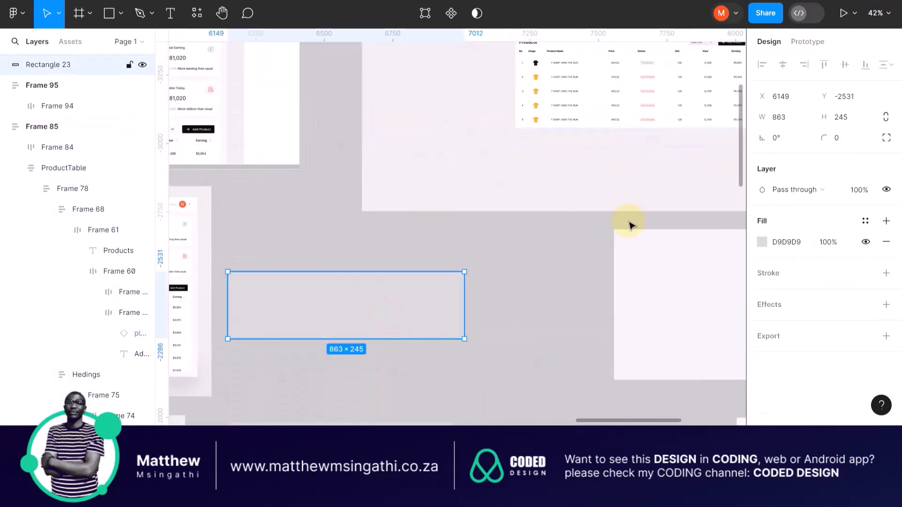
pyautogui.click(791, 121)
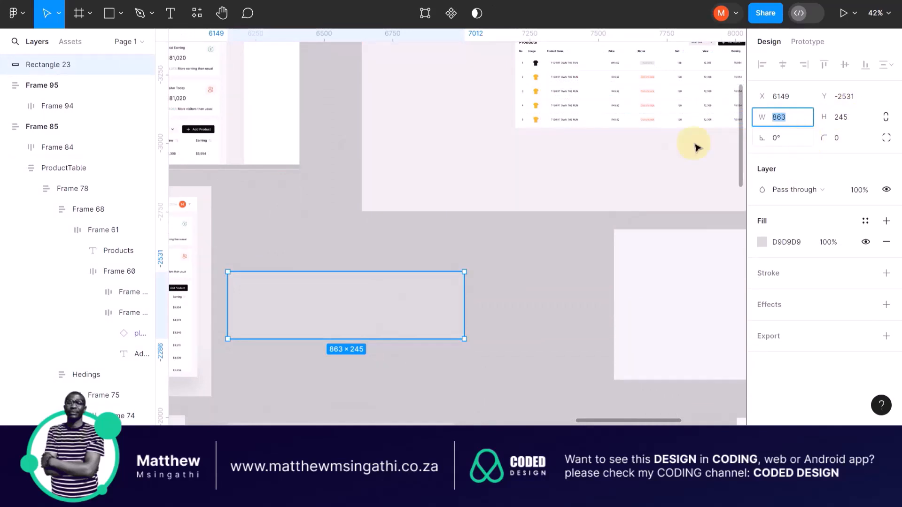
pyautogui.scroll(4, 587, 146)
pyautogui.hscroll(3, 536, 144)
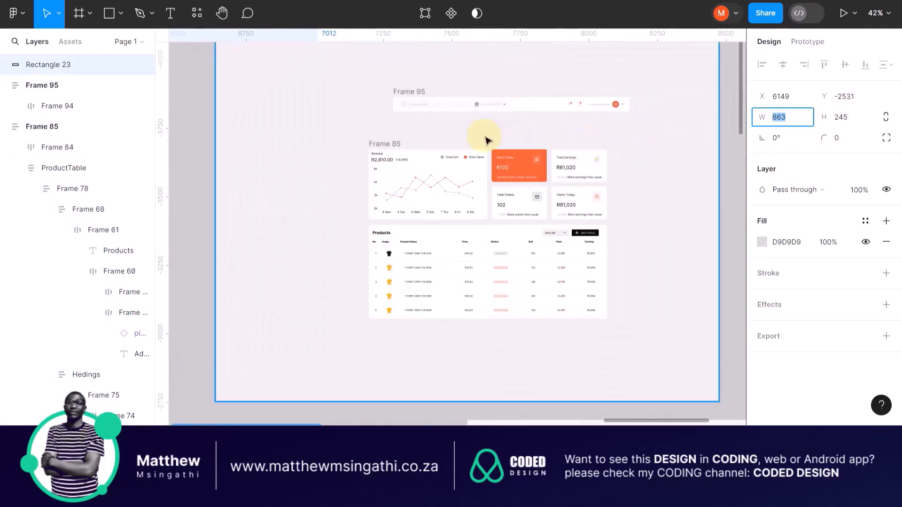
pyautogui.click(398, 147)
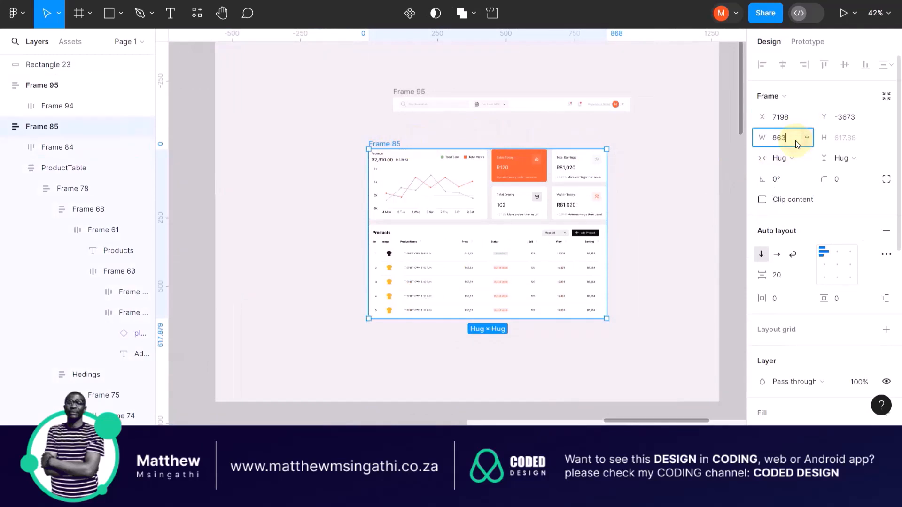
pyautogui.write('863')
pyautogui.press('Return')
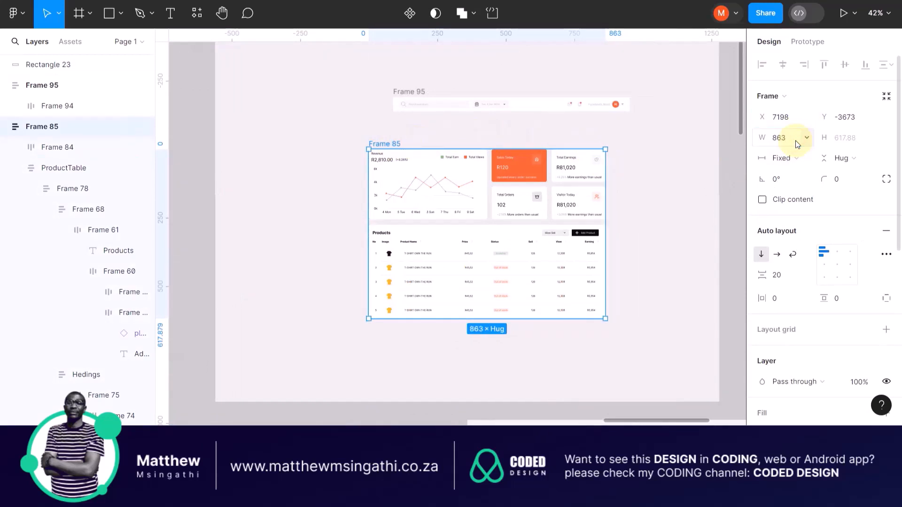
# Widen Frame 85 to about 927 and center its auto layout contents.
pyautogui.scroll(5, 560, 211)
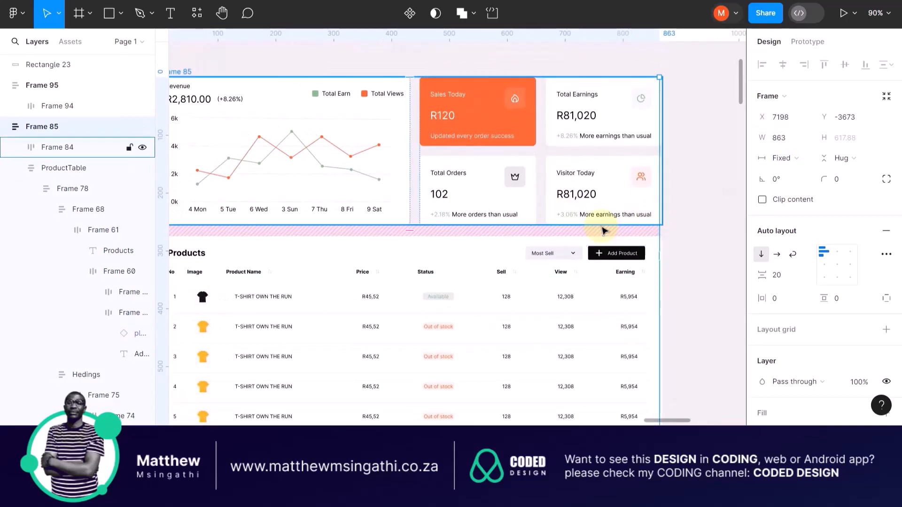
pyautogui.scroll(-5, 605, 231)
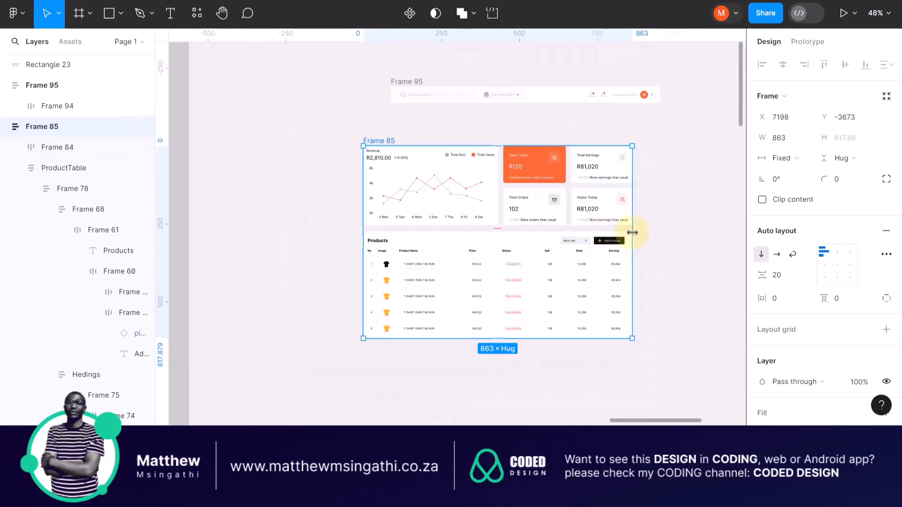
pyautogui.moveTo(632, 233); pyautogui.dragTo(652, 233)
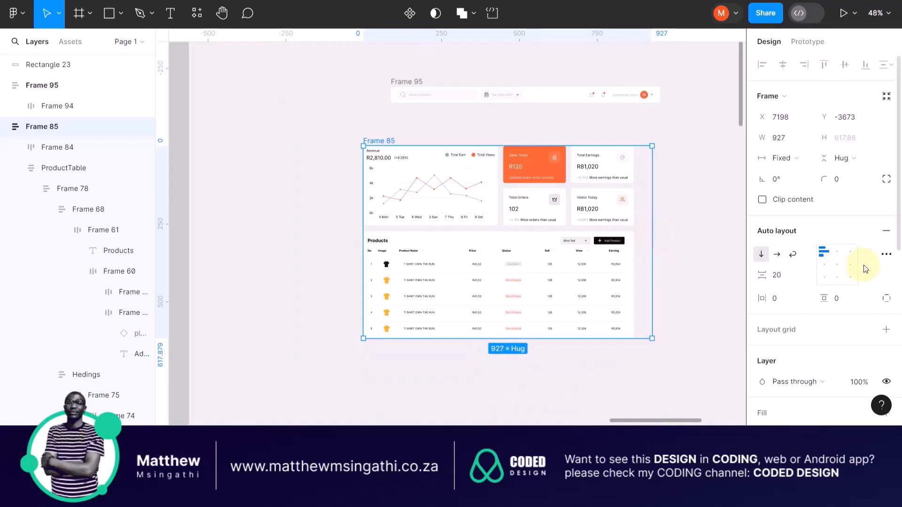
pyautogui.click(837, 266)
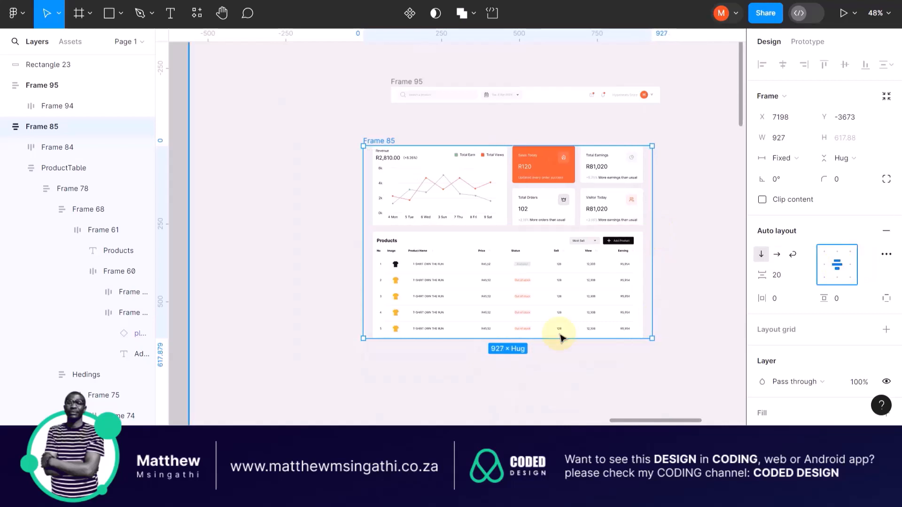
# Resize Frame 85 to about 952 × 685 so there is space around the cards and the product table.
pyautogui.moveTo(540, 338); pyautogui.dragTo(552, 360)
pyautogui.moveTo(655, 286); pyautogui.dragTo(661, 286)
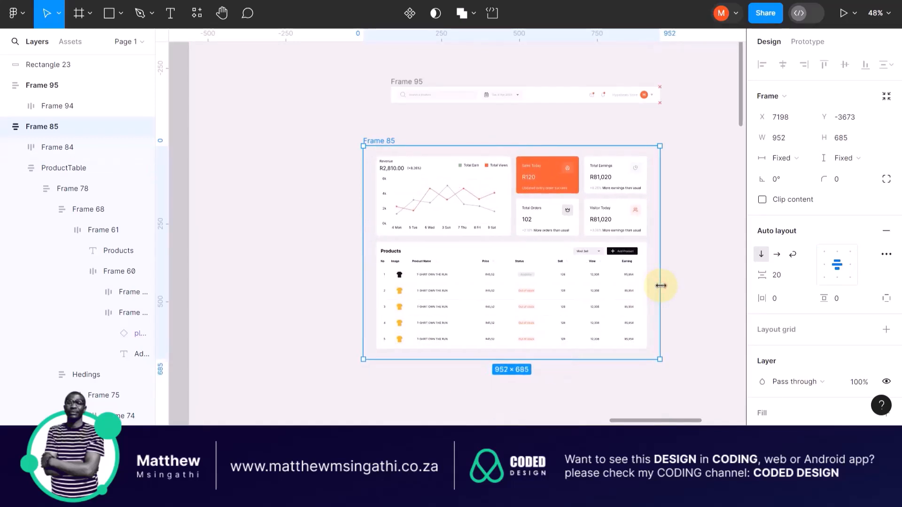
pyautogui.click(698, 232)
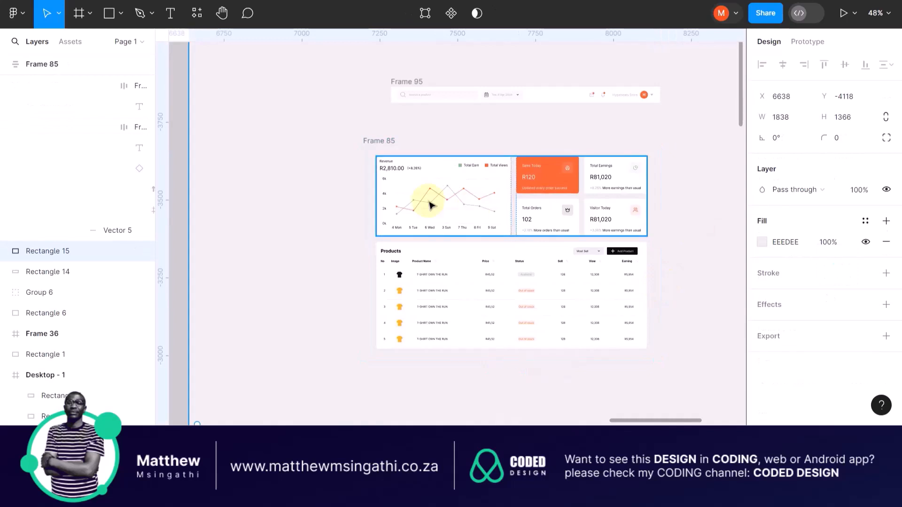
# Examine the reference dashboard designs to see how wide the content area beside the sidebar is.
pyautogui.scroll(-5, 429, 201)
pyautogui.scroll(4, 324, 290)
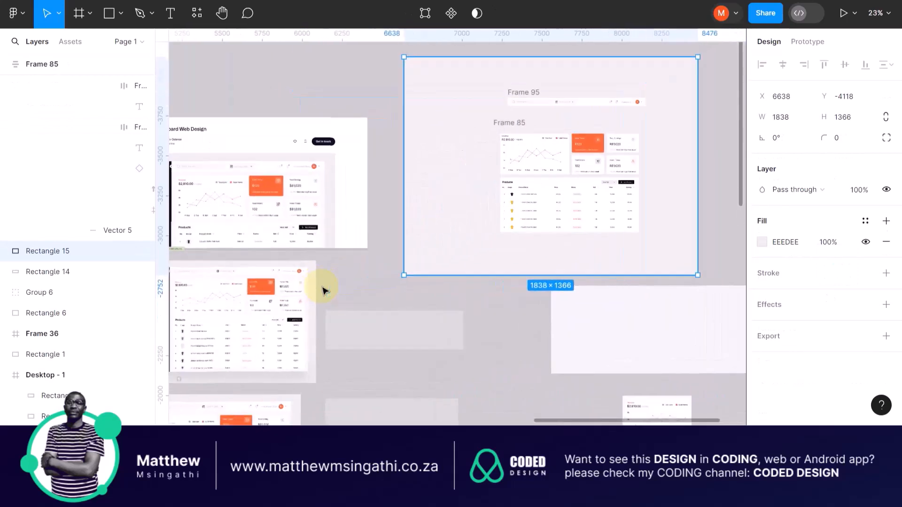
pyautogui.scroll(-10, 288, 308)
pyautogui.hscroll(-3, 288, 308)
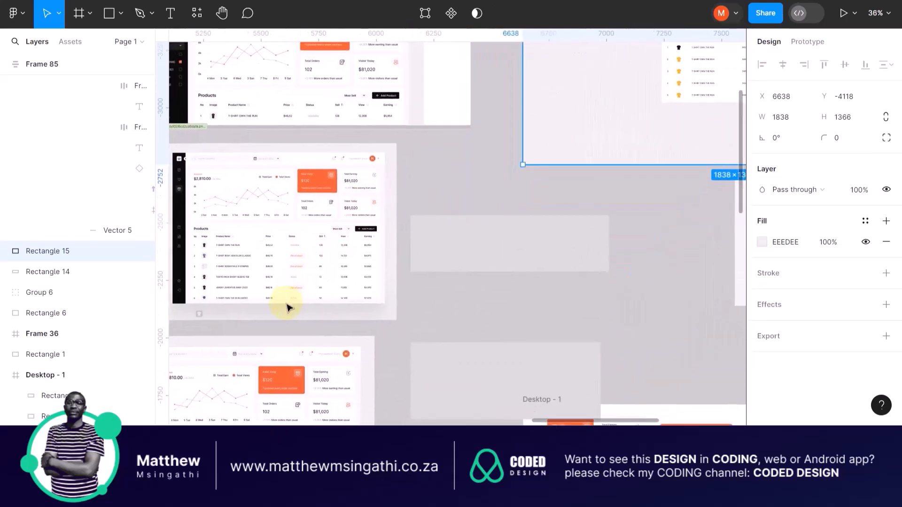
pyautogui.hscroll(-6, 288, 308)
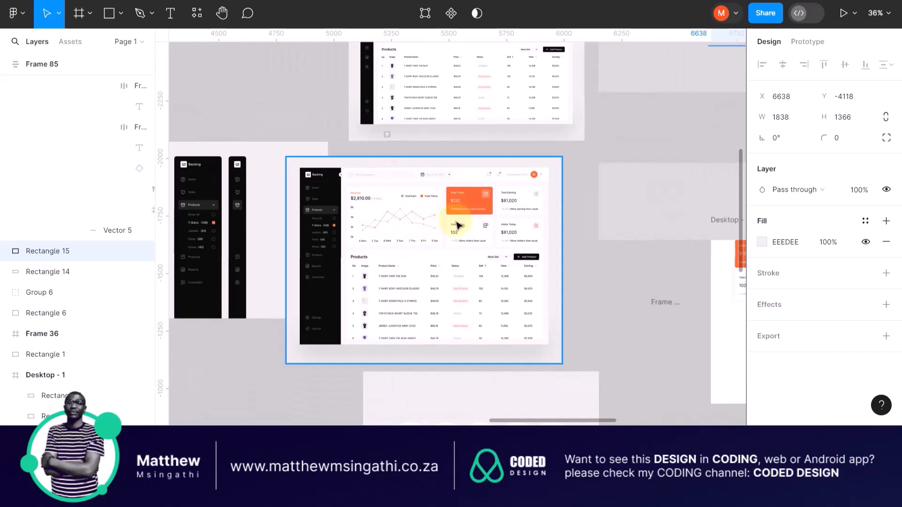
pyautogui.scroll(3, 457, 227)
pyautogui.hscroll(1, 457, 227)
pyautogui.scroll(3, 457, 227)
pyautogui.hscroll(1, 456, 227)
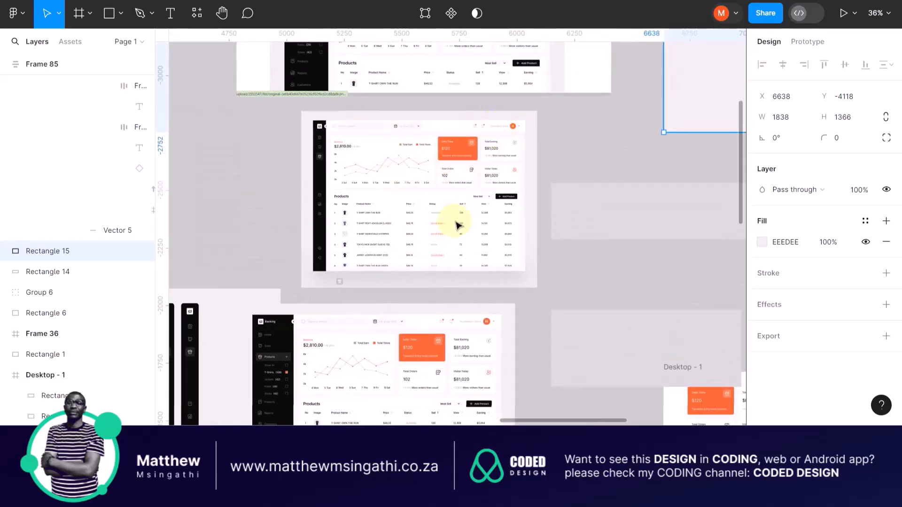
pyautogui.hscroll(2, 458, 226)
pyautogui.scroll(-5, 457, 226)
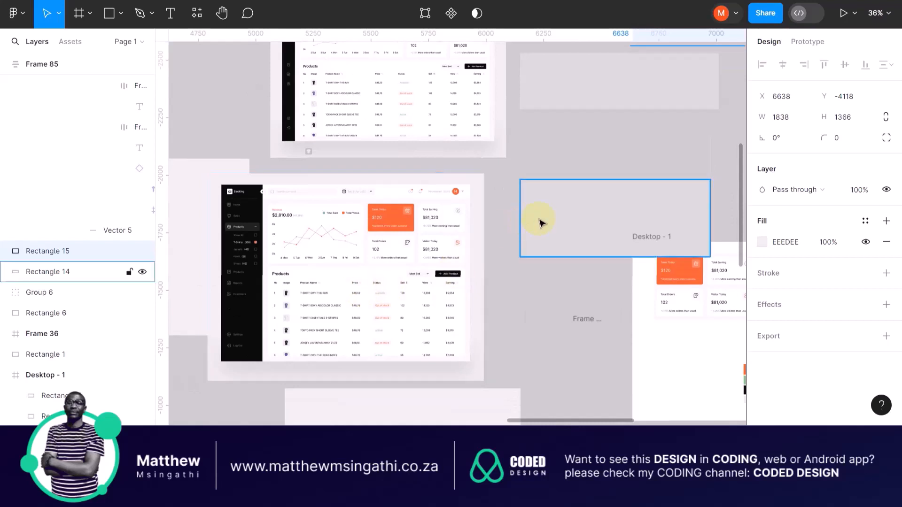
# Move grey Rectangle 14 onto the expanded-sidebar reference dashboard, with its left edge against the sidebar's right edge.
pyautogui.moveTo(540, 221); pyautogui.dragTo(282, 311)
pyautogui.scroll(5, 282, 310)
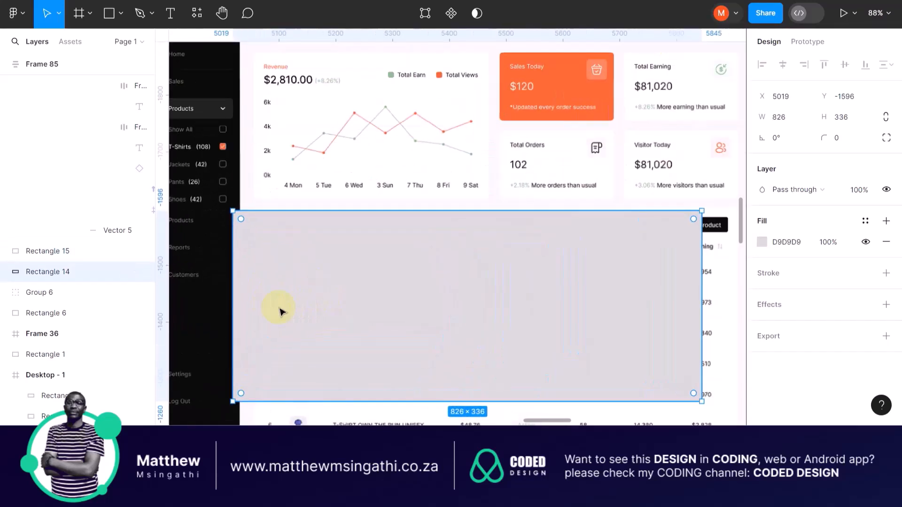
pyautogui.scroll(3, 272, 236)
pyautogui.scroll(1, 272, 234)
pyautogui.moveTo(271, 251); pyautogui.dragTo(281, 205)
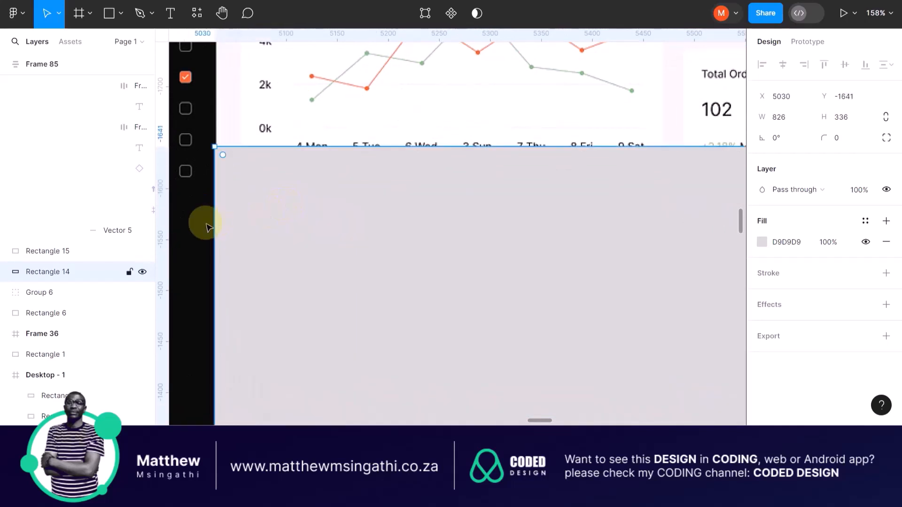
# Widen Rectangle 14 to about 902 so it spans the reference's content area, and select its width value.
pyautogui.hscroll(1, 205, 224)
pyautogui.hscroll(-1, 205, 223)
pyautogui.hscroll(1, 205, 228)
pyautogui.scroll(-5, 201, 222)
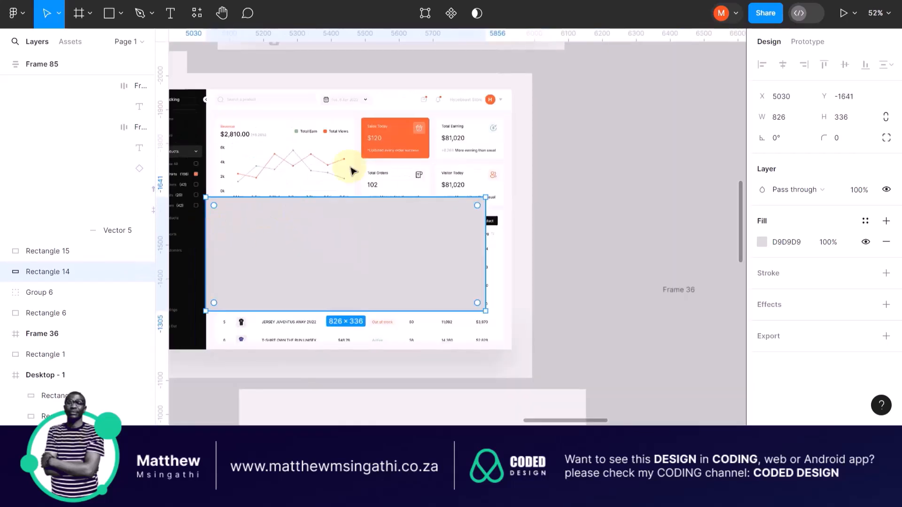
pyautogui.scroll(4, 485, 213)
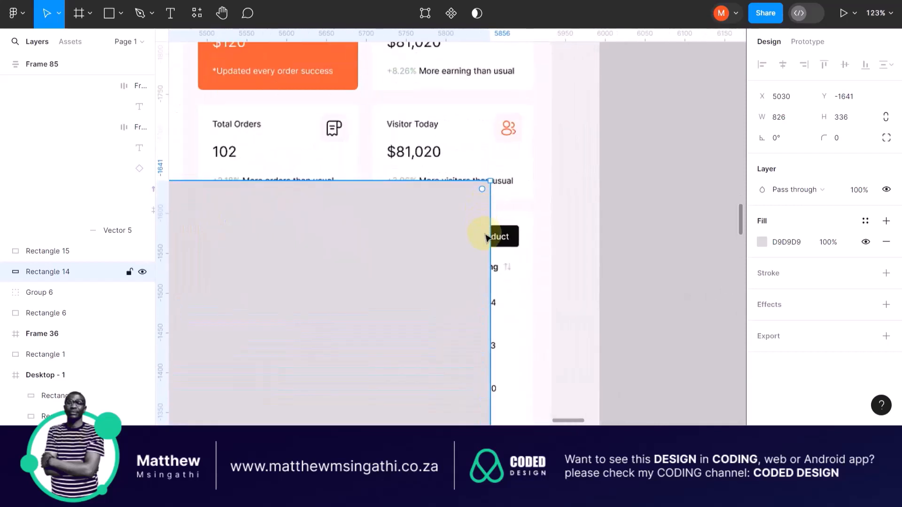
pyautogui.moveTo(486, 236); pyautogui.dragTo(551, 251)
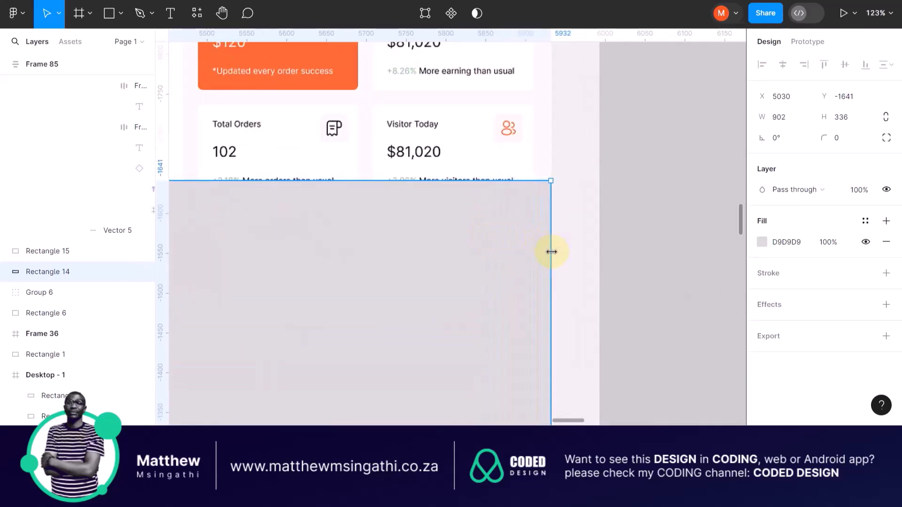
pyautogui.click(796, 122)
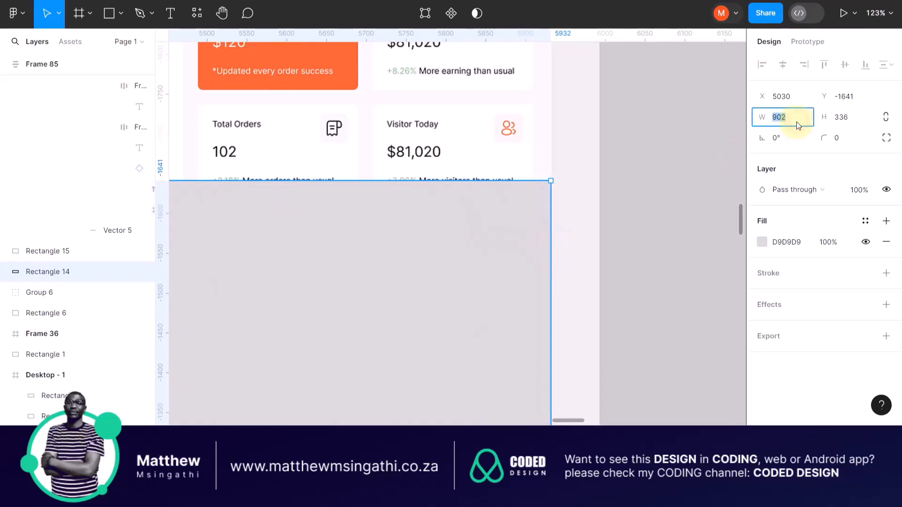
# Set the width of Frame 85 to 902.
pyautogui.scroll(-10, 553, 226)
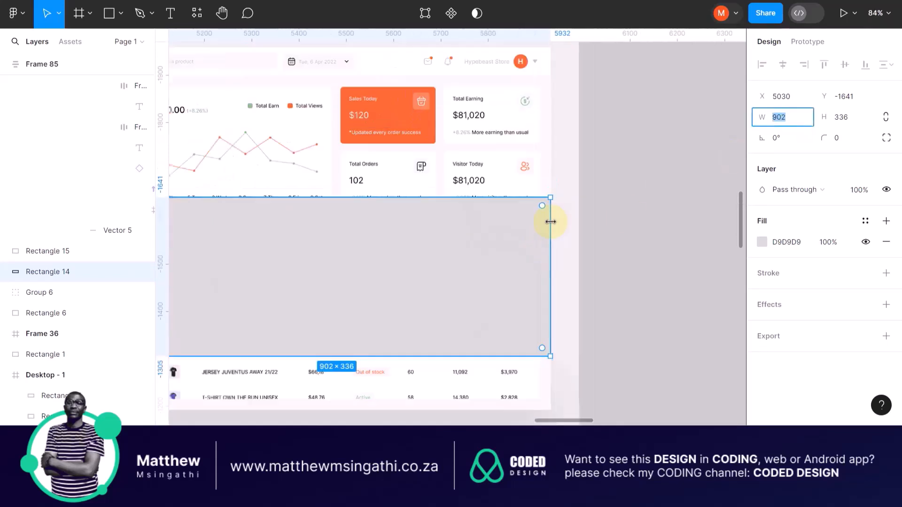
pyautogui.scroll(3, 464, 224)
pyautogui.hscroll(8, 467, 221)
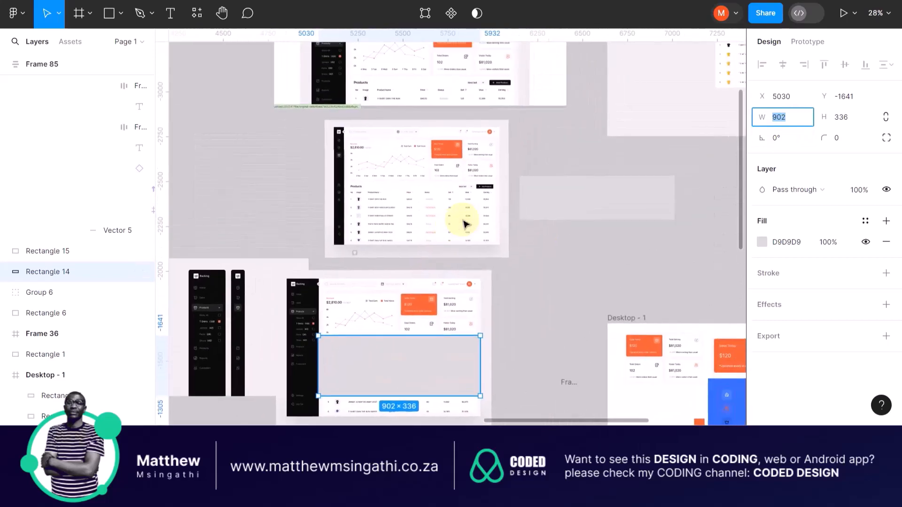
pyautogui.scroll(3, 548, 202)
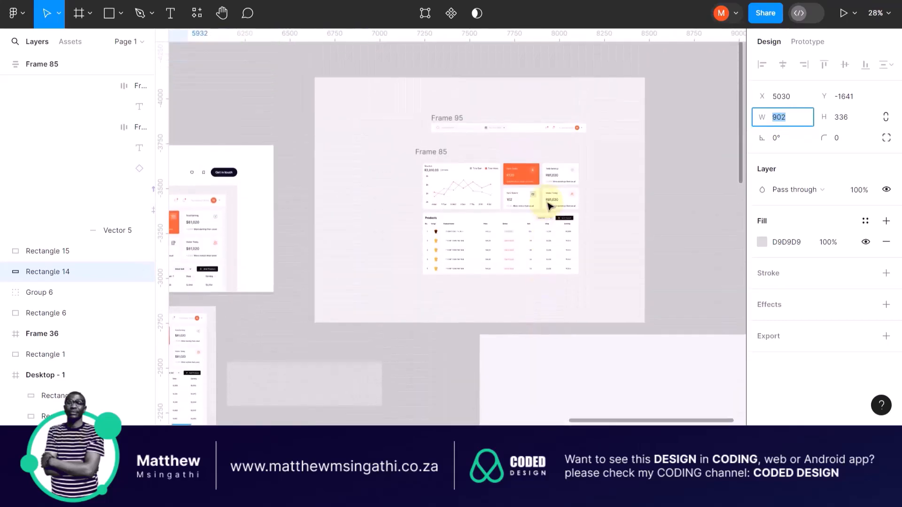
pyautogui.scroll(4, 545, 201)
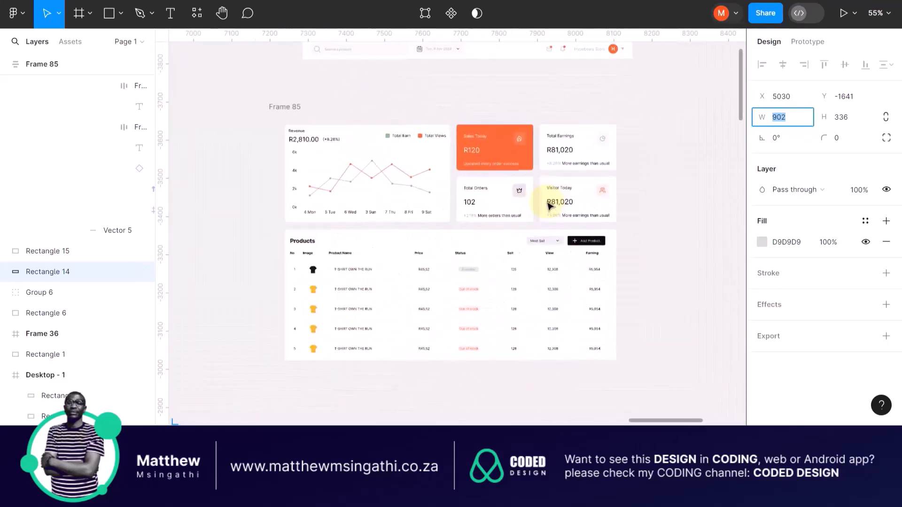
pyautogui.click(288, 107)
pyautogui.click(795, 138)
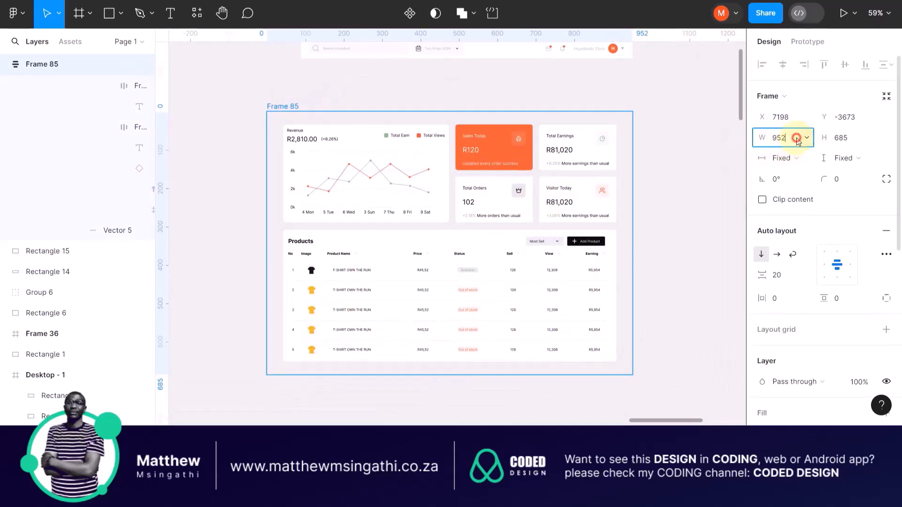
pyautogui.write('902')
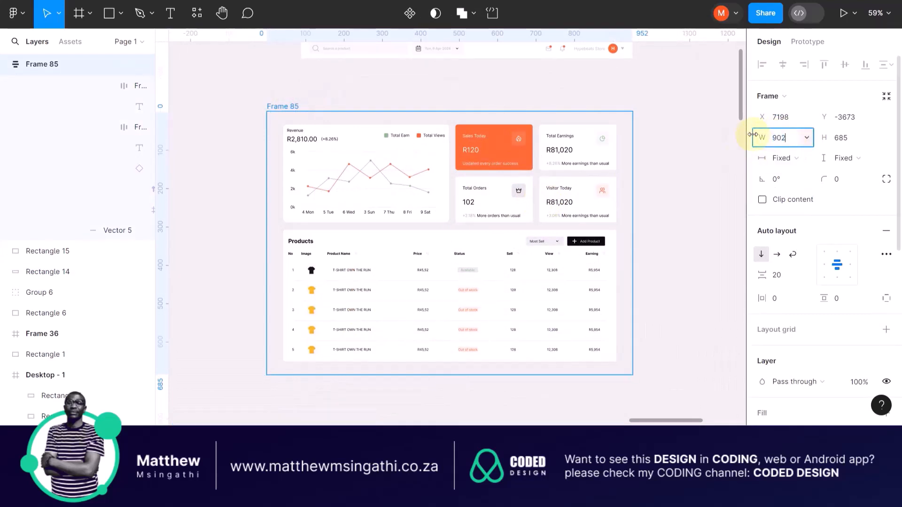
pyautogui.press('Return')
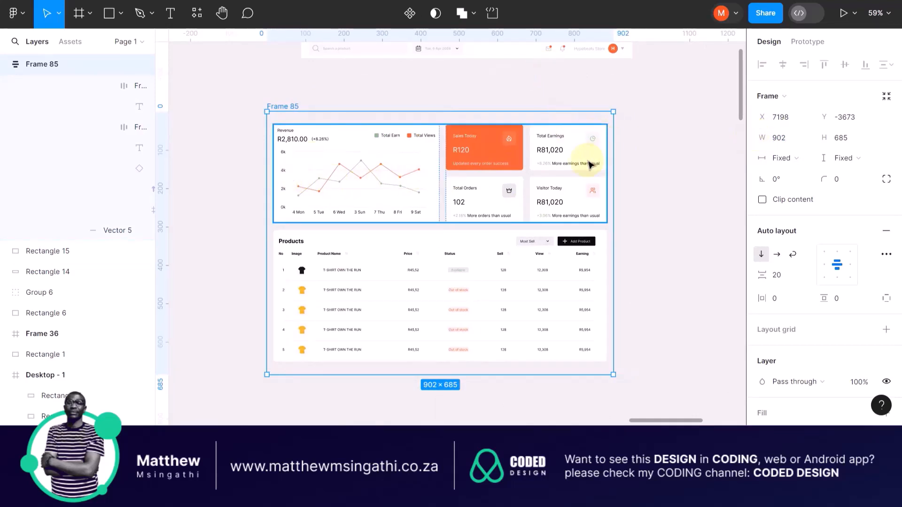
# Examine the header bars of the reference dashboards, comparing the expanded-sidebar and collapsed-sidebar versions.
pyautogui.scroll(-3, 607, 167)
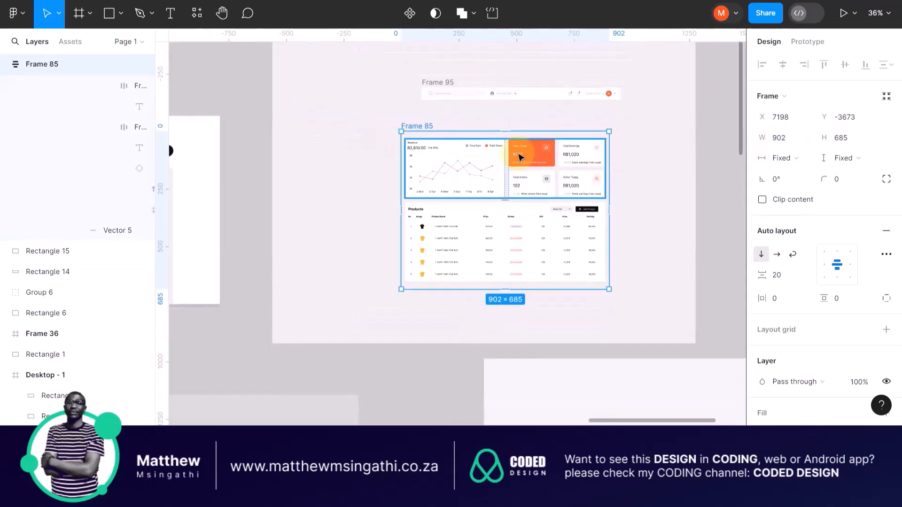
pyautogui.hscroll(-5, 520, 157)
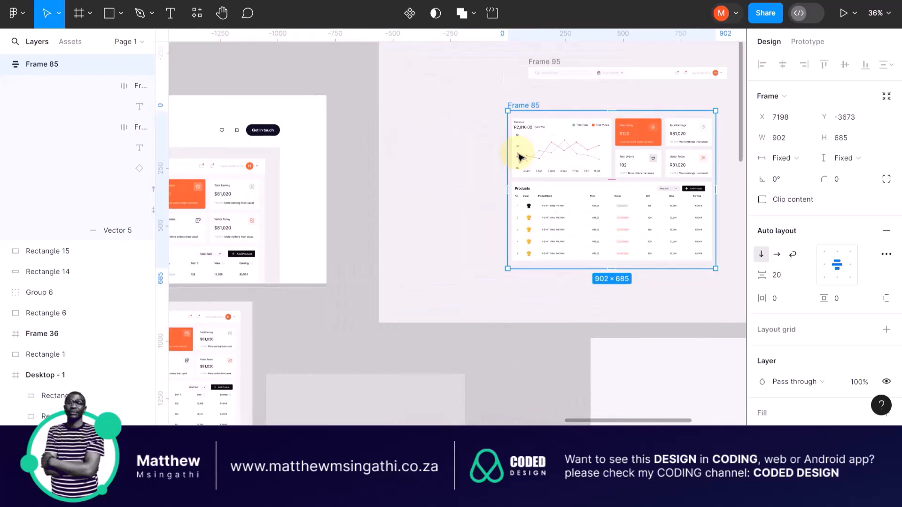
pyautogui.hscroll(-12, 520, 157)
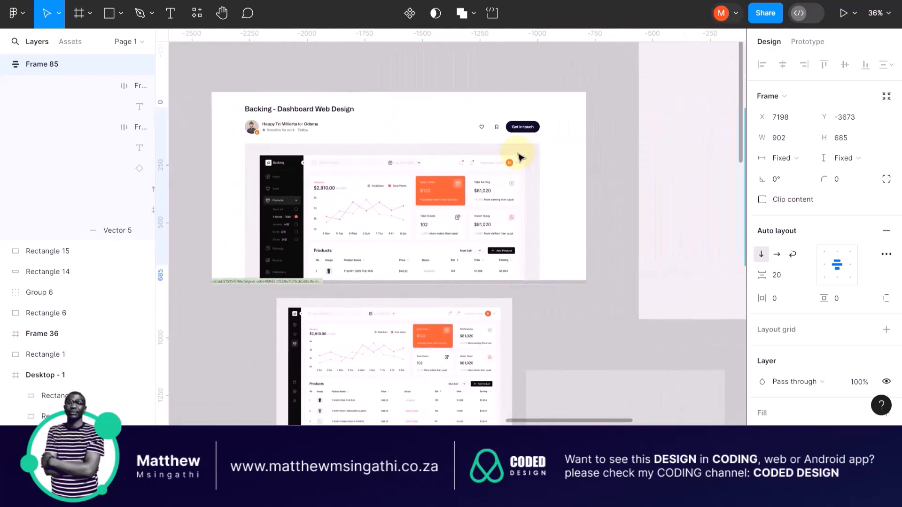
pyautogui.scroll(3, 378, 313)
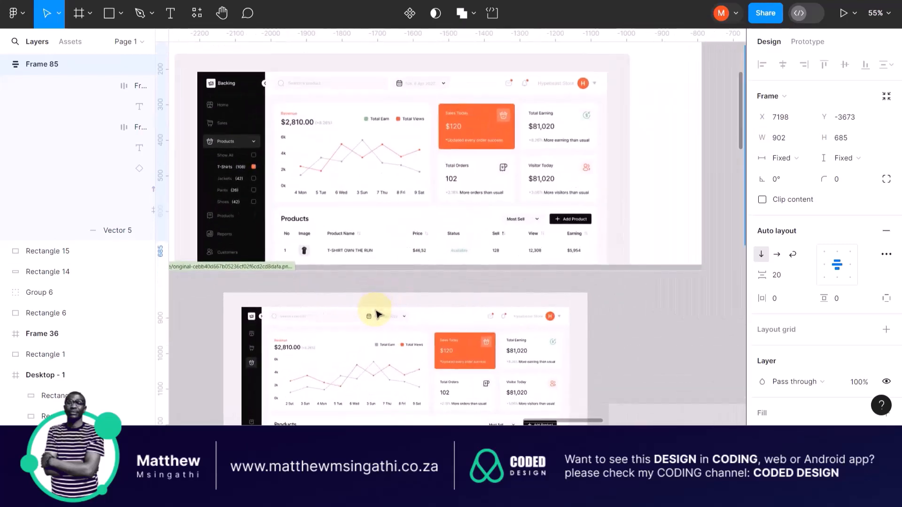
pyautogui.scroll(2, 375, 345)
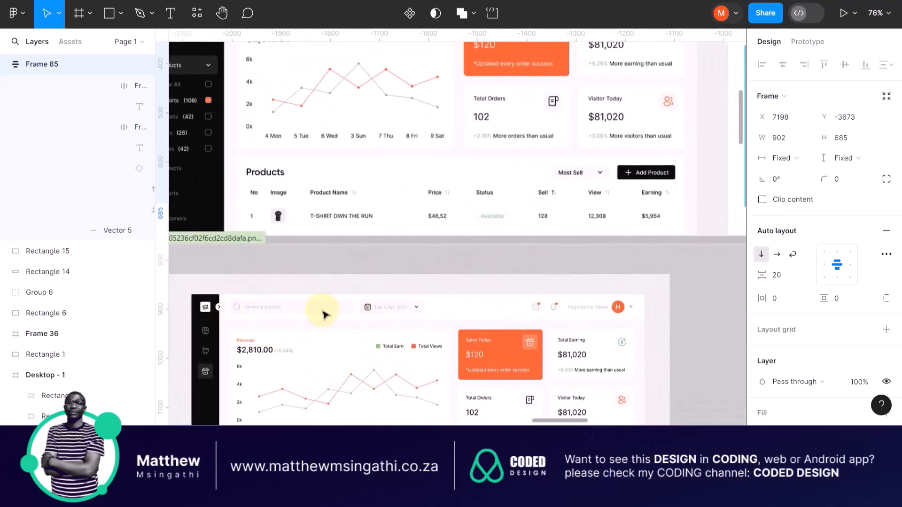
pyautogui.scroll(3, 324, 315)
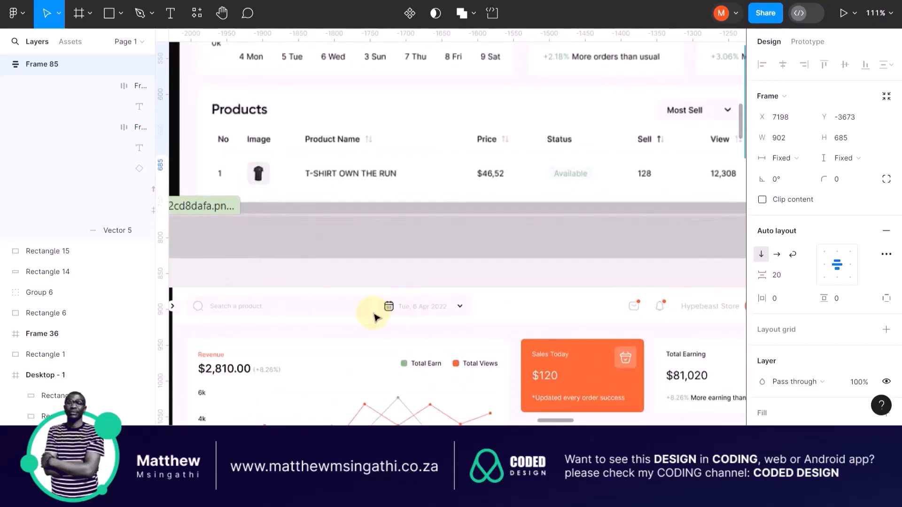
pyautogui.scroll(-3, 376, 317)
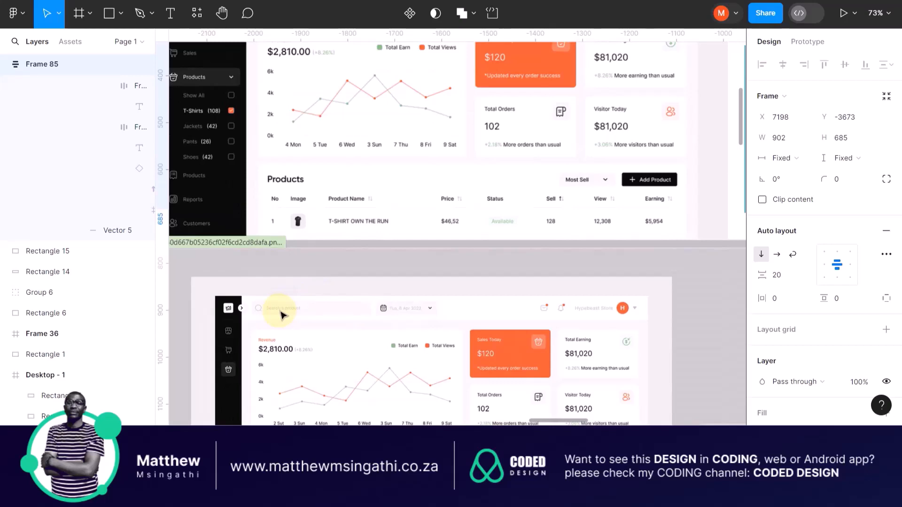
pyautogui.scroll(-5, 337, 301)
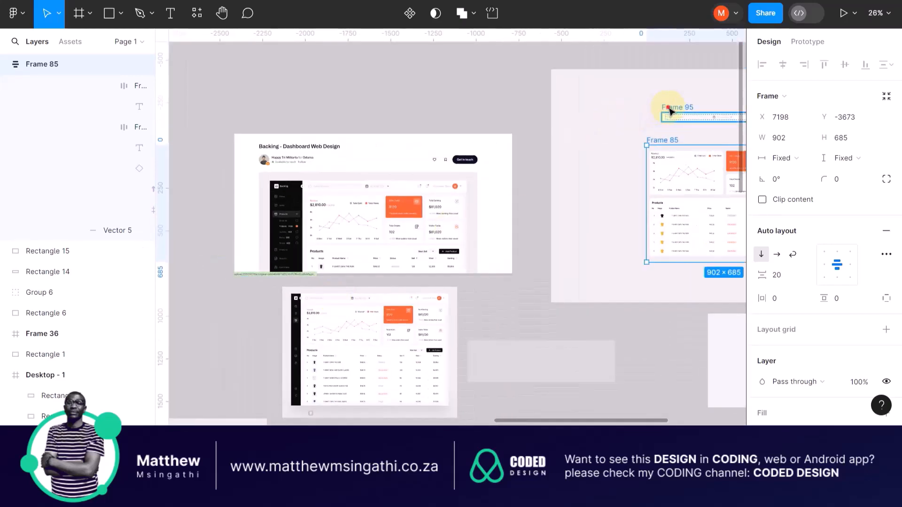
# Move header Frame 95 onto the collapsed-sidebar reference dashboard, just below its search bar.
pyautogui.moveTo(669, 111); pyautogui.dragTo(309, 307)
pyautogui.scroll(5, 308, 306)
pyautogui.scroll(3, 401, 322)
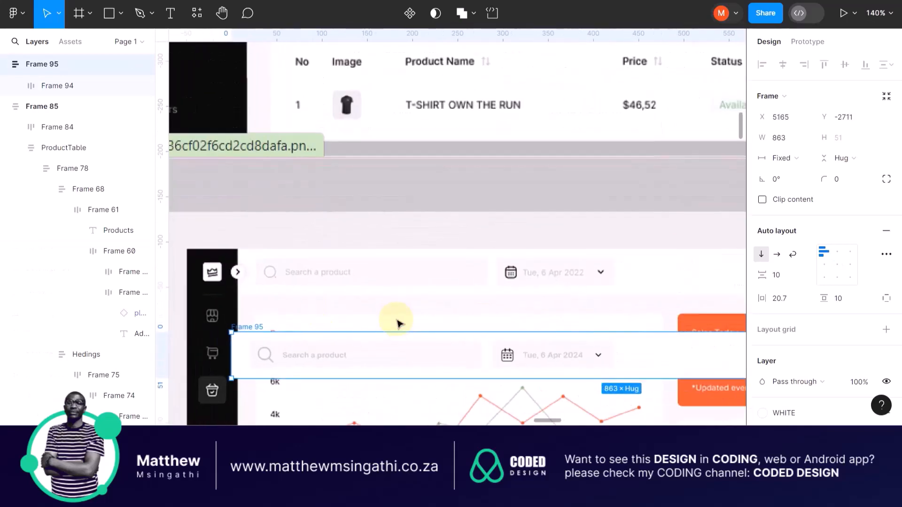
pyautogui.moveTo(249, 332); pyautogui.dragTo(274, 305)
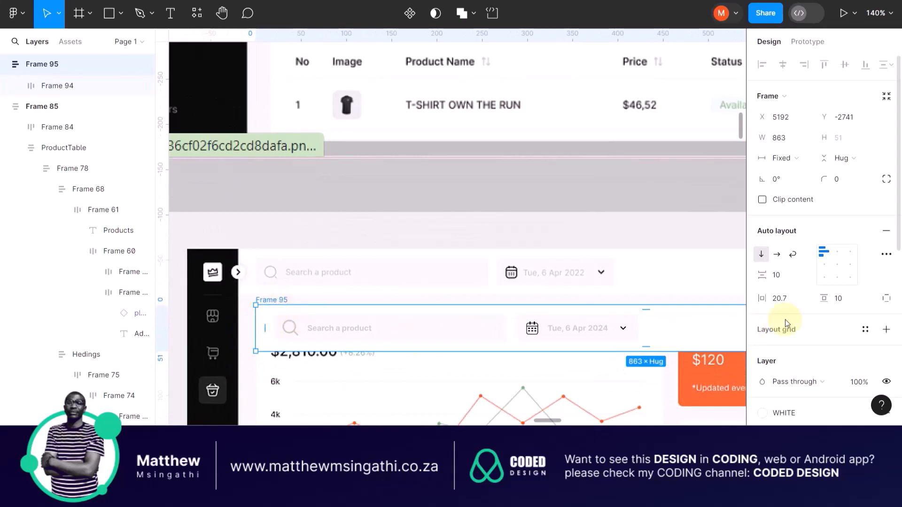
# Remove the WHITE fill from Frame 95 so the reference shows through.
pyautogui.scroll(-6, 785, 321)
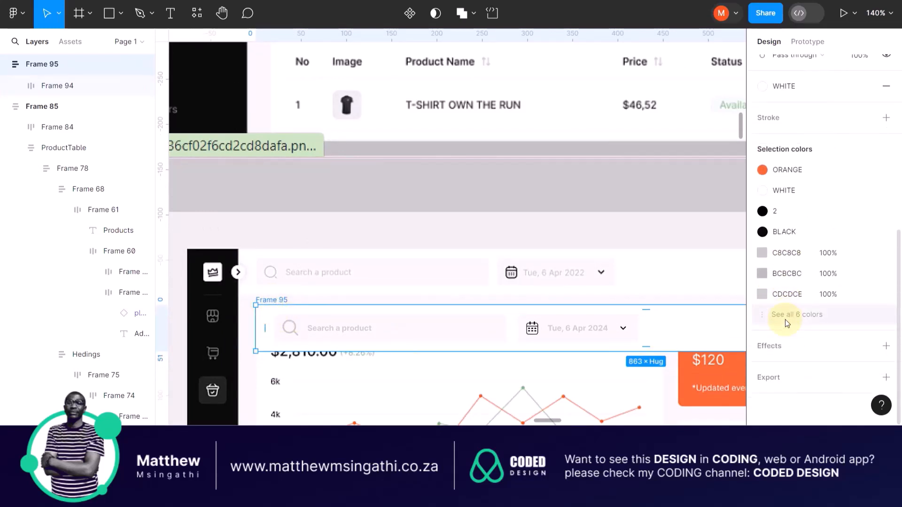
pyautogui.scroll(1, 791, 188)
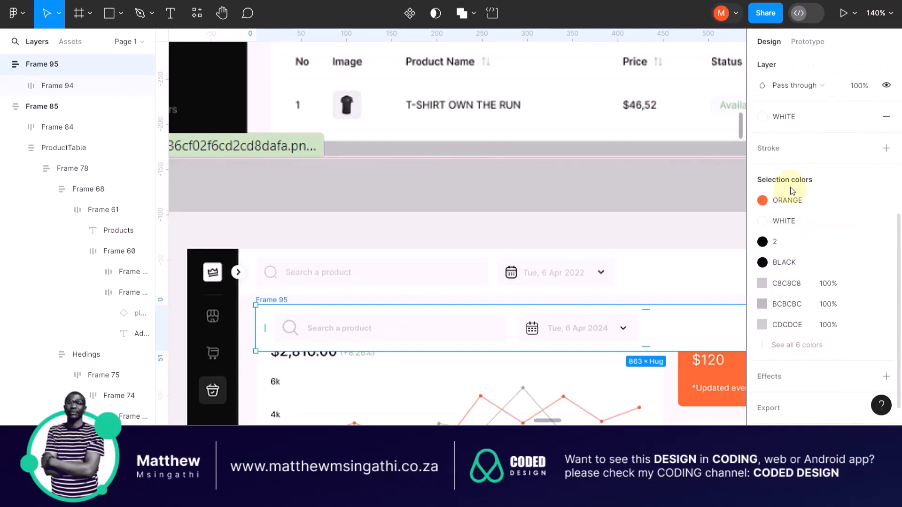
pyautogui.click(887, 117)
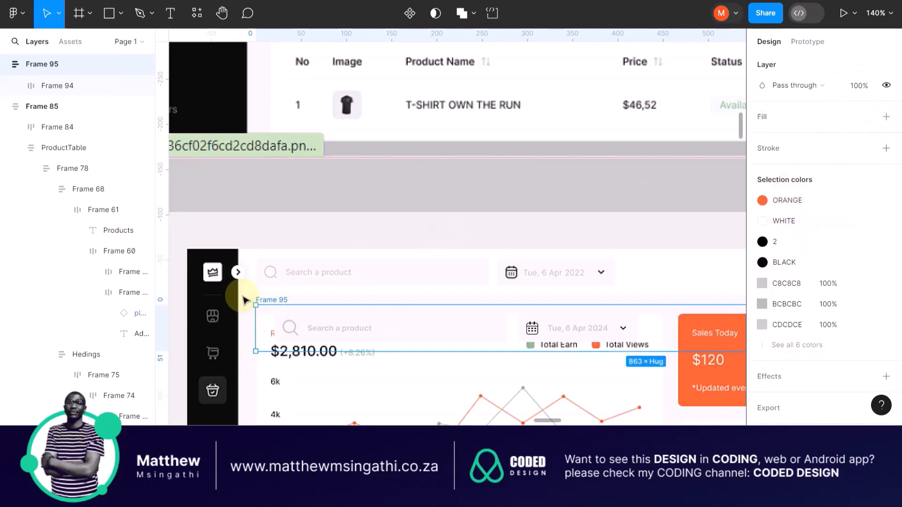
# Align Frame 95 over the reference's header bar, starting at the sidebar's edge, and check its right end.
pyautogui.scroll(5, 244, 301)
pyautogui.moveTo(283, 312); pyautogui.dragTo(253, 214)
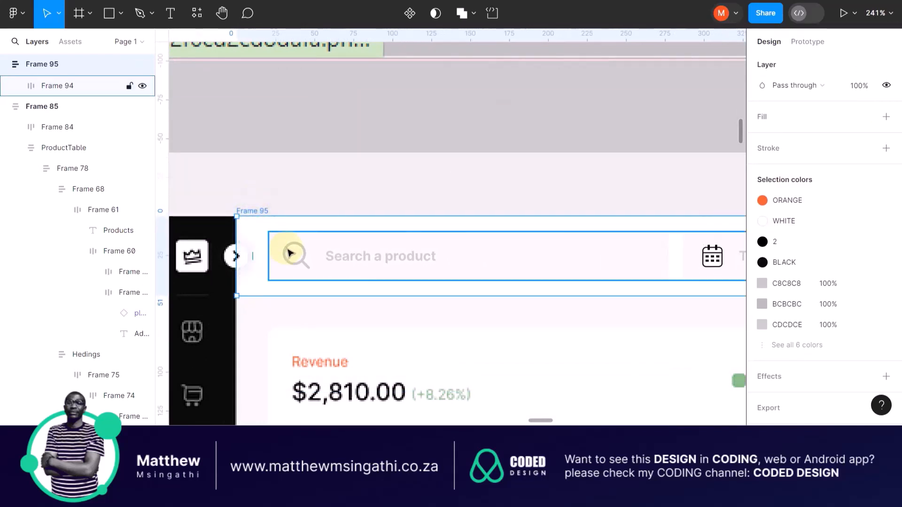
pyautogui.hscroll(6, 292, 252)
pyautogui.click(429, 260)
pyautogui.hscroll(12, 429, 259)
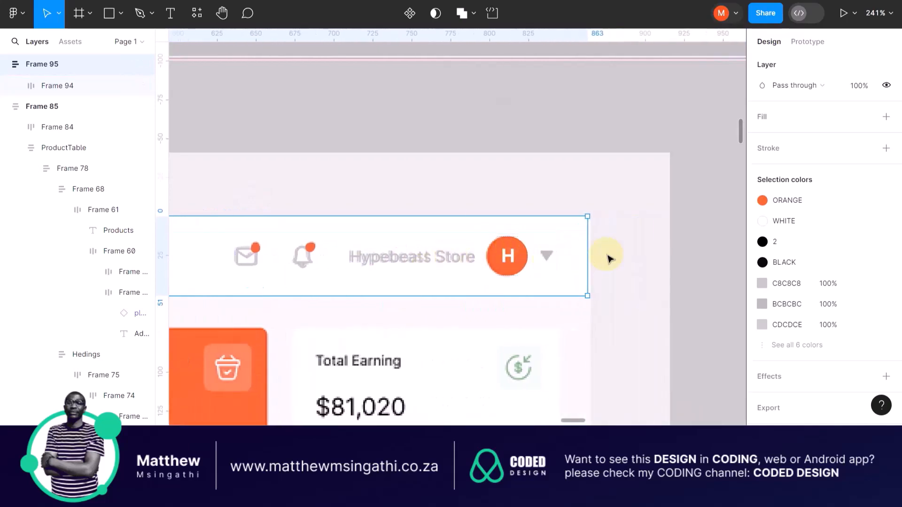
# Move Frame 95 onto the expanded-sidebar reference dashboard, aligning it over the header bar from the sidebar's edge.
pyautogui.scroll(-10, 588, 253)
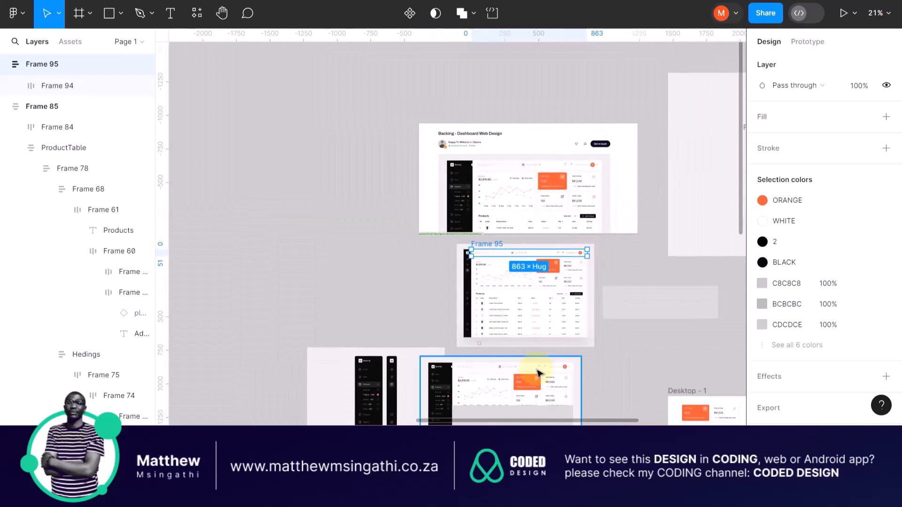
pyautogui.scroll(-2, 538, 374)
pyautogui.scroll(-3, 539, 373)
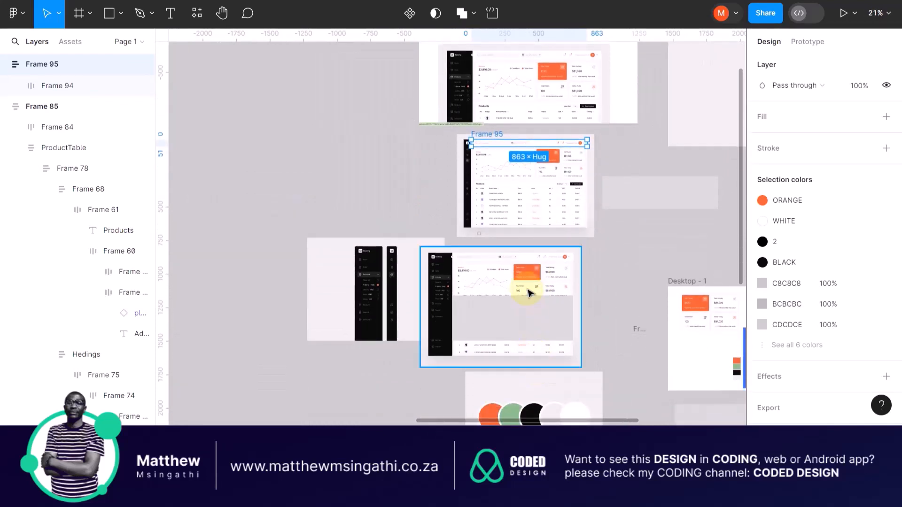
pyautogui.scroll(1, 525, 288)
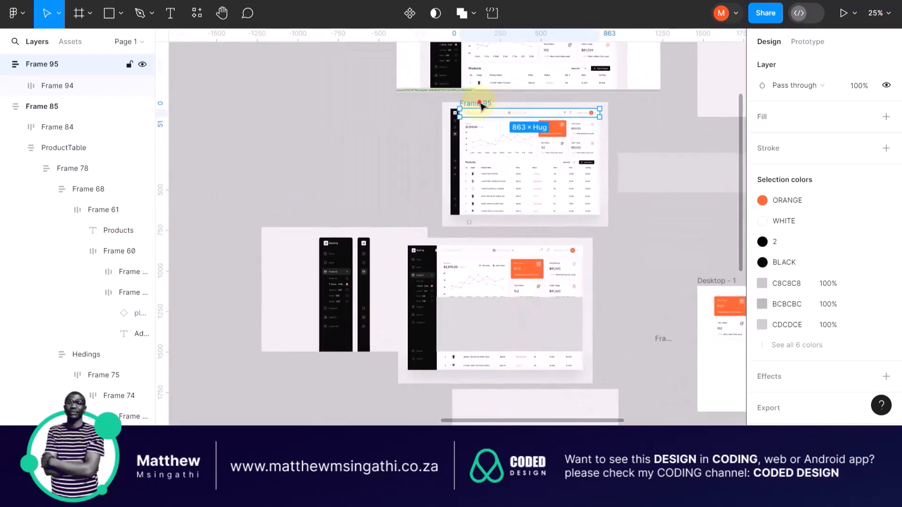
pyautogui.moveTo(480, 105); pyautogui.dragTo(455, 258)
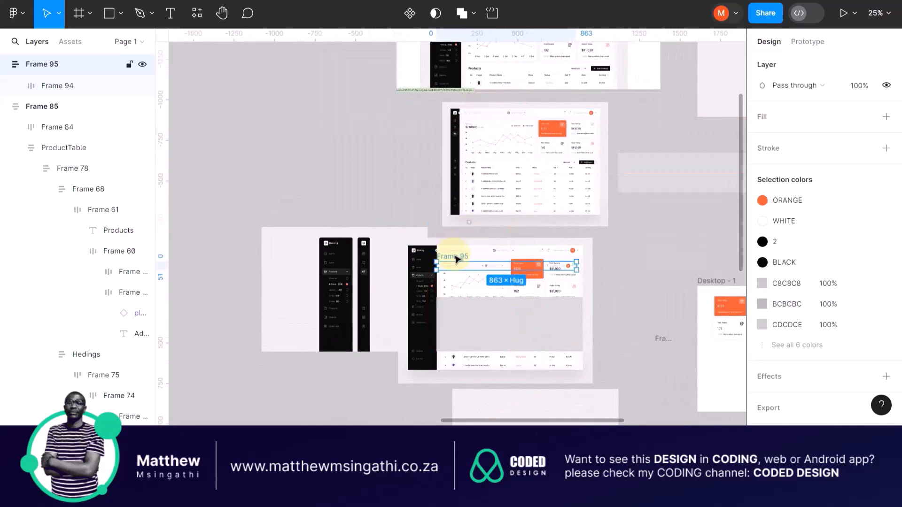
pyautogui.scroll(10, 458, 257)
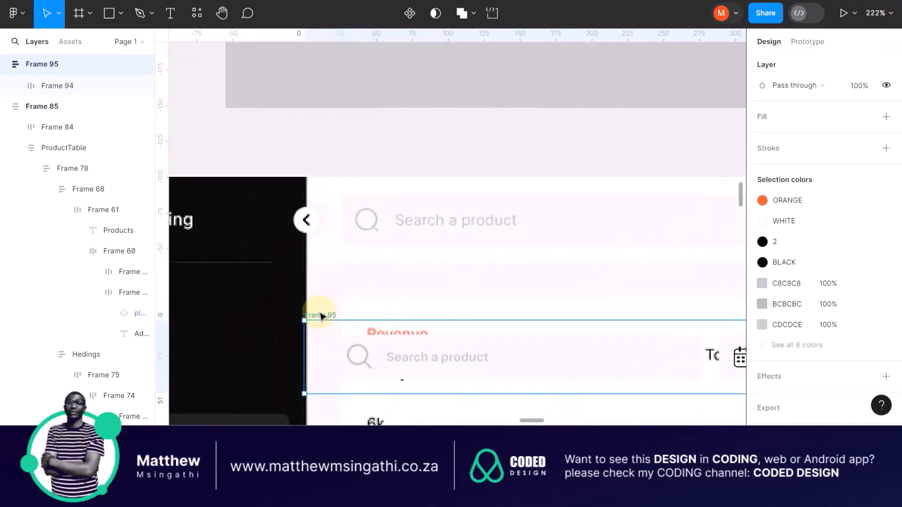
pyautogui.moveTo(329, 319); pyautogui.dragTo(332, 199)
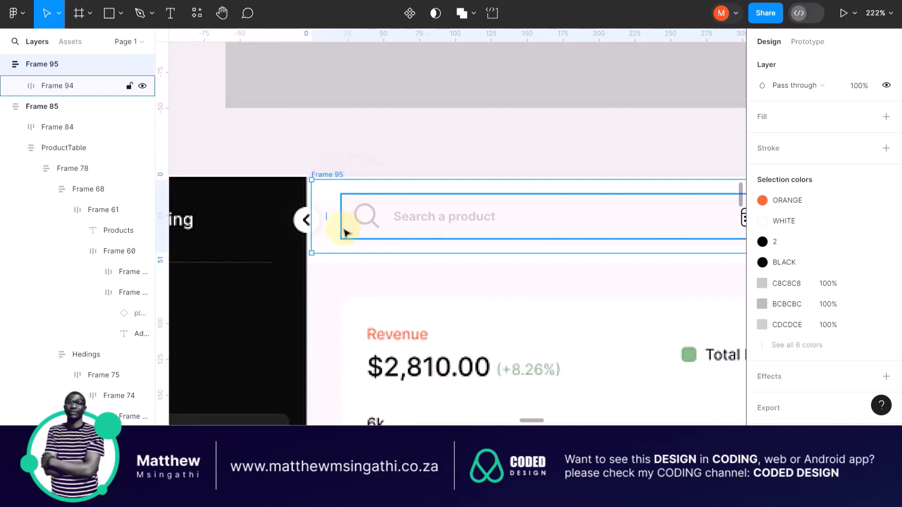
# Widen Frame 95 to 898 so it reaches the far end of the reference's header bar.
pyautogui.hscroll(6, 366, 247)
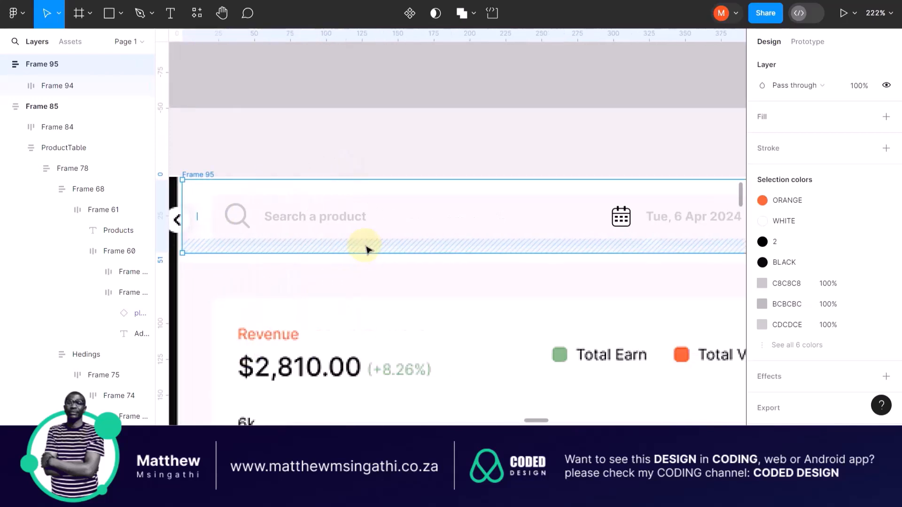
pyautogui.hscroll(5, 366, 250)
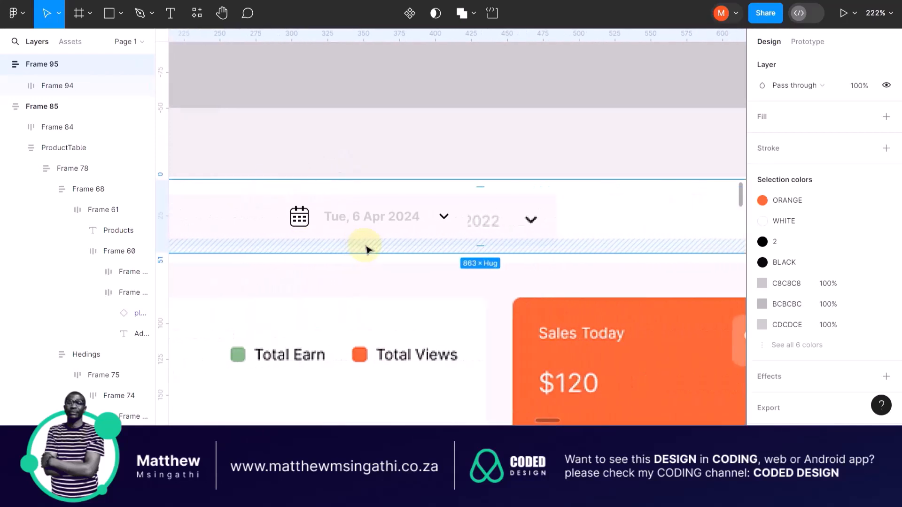
pyautogui.hscroll(5, 366, 249)
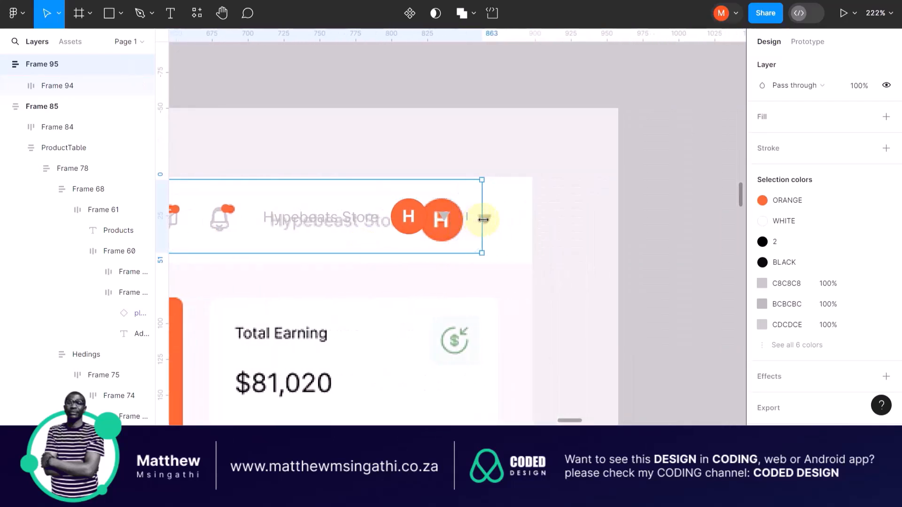
pyautogui.moveTo(483, 219); pyautogui.dragTo(523, 221)
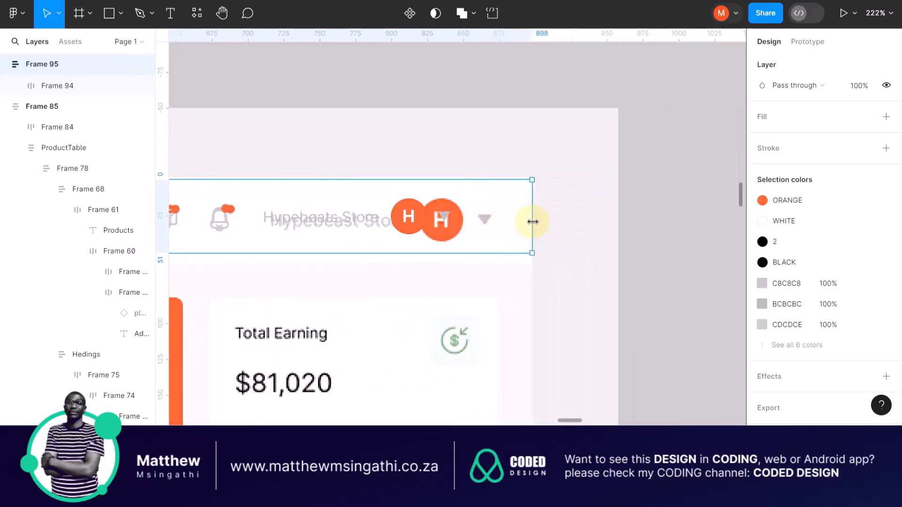
# Center the contents of Frame 94 in its auto layout, keeping its width on Fill container.
pyautogui.click(503, 219)
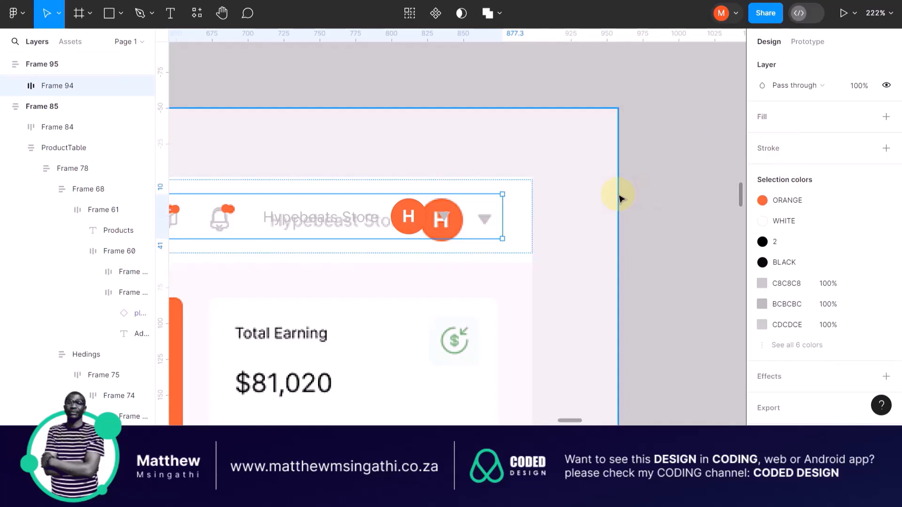
pyautogui.click(644, 194)
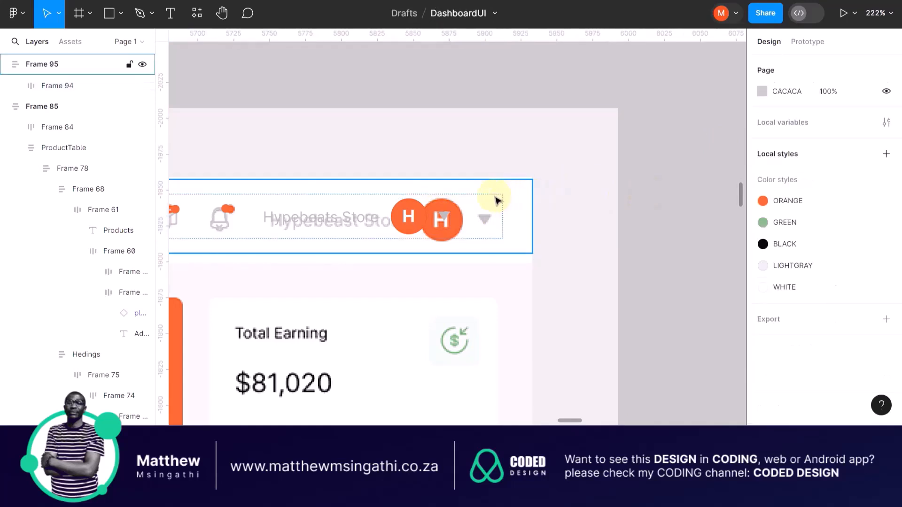
pyautogui.click(486, 196)
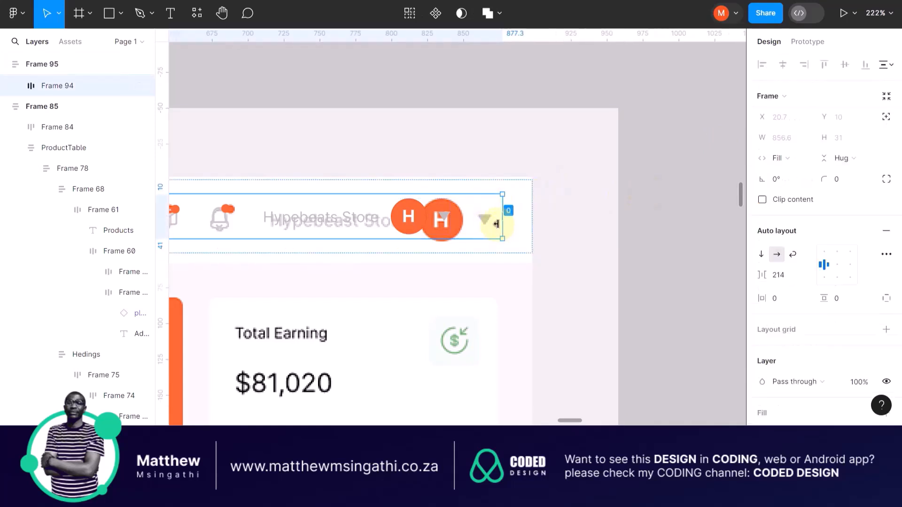
pyautogui.click(841, 267)
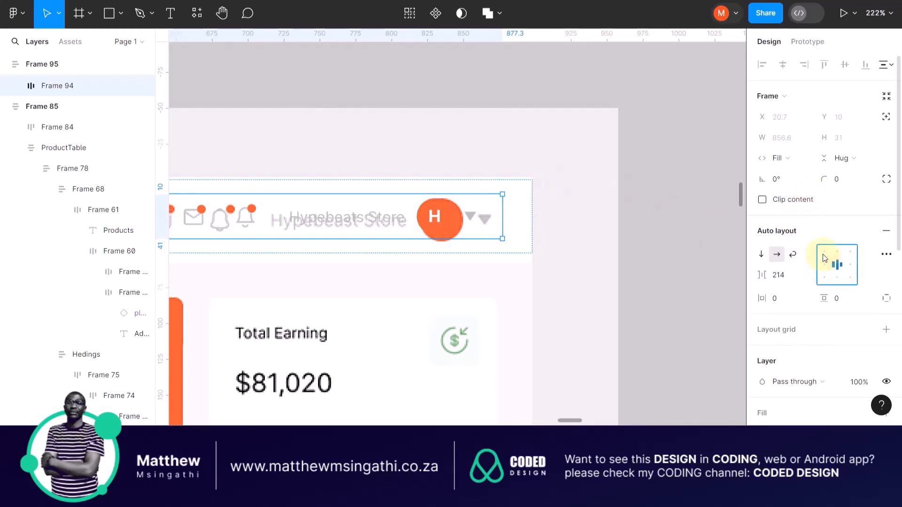
pyautogui.click(799, 160)
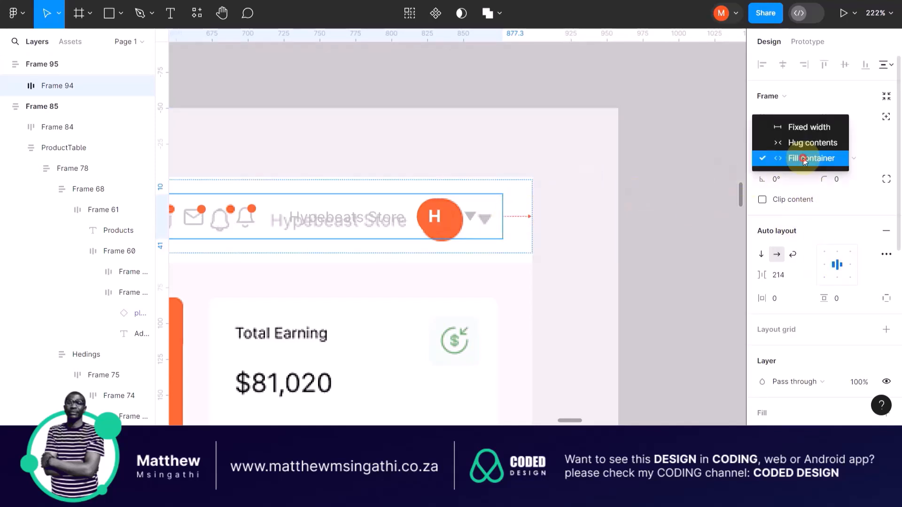
pyautogui.click(802, 157)
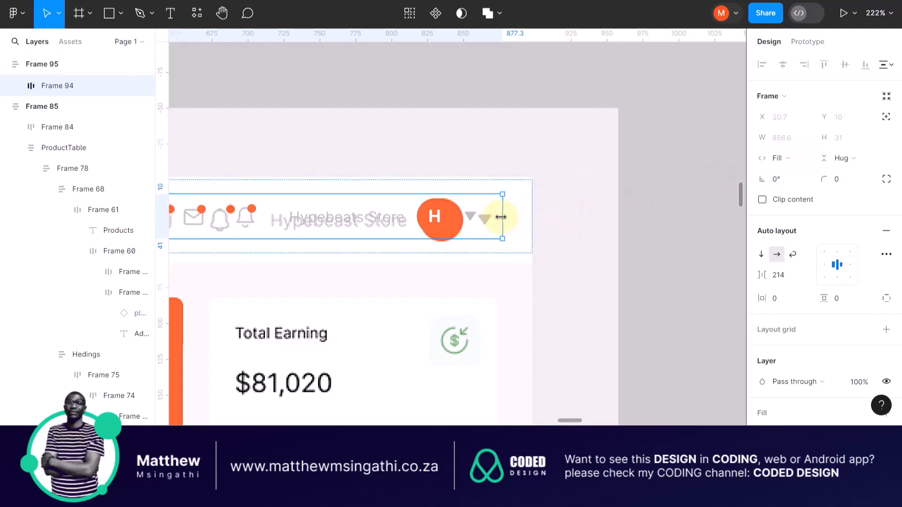
# Widen Frame 94 to a fixed 877 so it extends to the end of Frame 95.
pyautogui.click(529, 216)
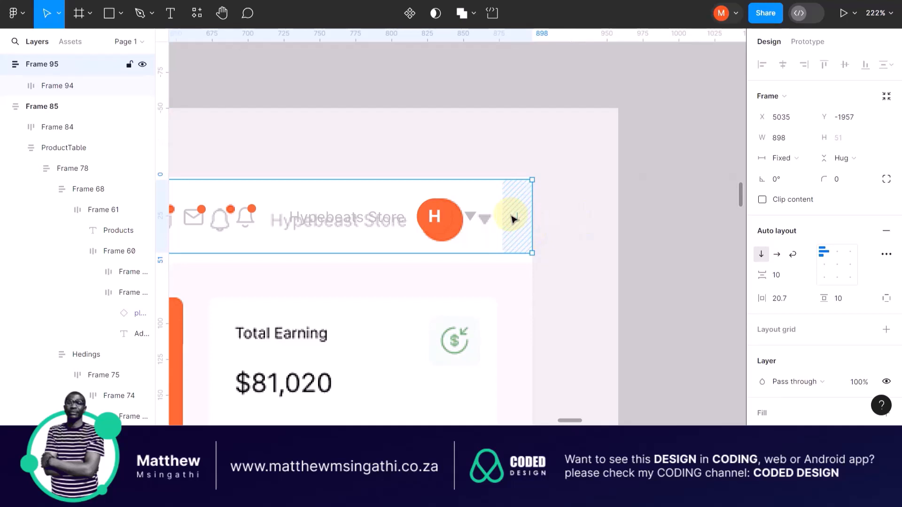
pyautogui.click(470, 219)
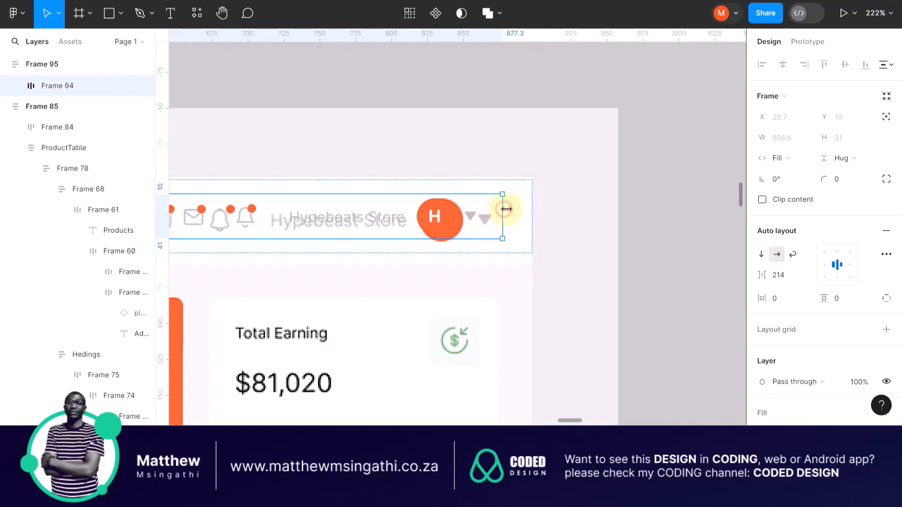
pyautogui.moveTo(506, 209); pyautogui.dragTo(534, 208)
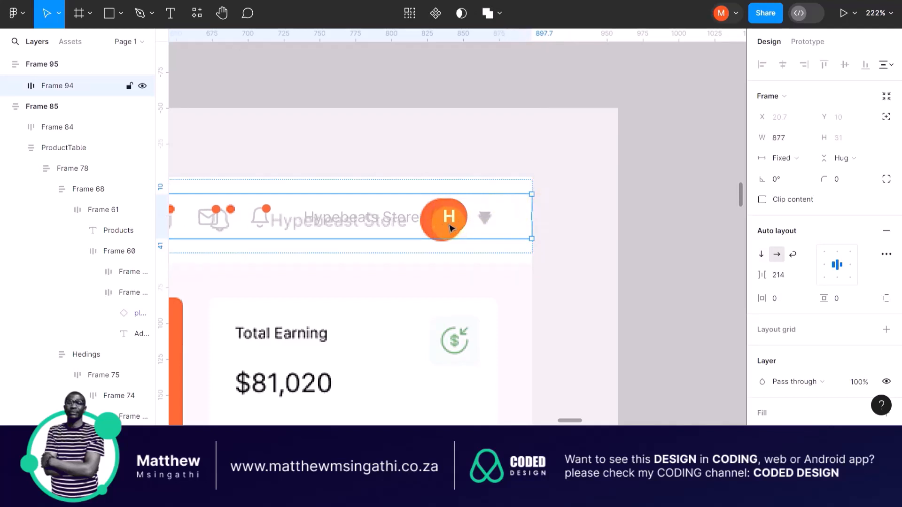
# Compare the search bar end of the header with the reference and move Frame 95 down to Y -1946.
pyautogui.hscroll(-6, 450, 229)
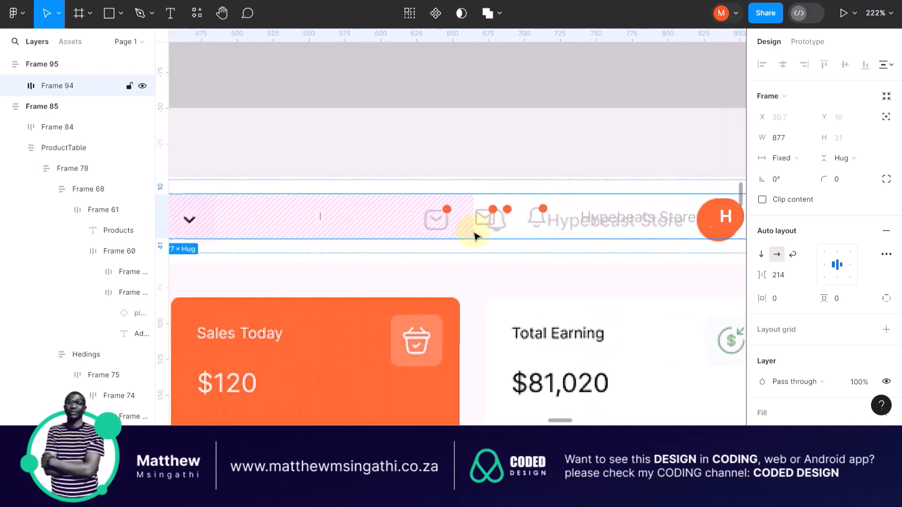
pyautogui.hscroll(-12, 474, 235)
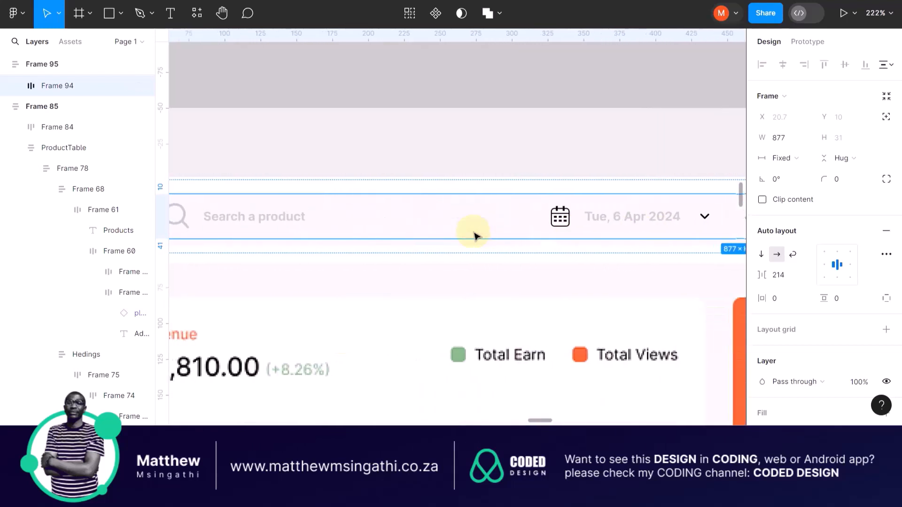
pyautogui.hscroll(-4, 475, 235)
pyautogui.hscroll(2, 478, 233)
pyautogui.click(339, 181)
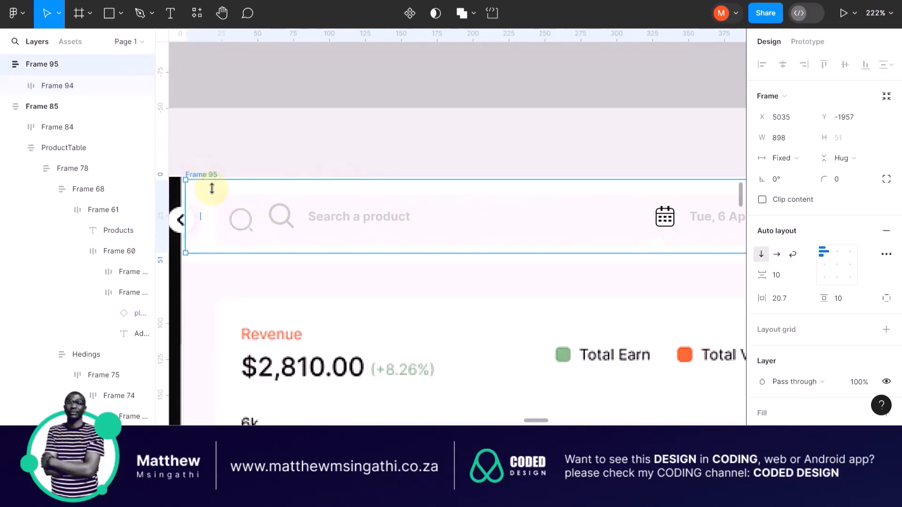
pyautogui.click(230, 215)
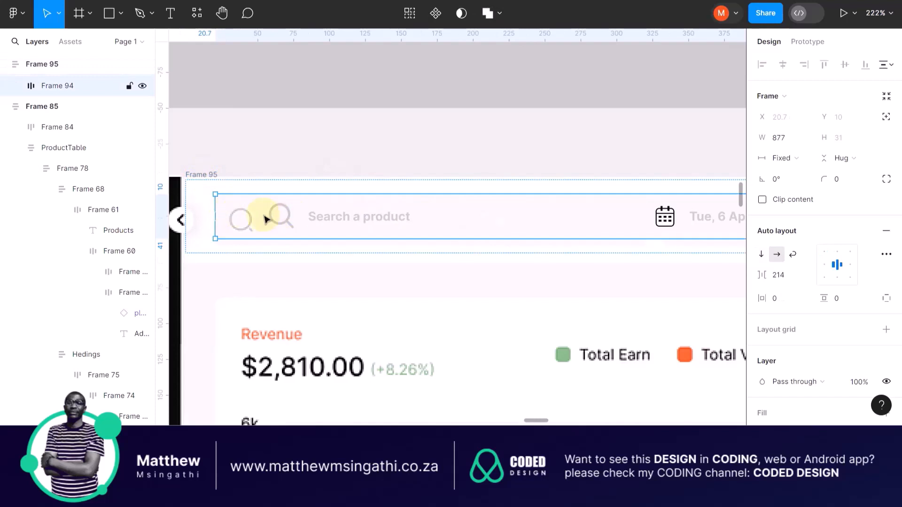
pyautogui.moveTo(207, 175)
pyautogui.mouseDown()
pyautogui.moveTo(210, 231)
pyautogui.moveTo(208, 188)
pyautogui.mouseUp()
pyautogui.click(242, 218)
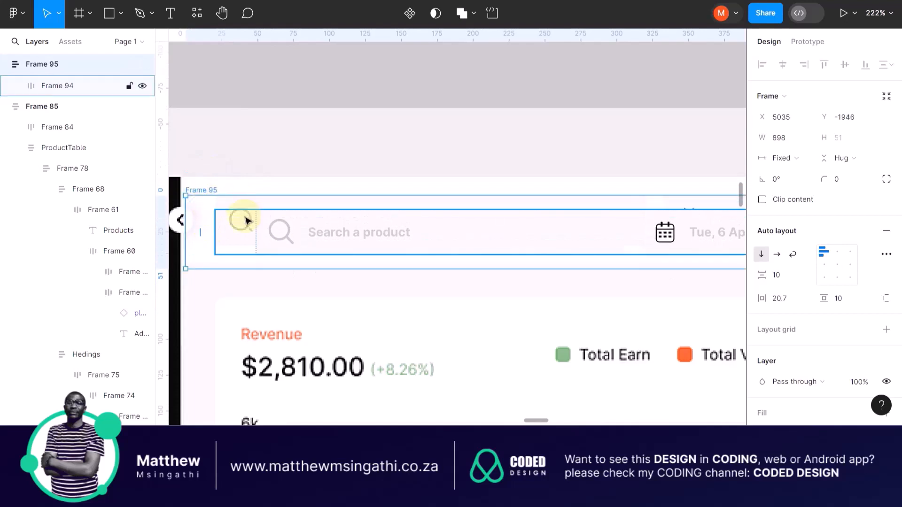
pyautogui.rightClick(244, 219)
pyautogui.click(205, 190)
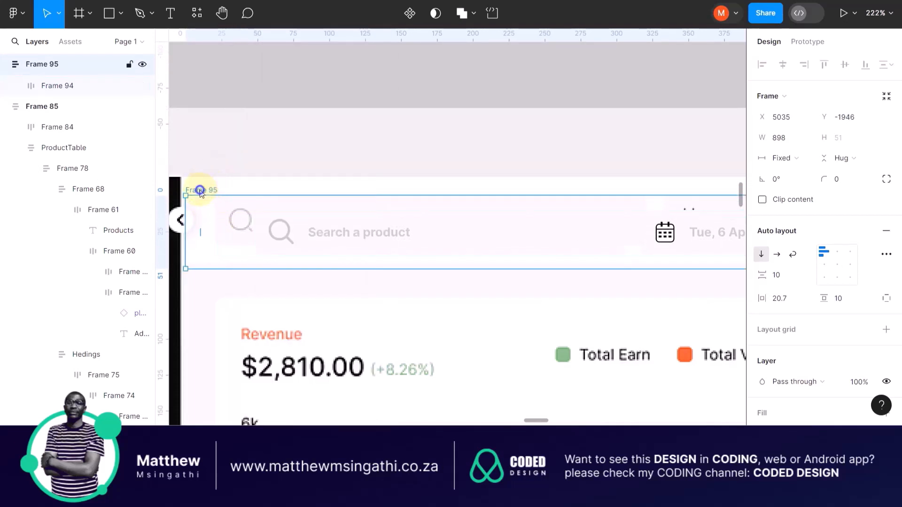
# Remove the auto layout from Frame 95 and ungroup it.
pyautogui.rightClick(200, 191)
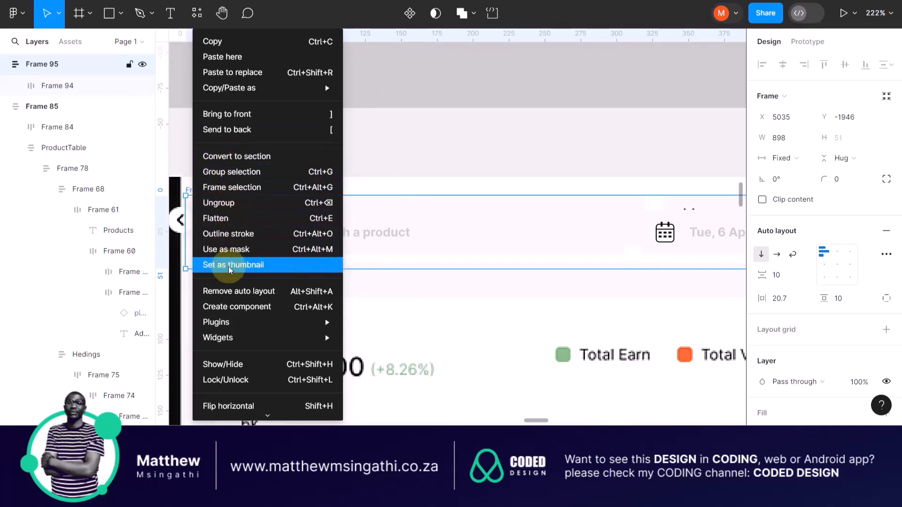
pyautogui.click(228, 291)
pyautogui.click(208, 197)
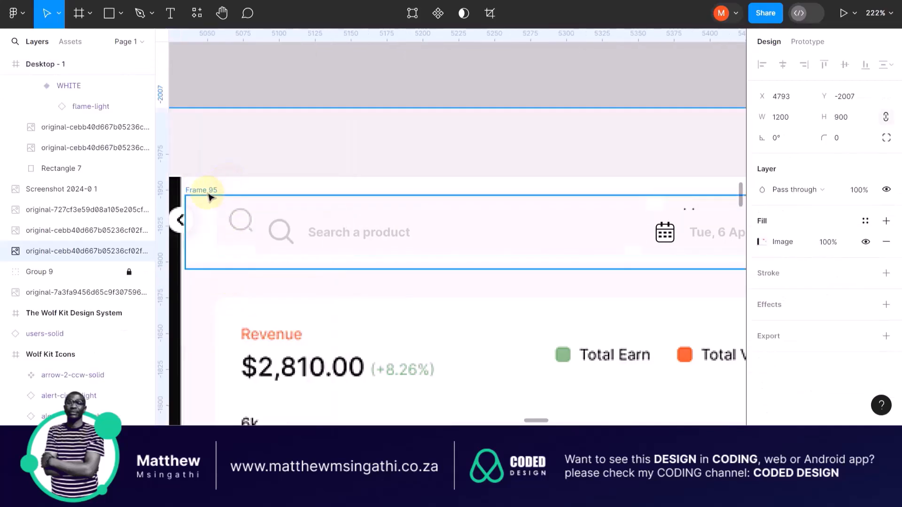
pyautogui.click(207, 196)
pyautogui.rightClick(201, 196)
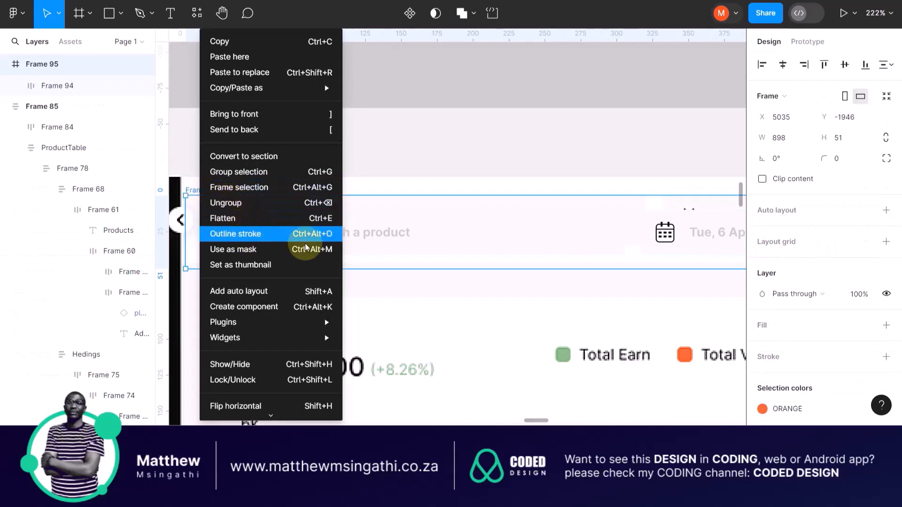
pyautogui.click(369, 267)
pyautogui.rightClick(201, 195)
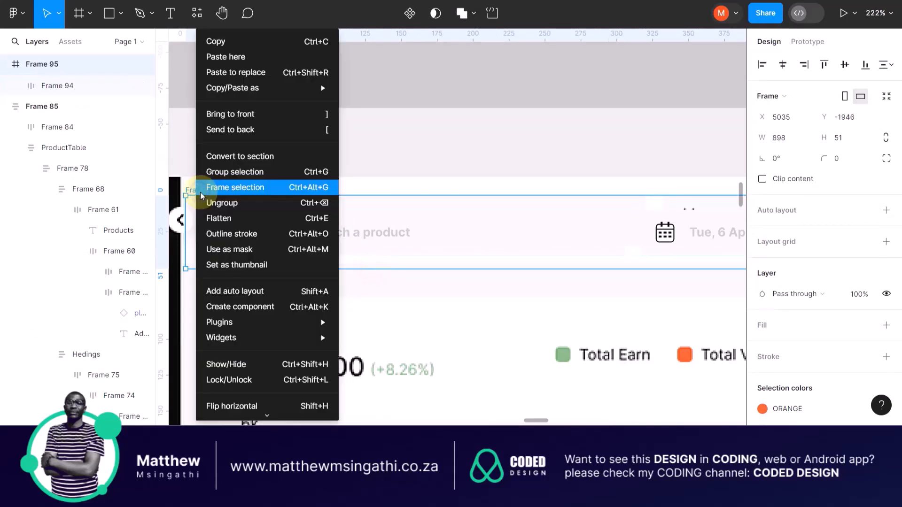
pyautogui.click(203, 203)
pyautogui.click(248, 175)
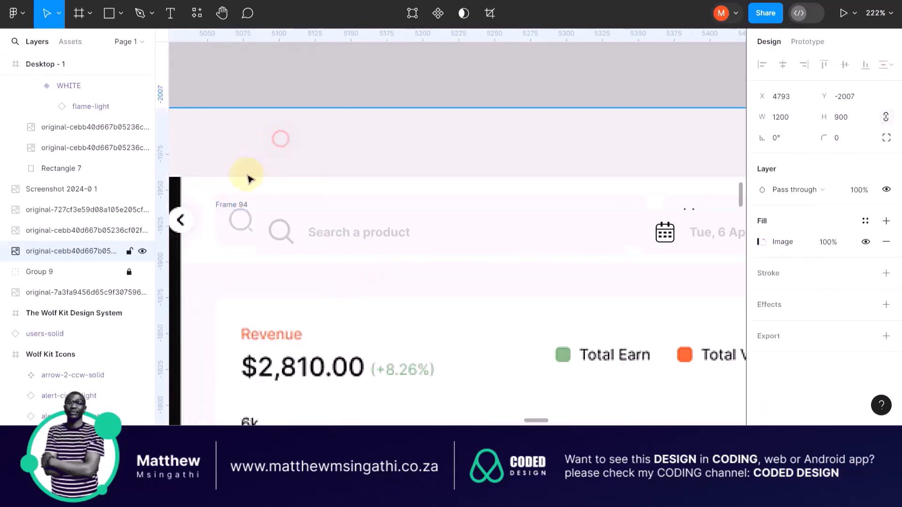
# Ungroup Frame 94 to separate the header's search and profile sections.
pyautogui.click(230, 208)
pyautogui.rightClick(230, 208)
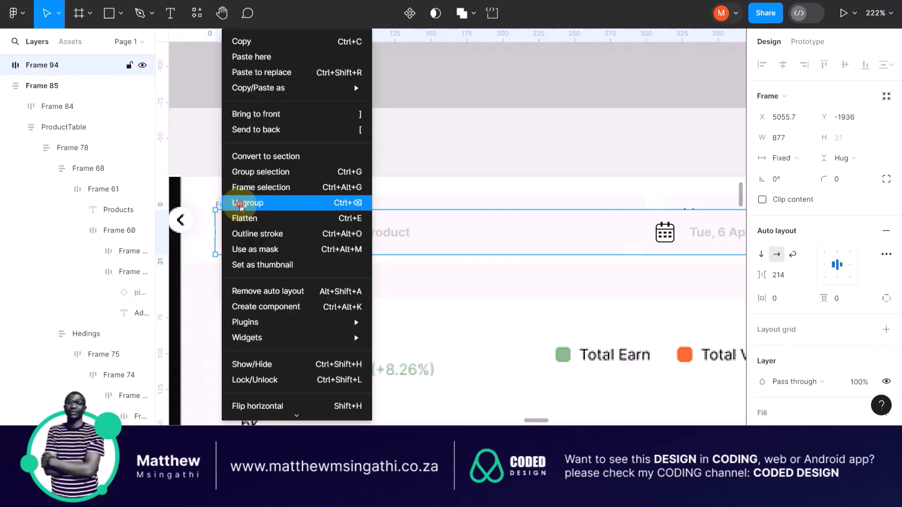
pyautogui.click(240, 204)
pyautogui.click(274, 179)
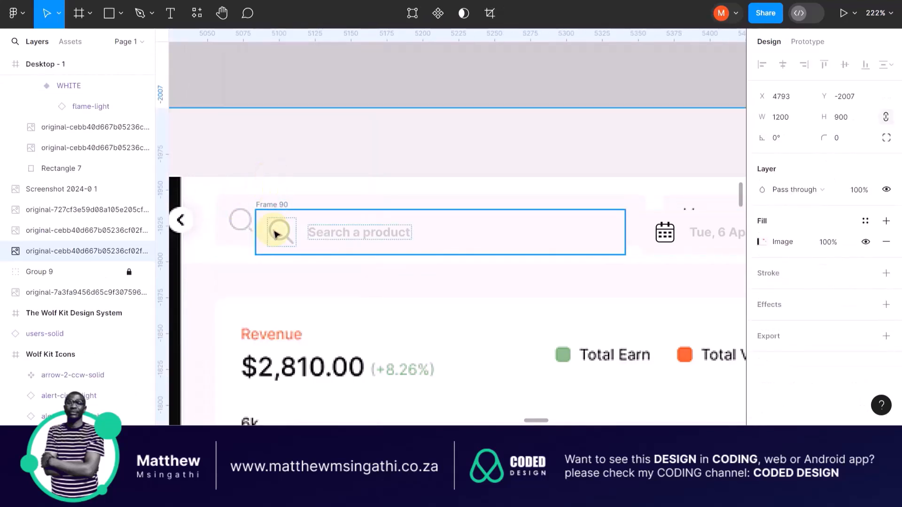
# Move Frame 90 over the reference's search bar, to X 5055 and Y -1942.
pyautogui.scroll(5, 232, 232)
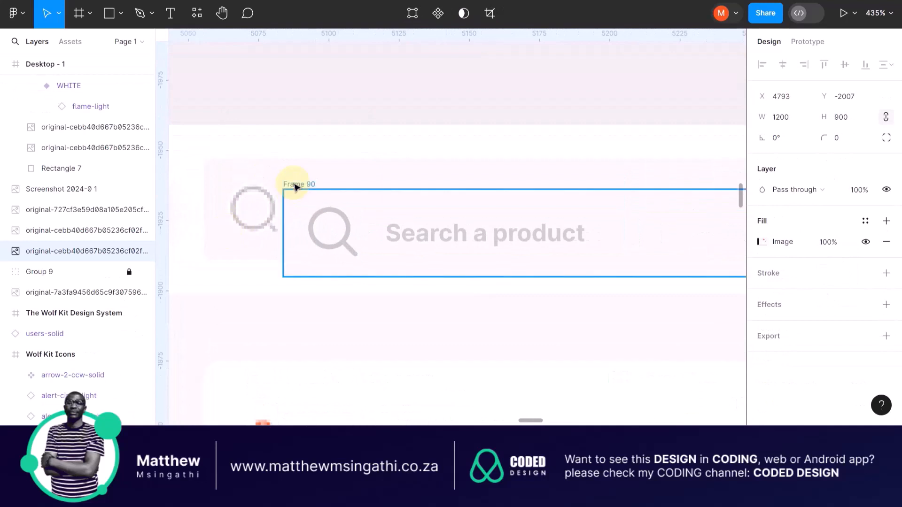
pyautogui.moveTo(292, 183); pyautogui.dragTo(252, 165)
pyautogui.hotkey('ctrl', 'z')
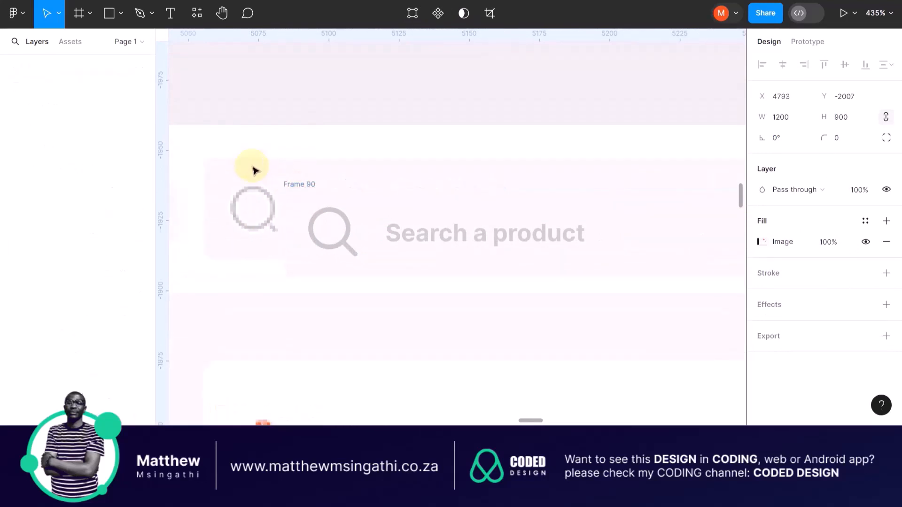
pyautogui.moveTo(290, 187); pyautogui.dragTo(227, 173)
pyautogui.click(303, 188)
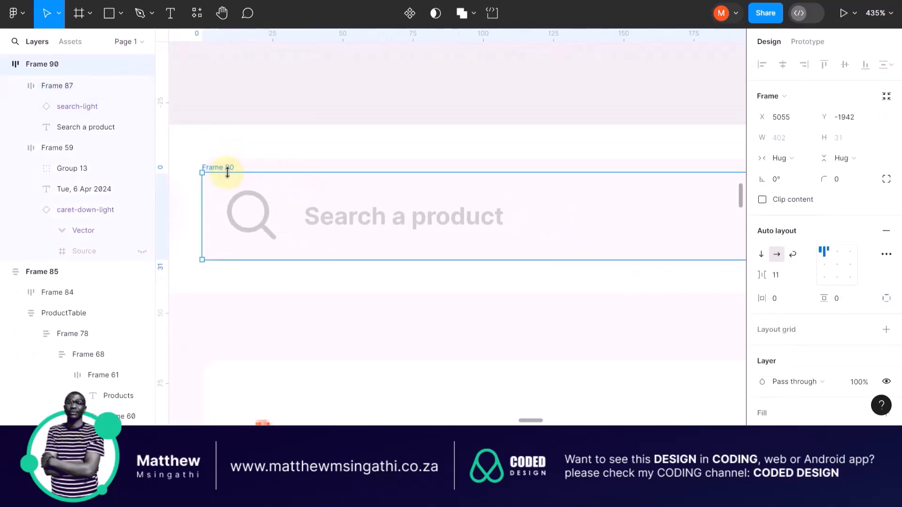
# Extend Frame 90's top edge up to Y -1947 and set its height to 35 to match the reference's search bar.
pyautogui.moveTo(238, 174); pyautogui.dragTo(238, 160)
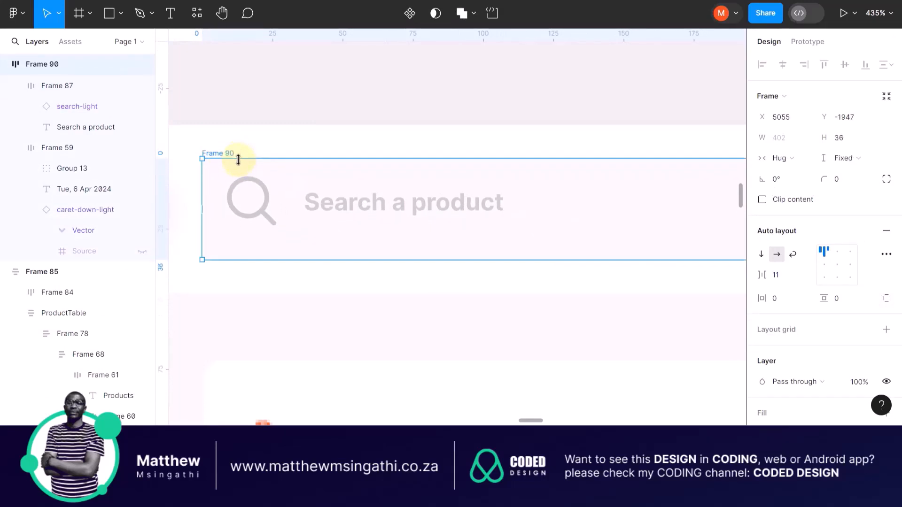
pyautogui.scroll(2, 270, 246)
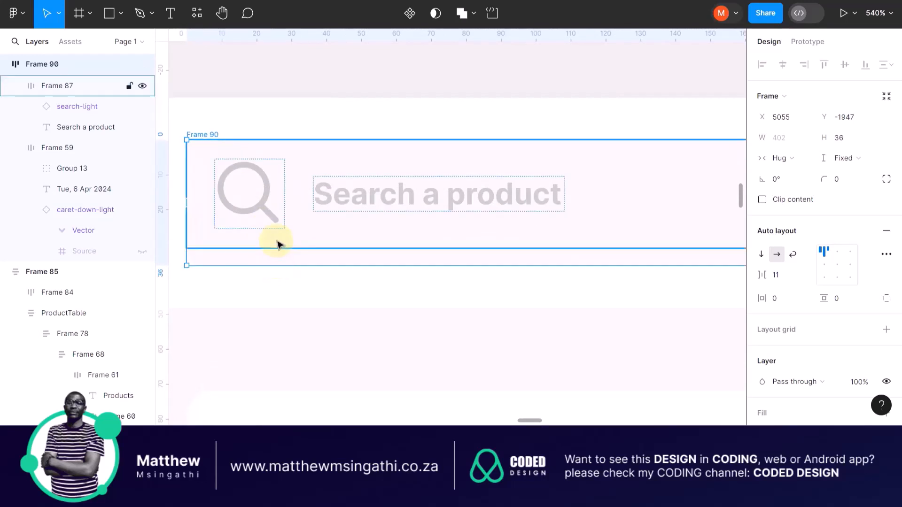
pyautogui.moveTo(275, 261)
pyautogui.mouseDown()
pyautogui.moveTo(274, 207)
pyautogui.moveTo(280, 261)
pyautogui.mouseUp()
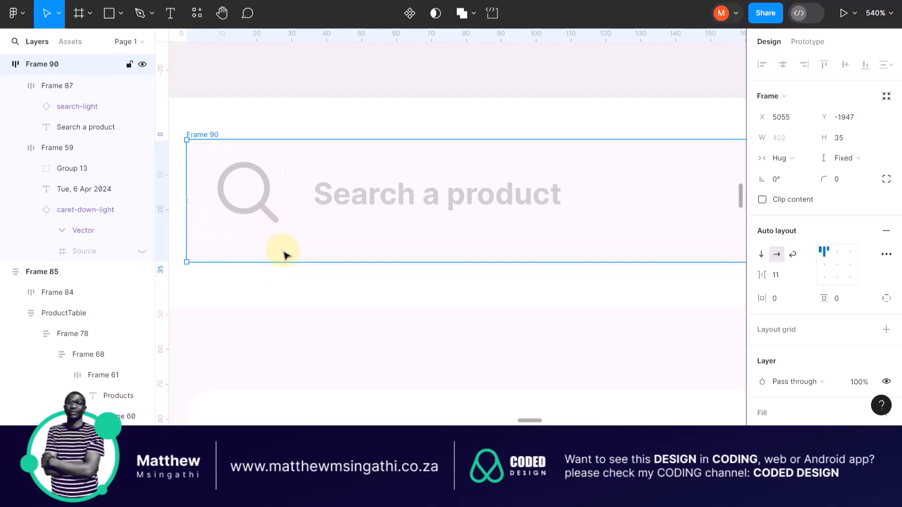
# Compare the right ends of the search and date fields with the reference header.
pyautogui.click(287, 248)
pyautogui.scroll(-3, 286, 243)
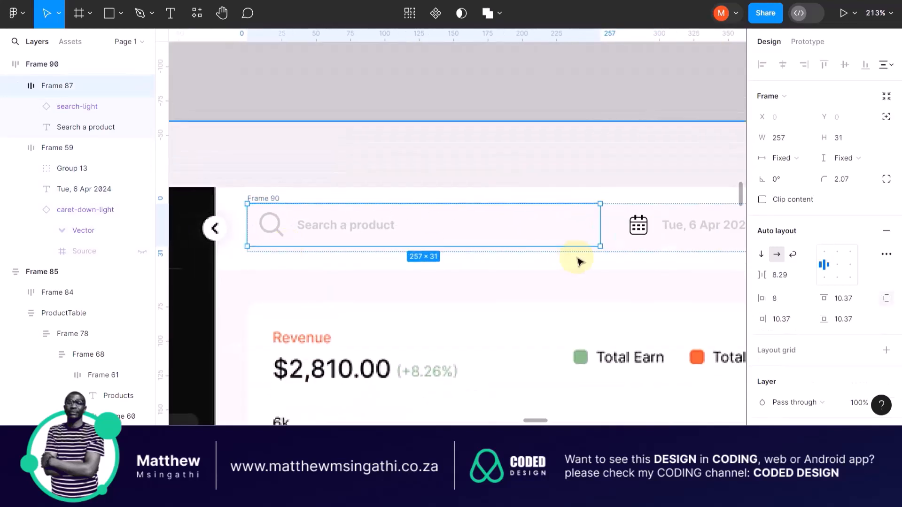
pyautogui.scroll(5, 607, 221)
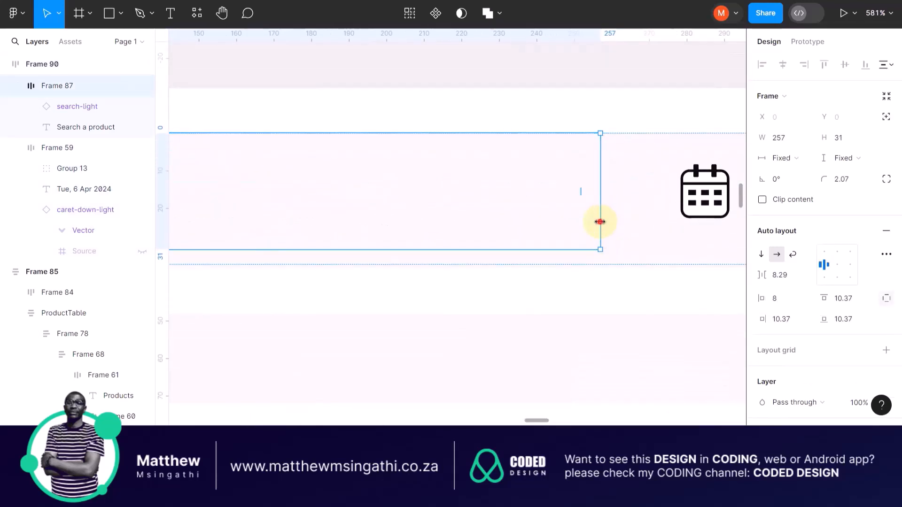
pyautogui.scroll(-3, 600, 222)
pyautogui.hscroll(5, 570, 229)
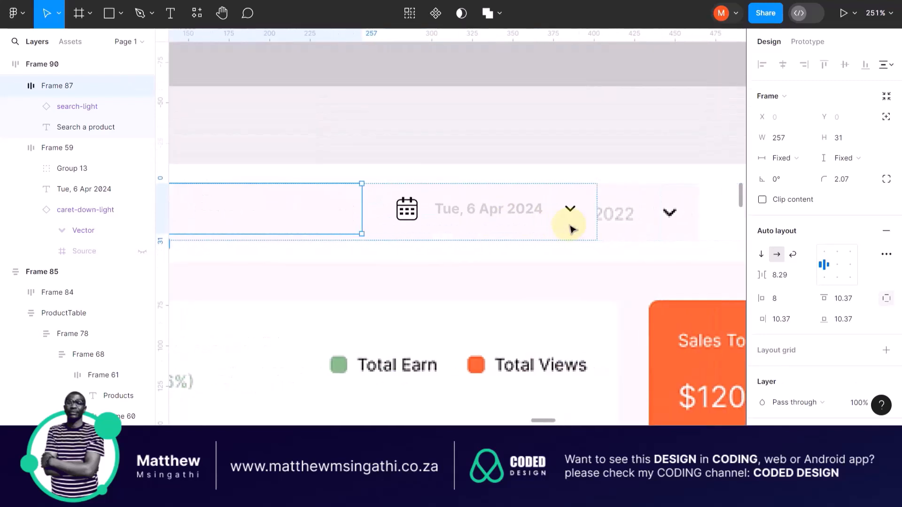
# Try to separate the date field Frame 59 from Frame 90 and ungroup the search field Frame 87.
pyautogui.click(533, 194)
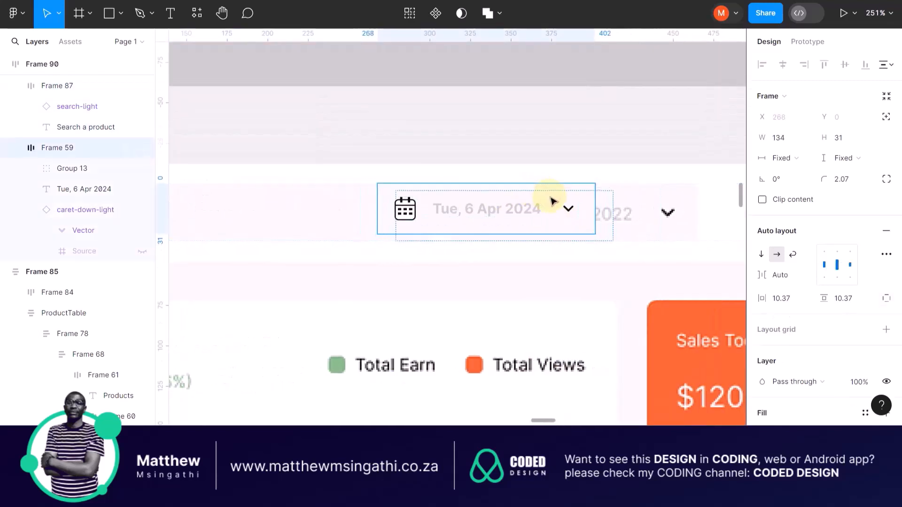
pyautogui.click(392, 178)
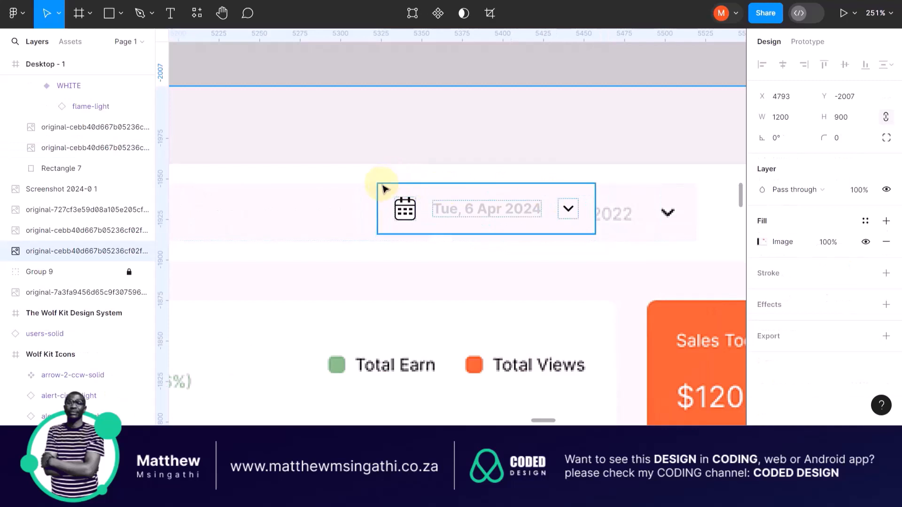
pyautogui.click(381, 184)
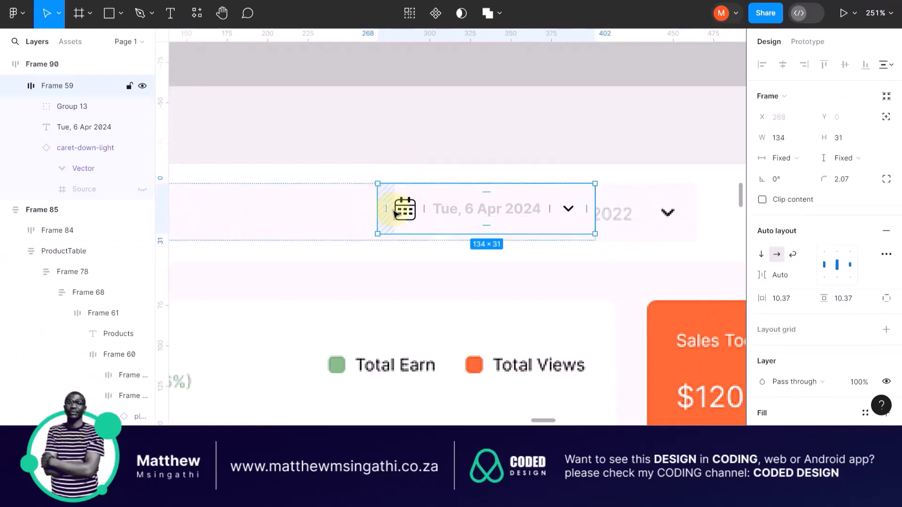
pyautogui.click(342, 196)
pyautogui.rightClick(343, 196)
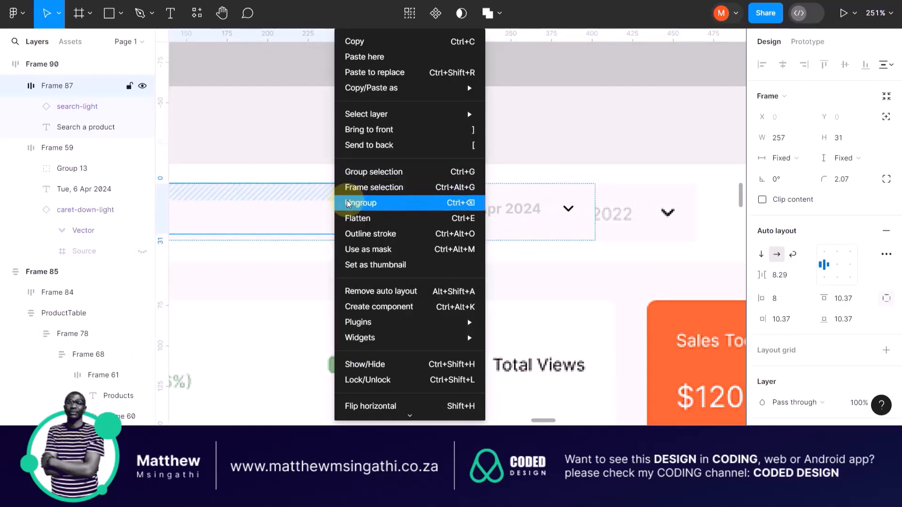
pyautogui.click(352, 202)
pyautogui.click(368, 266)
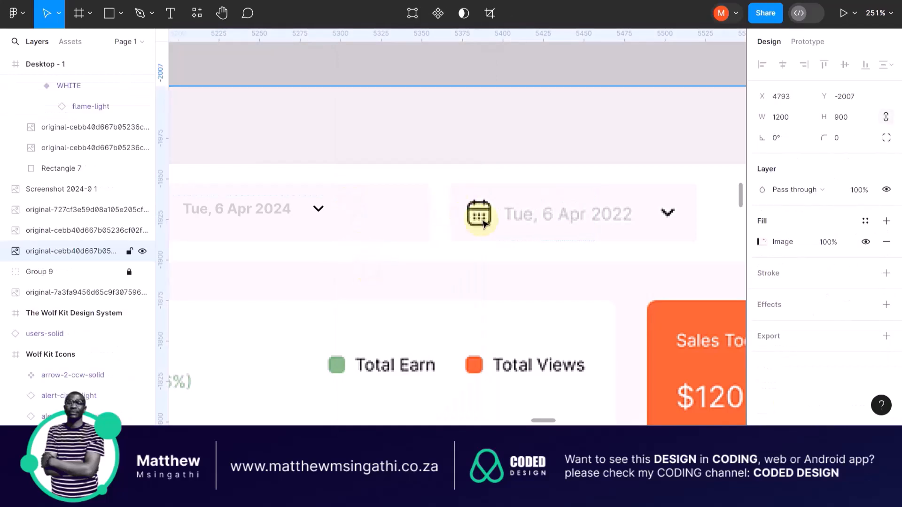
pyautogui.scroll(-5, 484, 223)
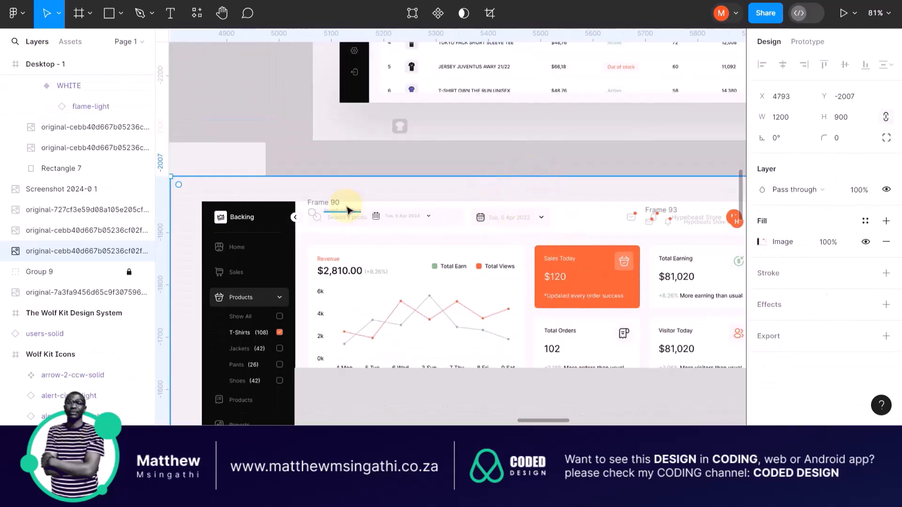
pyautogui.scroll(4, 324, 205)
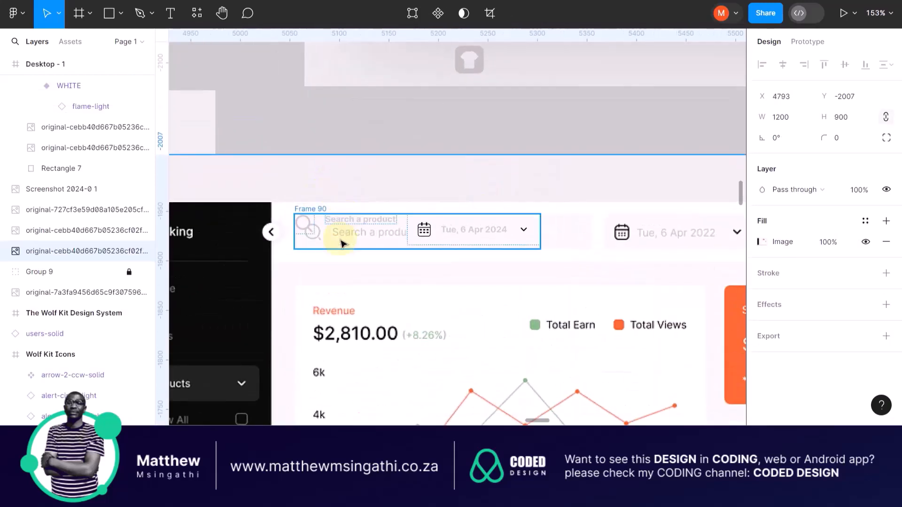
# Undo the ungrouping of the search field Frame 87.
pyautogui.hotkey('ctrl', 'z')
pyautogui.hotkey('ctrl', 'z')
pyautogui.hotkey('ctrl', 'z')
pyautogui.hotkey('ctrl', 'z')
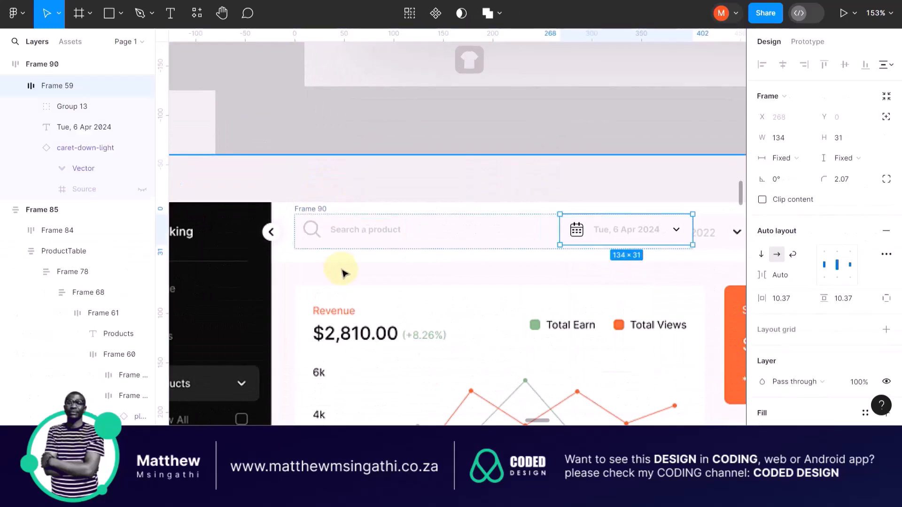
# Try to move the reference image up behind the date field, to X 4792 and Y -2014.
pyautogui.click(505, 269)
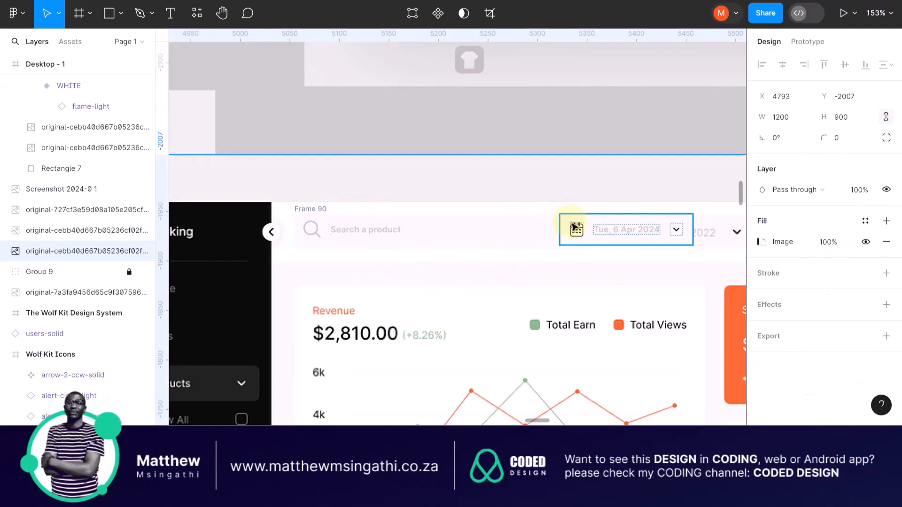
pyautogui.hotkey('ctrl', 'z')
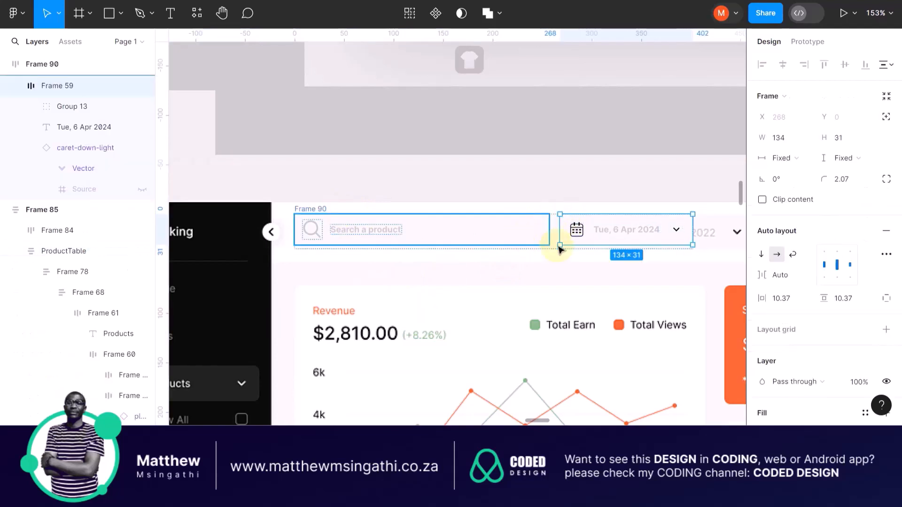
pyautogui.click(567, 261)
pyautogui.moveTo(572, 221)
pyautogui.mouseDown()
pyautogui.moveTo(574, 233)
pyautogui.moveTo(572, 210)
pyautogui.mouseUp()
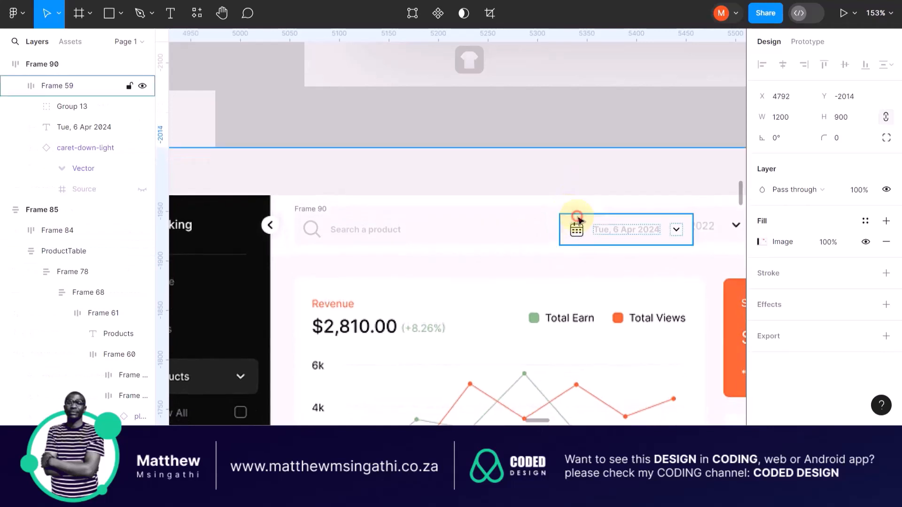
# Undo the recent header edits back to the state before Frame 94 was ungrouped.
pyautogui.click(577, 217)
pyautogui.hotkey('ctrl', 'z')
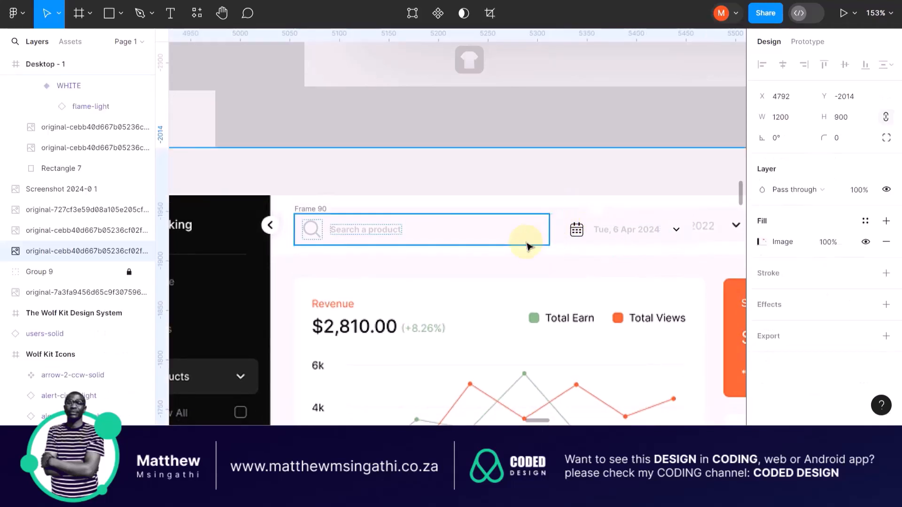
pyautogui.hotkey('ctrl', 'z')
pyautogui.hotkey('ctrl', 'z')
pyautogui.click(527, 243)
pyautogui.hotkey('ctrl', 'z')
pyautogui.hotkey('ctrl', 'z')
pyautogui.hotkey('ctrl', 'z')
pyautogui.hotkey('ctrl', 'z')
pyautogui.hotkey('ctrl', 'z')
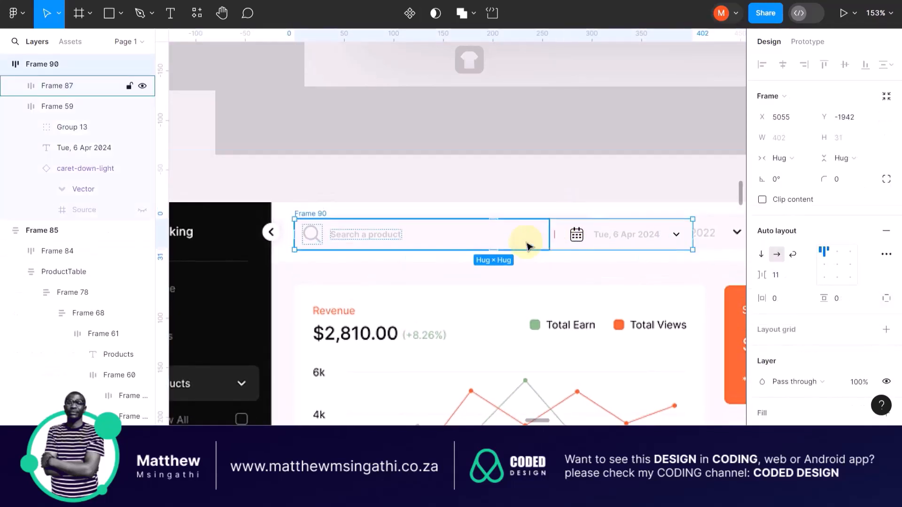
pyautogui.hotkey('ctrl', 'z')
pyautogui.hotkey('ctrl', 'z')
pyautogui.hotkey('ctrl', 'z')
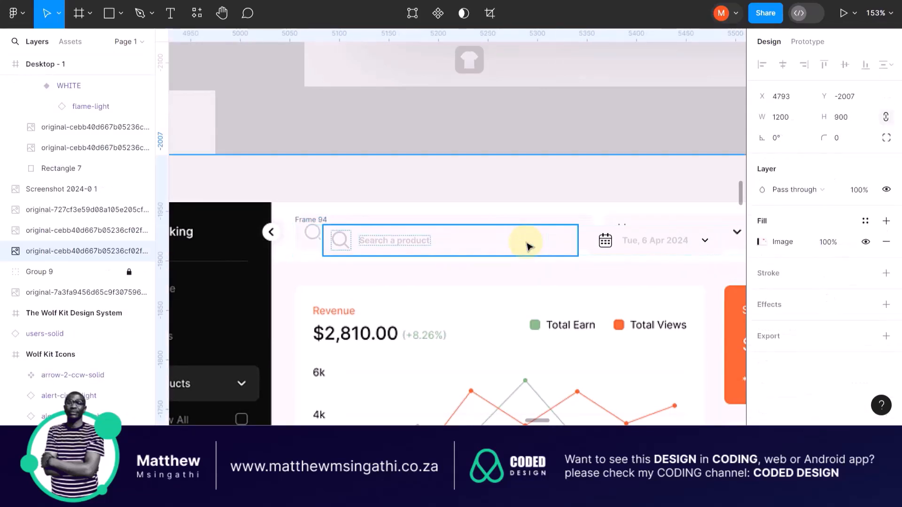
pyautogui.hotkey('ctrl', 'z')
pyautogui.hotkey('ctrl', 'z')
pyautogui.hotkey('ctrl', 'z')
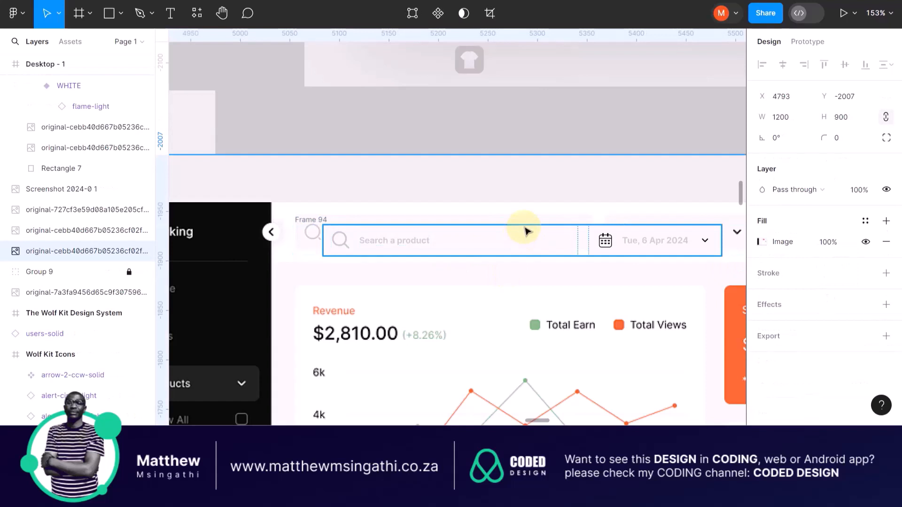
pyautogui.hotkey('ctrl', 'z')
pyautogui.hotkey('ctrl', 'z')
pyautogui.hotkey('ctrl', 'z')
pyautogui.hotkey('ctrl', 'z')
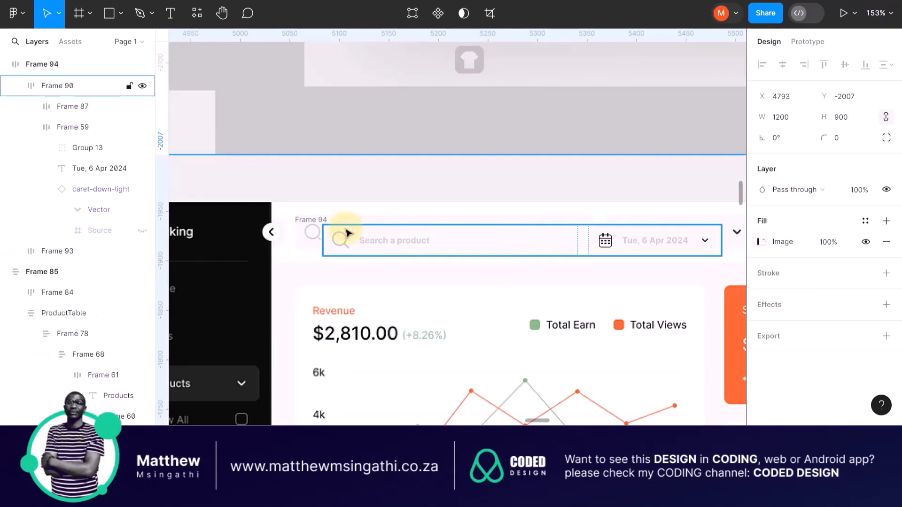
# Move the reference image down clear of the header and pull Frame 90 out of Frame 94 to X 5062, Y -2001.
pyautogui.moveTo(352, 287); pyautogui.dragTo(350, 414)
pyautogui.click(348, 240)
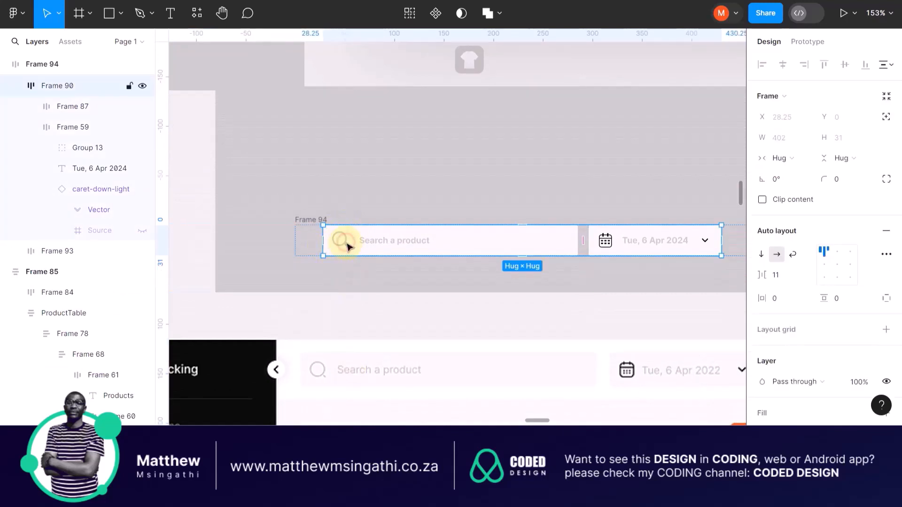
pyautogui.moveTo(348, 245); pyautogui.dragTo(320, 178)
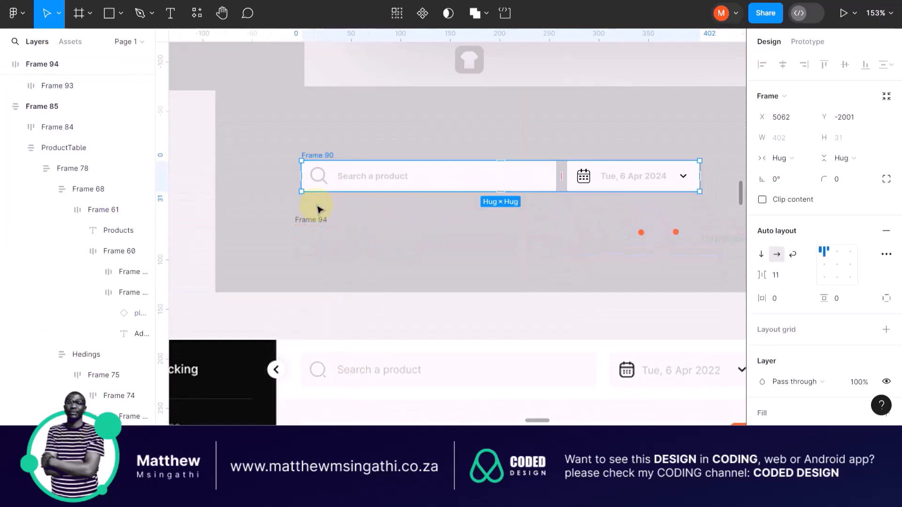
# Remove the auto layout from Frame 90, which holds the search and date fields.
pyautogui.click(312, 220)
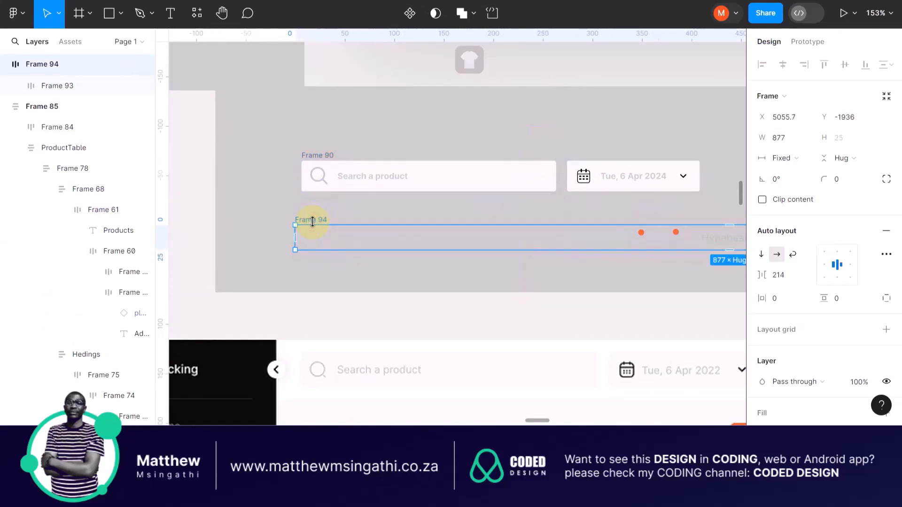
pyautogui.hscroll(8, 313, 224)
pyautogui.hscroll(-5, 314, 225)
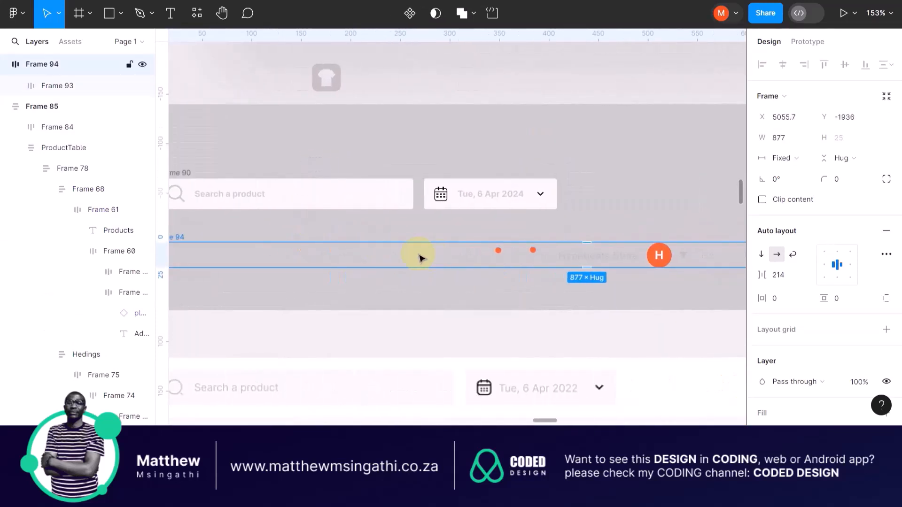
pyautogui.hscroll(-10, 420, 258)
pyautogui.click(399, 171)
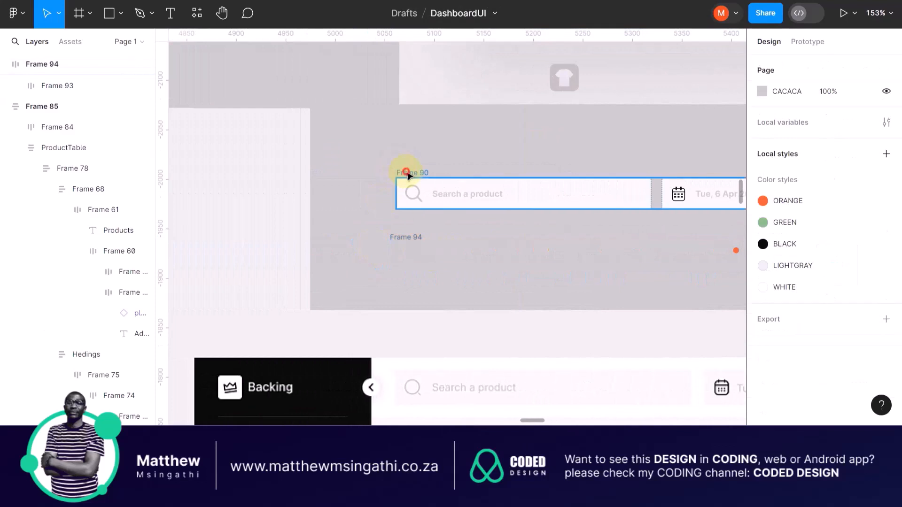
pyautogui.click(407, 174)
pyautogui.rightClick(407, 174)
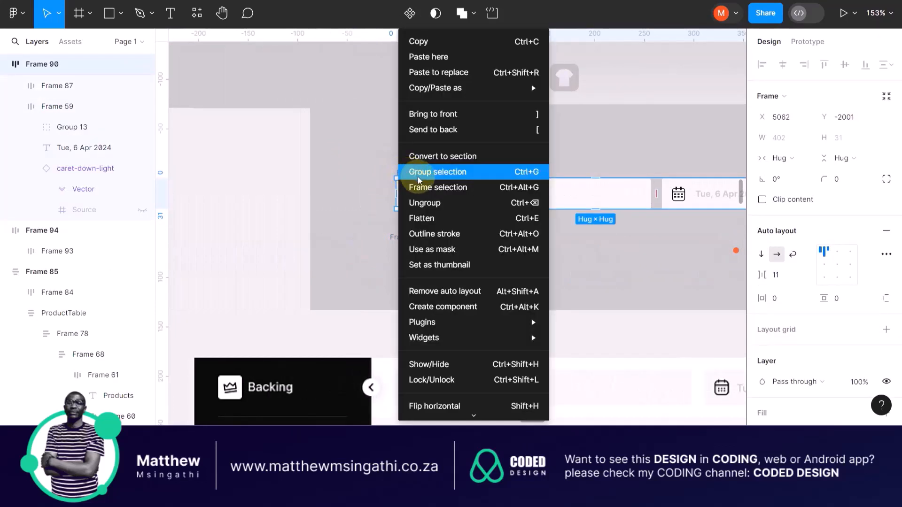
pyautogui.click(429, 293)
pyautogui.click(346, 129)
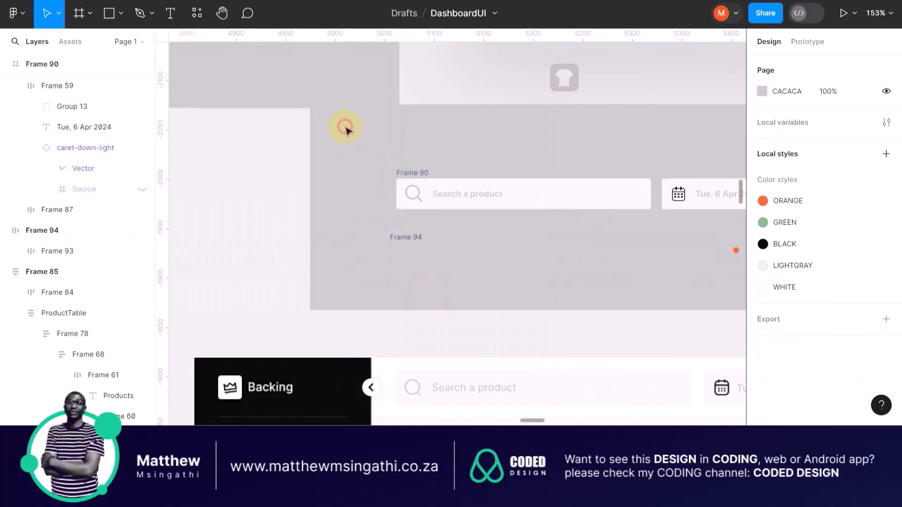
# Move Frame 90 to X 5040, Y -2004 and ungroup it into separate search and date frames.
pyautogui.click(397, 174)
pyautogui.moveTo(397, 175); pyautogui.dragTo(383, 172)
pyautogui.rightClick(386, 173)
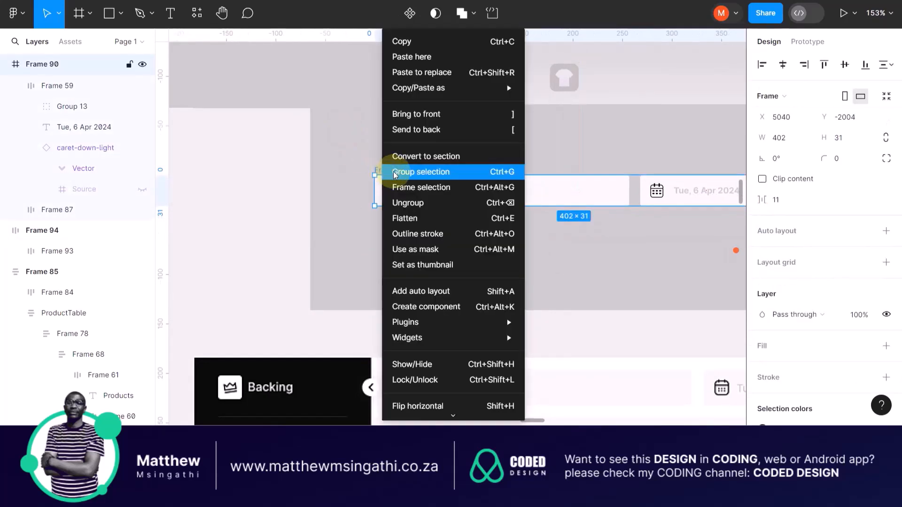
pyautogui.click(405, 202)
pyautogui.click(401, 146)
# Move the search field Frame 87 just below the reference's search bar, with its left edge at X 5061.
pyautogui.click(393, 170)
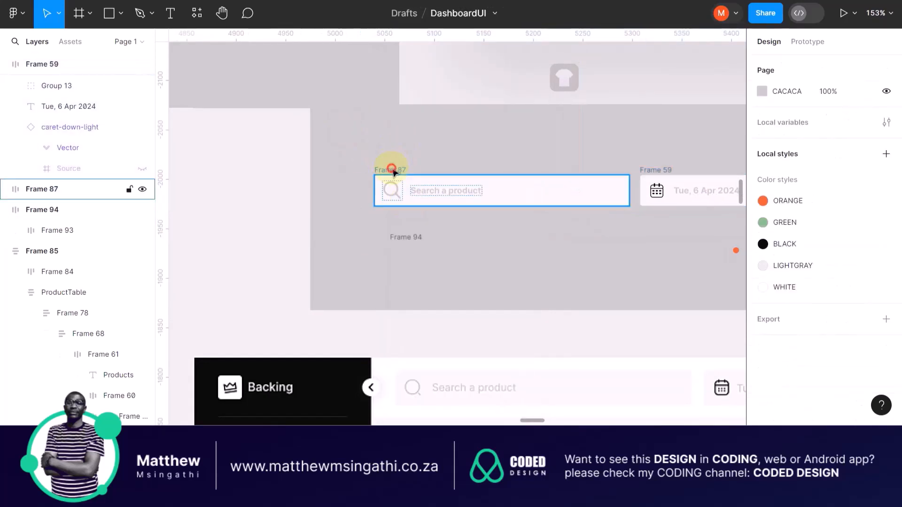
pyautogui.scroll(-5, 393, 172)
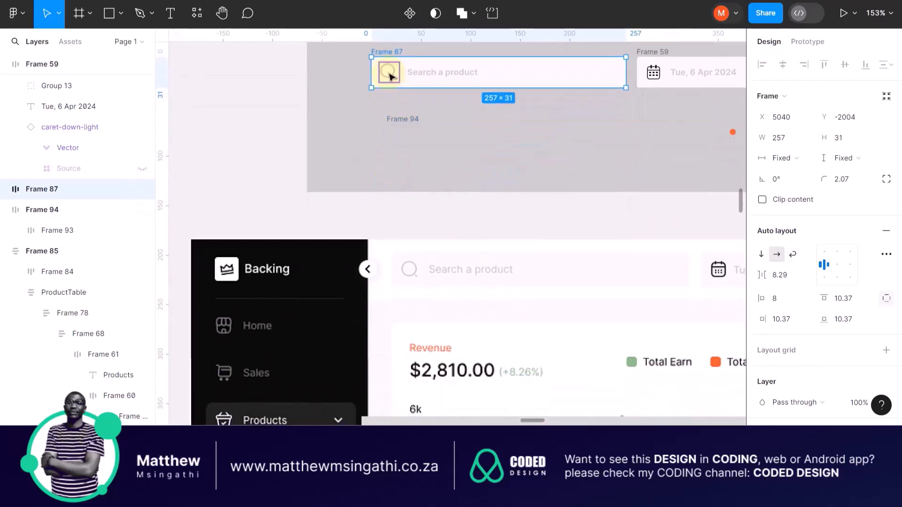
pyautogui.moveTo(389, 55); pyautogui.dragTo(410, 282)
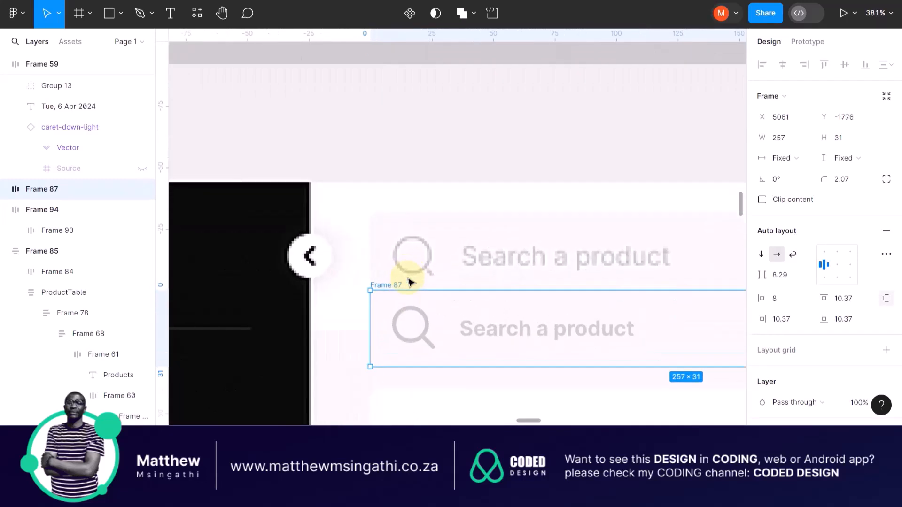
pyautogui.scroll(10, 409, 282)
pyautogui.moveTo(358, 300); pyautogui.dragTo(358, 373)
# Add a vertical guide at X 5061 and a horizontal guide at Y -1808 along the reference search bar's left and top edges.
pyautogui.moveTo(164, 94); pyautogui.dragTo(335, 139)
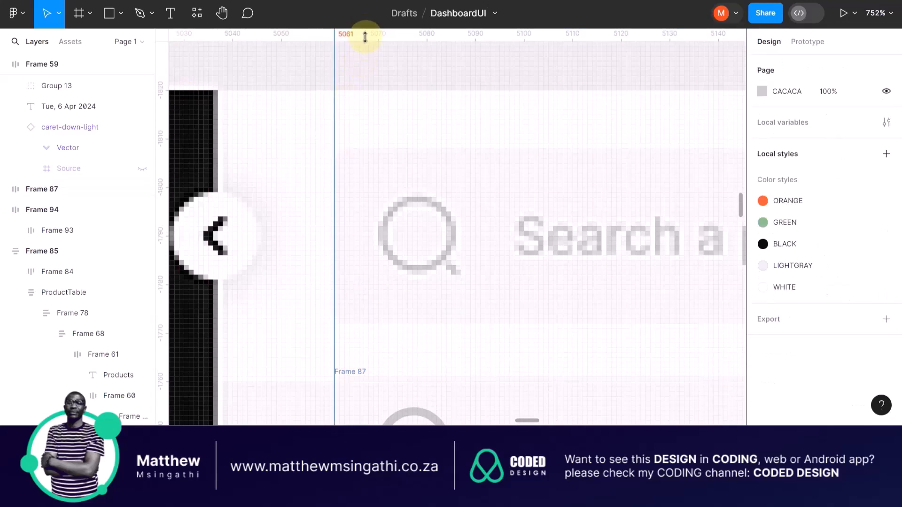
pyautogui.moveTo(365, 36); pyautogui.dragTo(375, 148)
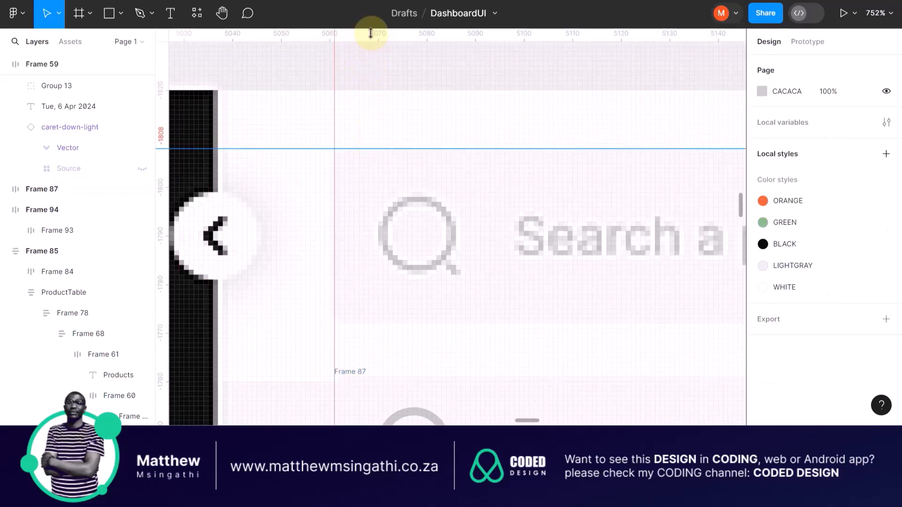
# Add a horizontal guide at Y -1773 along the bottom edge of the reference search bar.
pyautogui.moveTo(370, 38); pyautogui.dragTo(365, 318)
pyautogui.scroll(-3, 367, 323)
pyautogui.scroll(-1, 367, 323)
pyautogui.scroll(2, 361, 237)
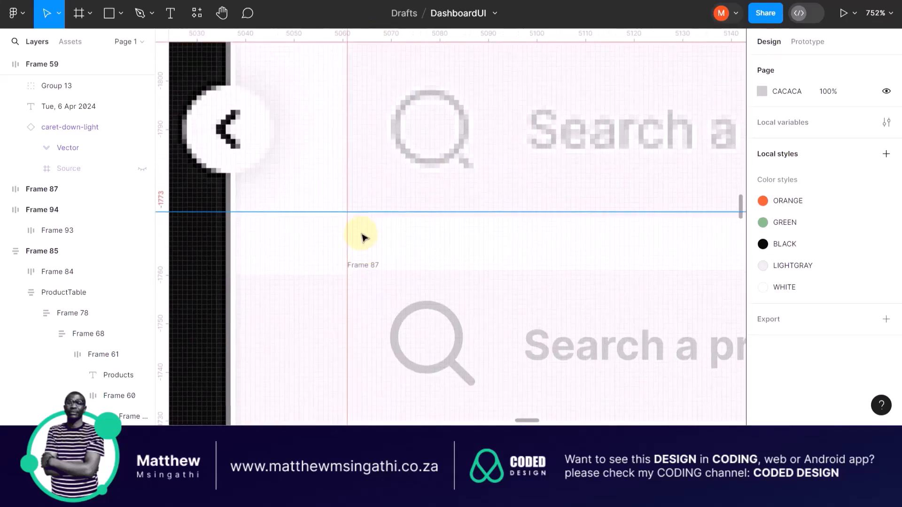
# Move the search field Frame 87 onto the reference search bar at X 5061, Y -1808, against the guides.
pyautogui.click(359, 266)
pyautogui.scroll(-3, 393, 126)
pyautogui.moveTo(397, 62); pyautogui.dragTo(375, 69)
pyautogui.scroll(2, 369, 103)
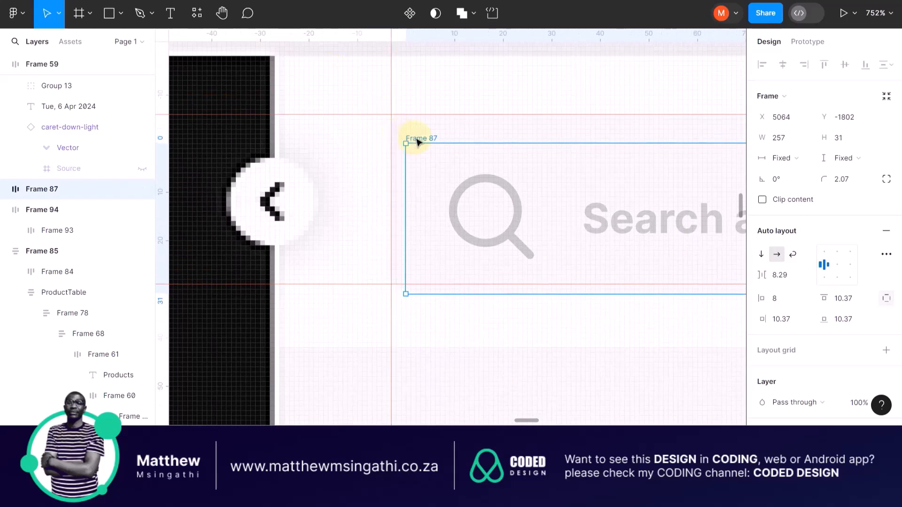
pyautogui.moveTo(420, 142); pyautogui.dragTo(408, 119)
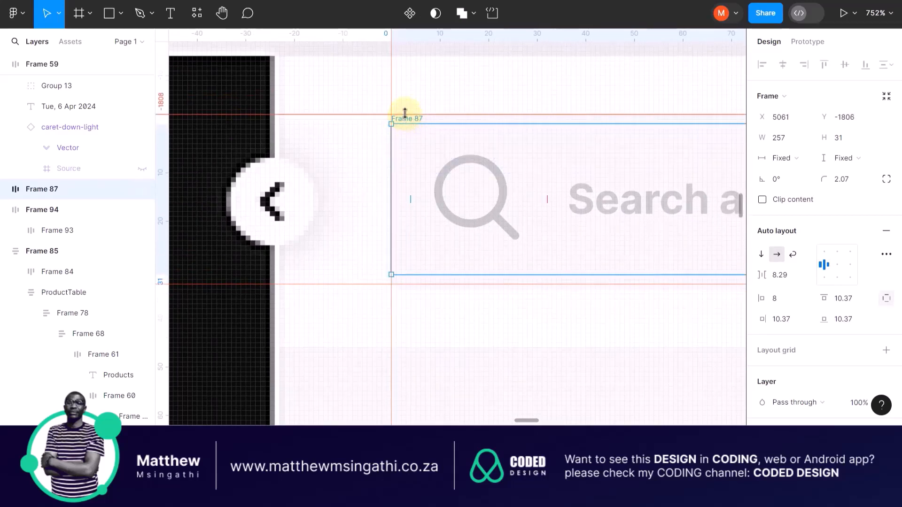
pyautogui.scroll(3, 408, 118)
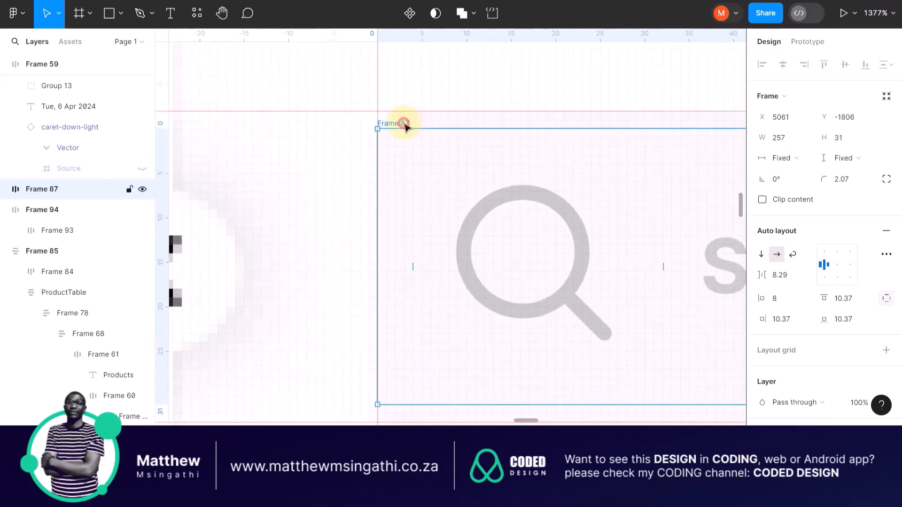
pyautogui.moveTo(405, 127); pyautogui.dragTo(402, 107)
pyautogui.scroll(-2, 412, 166)
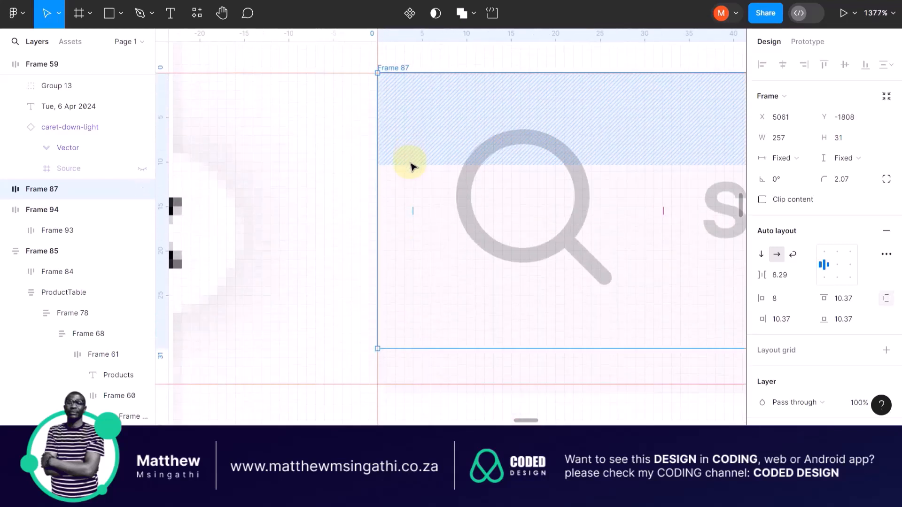
# Resize the search field Frame 87 to 298 by 35 to cover the reference search bar.
pyautogui.scroll(-3, 410, 166)
pyautogui.moveTo(433, 289); pyautogui.dragTo(432, 323)
pyautogui.hscroll(5, 429, 323)
pyautogui.scroll(-6, 429, 322)
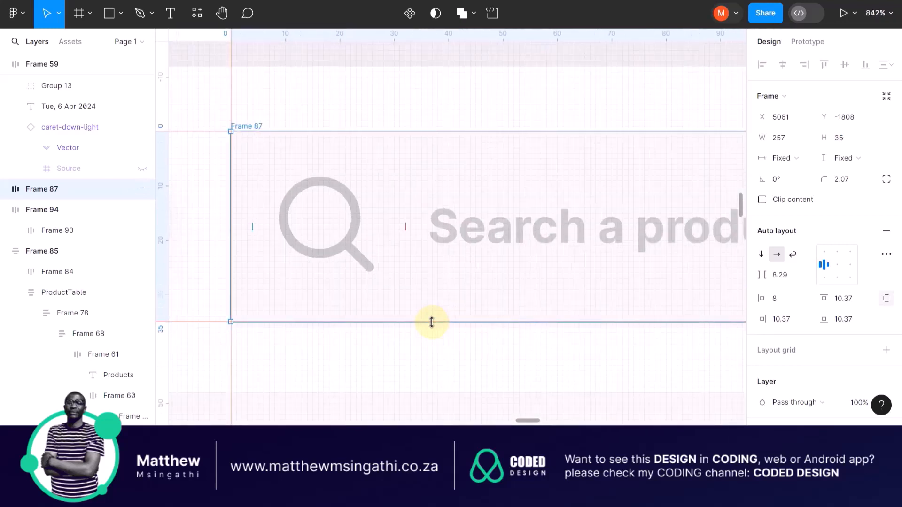
pyautogui.hscroll(5, 555, 314)
pyautogui.hscroll(5, 565, 314)
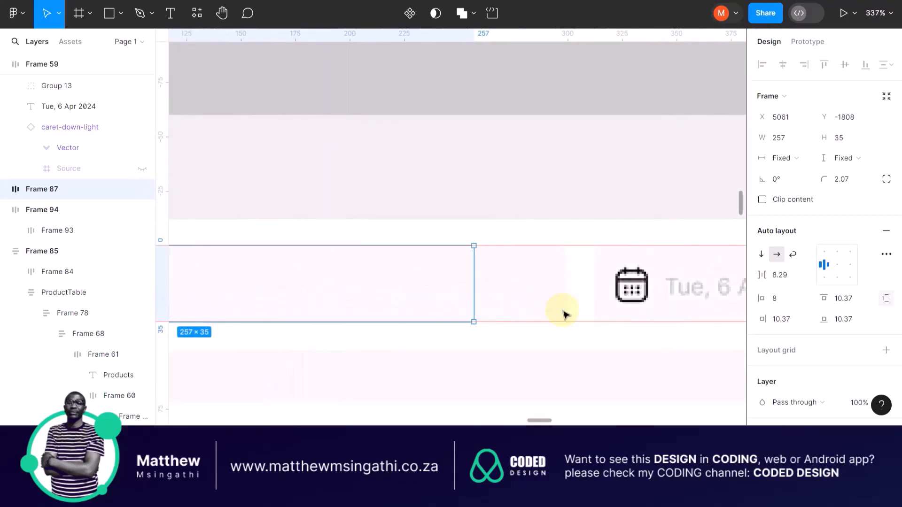
pyautogui.click(564, 311)
pyautogui.click(472, 281)
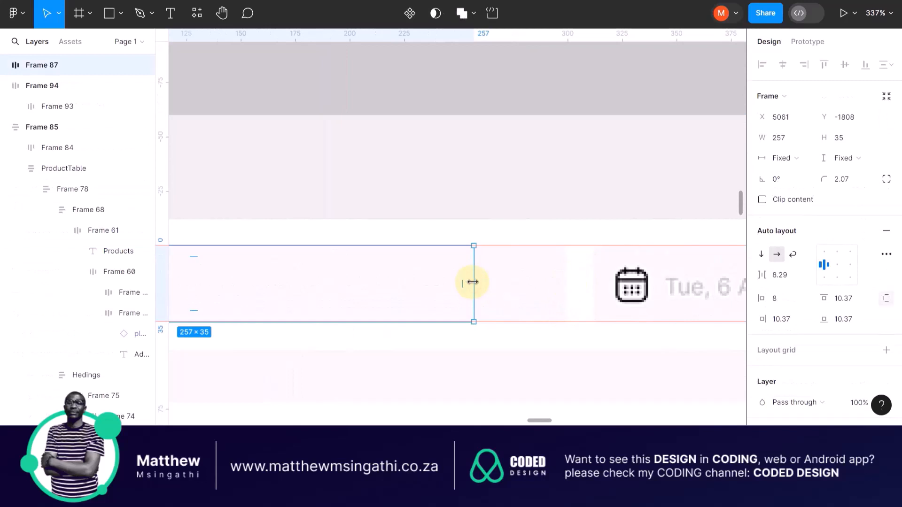
pyautogui.moveTo(495, 282); pyautogui.dragTo(564, 282)
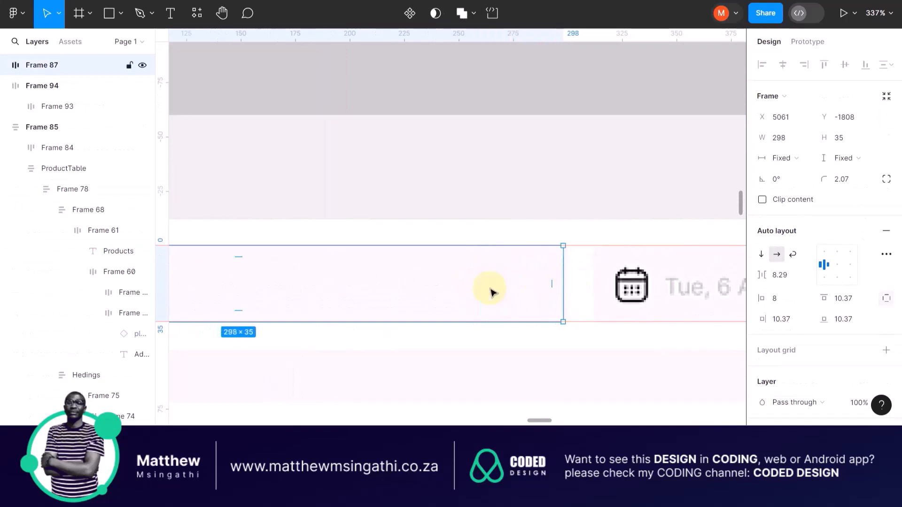
# Set the height of the date field Frame 59 to 35 to match the search field.
pyautogui.scroll(-5, 453, 290)
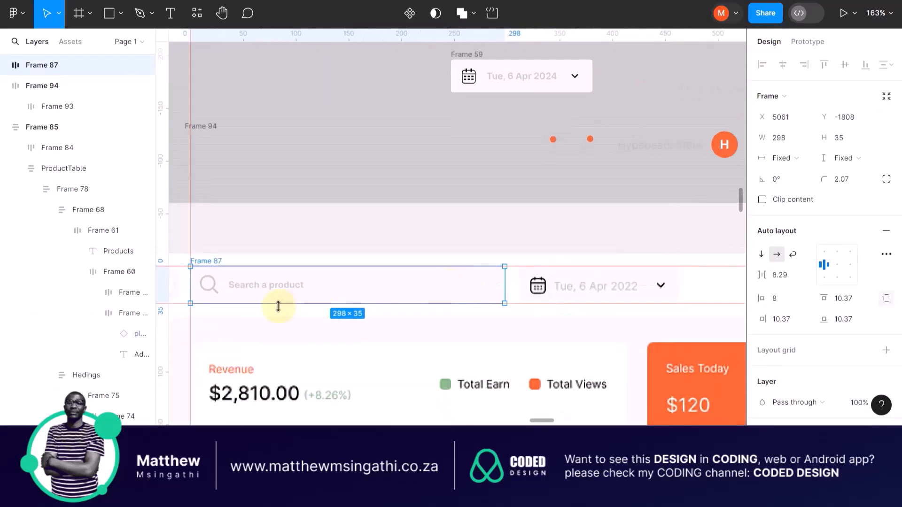
pyautogui.click(468, 59)
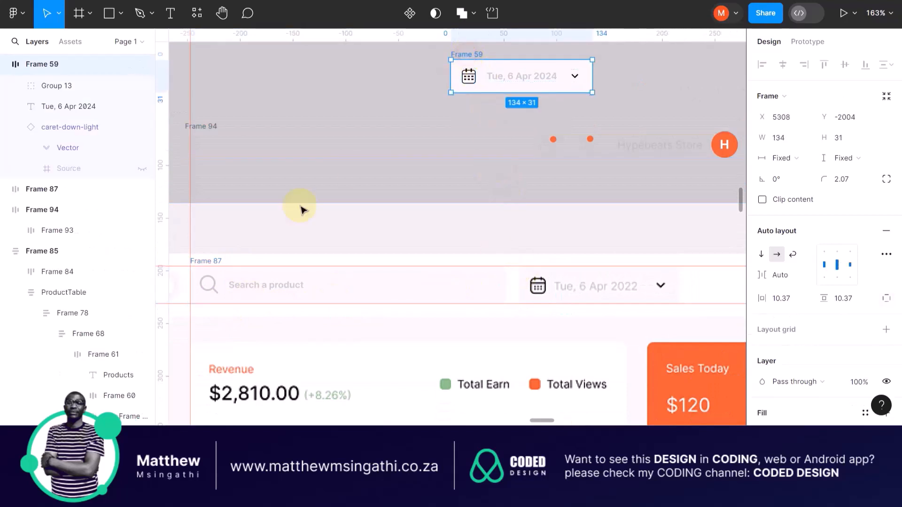
pyautogui.click(210, 264)
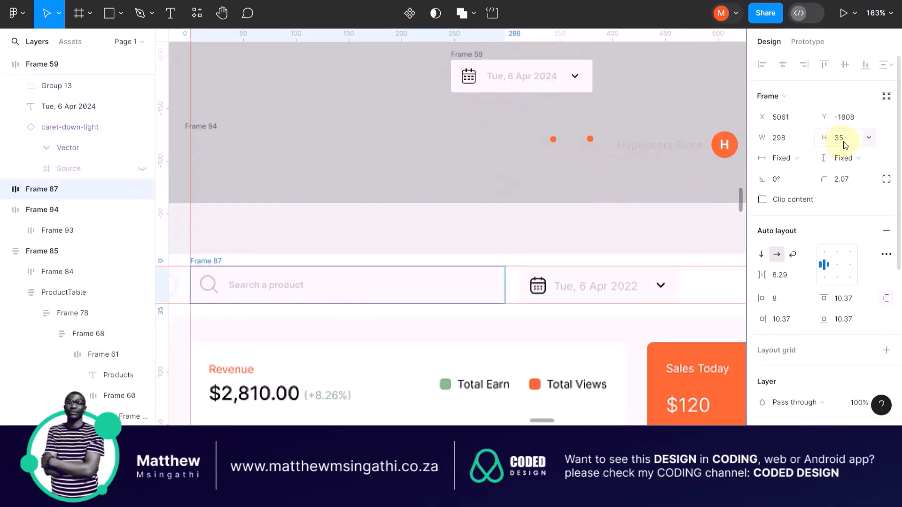
pyautogui.click(476, 58)
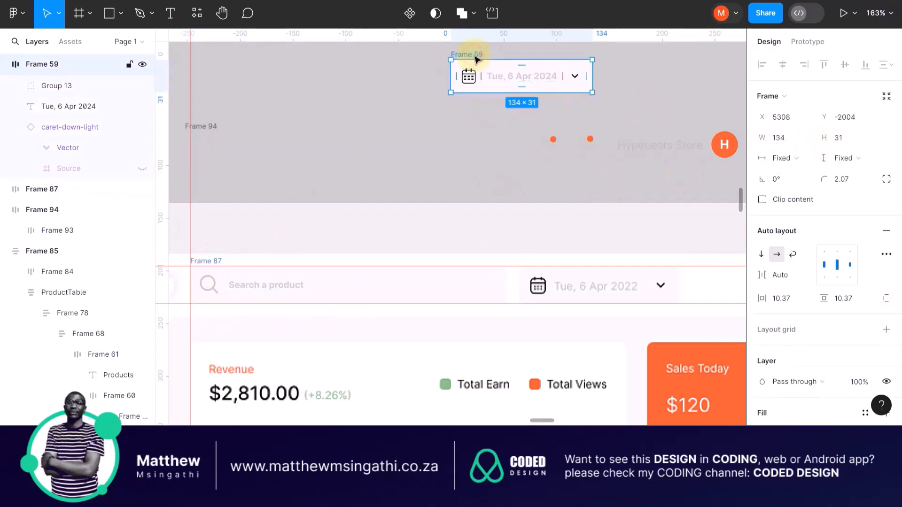
pyautogui.click(845, 140)
pyautogui.write('35')
pyautogui.press('Return')
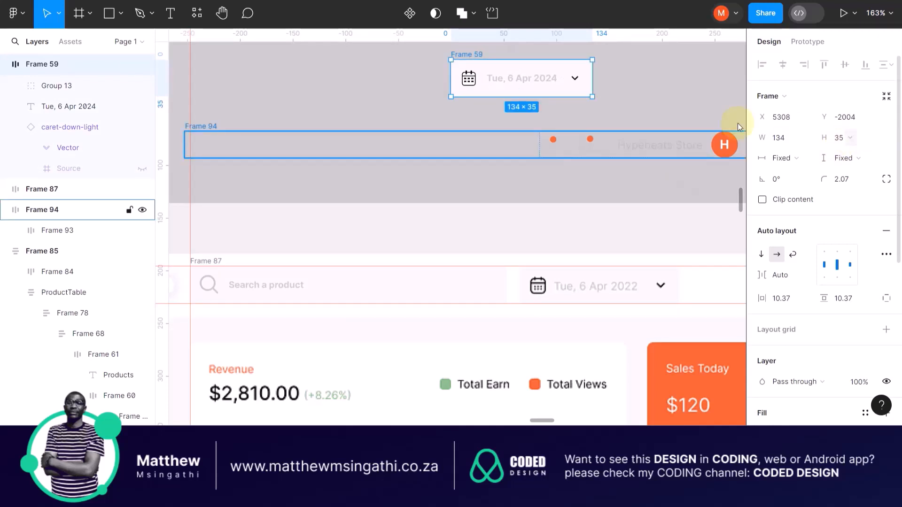
# Place the date field Frame 59 over the reference date field at X 5375, Y -1808, and widen it to 151.
pyautogui.hscroll(5, 719, 117)
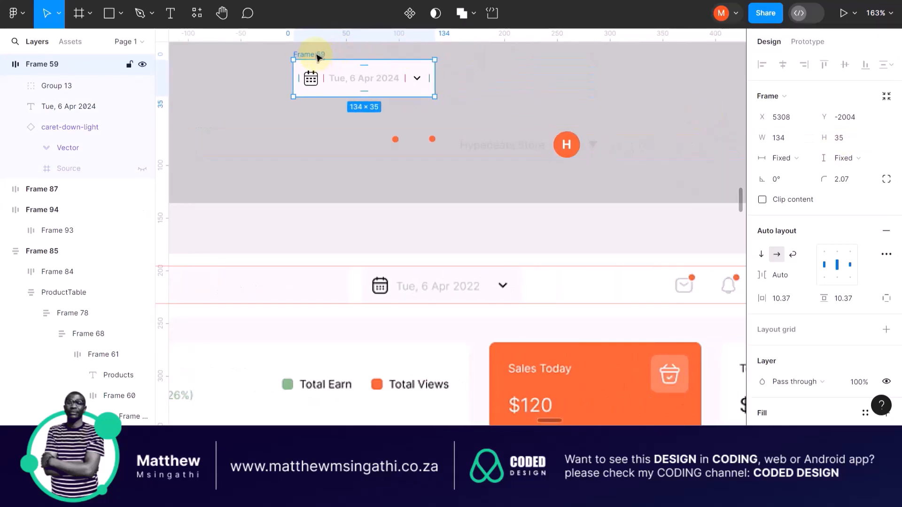
pyautogui.moveTo(318, 57); pyautogui.dragTo(388, 310)
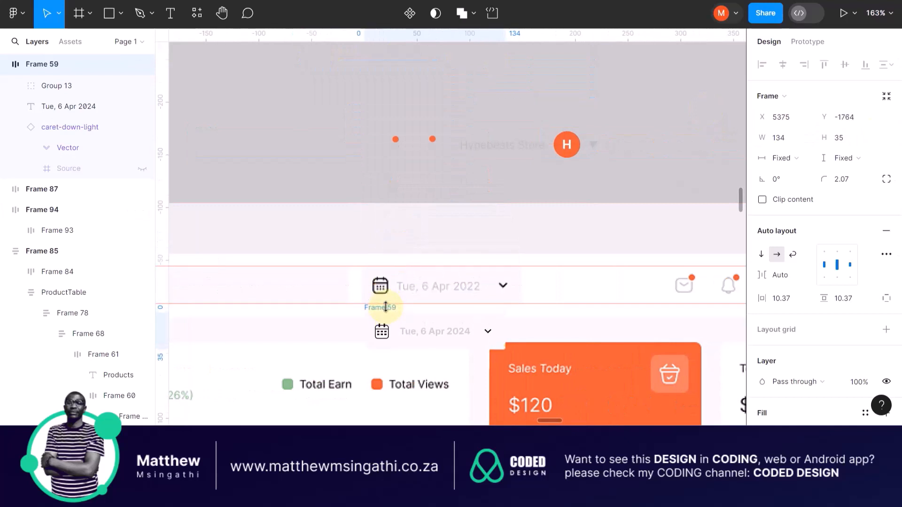
pyautogui.scroll(5, 385, 307)
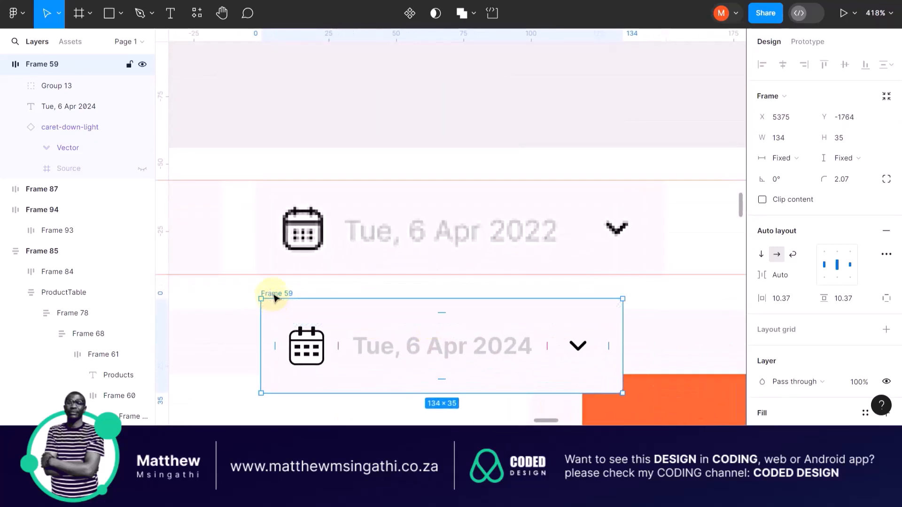
pyautogui.moveTo(272, 295); pyautogui.dragTo(270, 177)
pyautogui.moveTo(620, 234); pyautogui.dragTo(669, 233)
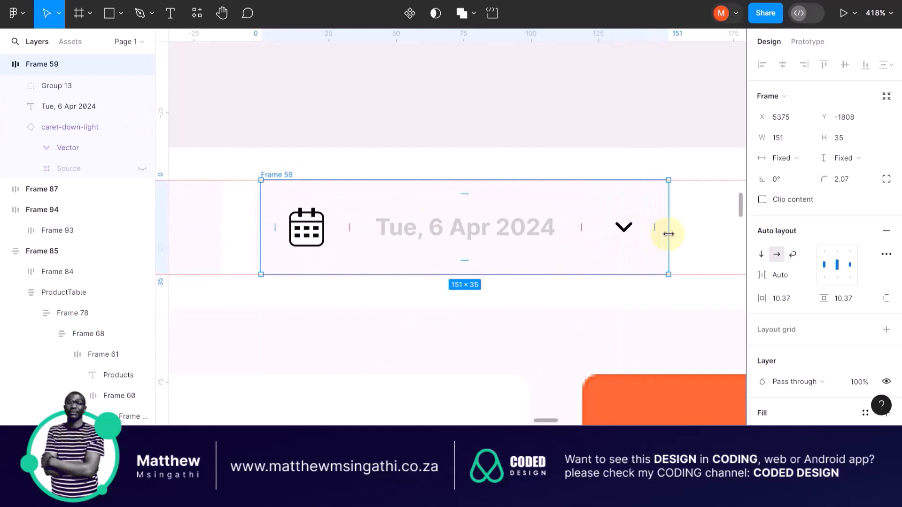
# Move the profile section Frame 93 out of Frame 94 to X 5392, Y -1891, and delete the emptied Frame 94.
pyautogui.scroll(-6, 502, 240)
pyautogui.hscroll(5, 501, 241)
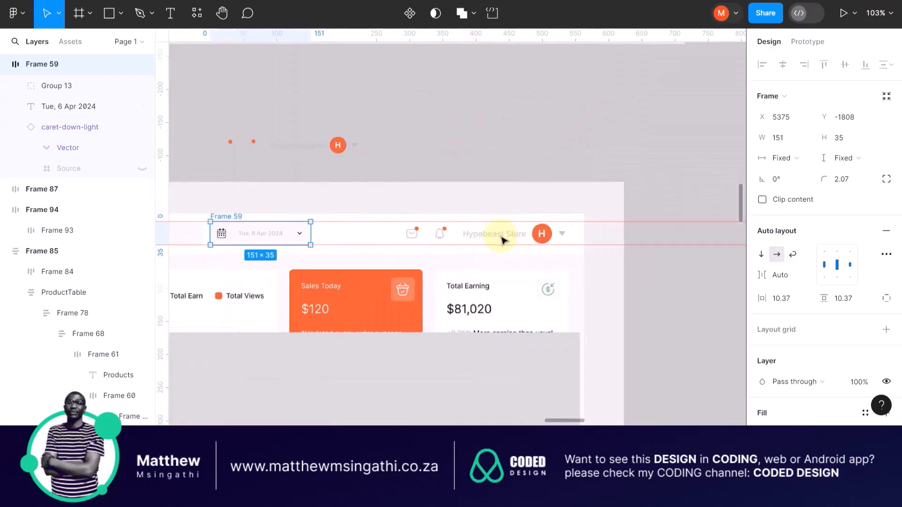
pyautogui.hscroll(-1, 502, 241)
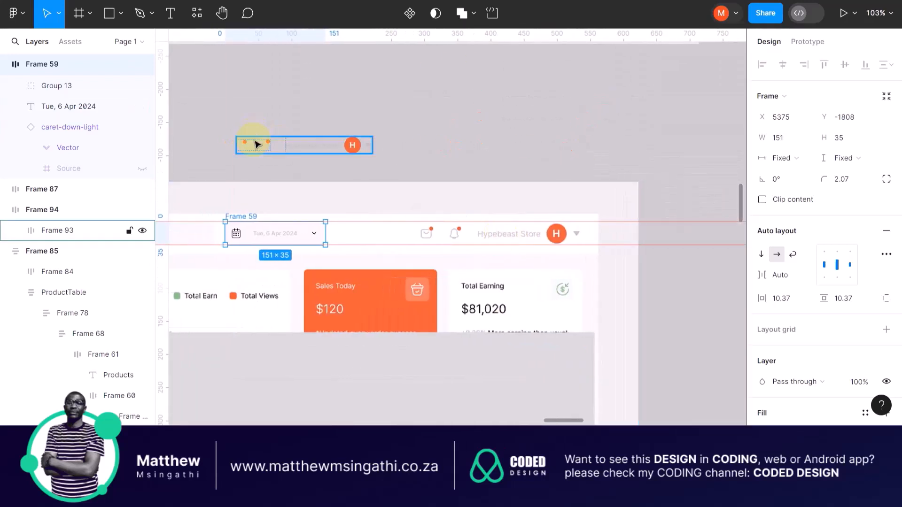
pyautogui.moveTo(257, 144)
pyautogui.mouseDown()
pyautogui.moveTo(280, 149)
pyautogui.moveTo(257, 143)
pyautogui.mouseUp()
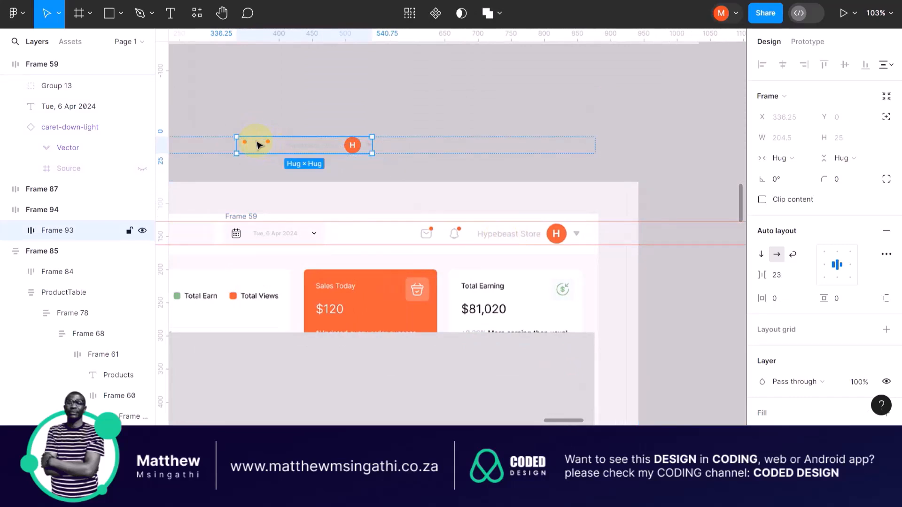
pyautogui.click(246, 120)
pyautogui.hscroll(-5, 248, 135)
pyautogui.hscroll(-3, 248, 135)
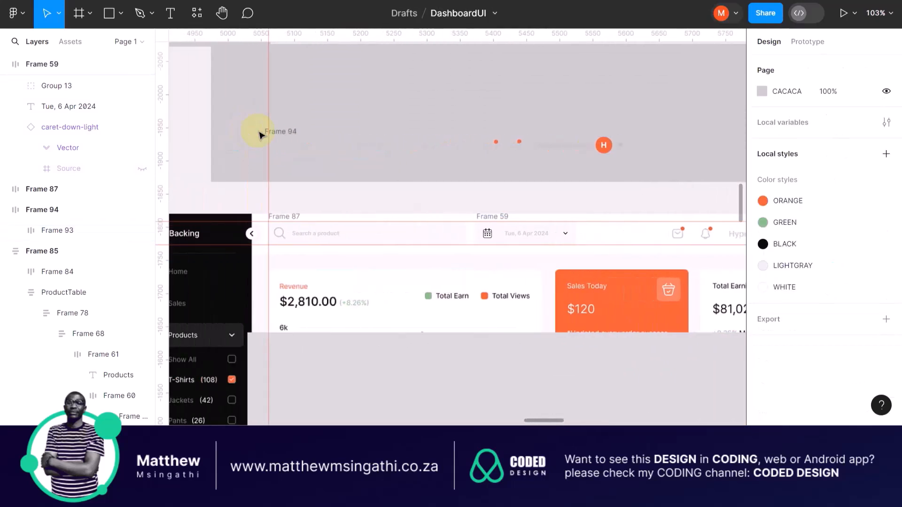
pyautogui.click(502, 139)
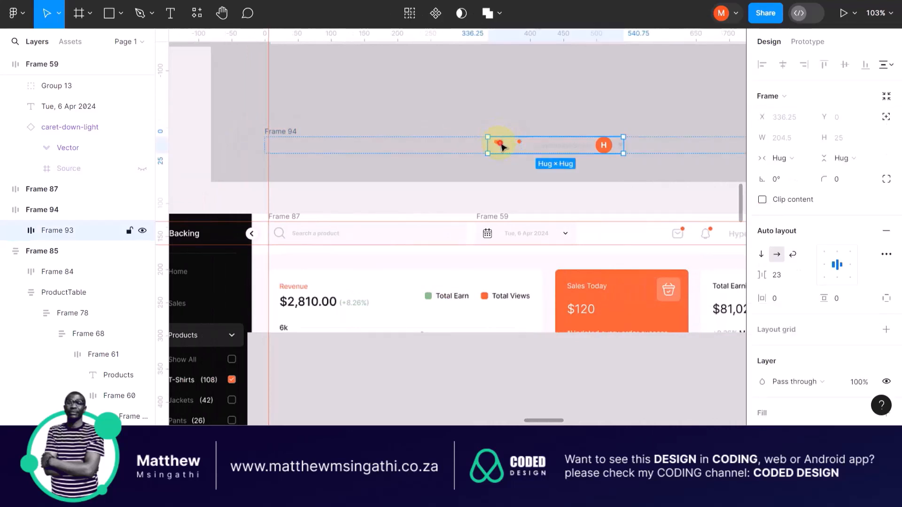
pyautogui.moveTo(501, 147); pyautogui.dragTo(503, 175)
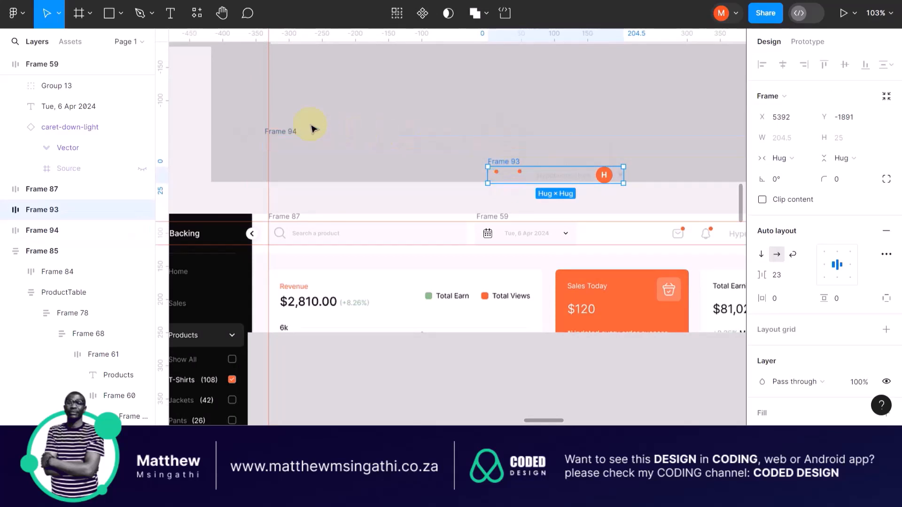
pyautogui.click(289, 132)
pyautogui.press('Delete')
# Move Frame 93 onto the reference's profile section between the horizontal guides, at X 5671, Y -1803.
pyautogui.hscroll(-3, 290, 133)
pyautogui.scroll(1, 290, 132)
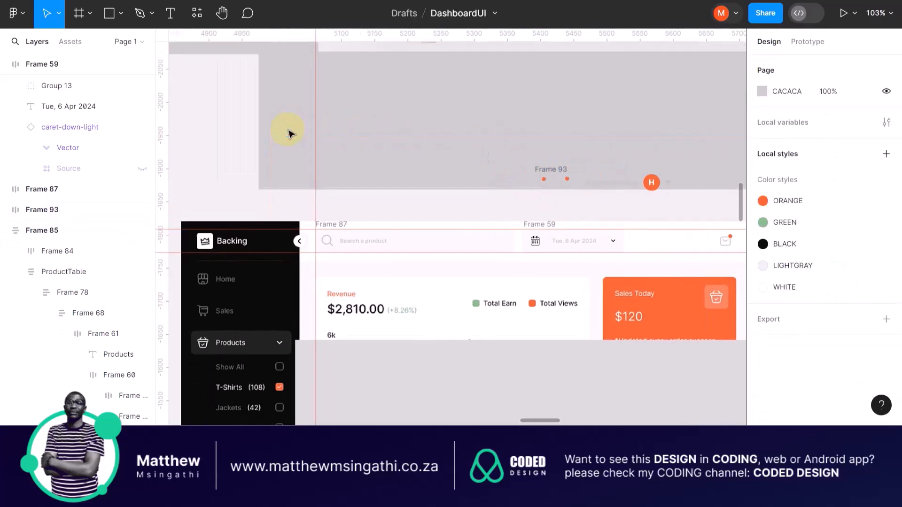
pyautogui.hscroll(6, 210, 97)
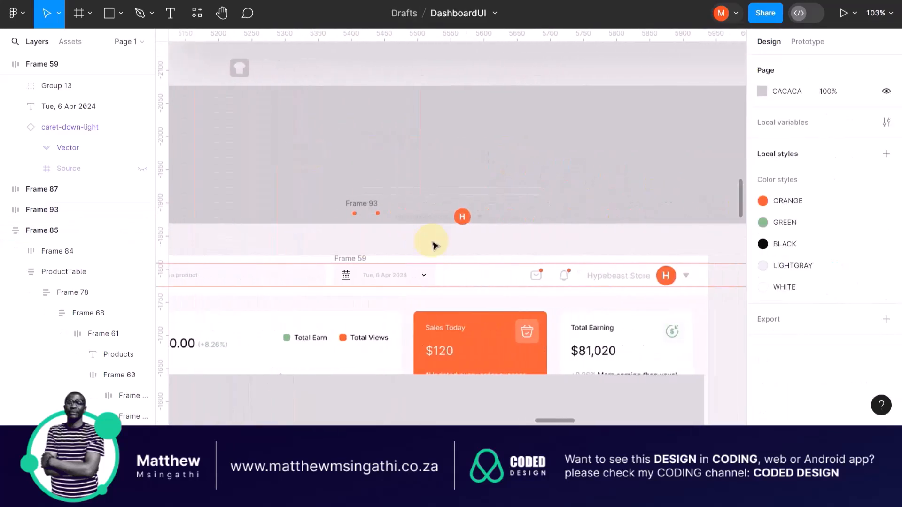
pyautogui.moveTo(364, 206); pyautogui.dragTo(519, 235)
pyautogui.scroll(5, 580, 285)
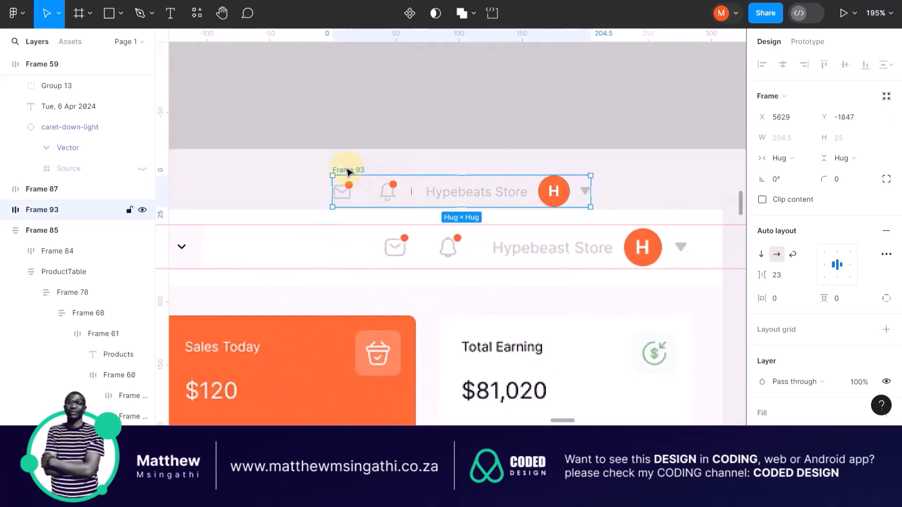
pyautogui.moveTo(365, 185); pyautogui.dragTo(400, 226)
# Increase the spacing between the mail and bell icons in Frame 91 to 27 to match the reference icons.
pyautogui.scroll(7, 406, 256)
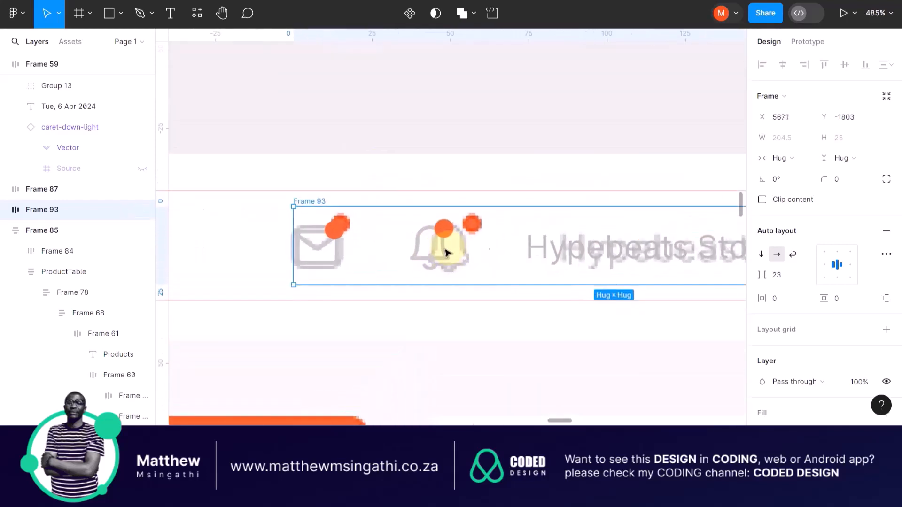
pyautogui.click(400, 257)
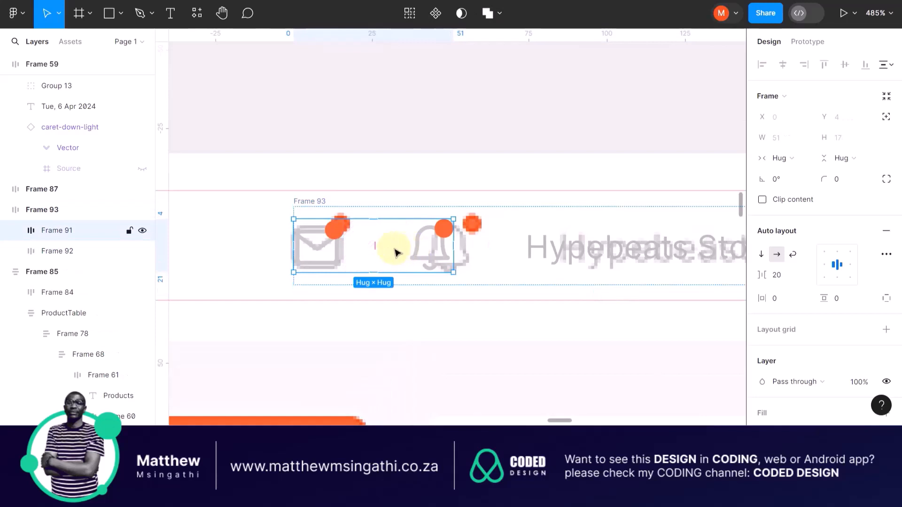
pyautogui.moveTo(376, 248); pyautogui.dragTo(387, 251)
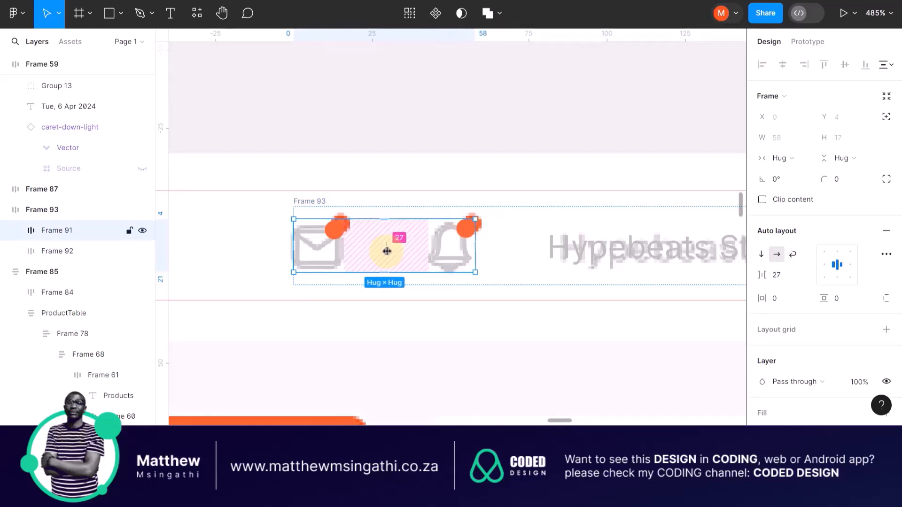
# Increase the spacing between the icons group and the store profile group in Frame 93 to 27.
pyautogui.hscroll(5, 383, 252)
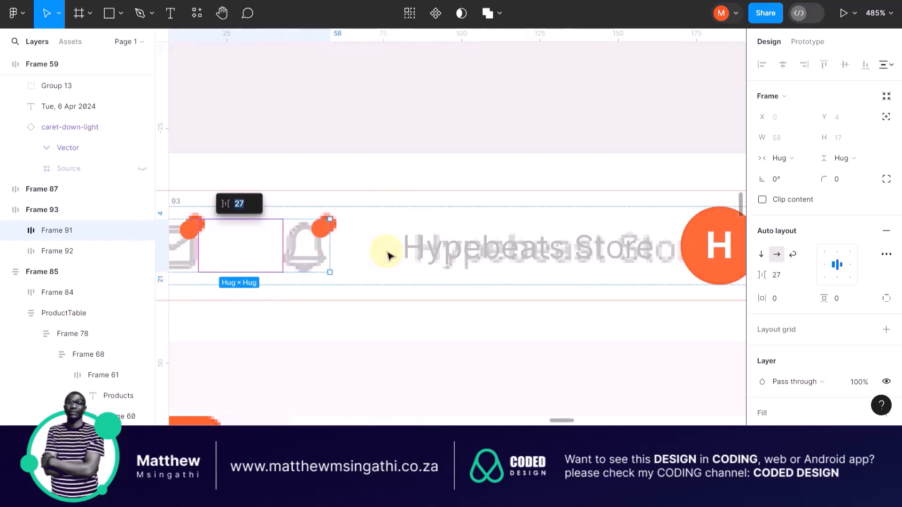
pyautogui.hscroll(3, 347, 258)
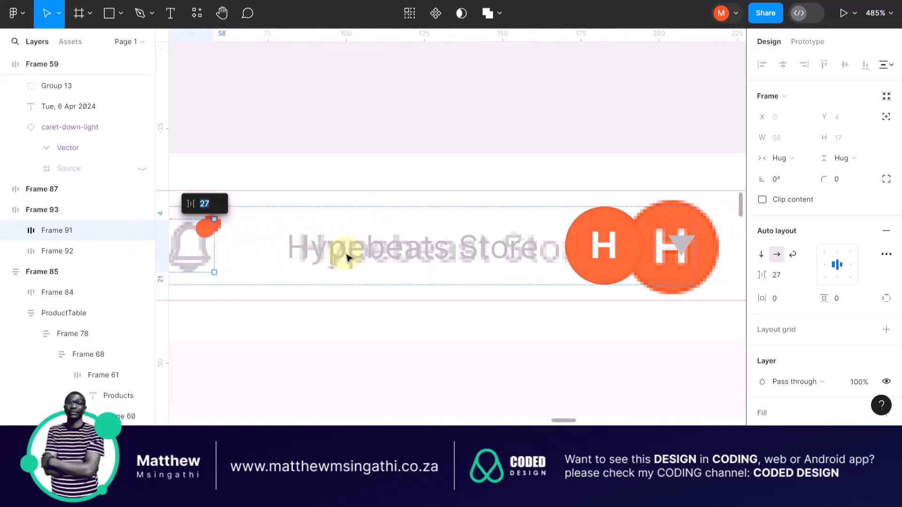
pyautogui.click(538, 254)
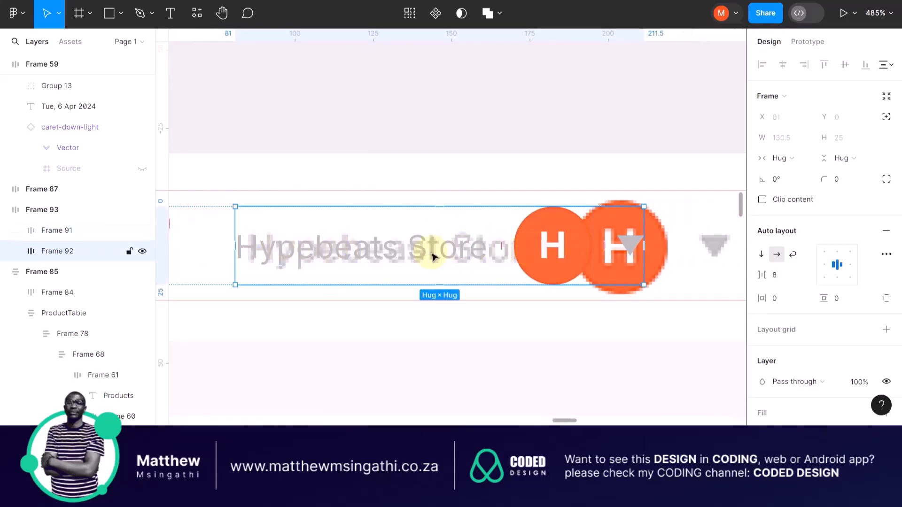
pyautogui.hscroll(-8, 431, 256)
pyautogui.click(248, 200)
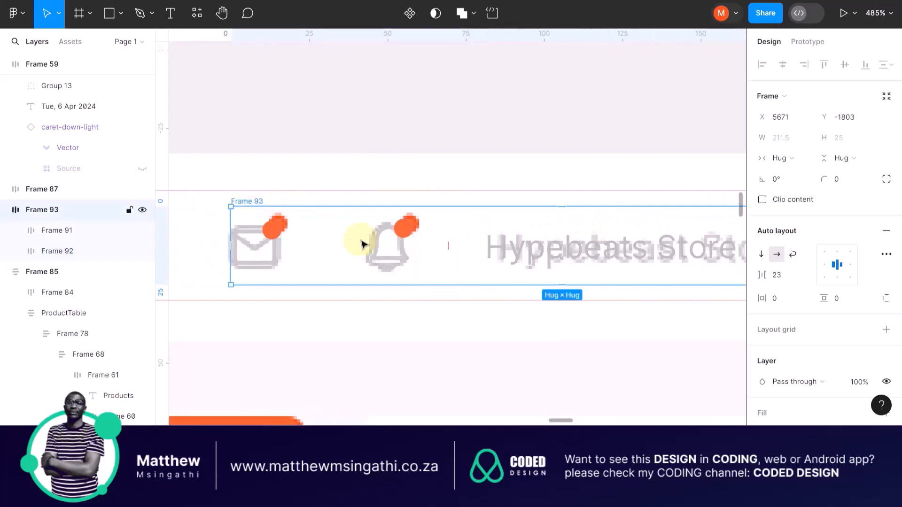
pyautogui.hscroll(2, 400, 248)
pyautogui.hscroll(2, 368, 255)
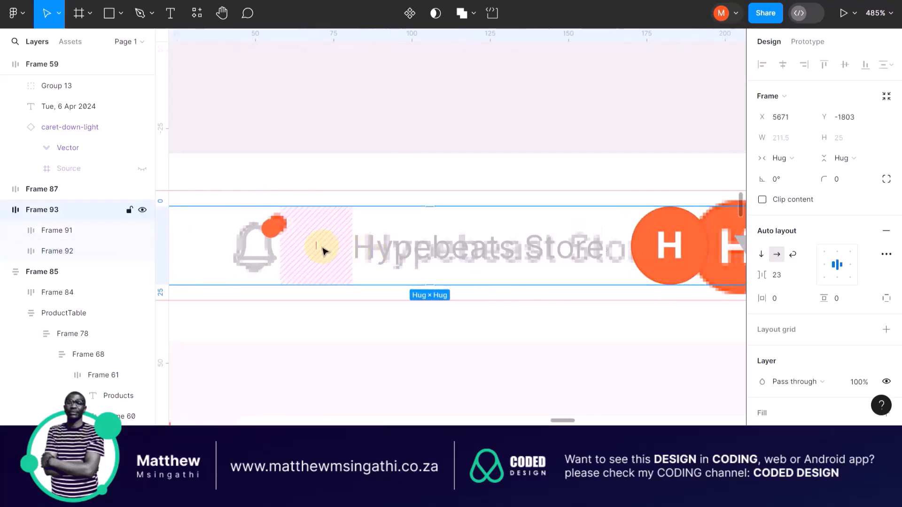
pyautogui.moveTo(319, 245); pyautogui.dragTo(326, 249)
pyautogui.hscroll(6, 329, 249)
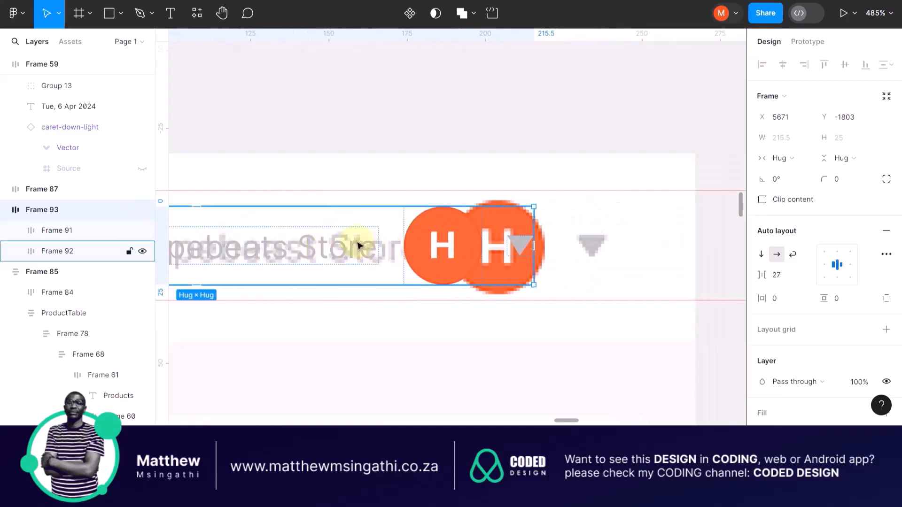
# Set the spacing between the store name, avatar and dropdown arrow in Frame 92 to 25.
pyautogui.hscroll(-4, 358, 245)
pyautogui.click(306, 222)
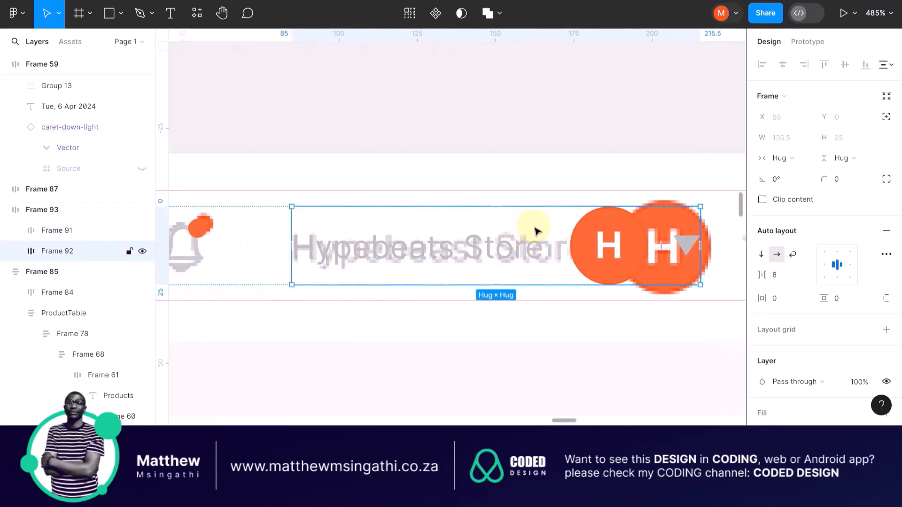
pyautogui.moveTo(555, 244); pyautogui.dragTo(590, 245)
pyautogui.hscroll(5, 590, 245)
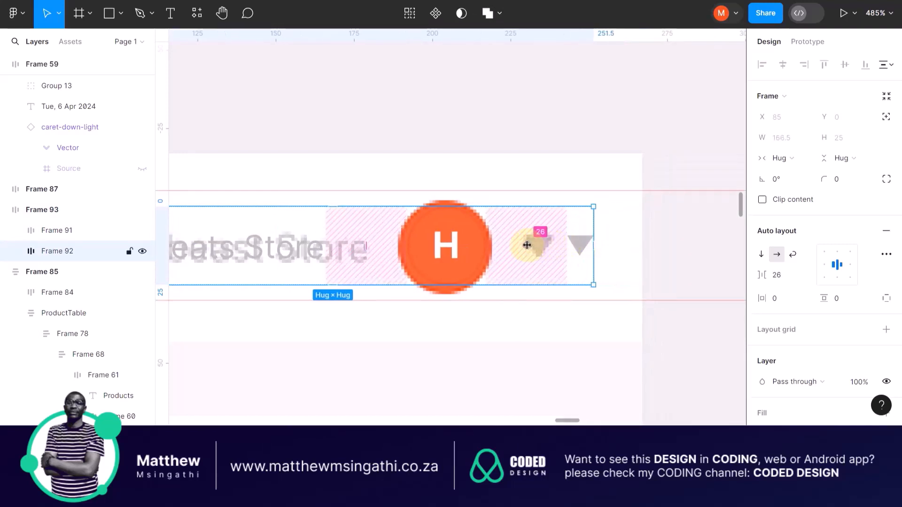
pyautogui.moveTo(527, 245)
pyautogui.mouseDown()
pyautogui.moveTo(486, 246)
pyautogui.moveTo(526, 249)
pyautogui.mouseUp()
# Scale the orange H avatar Frame 86 proportionally to 30 × 30.
pyautogui.click(472, 247)
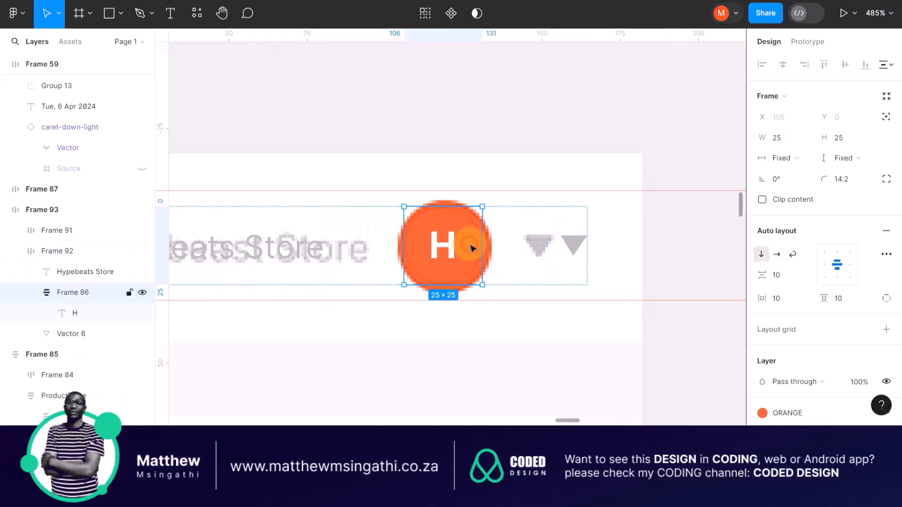
pyautogui.press('k')
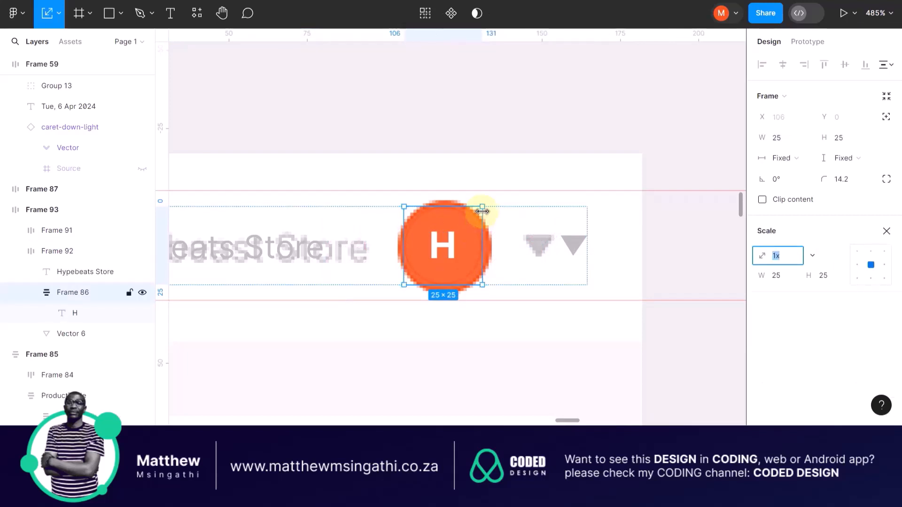
pyautogui.moveTo(485, 206); pyautogui.dragTo(500, 196)
pyautogui.moveTo(481, 234); pyautogui.dragTo(481, 240)
pyautogui.hscroll(-5, 481, 240)
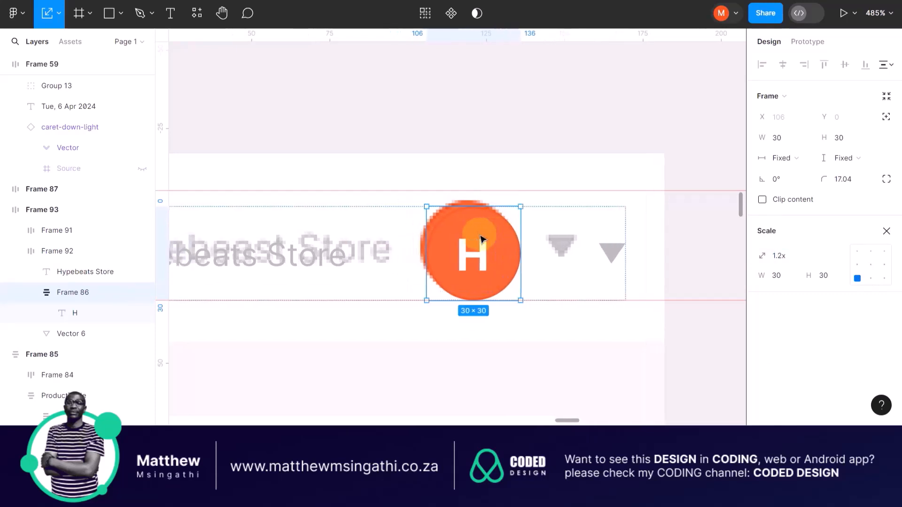
# Scale the mail and bell icons Frame 91 proportionally by about 1.21x, to about 69.94 × 20.5.
pyautogui.click(348, 266)
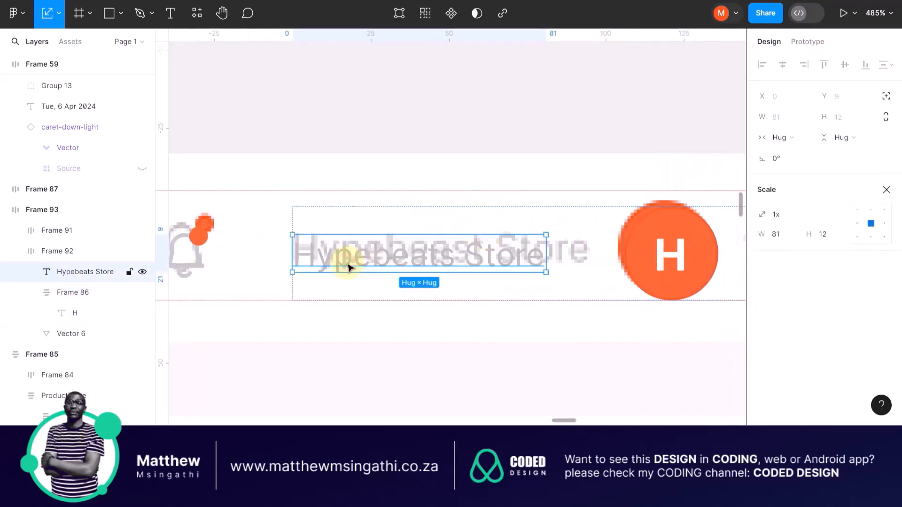
pyautogui.scroll(-3, 348, 266)
pyautogui.scroll(-5, 349, 266)
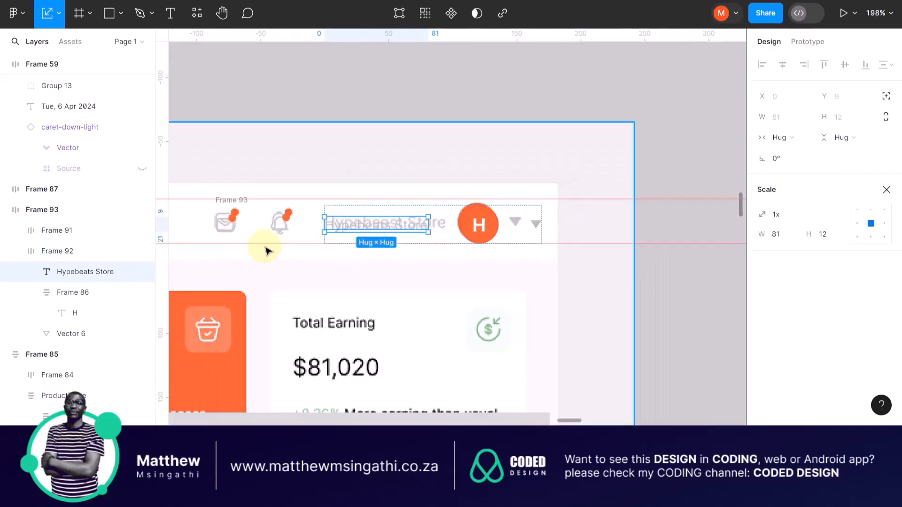
pyautogui.hscroll(-3, 265, 251)
pyautogui.hscroll(5, 267, 251)
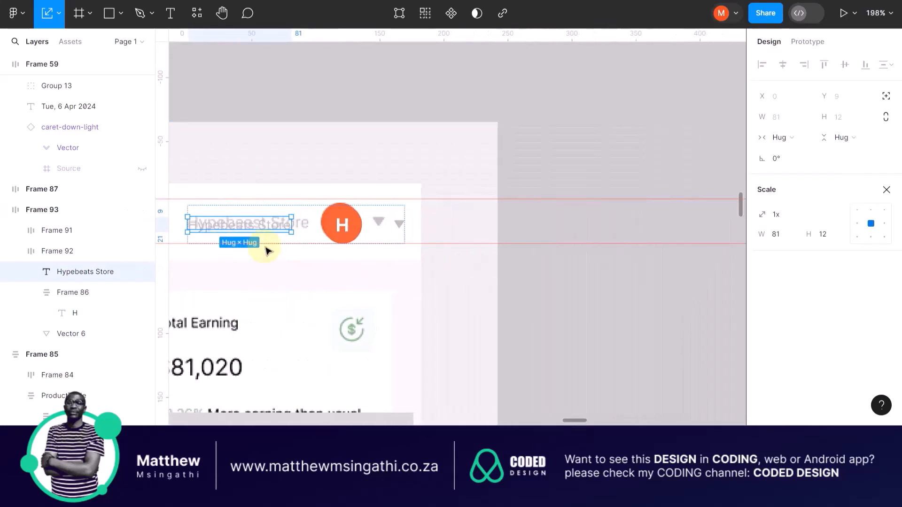
pyautogui.hscroll(-5, 267, 250)
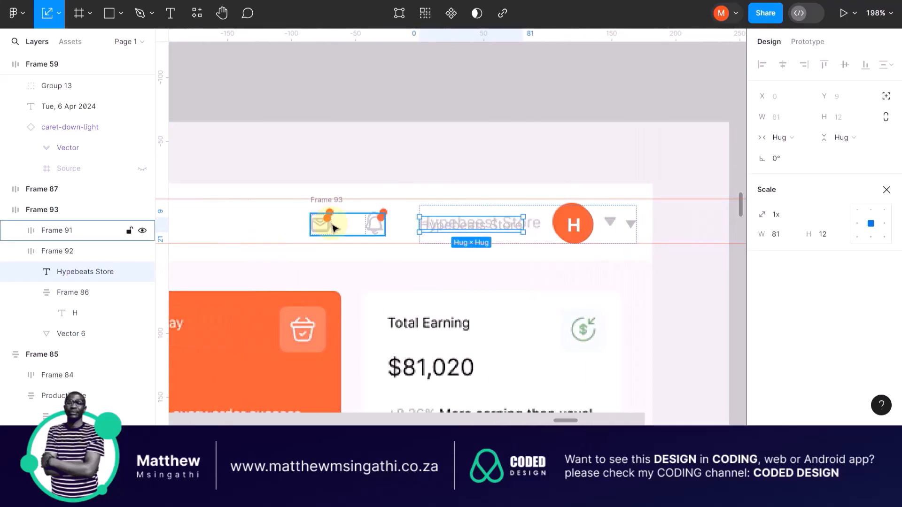
pyautogui.scroll(3, 335, 227)
pyautogui.click(324, 220)
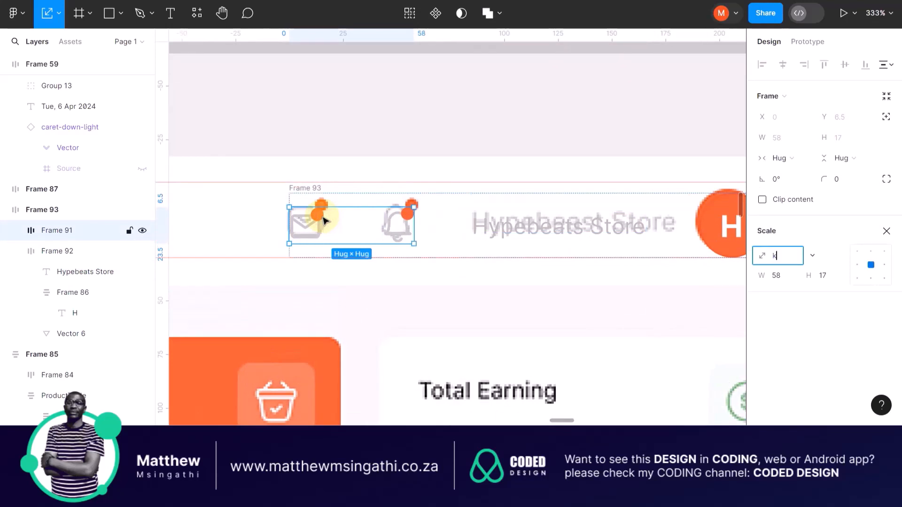
pyautogui.scroll(3, 324, 220)
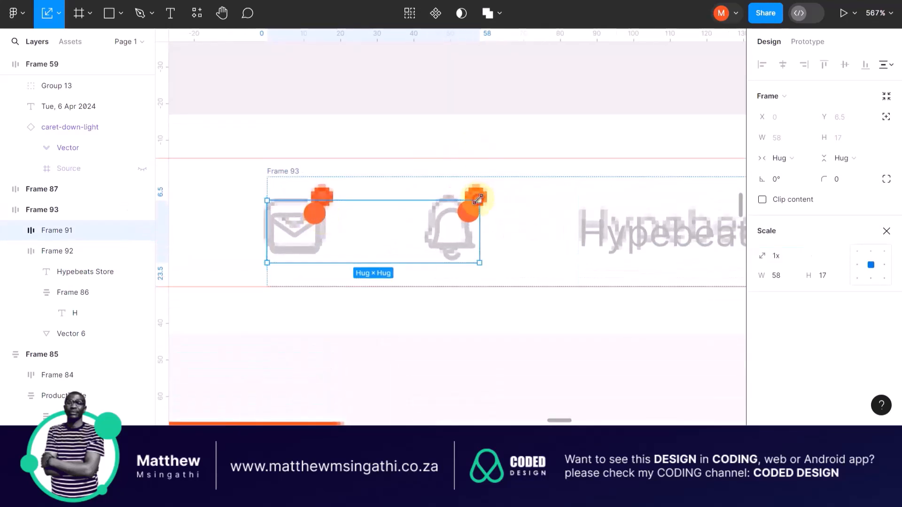
pyautogui.moveTo(477, 200); pyautogui.dragTo(492, 187)
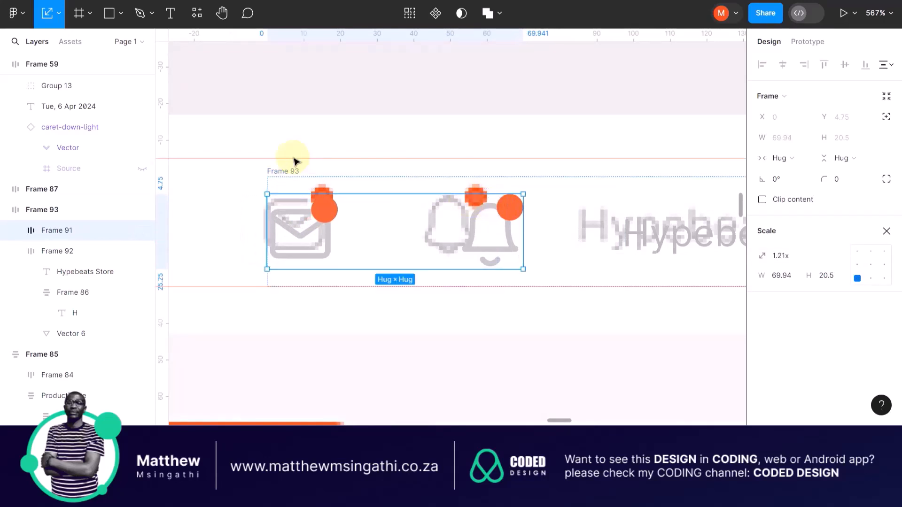
# Remove the auto layout from Frame 93 and ungroup it to separate Frame 91 from Frame 92.
pyautogui.click(283, 173)
pyautogui.rightClick(283, 174)
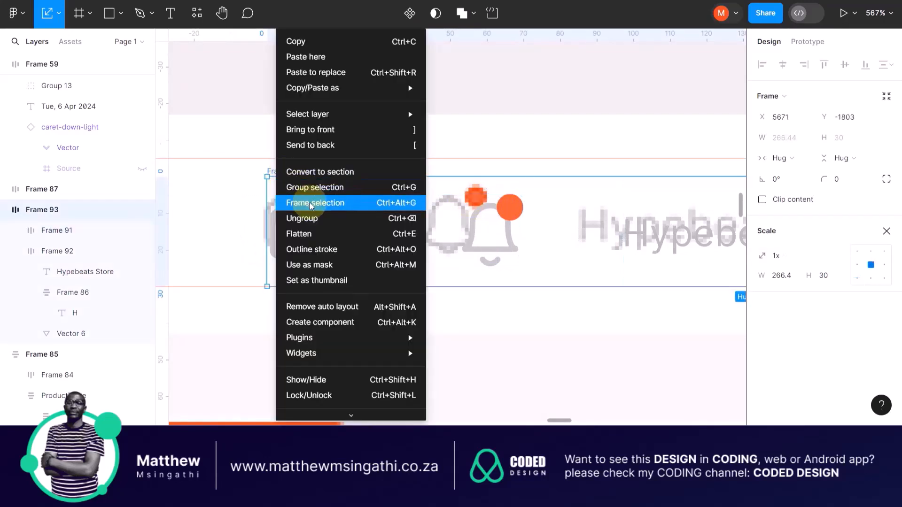
pyautogui.click(298, 307)
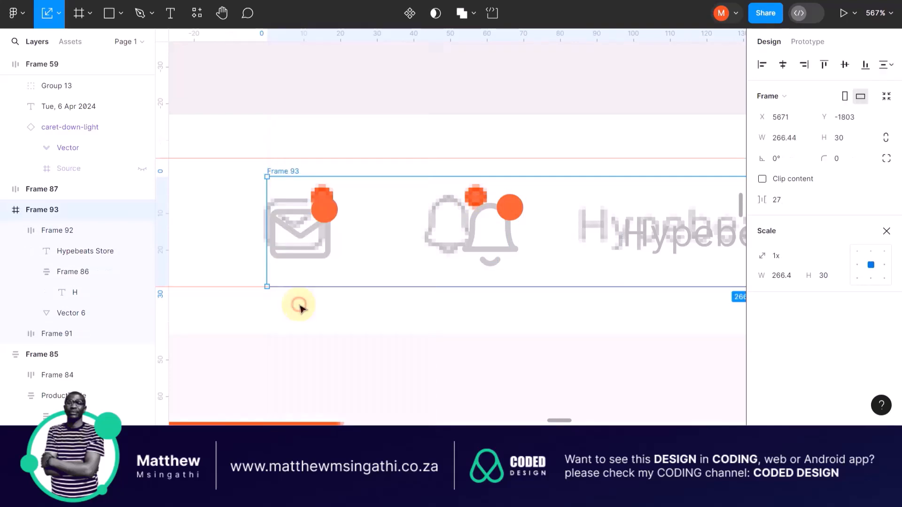
pyautogui.rightClick(278, 172)
pyautogui.click(302, 218)
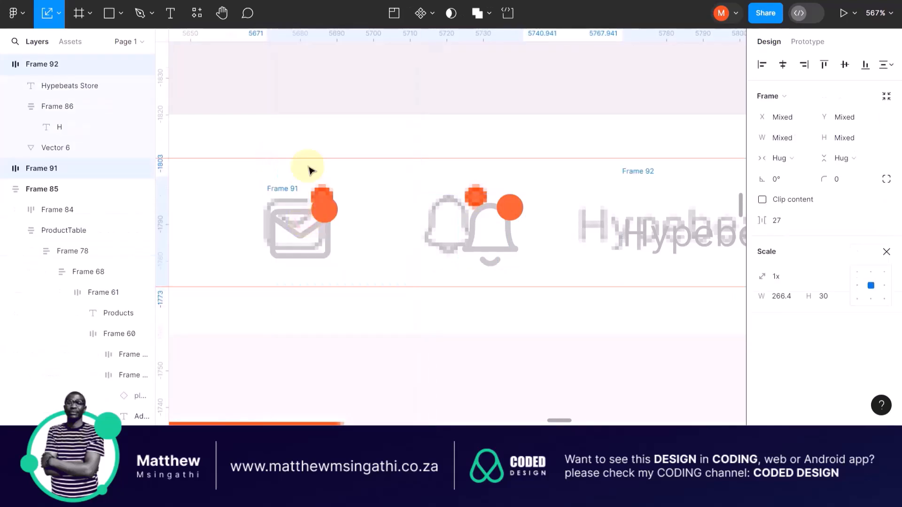
# Move the icons Frame 91 up over the reference mail icon to X 5671, Y -1801.
pyautogui.click(307, 149)
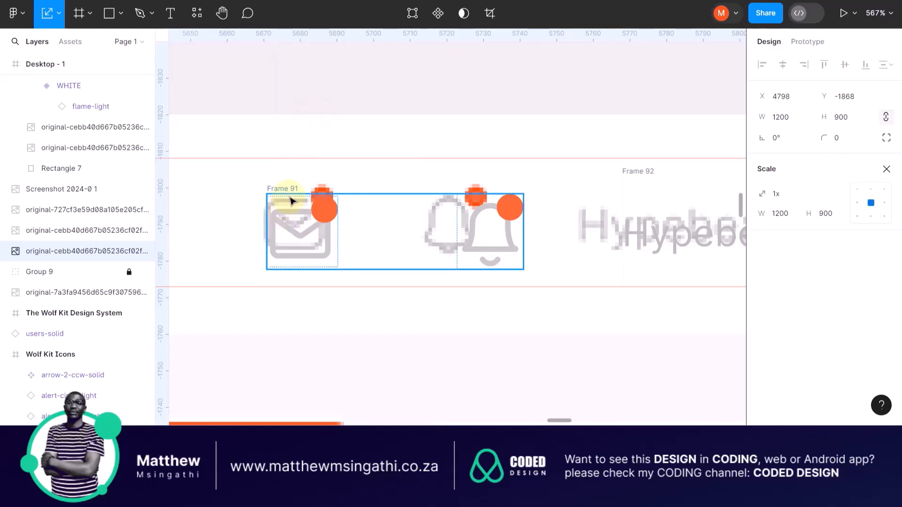
pyautogui.scroll(3, 292, 201)
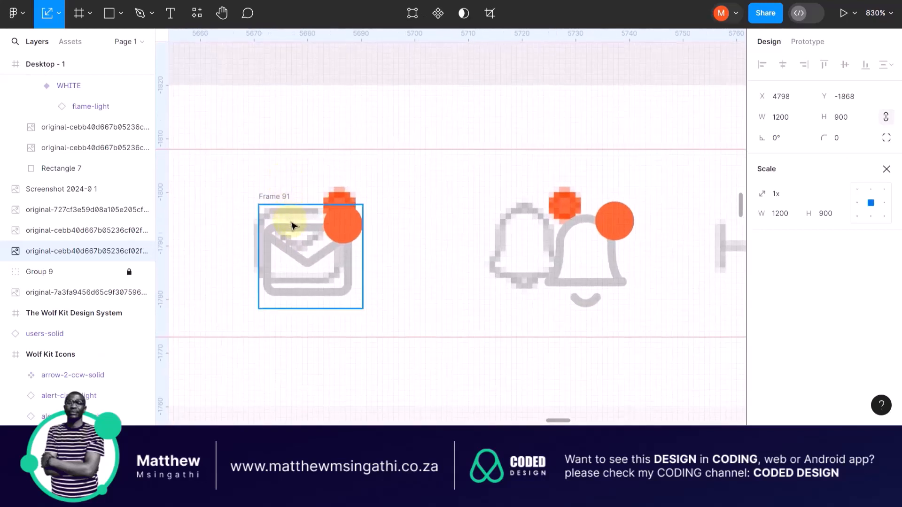
pyautogui.moveTo(278, 197)
pyautogui.mouseDown()
pyautogui.moveTo(274, 186)
pyautogui.moveTo(277, 197)
pyautogui.mouseUp()
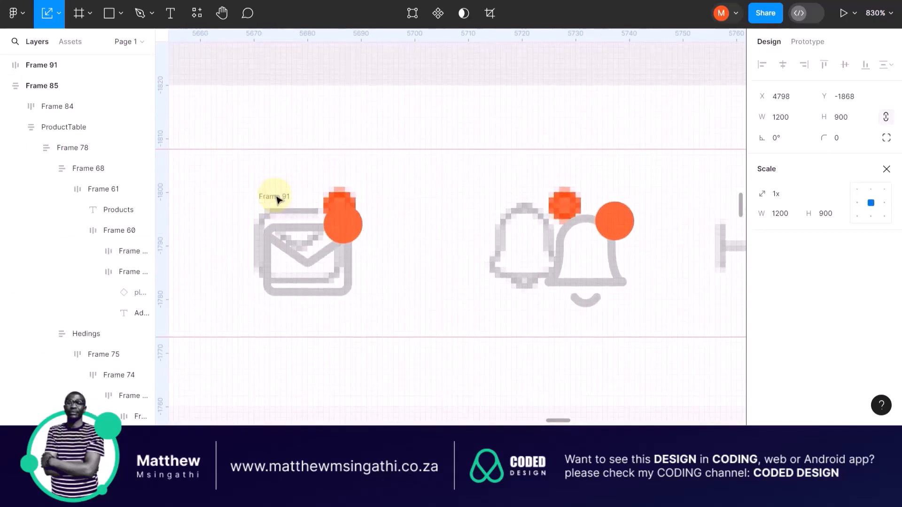
pyautogui.click(282, 226)
pyautogui.click(271, 199)
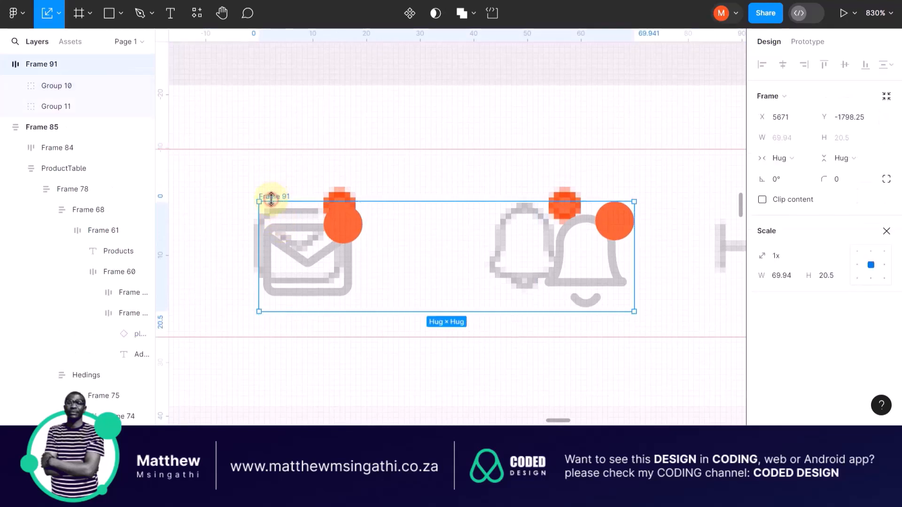
pyautogui.moveTo(284, 196); pyautogui.dragTo(282, 186)
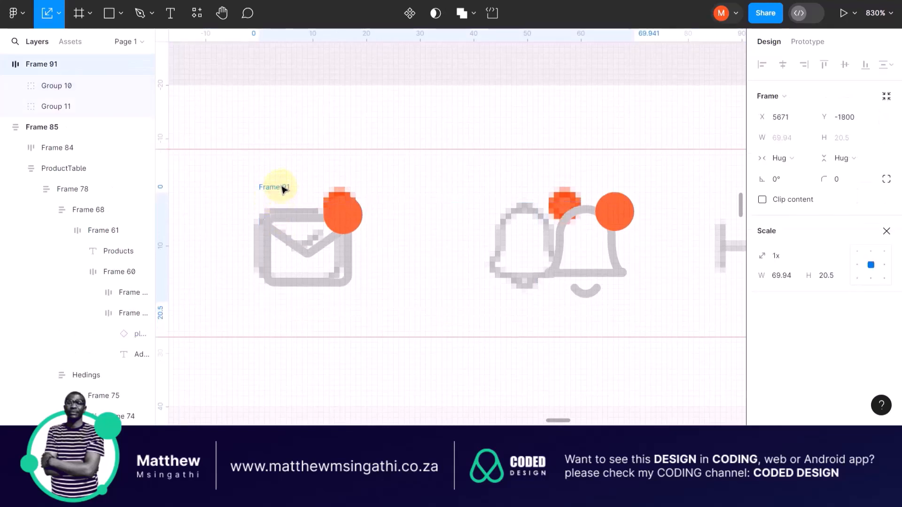
pyautogui.click(312, 195)
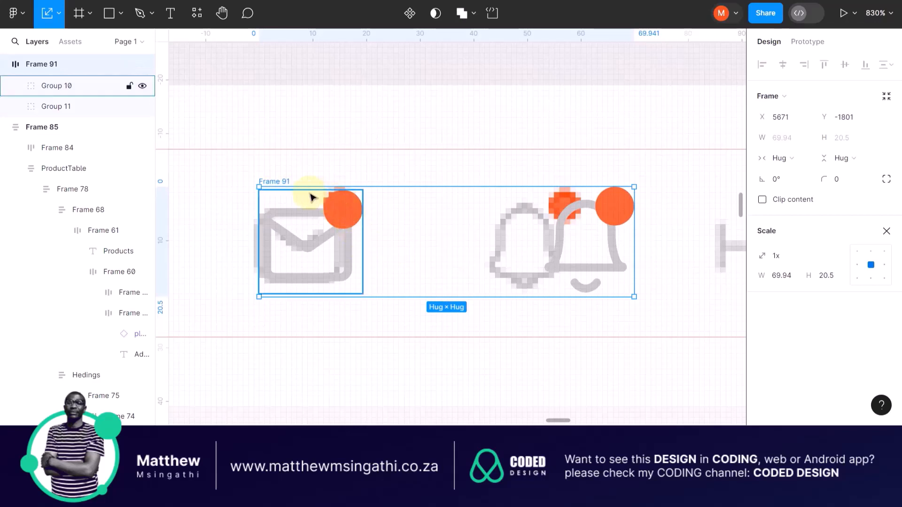
# Reduce the spacing between the mail and bell icons in Frame 91 to 22.
pyautogui.click(279, 183)
pyautogui.press('v')
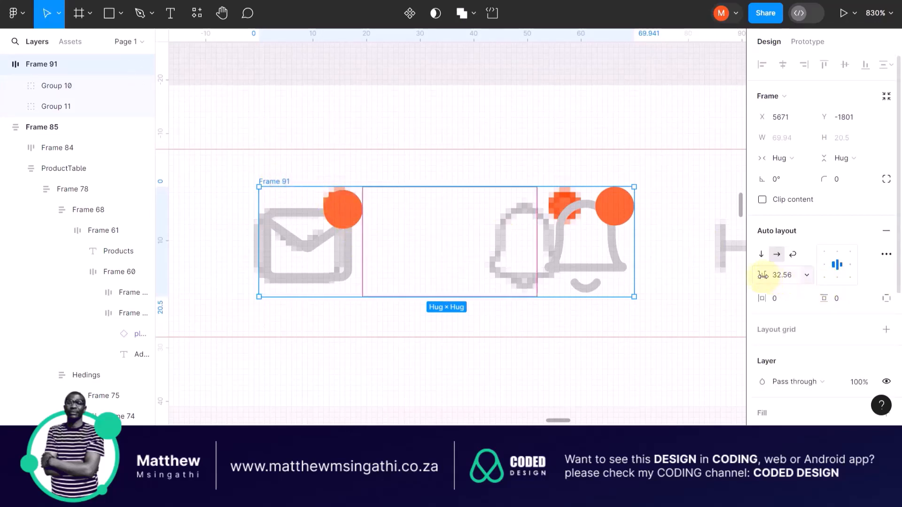
pyautogui.moveTo(763, 276); pyautogui.dragTo(625, 278)
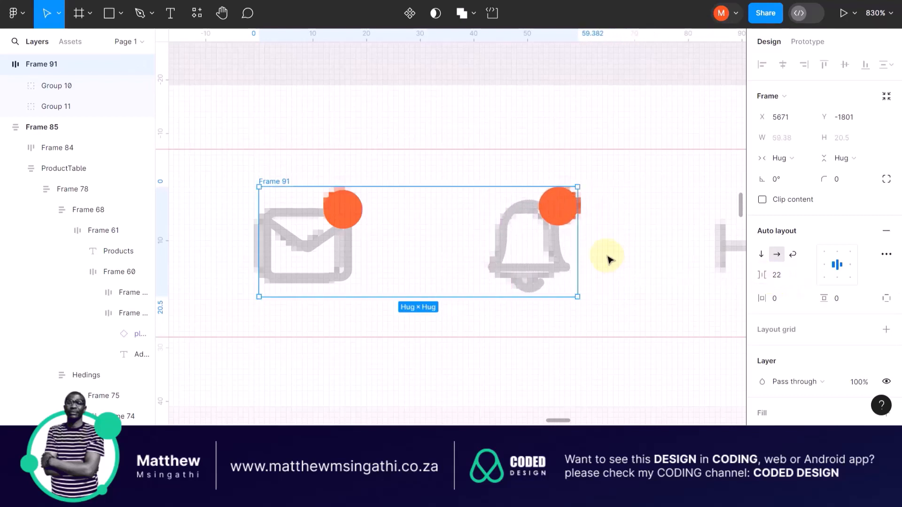
# Move the store profile Frame 92 over the reference store name to X 5755, Y -1805.
pyautogui.hscroll(8, 605, 258)
pyautogui.click(448, 263)
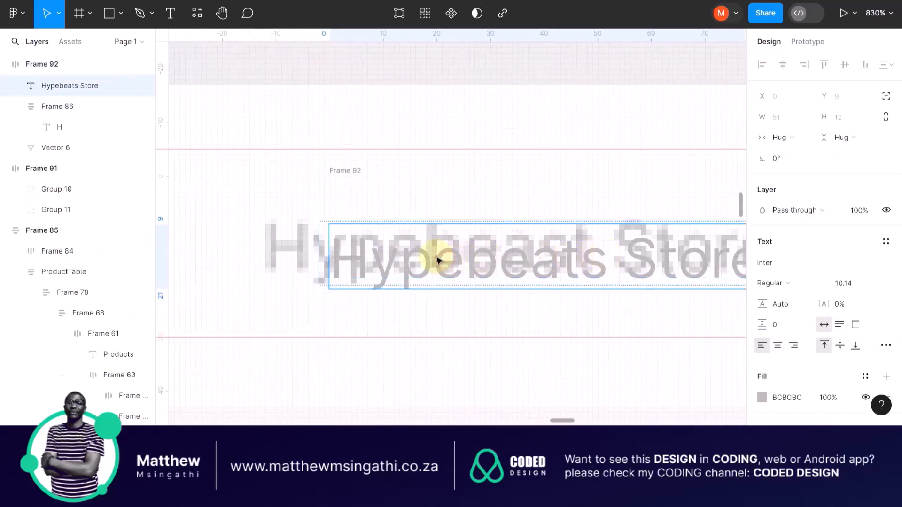
pyautogui.click(342, 174)
pyautogui.moveTo(342, 176); pyautogui.dragTo(272, 166)
pyautogui.hscroll(10, 404, 270)
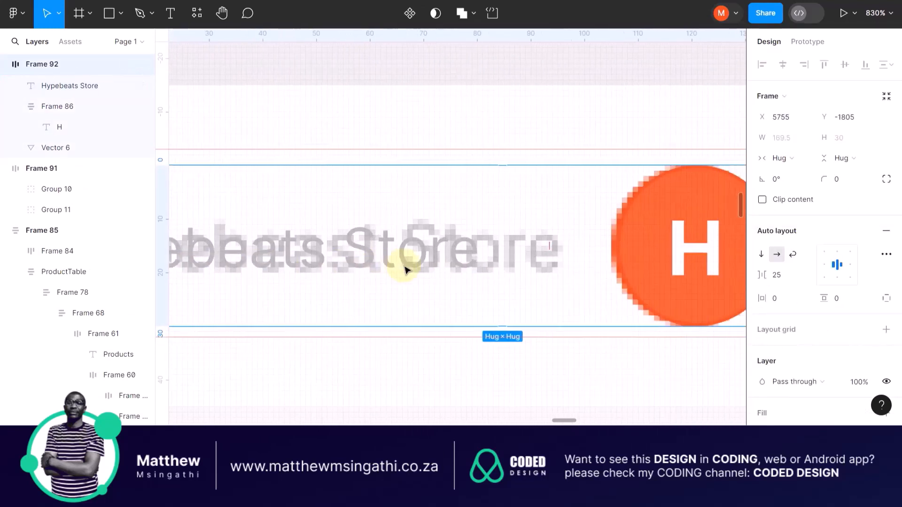
# Reduce the spacing between the items of Frame 92 to 18 to bring the dropdown arrow over the reference arrow.
pyautogui.moveTo(575, 239)
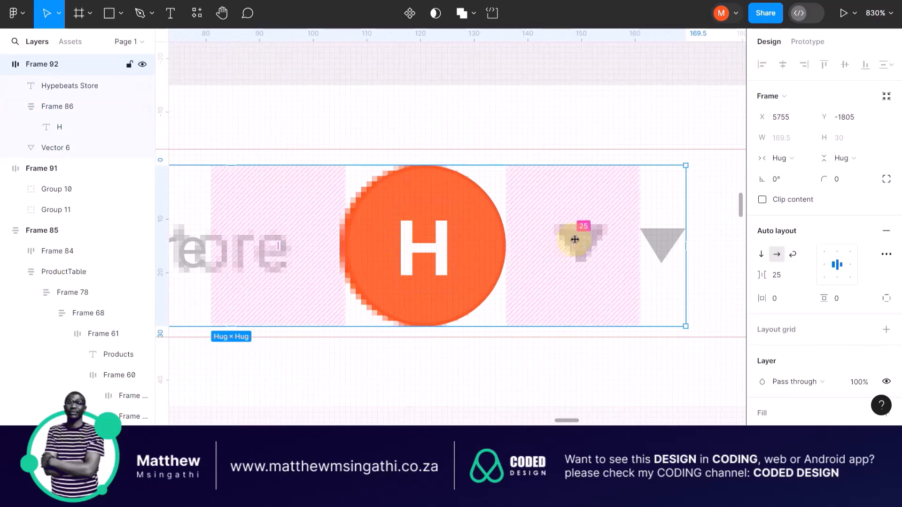
pyautogui.scroll(-5, 566, 256)
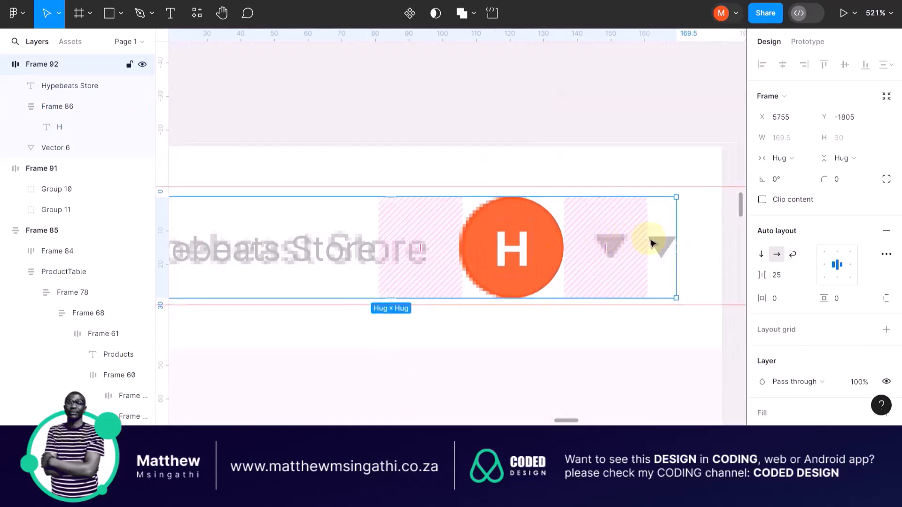
pyautogui.moveTo(601, 246); pyautogui.dragTo(566, 244)
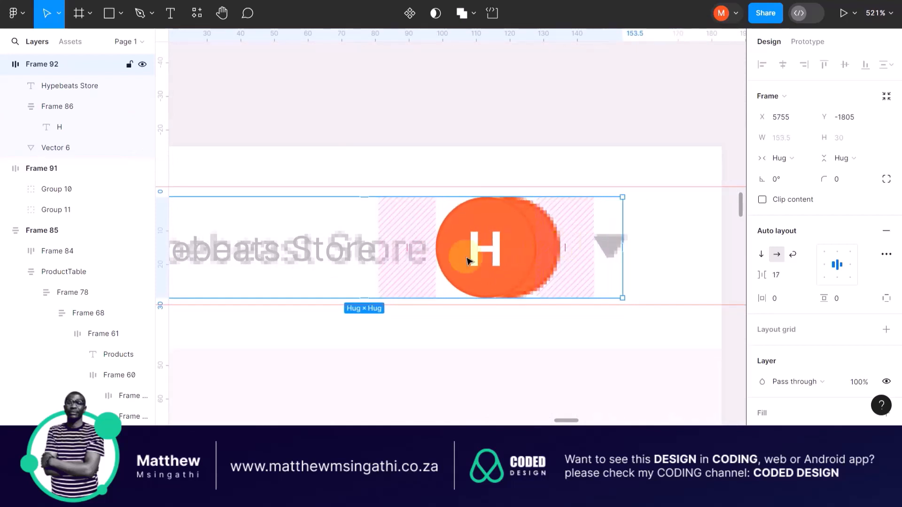
pyautogui.click(405, 247)
pyautogui.moveTo(408, 247); pyautogui.dragTo(471, 254)
pyautogui.scroll(-5, 471, 254)
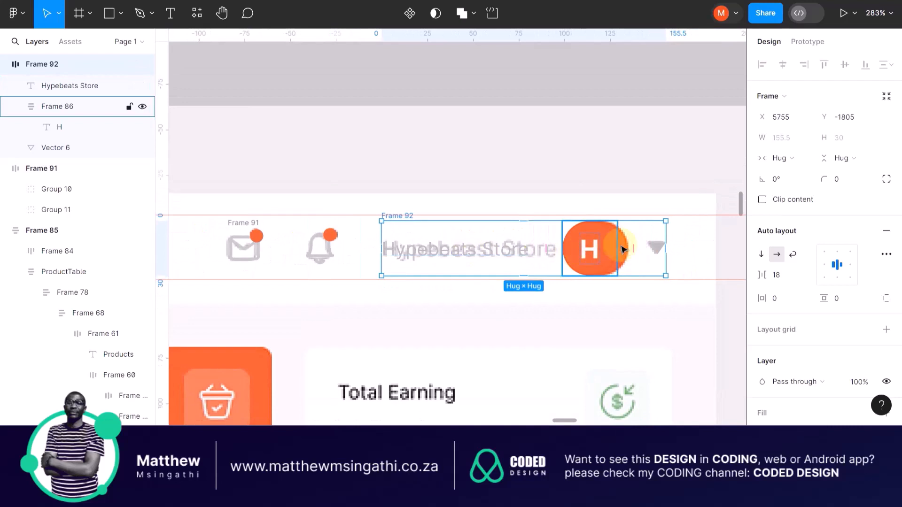
# Wrap the orange H avatar and dropdown arrow in Frame 92 in their own auto layout frame with a spacing of 10.
pyautogui.scroll(4, 600, 250)
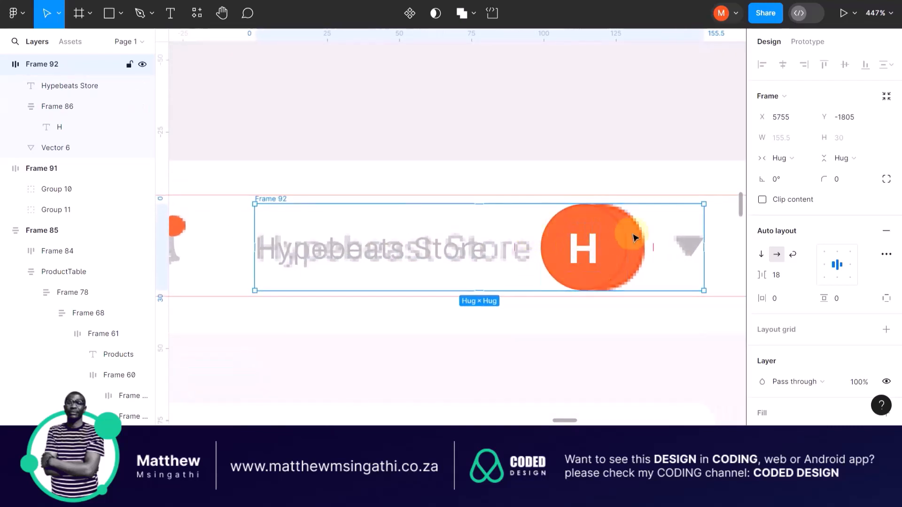
pyautogui.click(654, 248)
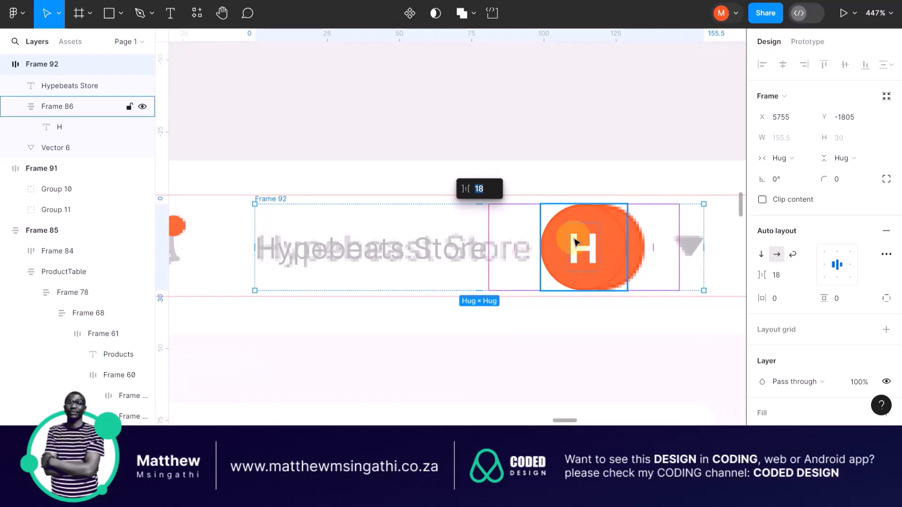
pyautogui.click(620, 222)
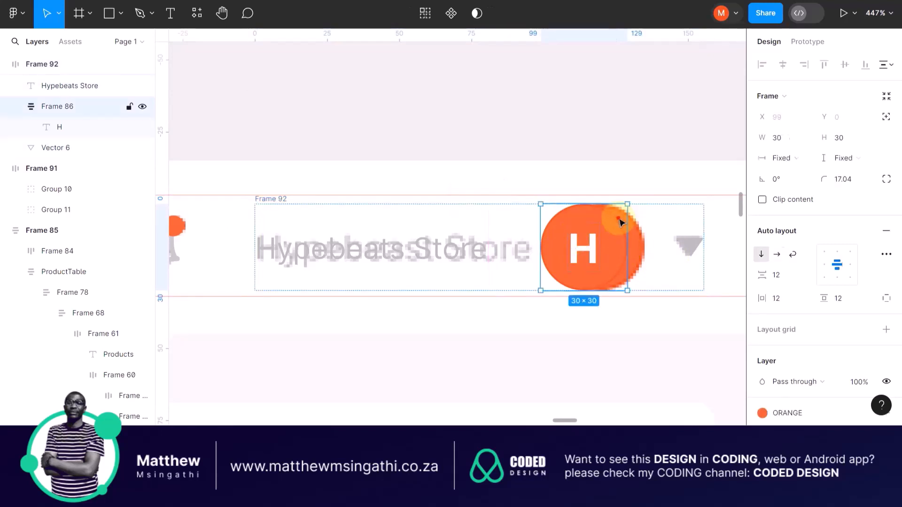
pyautogui.keyDown('shift'); pyautogui.click(687, 246); pyautogui.keyUp('shift')
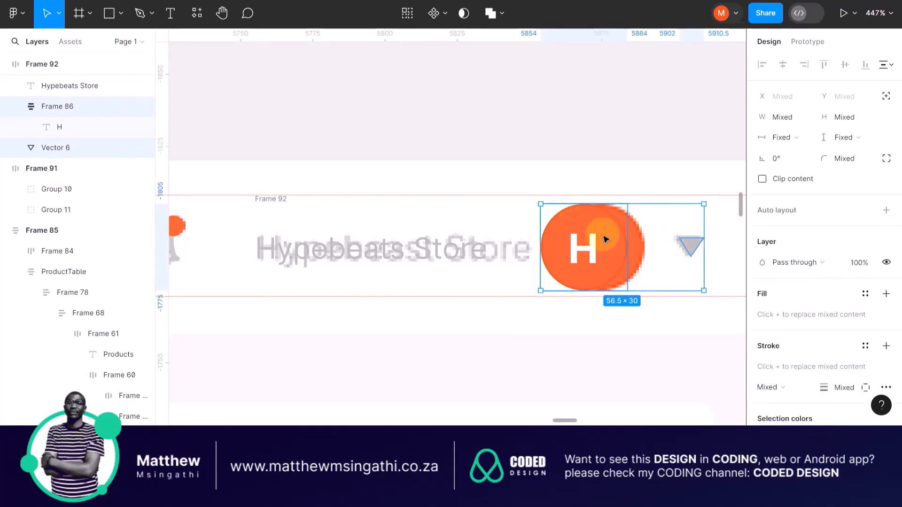
pyautogui.hotkey('shift', 'a')
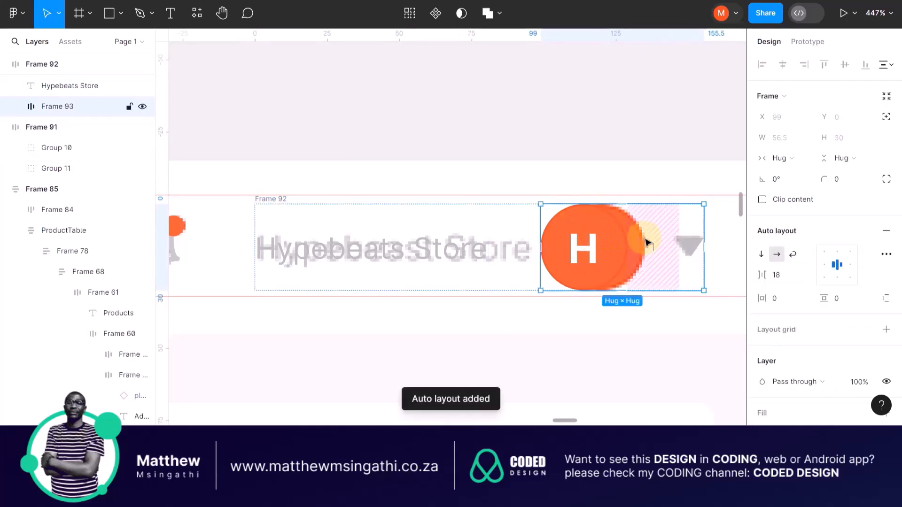
pyautogui.moveTo(666, 243); pyautogui.dragTo(644, 247)
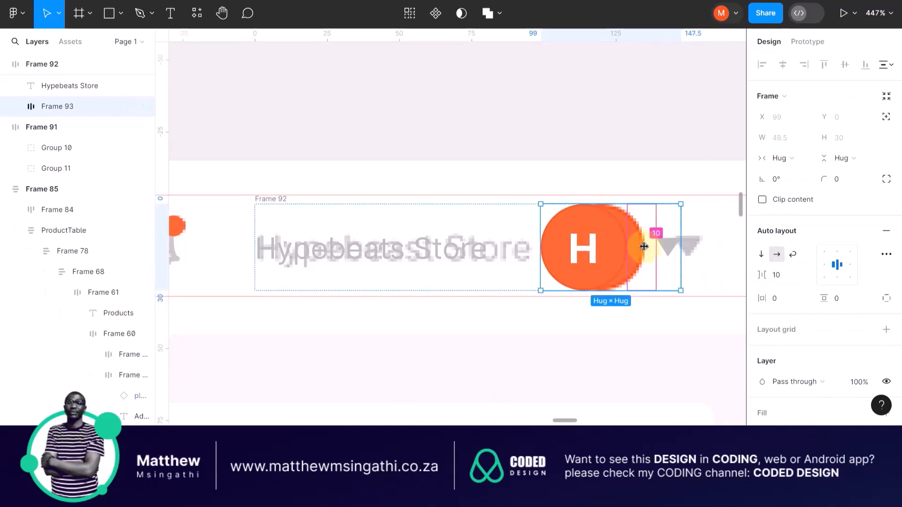
# Increase the spacing between the store name and the avatar group in Frame 92 to 25 to match the reference.
pyautogui.click(271, 196)
pyautogui.click(276, 200)
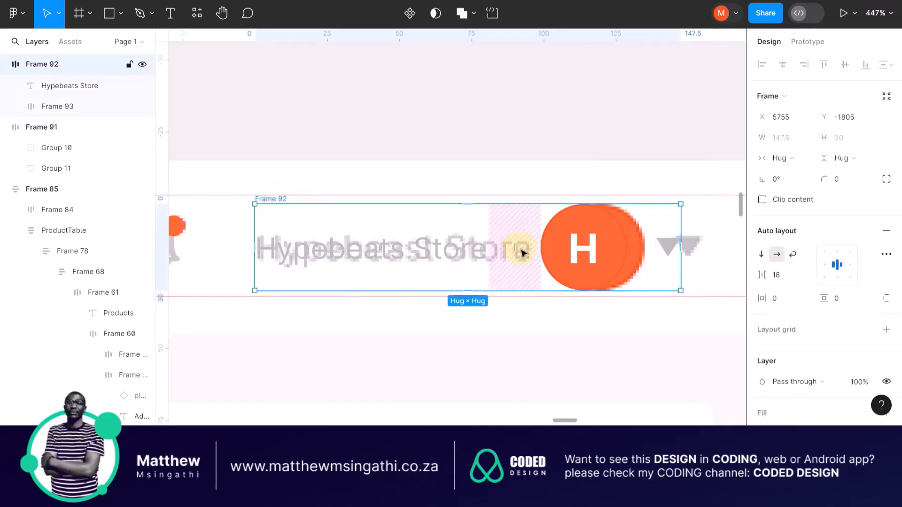
pyautogui.moveTo(515, 249); pyautogui.dragTo(526, 253)
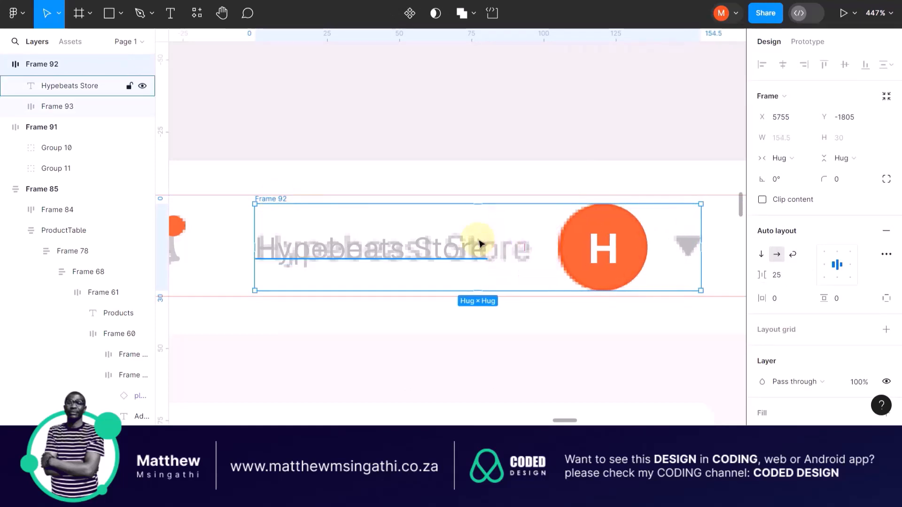
# Combine the icons Frame 91 and store profile Frame 92 into one horizontal auto layout frame with centred alignment.
pyautogui.scroll(-10, 477, 242)
pyautogui.scroll(-3, 423, 242)
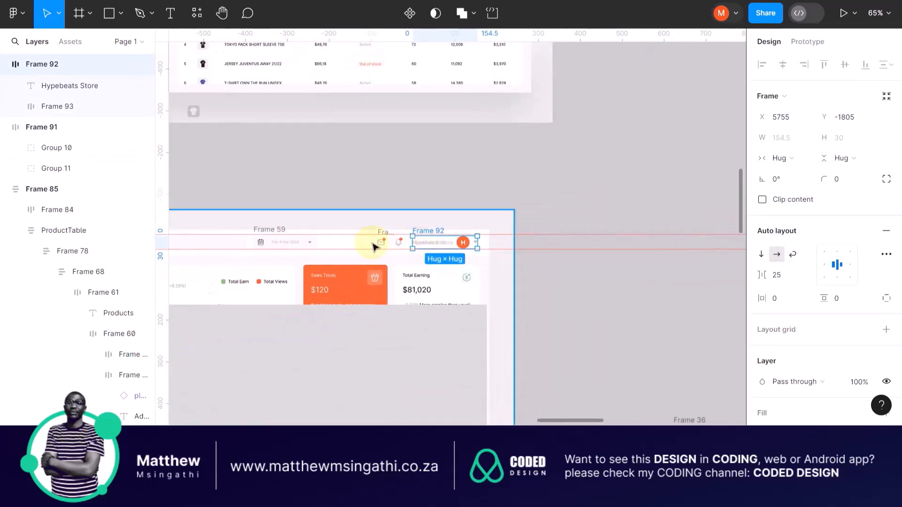
pyautogui.scroll(8, 373, 241)
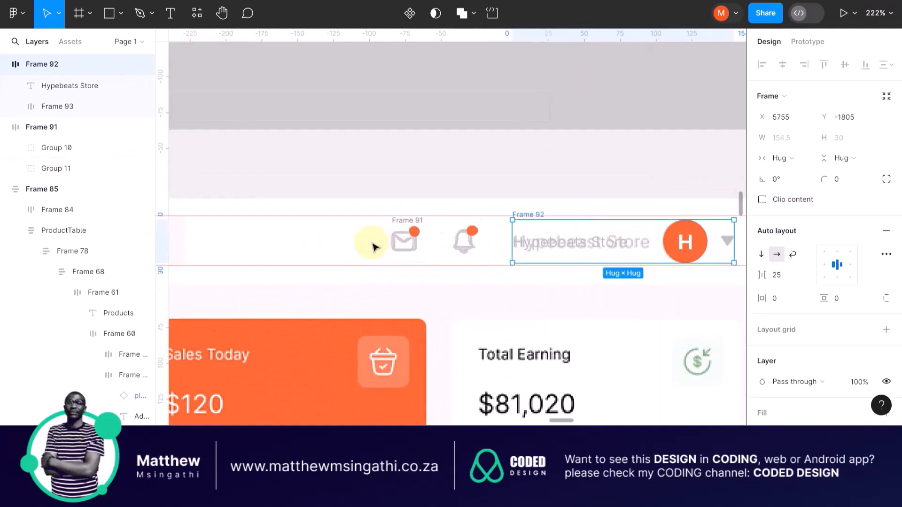
pyautogui.keyDown('shift'); pyautogui.click(415, 227); pyautogui.keyUp('shift')
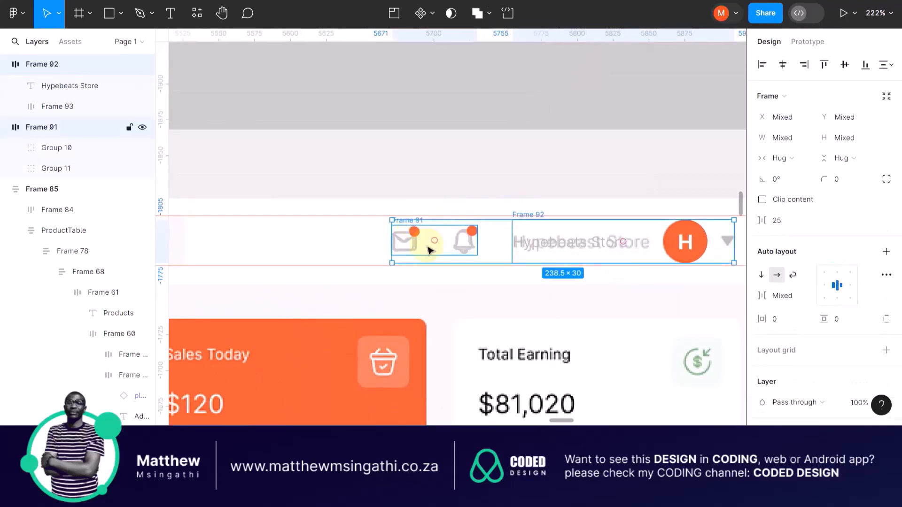
pyautogui.hotkey('shift', 'a')
pyautogui.click(836, 269)
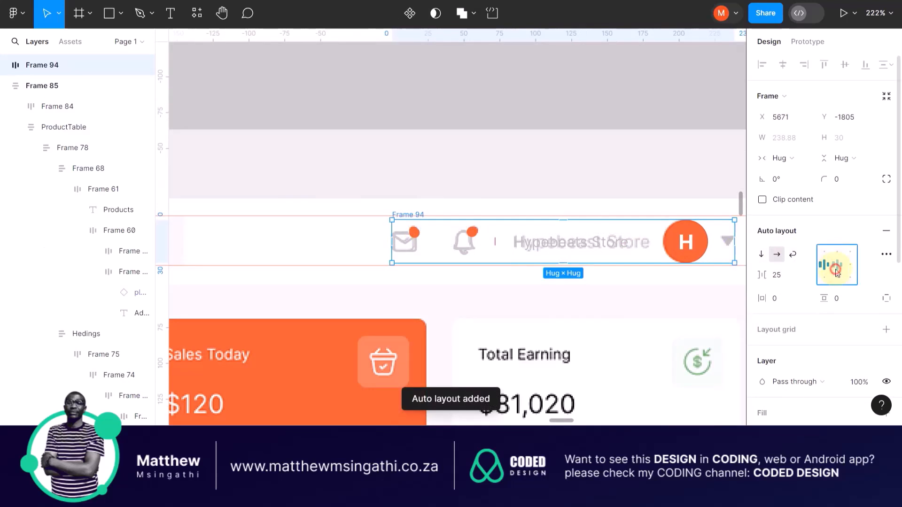
# Combine the search Frame 87 and date Frame 59 into one horizontal auto layout frame with a spacing of 16.
pyautogui.scroll(-6, 458, 252)
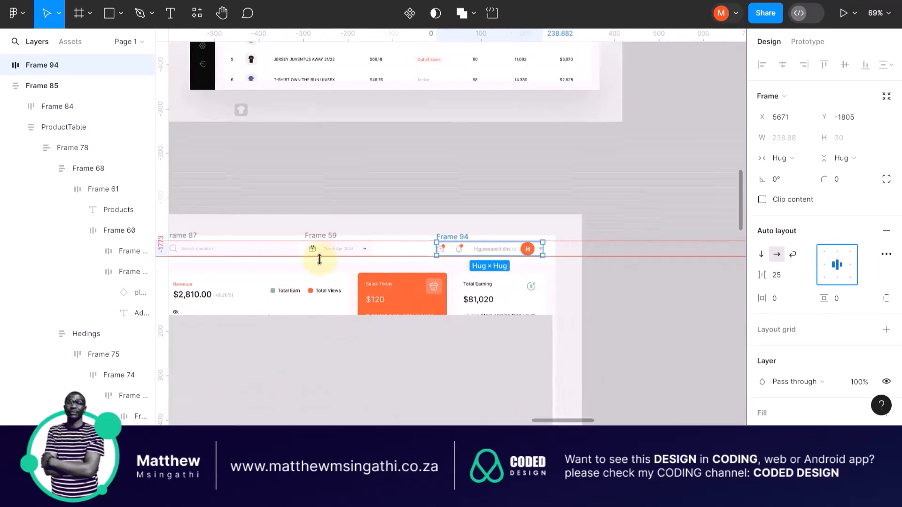
pyautogui.hscroll(-5, 300, 261)
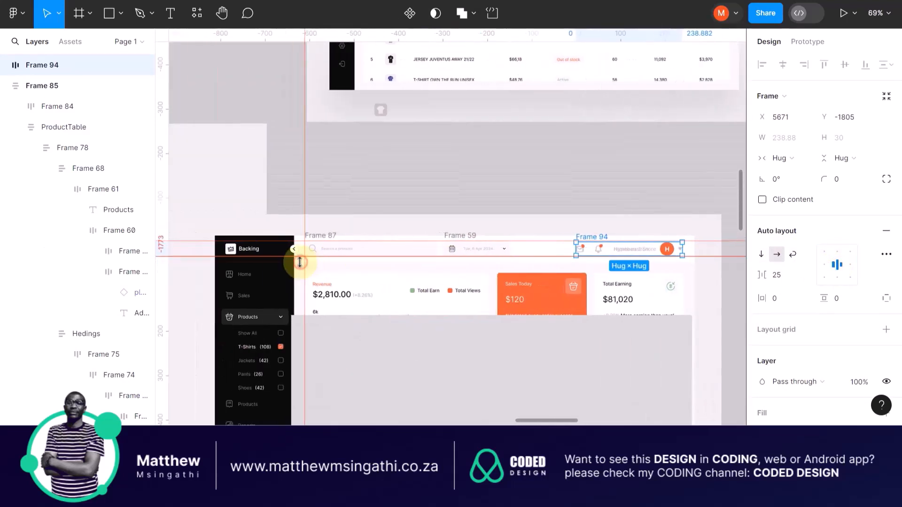
pyautogui.press('Escape')
pyautogui.keyDown('ctrl'); pyautogui.scroll(5, 362, 257); pyautogui.keyUp('ctrl')
pyautogui.scroll(1, 362, 257)
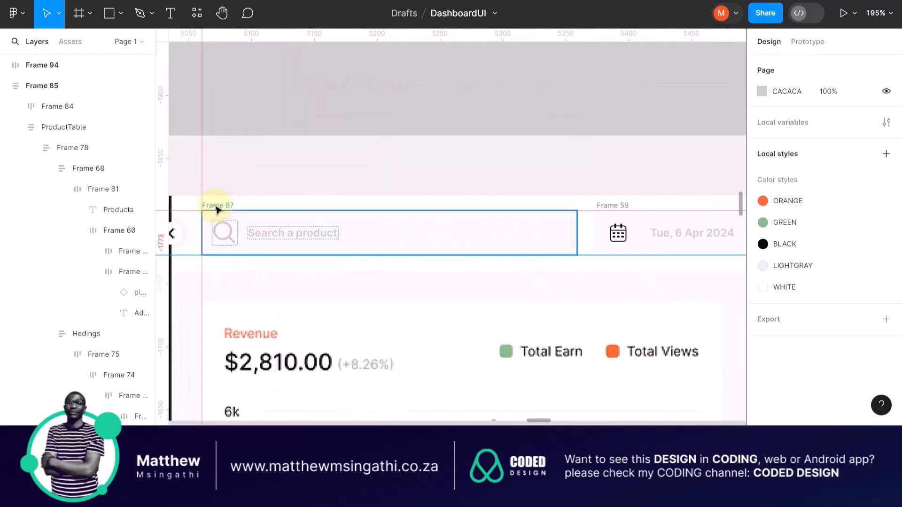
pyautogui.click(214, 206)
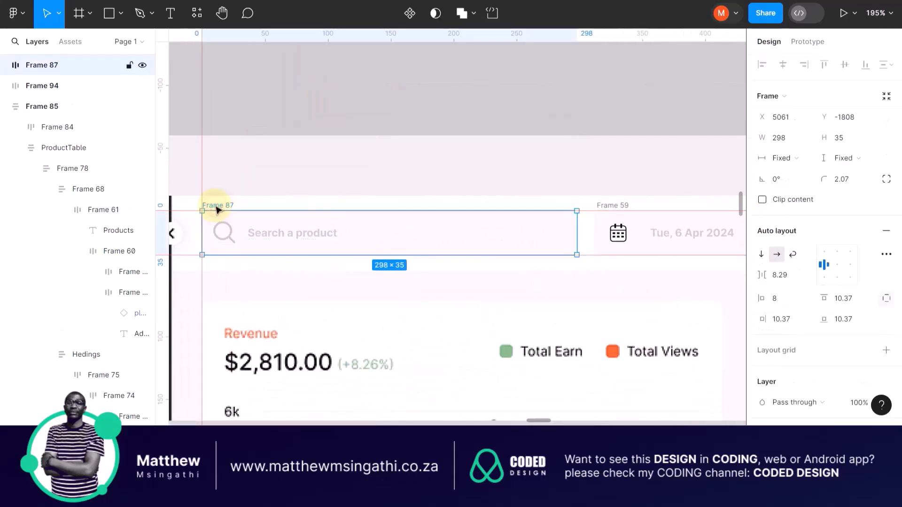
pyautogui.keyDown('shift'); pyautogui.click(612, 209); pyautogui.keyUp('shift')
pyautogui.hotkey('shift', 'a')
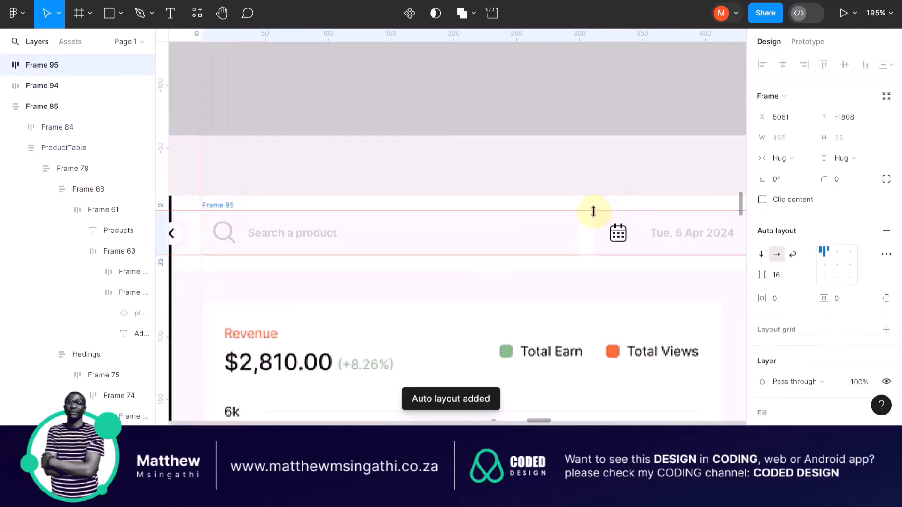
pyautogui.scroll(-3, 276, 205)
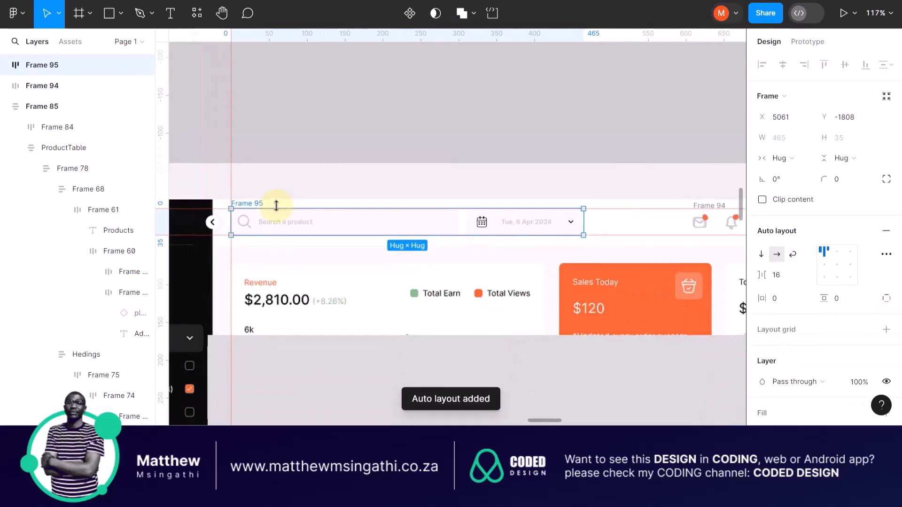
pyautogui.press('Escape')
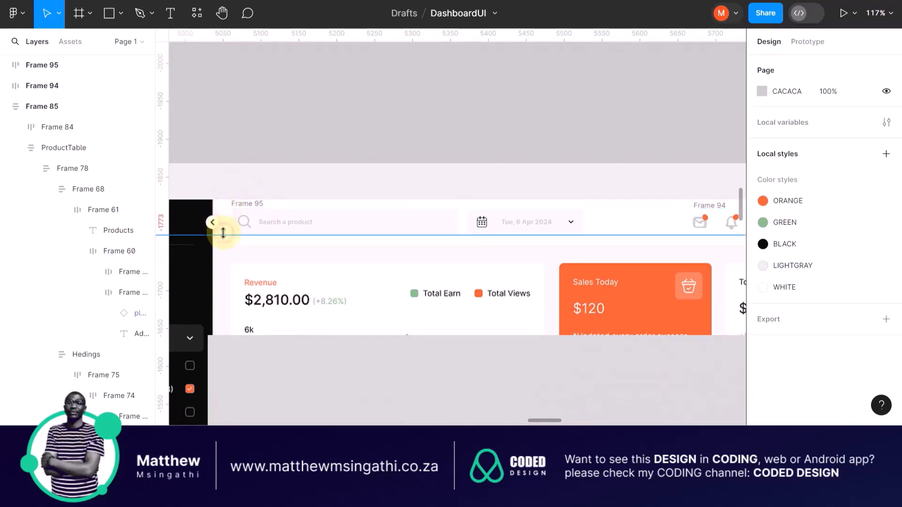
# Combine Frame 95 and Frame 94 into one horizontal auto layout frame, spacing 145, with items aligned left and vertically centred.
pyautogui.click(241, 204)
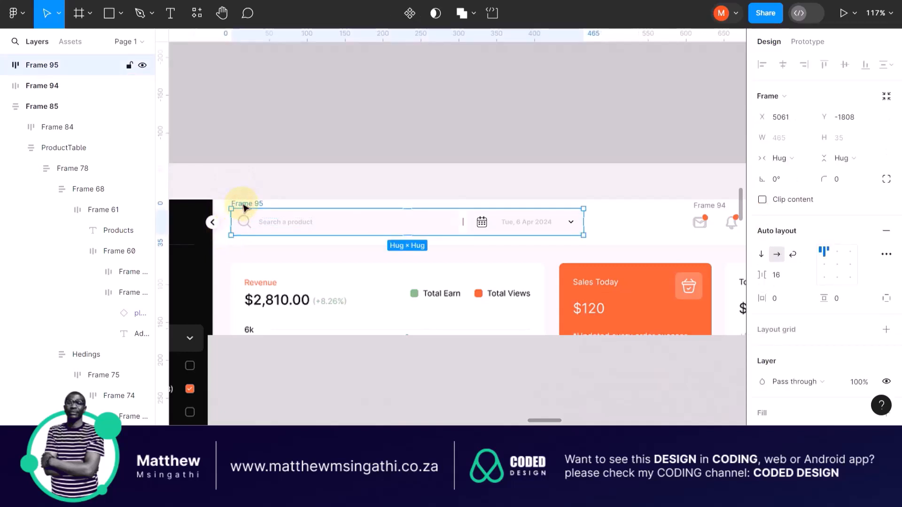
pyautogui.hscroll(5, 466, 198)
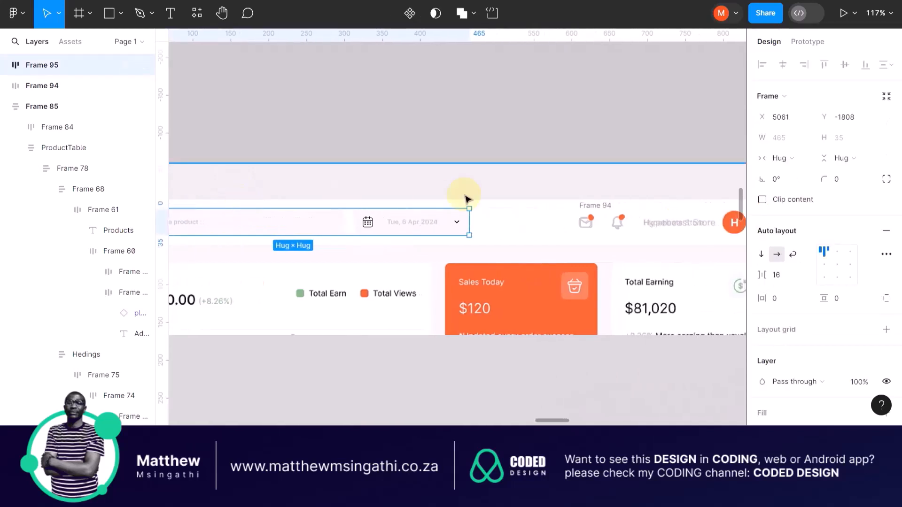
pyautogui.keyDown('shift'); pyautogui.click(595, 206); pyautogui.keyUp('shift')
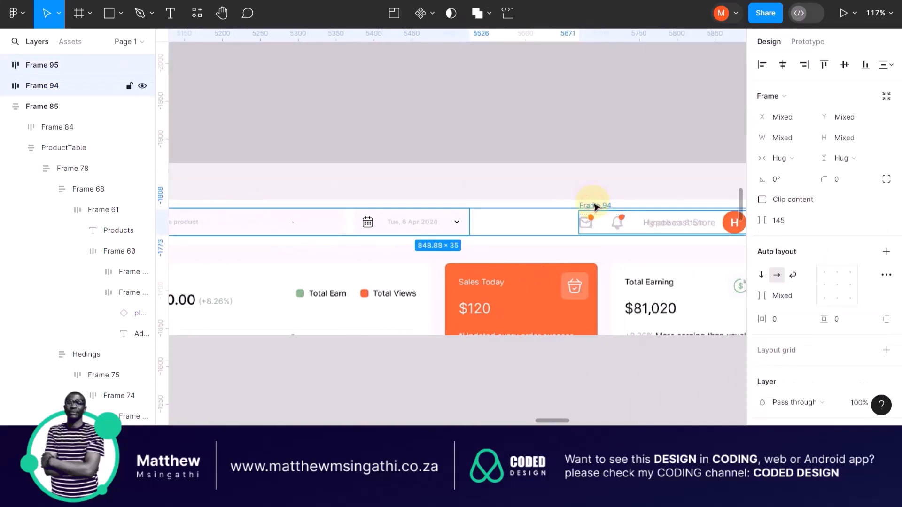
pyautogui.hotkey('shift', 'a')
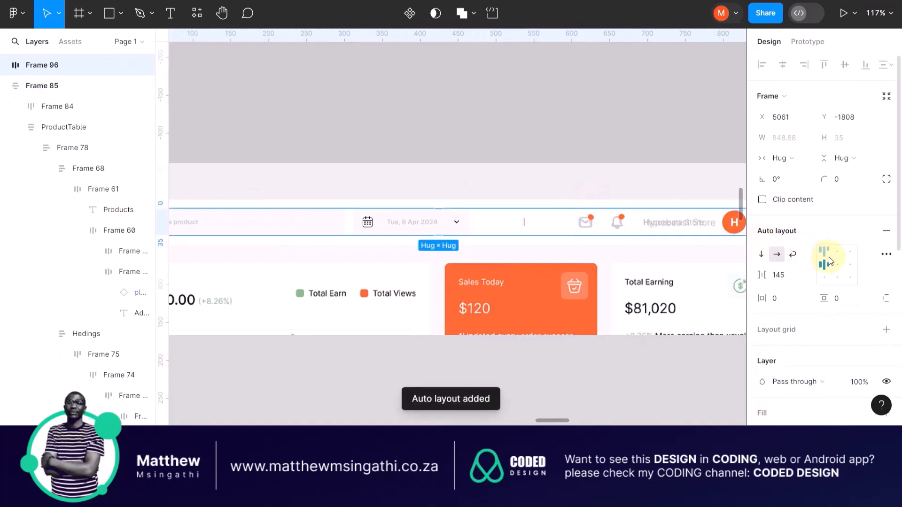
pyautogui.click(836, 264)
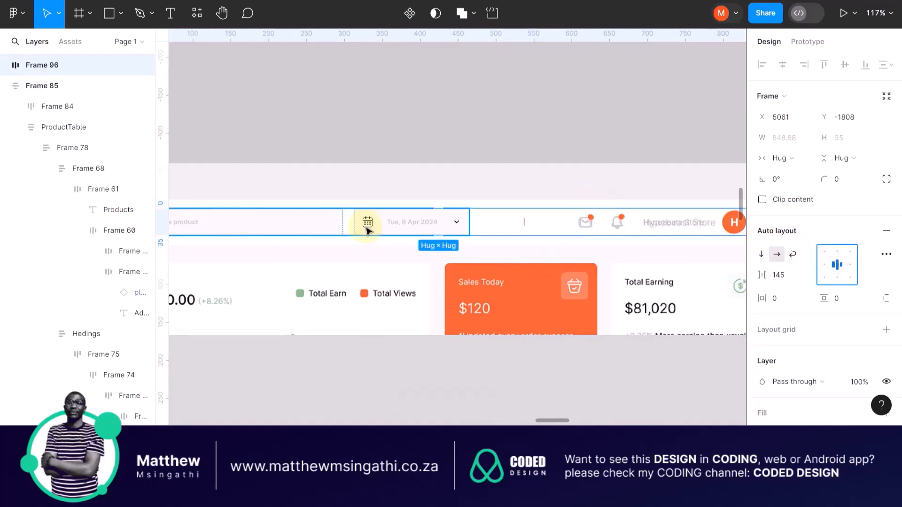
pyautogui.hscroll(2, 366, 229)
pyautogui.scroll(-5, 367, 229)
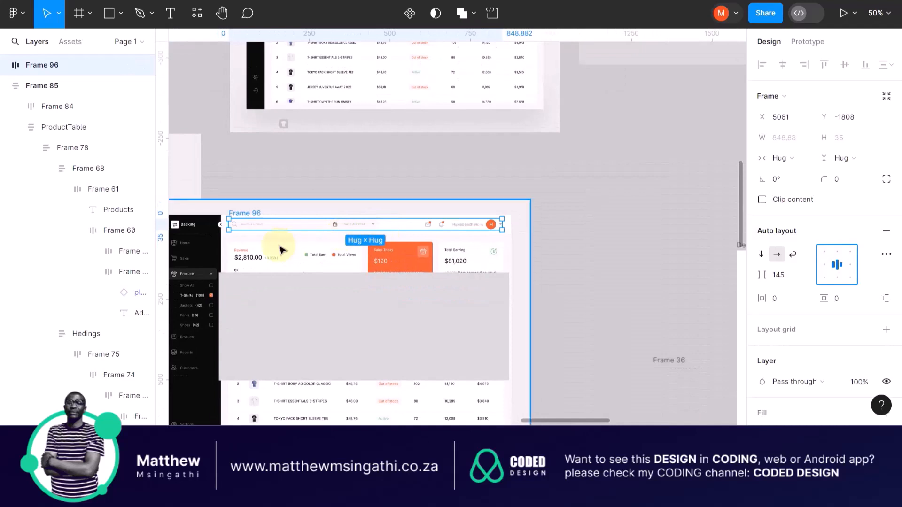
pyautogui.hotkey('alt', 'a')
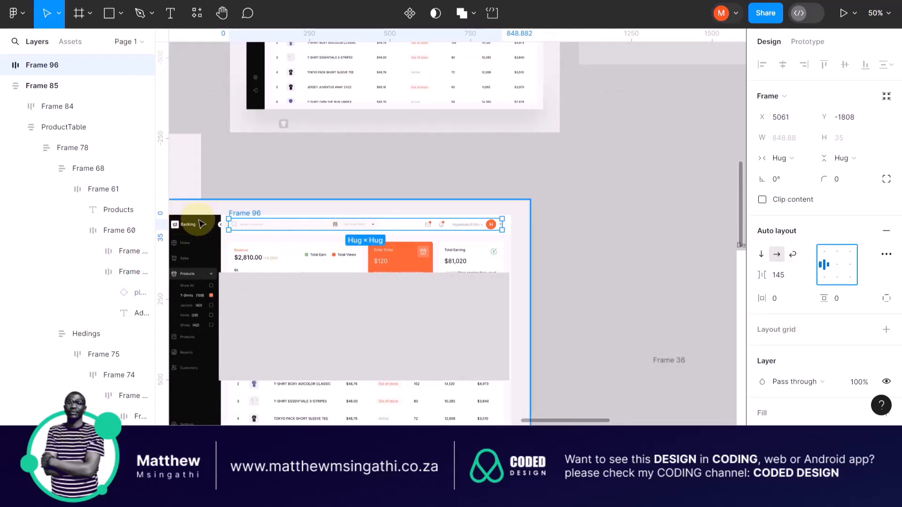
# Wrap the header Frame 96 in an outer auto layout frame with a padding of 10 on all sides.
pyautogui.scroll(10, 228, 222)
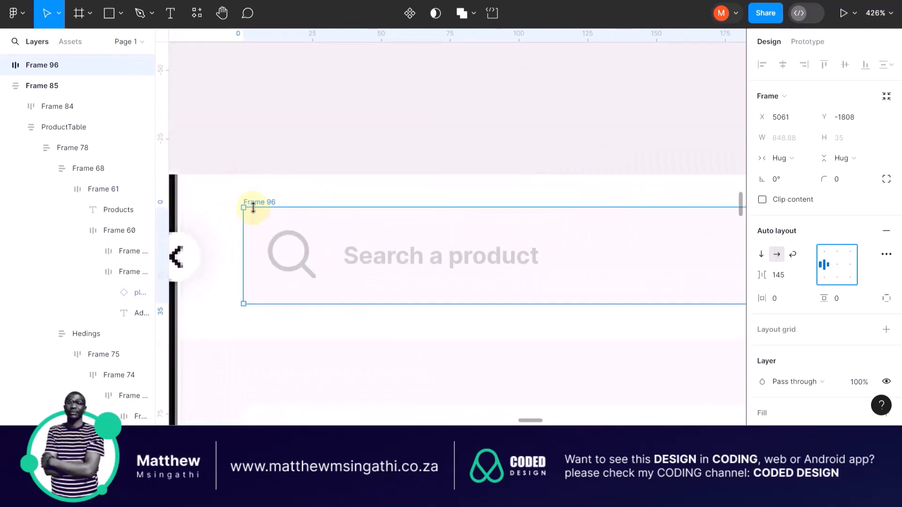
pyautogui.click(287, 186)
pyautogui.click(275, 210)
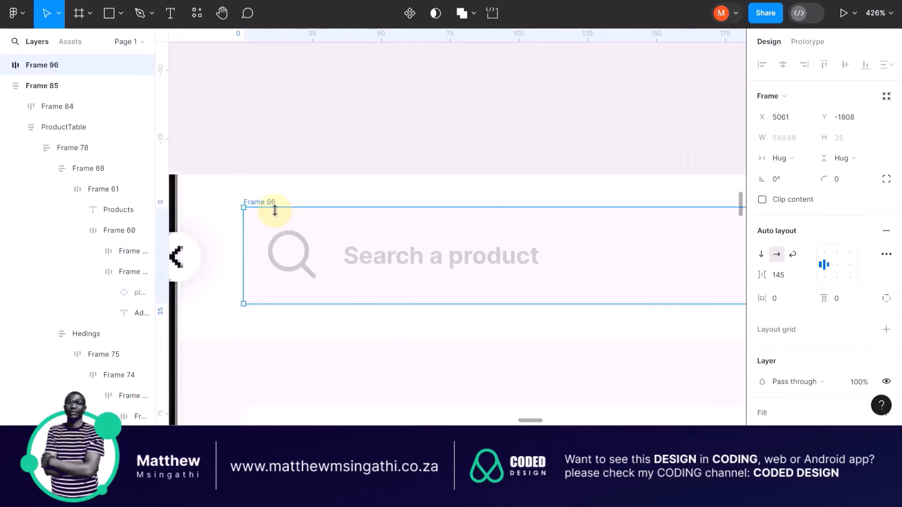
pyautogui.click(280, 181)
pyautogui.click(260, 205)
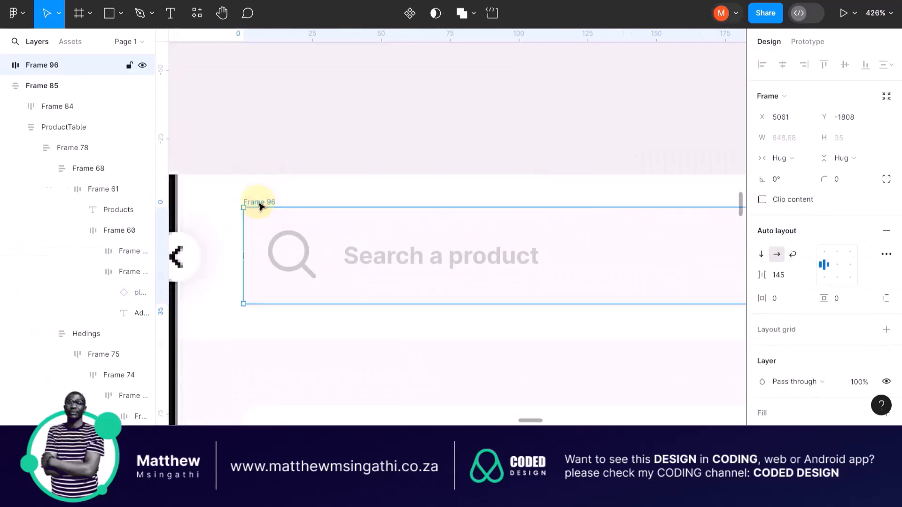
pyautogui.hotkey('shift', 'a')
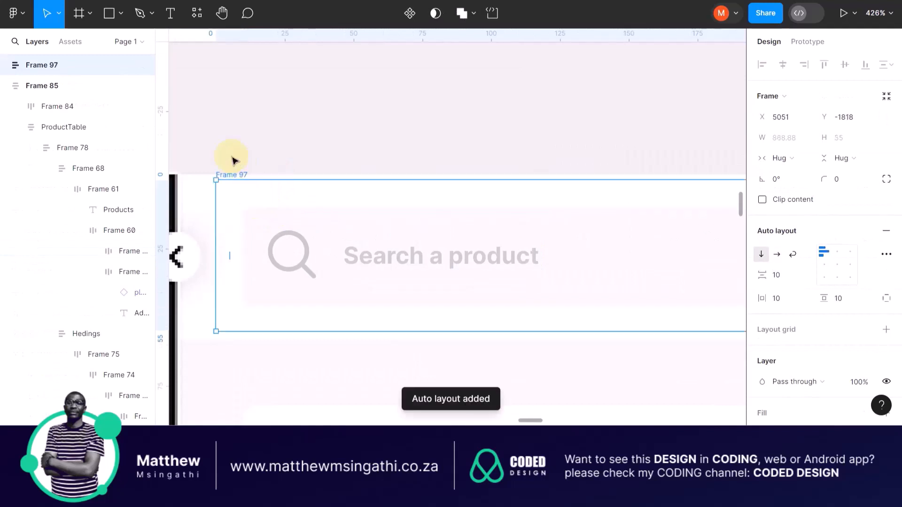
# Extend Frame 97 left to the sidebar edge at X 5038, giving a width of 882, and set its left padding to 24.
pyautogui.hscroll(-3, 226, 234)
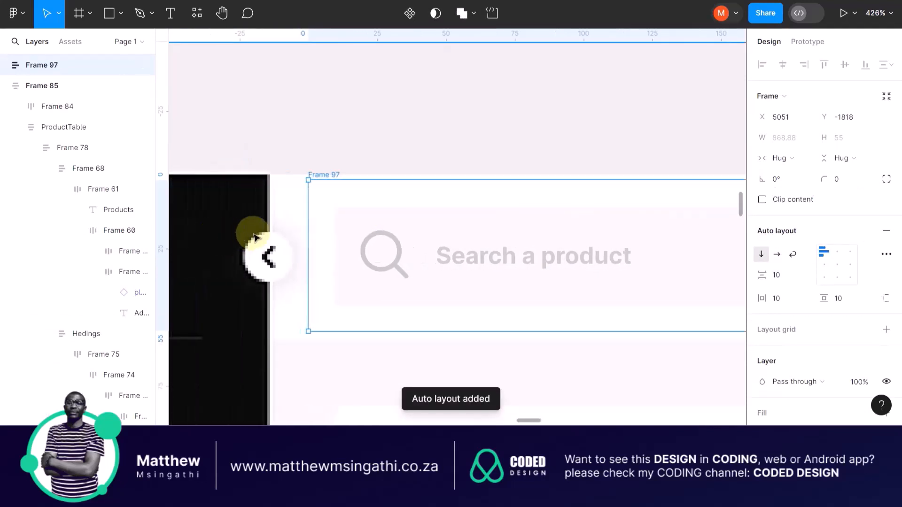
pyautogui.moveTo(305, 227)
pyautogui.mouseDown()
pyautogui.moveTo(269, 233)
pyautogui.moveTo(327, 232)
pyautogui.moveTo(272, 232)
pyautogui.moveTo(296, 256)
pyautogui.moveTo(342, 262)
pyautogui.moveTo(324, 264)
pyautogui.mouseUp()
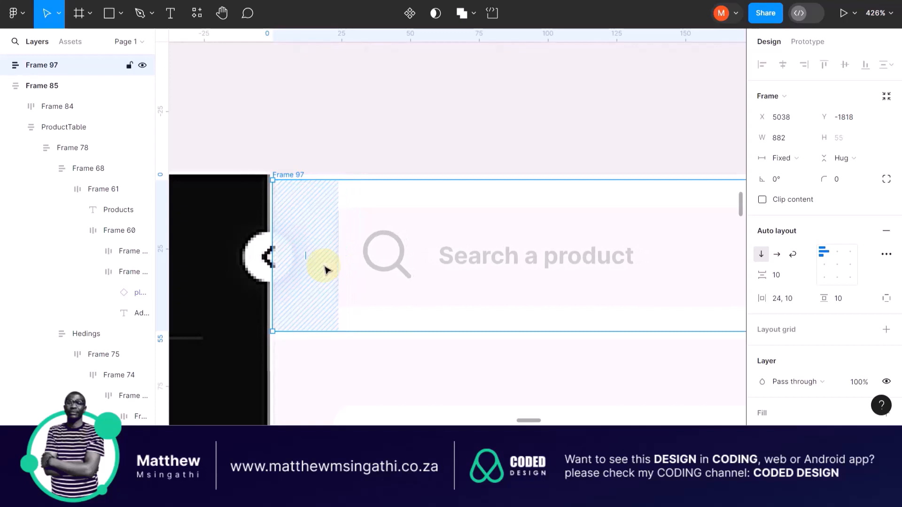
# Extend the right side of Frame 97 to the dashboard's edge, giving a width of 898.
pyautogui.scroll(-5, 327, 270)
pyautogui.hscroll(10, 328, 270)
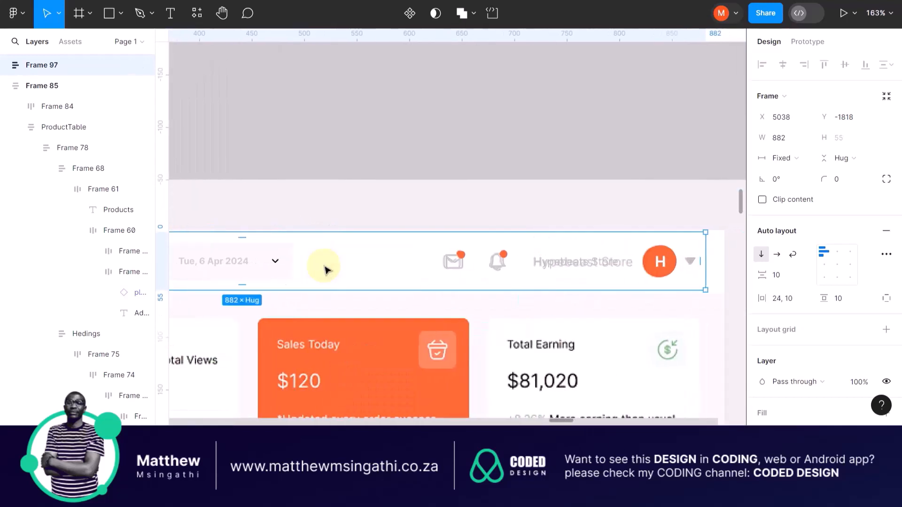
pyautogui.hscroll(3, 439, 258)
pyautogui.scroll(5, 453, 263)
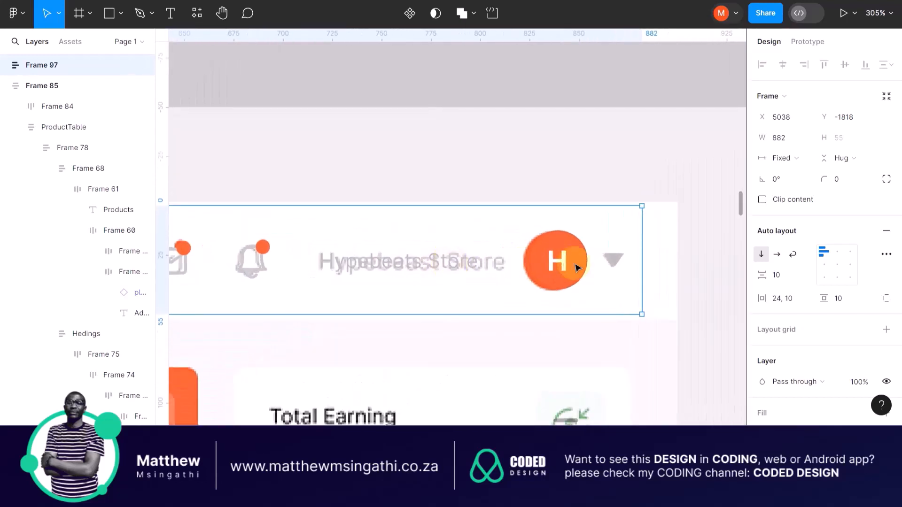
pyautogui.scroll(-5, 586, 281)
pyautogui.scroll(4, 595, 281)
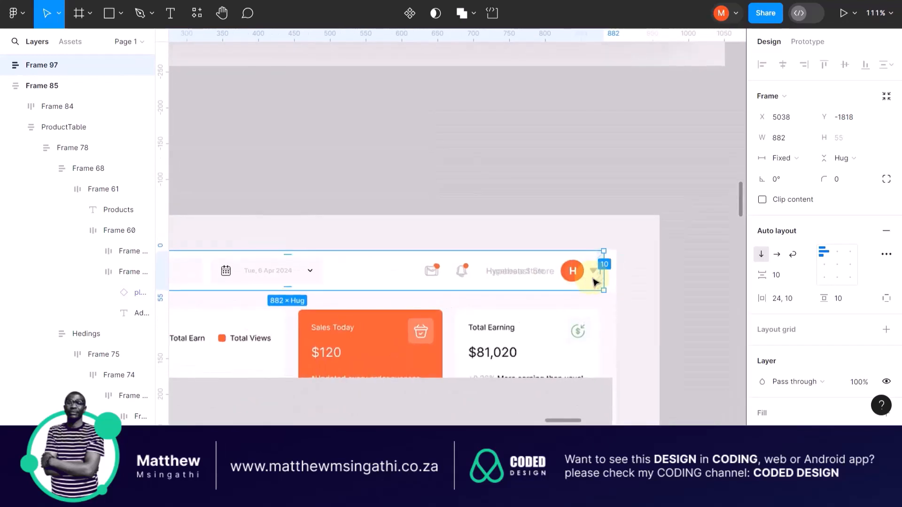
pyautogui.moveTo(618, 273); pyautogui.dragTo(636, 273)
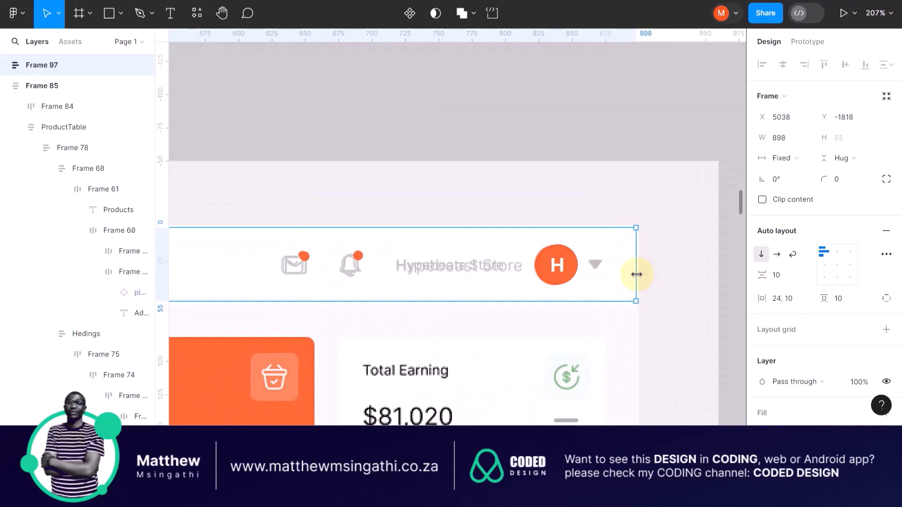
# Set the height of the inner header Frame 96 to Fill and stretch its width to the right edge of Frame 97.
pyautogui.click(591, 266)
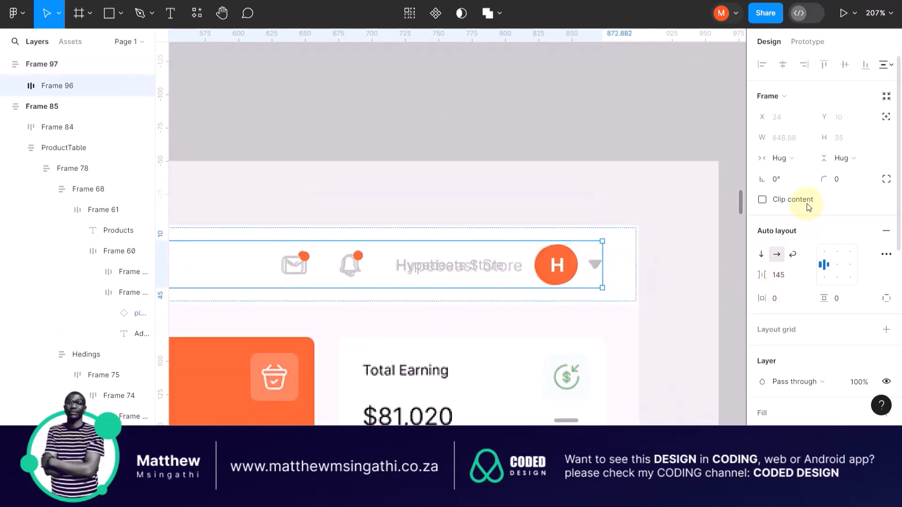
pyautogui.click(851, 163)
pyautogui.click(841, 173)
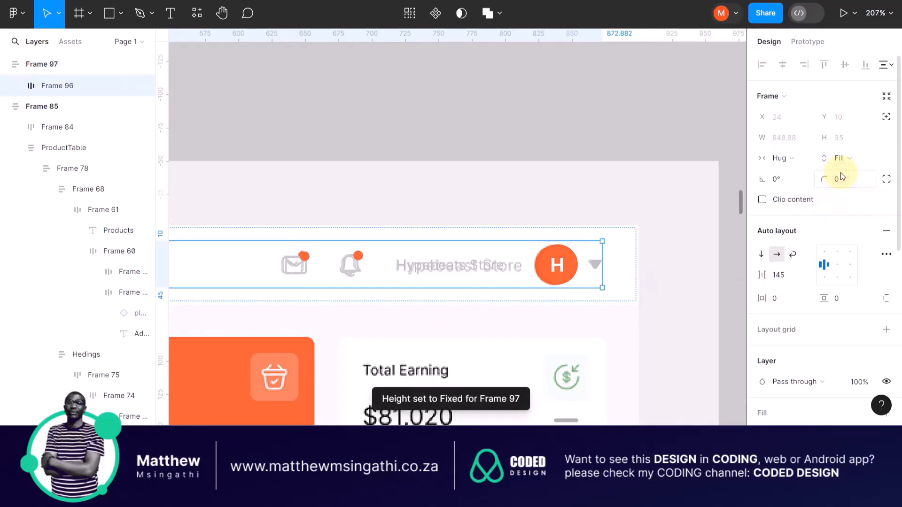
pyautogui.moveTo(600, 257); pyautogui.dragTo(636, 257)
pyautogui.doubleClick(585, 264)
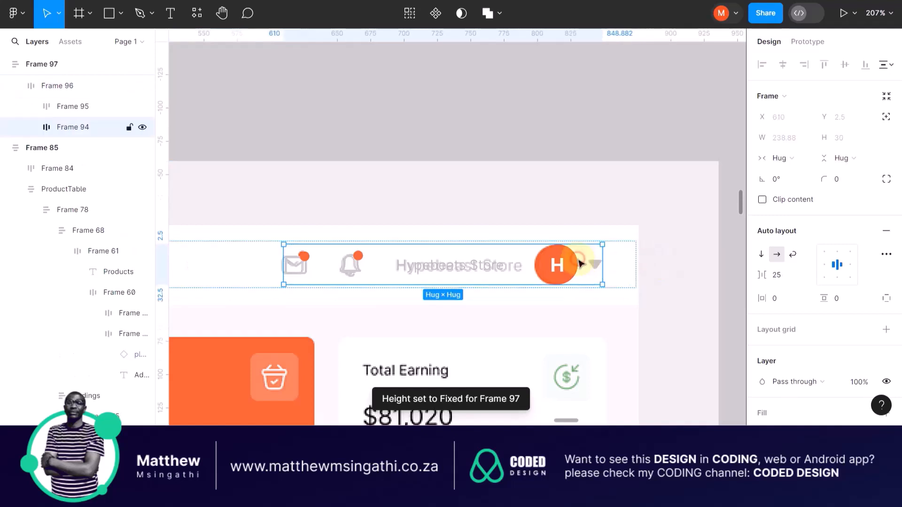
pyautogui.scroll(-6, 611, 270)
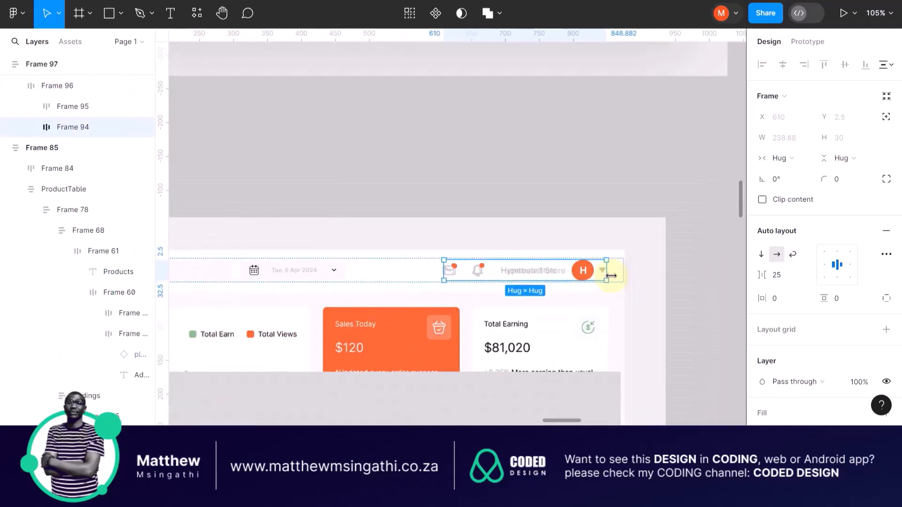
pyautogui.click(409, 226)
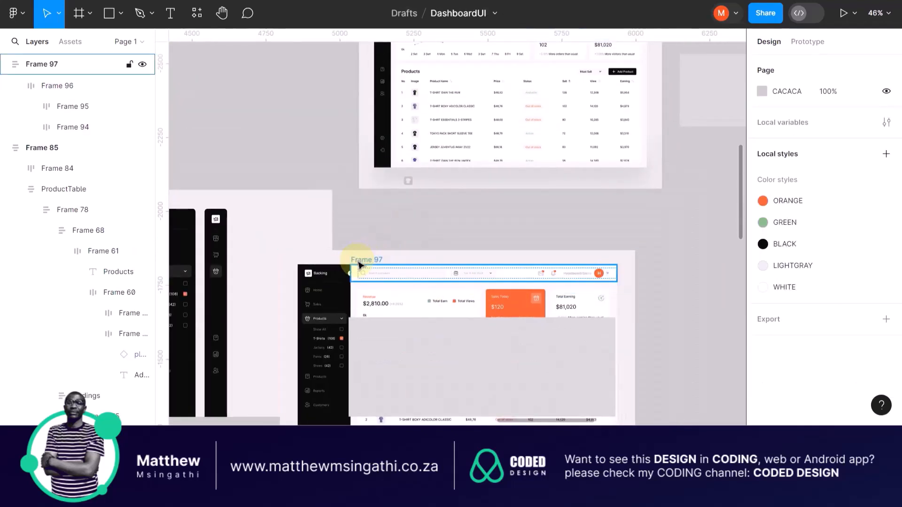
# Move Frame 97 off the reference mock-up to just above Frame 85, at X 7227, Y -3795.
pyautogui.click(357, 260)
pyautogui.scroll(-4, 404, 243)
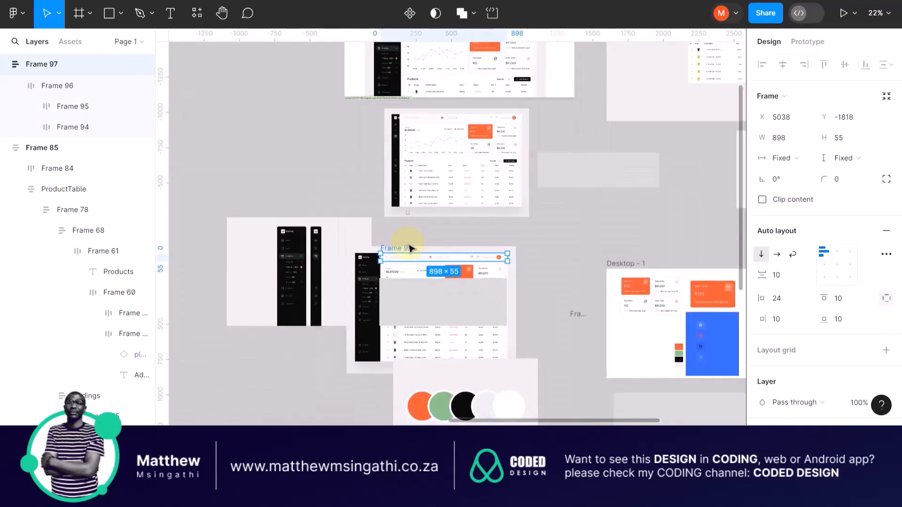
pyautogui.scroll(1, 408, 249)
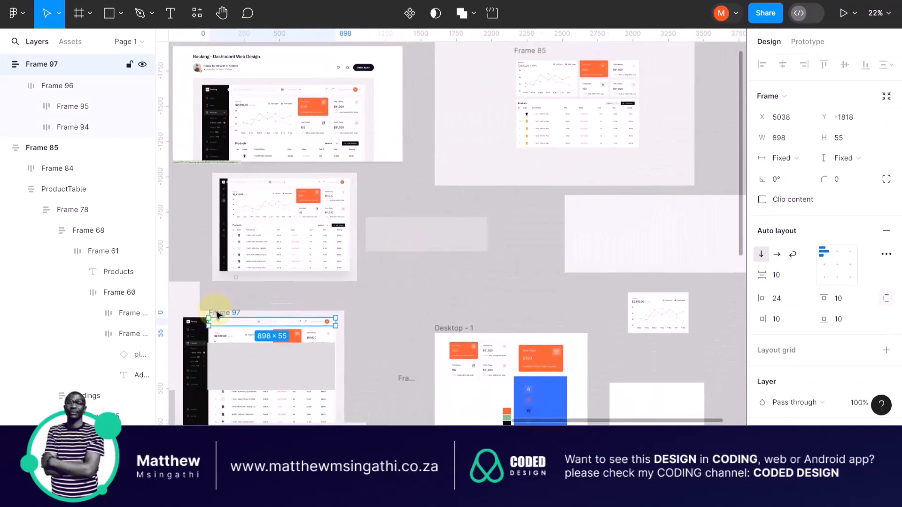
pyautogui.moveTo(219, 318); pyautogui.dragTo(530, 100)
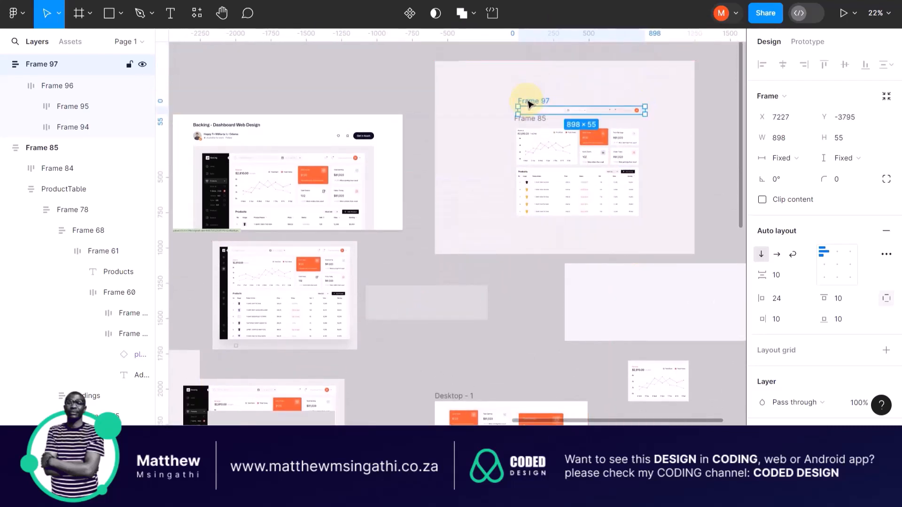
# Centre the auto layout content of Frame 97 both ways and fill the frame with the WHITE colour style.
pyautogui.scroll(10, 530, 101)
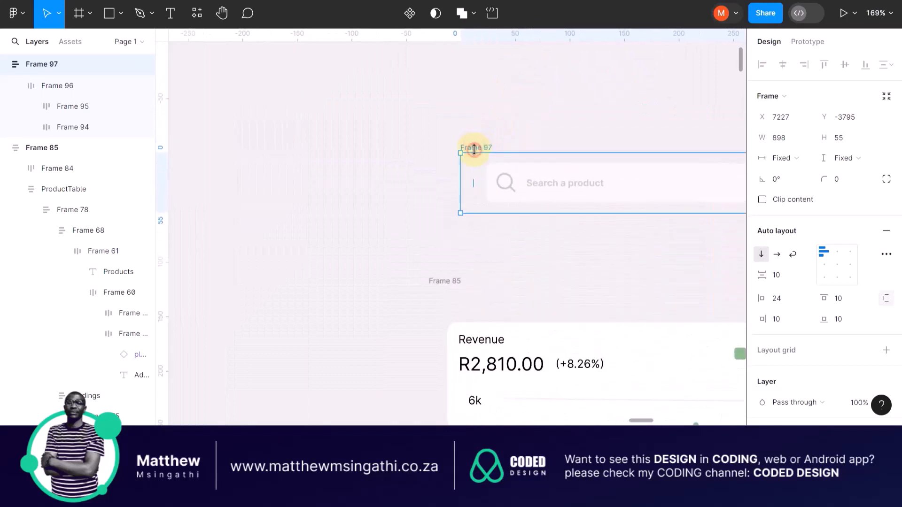
pyautogui.scroll(-3, 863, 293)
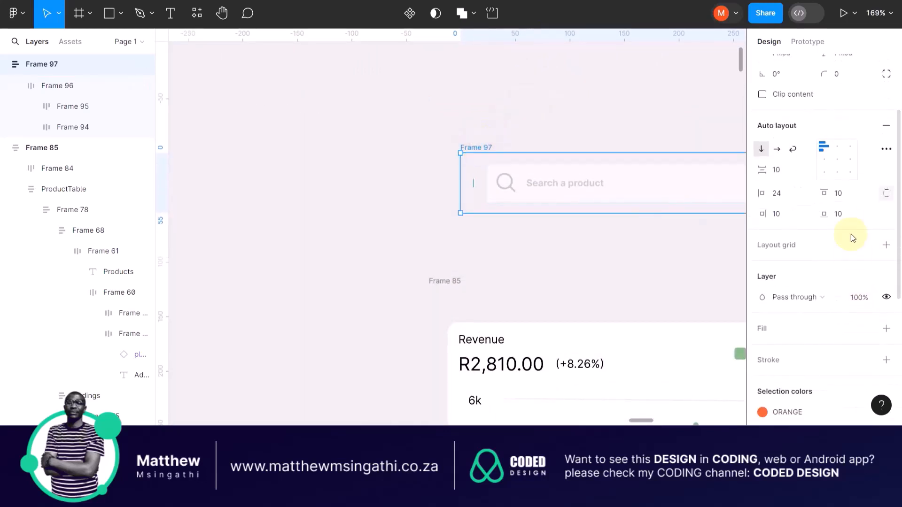
pyautogui.click(837, 160)
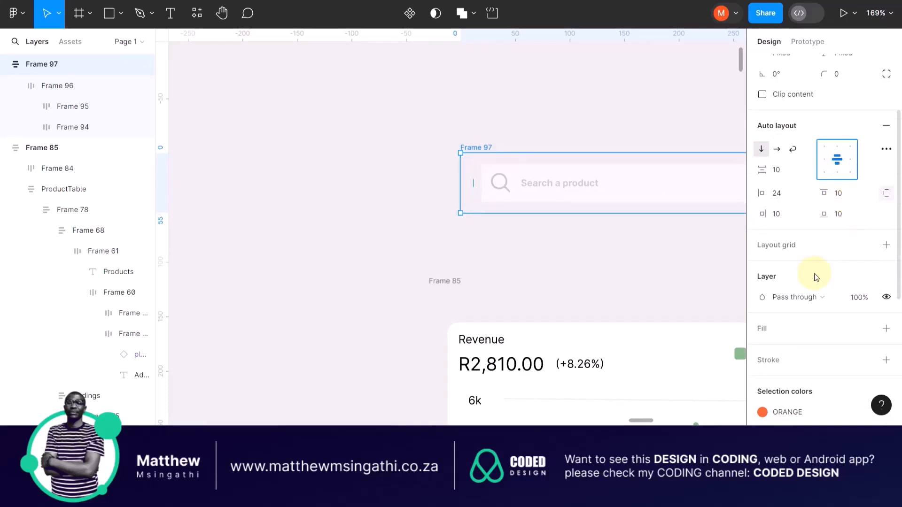
pyautogui.scroll(-1, 814, 275)
pyautogui.click(866, 299)
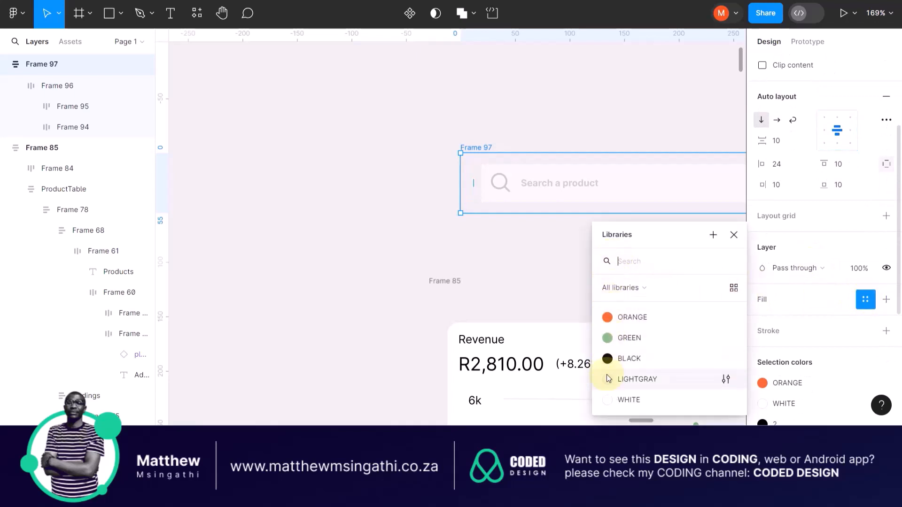
pyautogui.click(607, 400)
pyautogui.click(397, 244)
pyautogui.scroll(-10, 397, 244)
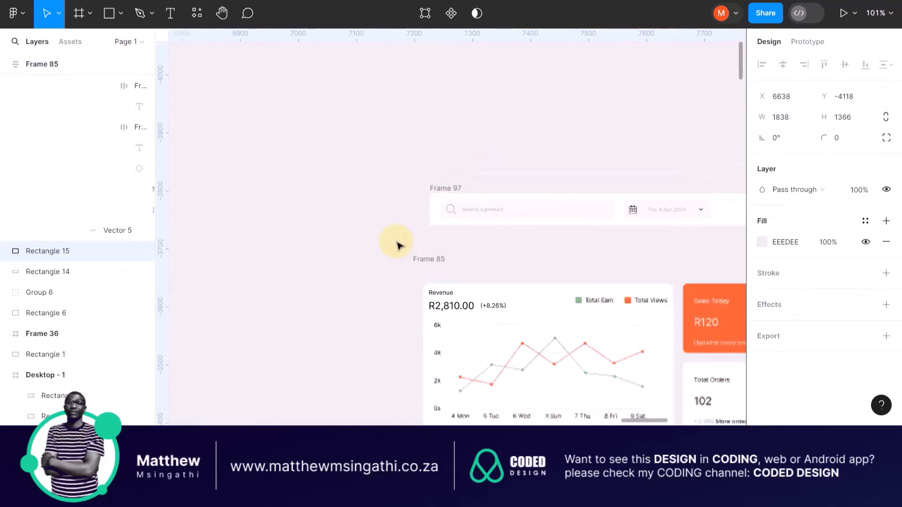
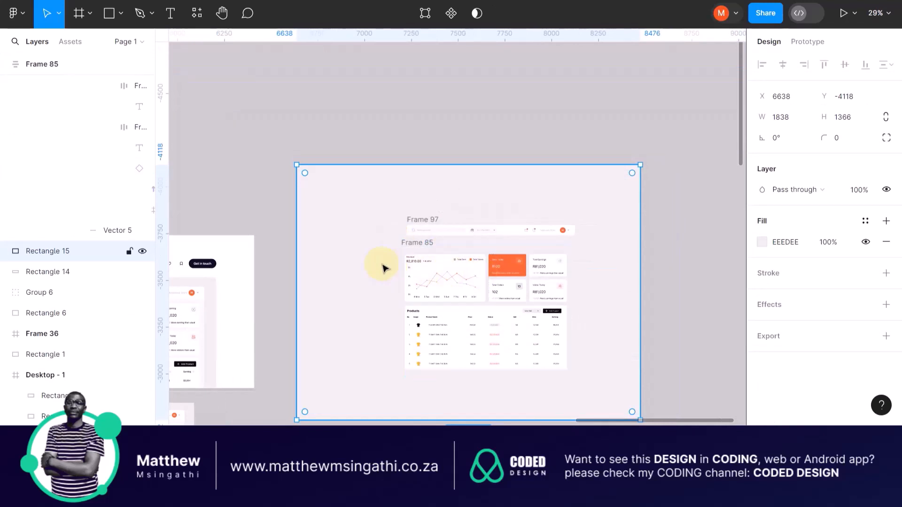
pyautogui.scroll(5, 460, 258)
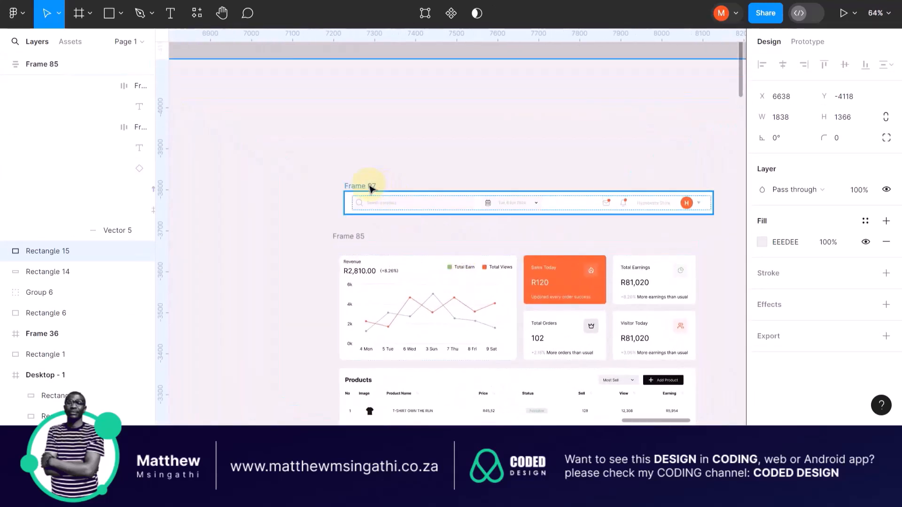
pyautogui.moveTo(369, 188); pyautogui.dragTo(360, 202)
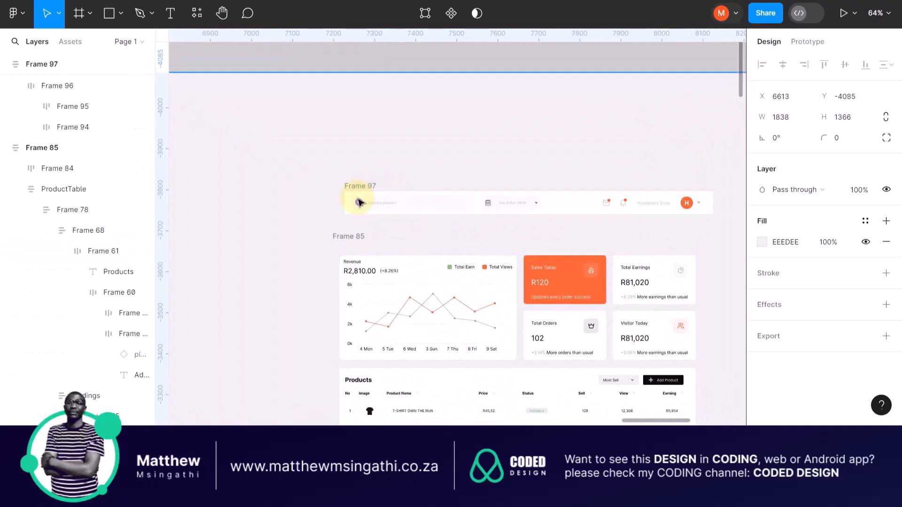
pyautogui.hotkey('ctrl', 'z')
# Lock the background Rectangle 15 behind the dashboard frames.
pyautogui.scroll(-5, 360, 202)
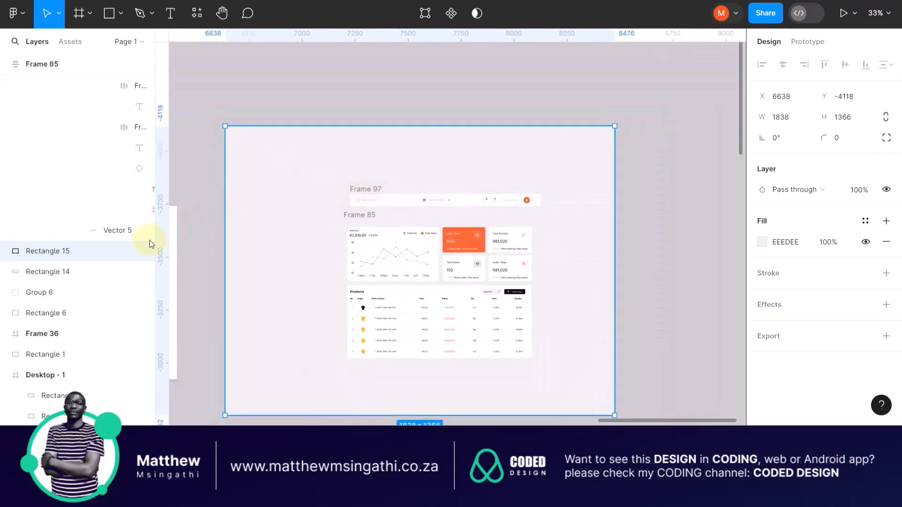
pyautogui.click(129, 252)
pyautogui.click(252, 220)
# Move Frame 97 down onto the top edge of Frame 85, at X 7216, Y -3728.
pyautogui.scroll(5, 370, 197)
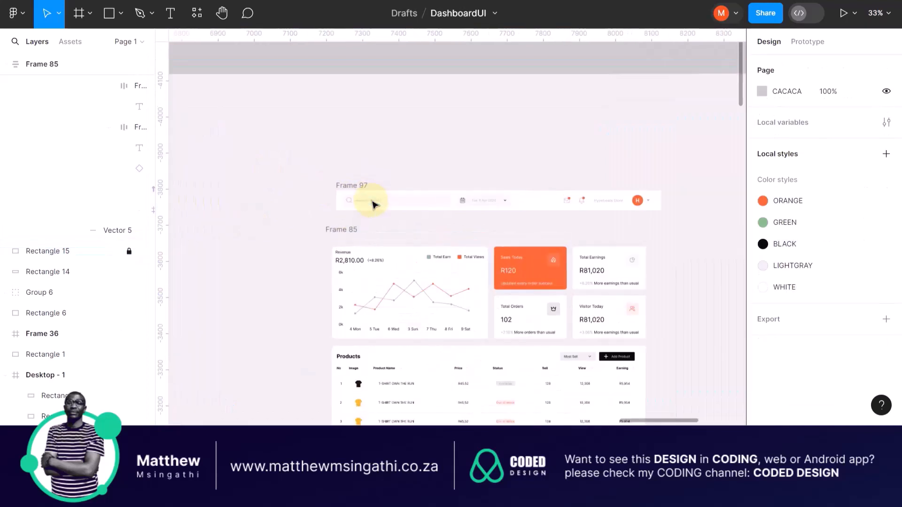
pyautogui.moveTo(349, 185); pyautogui.dragTo(343, 220)
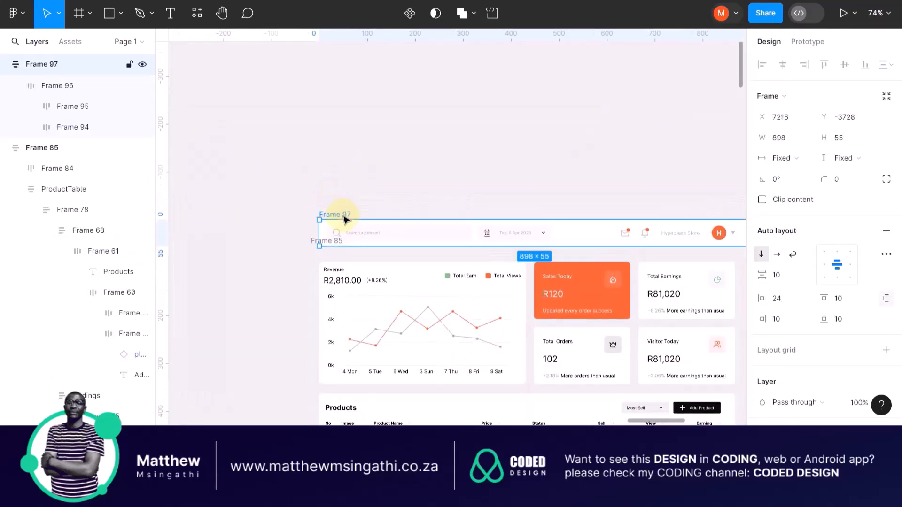
pyautogui.click(366, 166)
# Compare the combined Frame 97 header and Frame 85 content with the reference dashboard mock-ups.
pyautogui.click(316, 241)
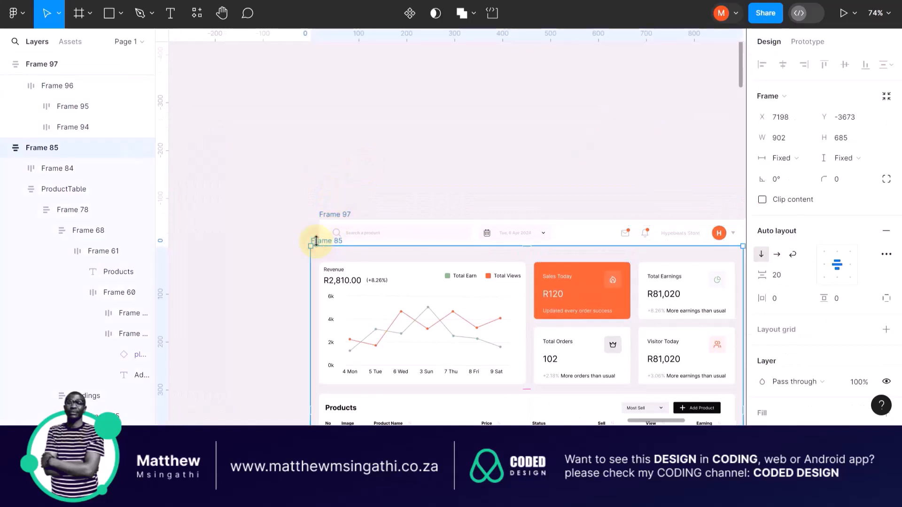
pyautogui.scroll(-5, 316, 241)
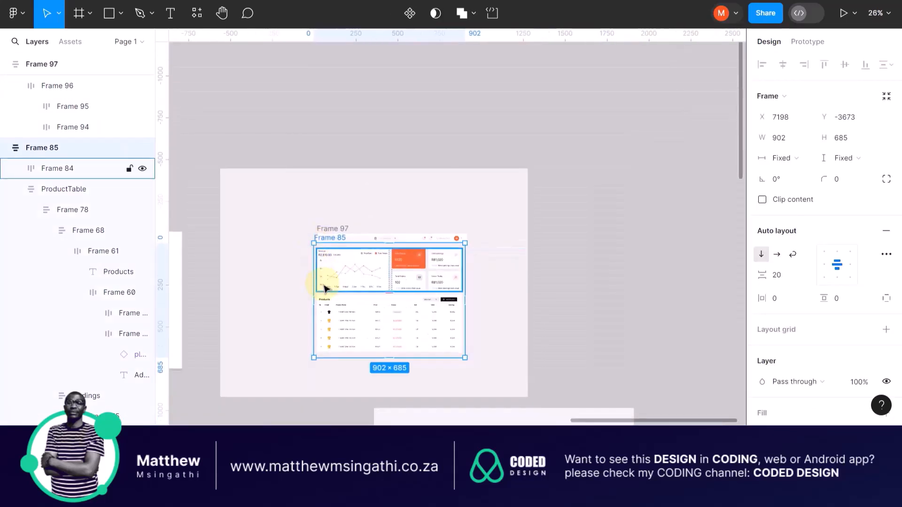
pyautogui.scroll(-1, 324, 286)
pyautogui.hscroll(-1, 323, 286)
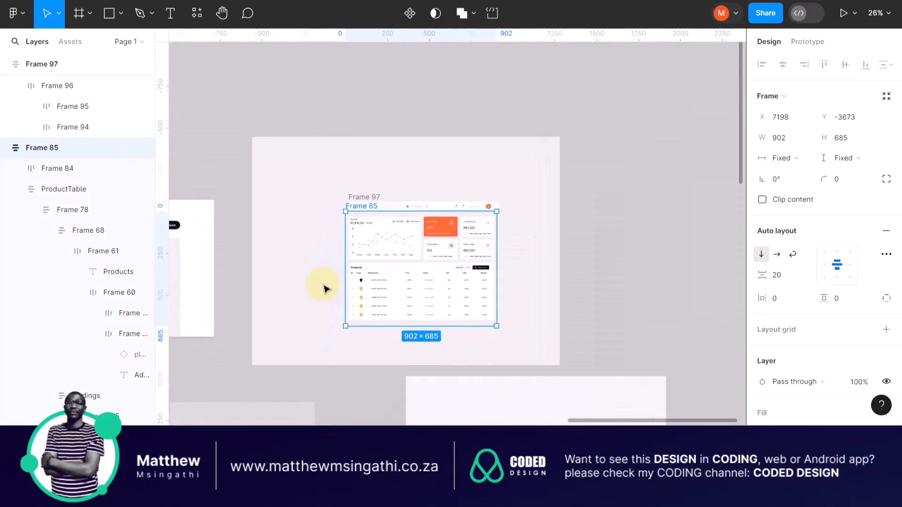
pyautogui.scroll(4, 362, 279)
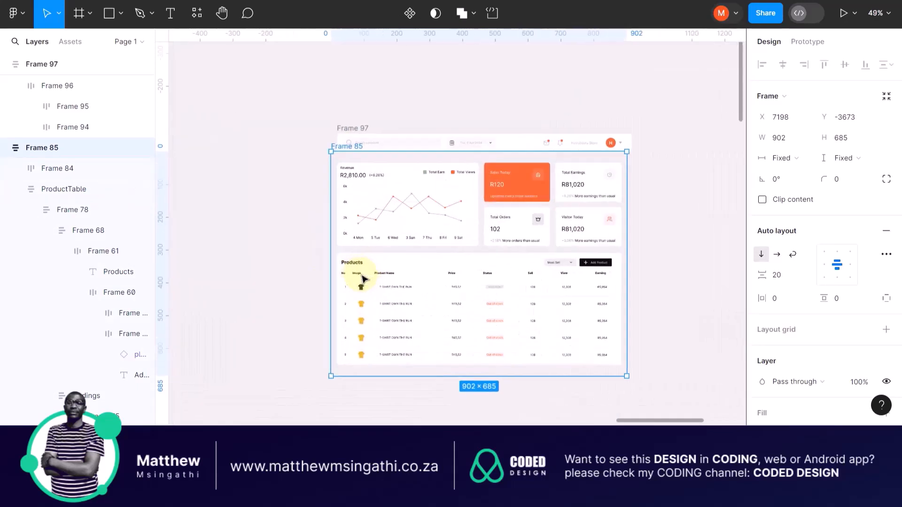
pyautogui.click(264, 204)
pyautogui.scroll(-5, 264, 204)
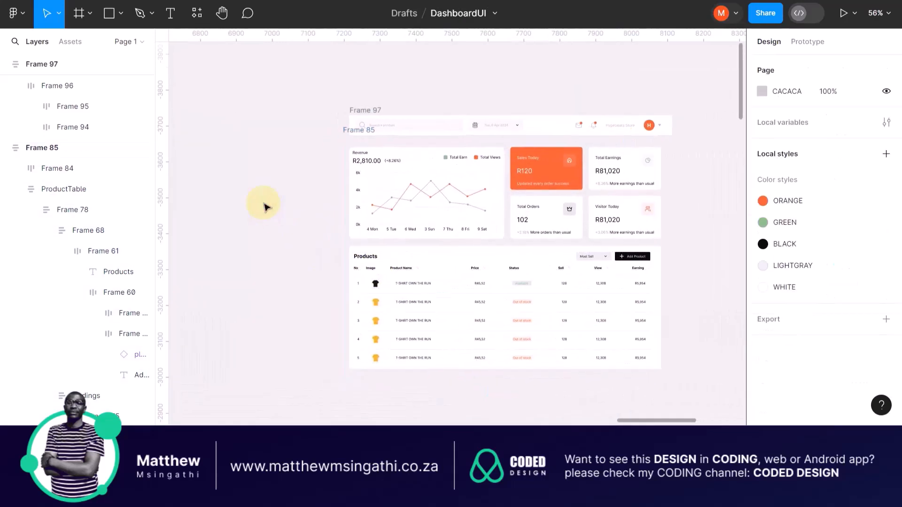
pyautogui.hscroll(-5, 264, 204)
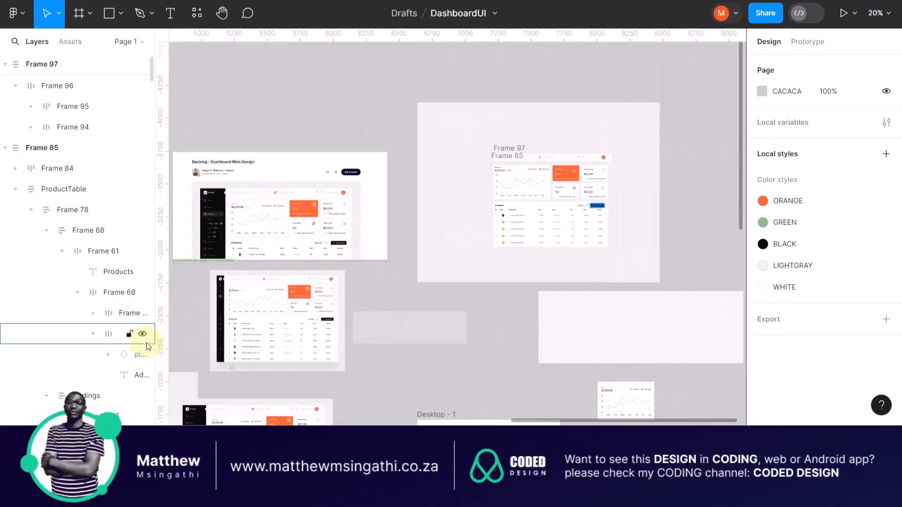
pyautogui.scroll(10, 348, 317)
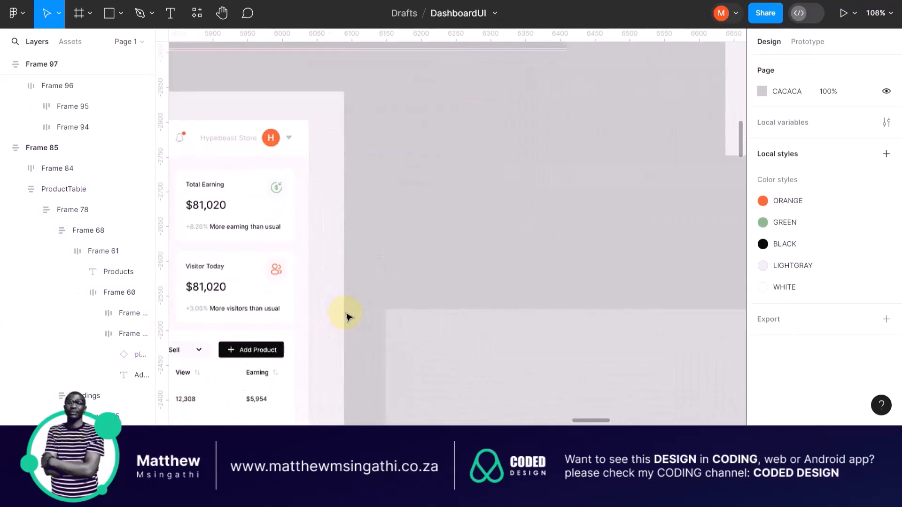
pyautogui.scroll(-5, 329, 267)
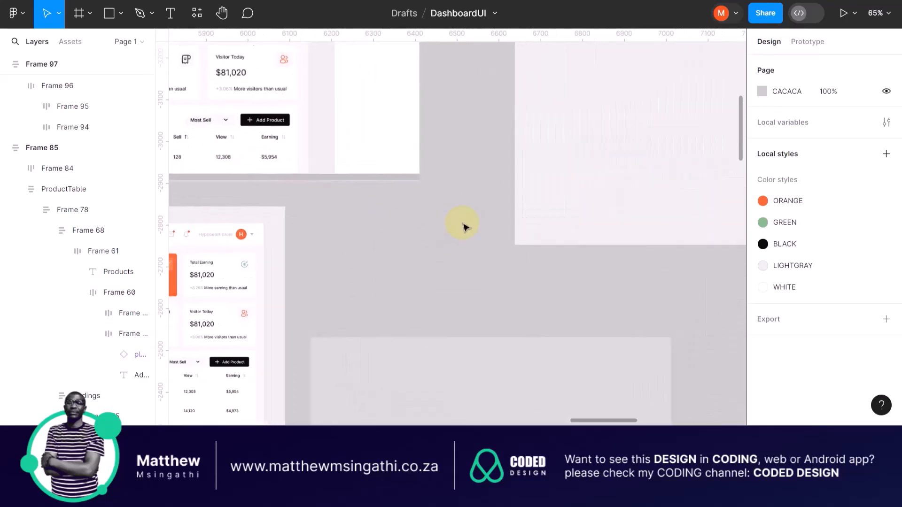
pyautogui.scroll(-4, 462, 227)
pyautogui.moveTo(230, 260); pyautogui.dragTo(329, 249)
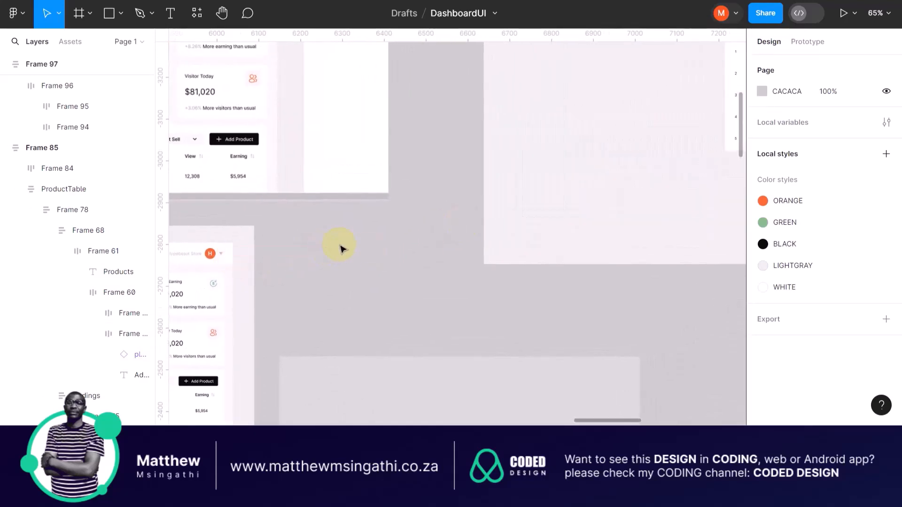
pyautogui.scroll(-4, 344, 246)
pyautogui.scroll(3, 511, 204)
pyautogui.hscroll(1, 510, 204)
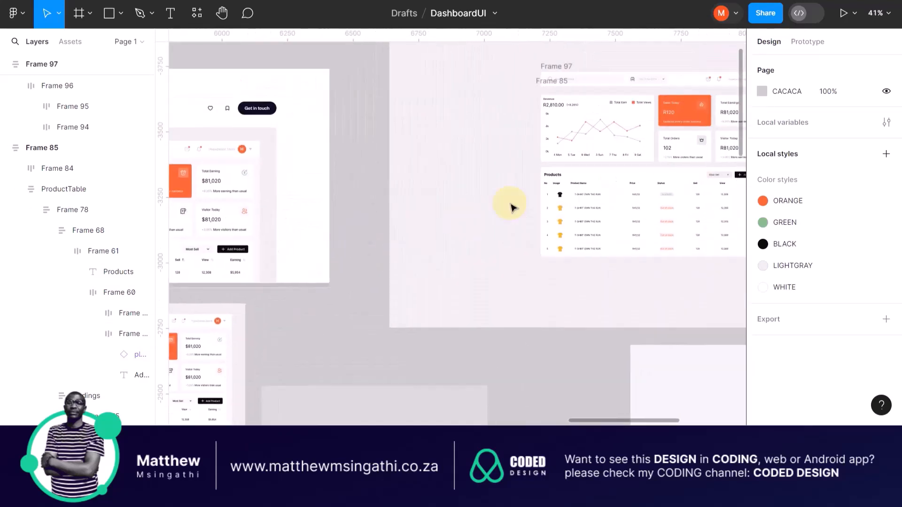
# Fill Frame 85 with the light background colour F8F8F9 sampled from the reference dashboard mock-up.
pyautogui.click(527, 148)
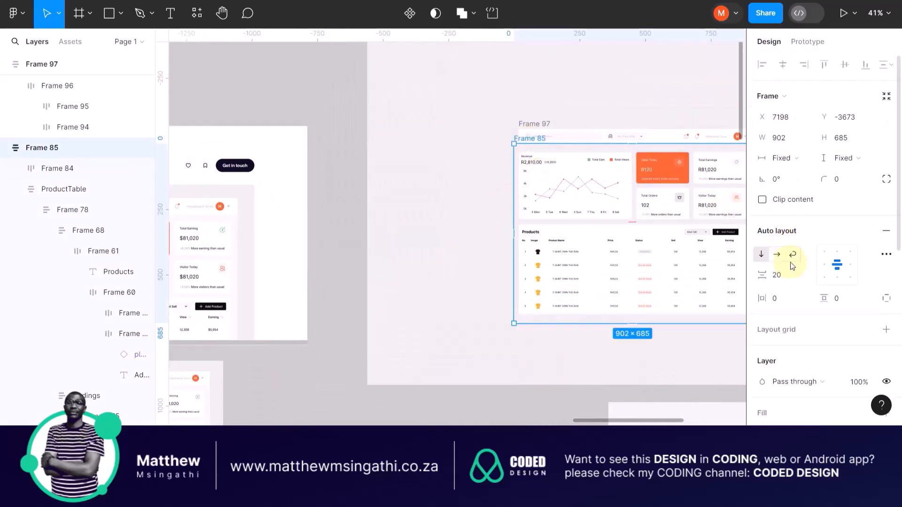
pyautogui.scroll(-3, 791, 262)
pyautogui.scroll(-1, 772, 320)
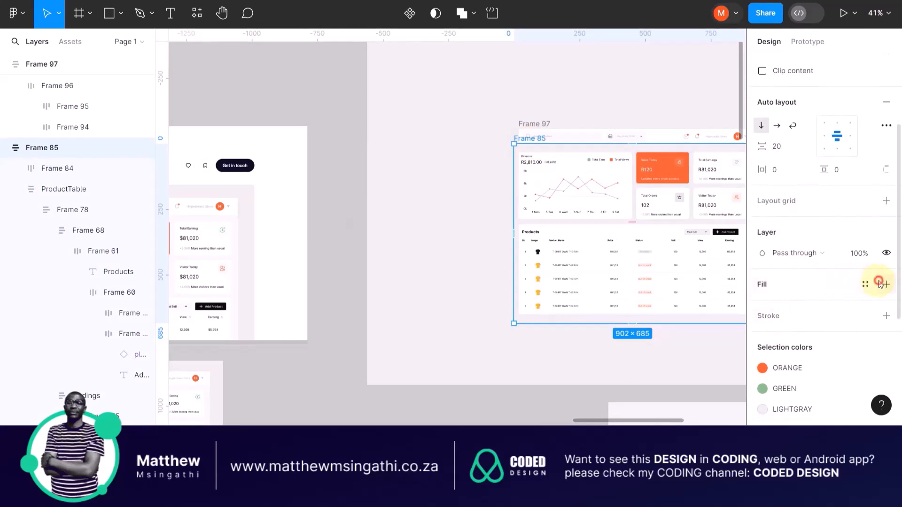
pyautogui.click(881, 283)
pyautogui.click(762, 308)
pyautogui.click(680, 302)
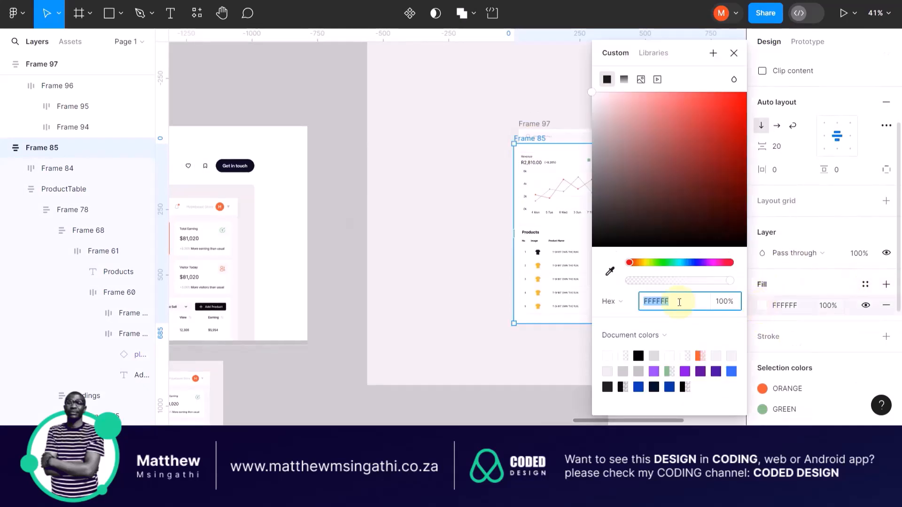
pyautogui.click(610, 272)
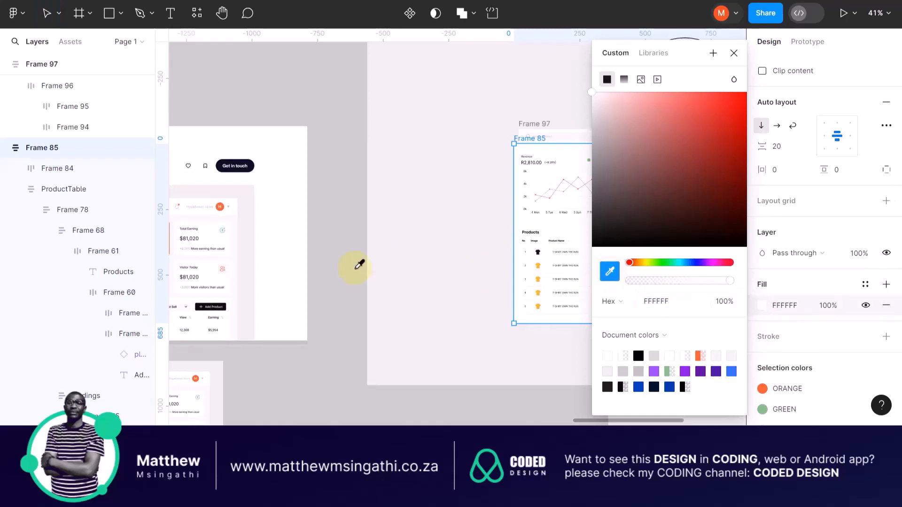
pyautogui.click(228, 216)
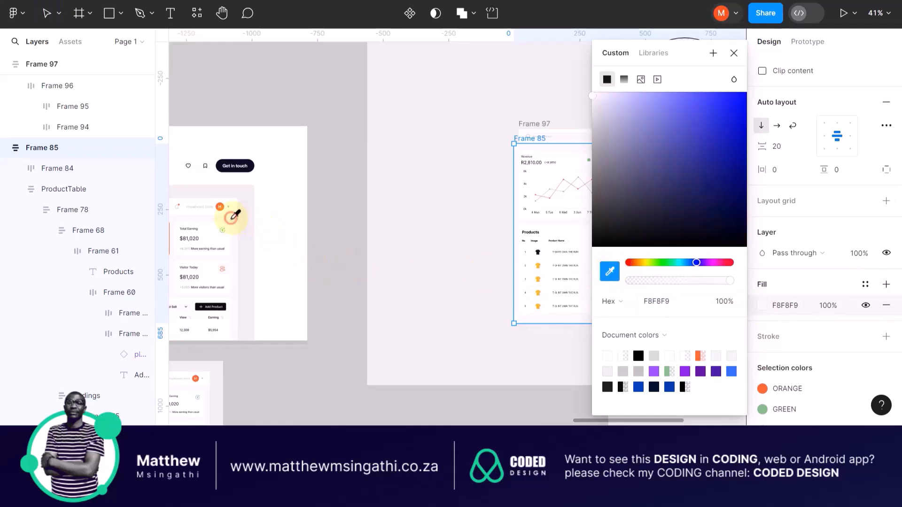
pyautogui.click(346, 218)
# Move the Frame 97 header up clear of Frame 85, to X 7200, Y -3751.
pyautogui.hscroll(4, 575, 172)
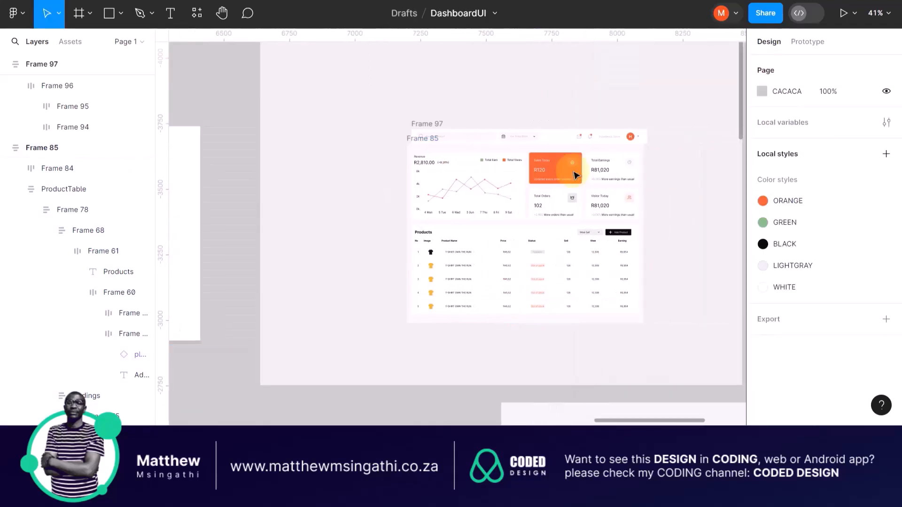
pyautogui.scroll(1, 503, 167)
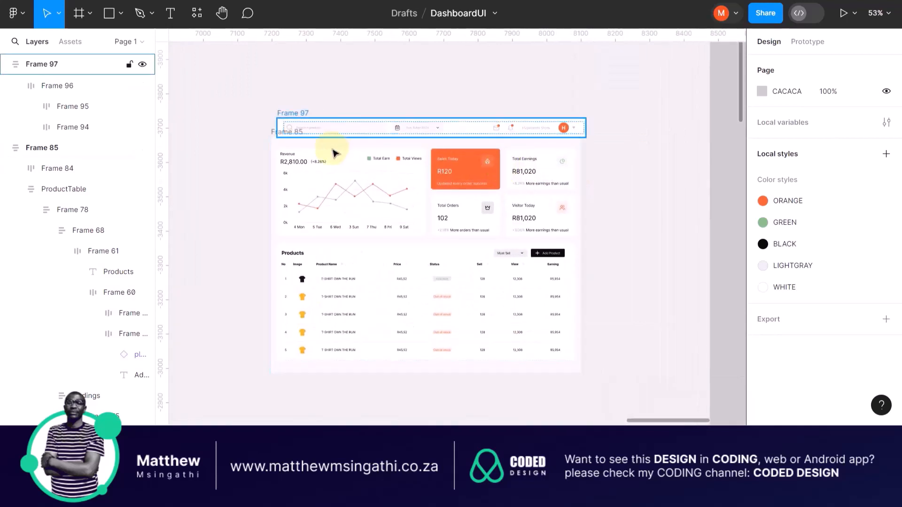
pyautogui.scroll(5, 334, 149)
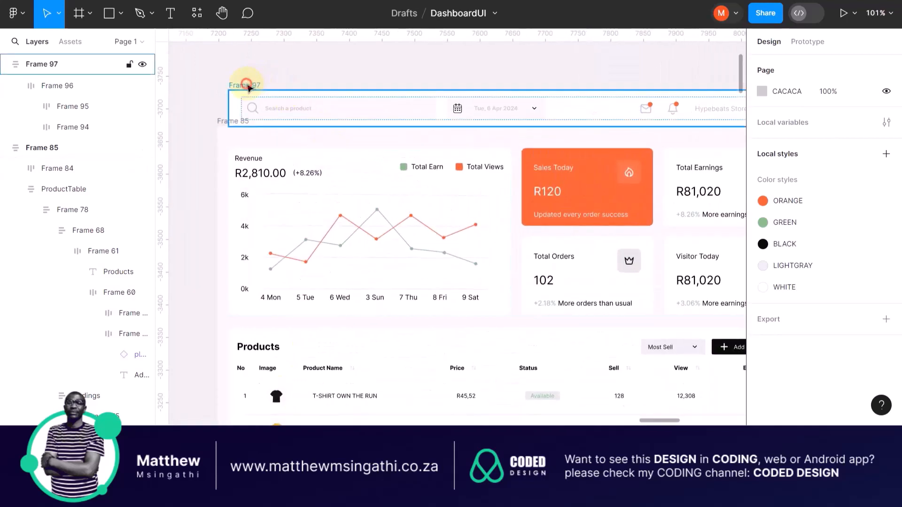
pyautogui.moveTo(248, 88); pyautogui.dragTo(239, 71)
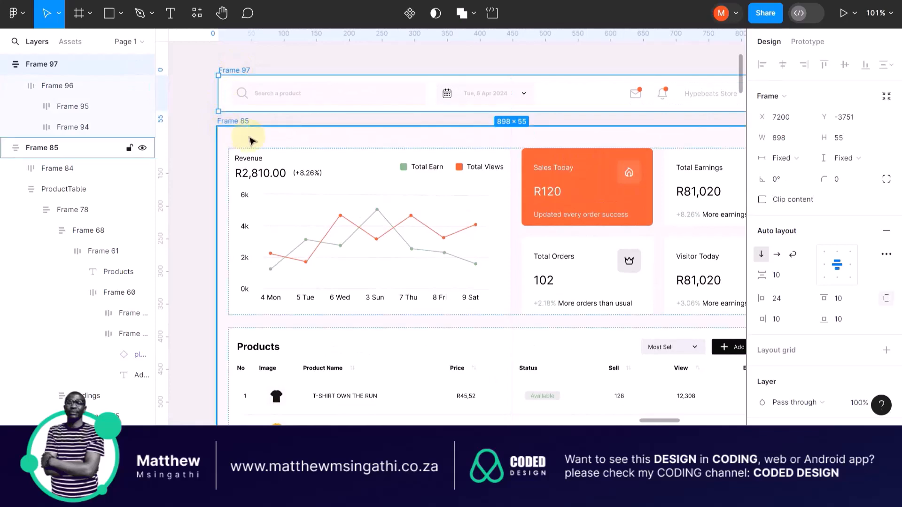
# Compare the right edges of Frames 97 and 85 and set Frame 97's width to 902 to match Frame 85.
pyautogui.hscroll(4, 250, 140)
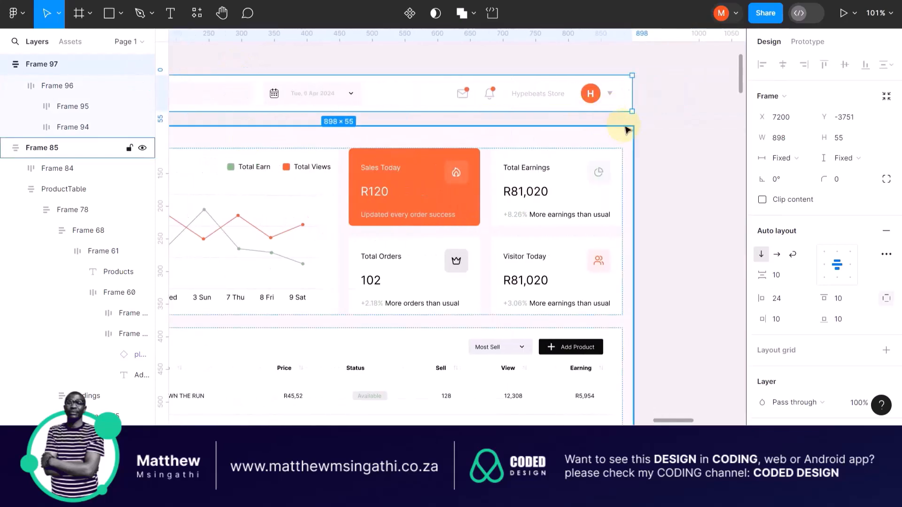
pyautogui.scroll(5, 629, 126)
pyautogui.scroll(-5, 639, 147)
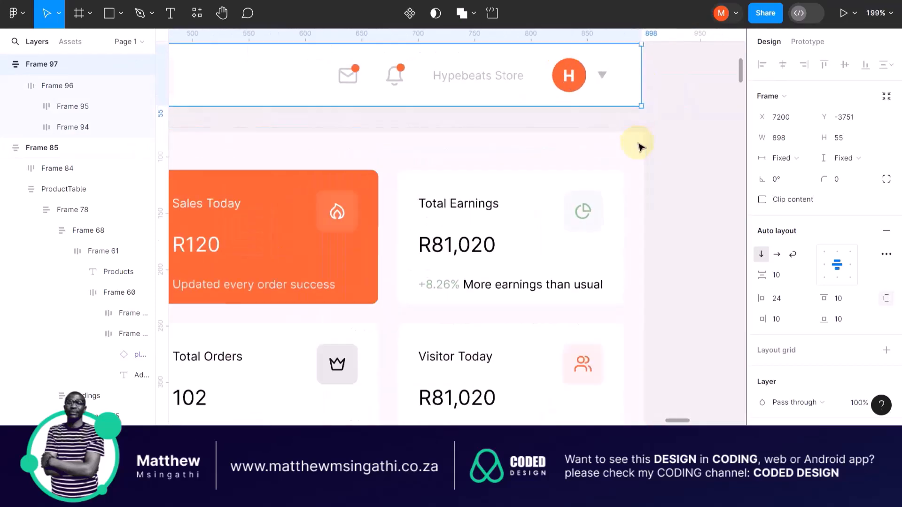
pyautogui.hscroll(-4, 600, 153)
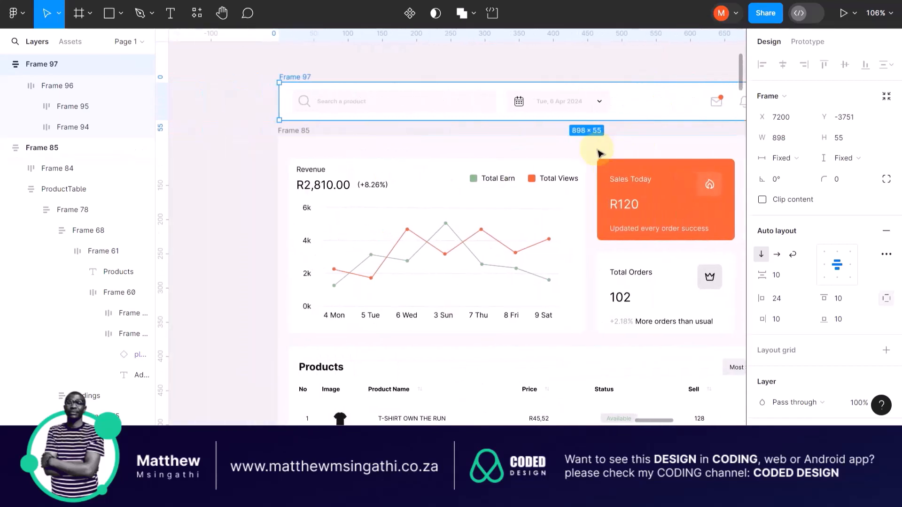
pyautogui.click(297, 134)
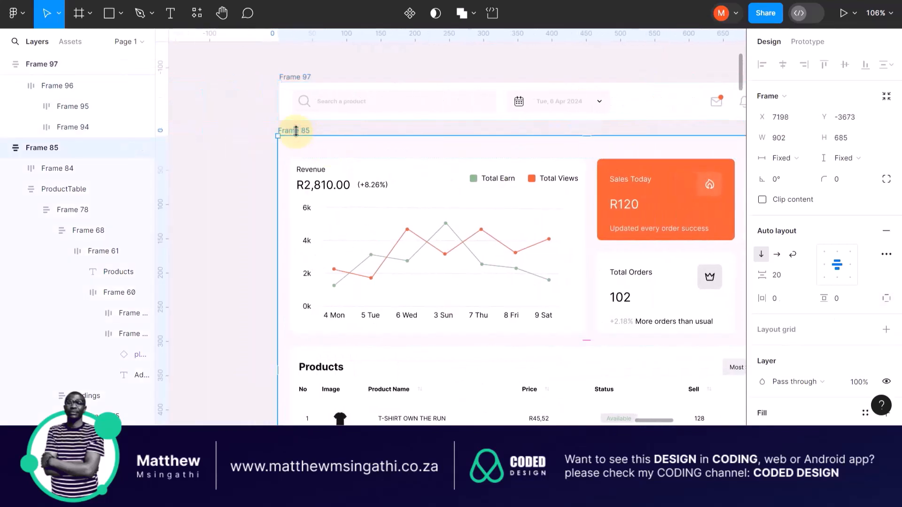
pyautogui.click(794, 143)
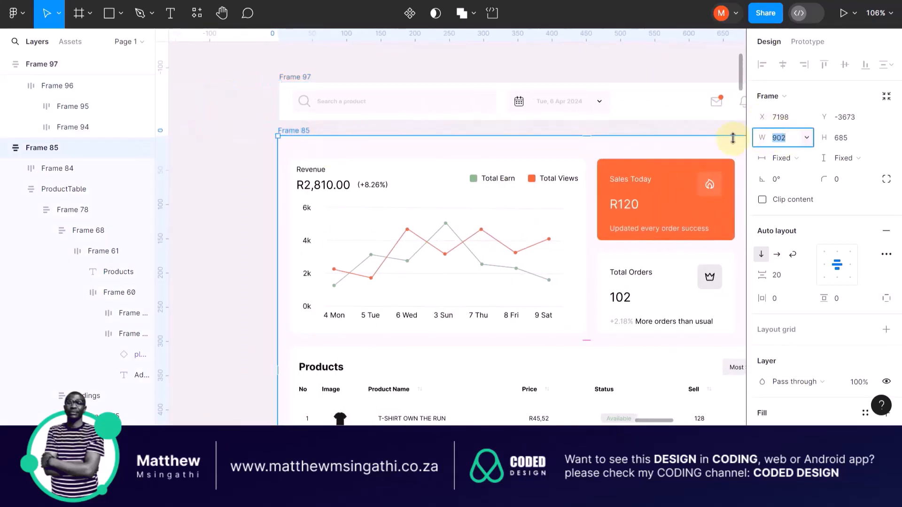
pyautogui.click(294, 77)
pyautogui.click(794, 141)
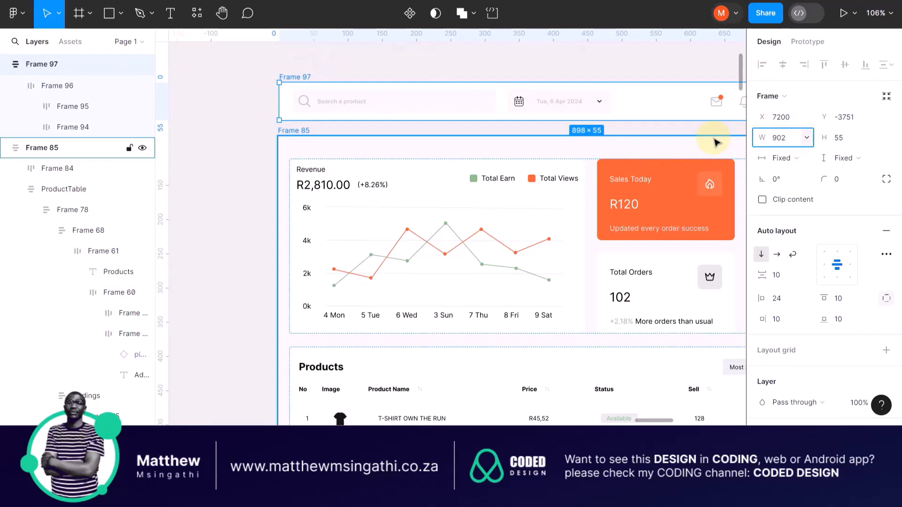
pyautogui.write('902')
pyautogui.press('Return')
# Align the left edges of Frame 97 and Frame 85 and check that their right edges line up.
pyautogui.scroll(5, 298, 102)
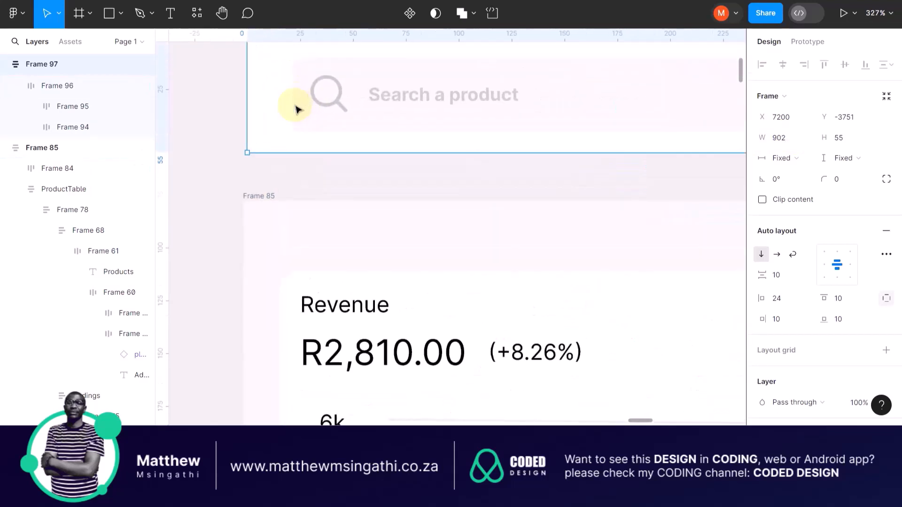
pyautogui.scroll(-3, 285, 168)
pyautogui.moveTo(244, 73); pyautogui.dragTo(284, 209)
pyautogui.click(275, 183)
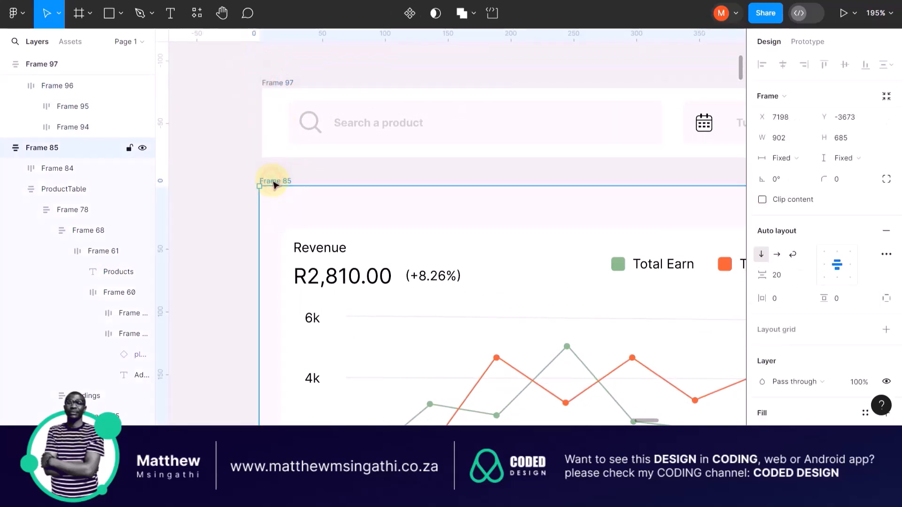
pyautogui.keyDown('shift'); pyautogui.click(271, 83); pyautogui.keyUp('shift')
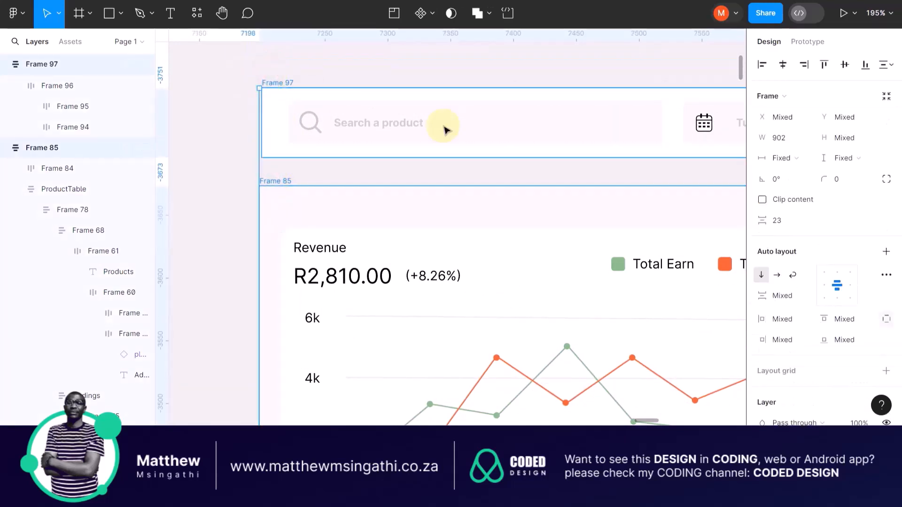
pyautogui.click(763, 65)
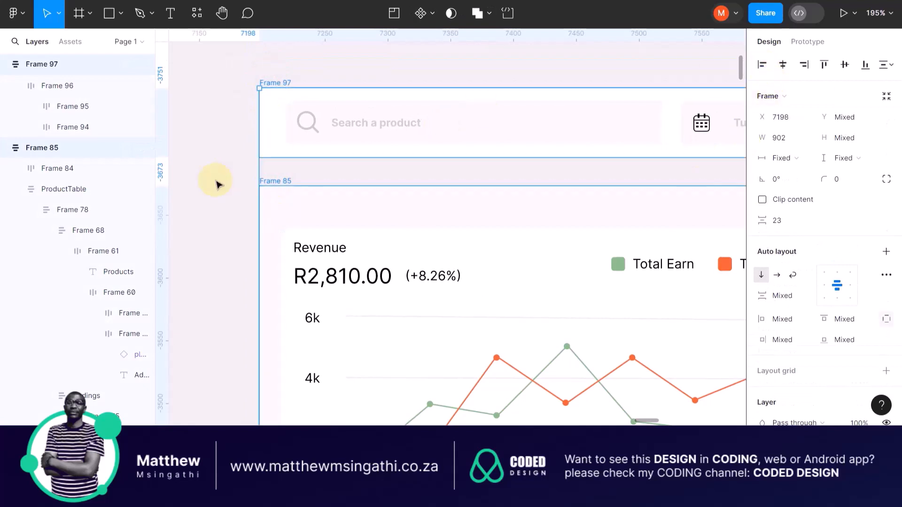
pyautogui.click(249, 206)
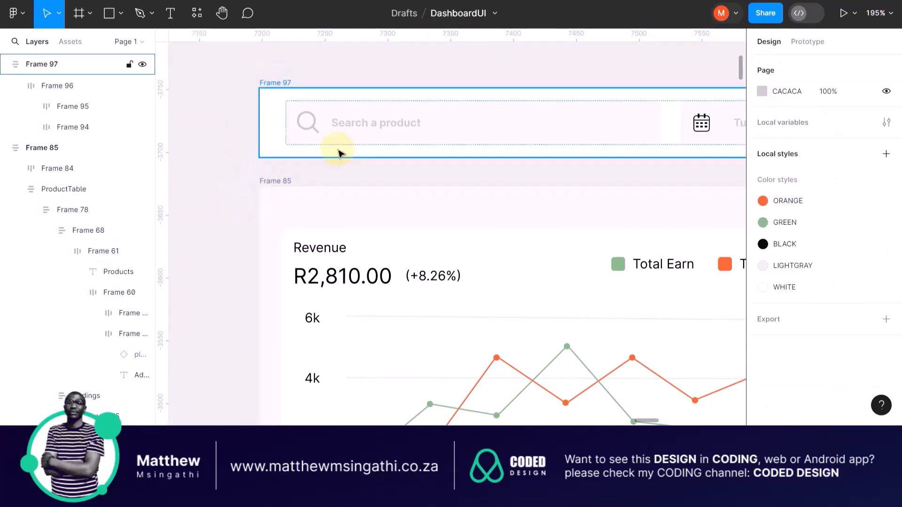
pyautogui.hscroll(10, 340, 150)
pyautogui.hscroll(2, 404, 155)
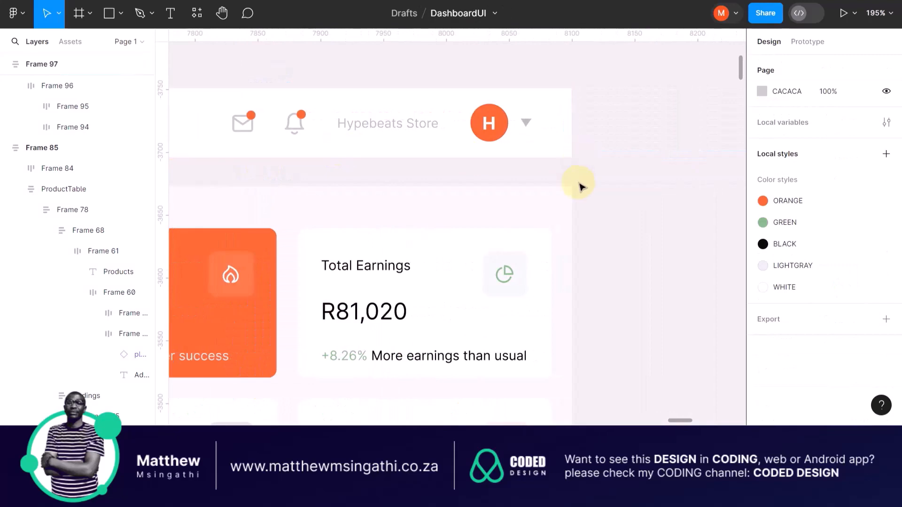
pyautogui.scroll(5, 580, 187)
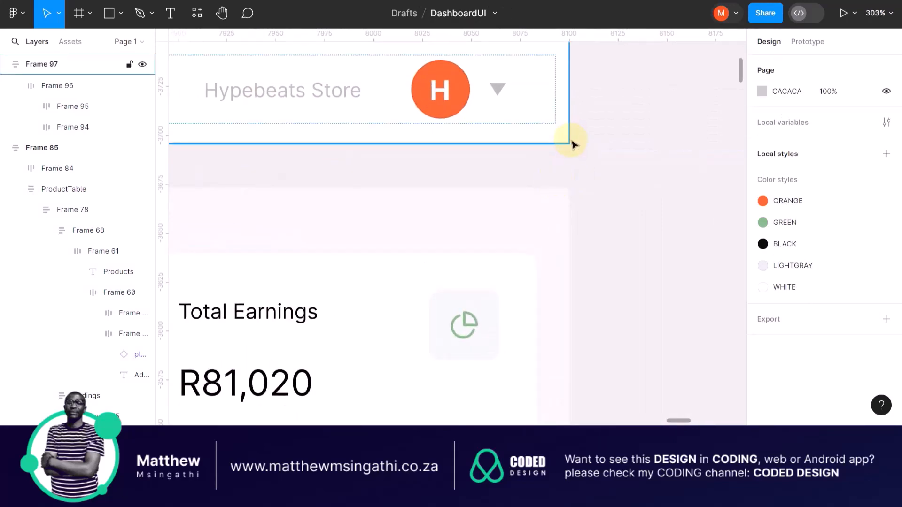
# Place a vertical guide at the right edge of the header's dropdown arrow in the collapsed-sidebar reference.
pyautogui.scroll(-15, 616, 191)
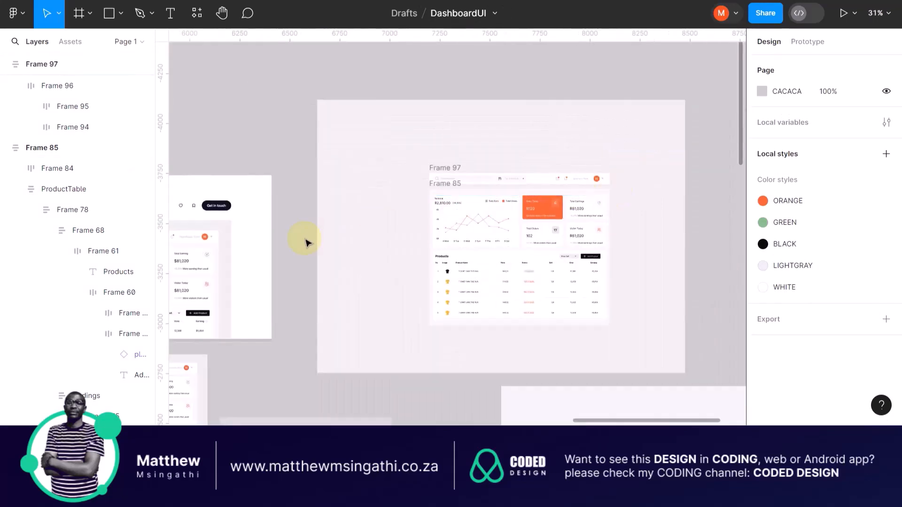
pyautogui.hscroll(-7, 306, 242)
pyautogui.scroll(5, 545, 390)
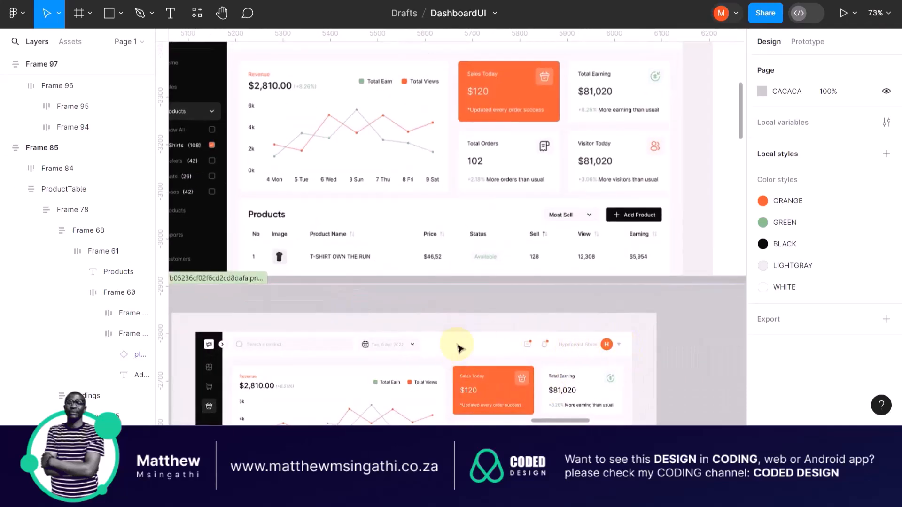
pyautogui.scroll(12, 632, 351)
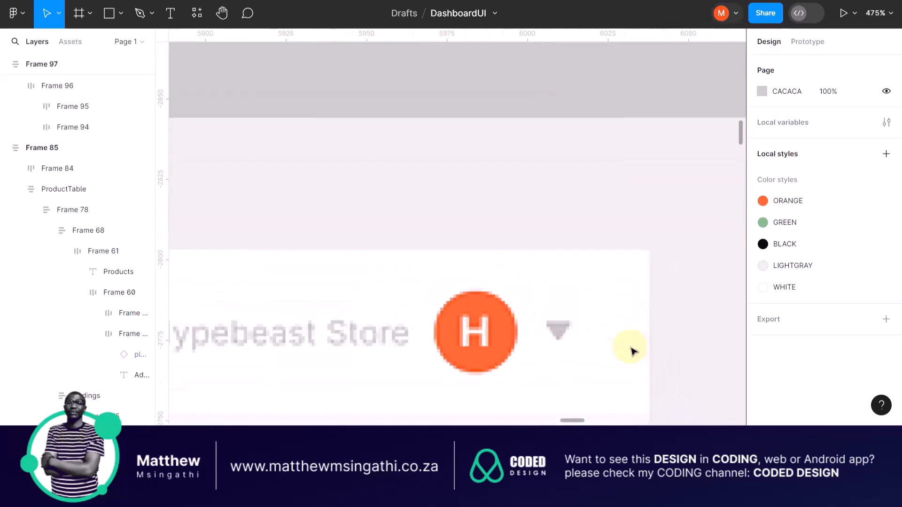
pyautogui.scroll(-4, 632, 352)
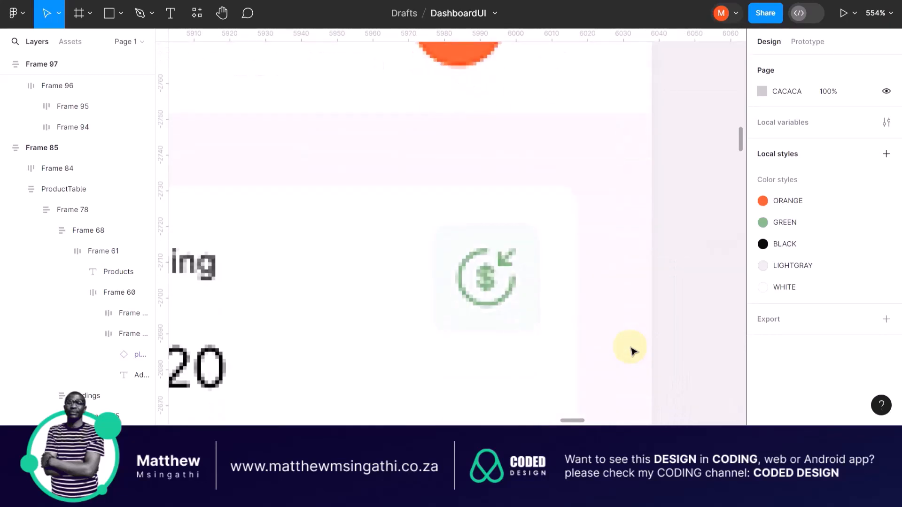
pyautogui.scroll(2, 632, 351)
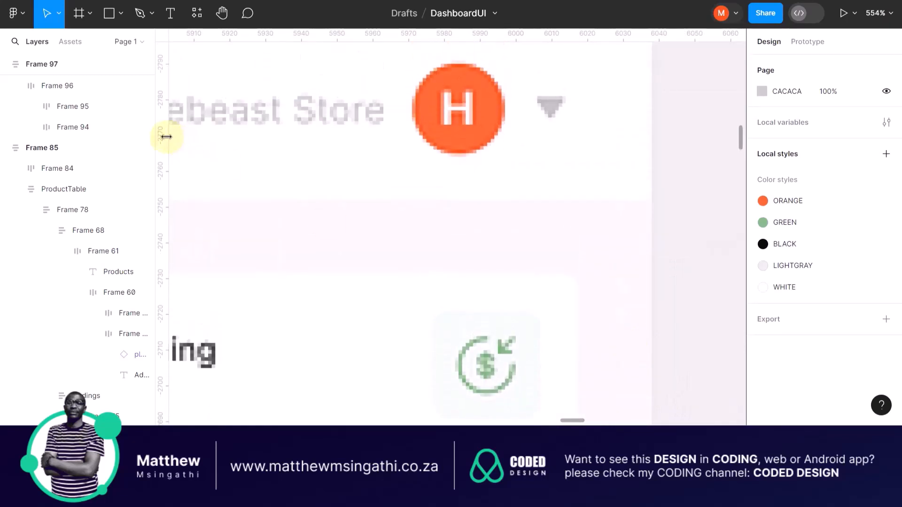
pyautogui.moveTo(166, 137); pyautogui.dragTo(564, 187)
# Place a second vertical guide at X 5192, beside the search field's left edge in the collapsed-sidebar reference.
pyautogui.hscroll(-10, 444, 205)
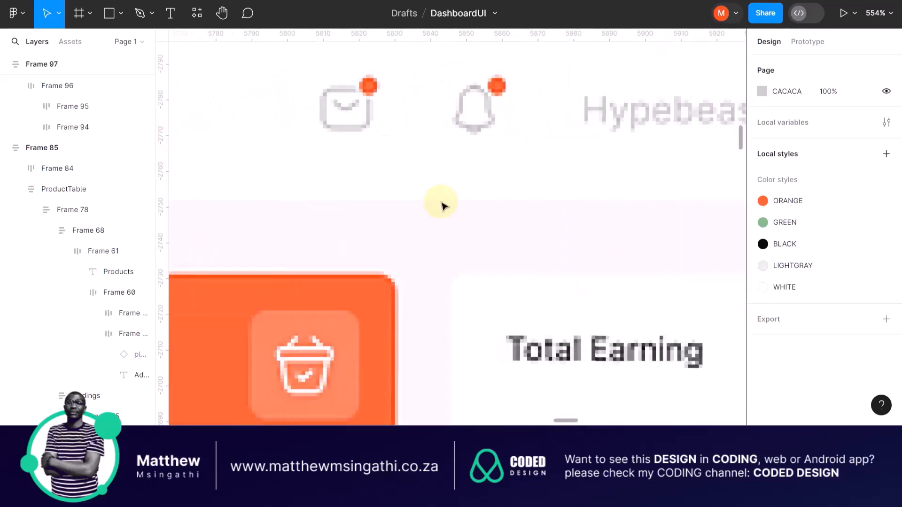
pyautogui.hscroll(-7, 444, 206)
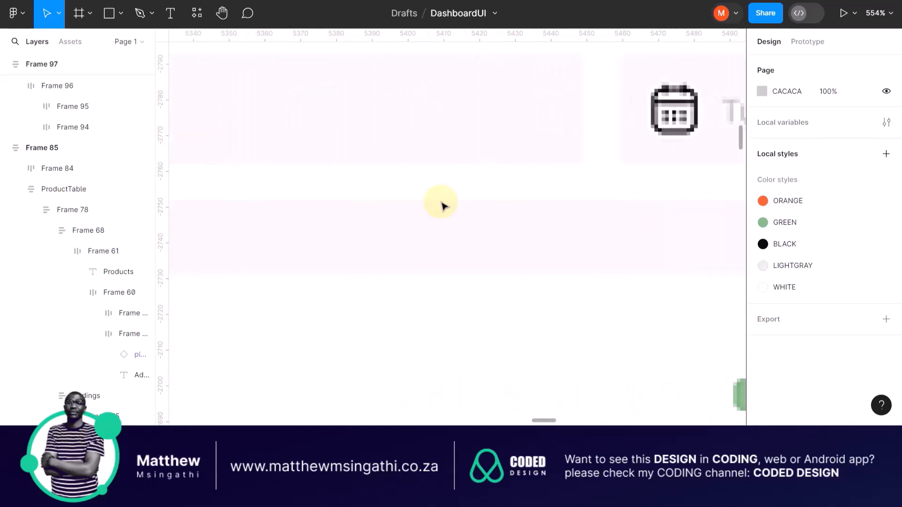
pyautogui.hscroll(2, 444, 206)
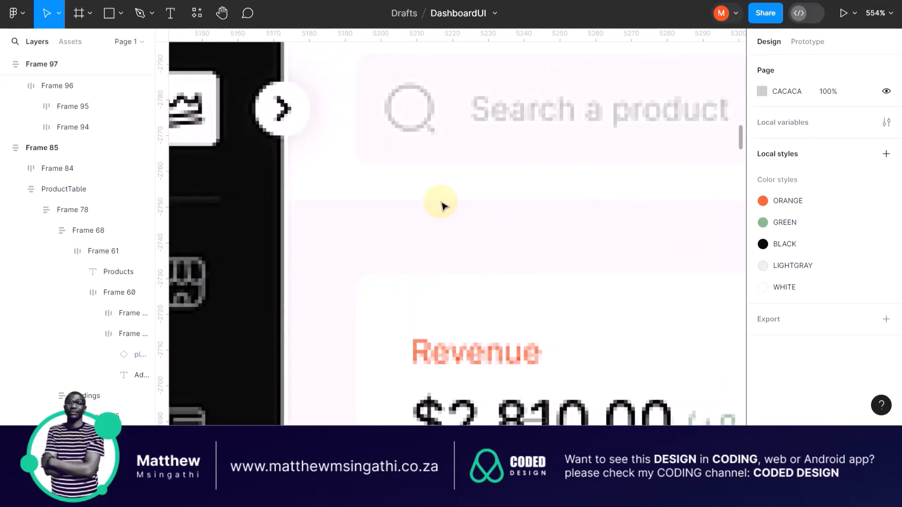
pyautogui.moveTo(163, 140); pyautogui.dragTo(351, 171)
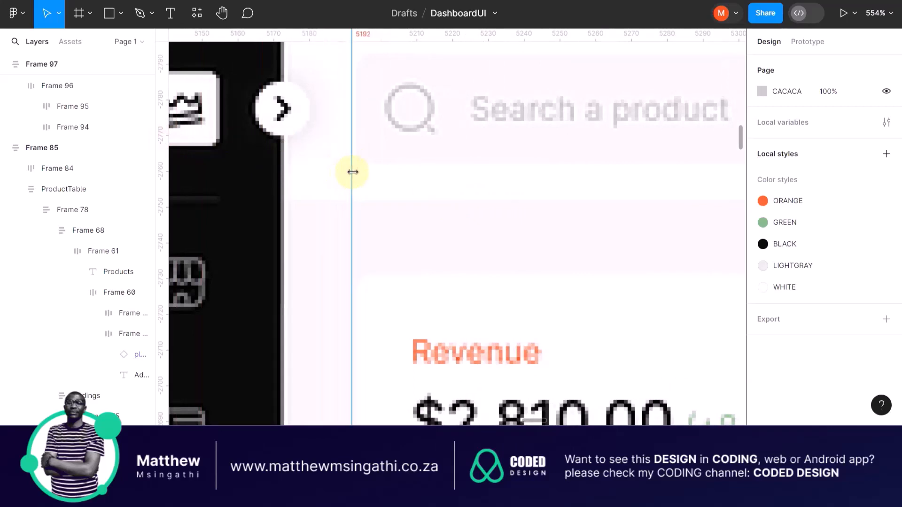
# Place a vertical guide inside Frame 85 at the left edge of the Revenue card.
pyautogui.scroll(-10, 352, 171)
pyautogui.scroll(-8, 353, 172)
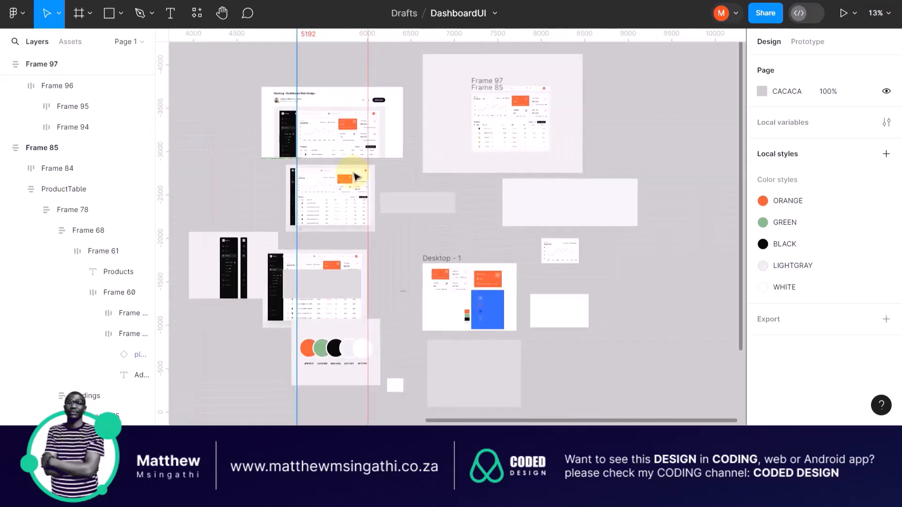
pyautogui.scroll(4, 558, 82)
pyautogui.scroll(6, 474, 145)
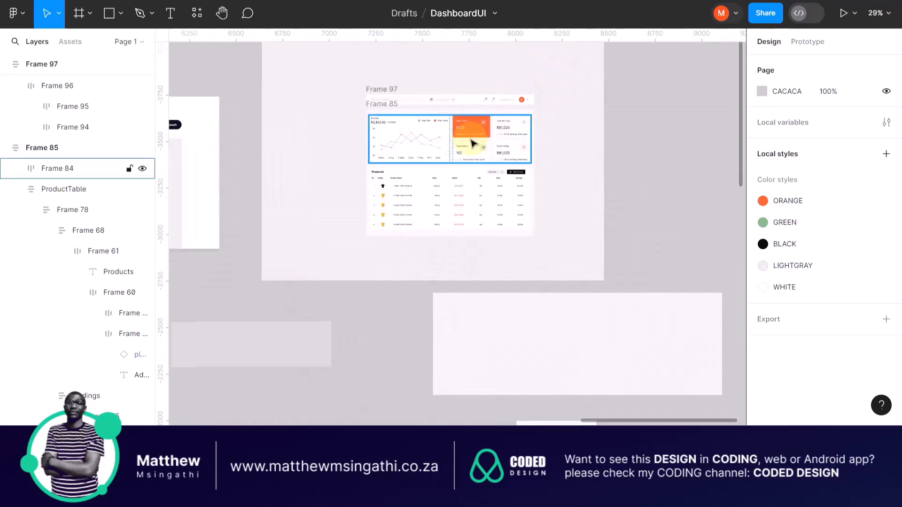
pyautogui.scroll(-2, 472, 141)
pyautogui.click(280, 88)
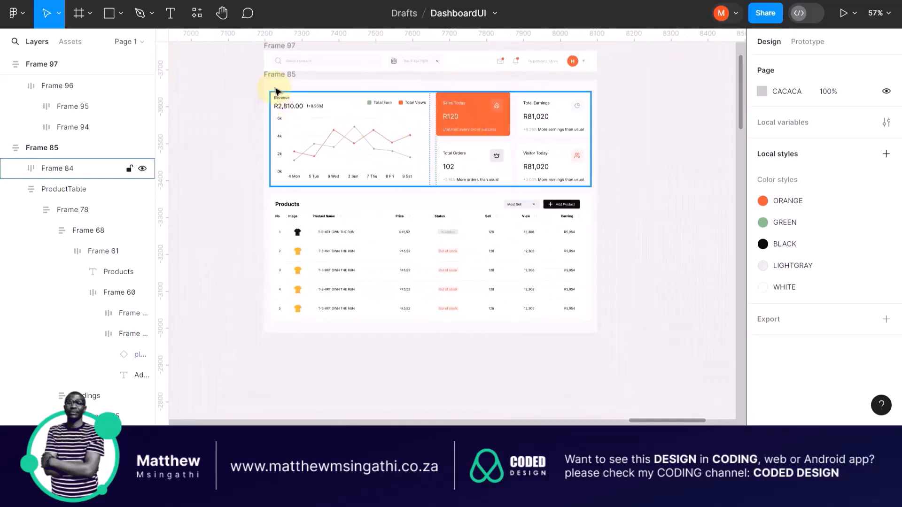
pyautogui.click(278, 79)
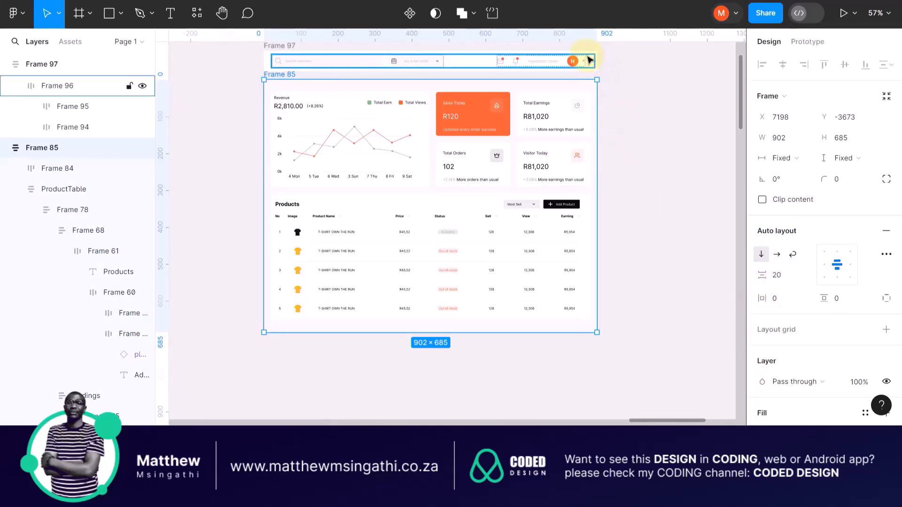
pyautogui.keyDown('ctrl'); pyautogui.scroll(10, 301, 70); pyautogui.keyUp('ctrl')
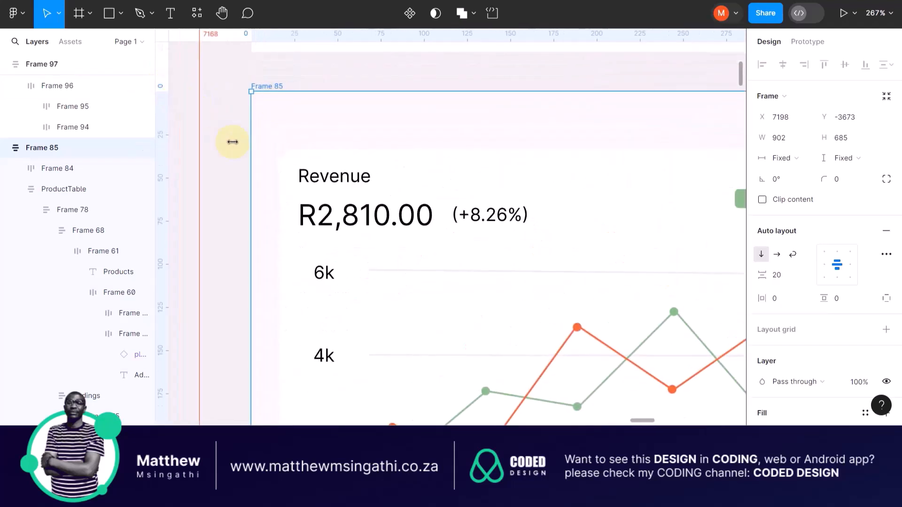
pyautogui.scroll(5, 332, 165)
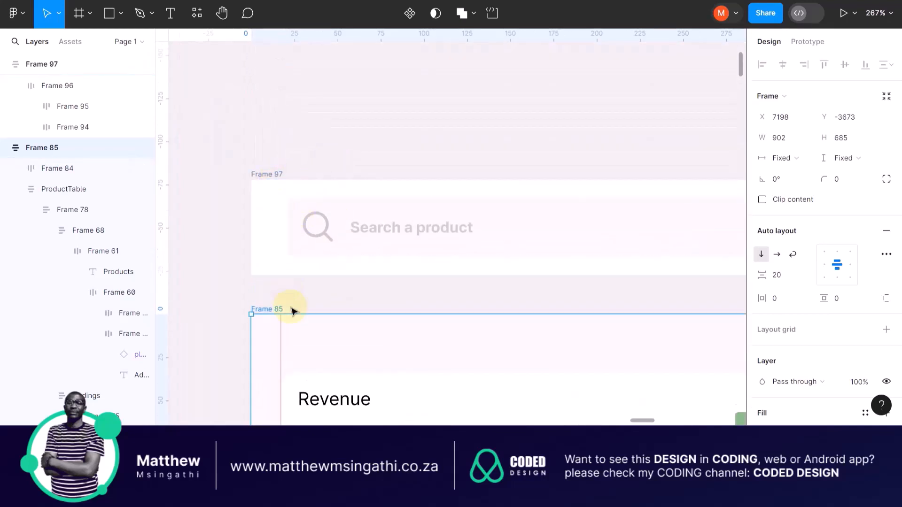
# Reduce Frame 97's left padding to 17 so the search field lines up with the guide at the Revenue card's left edge.
pyautogui.keyDown('ctrl'); pyautogui.scroll(3, 292, 308); pyautogui.keyUp('ctrl')
pyautogui.moveTo(252, 93)
pyautogui.mouseDown()
pyautogui.moveTo(244, 170)
pyautogui.moveTo(244, 151)
pyautogui.moveTo(245, 160)
pyautogui.mouseUp()
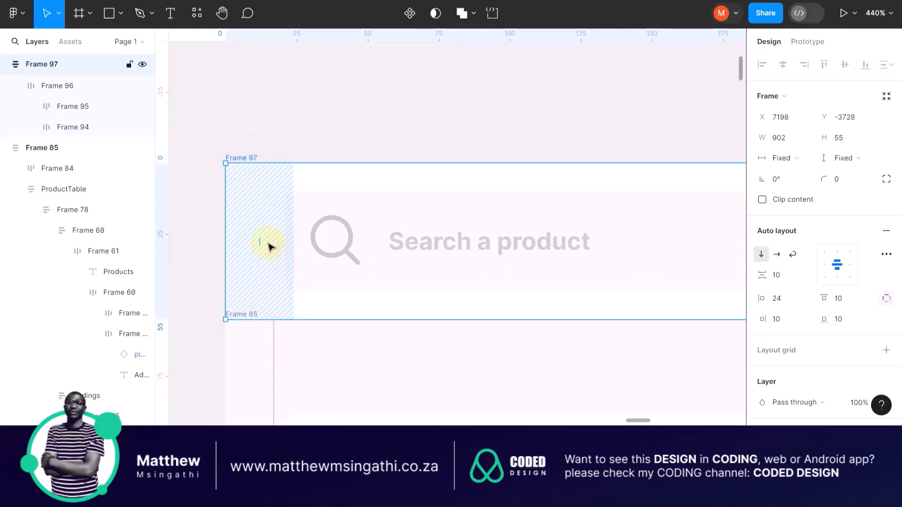
pyautogui.moveTo(260, 242); pyautogui.dragTo(240, 247)
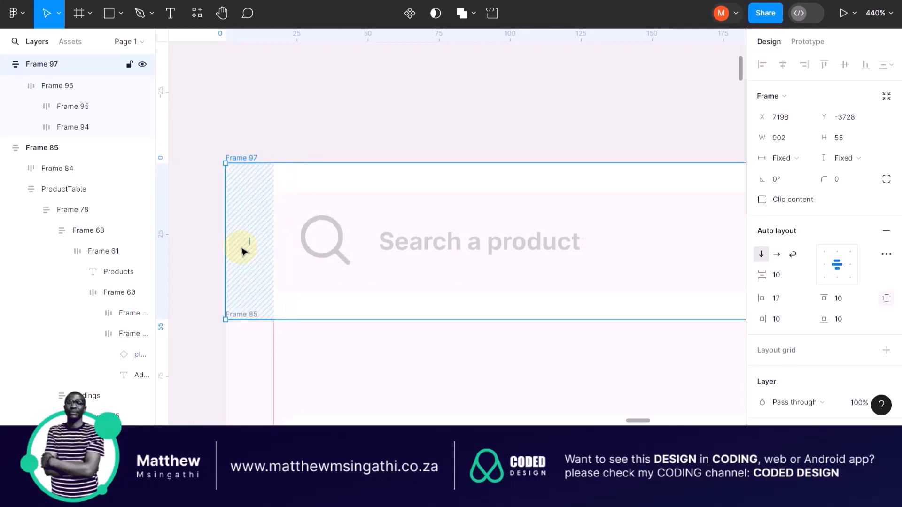
# Place a vertical guide at the Total Earnings card's right edge and set Frame 97's right padding to 17.
pyautogui.scroll(-1, 242, 251)
pyautogui.hscroll(15, 242, 252)
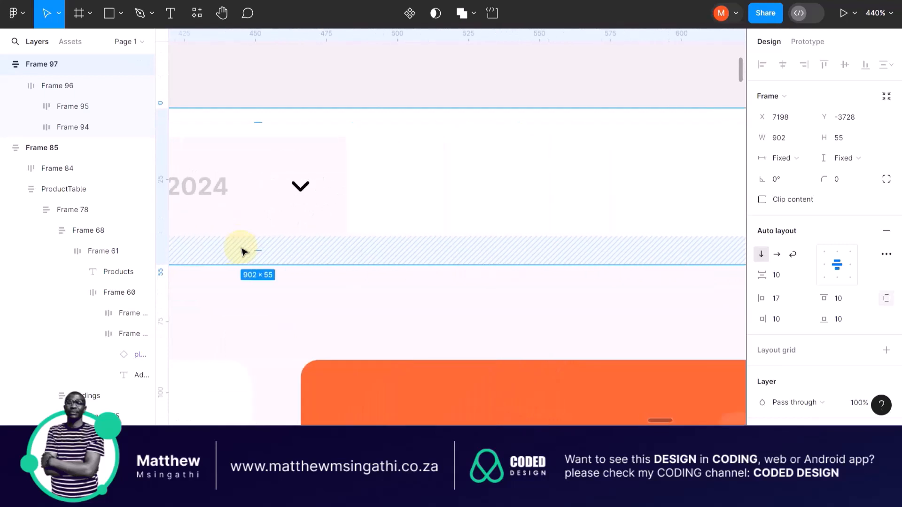
pyautogui.hscroll(6, 242, 251)
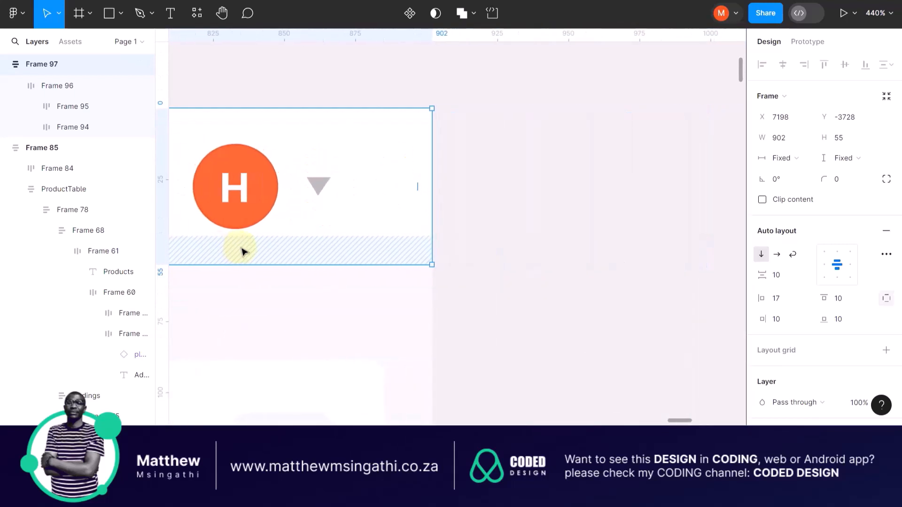
pyautogui.hscroll(-2, 338, 244)
pyautogui.scroll(-1, 337, 244)
pyautogui.scroll(-3, 338, 245)
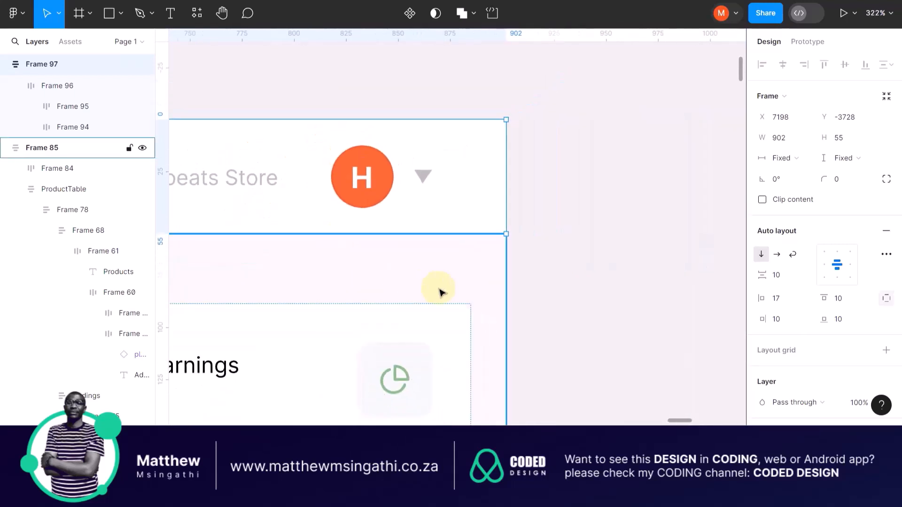
pyautogui.scroll(4, 439, 289)
pyautogui.moveTo(164, 191)
pyautogui.mouseDown()
pyautogui.moveTo(423, 246)
pyautogui.moveTo(493, 271)
pyautogui.mouseUp()
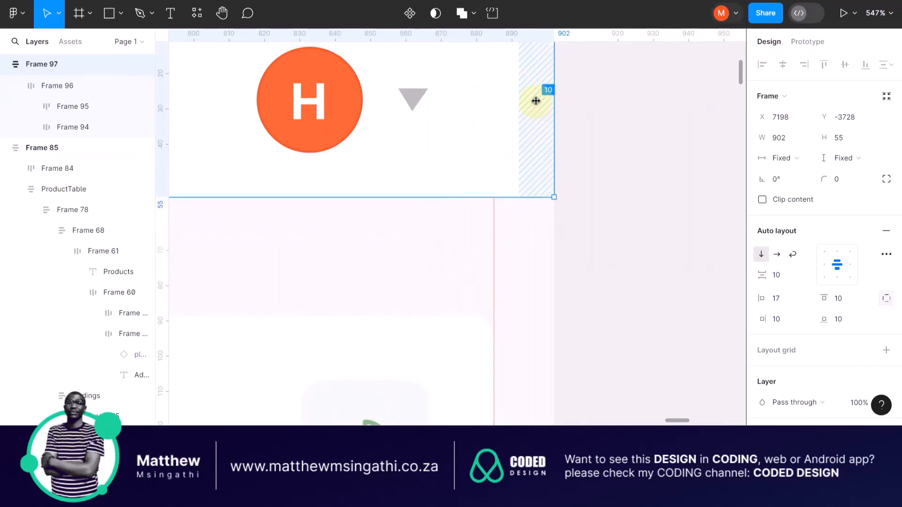
pyautogui.moveTo(534, 99)
pyautogui.mouseDown()
pyautogui.moveTo(517, 97)
pyautogui.moveTo(512, 107)
pyautogui.mouseUp()
# Set Frame 94's vertical resizing to Fill and widen it to 264 so it reaches Frame 96's right edge.
pyautogui.scroll(2, 411, 127)
pyautogui.hscroll(-1, 412, 127)
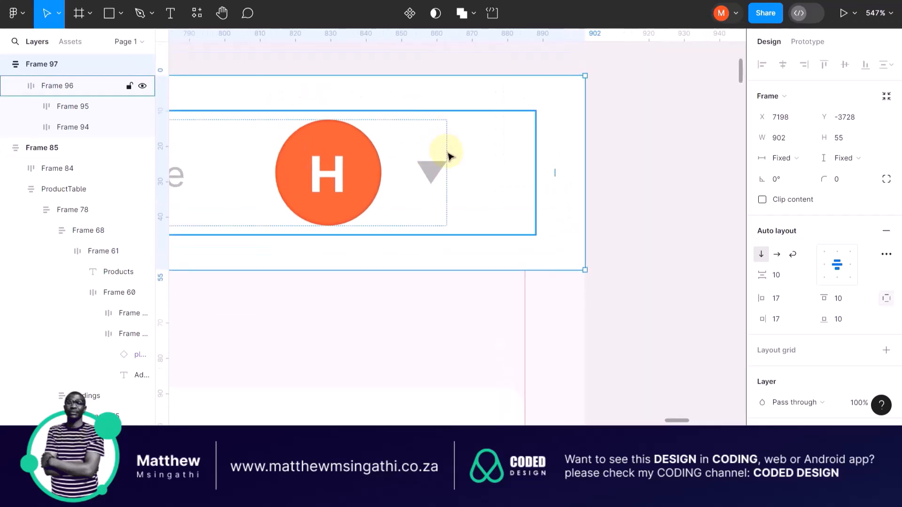
pyautogui.click(448, 153)
pyautogui.click(447, 152)
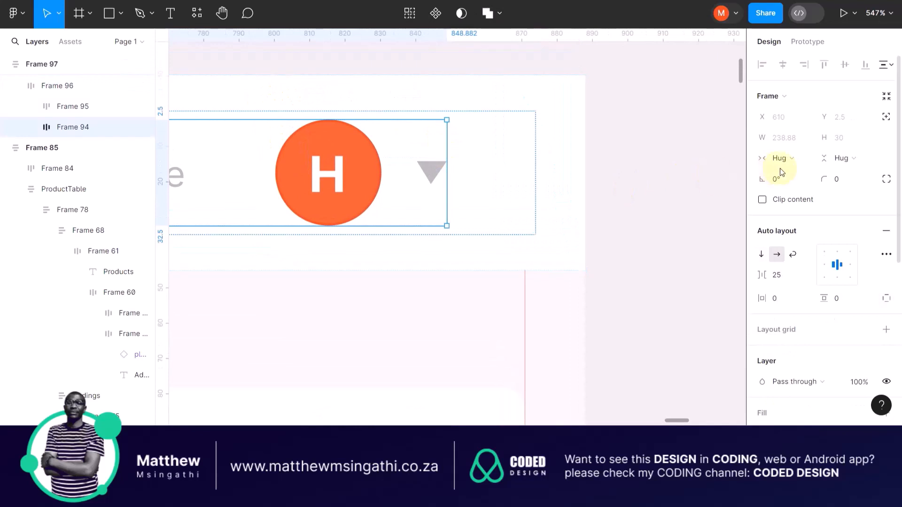
pyautogui.click(842, 161)
pyautogui.click(837, 173)
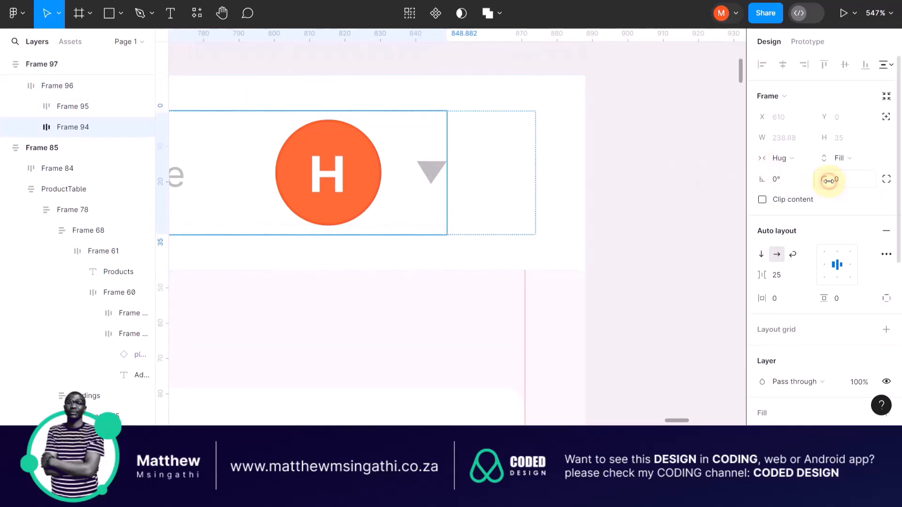
pyautogui.moveTo(448, 155); pyautogui.dragTo(536, 163)
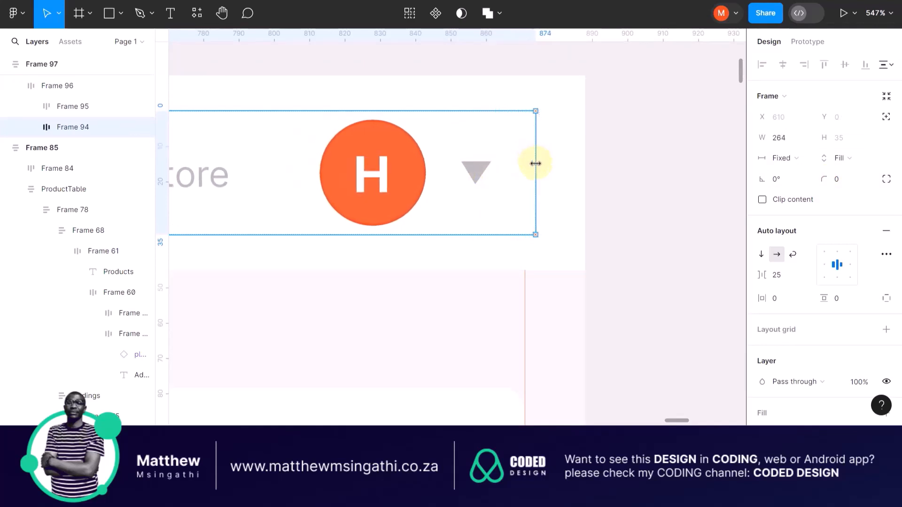
# Set Frame 92's vertical resizing to Fill and widen it to 179, reaching Frame 94's right edge.
pyautogui.doubleClick(428, 172)
pyautogui.moveTo(494, 156)
pyautogui.mouseDown()
pyautogui.moveTo(518, 155)
pyautogui.moveTo(510, 162)
pyautogui.mouseUp()
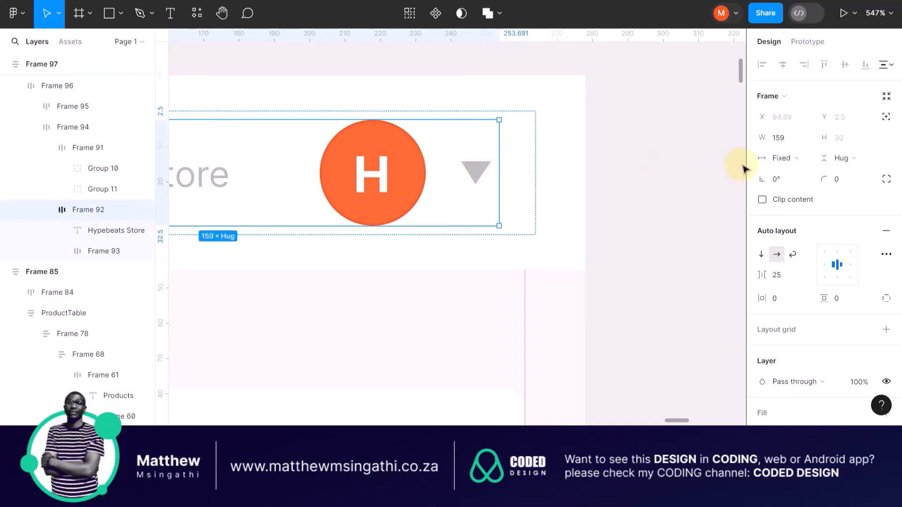
pyautogui.click(842, 158)
pyautogui.click(833, 175)
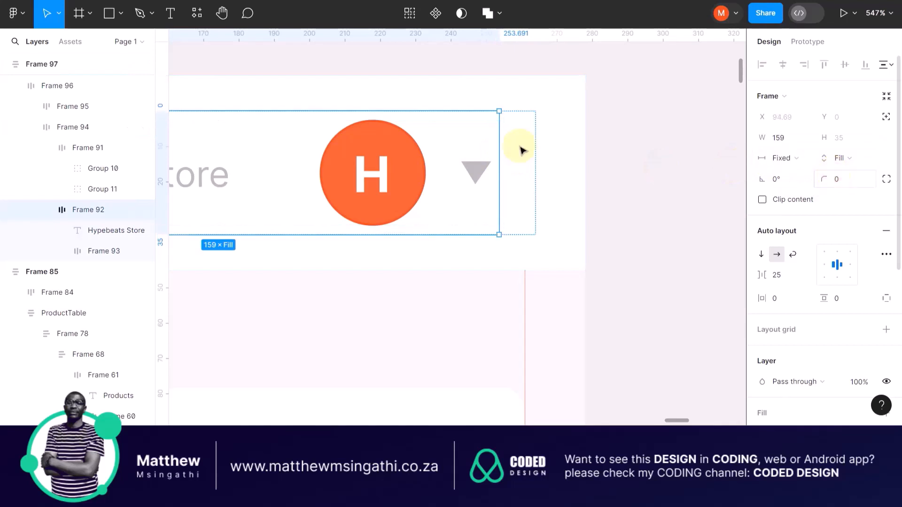
pyautogui.moveTo(517, 159); pyautogui.dragTo(566, 174)
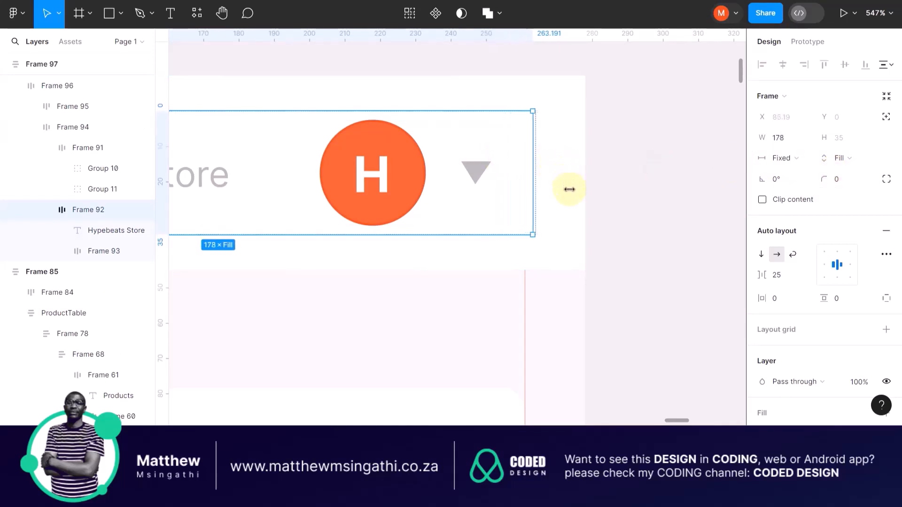
# Set the auto layout spacing of Frame 92, which holds the store name and avatar, to Auto.
pyautogui.click(405, 154)
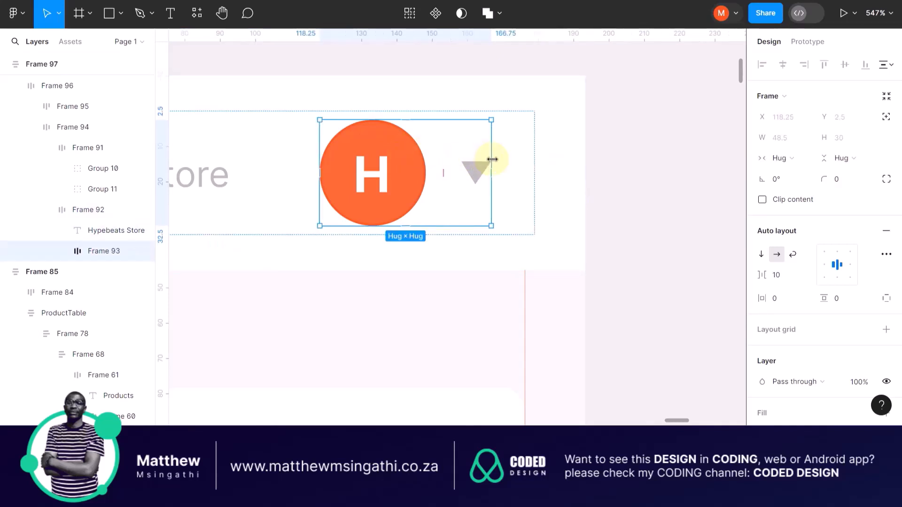
pyautogui.scroll(-3, 392, 160)
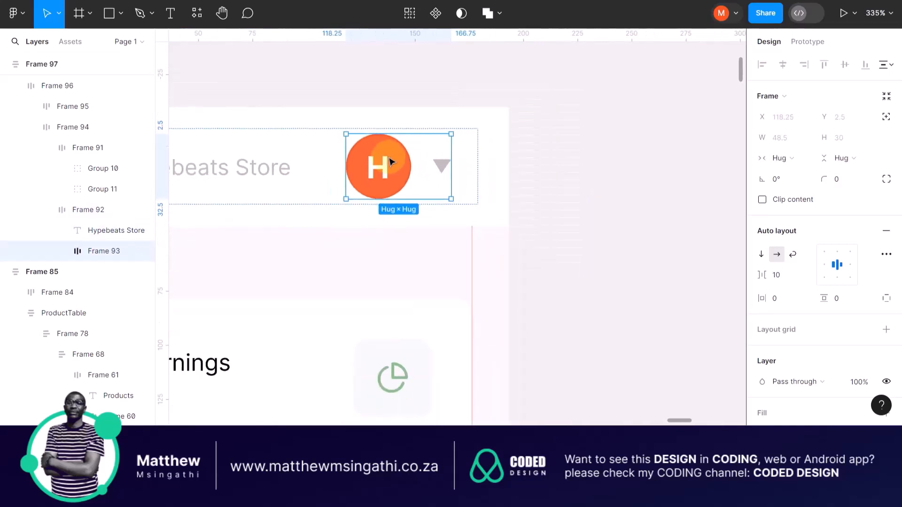
pyautogui.hscroll(-5, 329, 171)
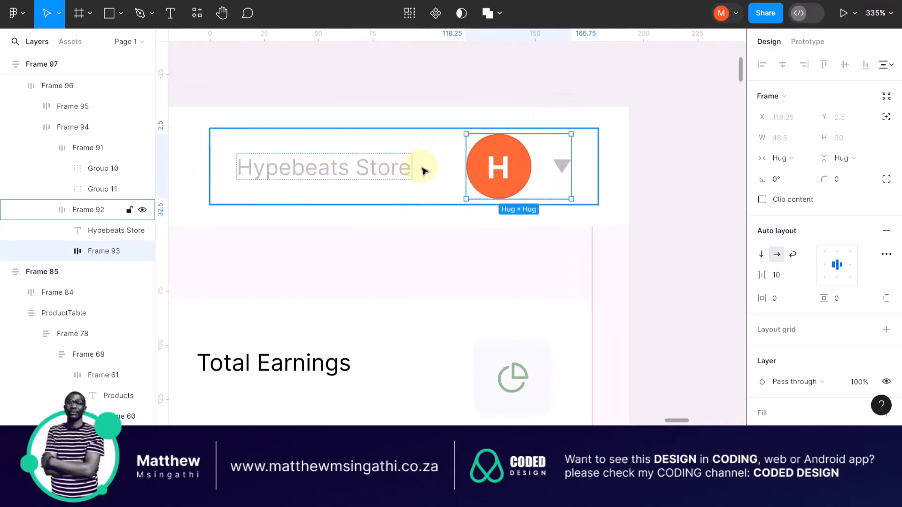
pyautogui.click(253, 153)
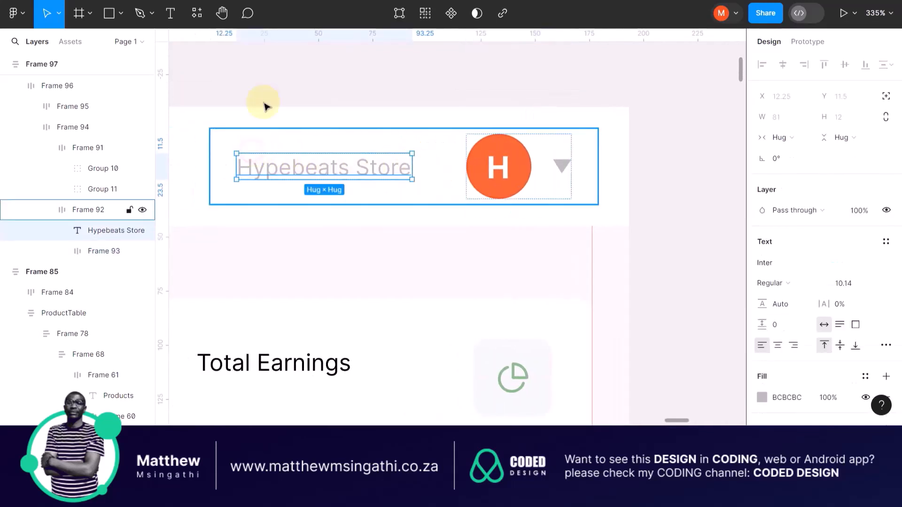
pyautogui.click(263, 99)
pyautogui.doubleClick(240, 151)
pyautogui.doubleClick(243, 156)
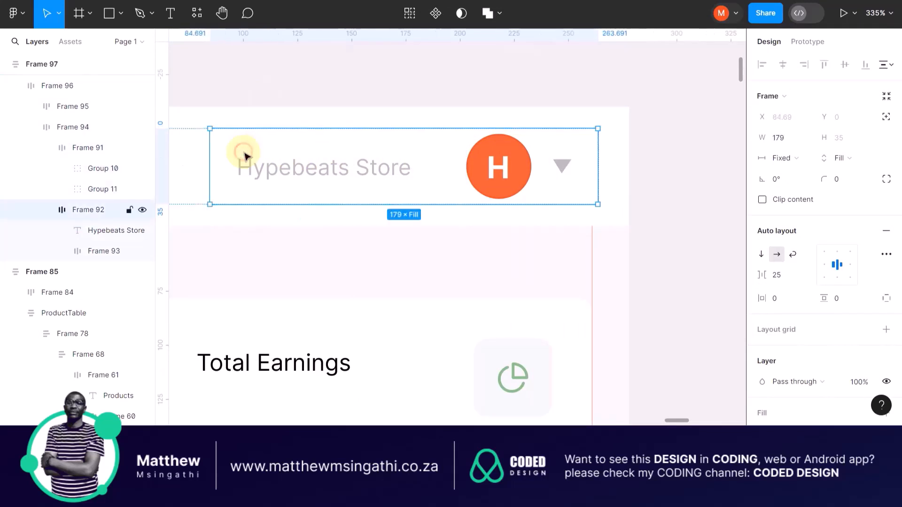
pyautogui.click(437, 172)
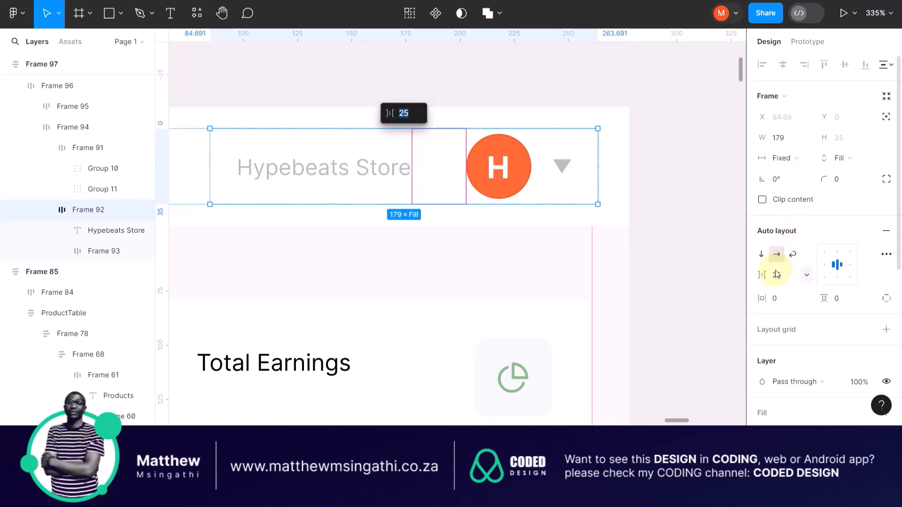
pyautogui.click(807, 277)
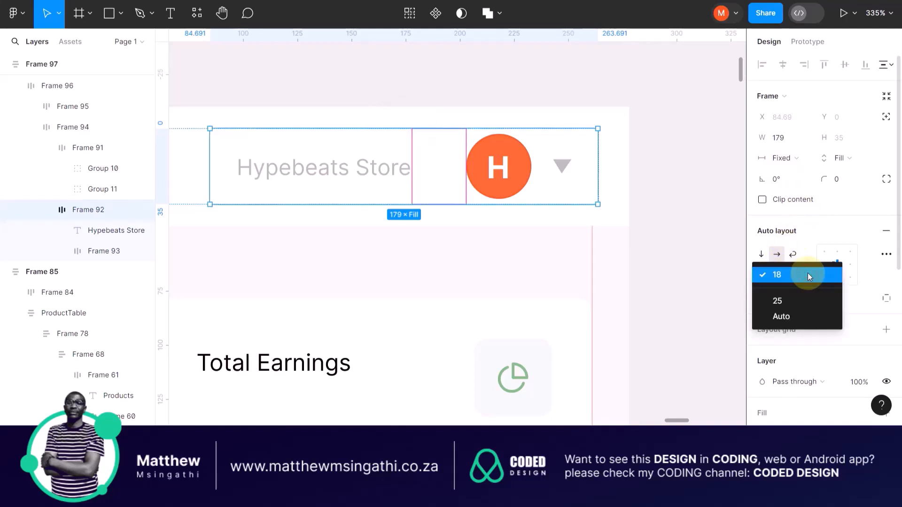
pyautogui.click(777, 317)
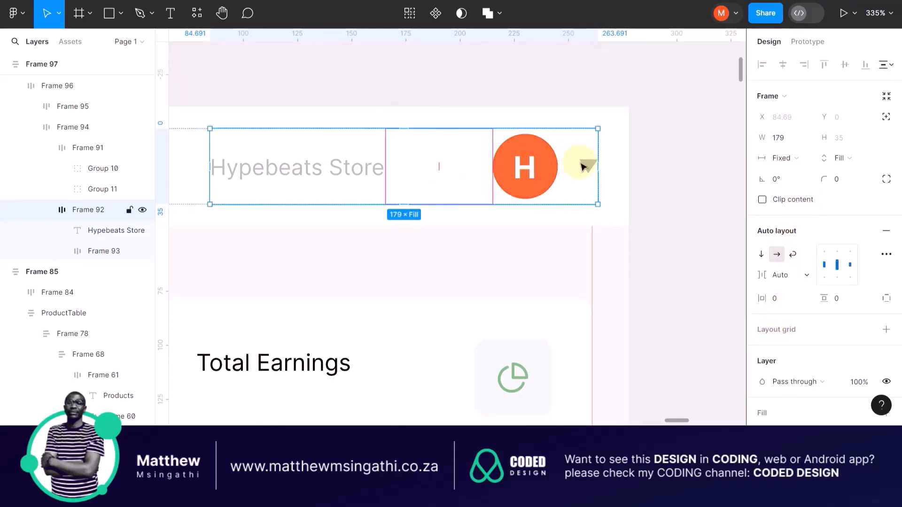
pyautogui.scroll(-3, 588, 164)
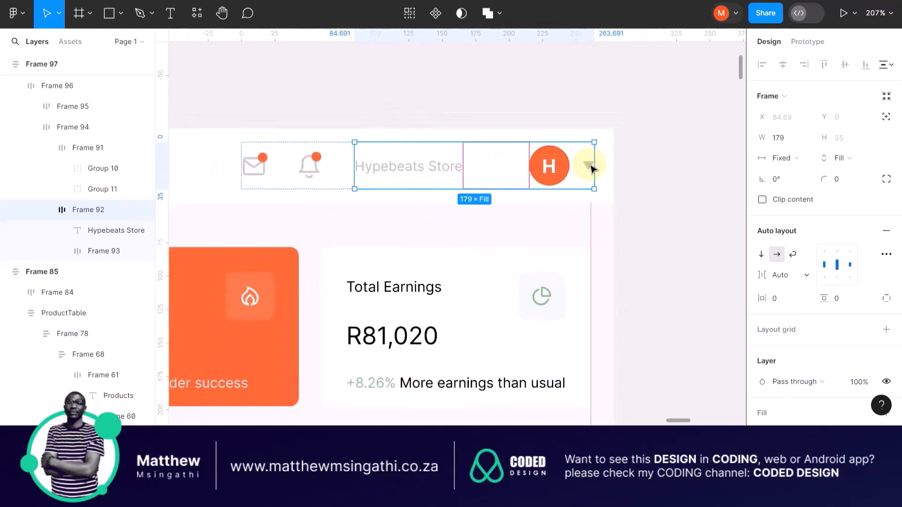
pyautogui.click(650, 178)
# Delete the vertical guide at the left edge of the Revenue card in Frame 85.
pyautogui.scroll(-3, 517, 176)
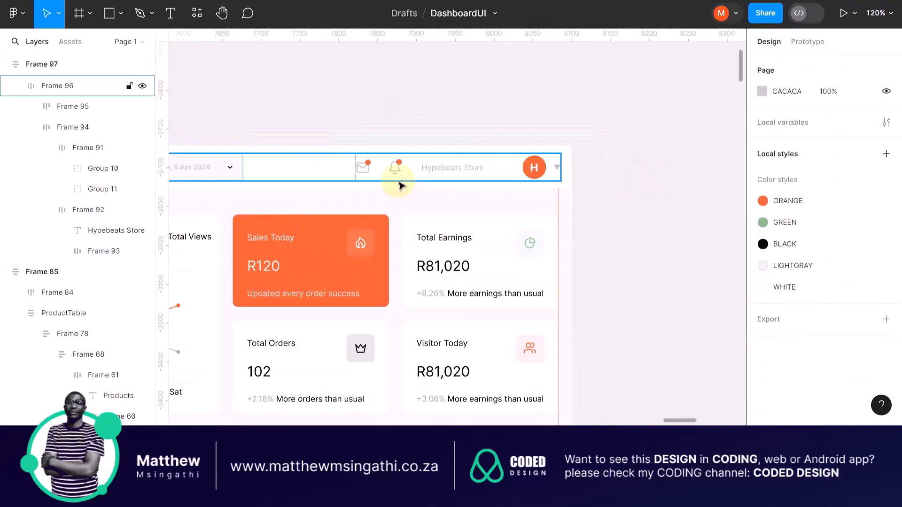
pyautogui.hscroll(-10, 399, 185)
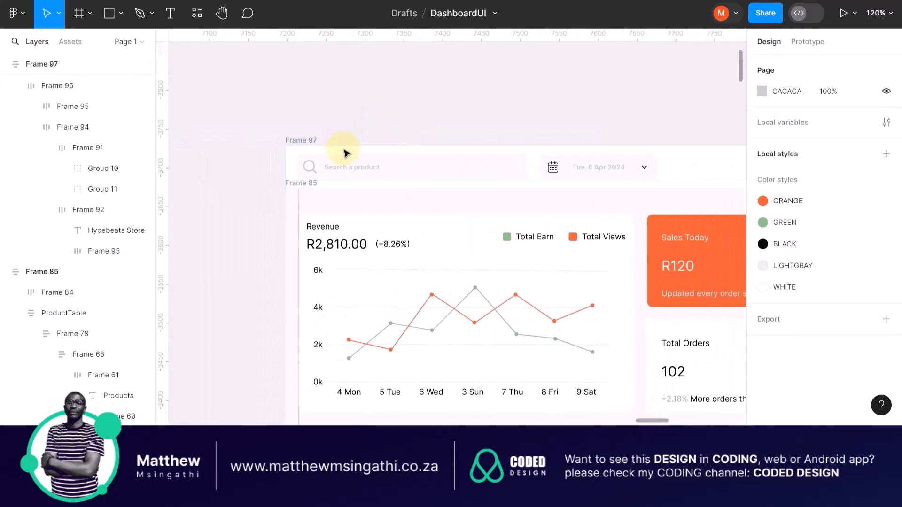
pyautogui.scroll(-4, 399, 177)
pyautogui.scroll(6, 328, 196)
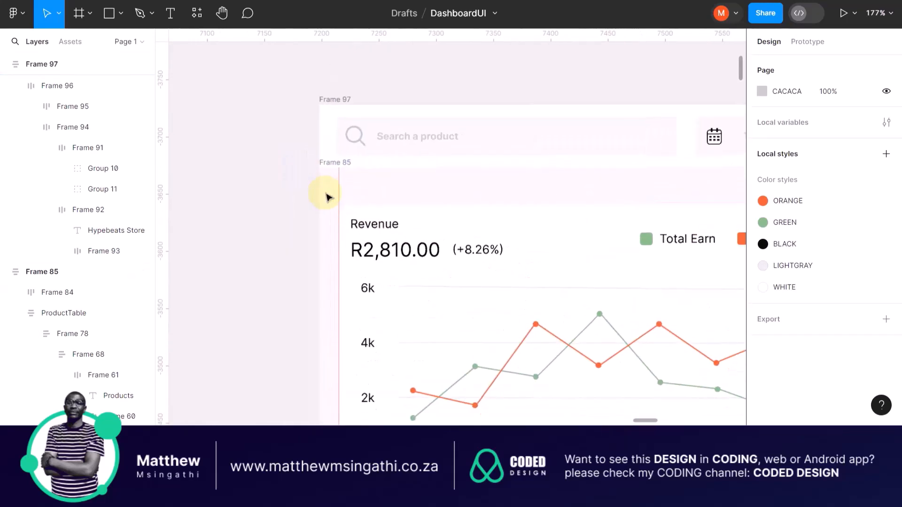
pyautogui.click(338, 193)
pyautogui.click(340, 195)
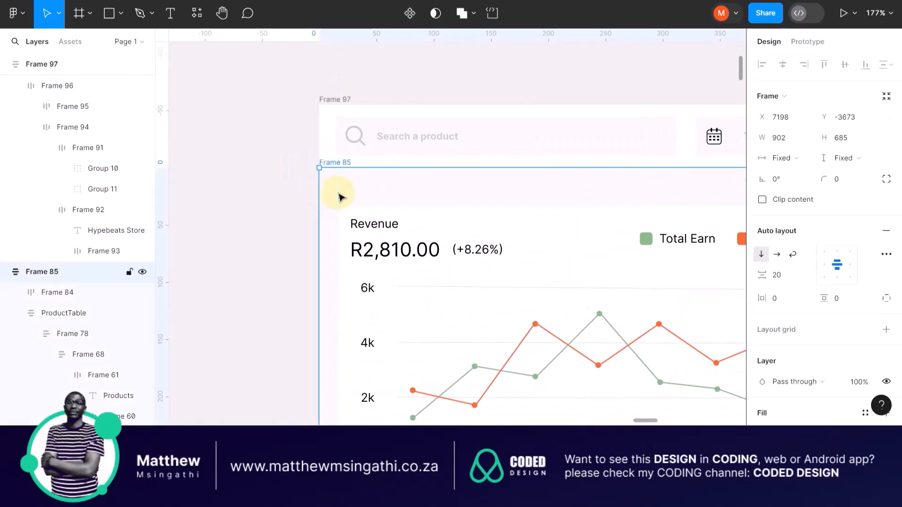
pyautogui.click(282, 185)
# Delete the vertical guide at the right edge of the cards in Frame 85.
pyautogui.scroll(-5, 258, 176)
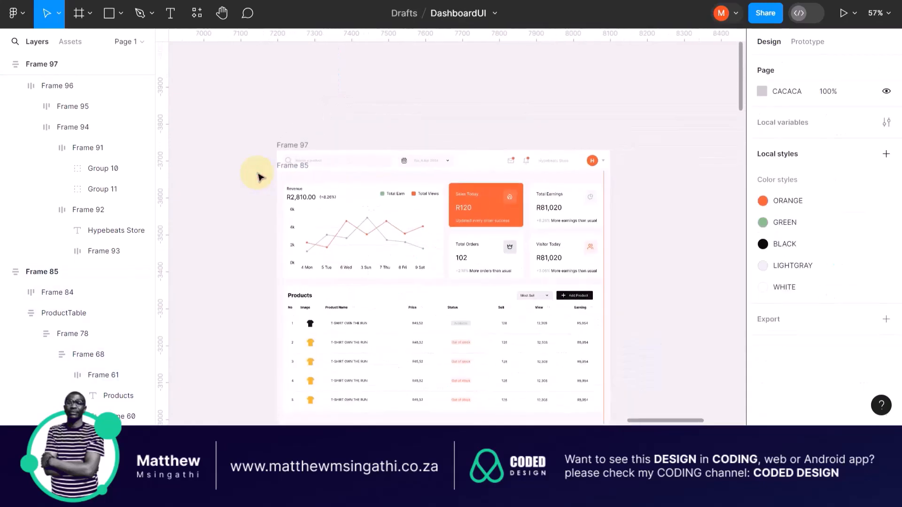
pyautogui.click(526, 282)
pyautogui.scroll(3, 550, 277)
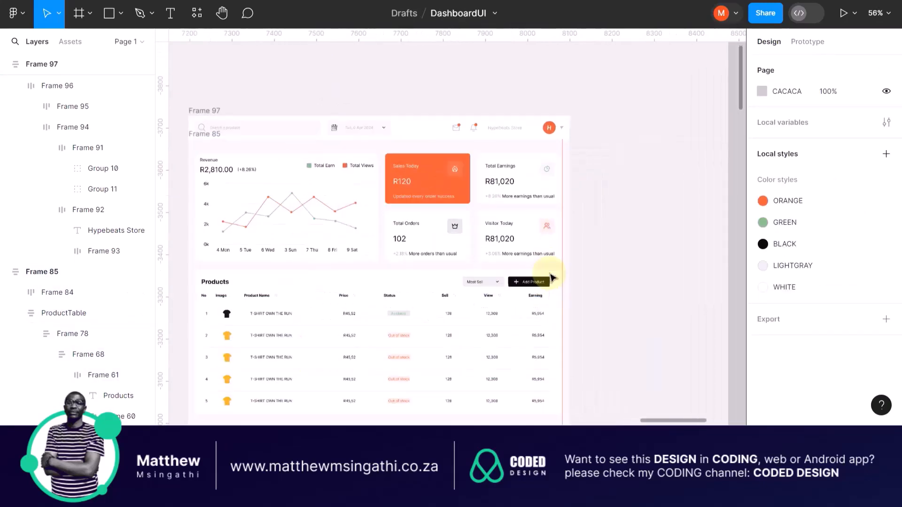
pyautogui.click(567, 266)
pyautogui.click(568, 266)
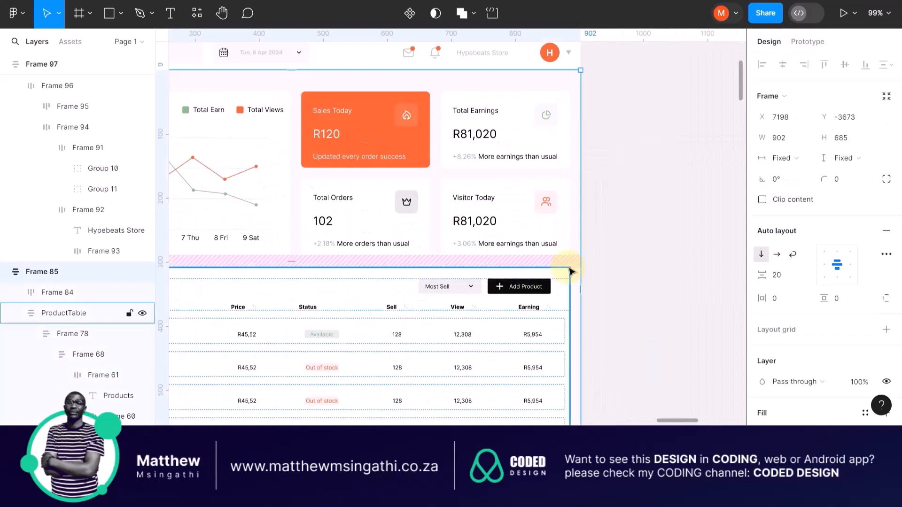
# Deselect Frame 85 and review the header and content frames together as one dashboard page.
pyautogui.scroll(-5, 569, 267)
pyautogui.click(648, 265)
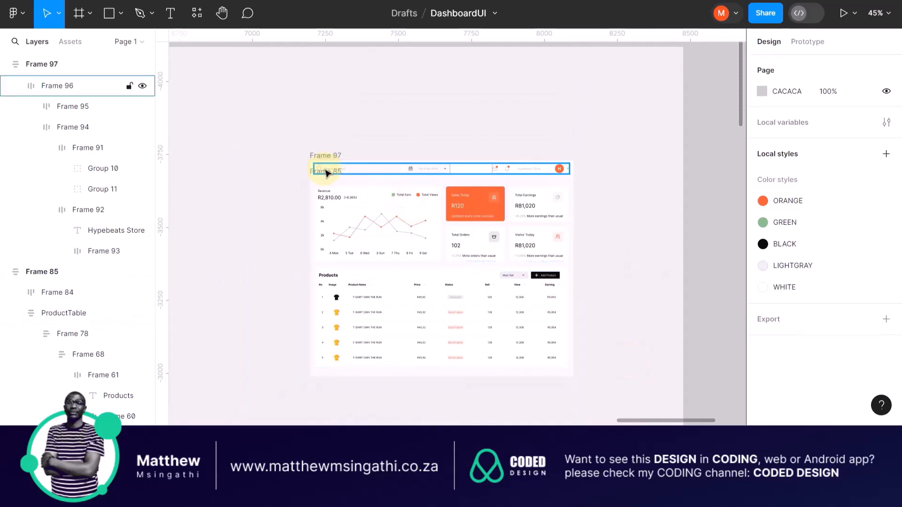
pyautogui.scroll(5, 320, 169)
pyautogui.scroll(-5, 388, 188)
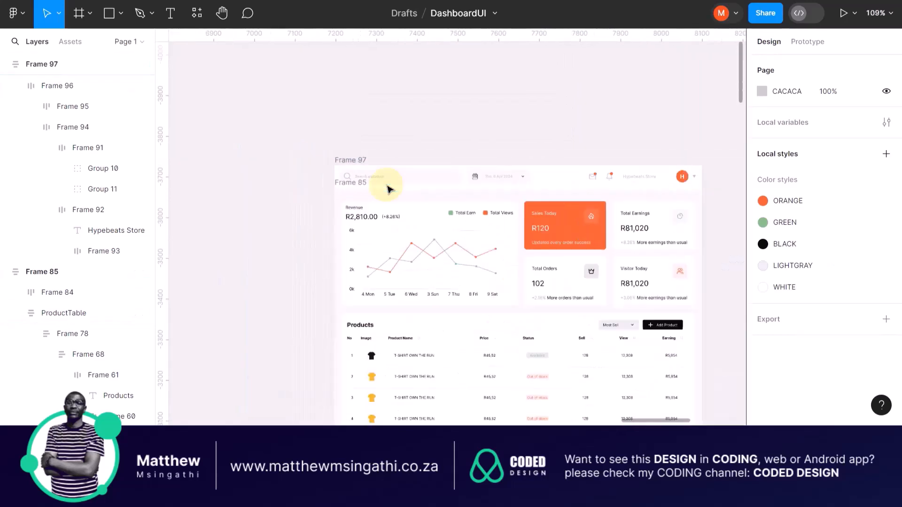
pyautogui.scroll(-1, 388, 188)
pyautogui.hscroll(-1, 388, 187)
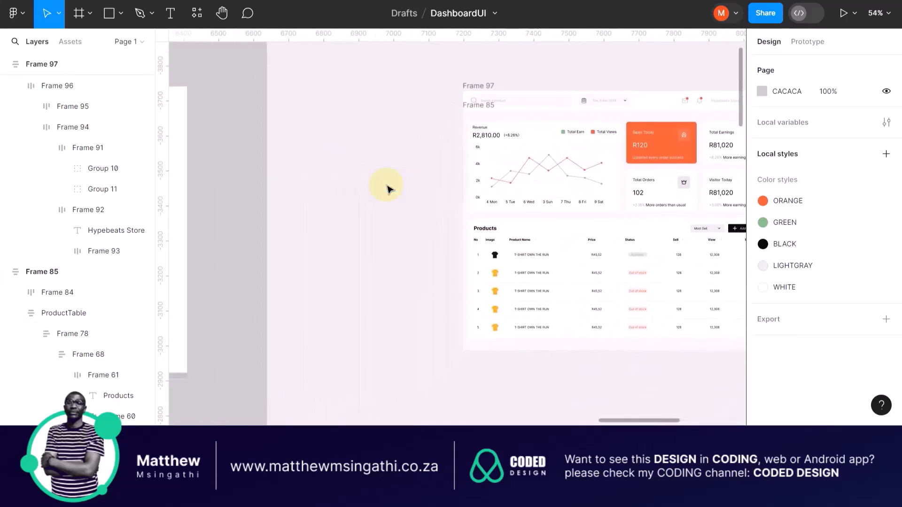
# Examine the reference dashboard mock-up with the collapsed sidebar, checking its header, content layout and the black icon sidebar.
pyautogui.hscroll(-10, 388, 188)
pyautogui.scroll(-3, 388, 187)
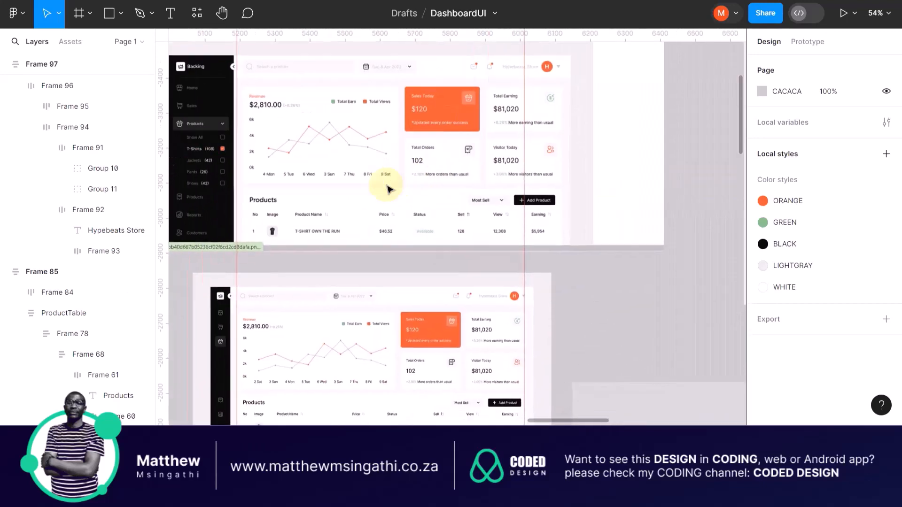
pyautogui.hscroll(-2, 360, 346)
pyautogui.scroll(-3, 362, 348)
pyautogui.scroll(4, 356, 298)
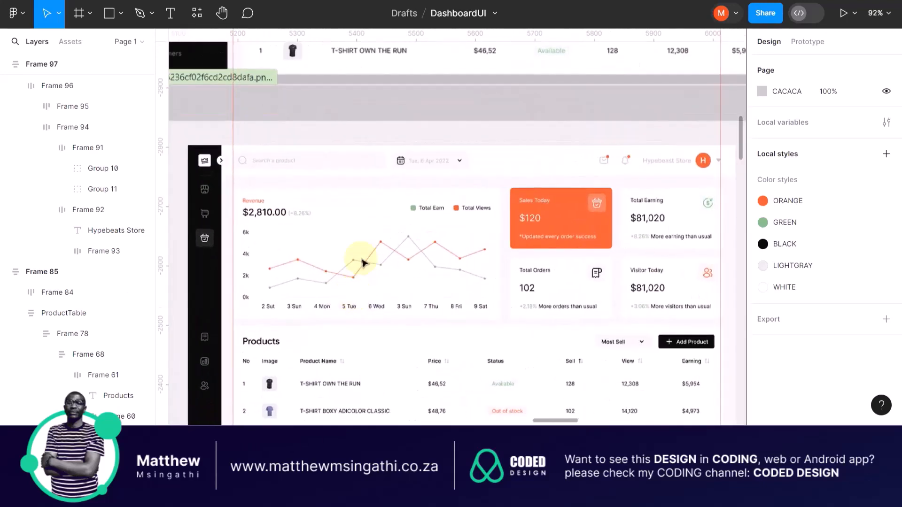
pyautogui.scroll(-4, 366, 245)
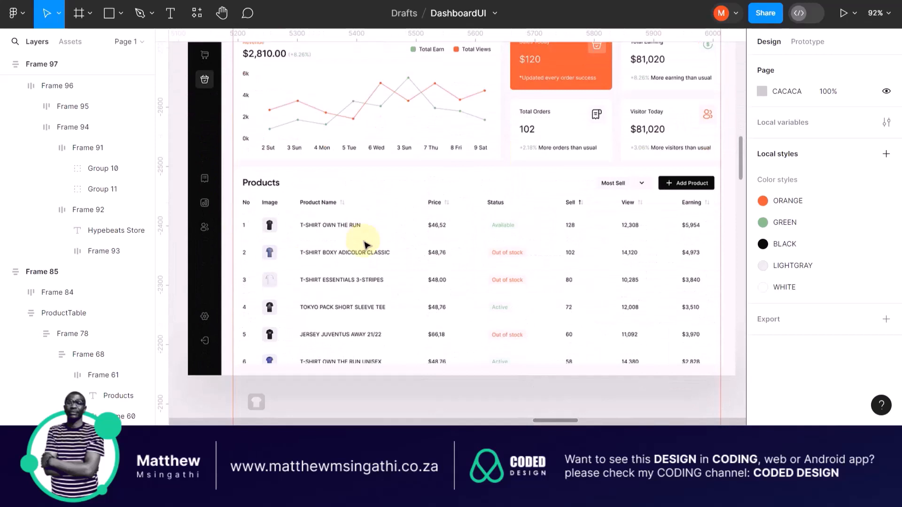
pyautogui.scroll(3, 366, 245)
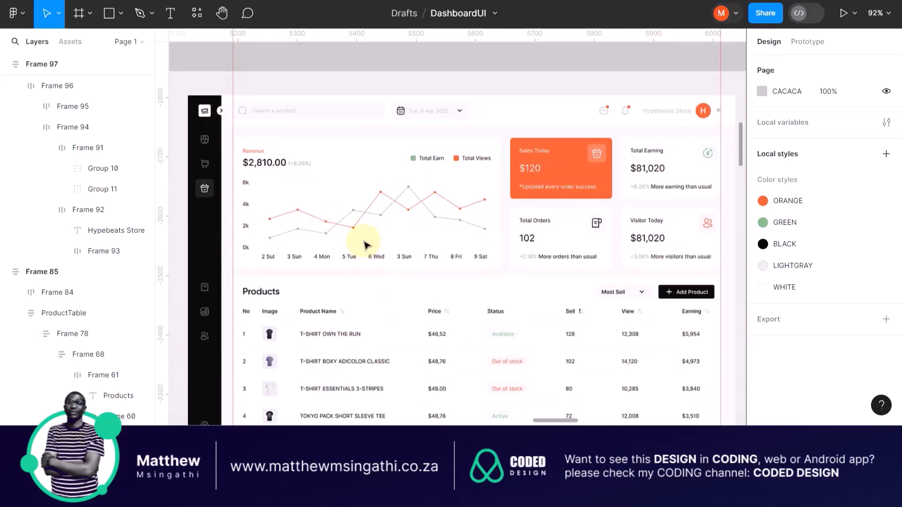
pyautogui.hscroll(-4, 366, 245)
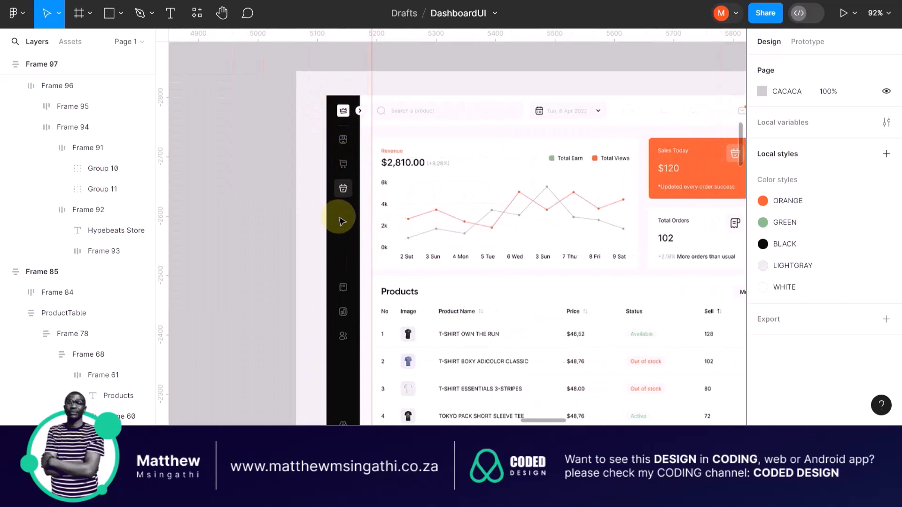
pyautogui.scroll(5, 342, 151)
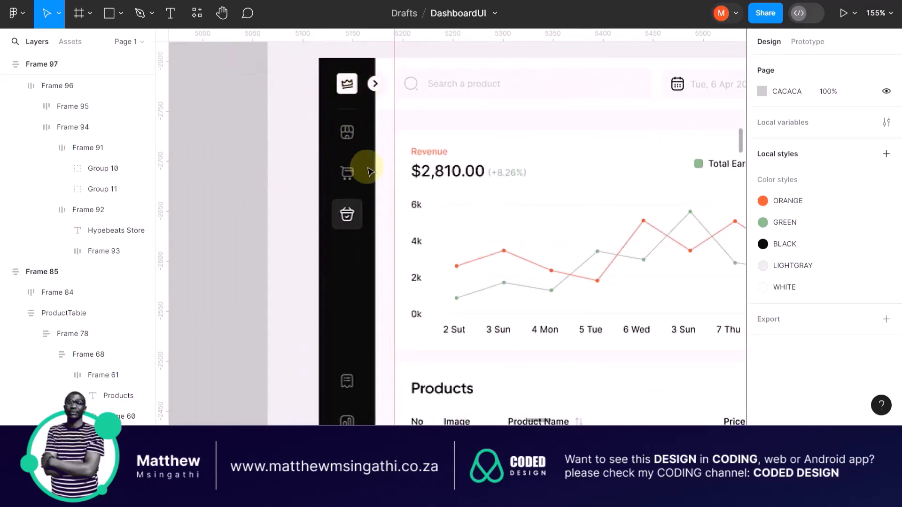
# Examine the dashboard mockup's collapsed black sidebar and its icons alongside the revenue chart and Products table.
pyautogui.scroll(-5, 369, 172)
pyautogui.scroll(-4, 370, 171)
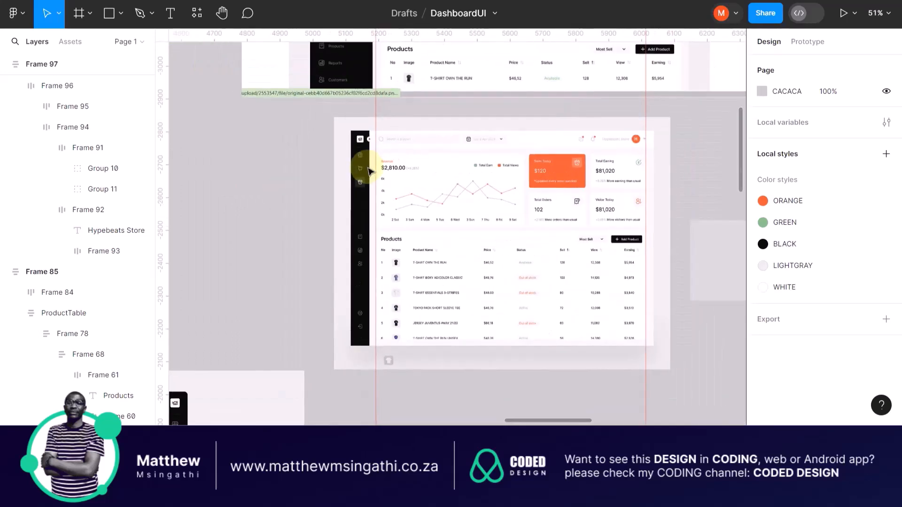
pyautogui.scroll(5, 369, 171)
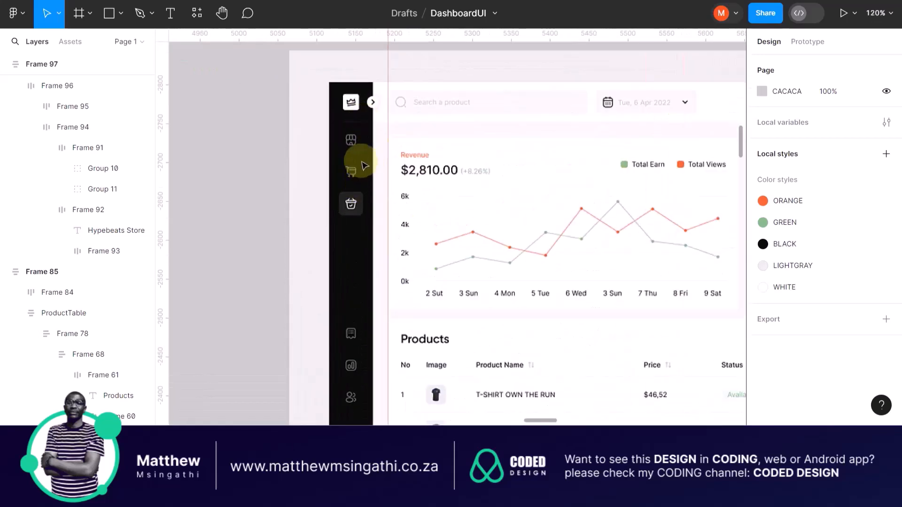
pyautogui.scroll(-8, 467, 193)
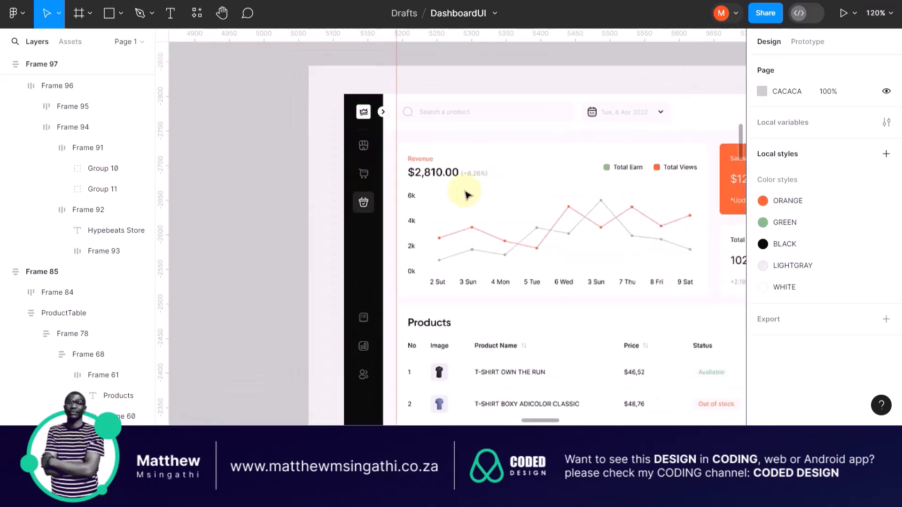
pyautogui.scroll(3, 467, 194)
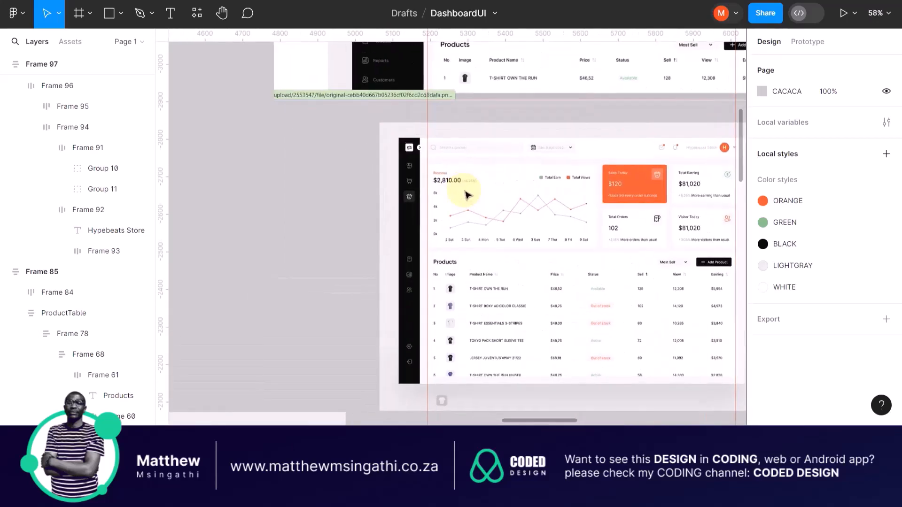
pyautogui.scroll(5, 425, 260)
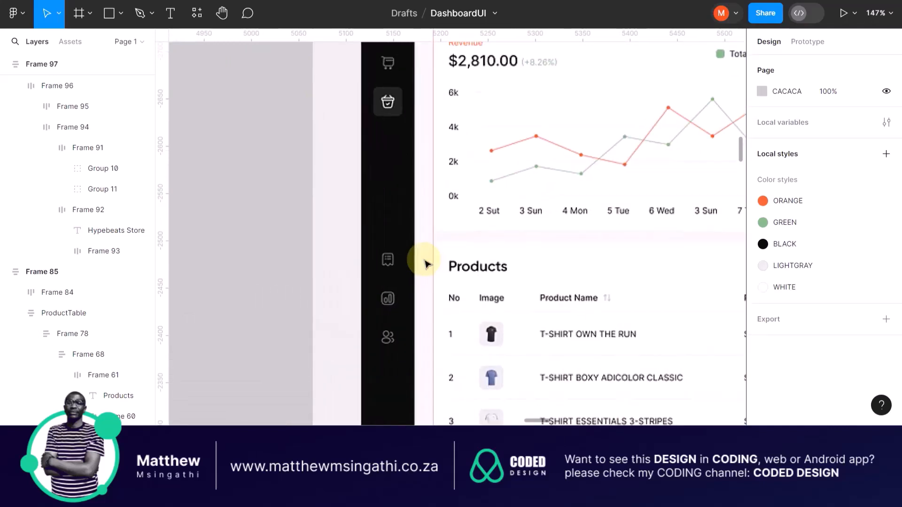
pyautogui.scroll(-6, 425, 264)
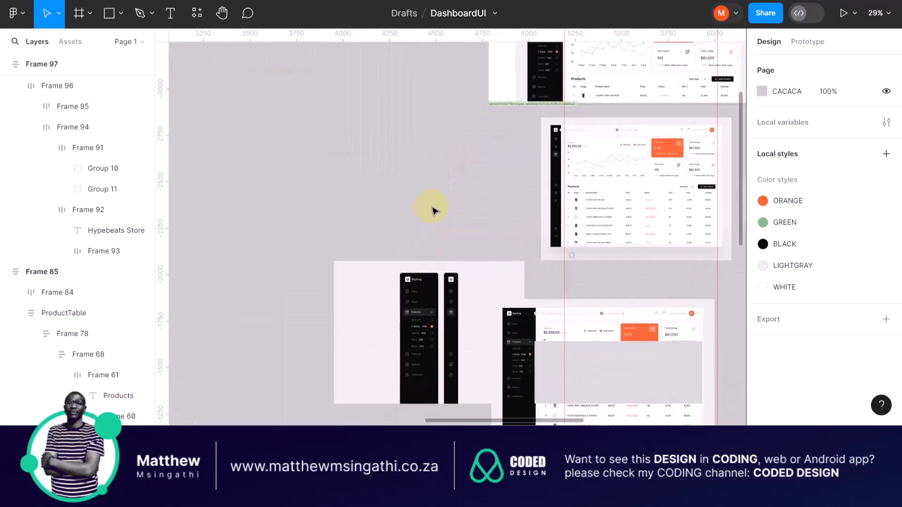
# Duplicate the crown-light icon in the Wolf Kit Icons frame and place the copy above the outline icon grid at about X 567, Y 104.
pyautogui.scroll(-4, 431, 210)
pyautogui.hscroll(-10, 429, 207)
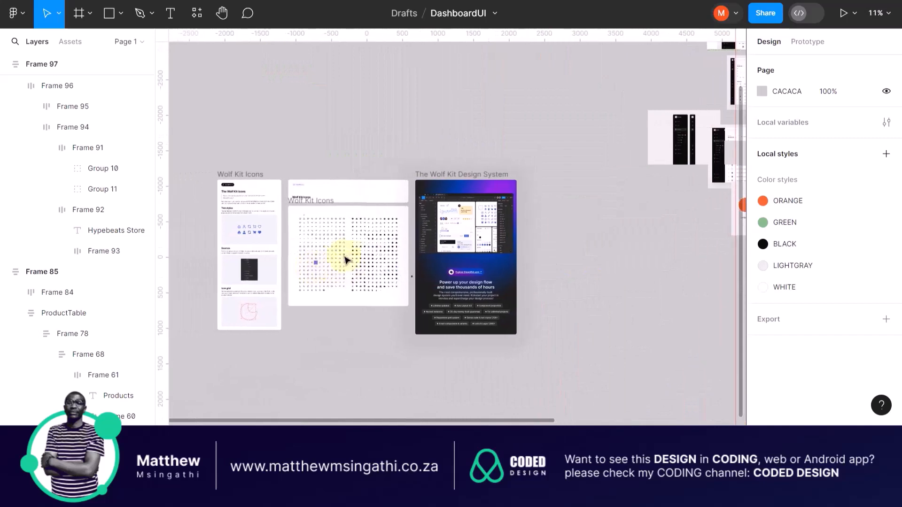
pyautogui.scroll(4, 332, 265)
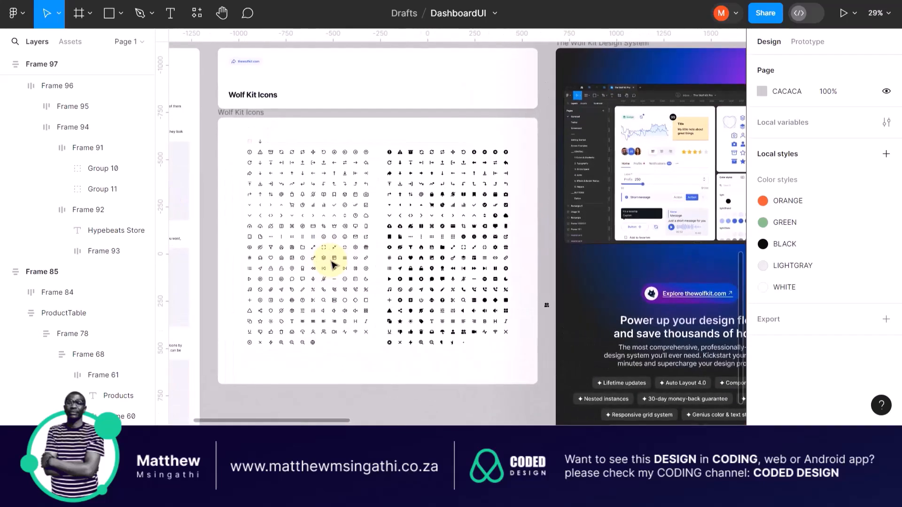
pyautogui.scroll(3, 302, 227)
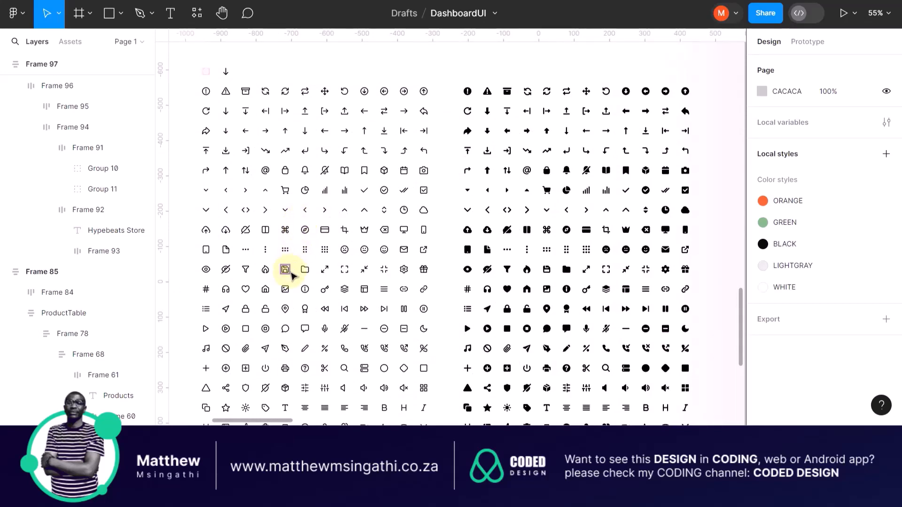
pyautogui.scroll(2, 364, 227)
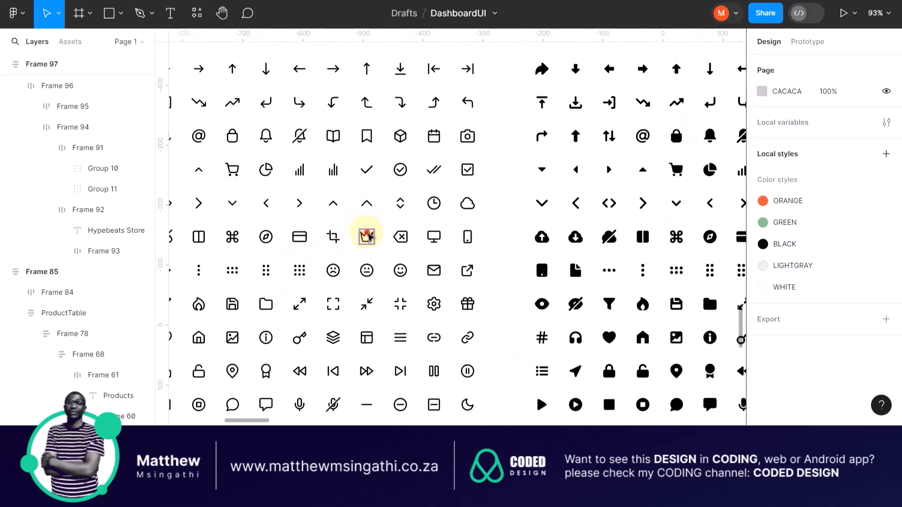
pyautogui.click(368, 235)
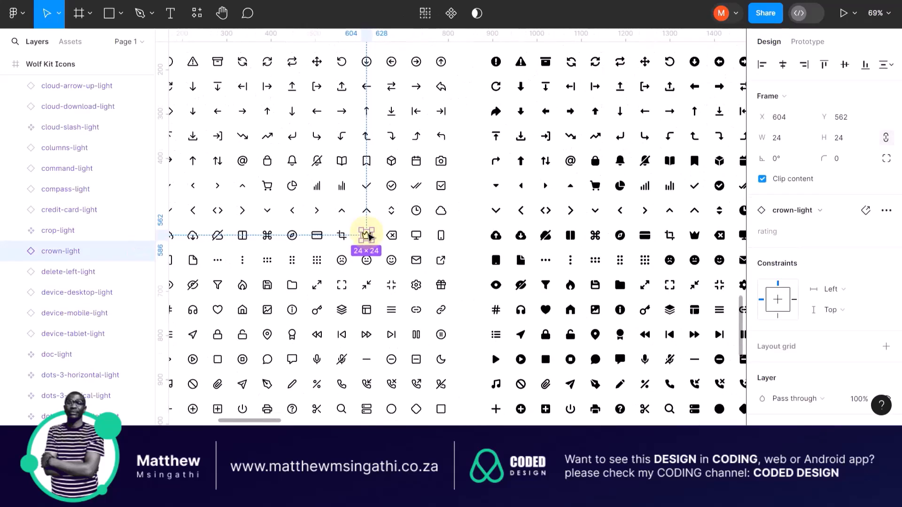
pyautogui.hotkey('ctrl', 'd')
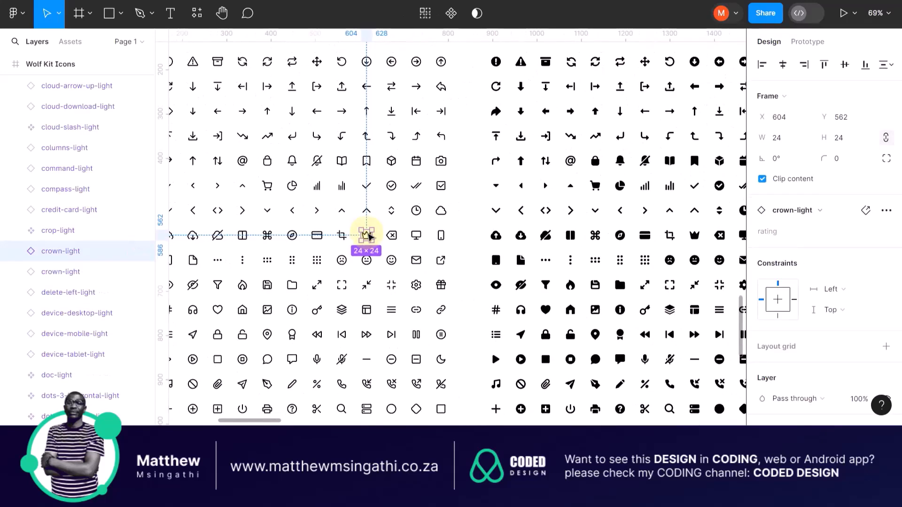
pyautogui.scroll(-2, 369, 235)
pyautogui.moveTo(369, 235); pyautogui.dragTo(352, 56)
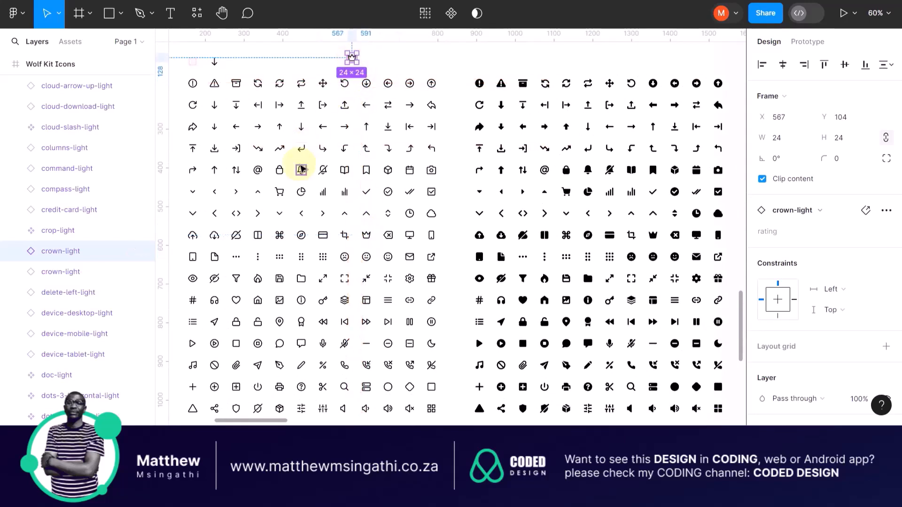
# Duplicate the headphones-light icon and place the copy beside the crown copy above the grid, at about X 615, Y 112.
pyautogui.scroll(-3, 301, 169)
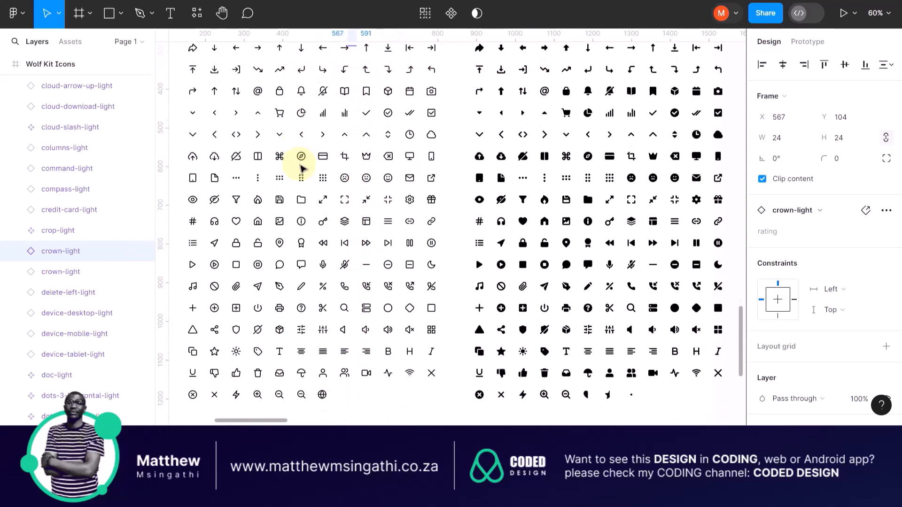
pyautogui.doubleClick(214, 221)
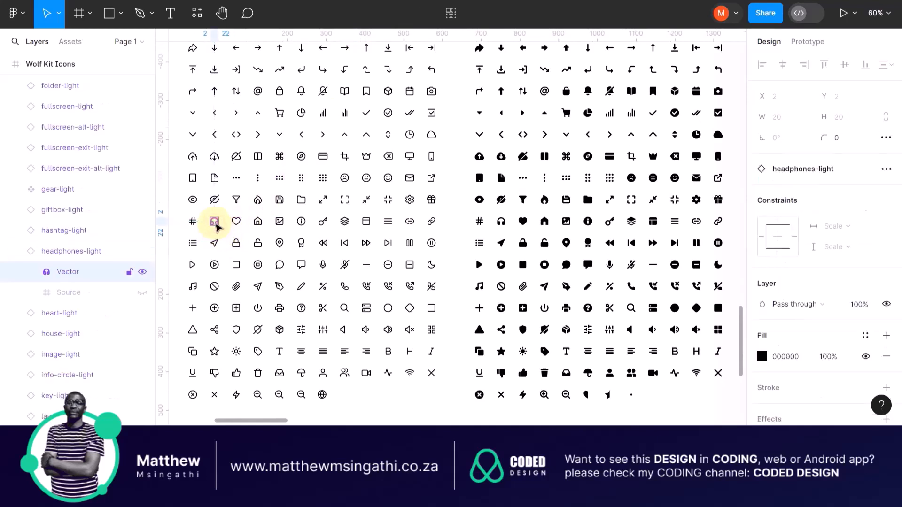
pyautogui.moveTo(193, 200); pyautogui.dragTo(197, 201)
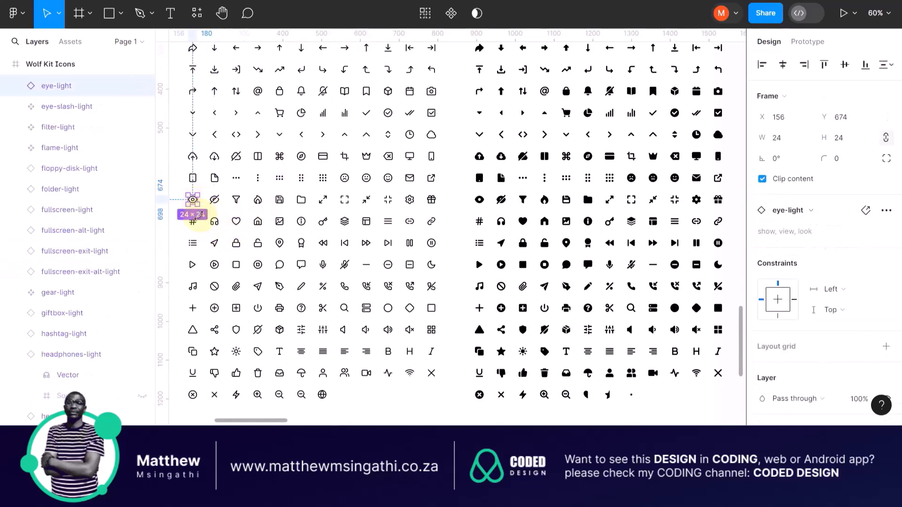
pyautogui.click(185, 242)
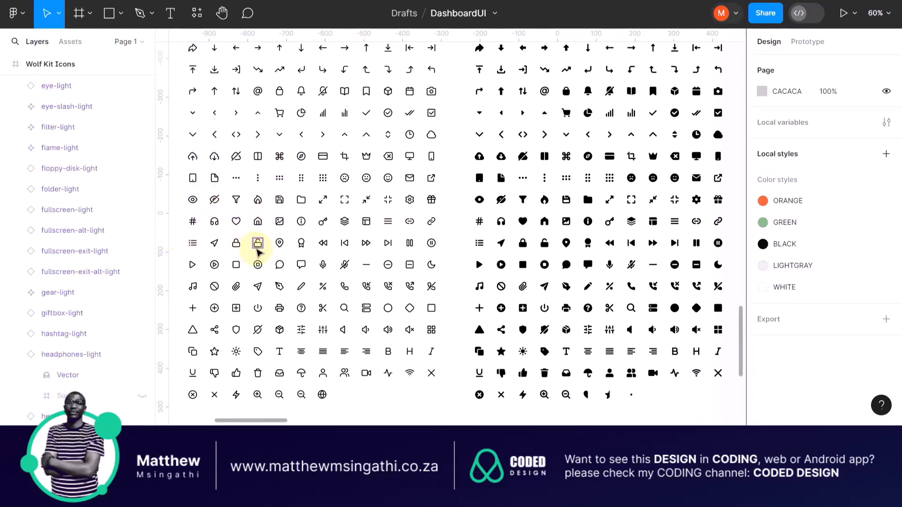
pyautogui.click(215, 225)
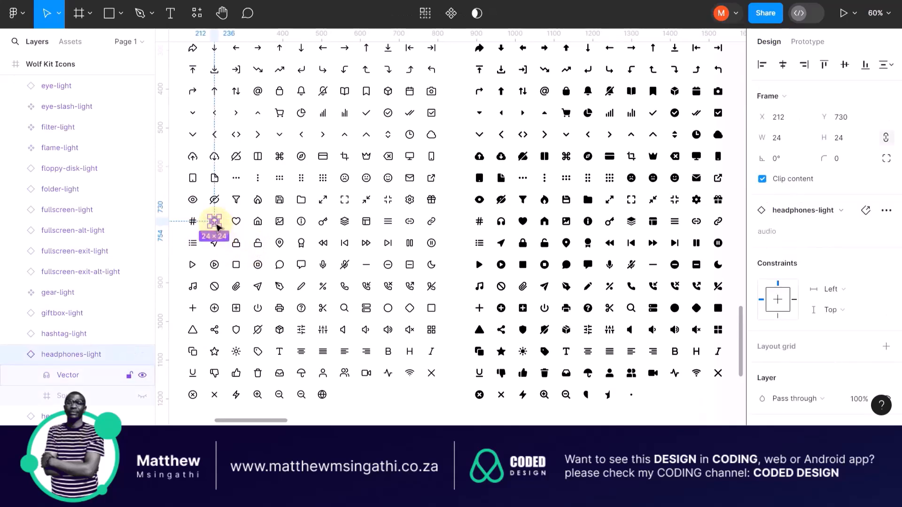
pyautogui.moveTo(216, 225); pyautogui.dragTo(371, 96)
pyautogui.moveTo(371, 156); pyautogui.dragTo(370, 159)
# Duplicate the tag-light icon and place the copy beside the headphones copy above the grid, at about X 666, Y 107.
pyautogui.scroll(-3, 392, 279)
pyautogui.scroll(-2, 394, 282)
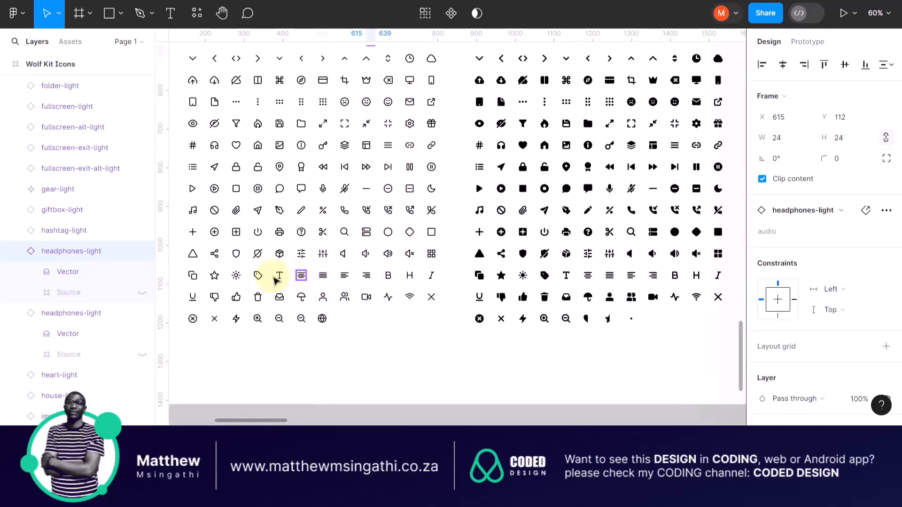
pyautogui.moveTo(258, 275); pyautogui.dragTo(263, 275)
pyautogui.hotkey('ctrl', 'd')
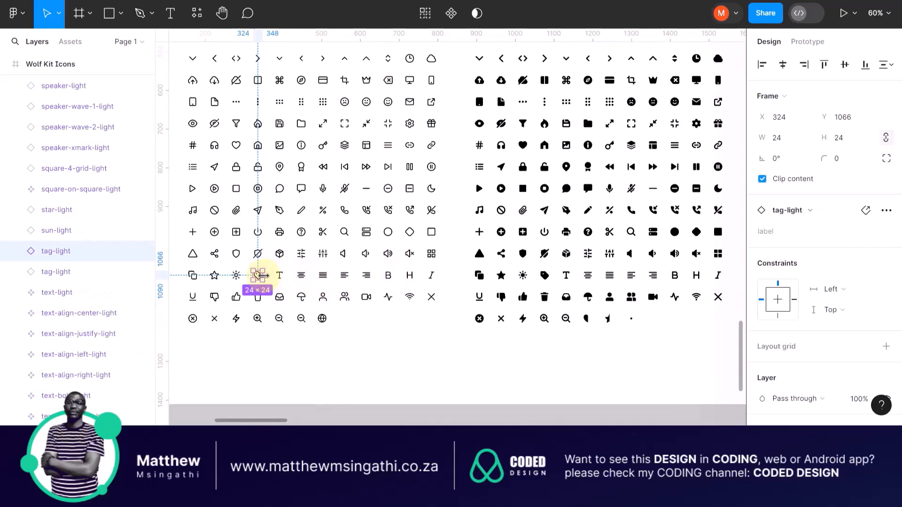
pyautogui.moveTo(262, 277); pyautogui.dragTo(392, 150)
# Duplicate the giftbox-light icon and place the copy beside the tag copy above the grid, at about X 724, Y 107.
pyautogui.scroll(-5, 346, 254)
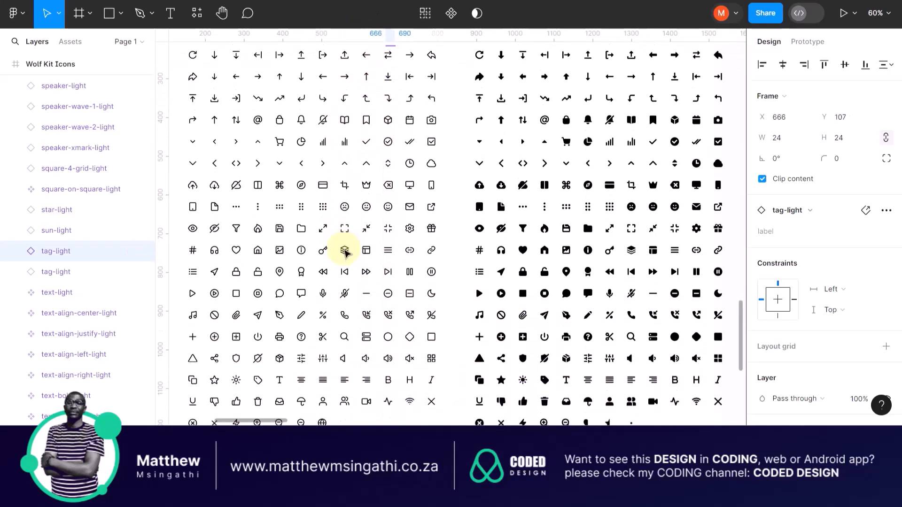
pyautogui.scroll(-3, 345, 252)
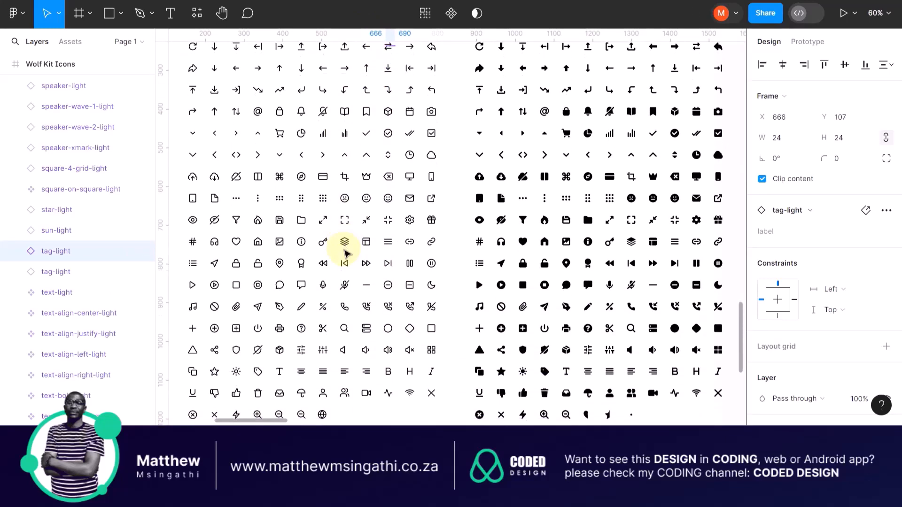
pyautogui.click(432, 145)
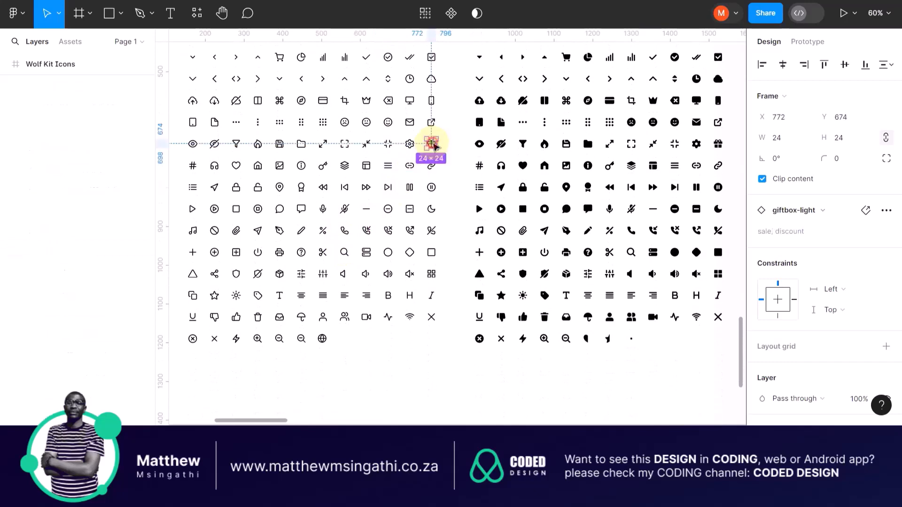
pyautogui.hotkey('ctrl', 'd')
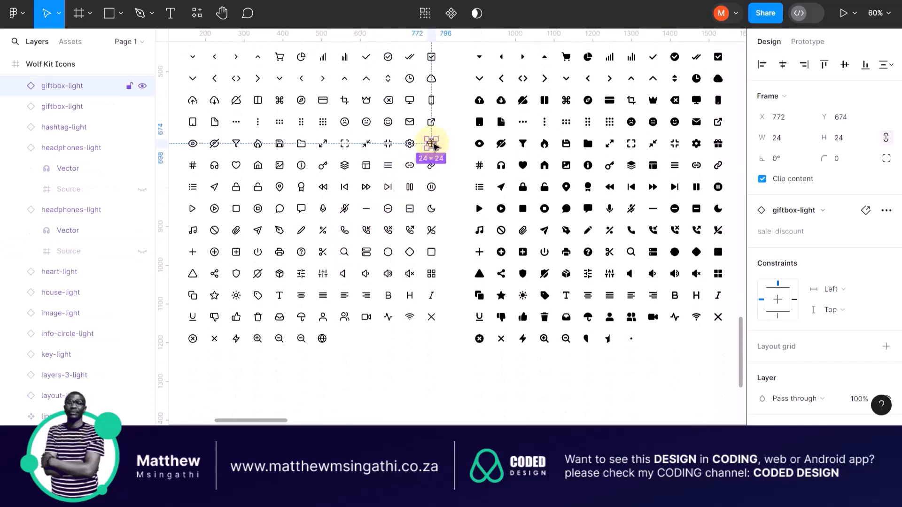
pyautogui.moveTo(434, 145); pyautogui.dragTo(413, 126)
# Duplicate the user-light icon and place the copy above the headphones and tag copies, at about X 642, Y 42.
pyautogui.scroll(-5, 363, 221)
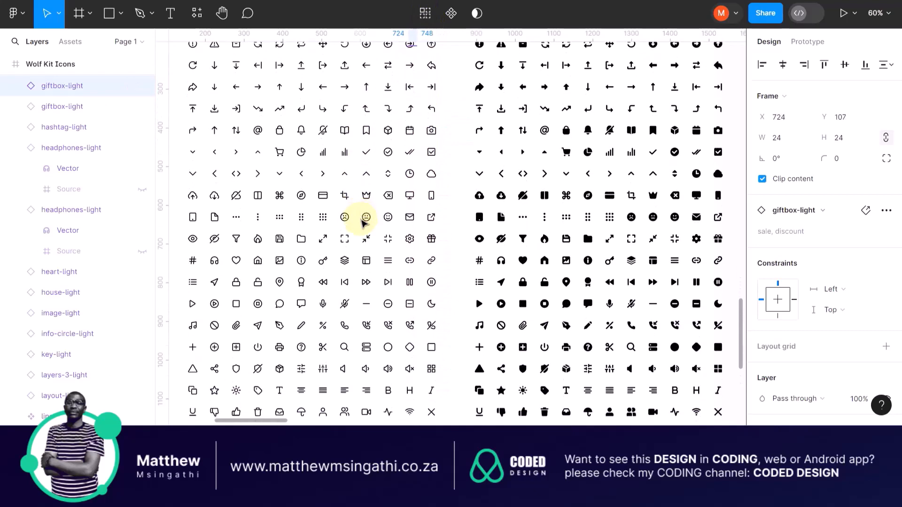
pyautogui.scroll(-2, 363, 223)
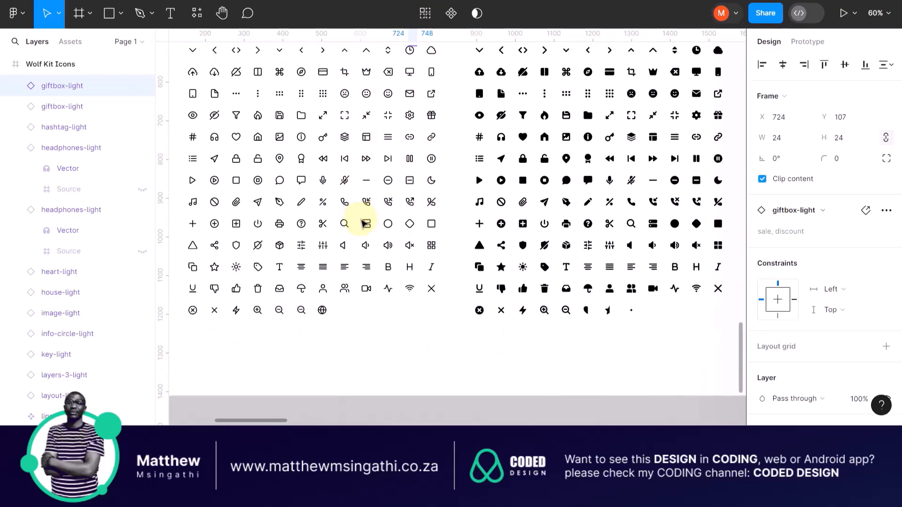
pyautogui.click(323, 288)
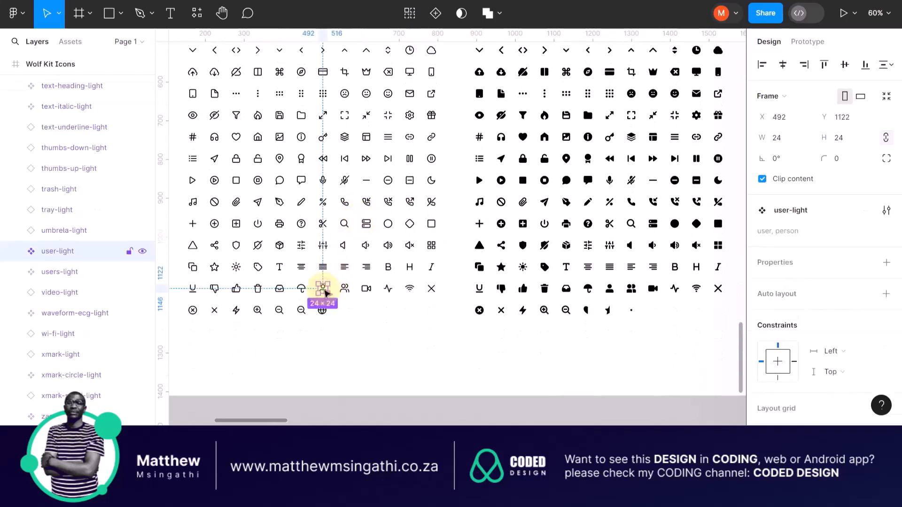
pyautogui.hotkey('ctrl', 'd')
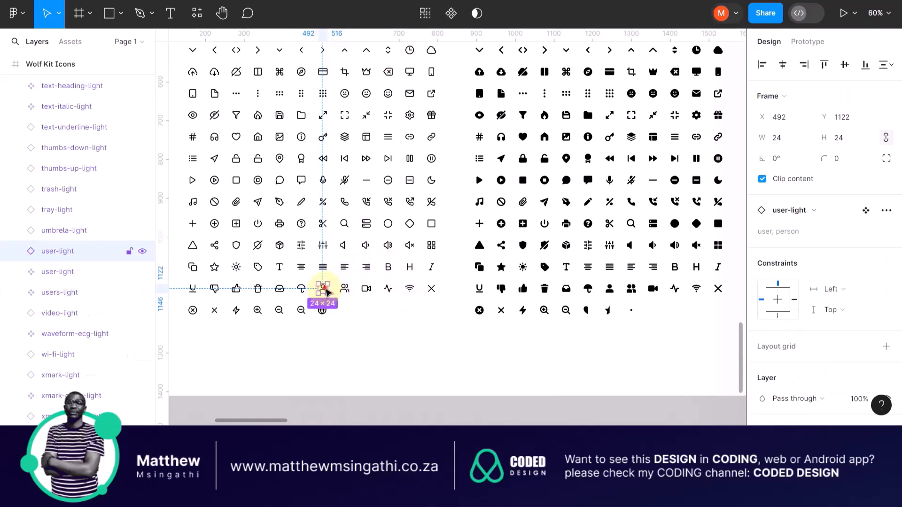
pyautogui.moveTo(328, 291); pyautogui.dragTo(381, 103)
# Duplicate the house-light icon and place the copy up and left of the crown copy, at about X 516, Y 66.
pyautogui.scroll(-3, 374, 171)
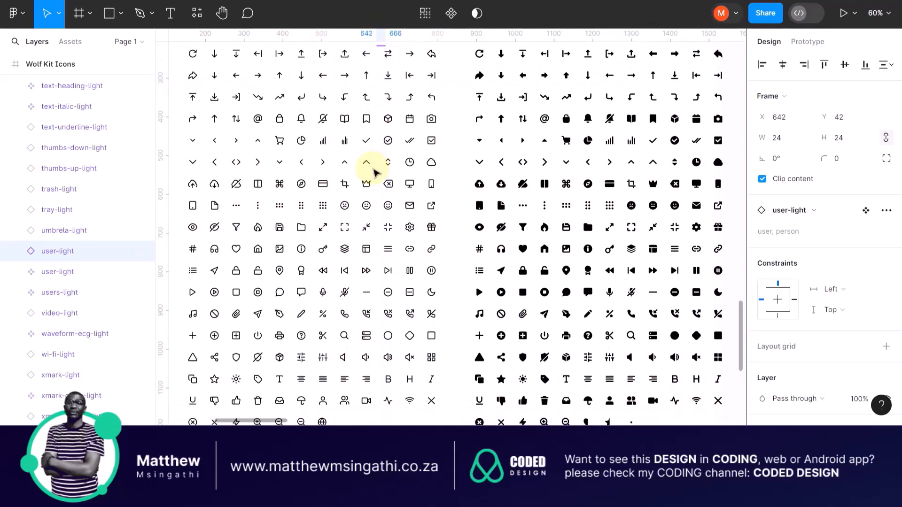
pyautogui.click(262, 255)
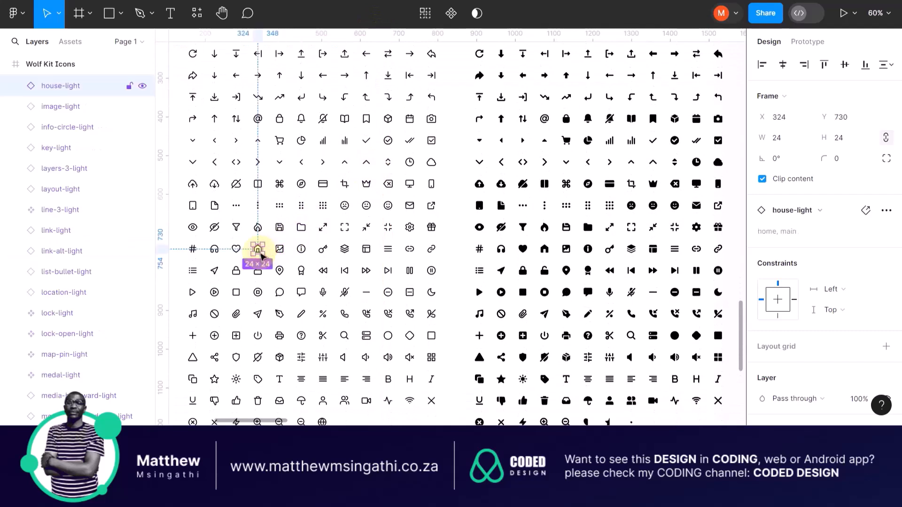
pyautogui.hotkey('ctrl', 'd')
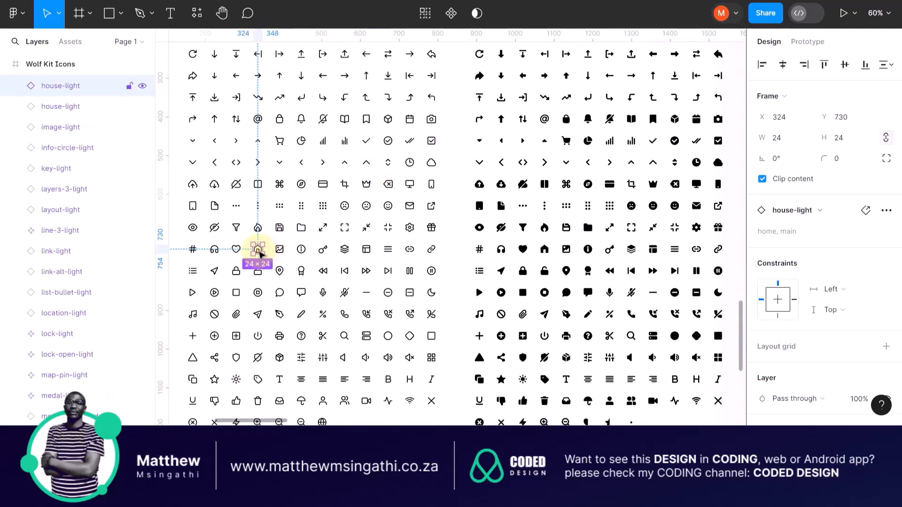
pyautogui.moveTo(260, 253); pyautogui.dragTo(332, 177)
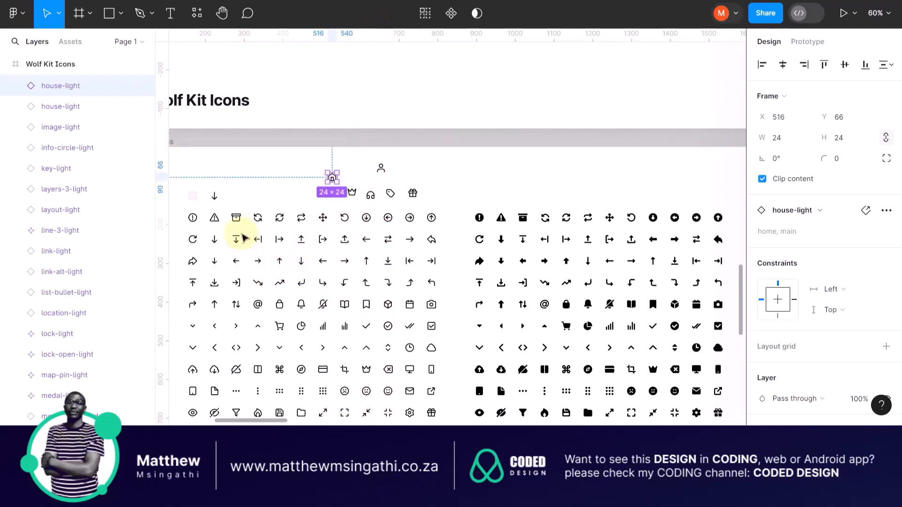
# Duplicate the archivebox-light icon and place the copy to the left of the house copy, at about X 438, Y 77.
pyautogui.click(237, 220)
pyautogui.hotkey('ctrl', 'd')
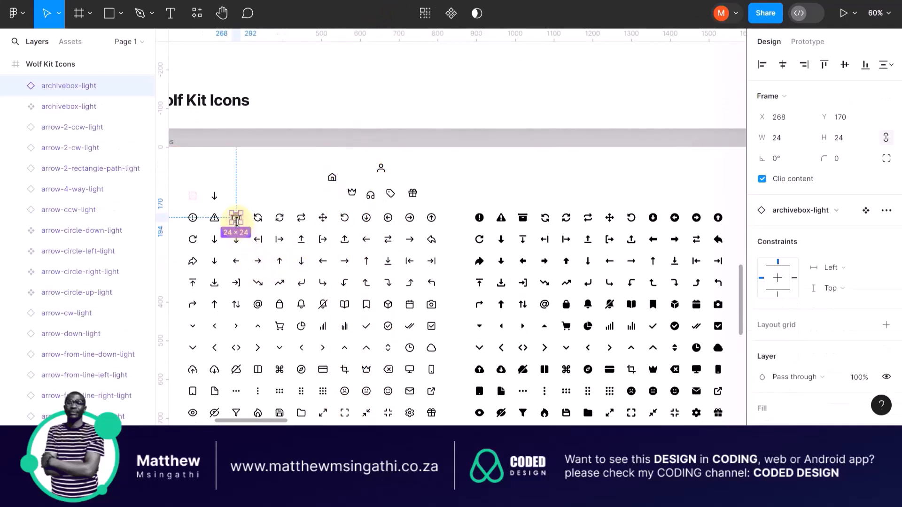
pyautogui.moveTo(239, 223); pyautogui.dragTo(305, 188)
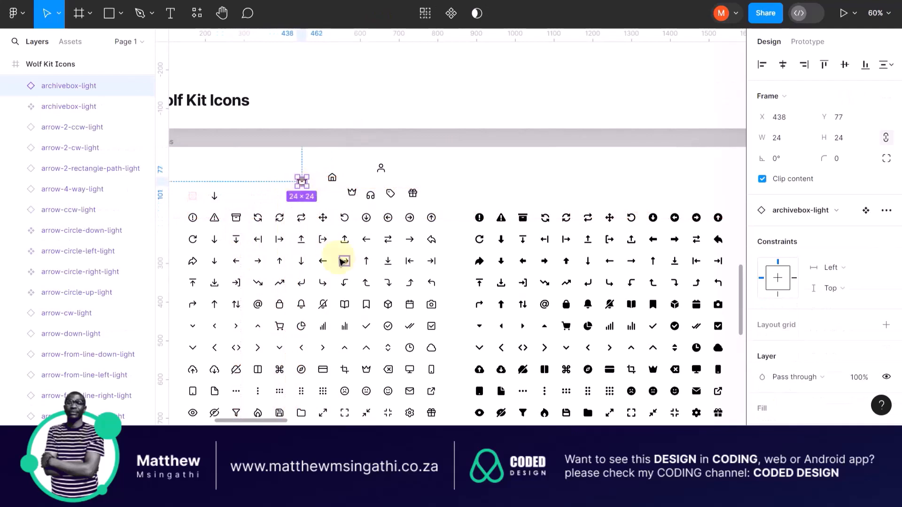
# Duplicate the cart-light icon and place the copy to the right of the user copy above the grid, at about X 701, Y 51.
pyautogui.scroll(-3, 339, 259)
pyautogui.scroll(-2, 341, 261)
pyautogui.click(282, 159)
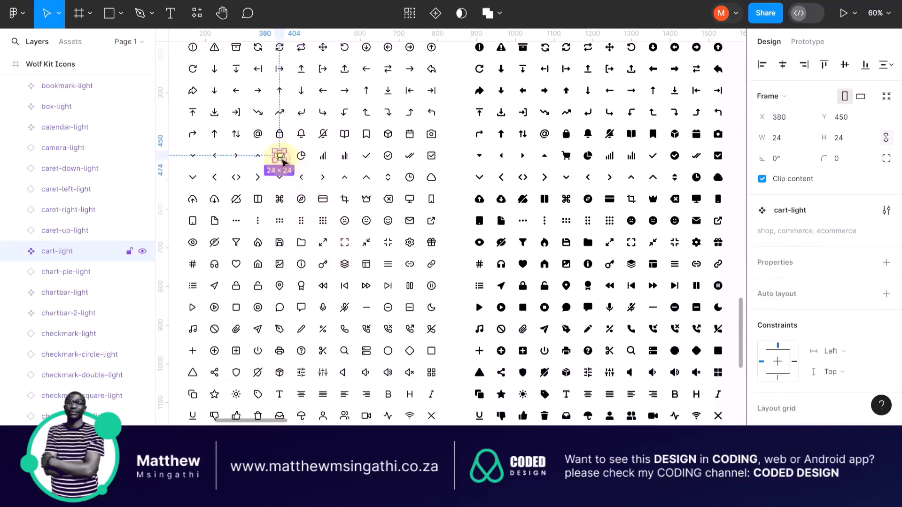
pyautogui.hotkey('ctrl', 'd')
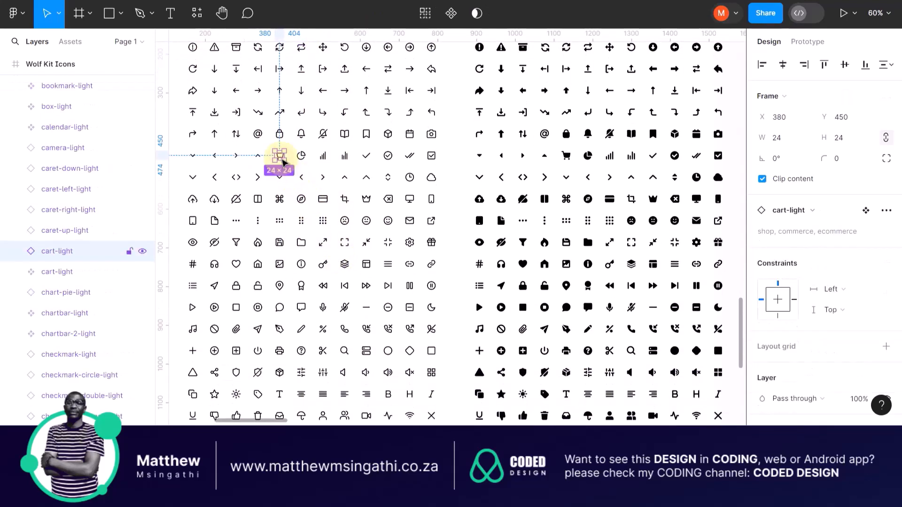
pyautogui.moveTo(282, 160); pyautogui.dragTo(403, 127)
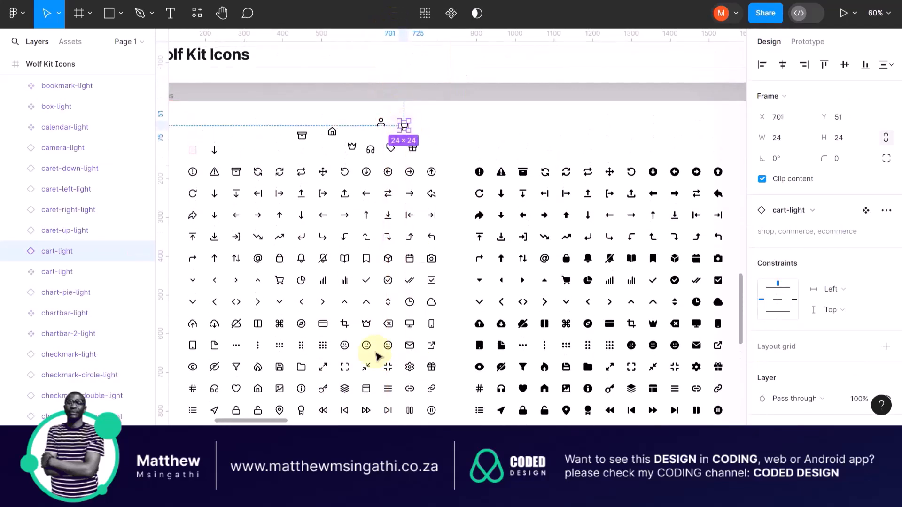
# Duplicate the box-light icon and place the copy just left of the user copy above the grid.
pyautogui.scroll(-5, 378, 336)
pyautogui.click(388, 134)
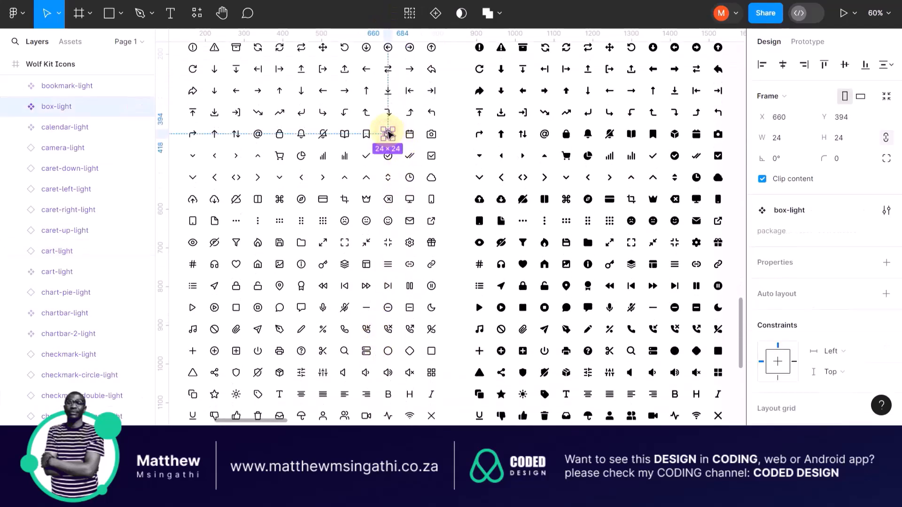
pyautogui.hotkey('ctrl', 'd')
pyautogui.scroll(5, 389, 134)
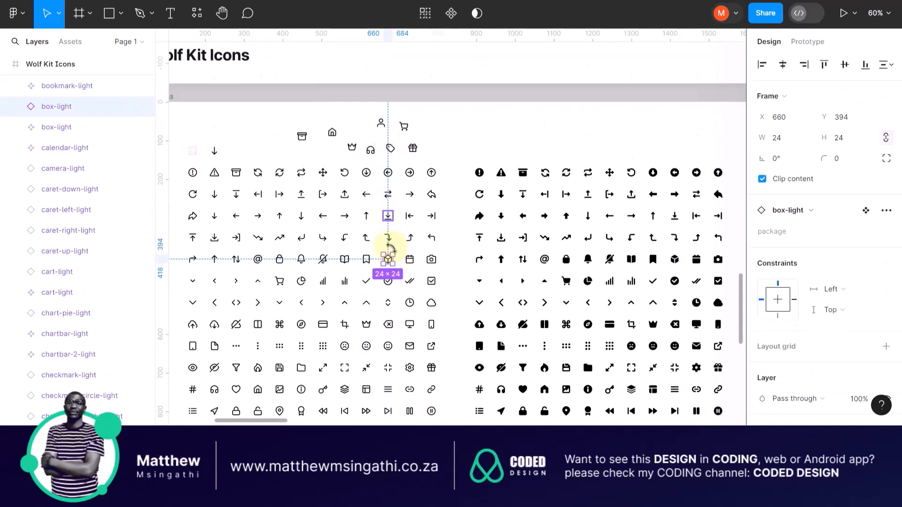
pyautogui.moveTo(389, 264); pyautogui.dragTo(365, 125)
# Duplicate the bookmark-light icon and place the copy between the archivebox and house copies above the grid.
pyautogui.click(365, 260)
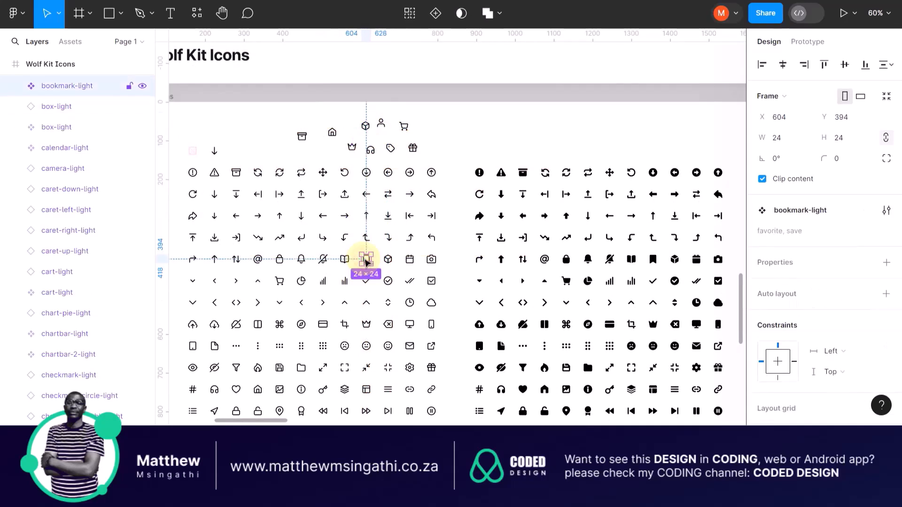
pyautogui.hotkey('ctrl', 'd')
pyautogui.moveTo(366, 259); pyautogui.dragTo(323, 144)
# Duplicate the credit-card-light icon beside the other copies and cut the collected icon copies from above the grid.
pyautogui.click(323, 324)
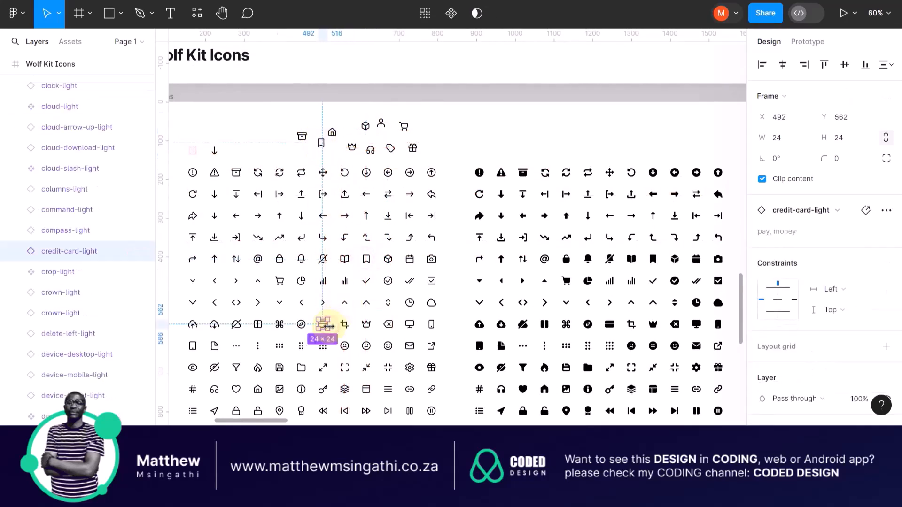
pyautogui.hotkey('ctrl', 'd')
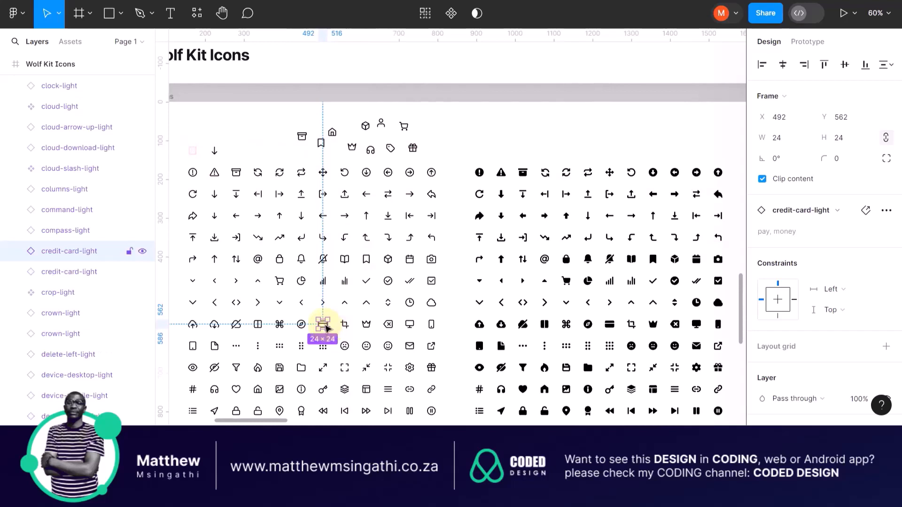
pyautogui.moveTo(326, 327); pyautogui.dragTo(437, 151)
pyautogui.press('Delete')
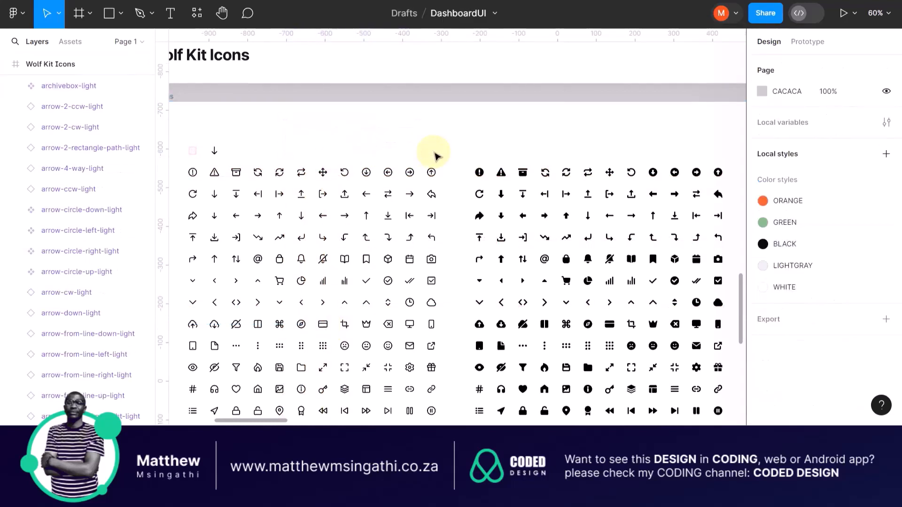
# Examine the dashboard mockups elsewhere on the page, including the versions with expanded and collapsed sidebars.
pyautogui.scroll(-10, 434, 155)
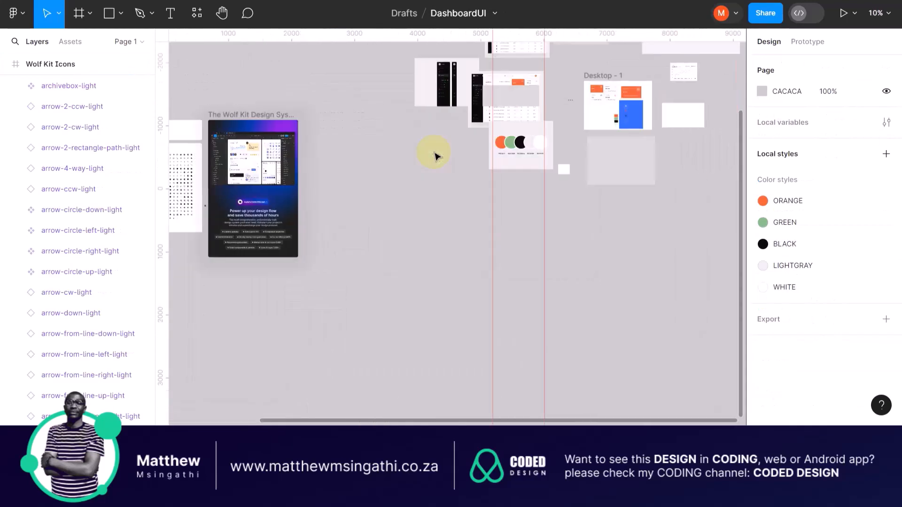
pyautogui.hscroll(5, 435, 155)
pyautogui.scroll(5, 437, 151)
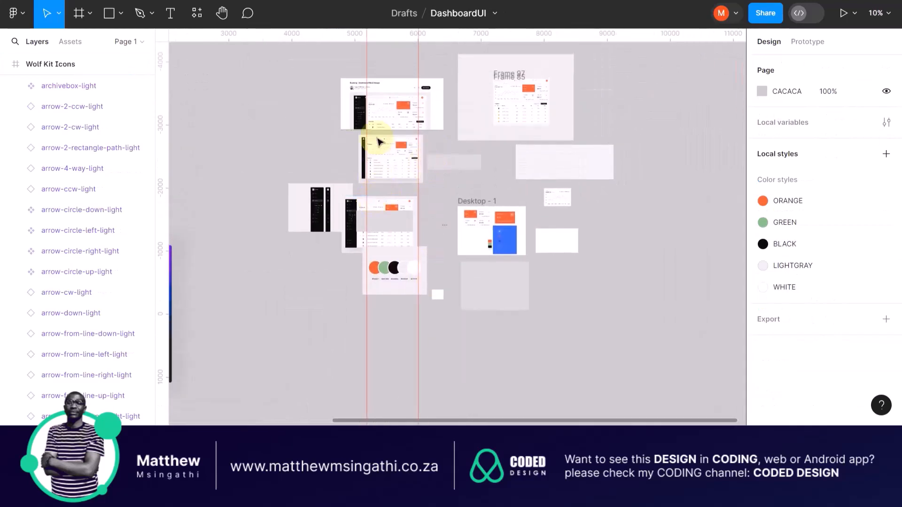
pyautogui.scroll(4, 379, 142)
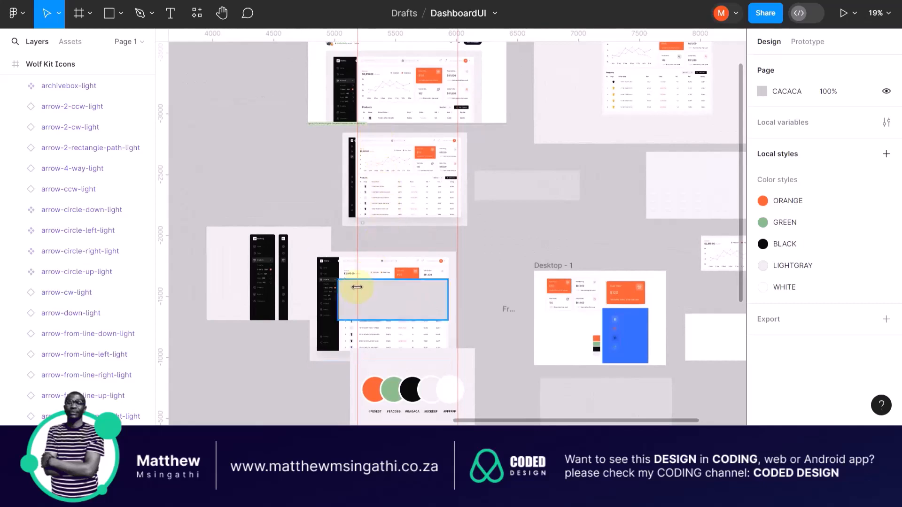
pyautogui.scroll(5, 355, 289)
pyautogui.scroll(-4, 358, 291)
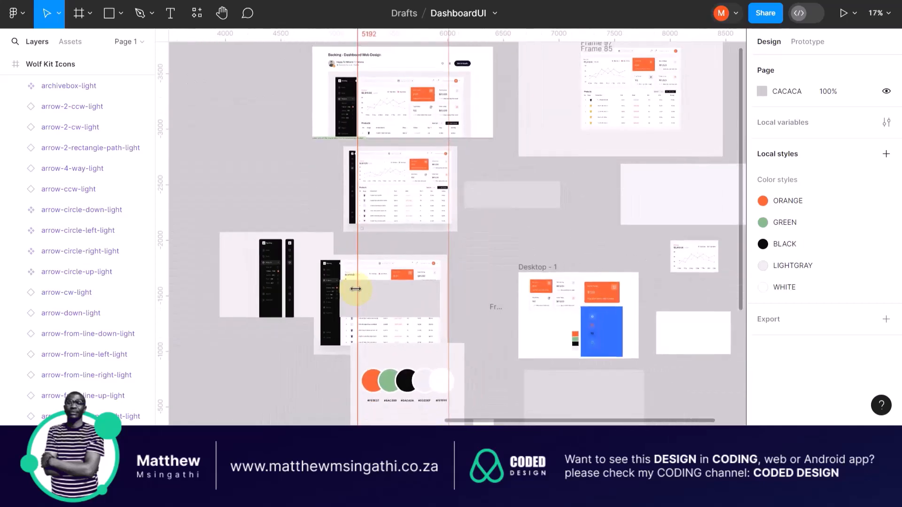
pyautogui.scroll(3, 347, 304)
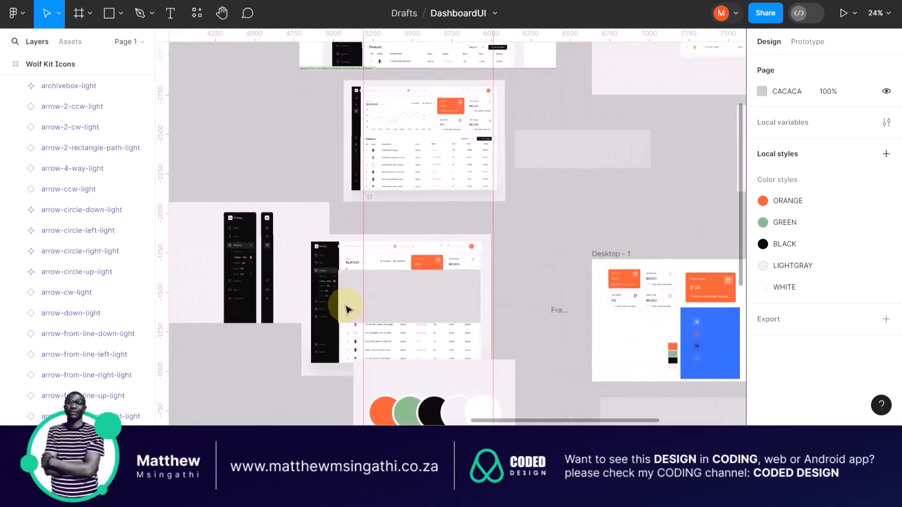
pyautogui.scroll(2, 348, 309)
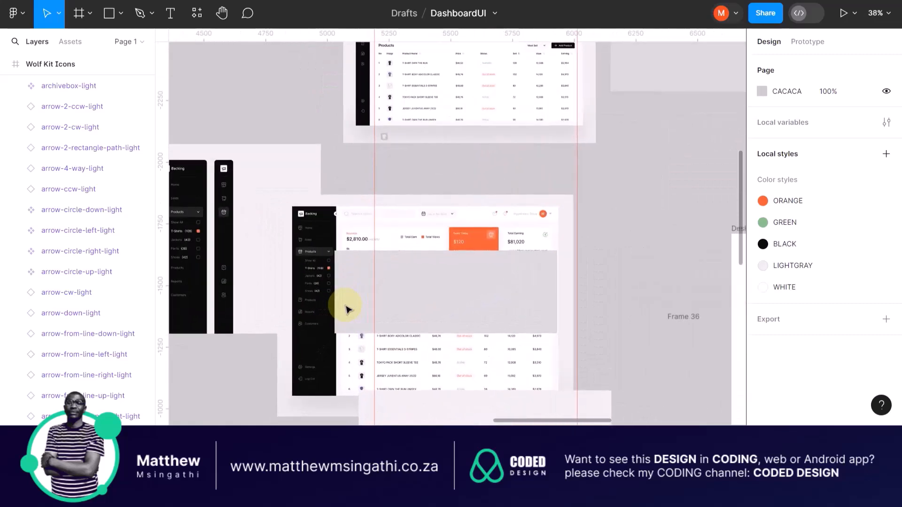
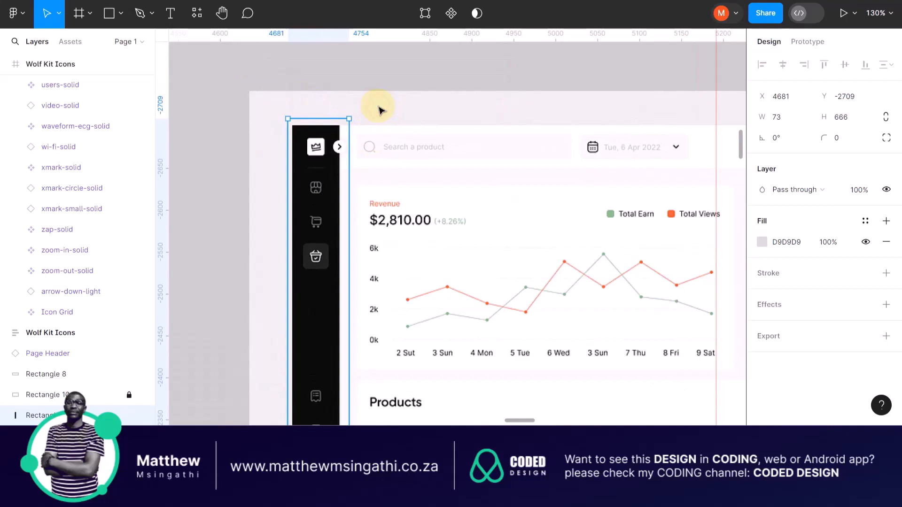
# Mask the grouped dashboard copy with the tall 73 by 666 rectangle so only its collapsed sidebar strip is kept.
pyautogui.keyDown('shift'); pyautogui.click(379, 110); pyautogui.keyUp('shift')
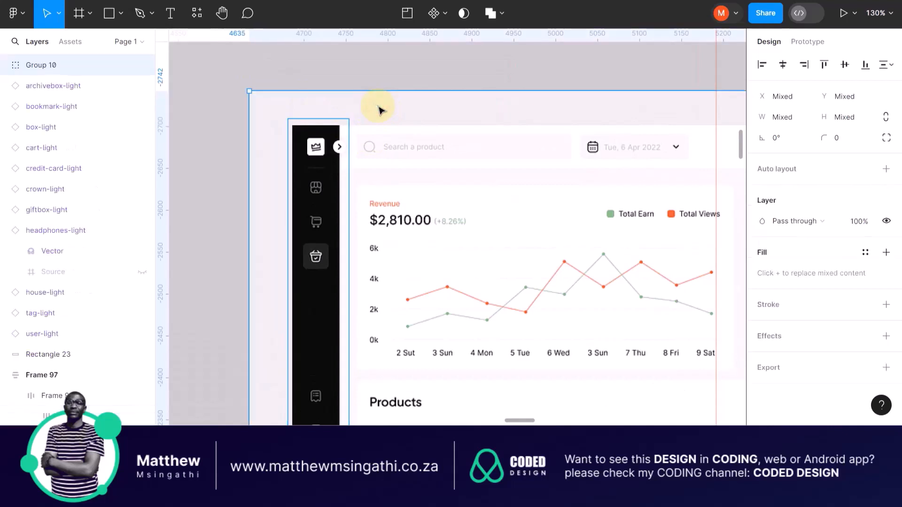
pyautogui.click(464, 15)
pyautogui.click(248, 94)
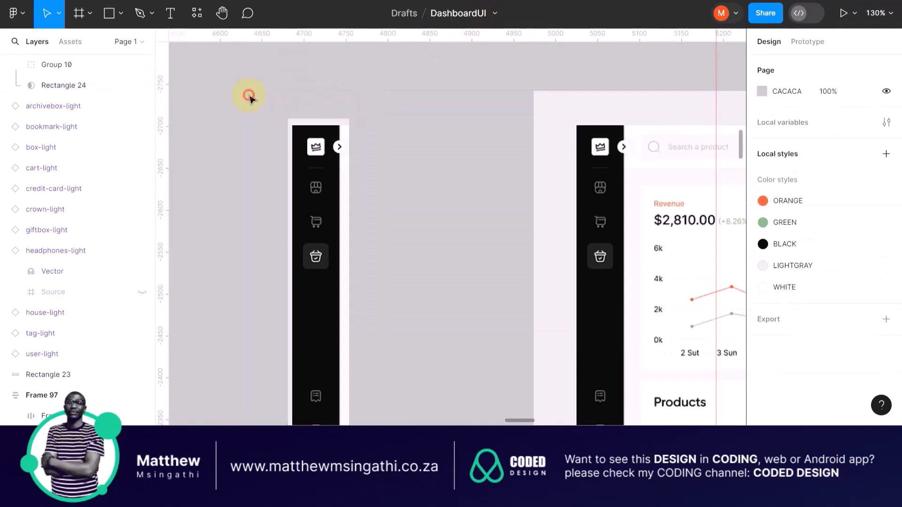
# Select the masked collapsed sidebar strip and wrap it in a group.
pyautogui.scroll(-3, 249, 99)
pyautogui.scroll(-3, 249, 98)
pyautogui.moveTo(240, 70); pyautogui.dragTo(306, 303)
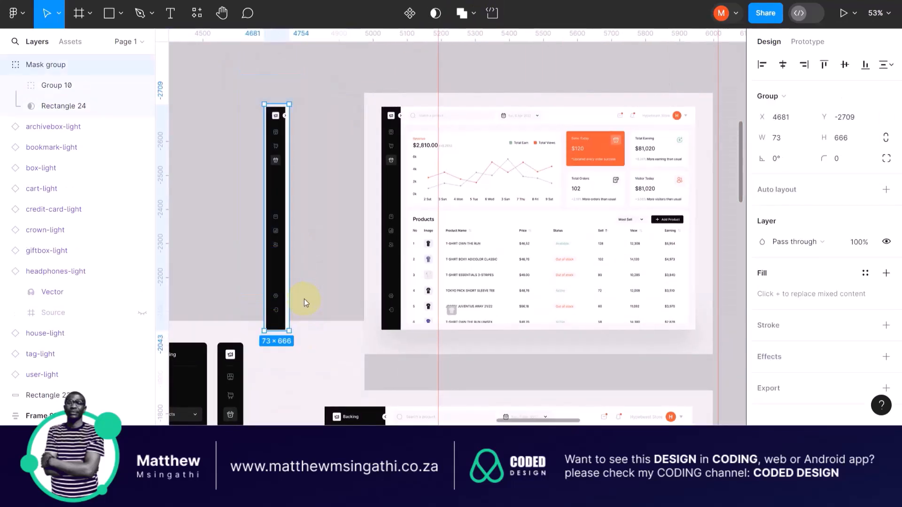
pyautogui.hotkey('ctrl', 'g')
# Move the grouped sidebar strip over the expanded sidebar of the lower dashboard, at about X 4882, Y -1717.
pyautogui.moveTo(276, 207); pyautogui.dragTo(314, 371)
pyautogui.scroll(-5, 290, 152)
pyautogui.scroll(5, 316, 373)
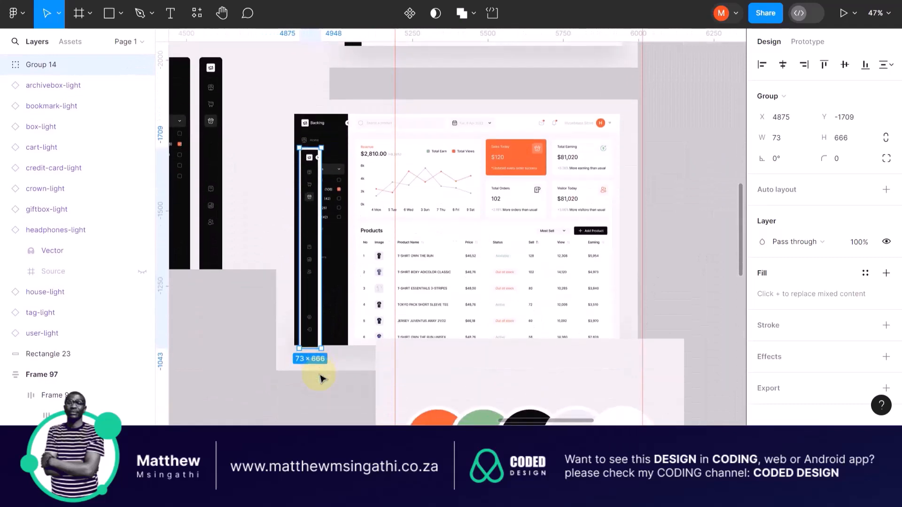
pyautogui.scroll(5, 321, 341)
pyautogui.moveTo(304, 324)
pyautogui.mouseDown()
pyautogui.moveTo(316, 309)
pyautogui.moveTo(310, 326)
pyautogui.mouseUp()
pyautogui.scroll(3, 323, 139)
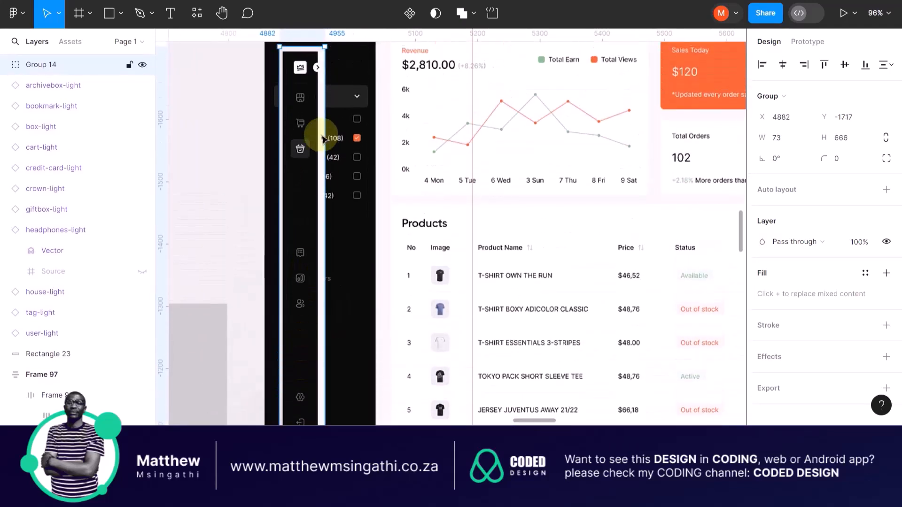
# Try to enlarge the grouped sidebar strip from its upper corner, and undo the resize.
pyautogui.scroll(3, 323, 139)
pyautogui.scroll(3, 321, 93)
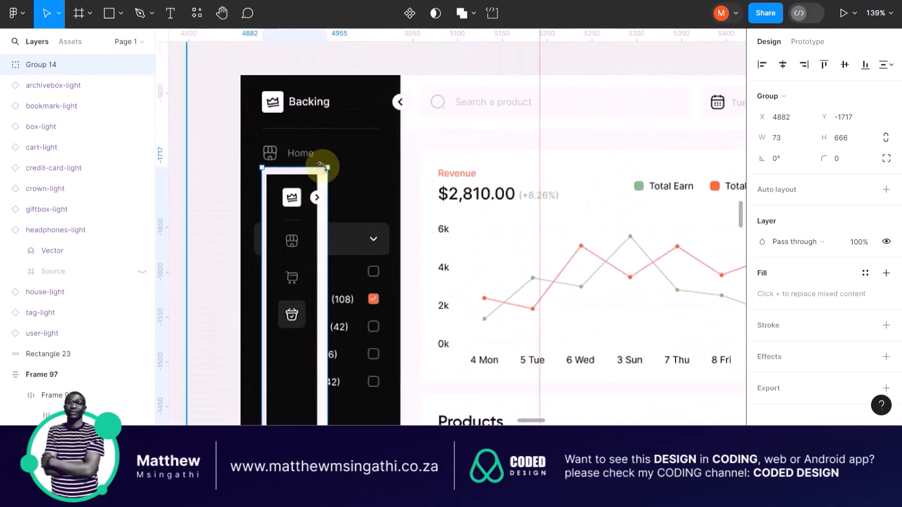
pyautogui.moveTo(327, 167); pyautogui.dragTo(329, 128)
pyautogui.hotkey('ctrl', 'z')
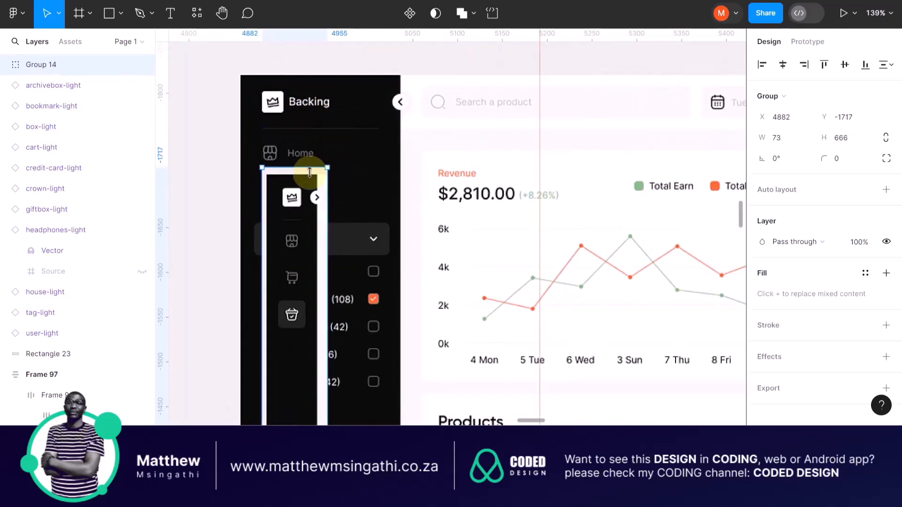
# Try scaling the grouped sidebar strip to about 1.15x with the Scale tool, and undo it.
pyautogui.press('k')
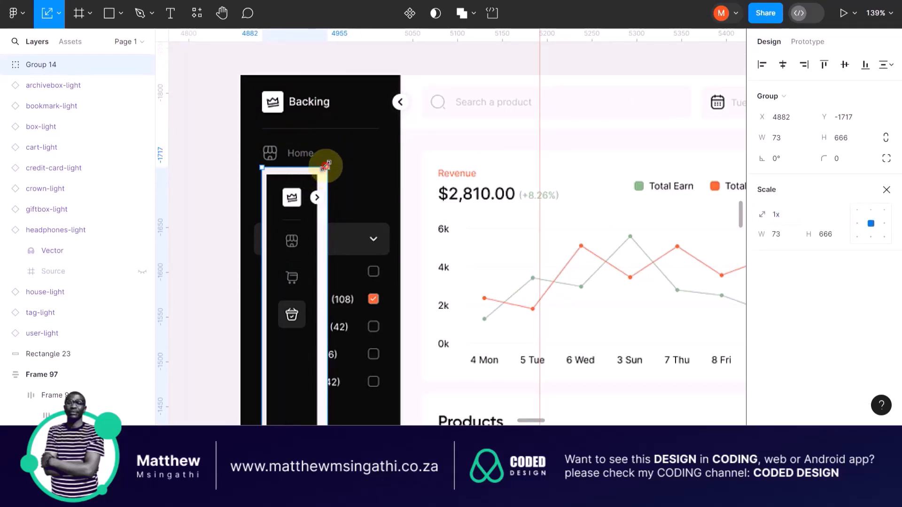
pyautogui.moveTo(327, 166); pyautogui.dragTo(338, 96)
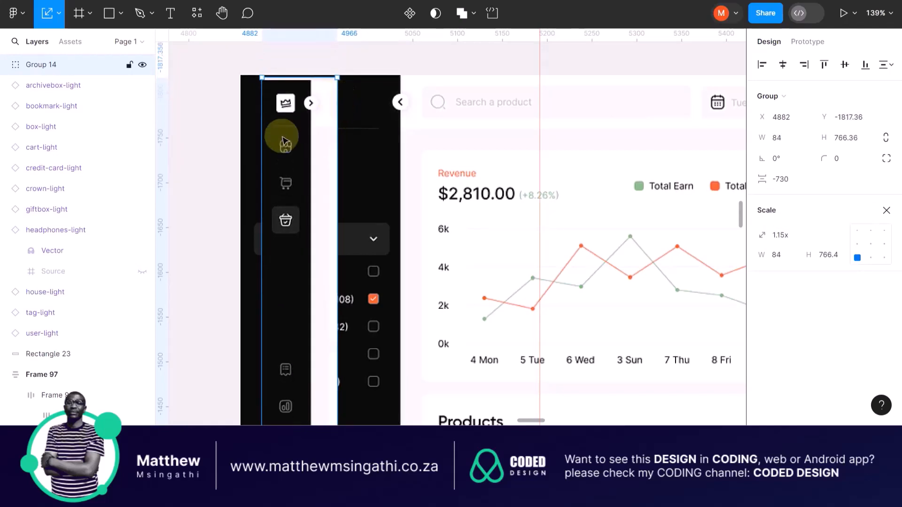
pyautogui.scroll(-5, 284, 141)
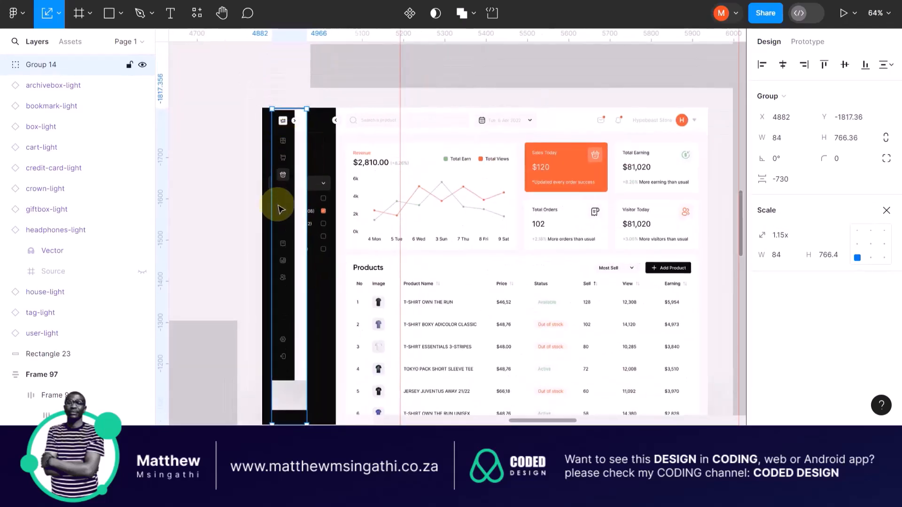
pyautogui.hotkey('ctrl', 'z')
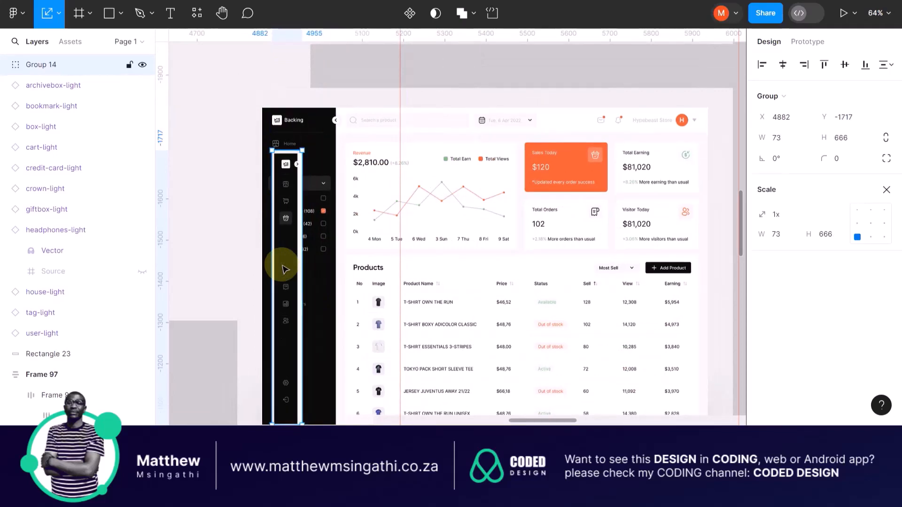
# Ungroup the outer group around the sidebar strip's mask group.
pyautogui.scroll(-3, 285, 269)
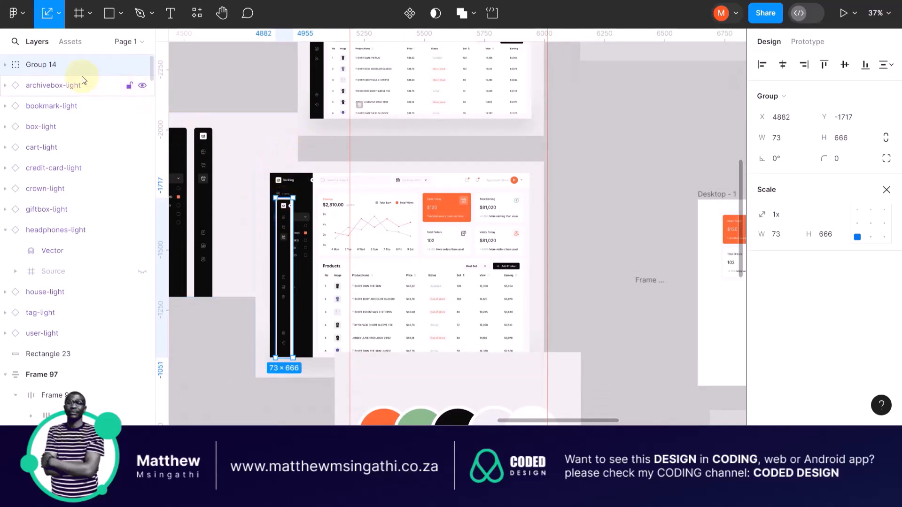
pyautogui.click(5, 65)
pyautogui.click(5, 65)
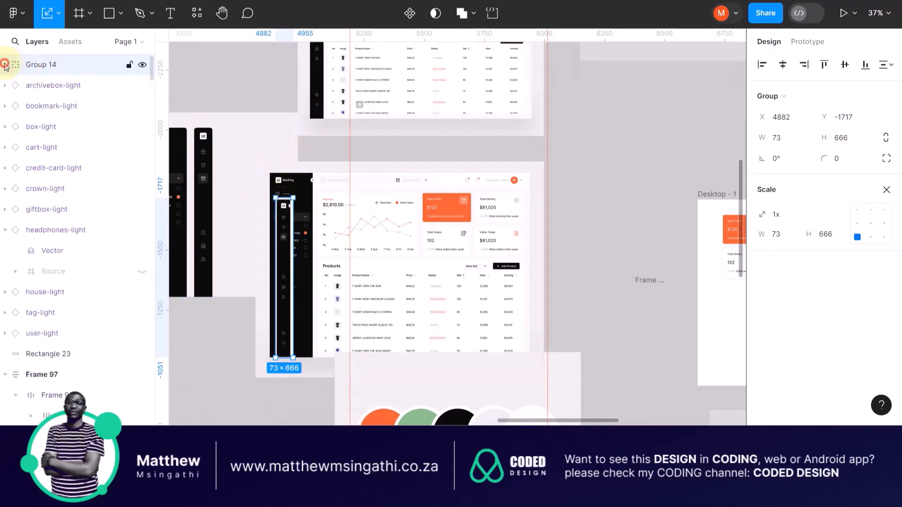
pyautogui.rightClick(28, 65)
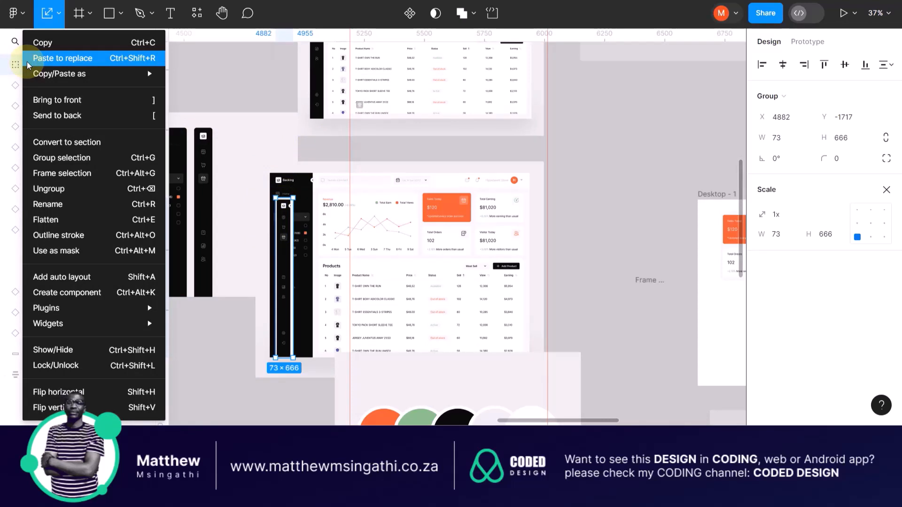
pyautogui.click(47, 192)
pyautogui.click(47, 193)
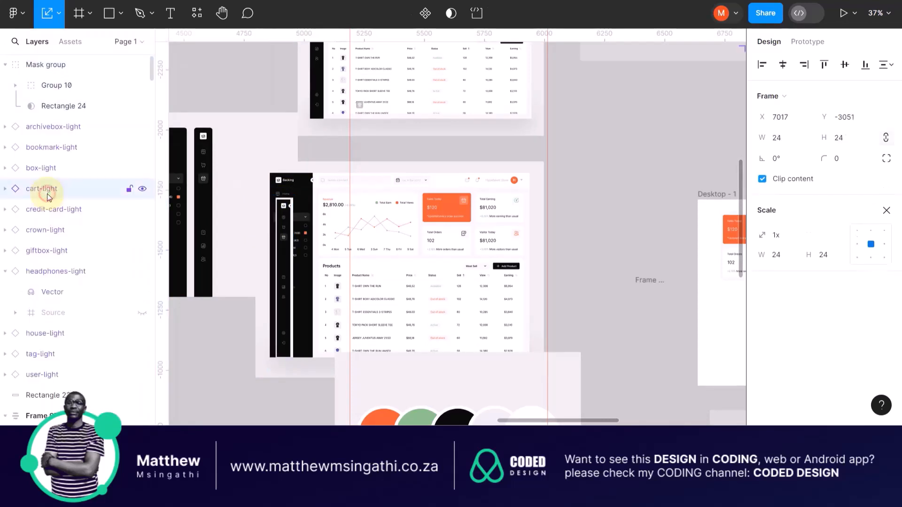
# Select the sidebar strip's mask group, try scaling it from its corner, and undo the change.
pyautogui.click(19, 65)
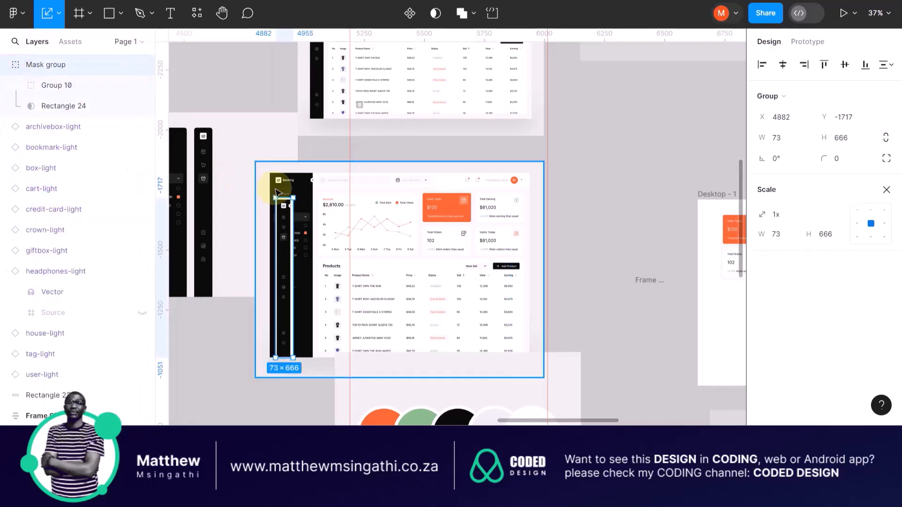
pyautogui.scroll(3, 294, 216)
pyautogui.moveTo(290, 179); pyautogui.dragTo(298, 159)
pyautogui.hotkey('ctrl', 'z')
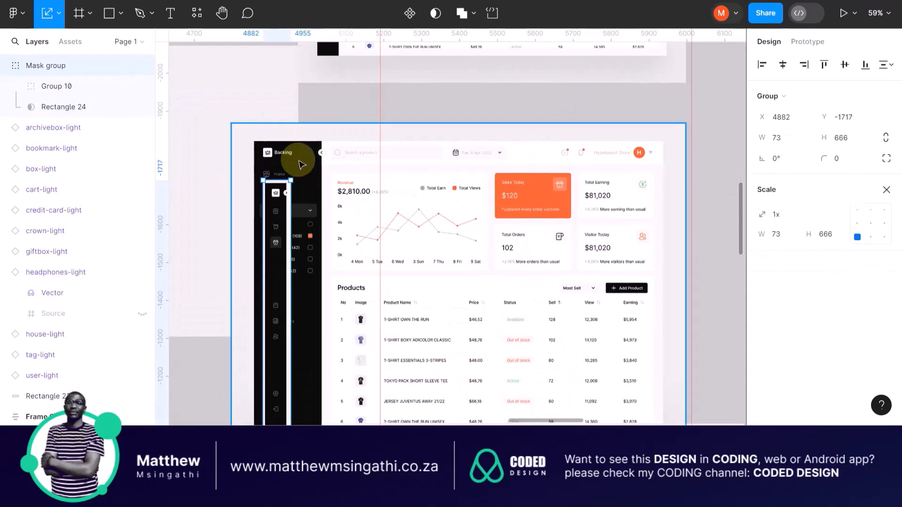
# Move the mask group to empty canvas at about X 6222, Y -1988 and scale it from its upper corner to about 1.56x.
pyautogui.scroll(-5, 276, 215)
pyautogui.moveTo(276, 216); pyautogui.dragTo(519, 166)
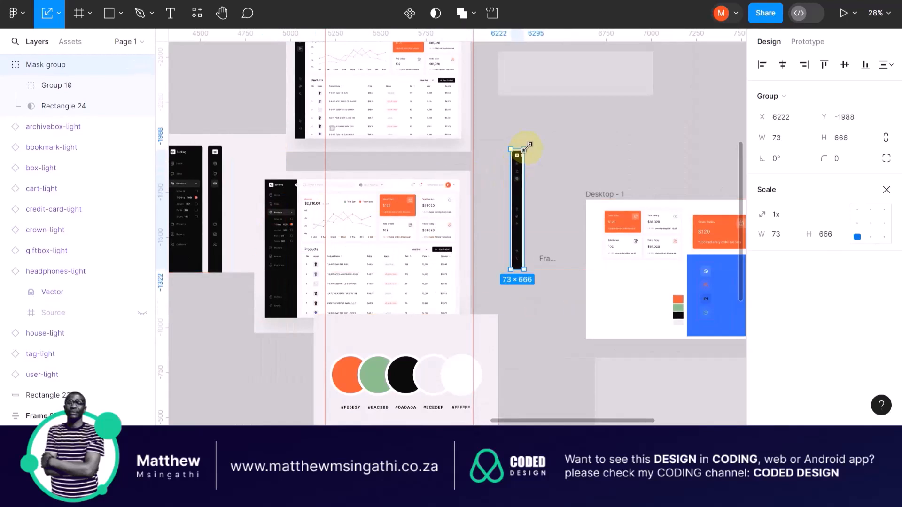
pyautogui.click(504, 137)
pyautogui.click(518, 192)
pyautogui.moveTo(525, 147); pyautogui.dragTo(534, 138)
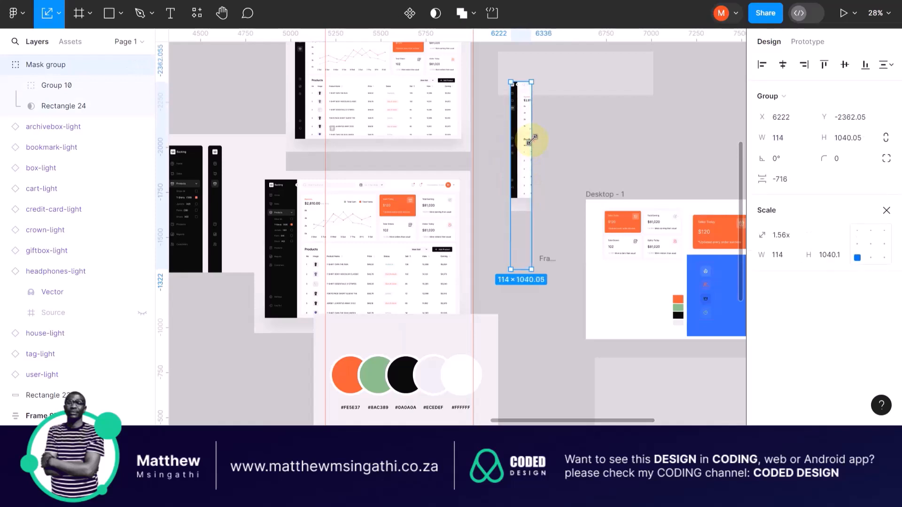
# Undo the last scaling, group Group 10 with Rectangle 24 inside the sidebar's mask group, and group the whole mask group.
pyautogui.hotkey('ctrl', 'z')
pyautogui.click(56, 86)
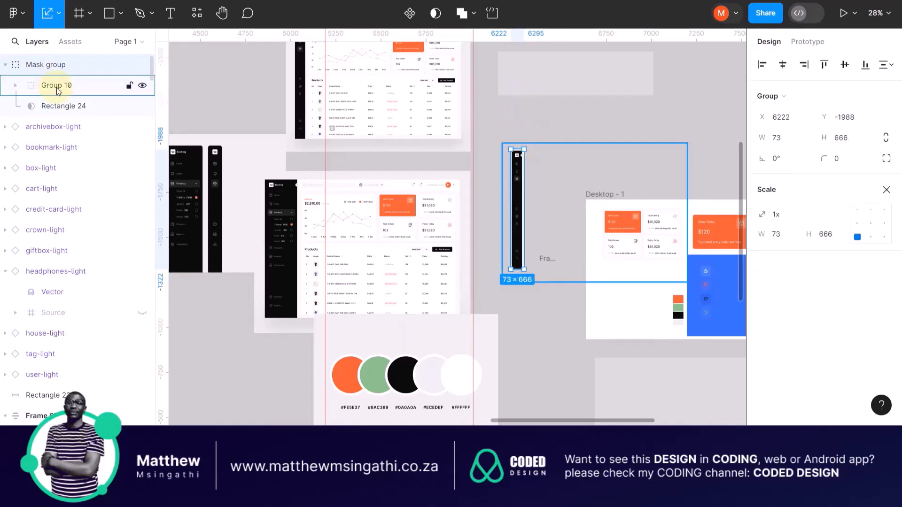
pyautogui.keyDown('shift'); pyautogui.click(55, 106); pyautogui.keyUp('shift')
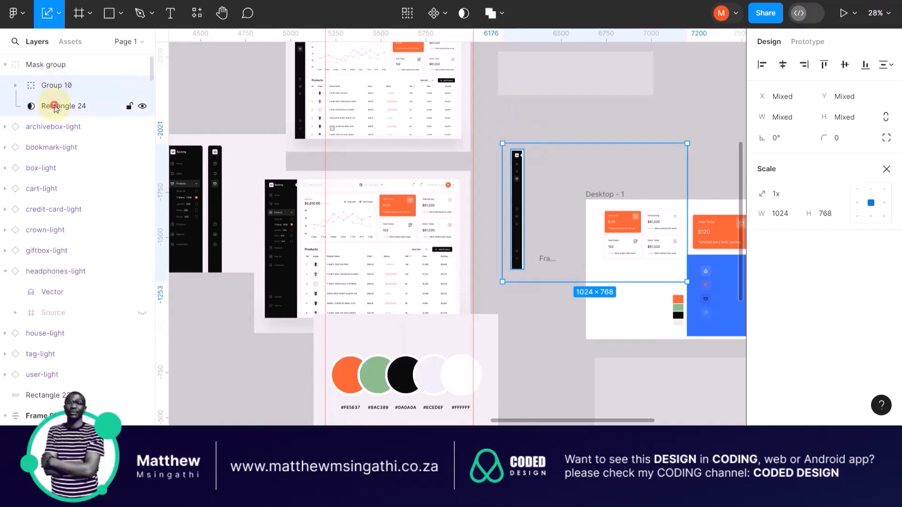
pyautogui.hotkey('ctrl', 'g')
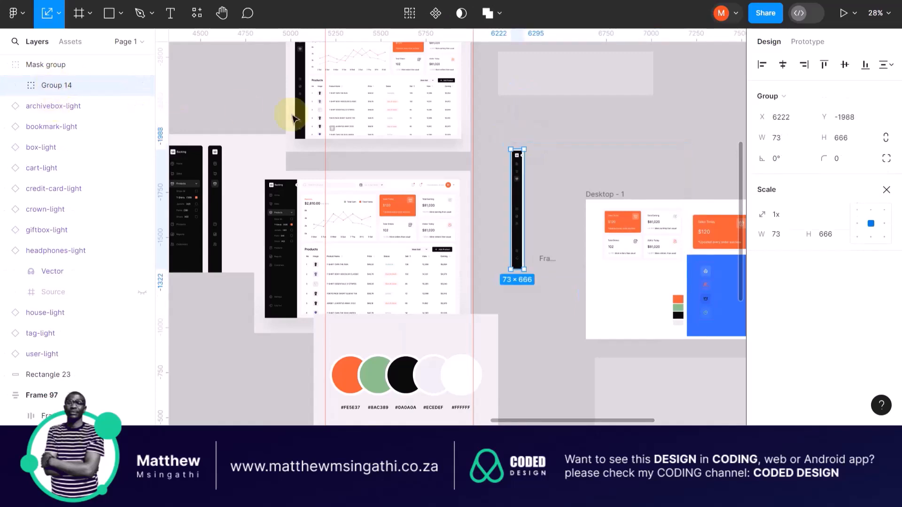
pyautogui.click(41, 70)
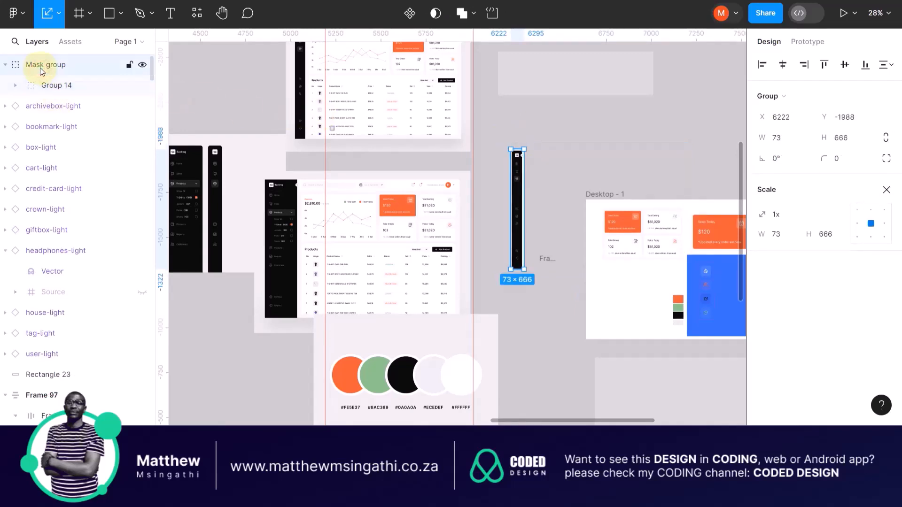
pyautogui.hotkey('ctrl', 'g')
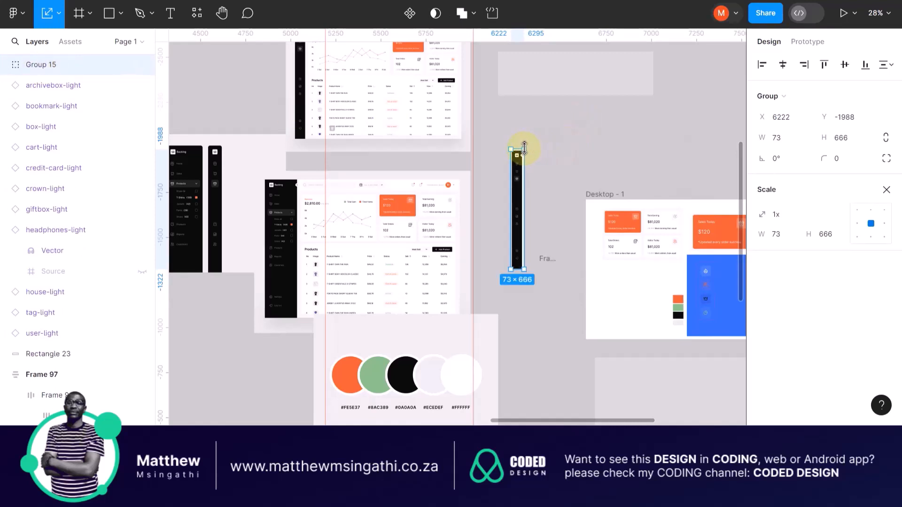
# Try scaling the grouped sidebar strip from its upper corner to about 1.62x, and undo the change.
pyautogui.moveTo(526, 147); pyautogui.dragTo(533, 134)
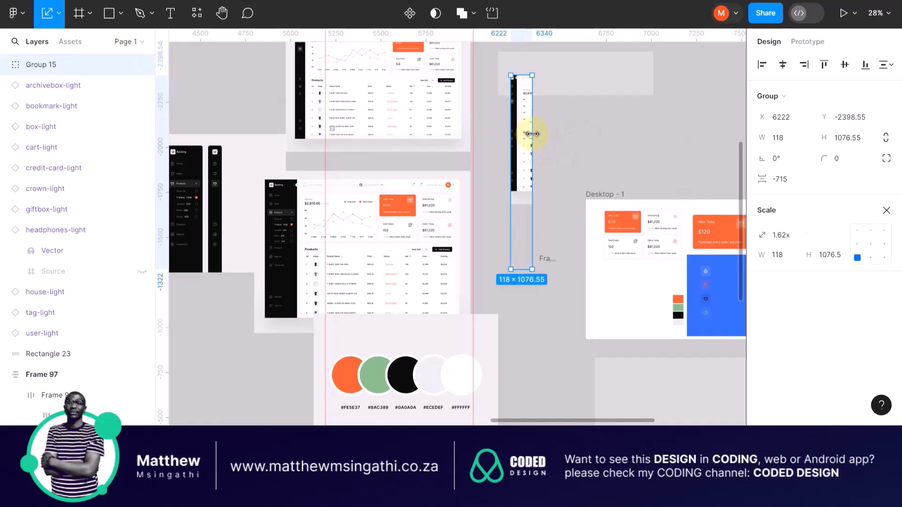
pyautogui.hotkey('ctrl', 'z')
pyautogui.click(546, 158)
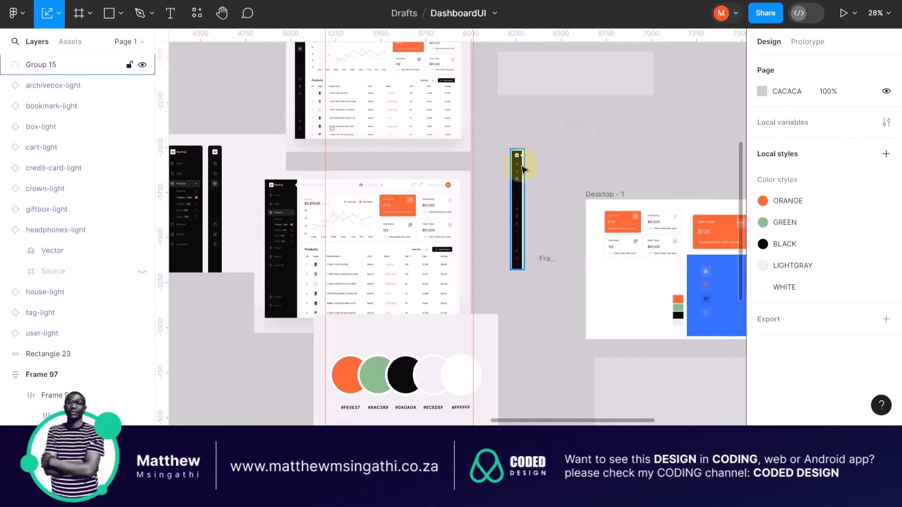
# Export the grouped sidebar strip as a PNG image at 1x.
pyautogui.click(519, 162)
pyautogui.press('v')
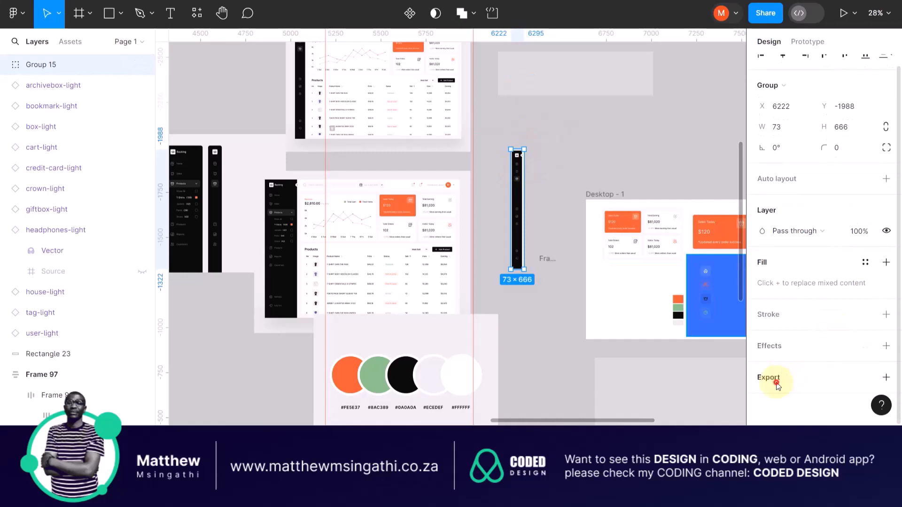
pyautogui.click(775, 387)
pyautogui.click(825, 353)
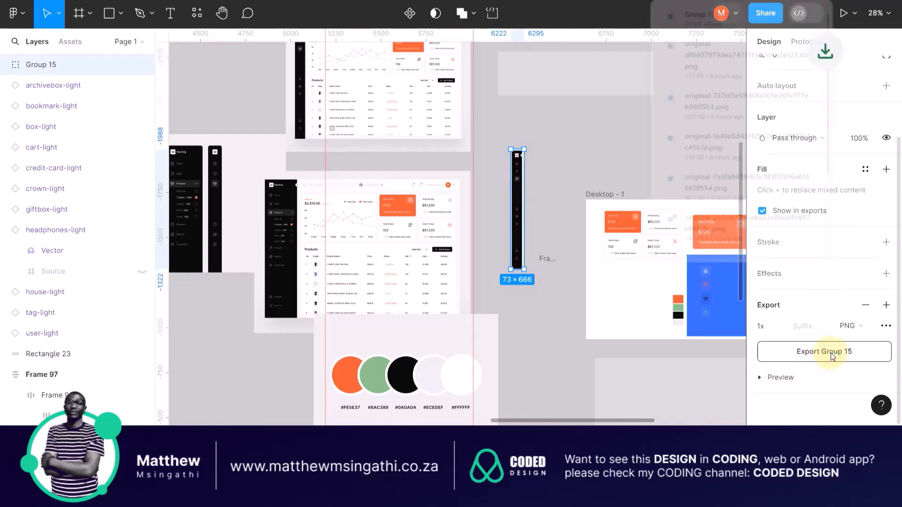
# Place the exported Group 15.png on the canvas at about X 6551, Y -2482, and delete the original grouped strip.
pyautogui.moveTo(821, 15)
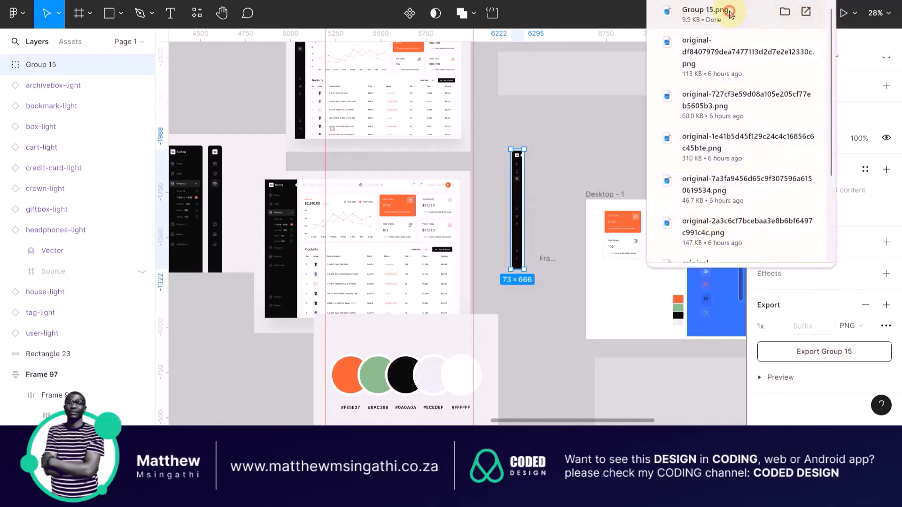
pyautogui.moveTo(732, 14); pyautogui.dragTo(603, 96)
pyautogui.moveTo(580, 126); pyautogui.dragTo(577, 129)
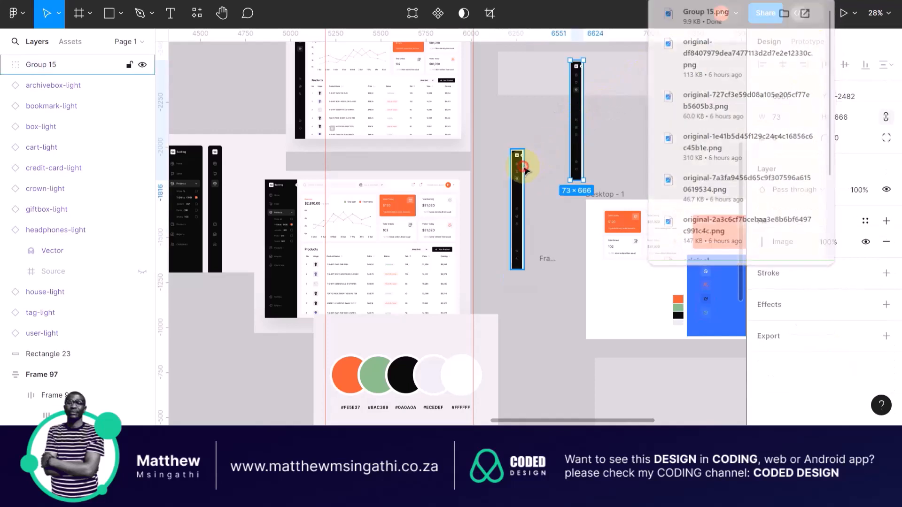
pyautogui.press('Delete')
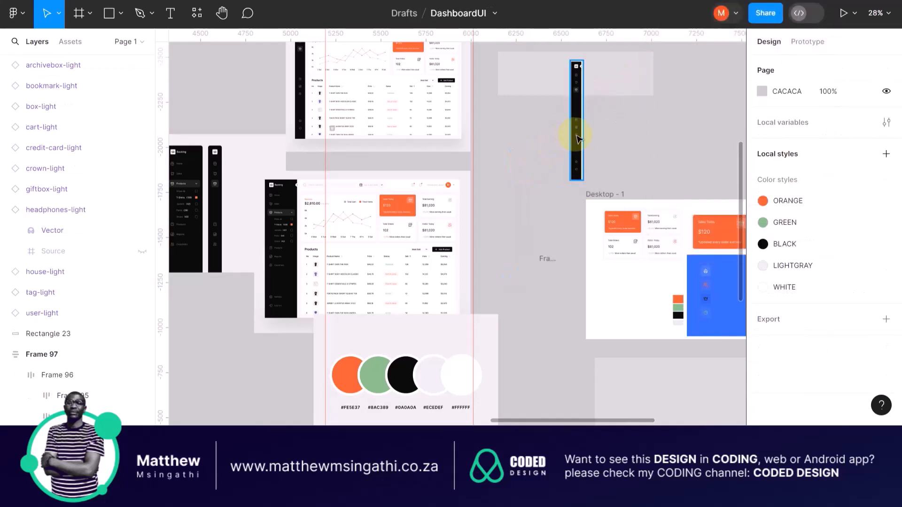
# Move the imported sidebar image over the expanded sidebar of the lower dashboard reference, to about X 4871, Y -1720.
pyautogui.moveTo(576, 136); pyautogui.dragTo(274, 270)
pyautogui.scroll(5, 274, 270)
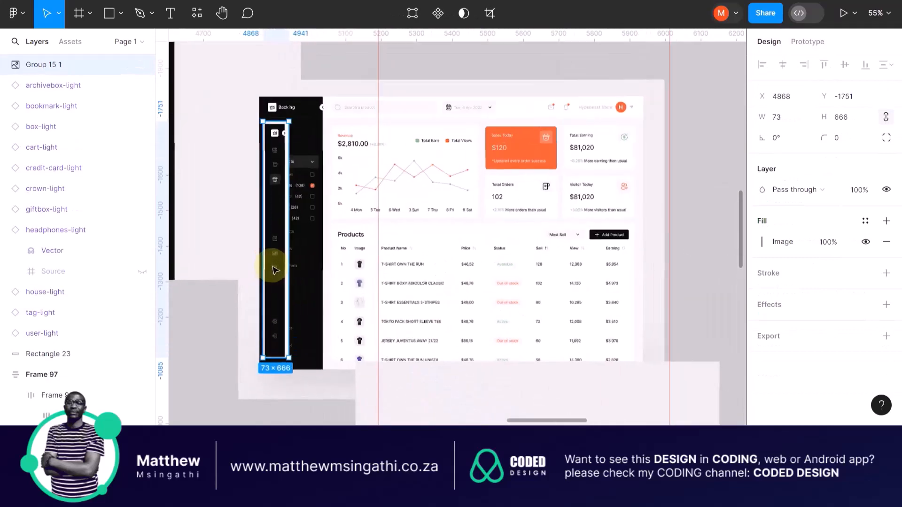
pyautogui.scroll(5, 270, 350)
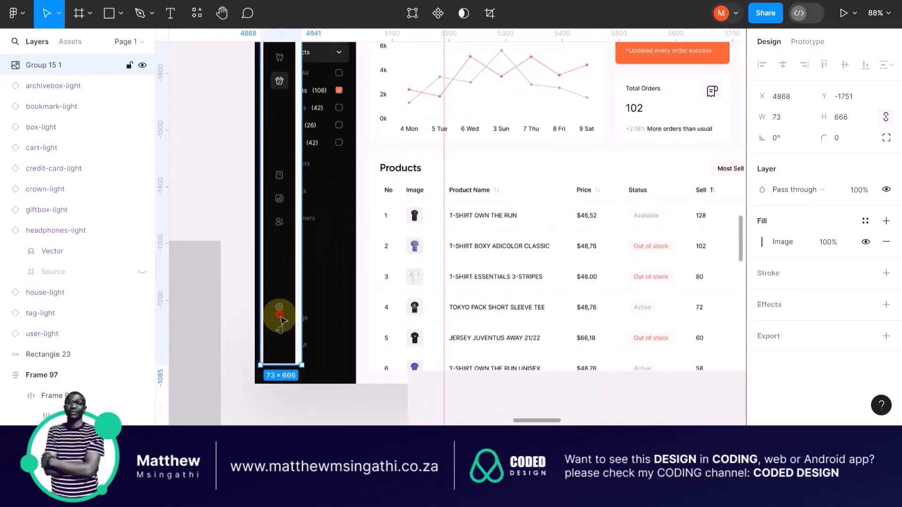
pyautogui.moveTo(283, 319); pyautogui.dragTo(285, 333)
pyautogui.scroll(2, 285, 335)
pyautogui.scroll(10, 285, 335)
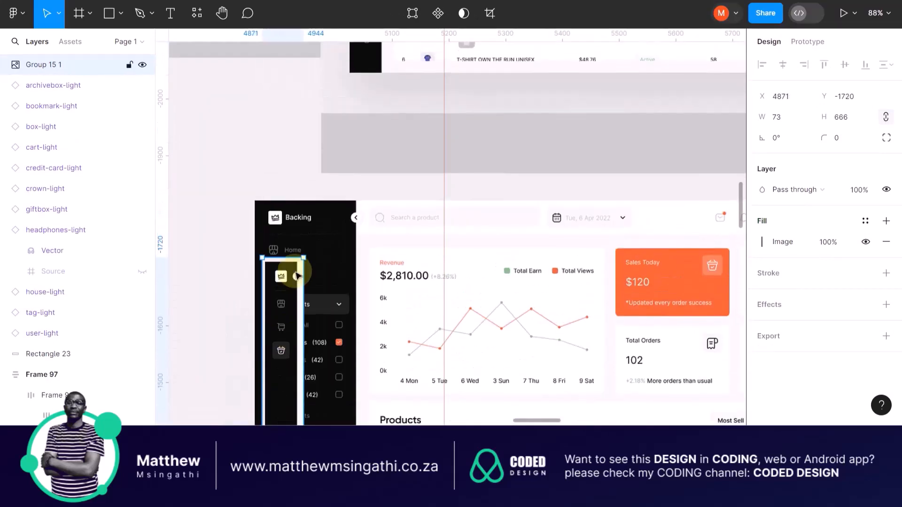
# Scale the sidebar image proportionally to 85 × 776 to match the height of the dashboard reference's sidebar.
pyautogui.moveTo(306, 258); pyautogui.dragTo(312, 244)
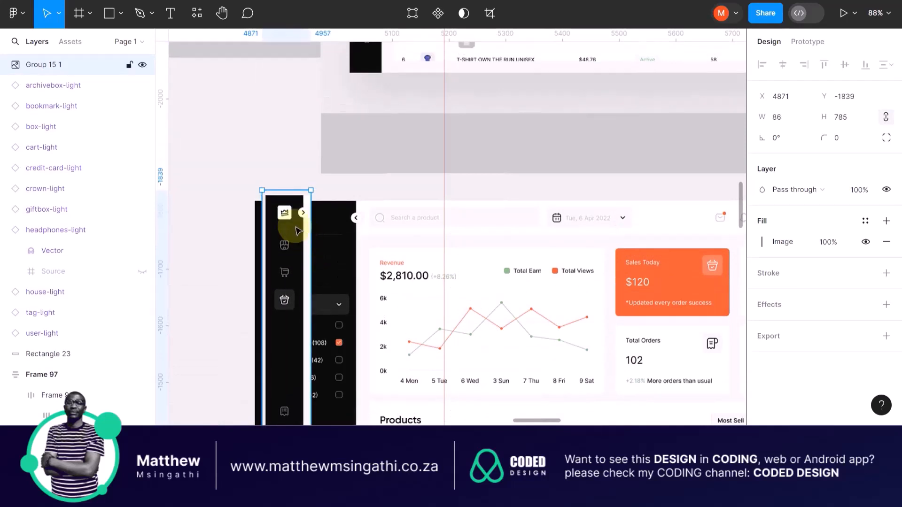
pyautogui.scroll(5, 295, 230)
pyautogui.moveTo(326, 157)
pyautogui.mouseDown()
pyautogui.moveTo(324, 147)
pyautogui.moveTo(322, 166)
pyautogui.mouseUp()
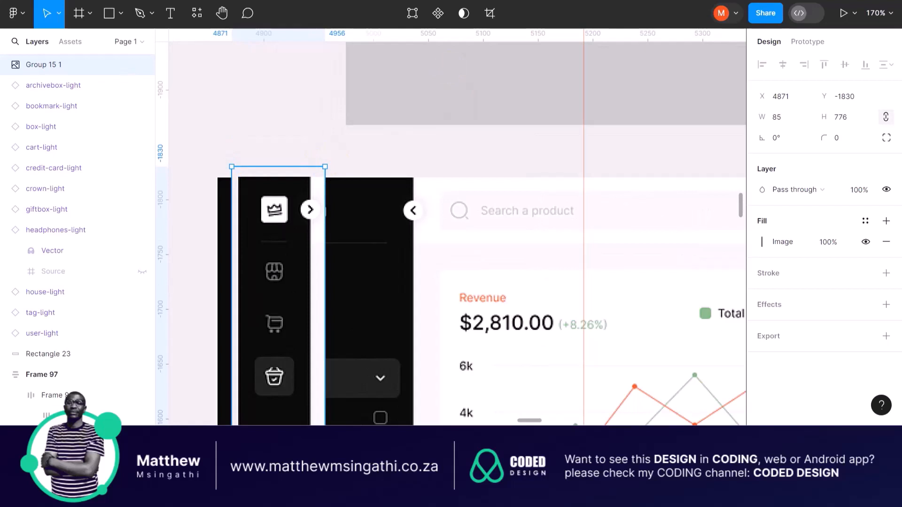
# Move the scaled sidebar image off the dashboard reference to beside Frame 85 and Frame 97, at about X 7094, Y -3740.
pyautogui.click(269, 204)
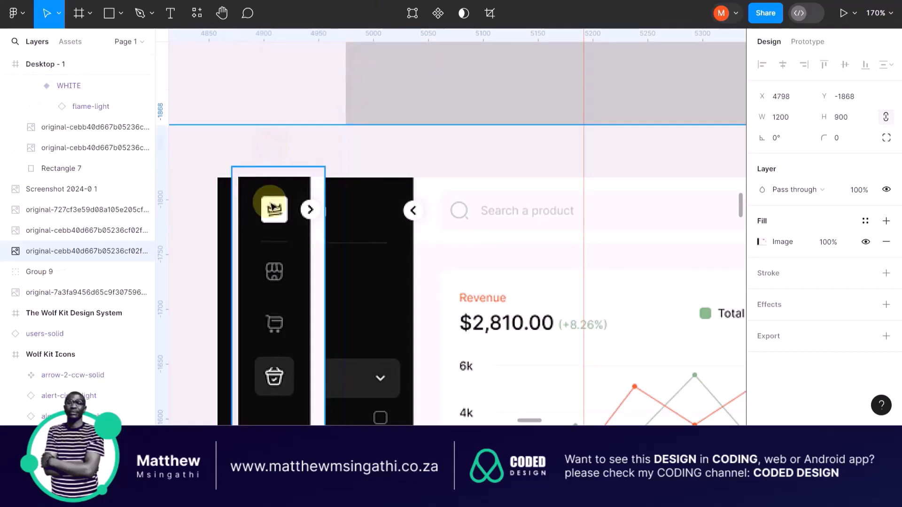
pyautogui.scroll(-5, 268, 205)
pyautogui.click(272, 230)
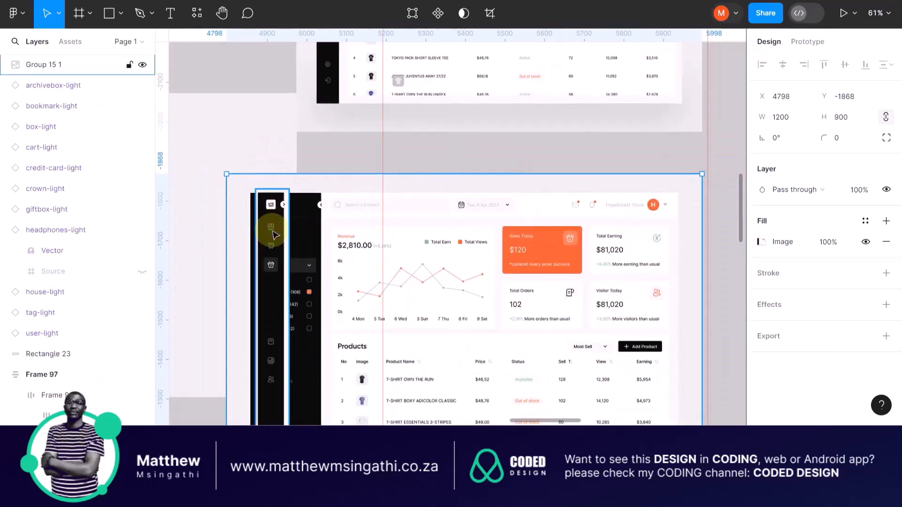
pyautogui.moveTo(279, 235); pyautogui.dragTo(566, 146)
pyautogui.scroll(-5, 433, 170)
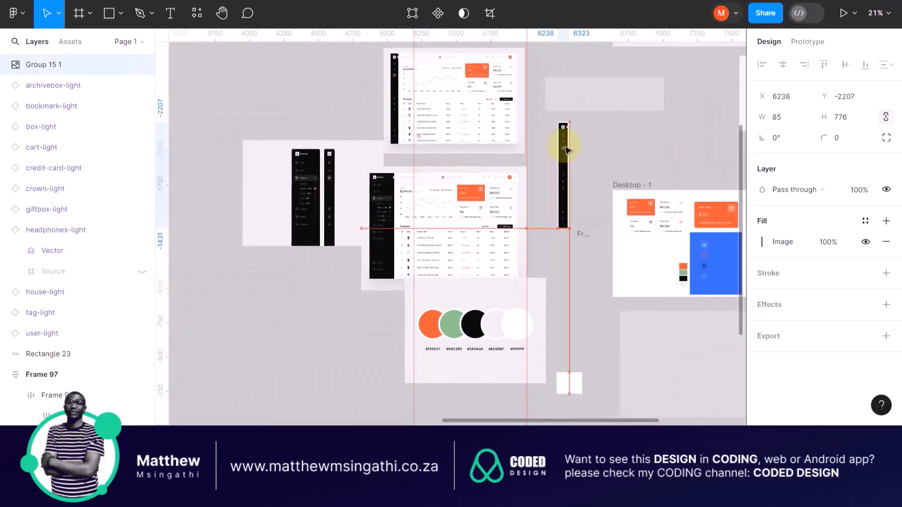
pyautogui.scroll(-4, 566, 147)
pyautogui.scroll(3, 565, 147)
pyautogui.hscroll(2, 565, 147)
pyautogui.scroll(1, 565, 148)
pyautogui.hscroll(1, 565, 147)
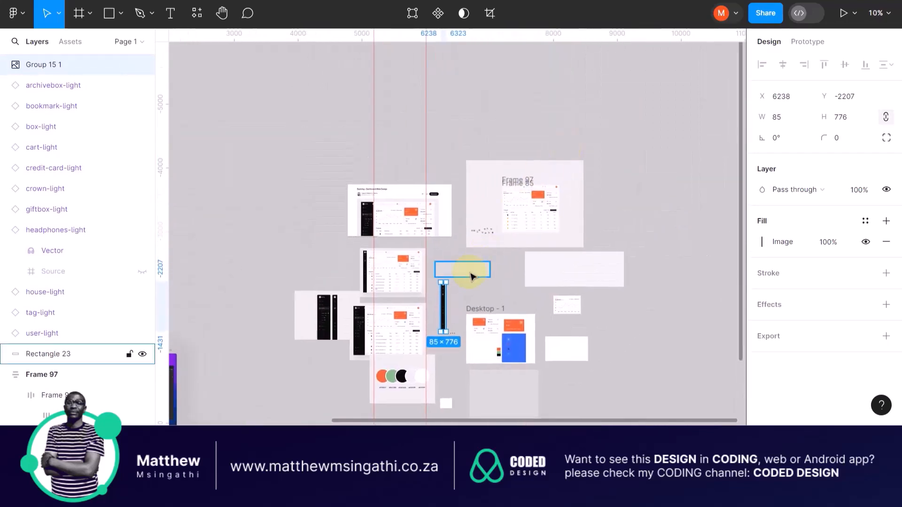
pyautogui.moveTo(465, 274); pyautogui.dragTo(501, 200)
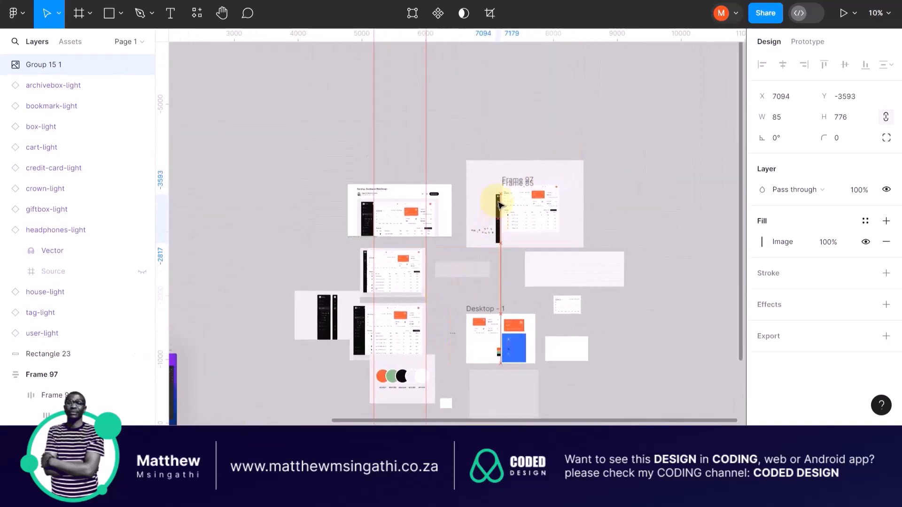
pyautogui.scroll(3, 502, 201)
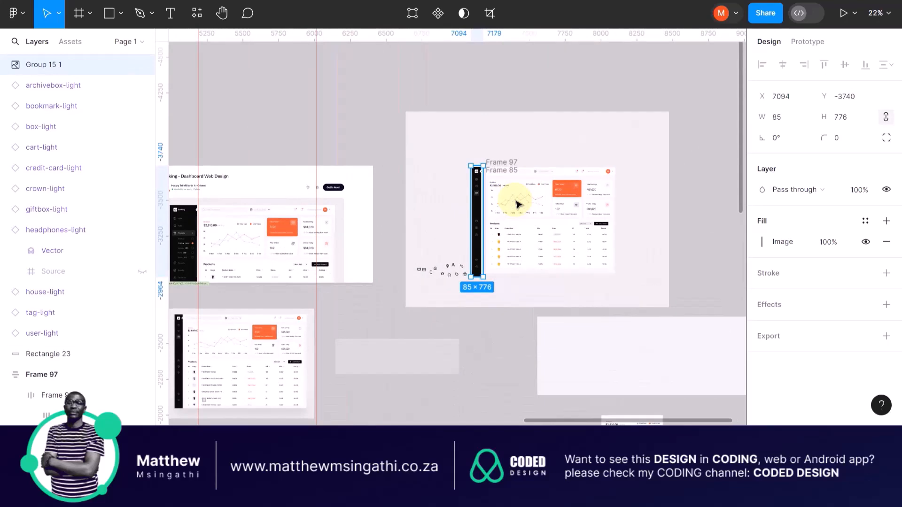
# Align the sidebar image against the side and lower edge of Frame 85, at X 7113, Y -3764.
pyautogui.scroll(5, 517, 204)
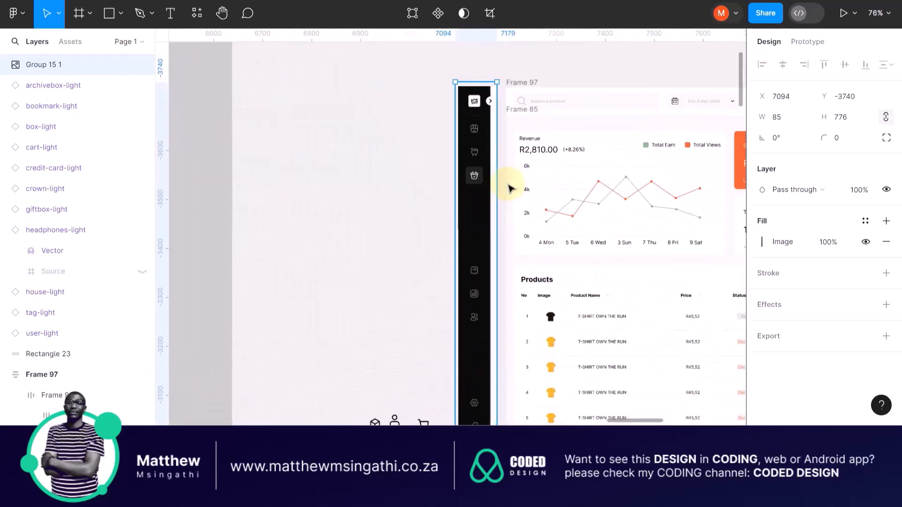
pyautogui.scroll(2, 511, 188)
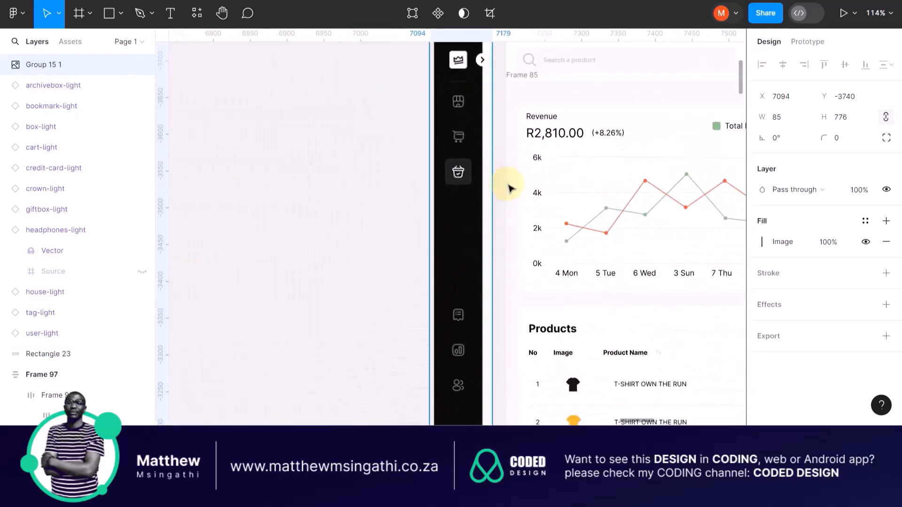
pyautogui.scroll(-3, 508, 181)
pyautogui.click(507, 178)
pyautogui.hscroll(2, 494, 202)
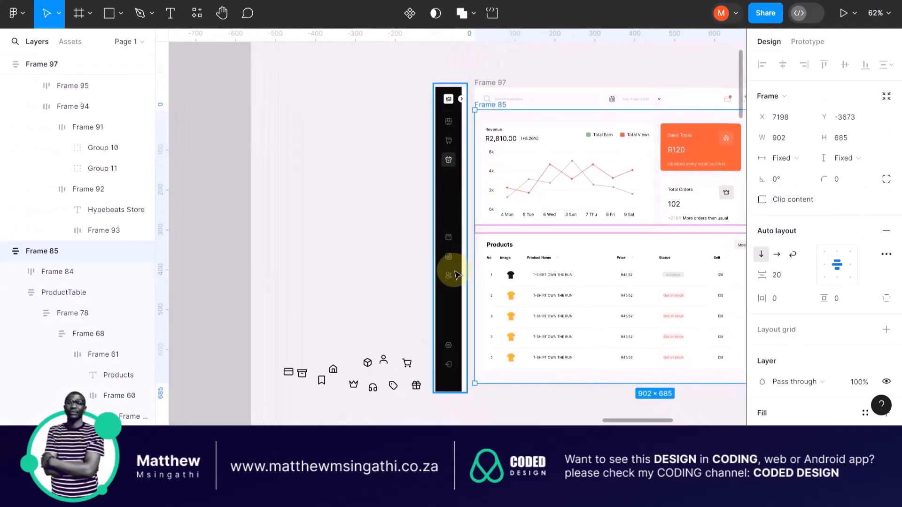
pyautogui.moveTo(456, 275)
pyautogui.mouseDown()
pyautogui.moveTo(462, 254)
pyautogui.moveTo(451, 254)
pyautogui.moveTo(458, 263)
pyautogui.mouseUp()
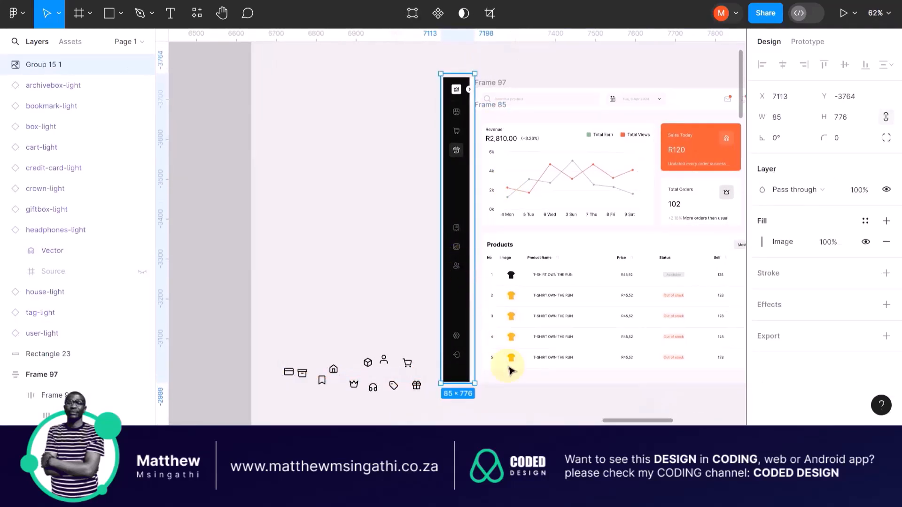
# Compare the sidebar image's height and placement beside the recreated frames with the original dashboard references.
pyautogui.scroll(3, 511, 372)
pyautogui.scroll(-6, 512, 372)
pyautogui.scroll(4, 512, 372)
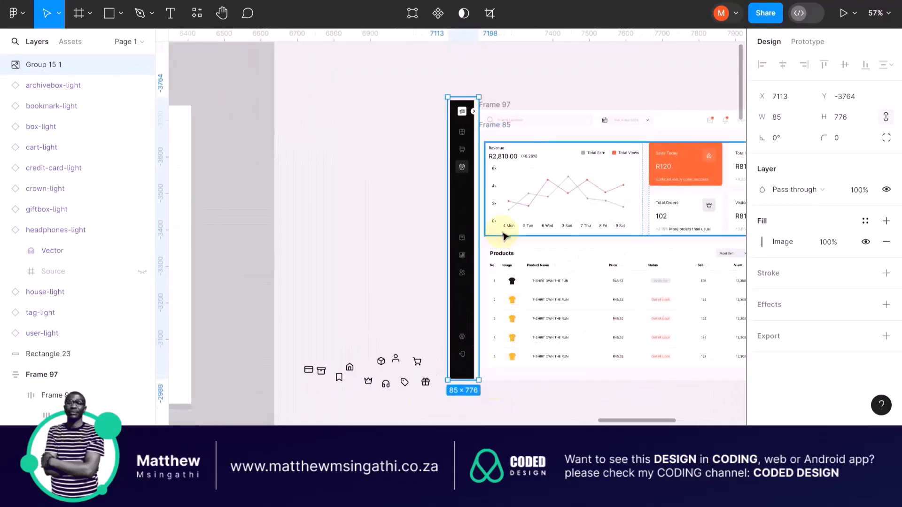
pyautogui.scroll(2, 505, 237)
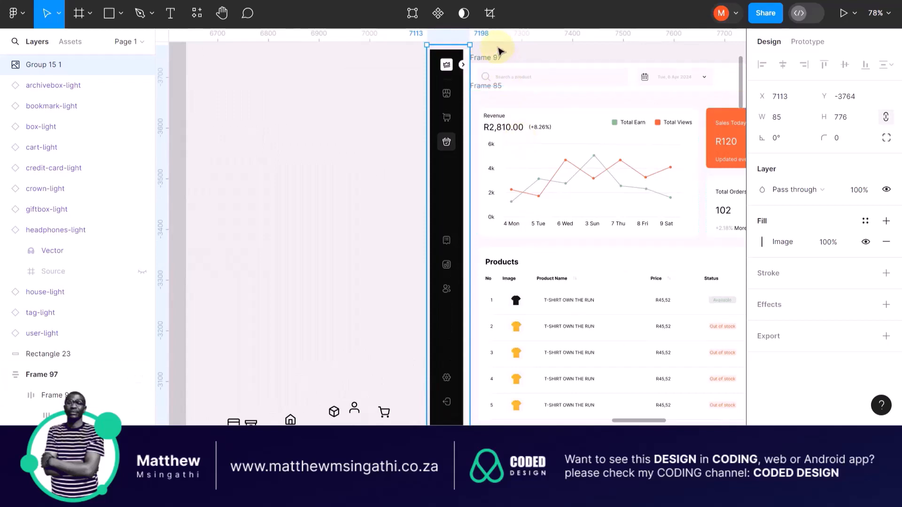
pyautogui.scroll(4, 499, 50)
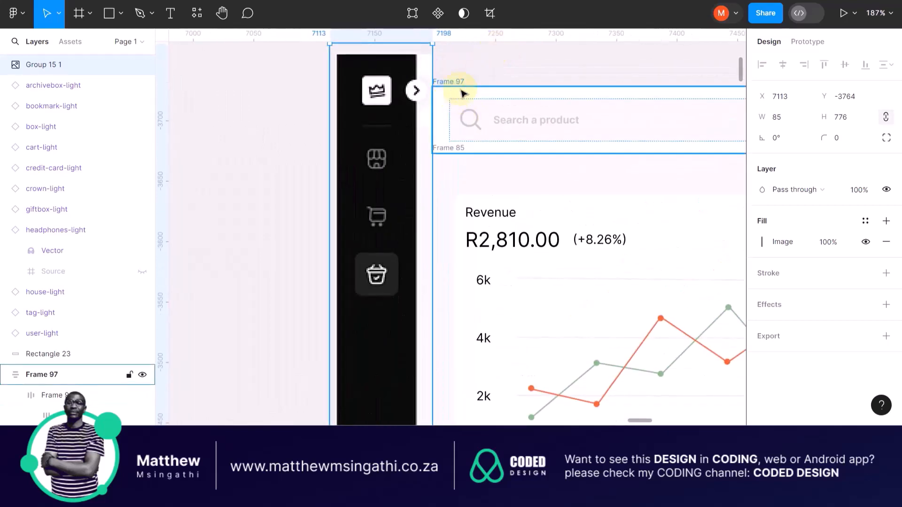
pyautogui.scroll(-8, 475, 121)
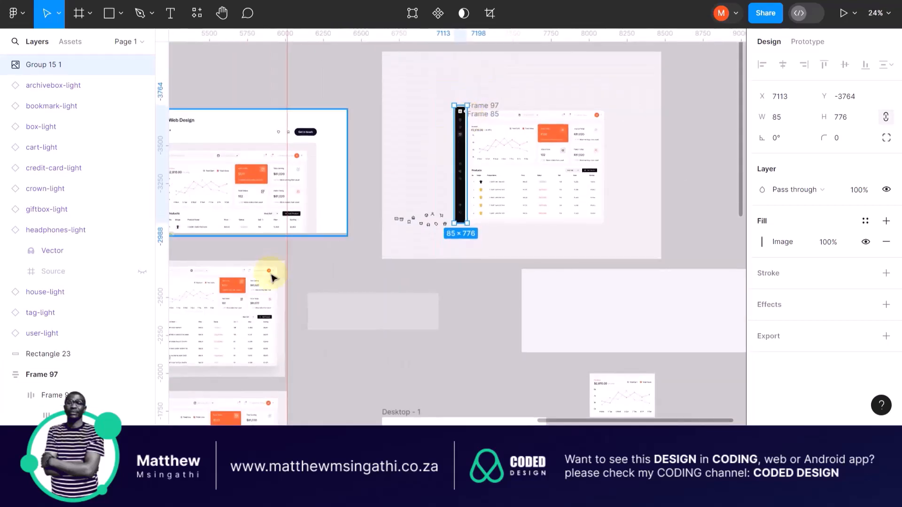
pyautogui.hscroll(-4, 272, 278)
pyautogui.scroll(-2, 271, 278)
pyautogui.scroll(4, 325, 321)
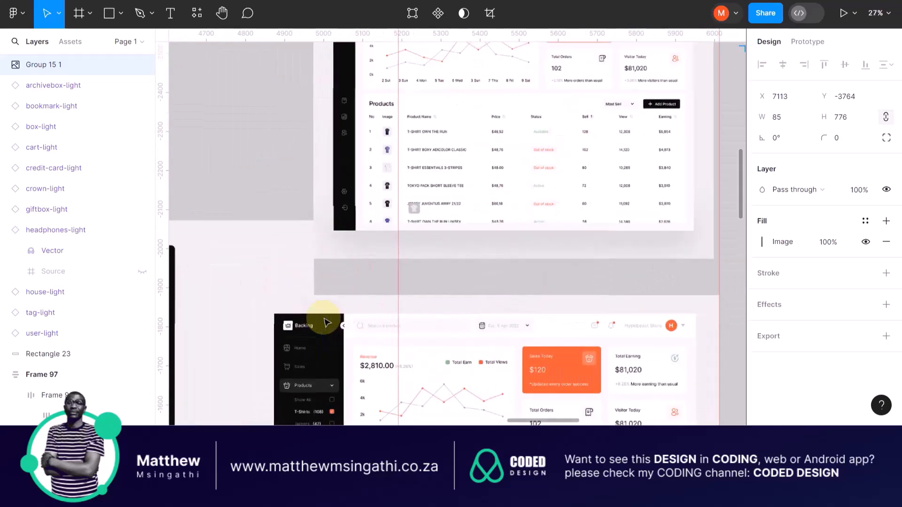
pyautogui.scroll(6, 327, 324)
pyautogui.scroll(-6, 371, 318)
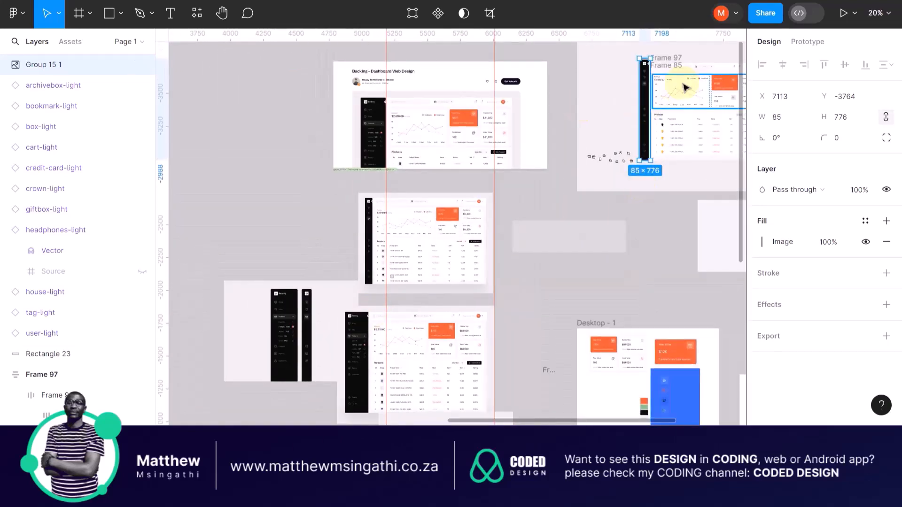
pyautogui.scroll(4, 686, 63)
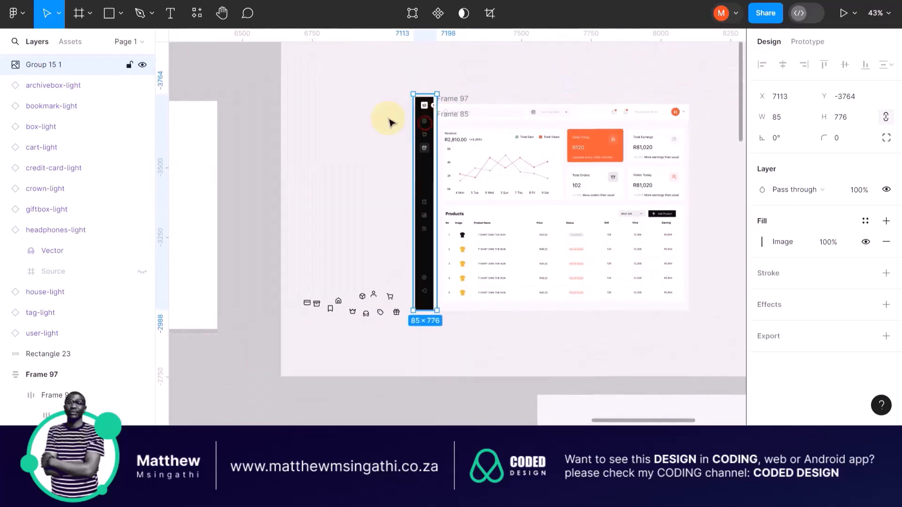
# Move the sidebar image away from Frame 97 and Frame 85, and check the two frames' combined size.
pyautogui.moveTo(425, 123); pyautogui.dragTo(353, 102)
pyautogui.click(450, 99)
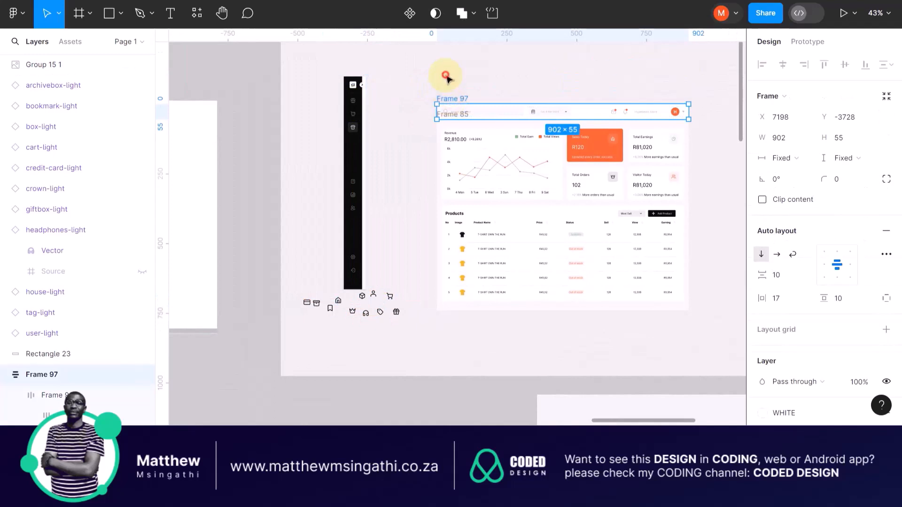
pyautogui.moveTo(446, 76); pyautogui.dragTo(541, 316)
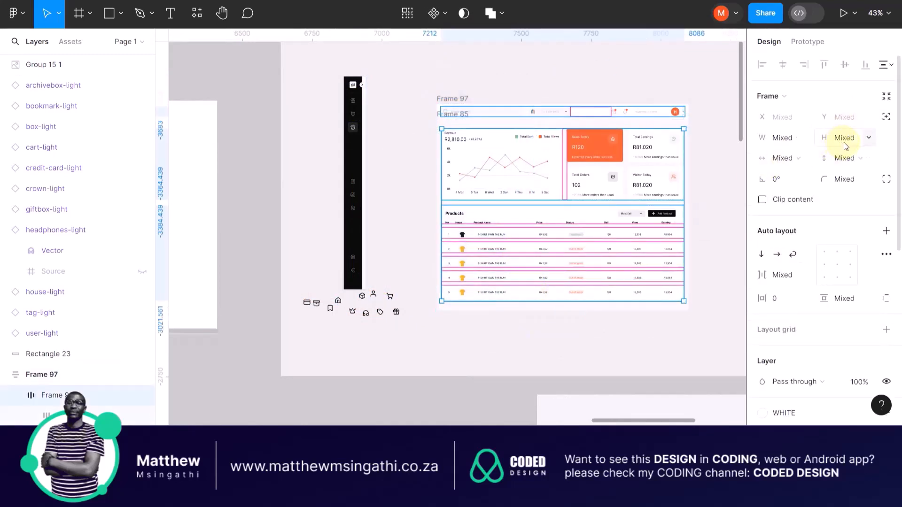
pyautogui.click(444, 89)
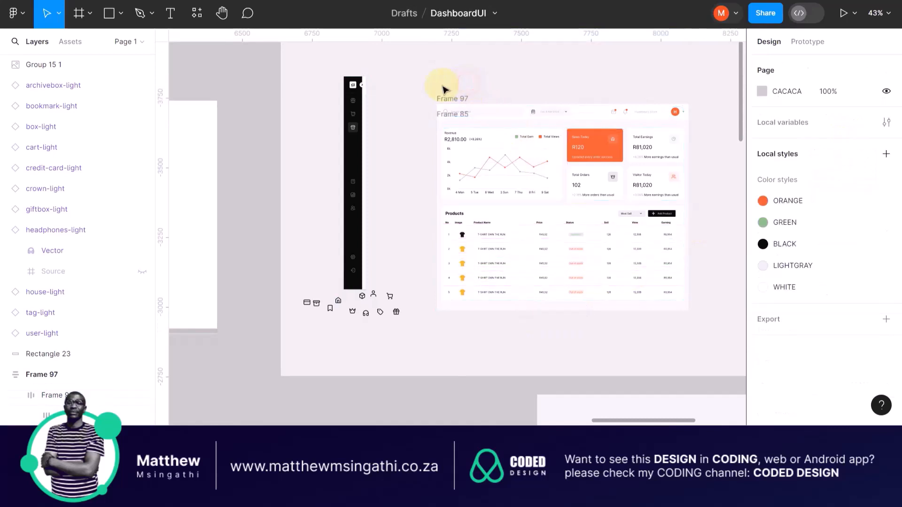
pyautogui.moveTo(422, 93); pyautogui.dragTo(713, 335)
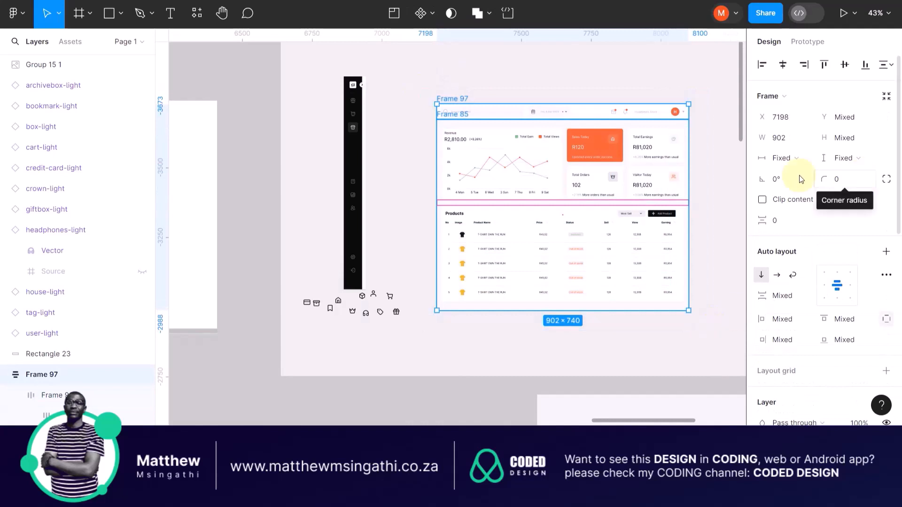
pyautogui.click(715, 163)
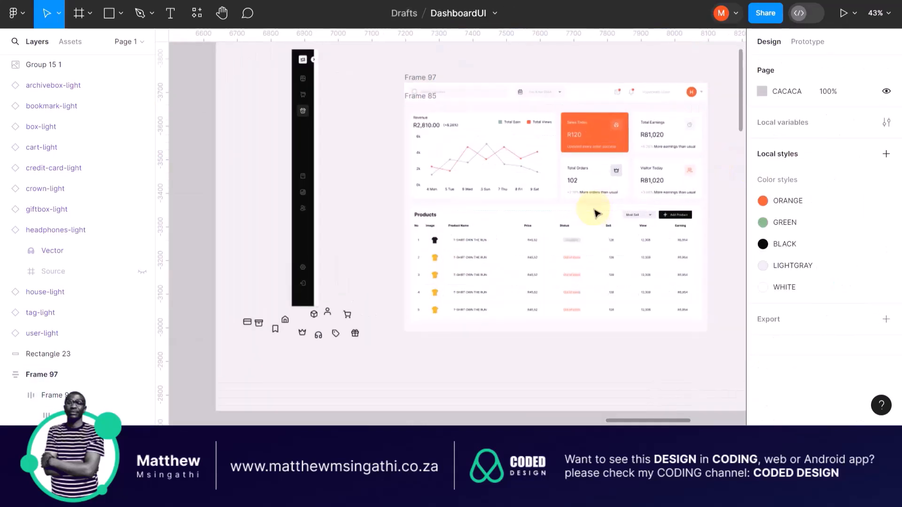
# Move Frame 97 straight up to Y -3735, leaving a small gap above Frame 85.
pyautogui.scroll(3, 598, 211)
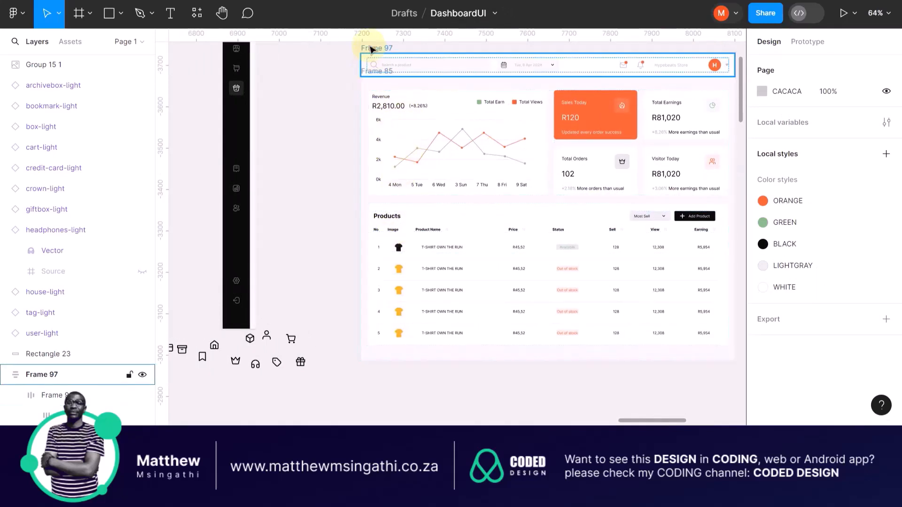
pyautogui.scroll(5, 368, 44)
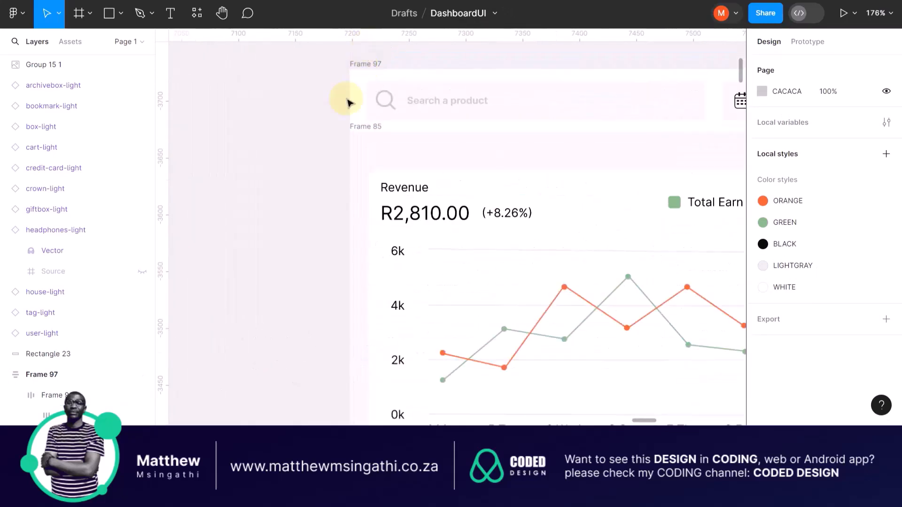
pyautogui.click(357, 126)
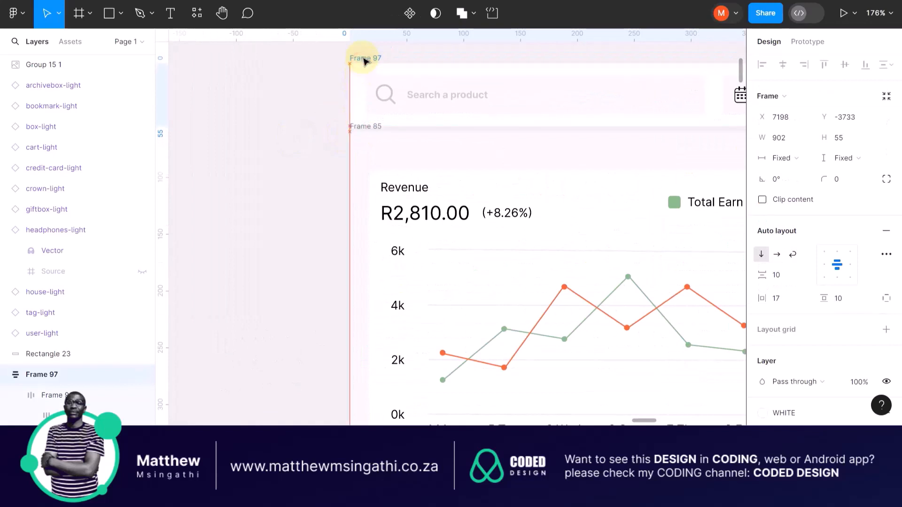
pyautogui.moveTo(365, 61); pyautogui.dragTo(362, 59)
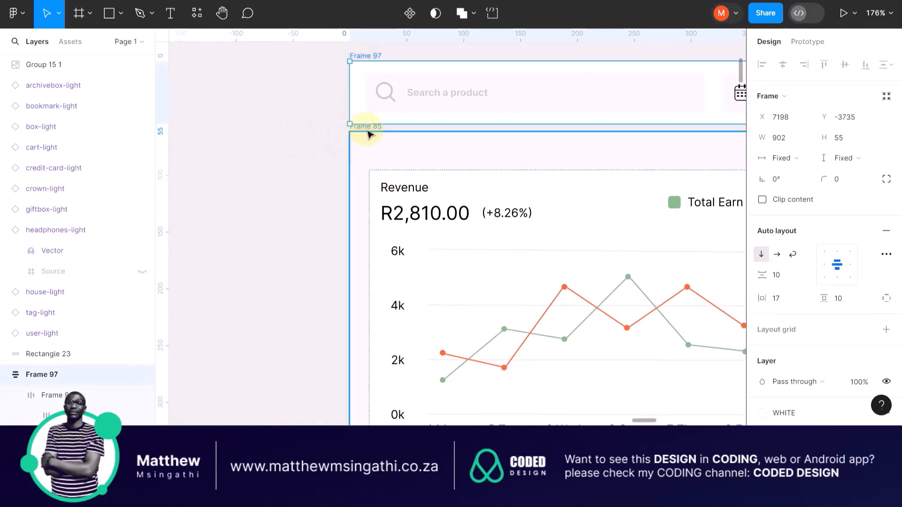
# Combine Frame 97 and Frame 85 into one vertical auto layout frame with item spacing of 0.
pyautogui.scroll(5, 364, 128)
pyautogui.click(353, 130)
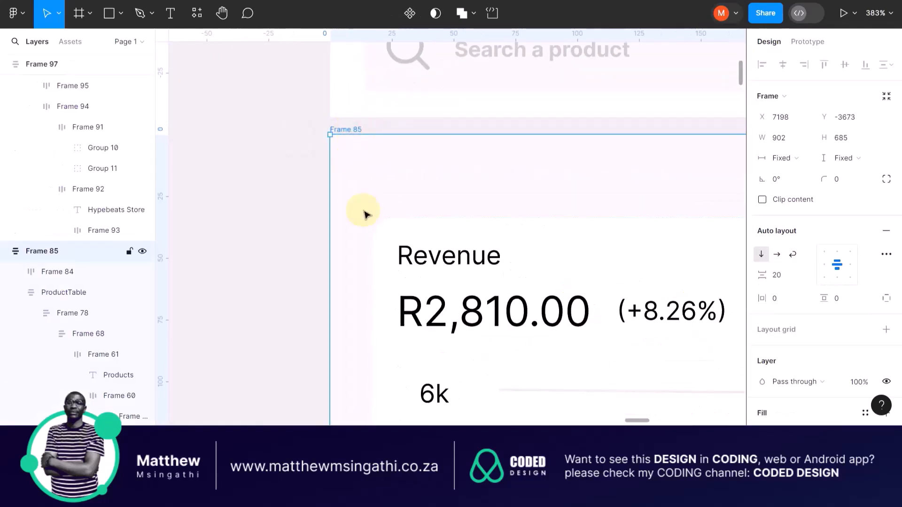
pyautogui.scroll(3, 366, 215)
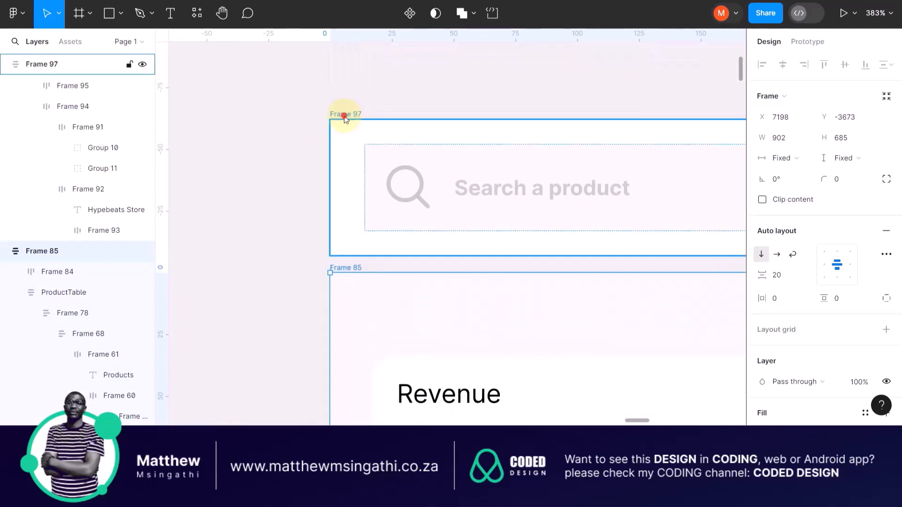
pyautogui.keyDown('shift'); pyautogui.click(344, 116); pyautogui.keyUp('shift')
pyautogui.hotkey('shift', 'a')
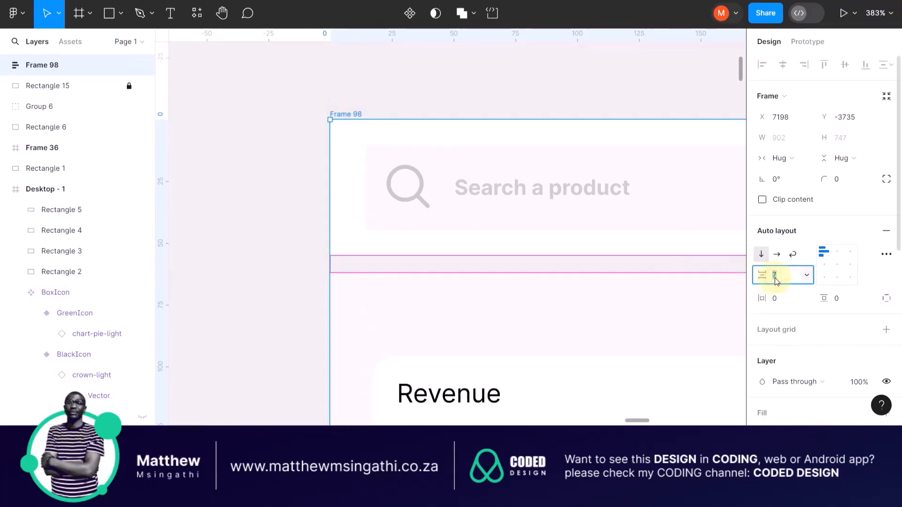
pyautogui.press('Return')
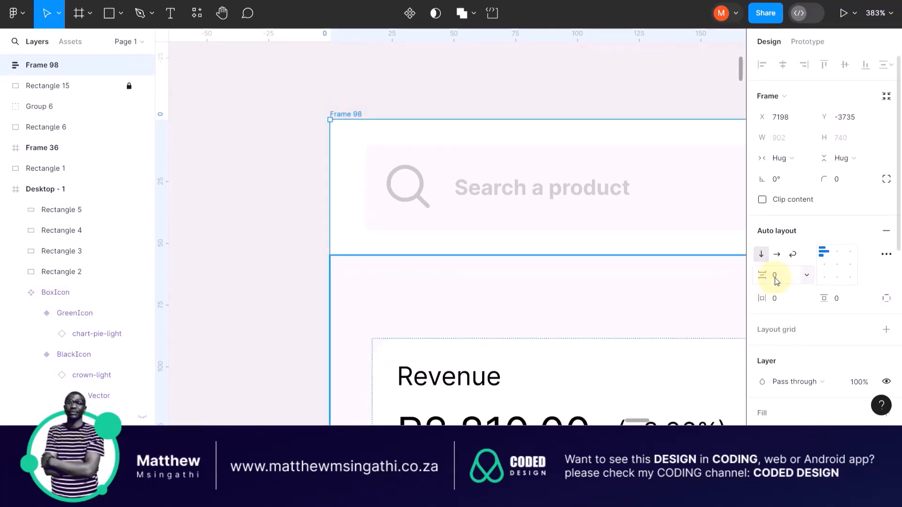
pyautogui.click(307, 205)
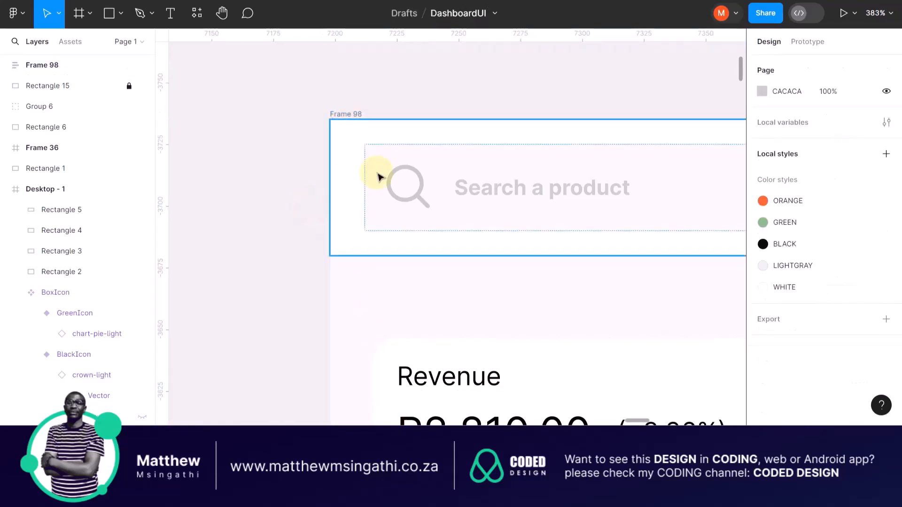
# Scale the sidebar image proportionally to a height of 740 to match Frame 98.
pyautogui.scroll(-10, 376, 177)
pyautogui.scroll(-2, 381, 160)
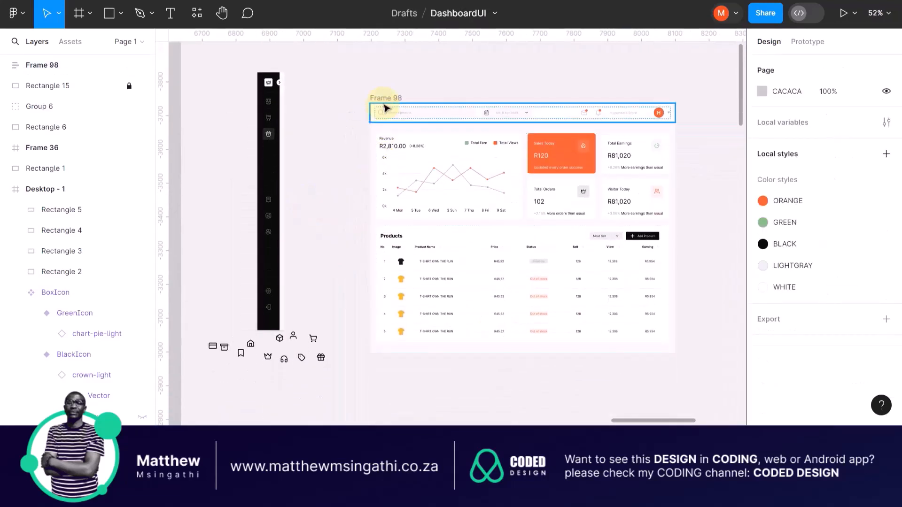
pyautogui.click(384, 100)
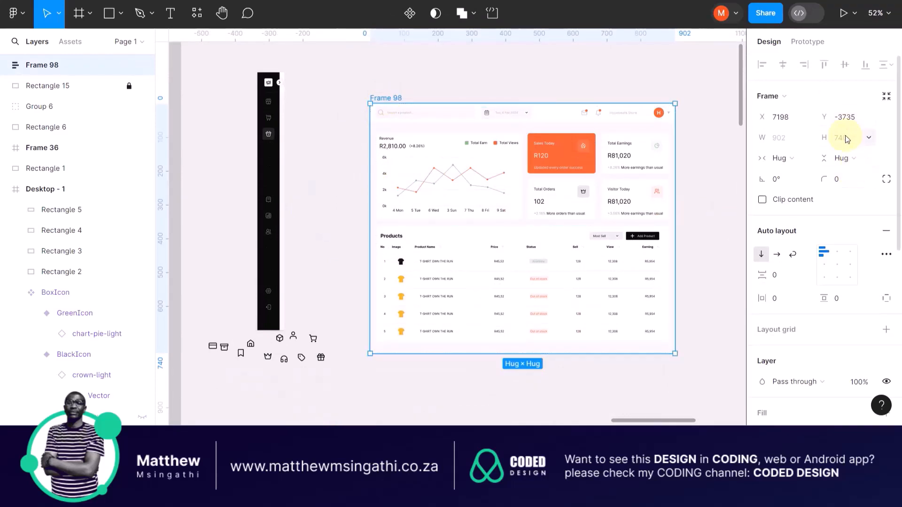
pyautogui.click(273, 96)
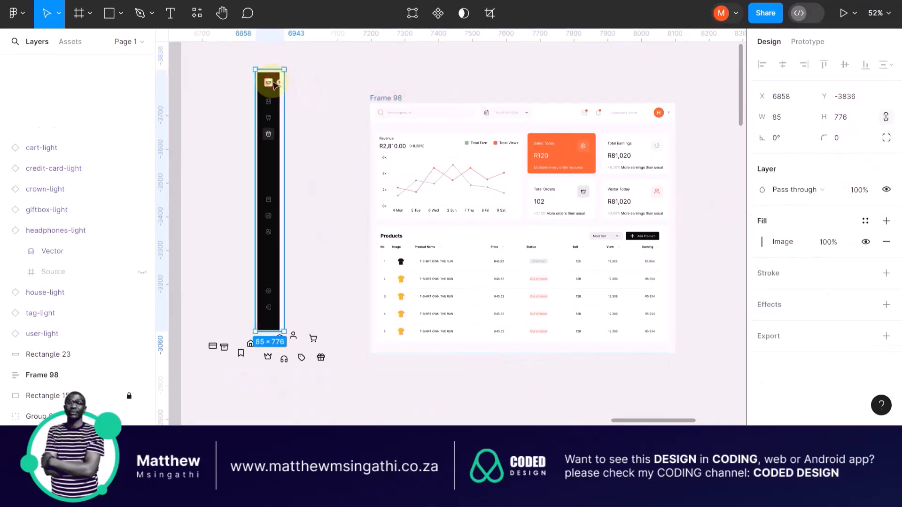
pyautogui.click(854, 119)
pyautogui.write('740')
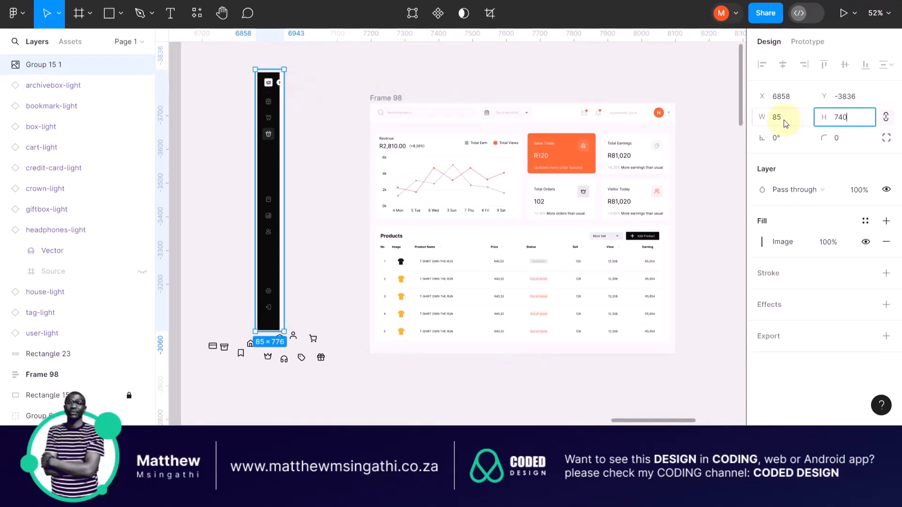
pyautogui.press('Return')
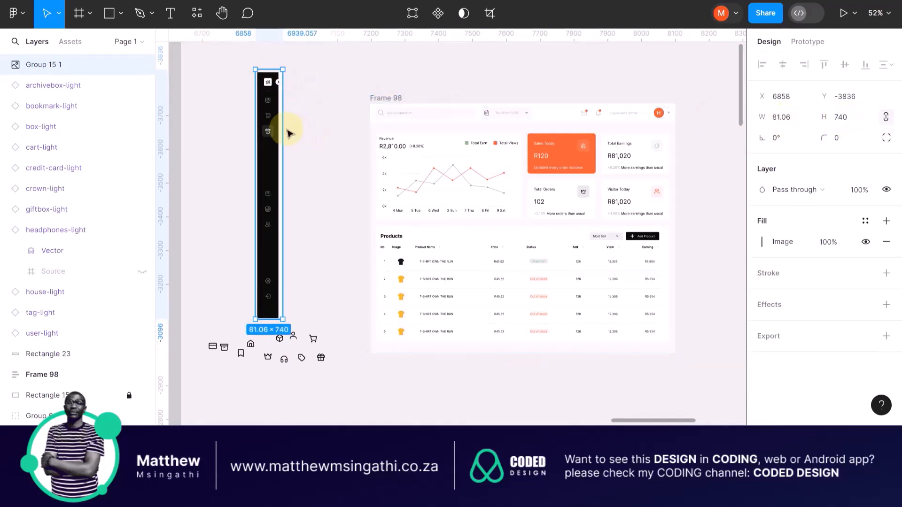
# Compare the sidebar image against the side of Frame 98 and move it clear to about X 6941, Y -3805.
pyautogui.moveTo(273, 122); pyautogui.dragTo(362, 150)
pyautogui.scroll(5, 362, 147)
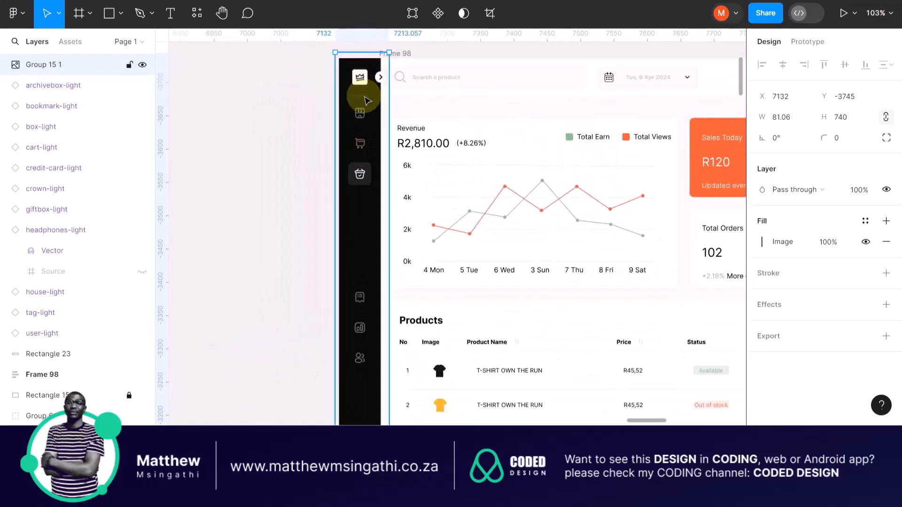
pyautogui.scroll(-4, 360, 98)
pyautogui.moveTo(361, 118); pyautogui.dragTo(268, 88)
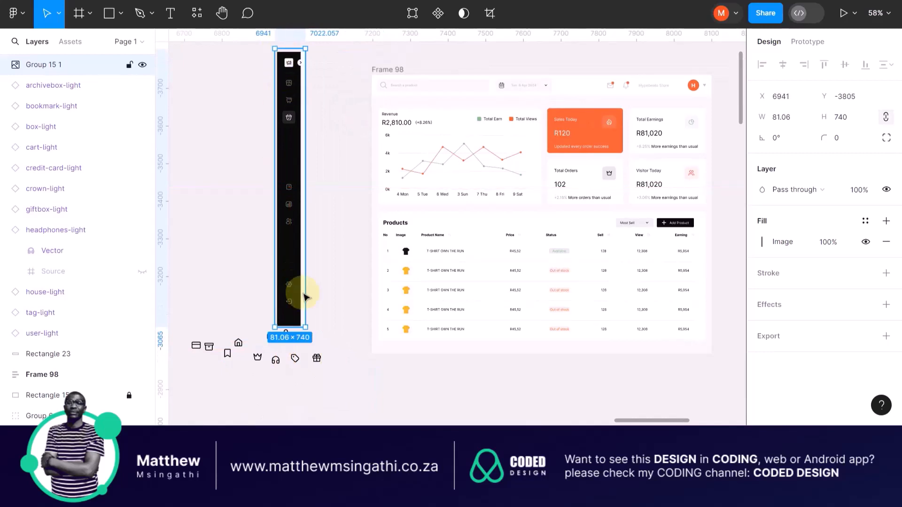
# Place the crown icon beside the crown tile of the sidebar image, at X 6901, Y -3775.
pyautogui.moveTo(257, 358); pyautogui.dragTo(258, 74)
pyautogui.scroll(5, 262, 71)
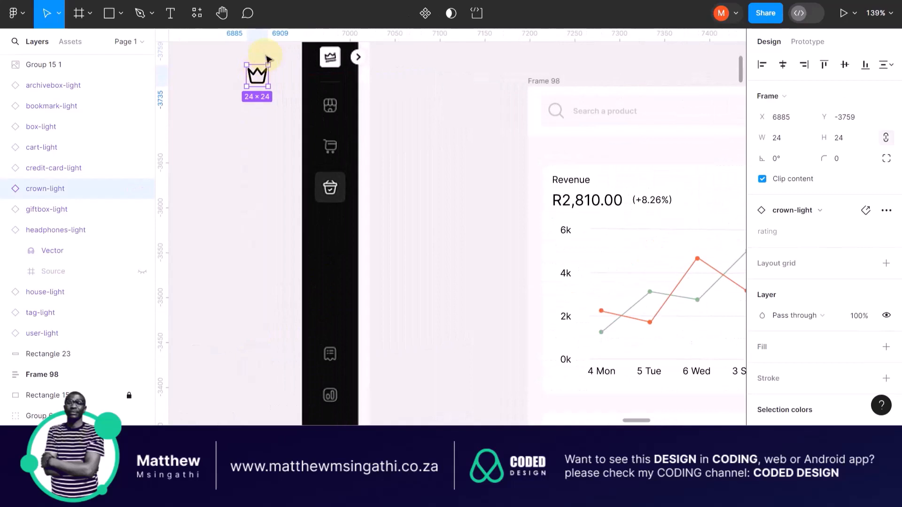
pyautogui.scroll(3, 267, 59)
pyautogui.scroll(4, 265, 141)
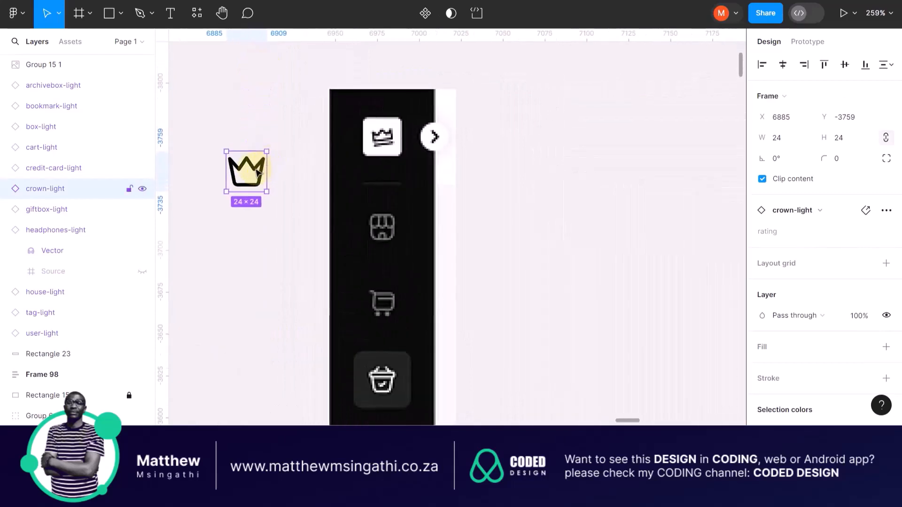
pyautogui.moveTo(256, 166); pyautogui.dragTo(285, 144)
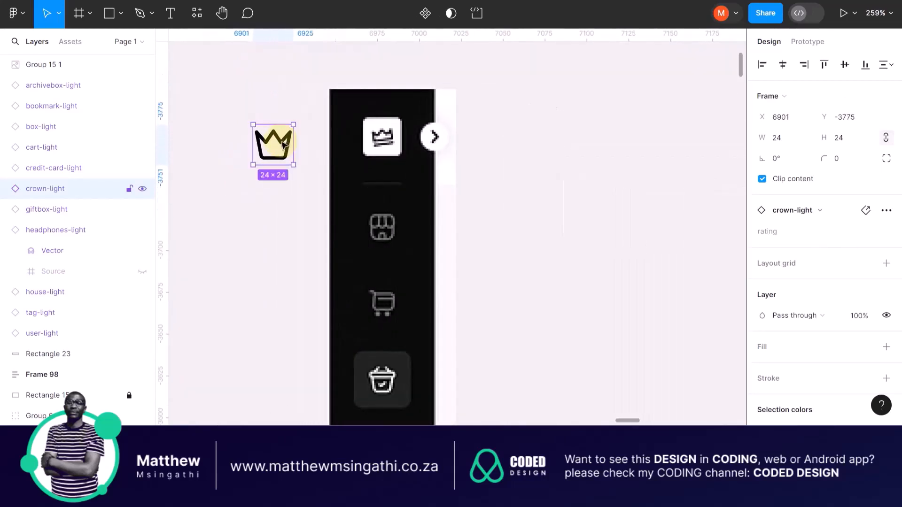
# Wrap the crown icon in an auto layout frame and detach its linked black colour style.
pyautogui.hotkey('shift', 'a')
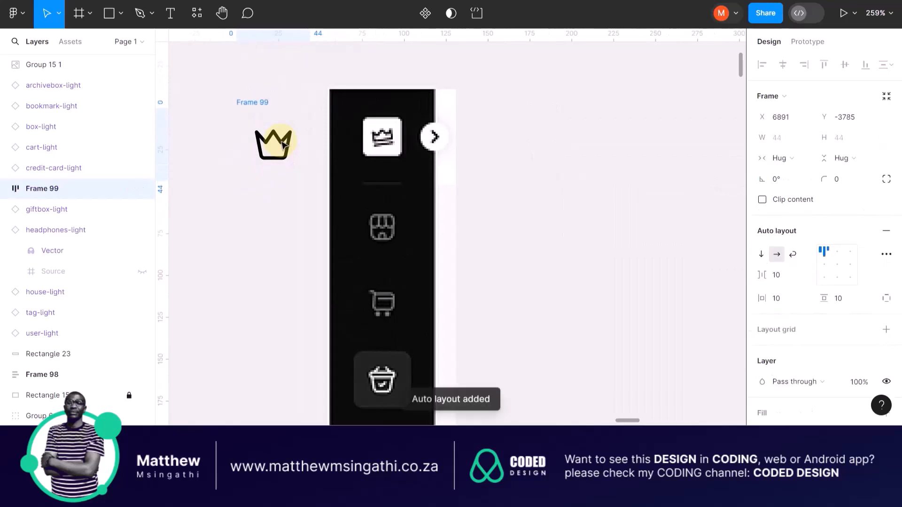
pyautogui.scroll(-4, 782, 247)
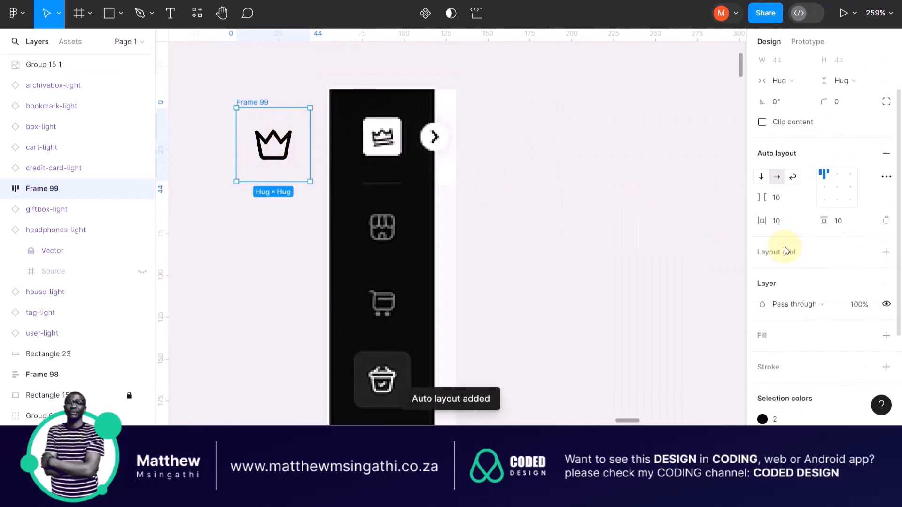
pyautogui.click(866, 315)
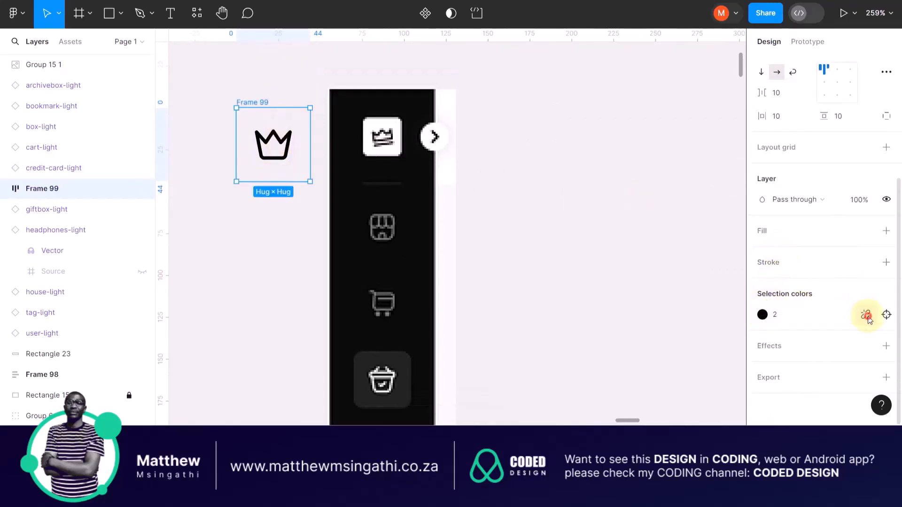
# Try recolouring the crown icon with the WHITE colour style and undo the change.
pyautogui.click(866, 315)
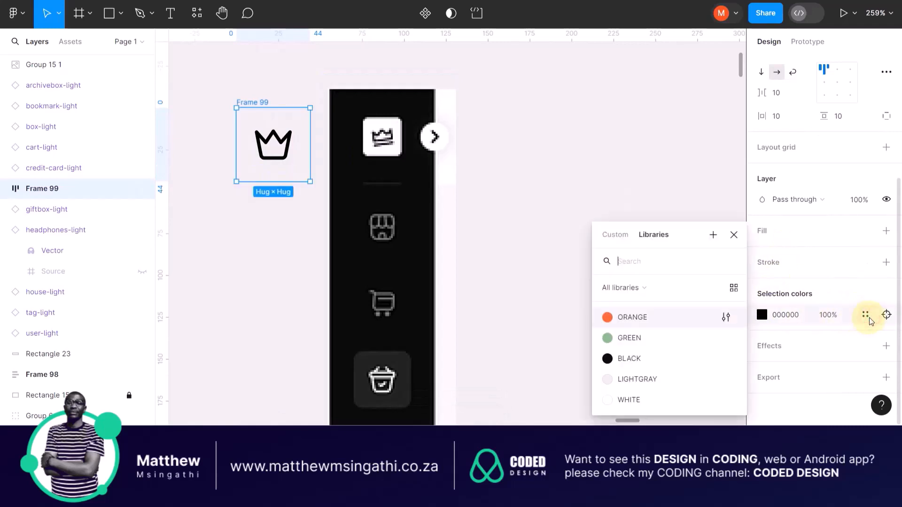
pyautogui.click(612, 399)
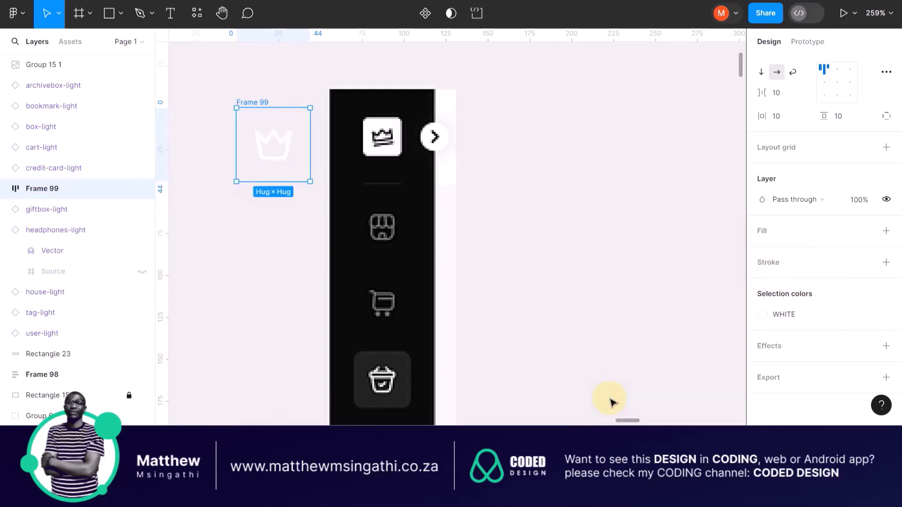
pyautogui.hotkey('ctrl', 'z')
pyautogui.click(258, 295)
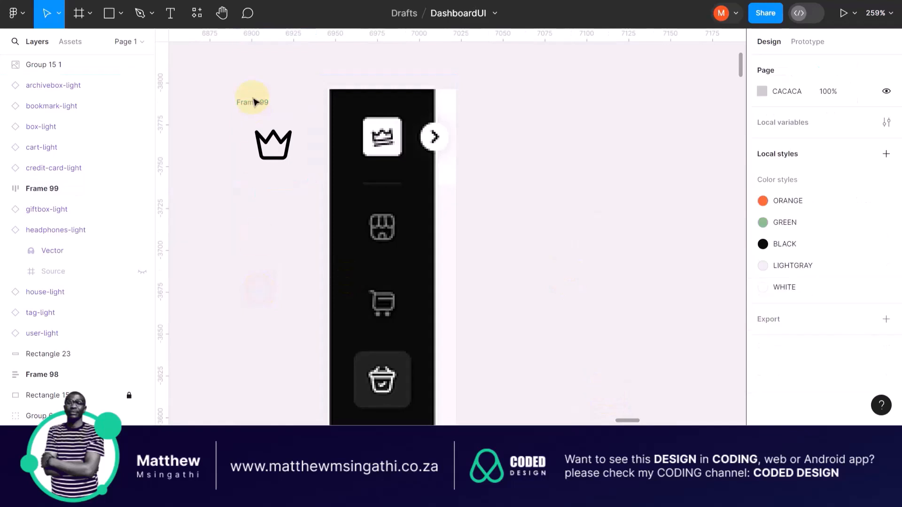
# Centre the content of the crown icon's frame and fill the frame with the WHITE colour style.
pyautogui.click(252, 102)
pyautogui.scroll(-4, 854, 236)
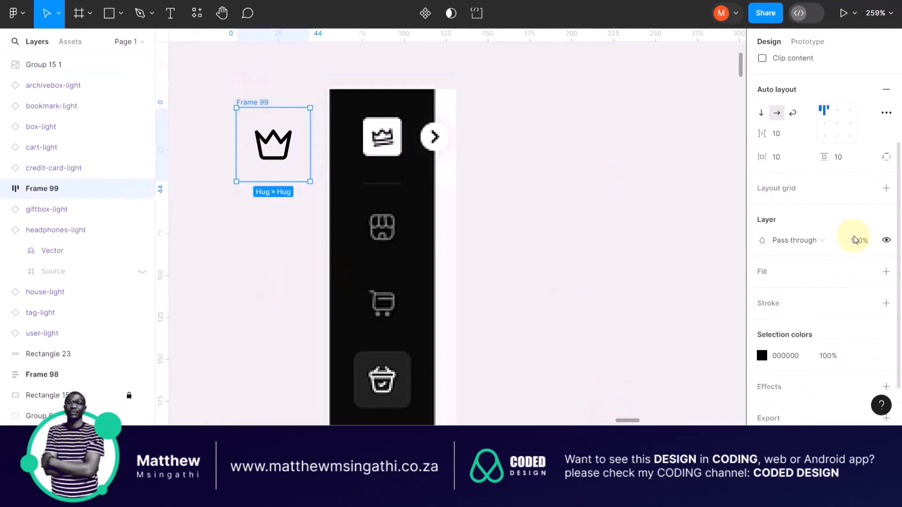
pyautogui.click(839, 88)
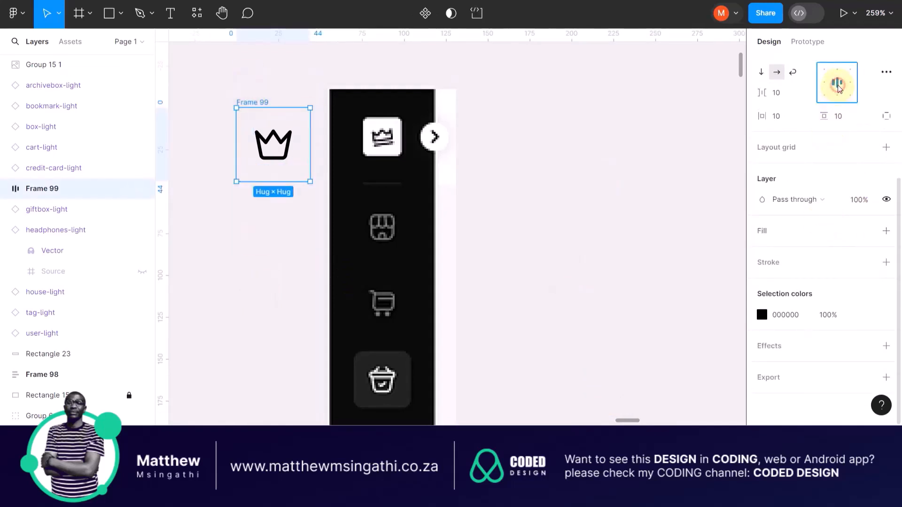
pyautogui.click(866, 231)
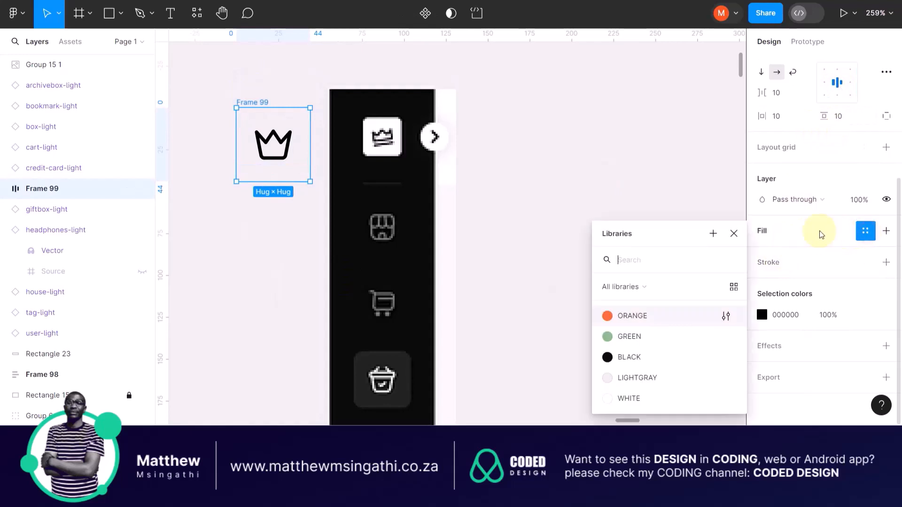
pyautogui.click(605, 398)
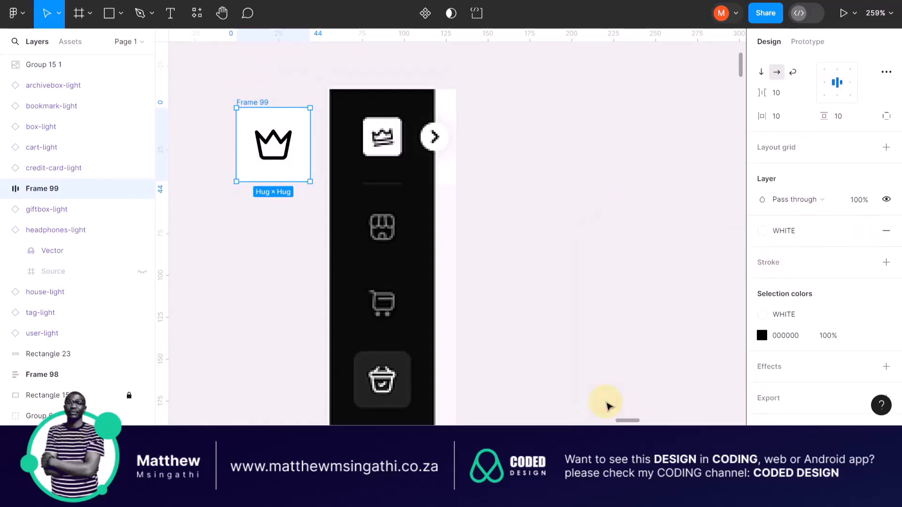
pyautogui.scroll(5, 268, 141)
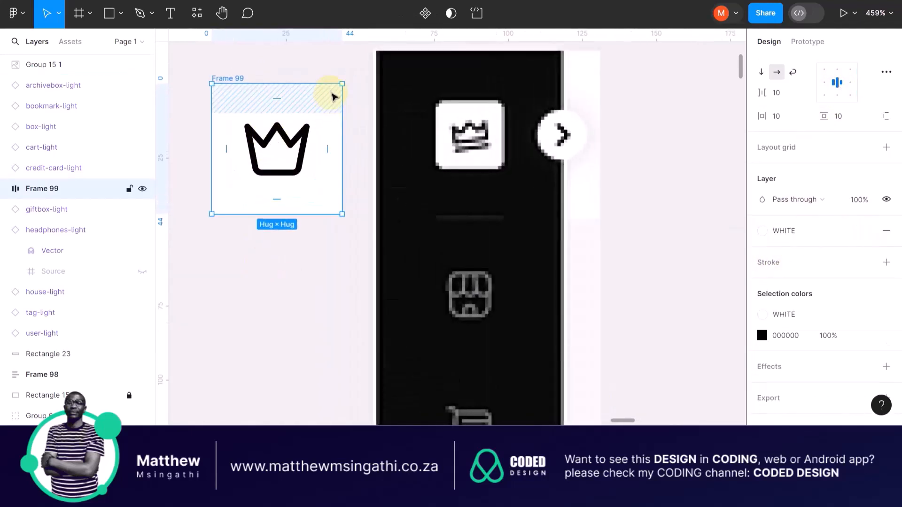
# Try to round the corners of the crown icon's frame with a radius of 8.
pyautogui.scroll(3, 316, 100)
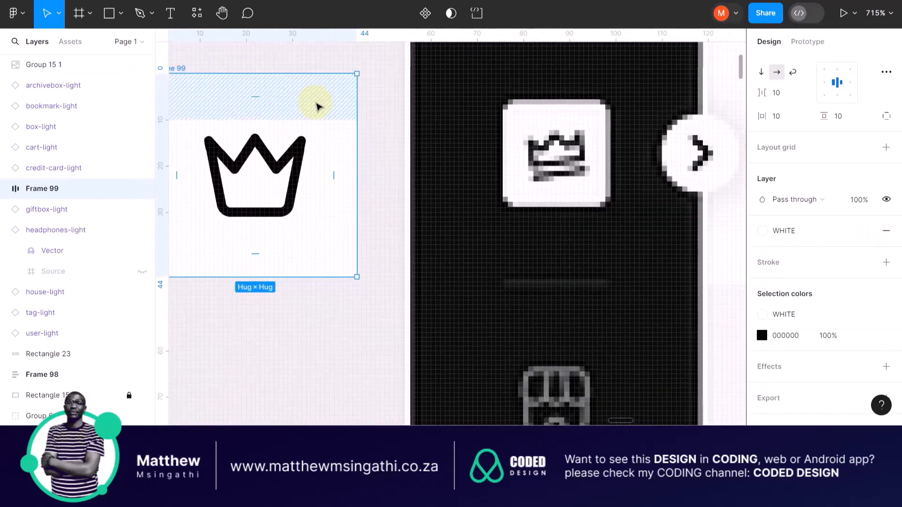
pyautogui.scroll(-5, 346, 124)
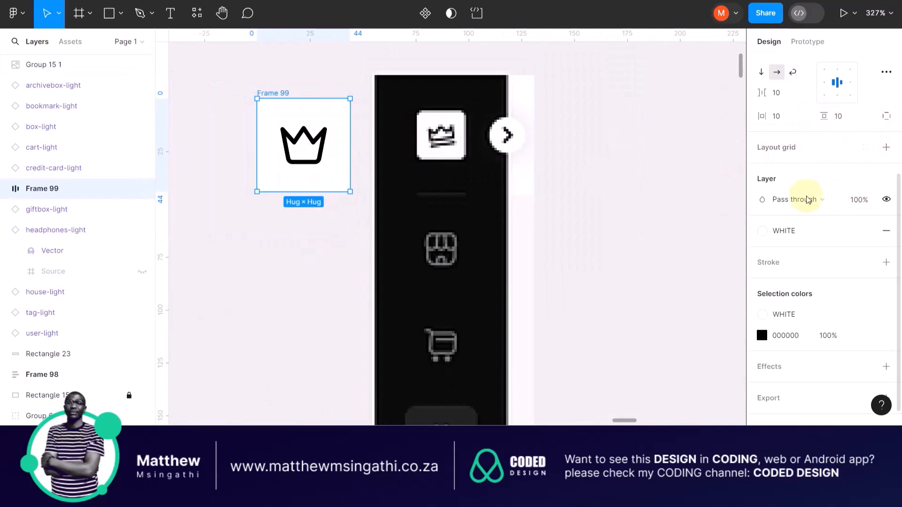
pyautogui.scroll(4, 836, 175)
pyautogui.click(841, 183)
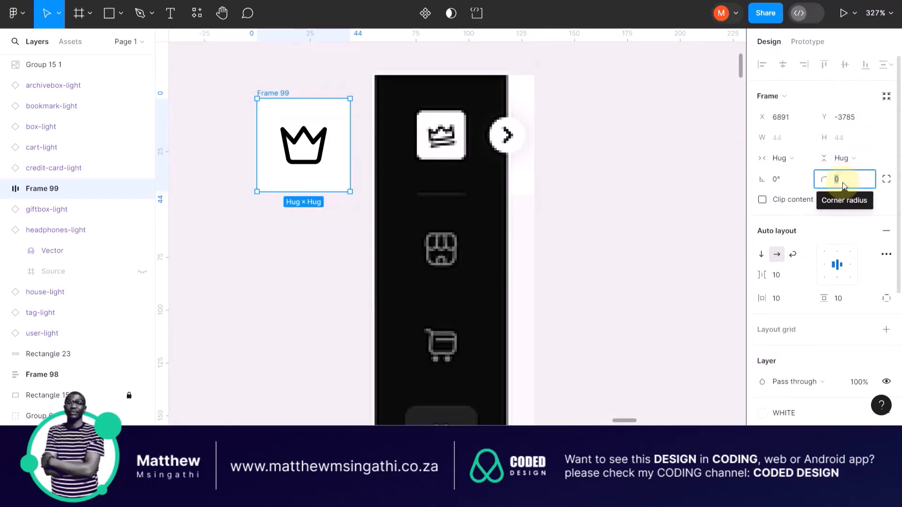
pyautogui.write('8')
pyautogui.press('Return')
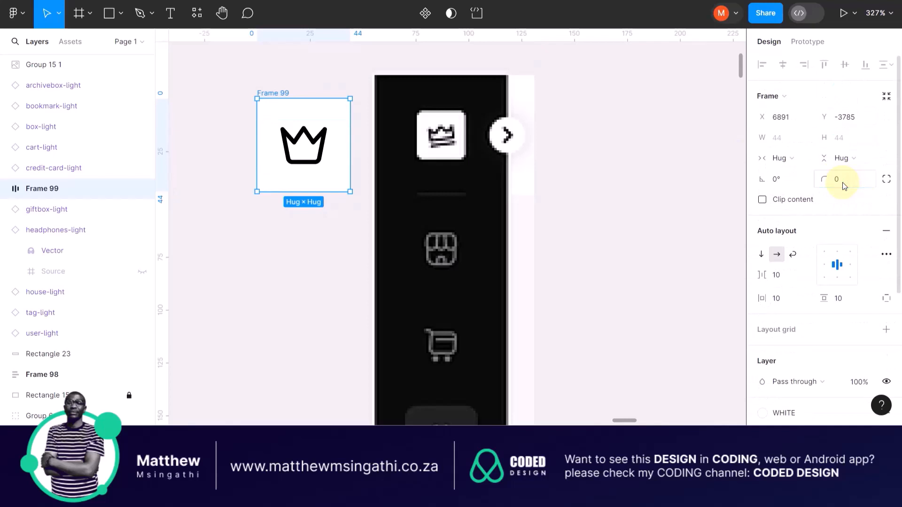
pyautogui.click(842, 183)
pyautogui.rightClick(843, 182)
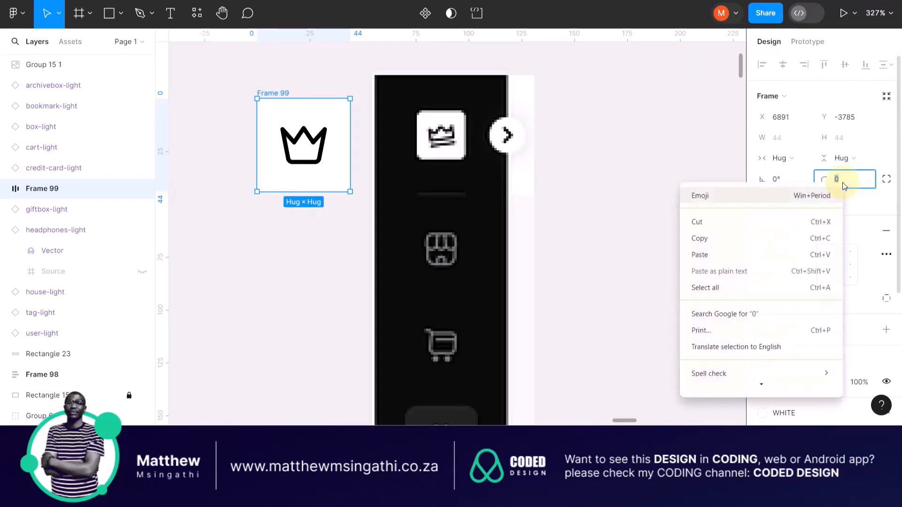
pyautogui.click(691, 172)
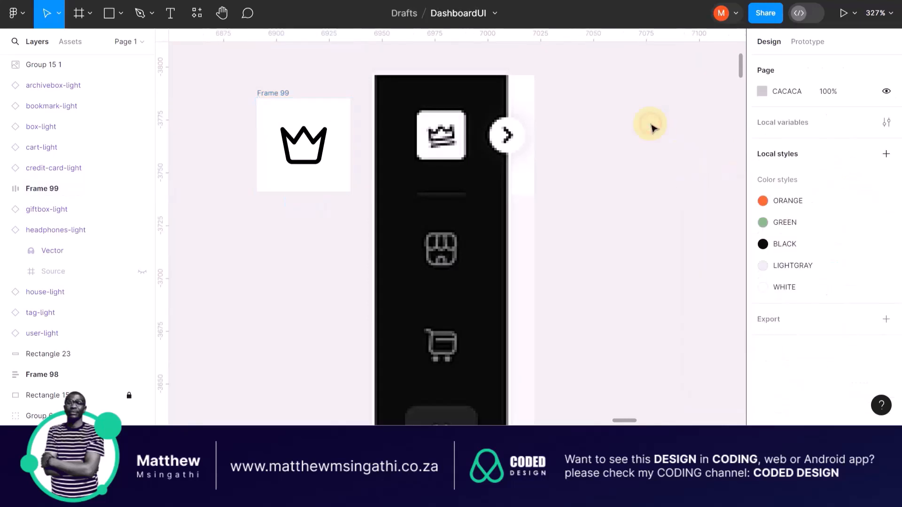
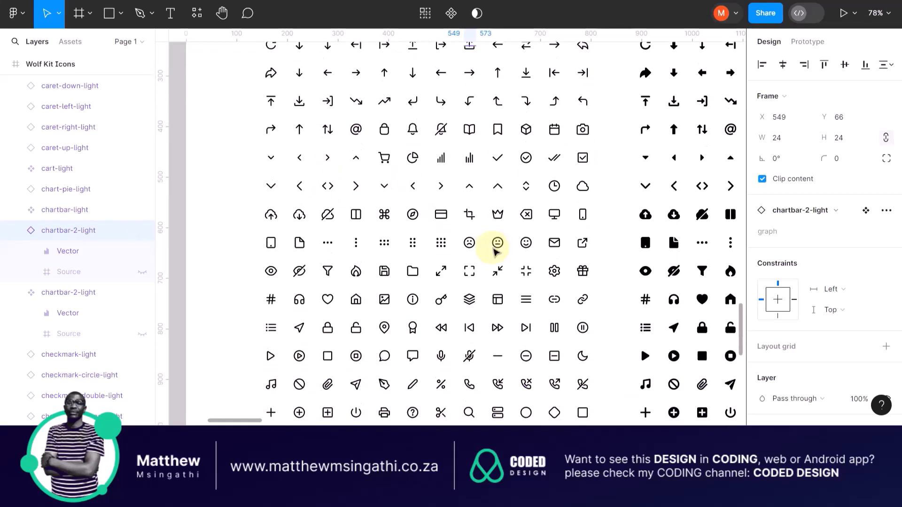
# Duplicate the outlined gear icon in the Wolf Kit sheet and place the copy above the icon grid, at X 615, Y 102.
pyautogui.click(554, 229)
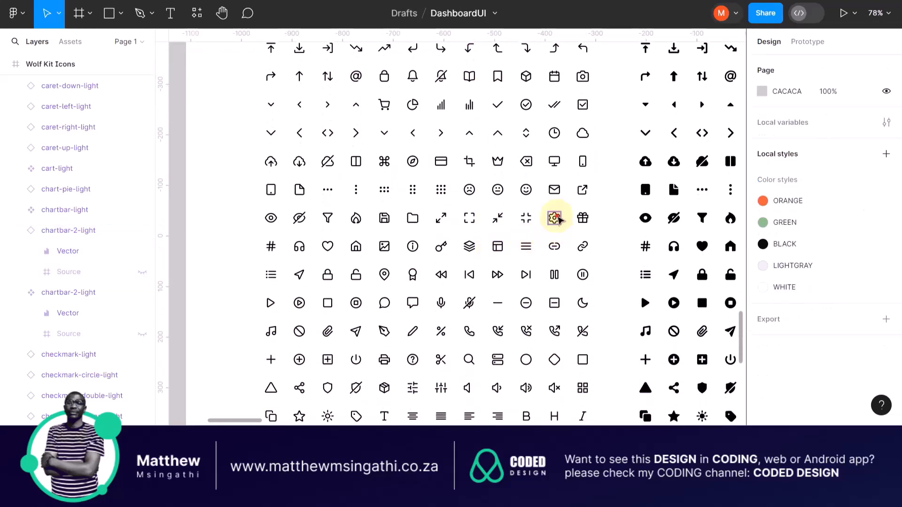
pyautogui.click(555, 219)
pyautogui.hotkey('ctrl', 'd')
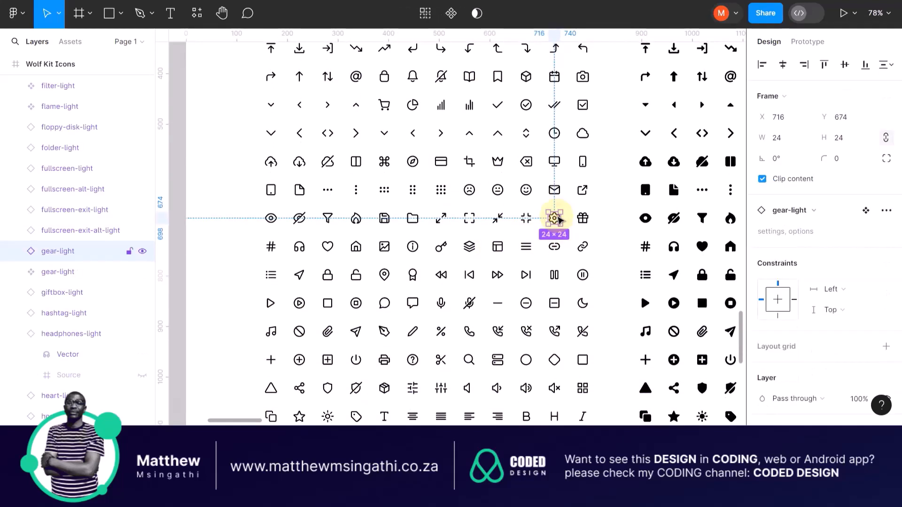
pyautogui.moveTo(558, 219); pyautogui.dragTo(508, 79)
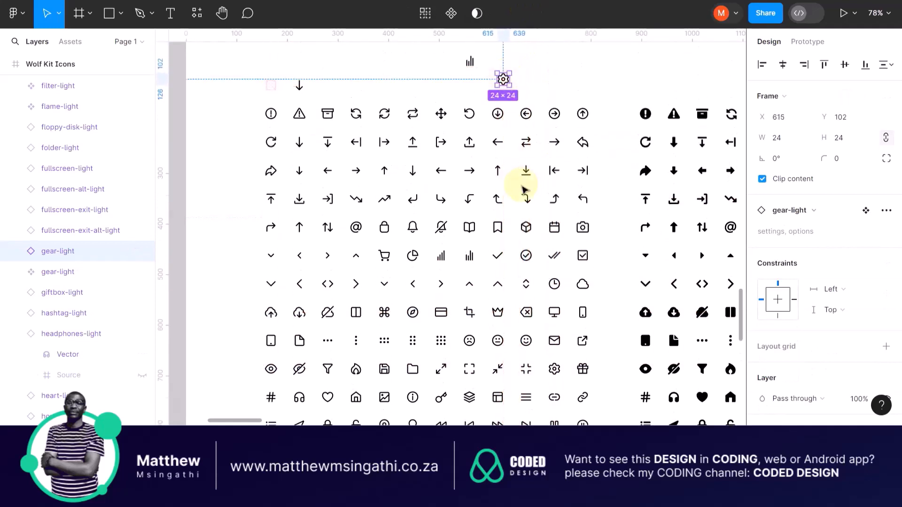
# Duplicate the outlined closed lock icon, place the copy above the grid beside the chart copy, and select the three copied icons.
pyautogui.scroll(-5, 524, 190)
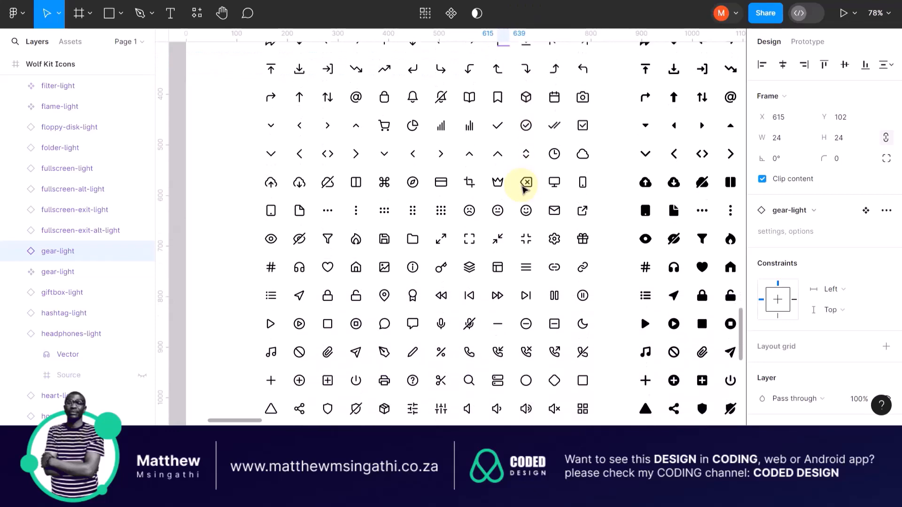
pyautogui.scroll(-5, 525, 188)
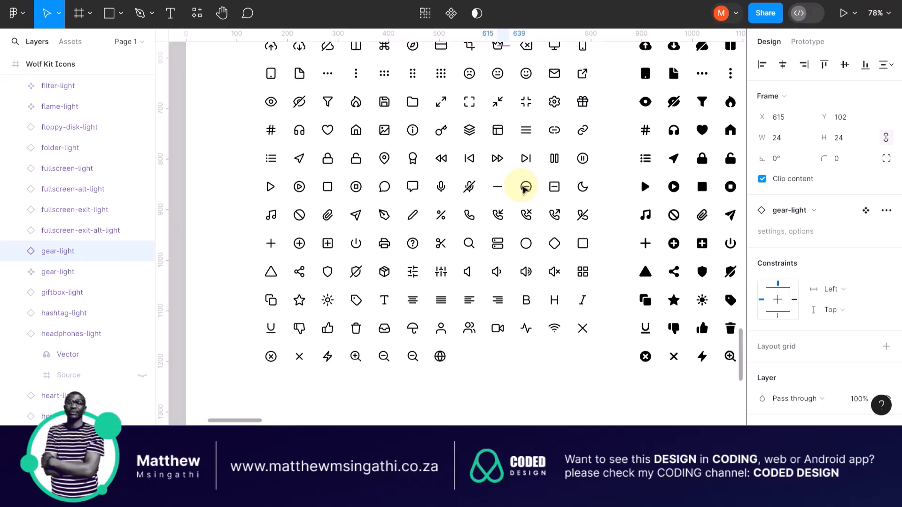
pyautogui.scroll(3, 524, 187)
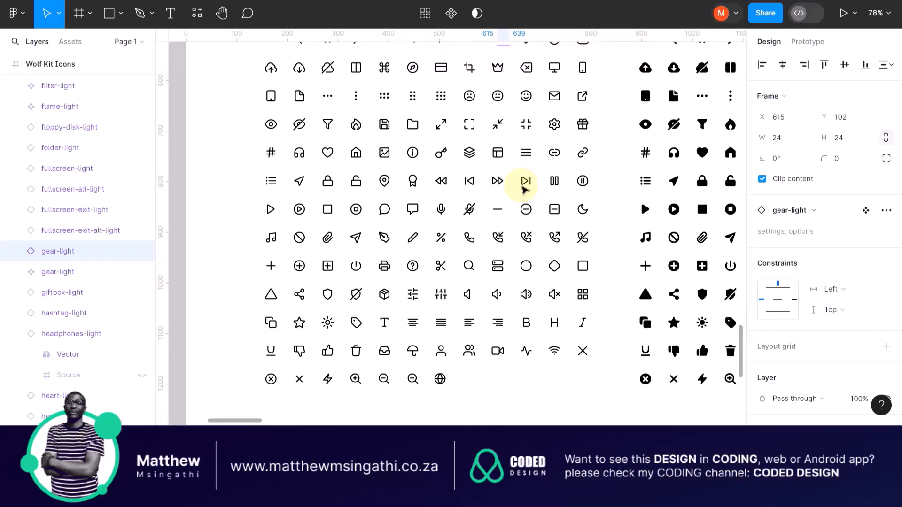
pyautogui.scroll(3, 525, 188)
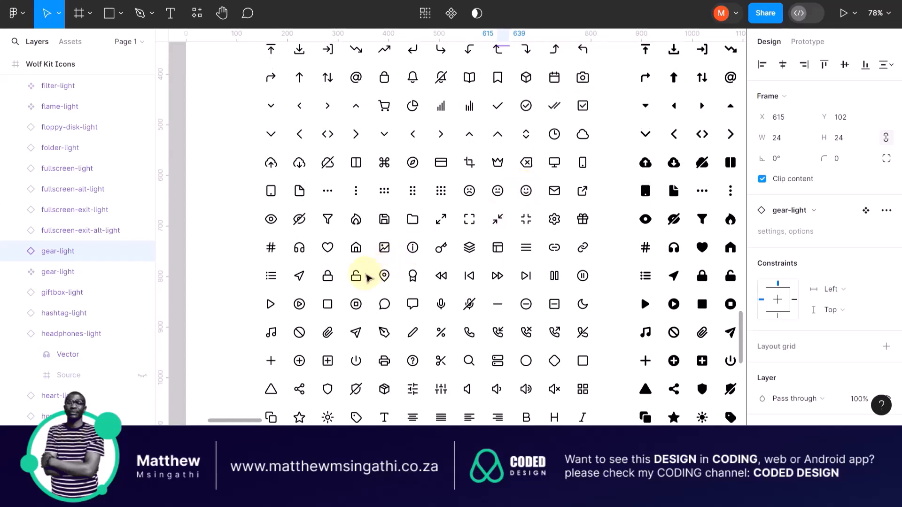
pyautogui.click(329, 277)
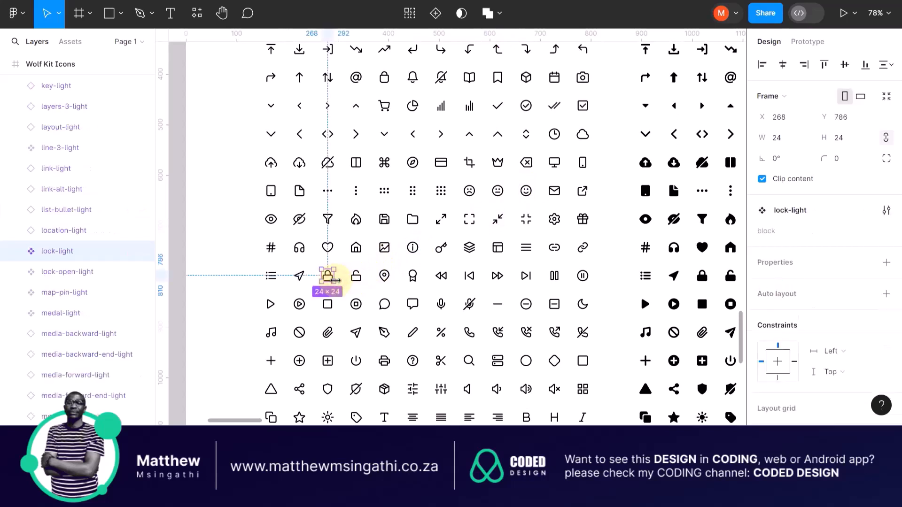
pyautogui.hotkey('ctrl', 'c')
pyautogui.hotkey('ctrl', 'v')
pyautogui.moveTo(327, 280); pyautogui.dragTo(530, 171)
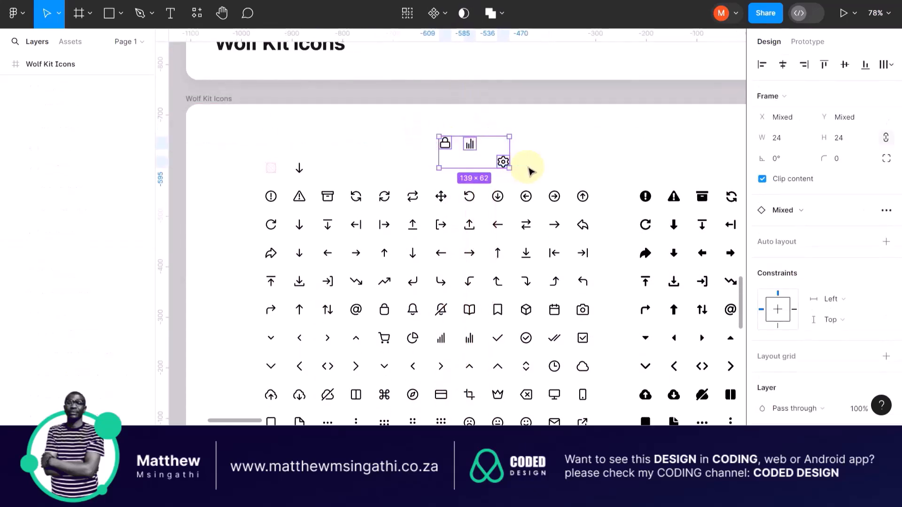
# Cut the lock, gear and chart icons and paste them beside the sidebar image's lower icons, at X 6875.
pyautogui.press('Delete')
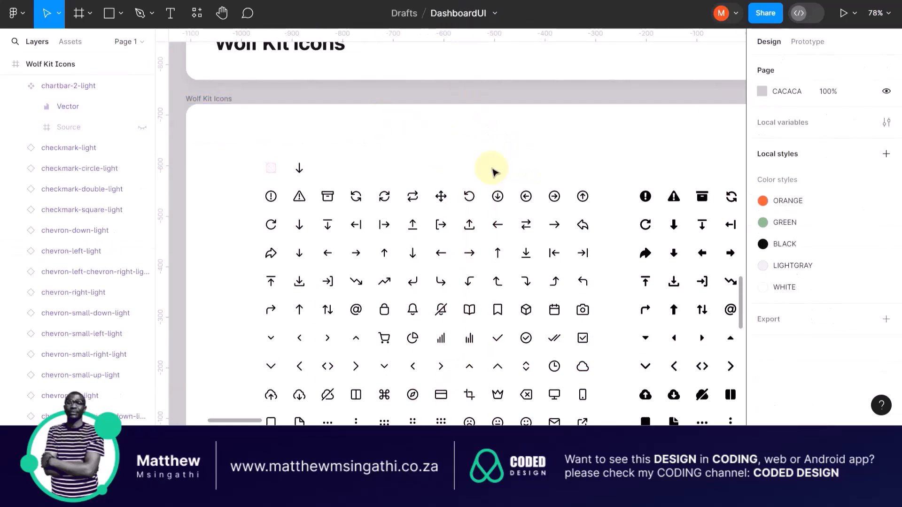
pyautogui.scroll(-5, 519, 183)
pyautogui.hscroll(3, 520, 183)
pyautogui.scroll(-1, 519, 186)
pyautogui.scroll(-3, 520, 185)
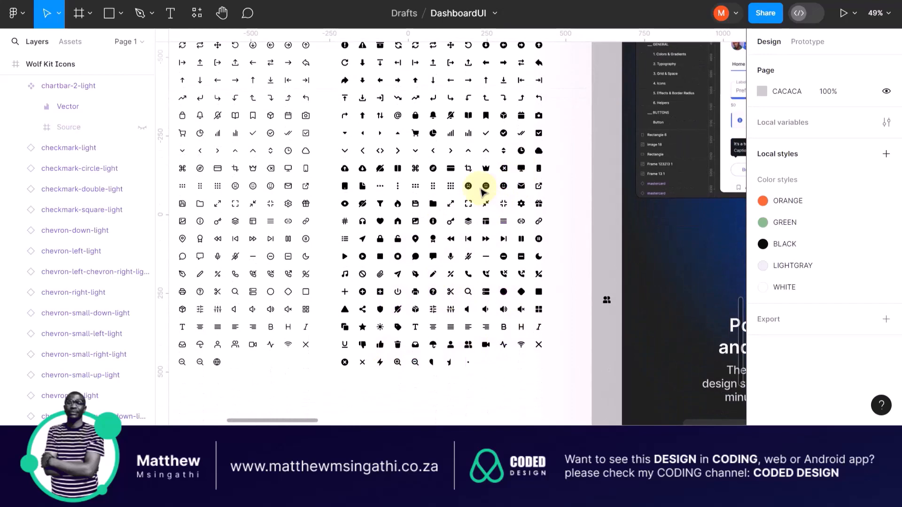
pyautogui.scroll(3, 484, 191)
pyautogui.hscroll(8, 472, 197)
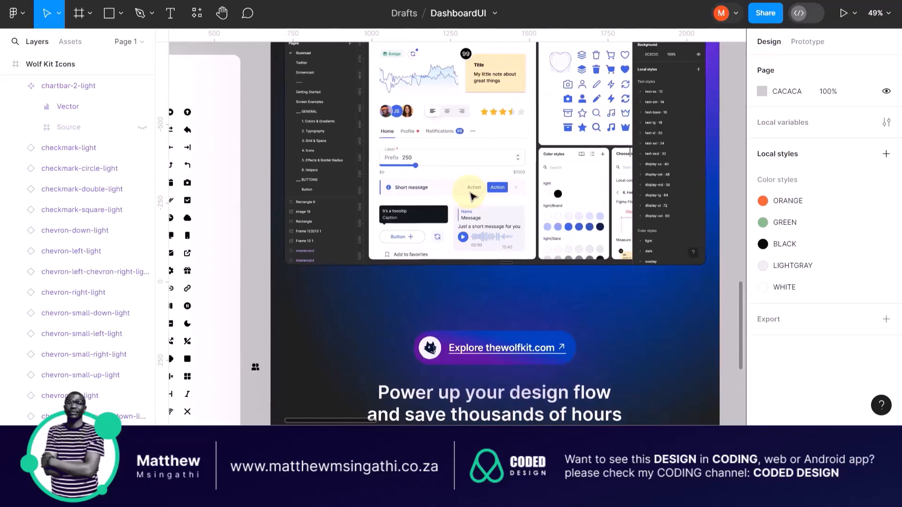
pyautogui.scroll(-5, 473, 196)
pyautogui.hscroll(7, 473, 197)
pyautogui.scroll(-4, 473, 196)
pyautogui.scroll(3, 473, 197)
pyautogui.hscroll(7, 472, 197)
pyautogui.scroll(5, 389, 125)
pyautogui.scroll(3, 314, 126)
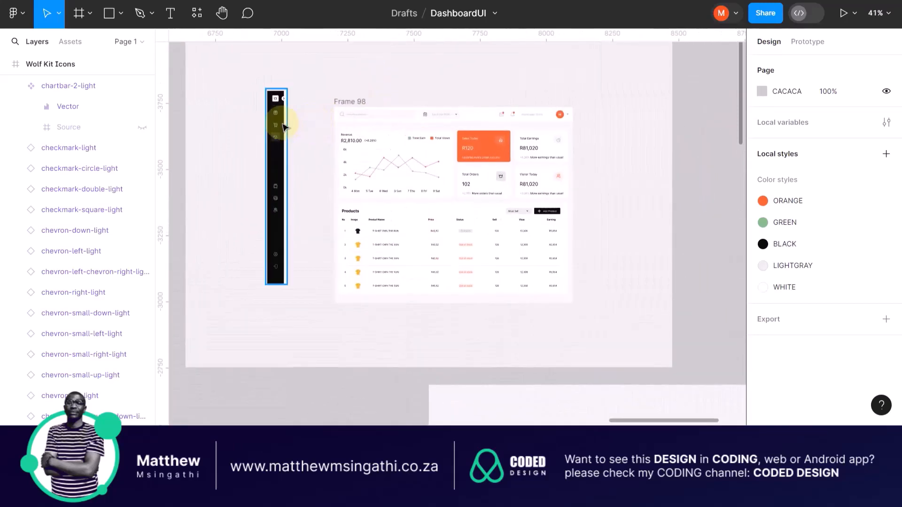
pyautogui.scroll(2, 282, 125)
pyautogui.click(216, 151)
pyautogui.hotkey('ctrl', 'v')
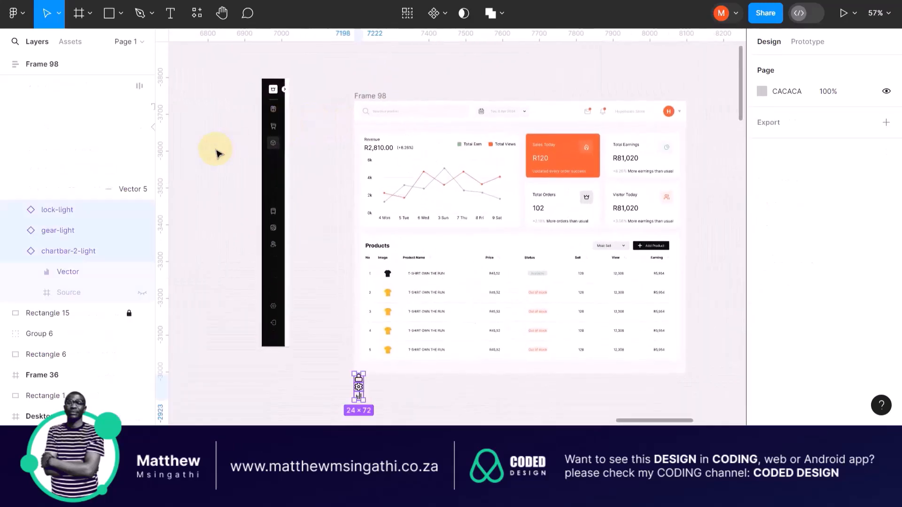
pyautogui.moveTo(360, 383); pyautogui.dragTo(239, 319)
pyautogui.moveTo(237, 255); pyautogui.dragTo(238, 220)
# Detach the three icons' black colour style and recolour them 7A7D7C, sampled from a grey icon in the sidebar image.
pyautogui.scroll(8, 239, 221)
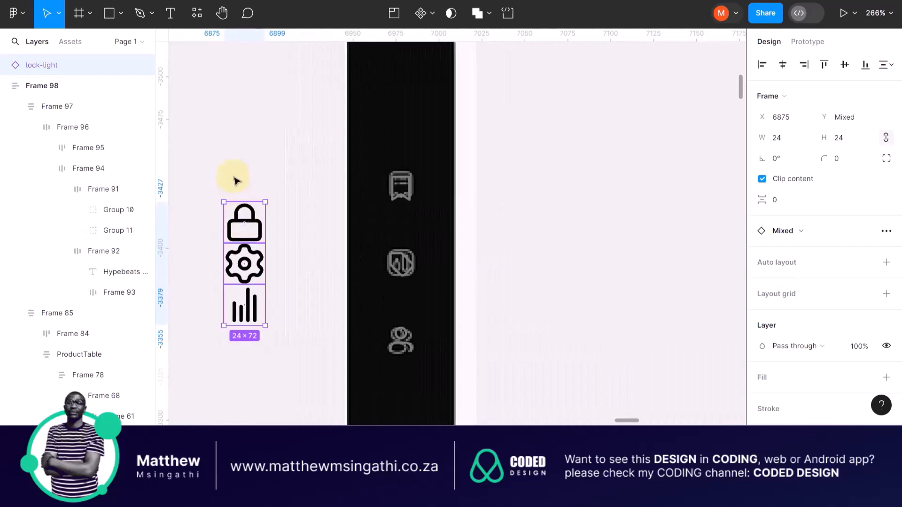
pyautogui.scroll(-3, 765, 292)
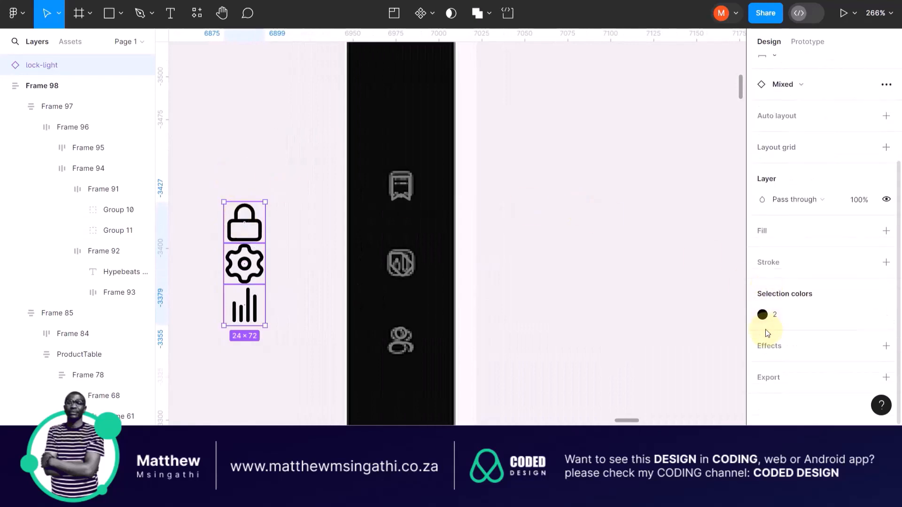
pyautogui.click(762, 315)
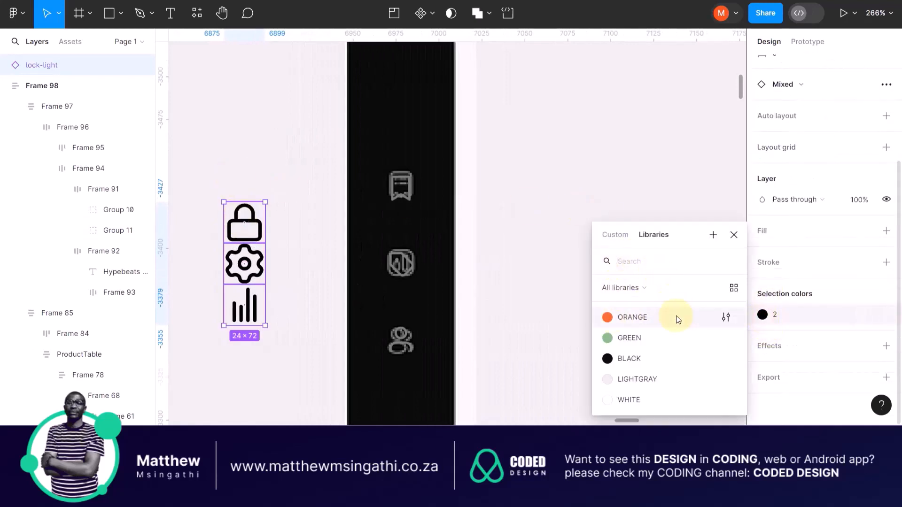
pyautogui.click(866, 315)
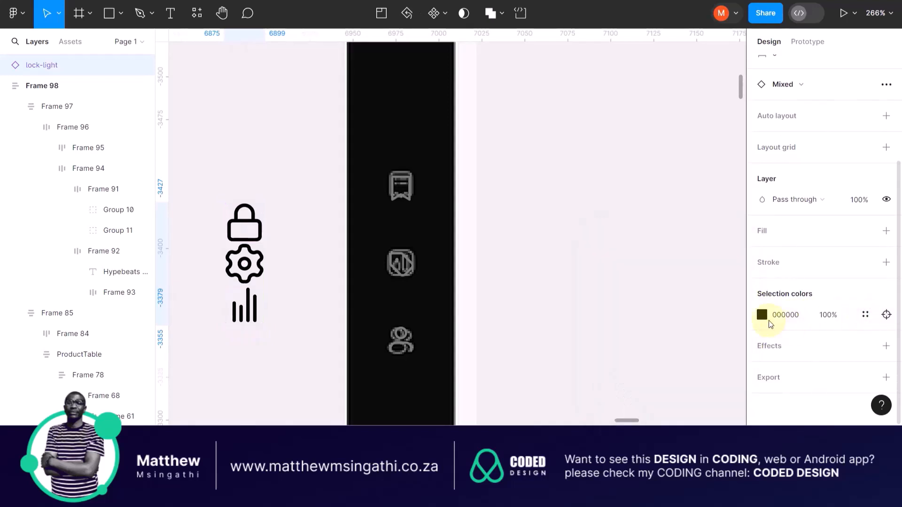
pyautogui.click(762, 315)
pyautogui.click(610, 271)
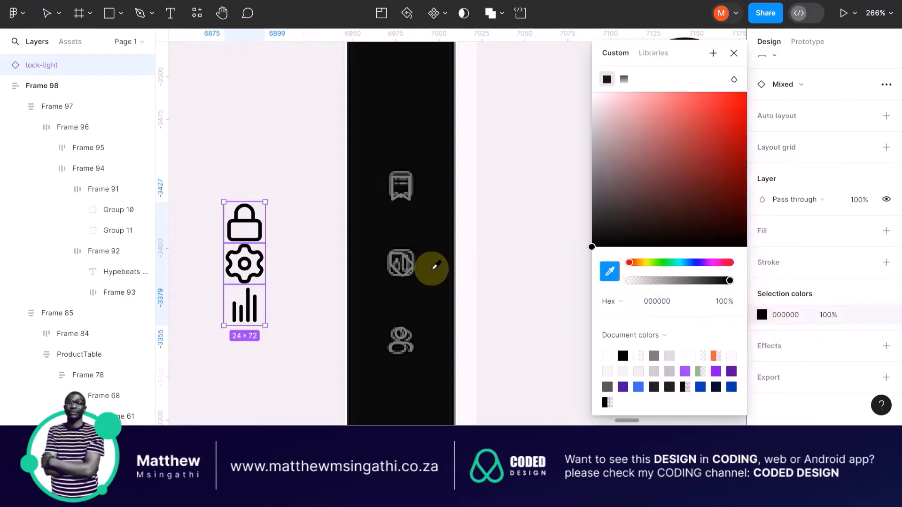
pyautogui.scroll(5, 425, 264)
pyautogui.click(370, 244)
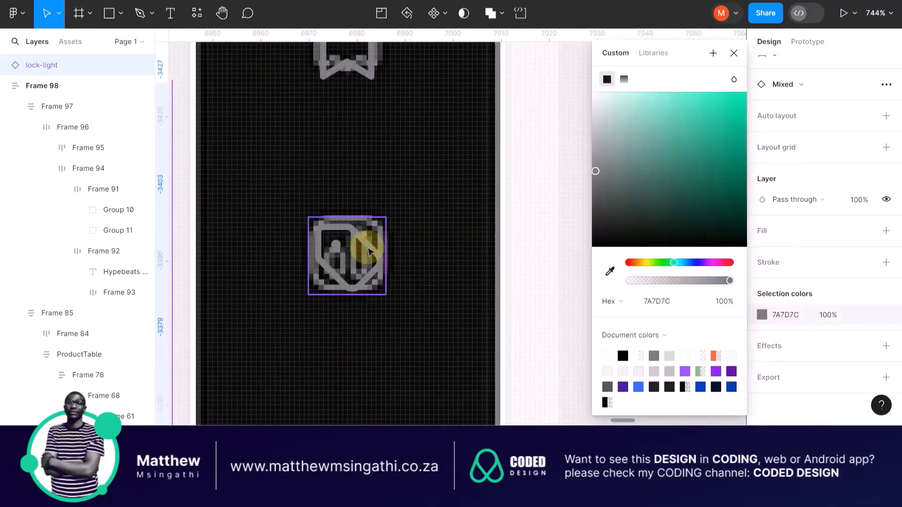
pyautogui.scroll(-5, 364, 246)
pyautogui.click(235, 197)
# Resize the lock icon proportionally to 16 × 16.
pyautogui.click(241, 207)
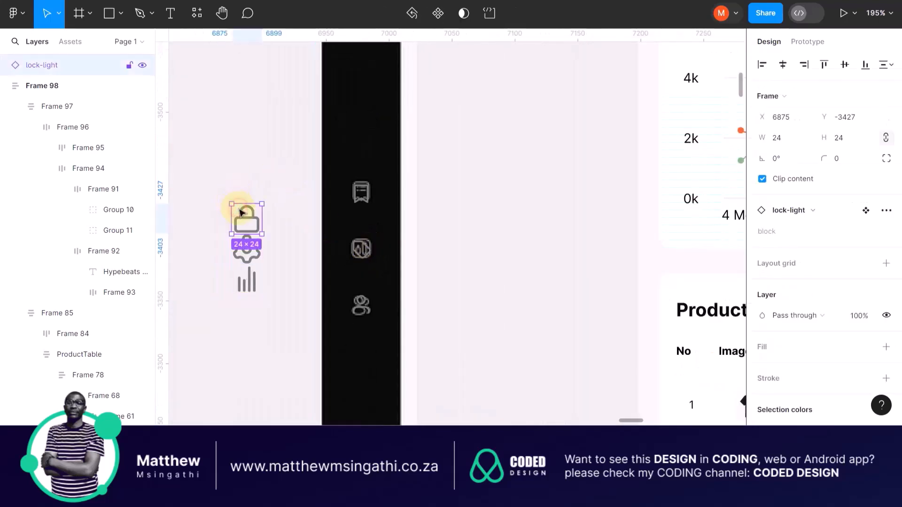
pyautogui.click(794, 141)
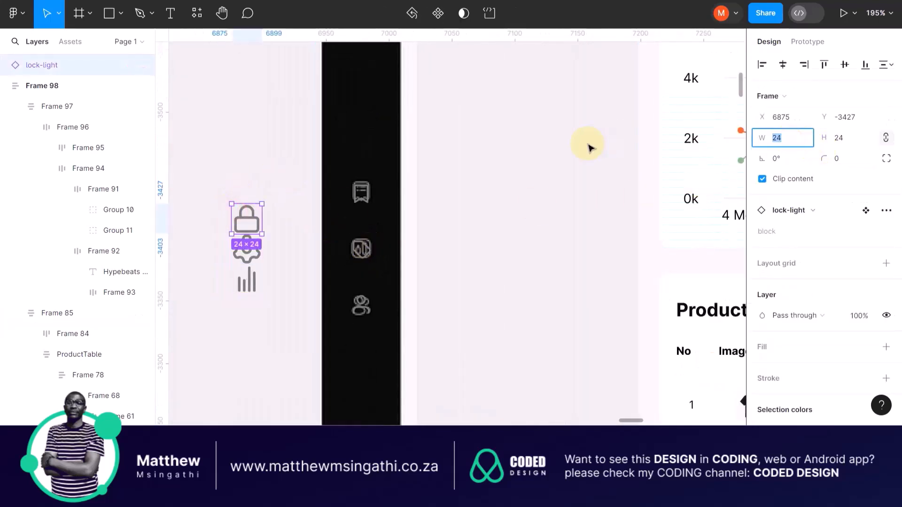
pyautogui.press('Return')
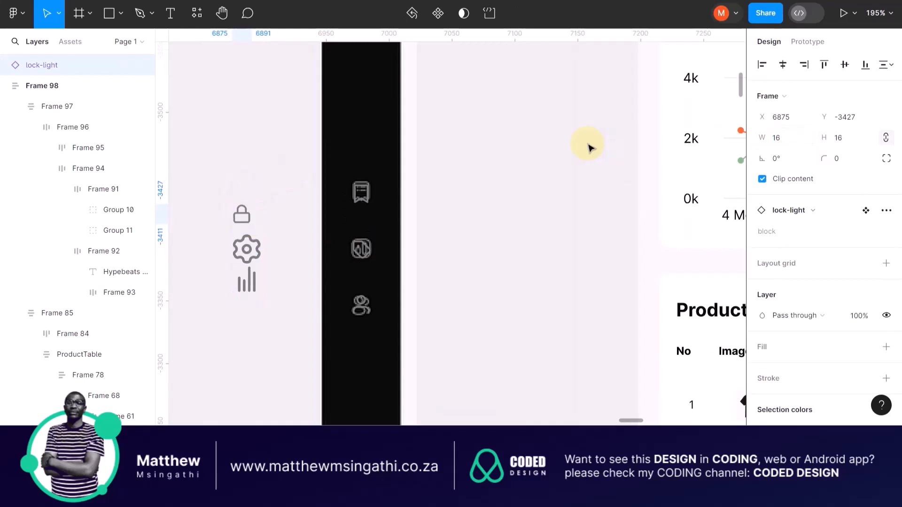
# Set the gear icon's X position to 16.
pyautogui.click(254, 254)
pyautogui.click(796, 117)
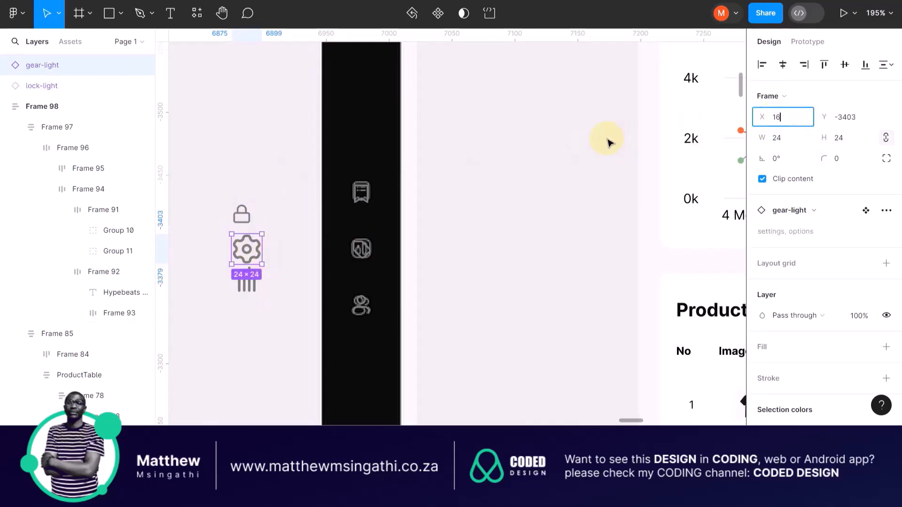
pyautogui.write('16')
pyautogui.press('Return')
# Resize the chart icon proportionally to 16 × 16 and deselect it.
pyautogui.click(248, 281)
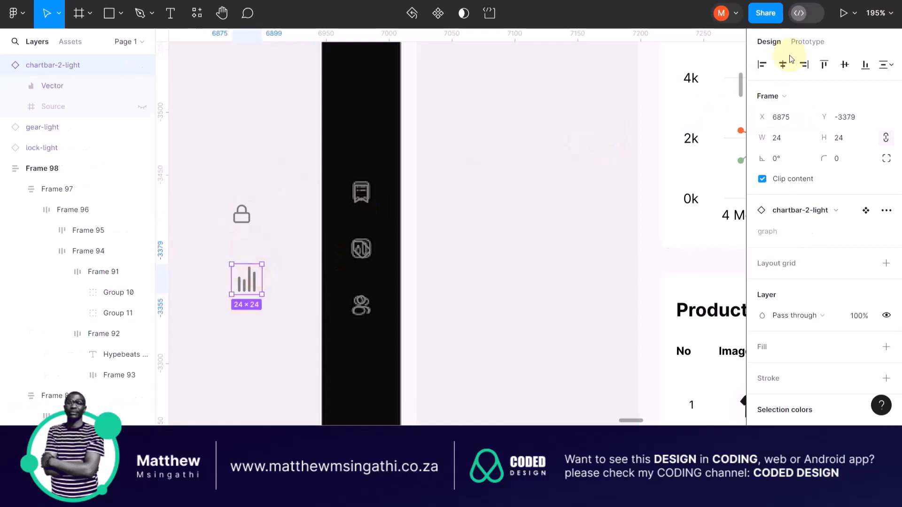
pyautogui.click(796, 144)
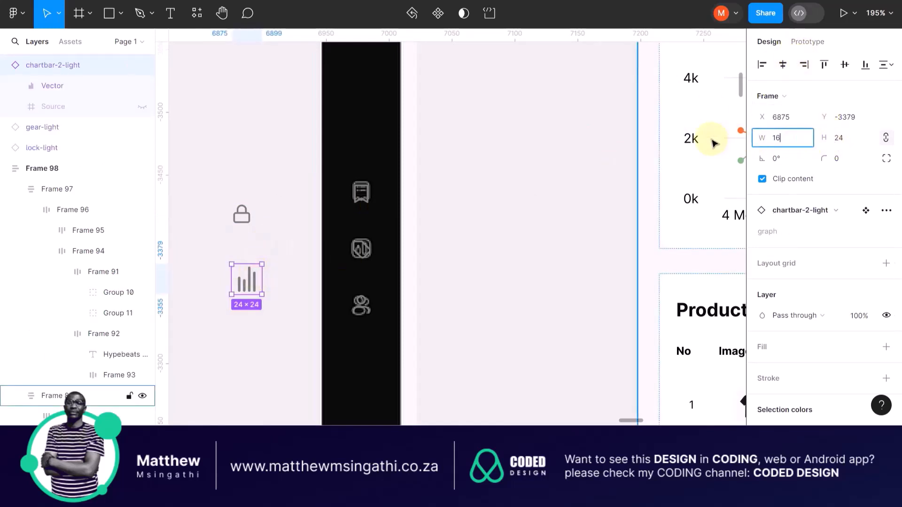
pyautogui.press('Return')
pyautogui.scroll(-5, 471, 184)
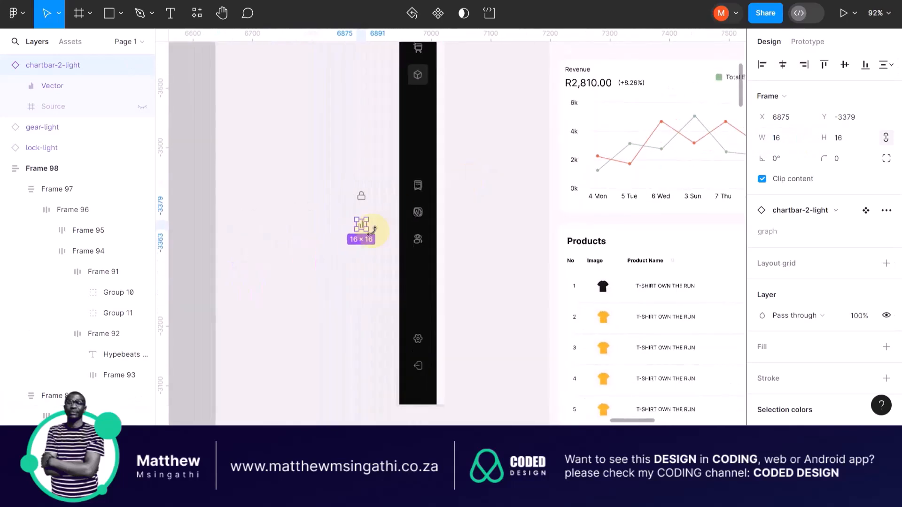
pyautogui.click(349, 268)
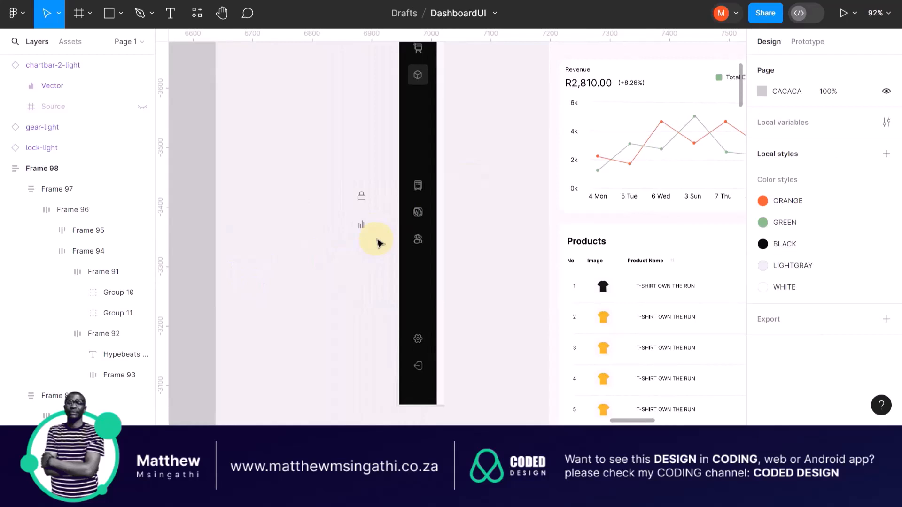
# Undo the last edits to the chart icon and the gear icon.
pyautogui.hotkey('ctrl', 'z')
pyautogui.hotkey('ctrl', 'z')
pyautogui.hotkey('ctrl', 'z')
pyautogui.hotkey('ctrl', 'z')
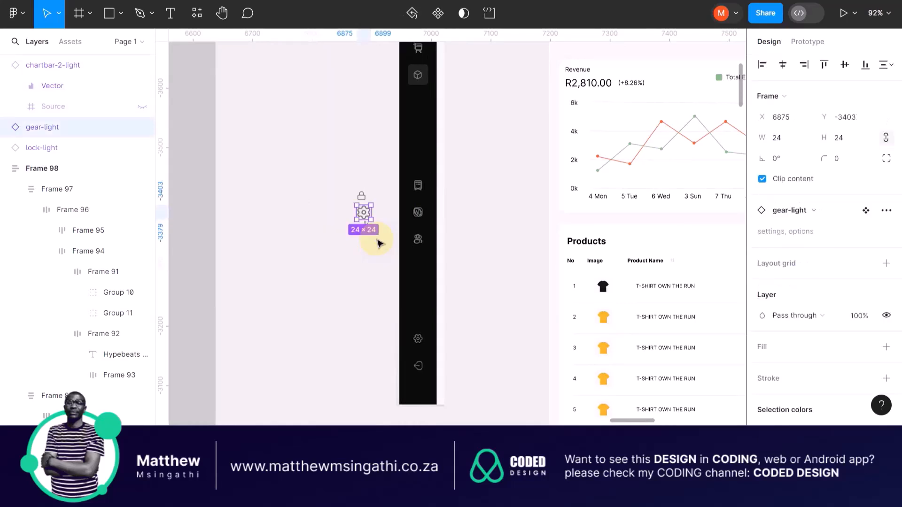
pyautogui.hotkey('ctrl', 'z')
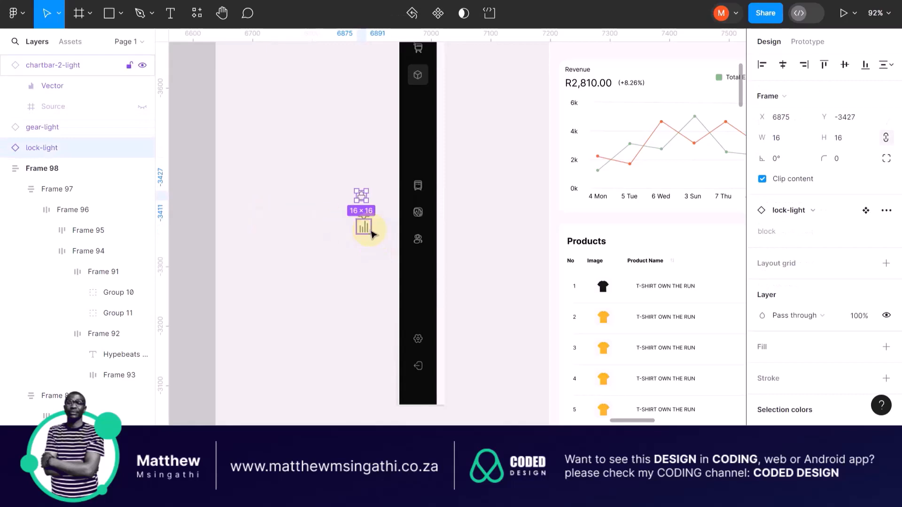
# Resize the gear icon proportionally to 16 × 16.
pyautogui.scroll(5, 372, 234)
pyautogui.click(312, 204)
pyautogui.click(369, 187)
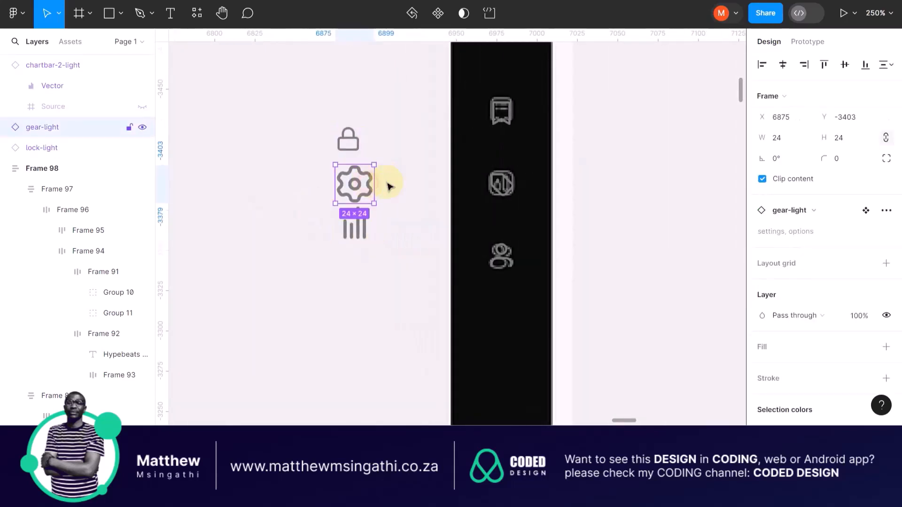
pyautogui.doubleClick(781, 140)
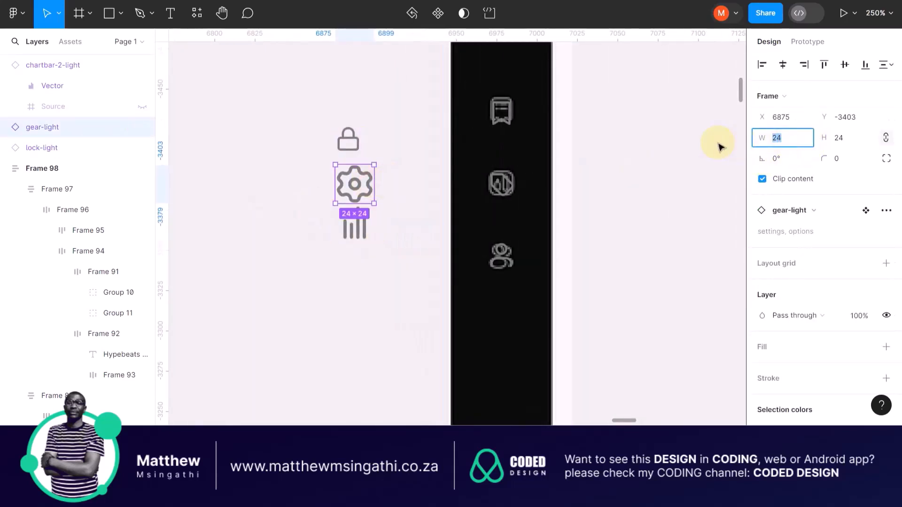
pyautogui.write('16')
pyautogui.press('Return')
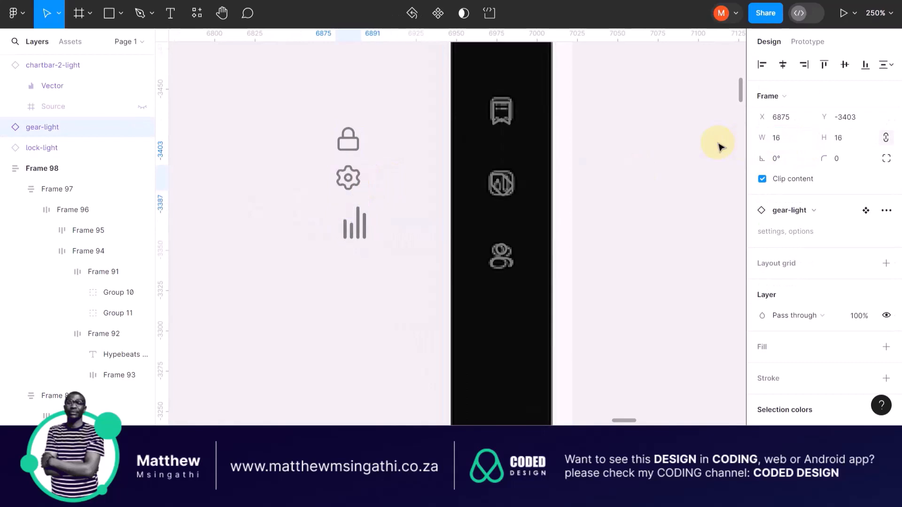
# Resize the chart icon proportionally, setting its width to 16.
pyautogui.click(360, 226)
pyautogui.click(792, 141)
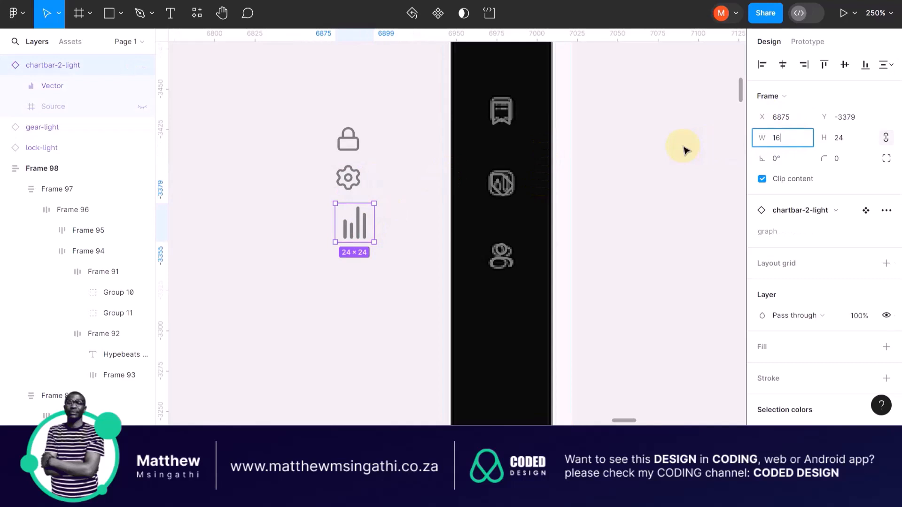
pyautogui.press('Return')
# Move the lock, gear and chart icons together down beside the sidebar's lower icons, to X 6901, and deselect them.
pyautogui.scroll(-5, 401, 164)
pyautogui.moveTo(350, 143); pyautogui.dragTo(398, 301)
pyautogui.scroll(2, 437, 287)
pyautogui.scroll(5, 442, 291)
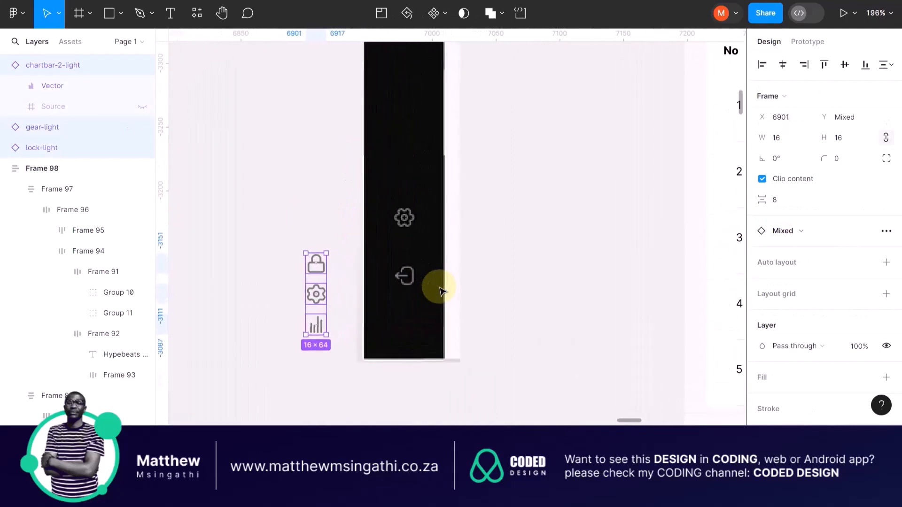
pyautogui.click(301, 213)
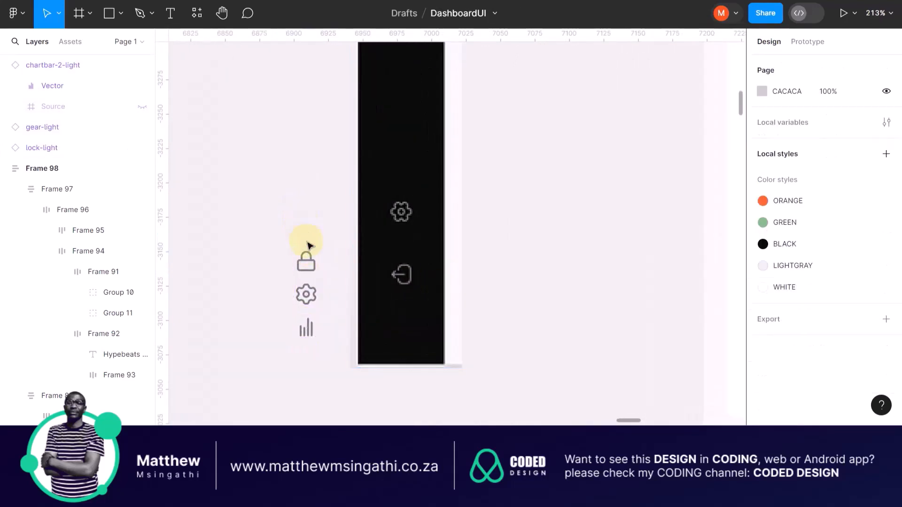
# Place the lock icon over the sidebar's exit icon and the gear icon over the reference gear icon.
pyautogui.moveTo(308, 259)
pyautogui.mouseDown()
pyautogui.moveTo(403, 275)
pyautogui.moveTo(308, 275)
pyautogui.mouseUp()
pyautogui.moveTo(266, 214); pyautogui.dragTo(335, 384)
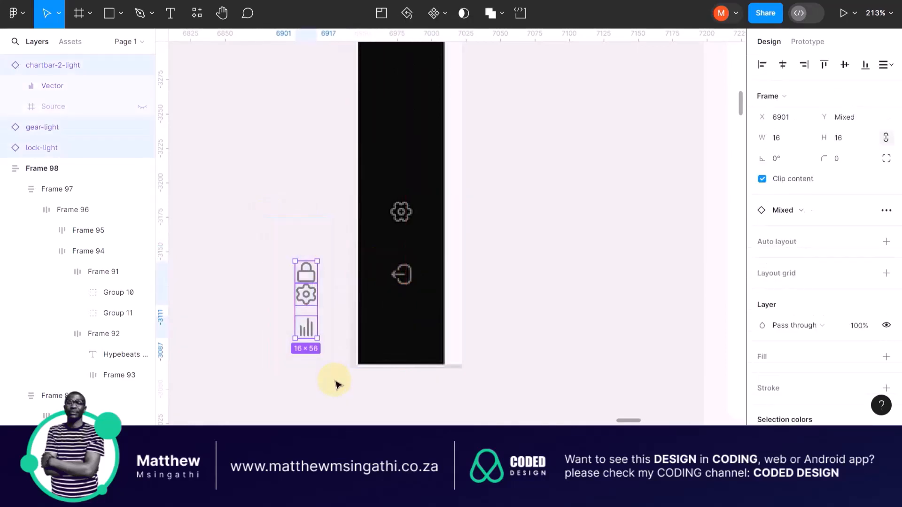
pyautogui.click(310, 234)
pyautogui.moveTo(306, 269); pyautogui.dragTo(408, 280)
pyautogui.moveTo(310, 295); pyautogui.dragTo(405, 219)
pyautogui.scroll(3, 399, 263)
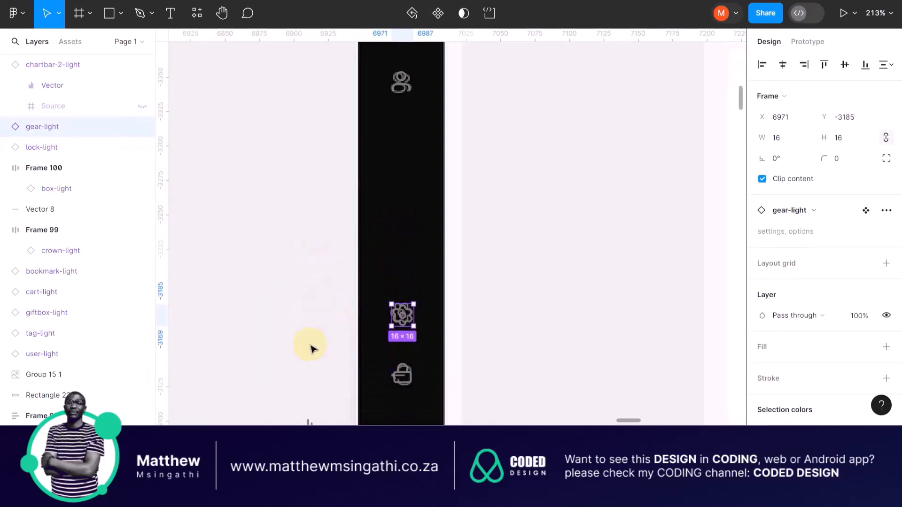
# Replace the tag icon with the chart icon over the sidebar's reference chart icon, deleting the tag icon.
pyautogui.scroll(-1, 311, 348)
pyautogui.moveTo(306, 389); pyautogui.dragTo(397, 108)
pyautogui.scroll(5, 397, 105)
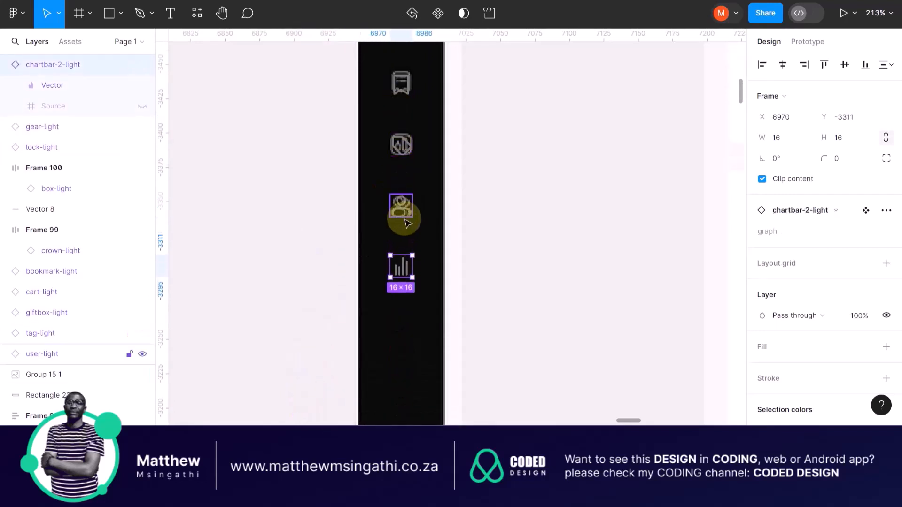
pyautogui.moveTo(404, 145); pyautogui.dragTo(294, 169)
pyautogui.moveTo(394, 264); pyautogui.dragTo(402, 149)
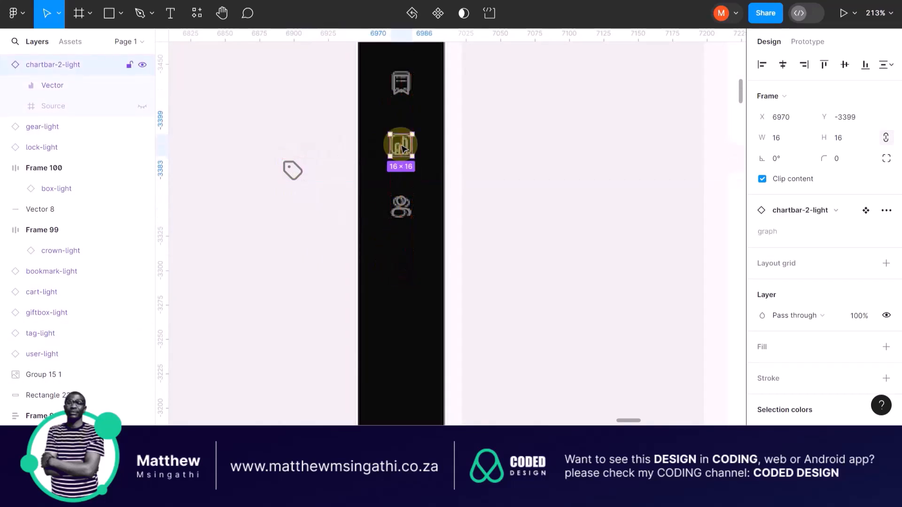
pyautogui.click(301, 171)
pyautogui.press('Delete')
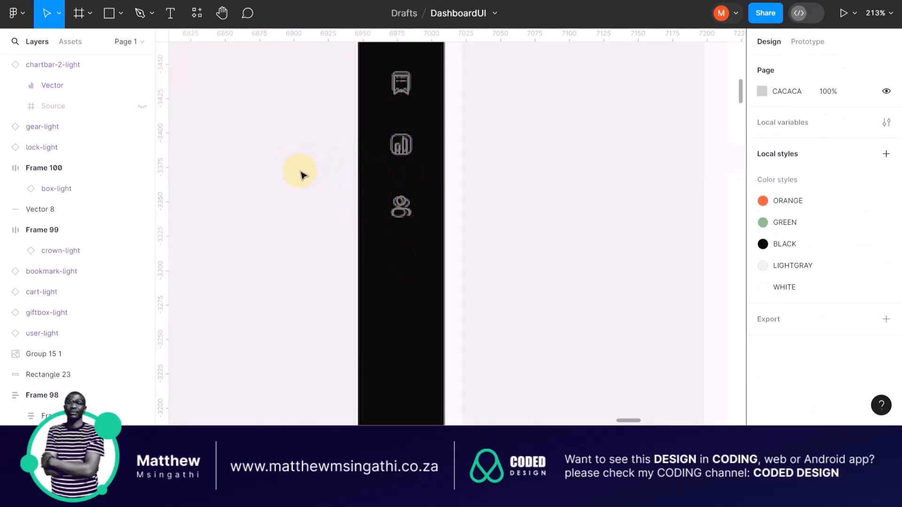
# Duplicate the date field's caret-down icon and move the copy out onto the empty canvas above the dashboard.
pyautogui.scroll(10, 301, 176)
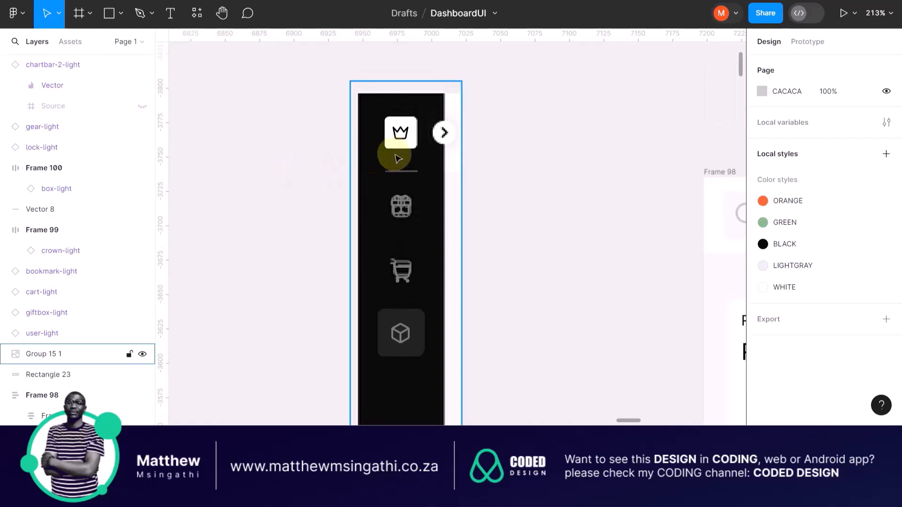
pyautogui.hscroll(4, 443, 137)
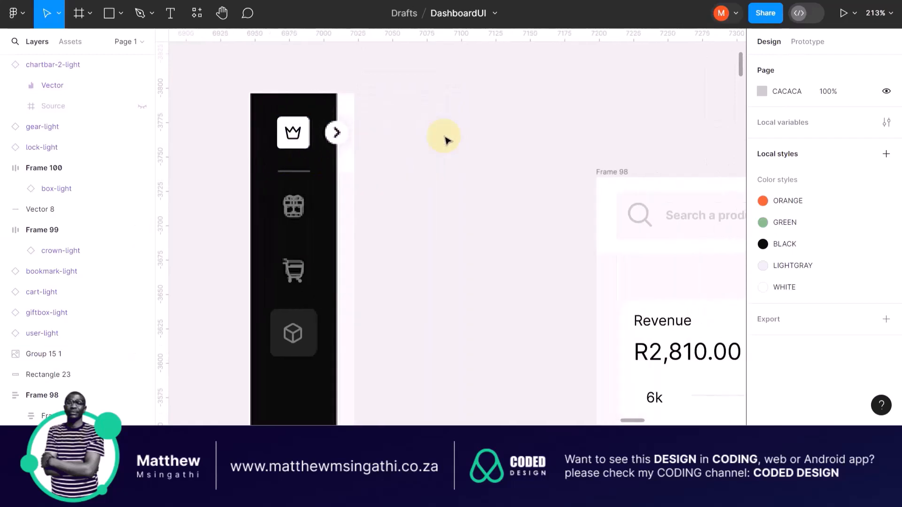
pyautogui.scroll(5, 395, 148)
pyautogui.scroll(-8, 394, 148)
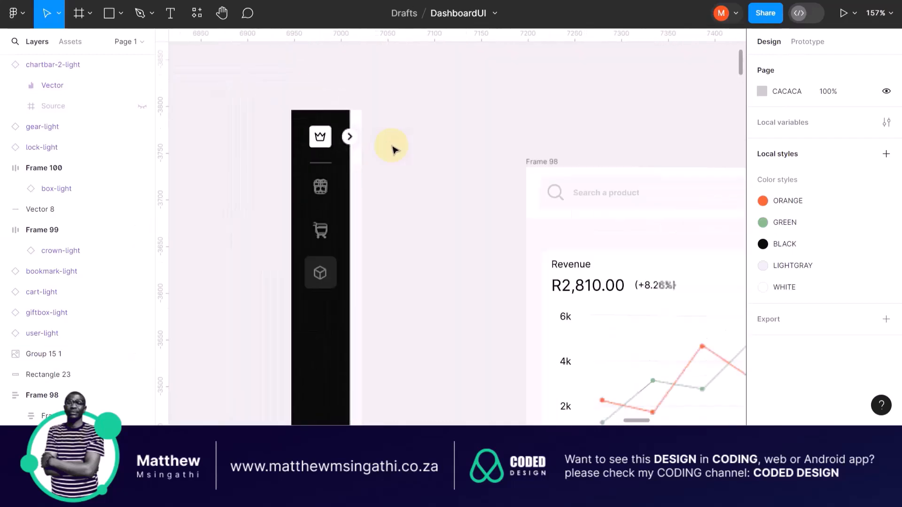
pyautogui.hscroll(5, 516, 183)
pyautogui.hscroll(4, 516, 184)
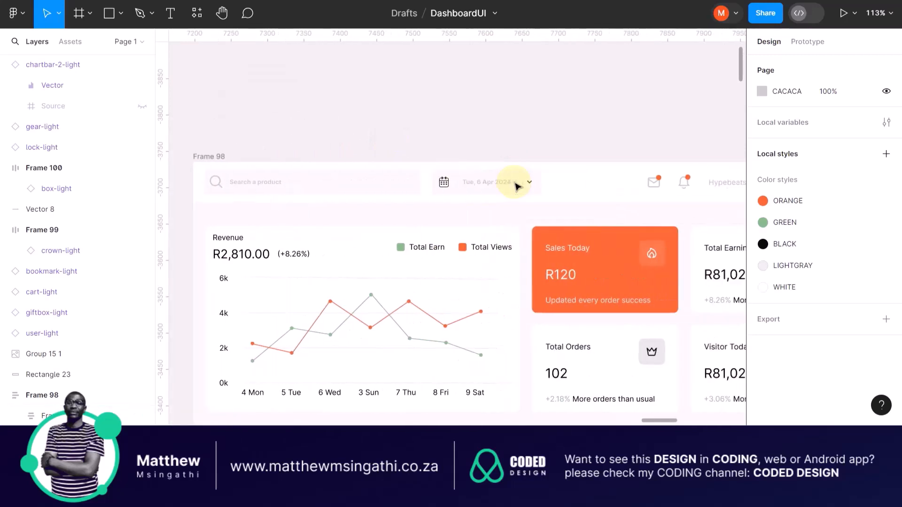
pyautogui.click(529, 183)
pyautogui.click(529, 183)
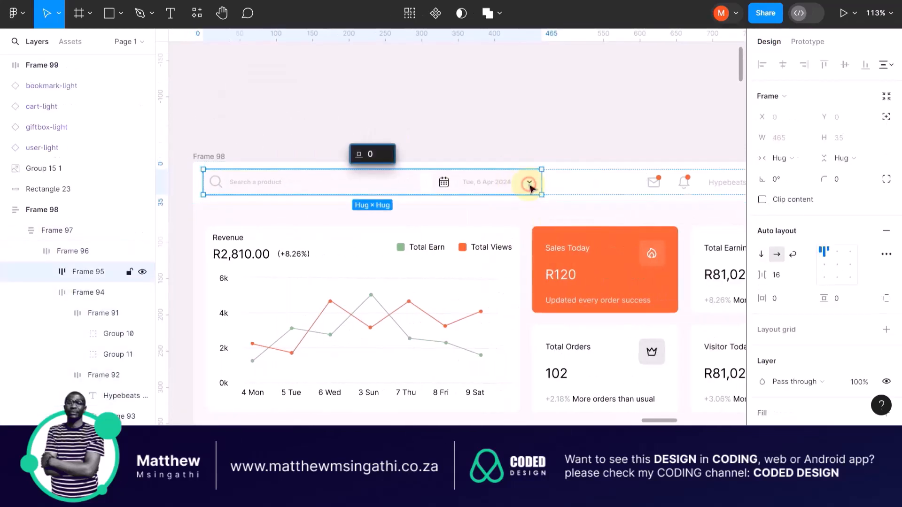
pyautogui.click(529, 184)
pyautogui.scroll(4, 529, 184)
pyautogui.click(530, 187)
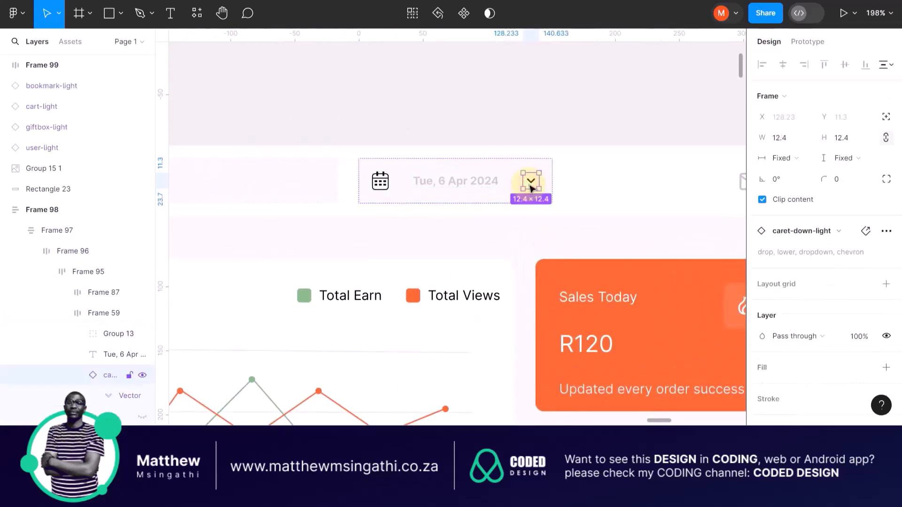
pyautogui.hotkey('ctrl', 'd')
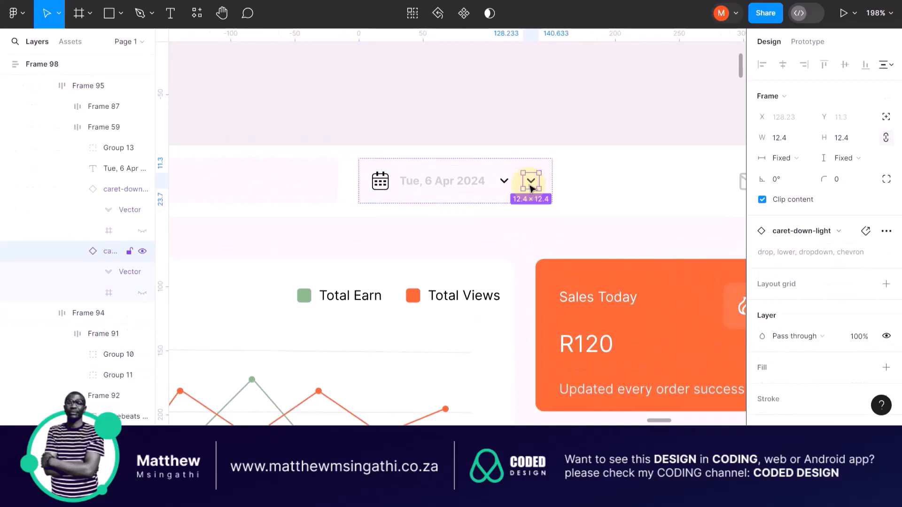
pyautogui.moveTo(530, 187); pyautogui.dragTo(455, 120)
# Cut the copied caret, paste it near the sidebar and position it beside the round expand button.
pyautogui.moveTo(298, 104); pyautogui.dragTo(255, 98)
pyautogui.hscroll(-3, 255, 98)
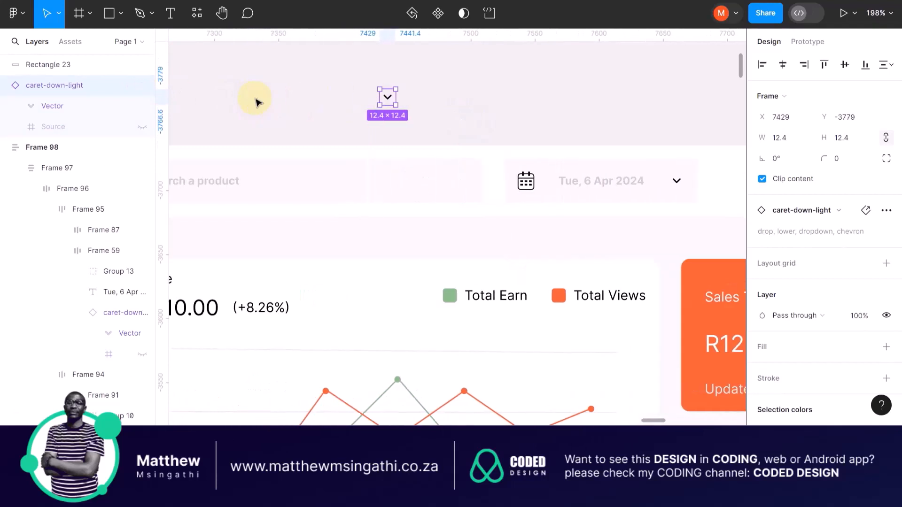
pyautogui.click(256, 99)
pyautogui.hscroll(-10, 256, 98)
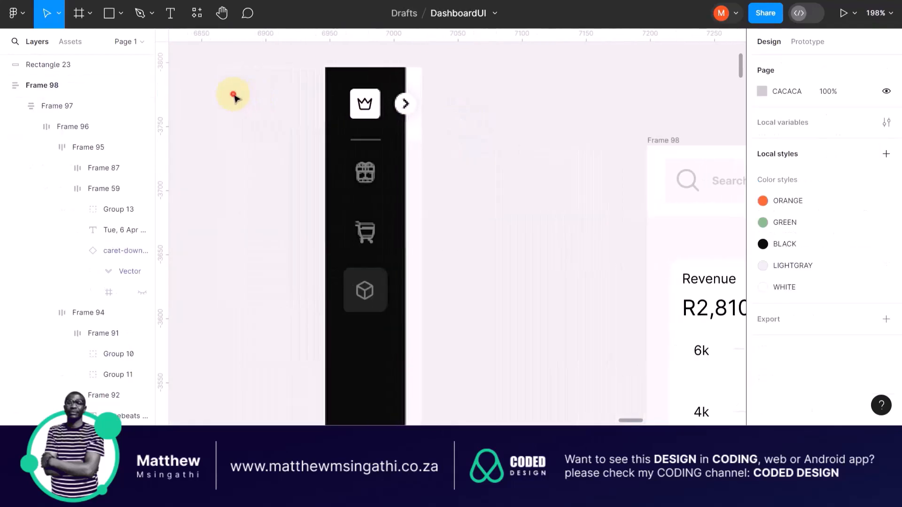
pyautogui.hotkey('ctrl', 'v')
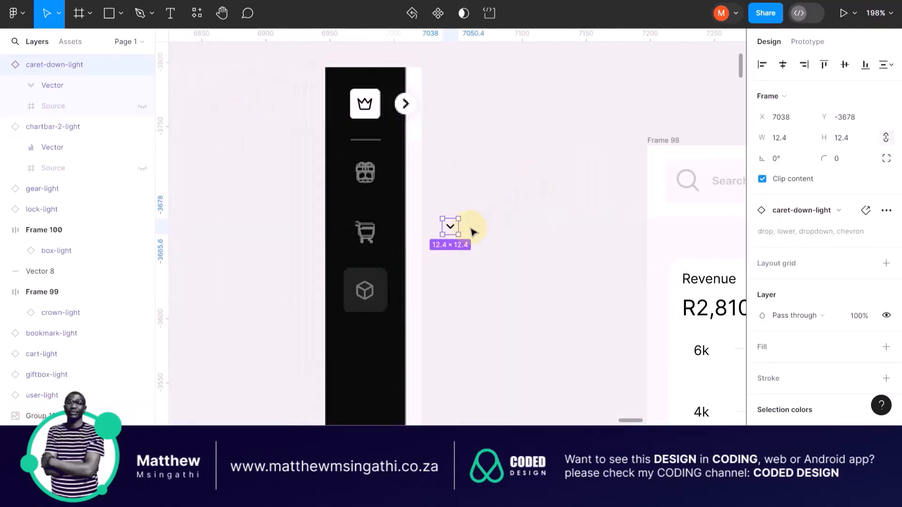
pyautogui.moveTo(456, 231); pyautogui.dragTo(436, 119)
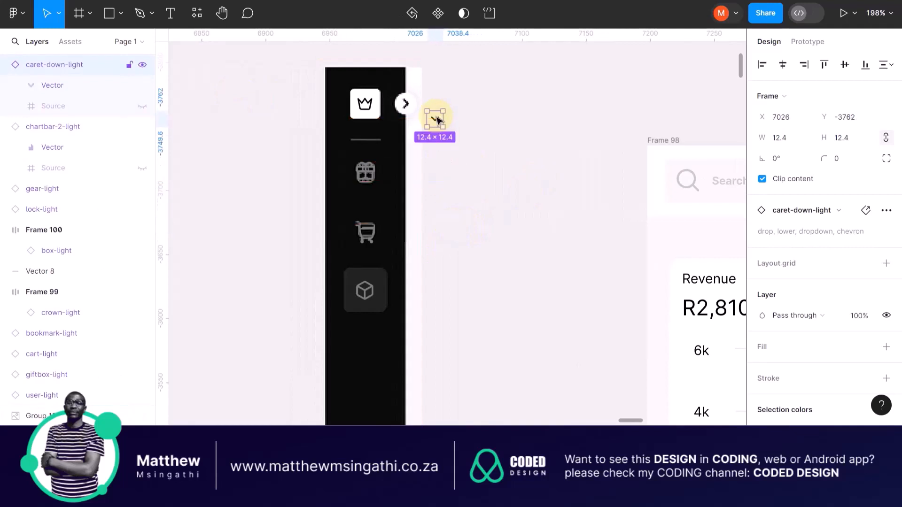
# Wrap the caret in an auto layout frame and fill the frame with the WHITE colour style.
pyautogui.scroll(1, 437, 120)
pyautogui.scroll(10, 437, 120)
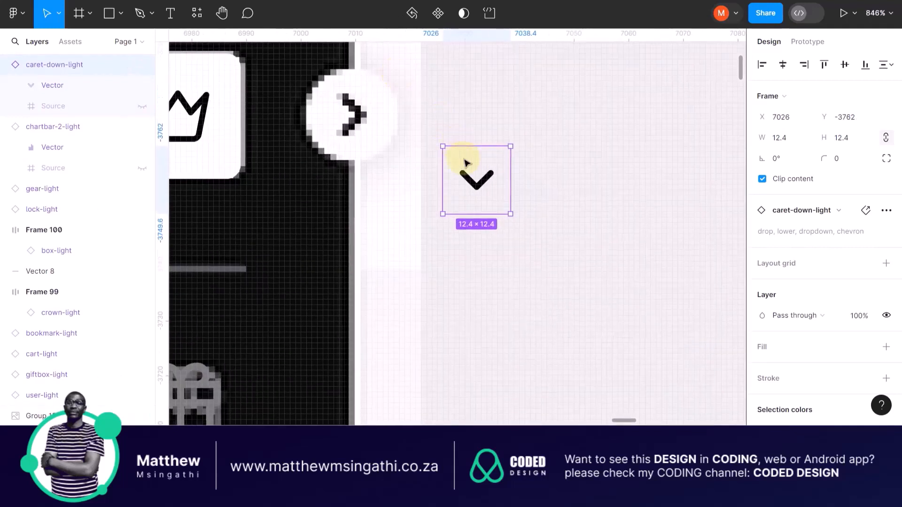
pyautogui.hotkey('shift', 'a')
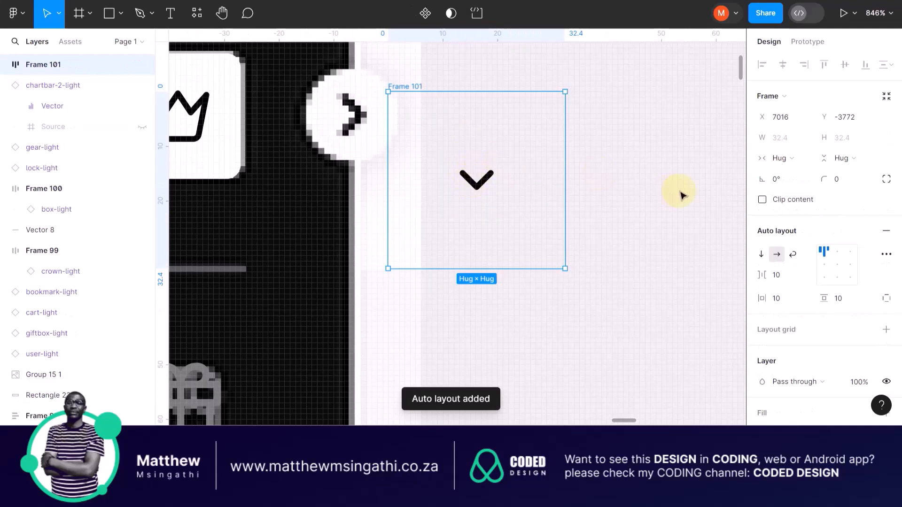
pyautogui.scroll(-4, 818, 282)
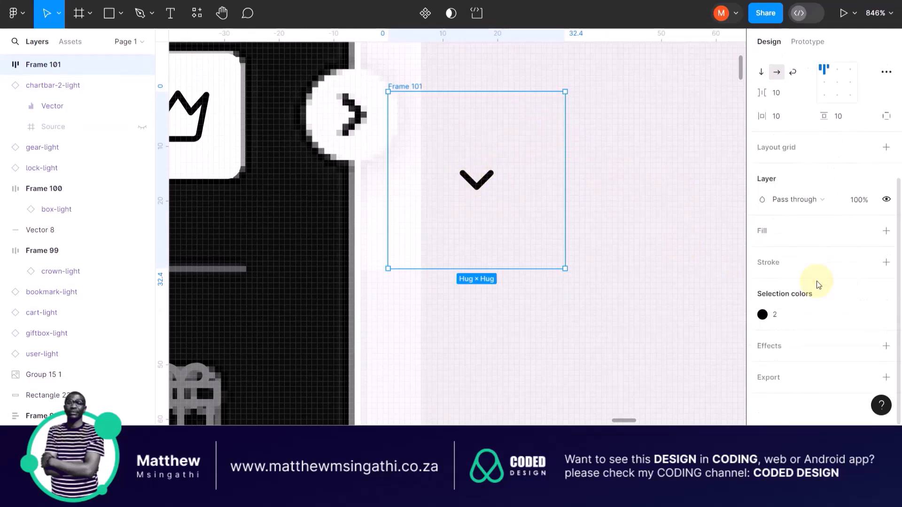
pyautogui.click(867, 231)
pyautogui.click(611, 397)
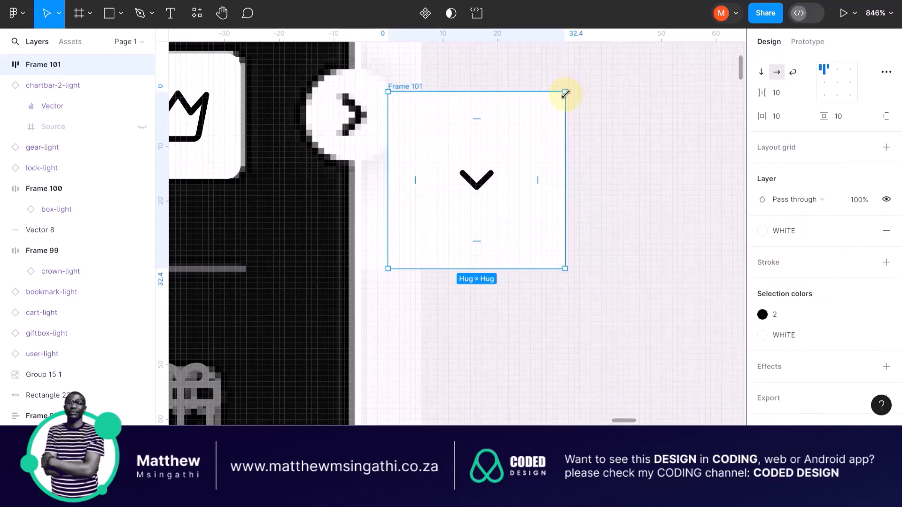
# Scale the white caret frame proportionally down to about 15 × 15 and move it to about X 7033.
pyautogui.press('k')
pyautogui.moveTo(566, 94); pyautogui.dragTo(522, 128)
pyautogui.moveTo(470, 143); pyautogui.dragTo(528, 177)
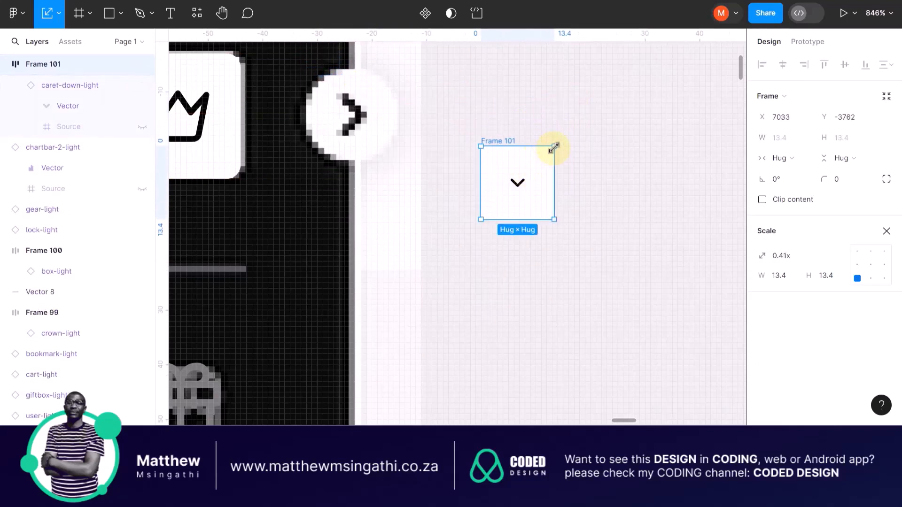
pyautogui.moveTo(555, 145); pyautogui.dragTo(564, 139)
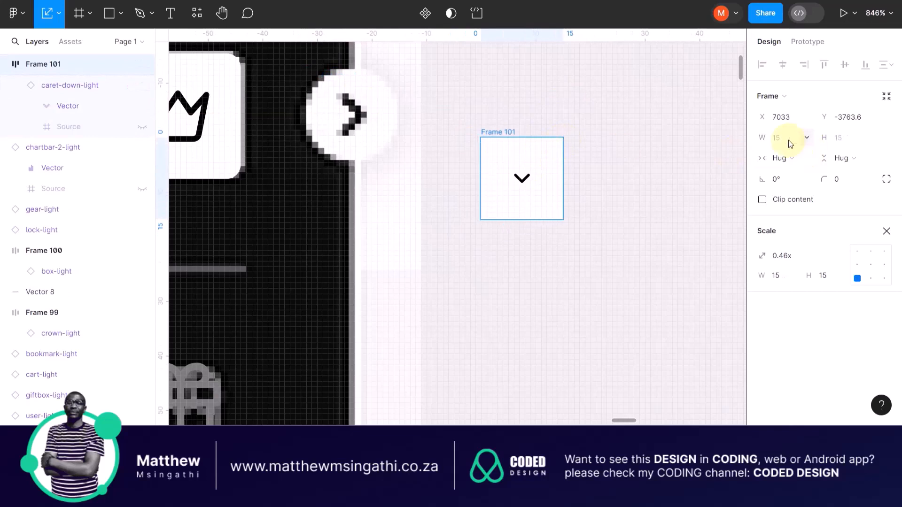
# Set the caret frame's corner radius to 20 to make it a circle.
pyautogui.click(839, 182)
pyautogui.write('2')
pyautogui.press('Return')
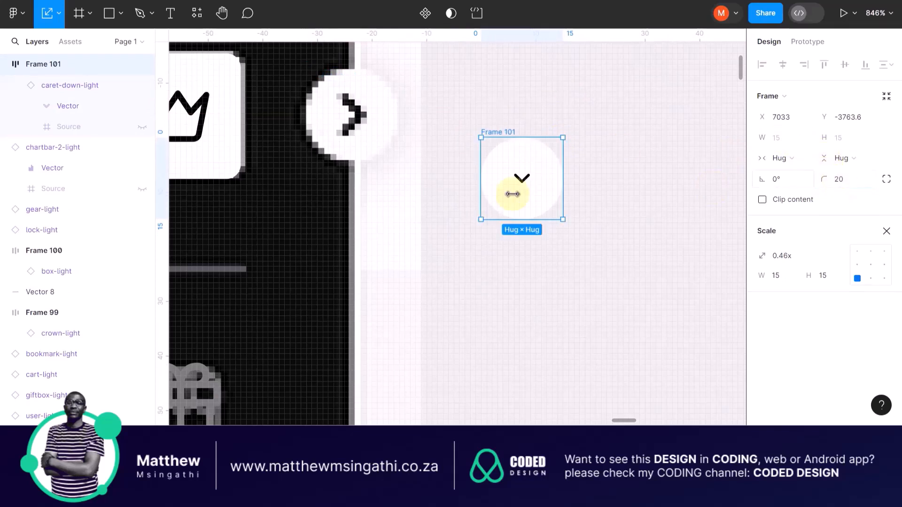
pyautogui.click(574, 184)
# Rotate the caret inside the circle by about 89° so it points right.
pyautogui.click(525, 179)
pyautogui.scroll(5, 524, 178)
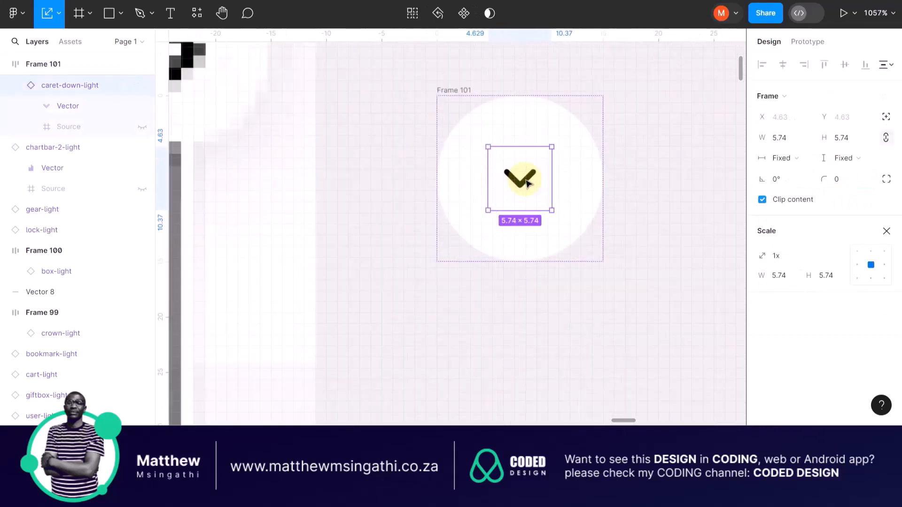
pyautogui.moveTo(481, 138); pyautogui.dragTo(481, 212)
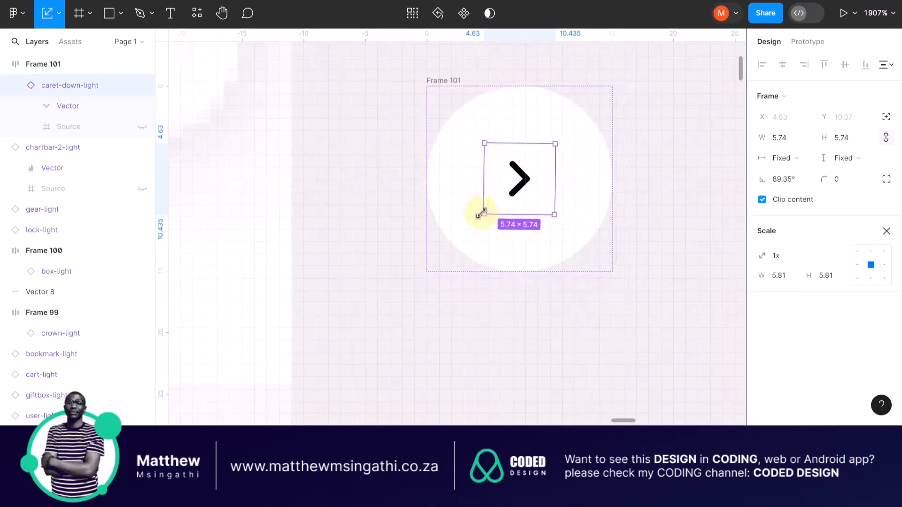
# Scale the rotated caret up proportionally to about 11.28 × 11.28 inside the white circle.
pyautogui.doubleClick(523, 178)
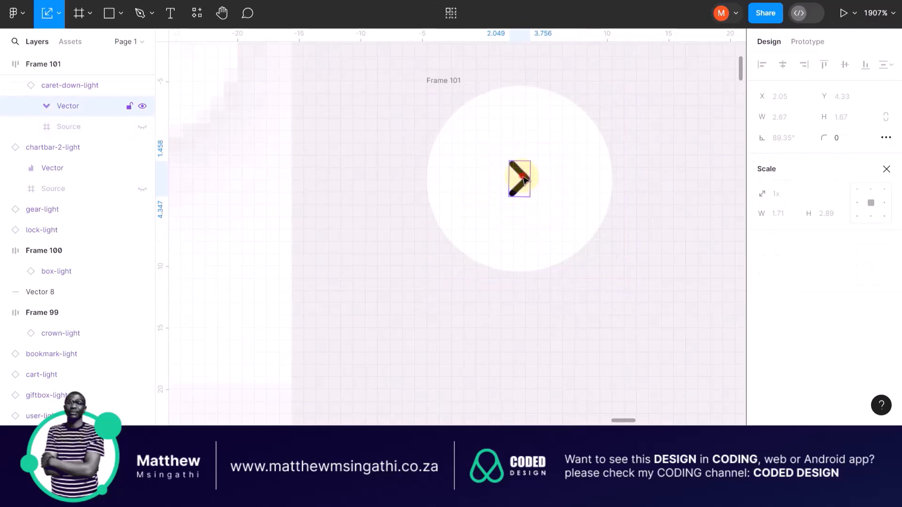
pyautogui.press('Escape')
pyautogui.moveTo(558, 142); pyautogui.dragTo(624, 128)
pyautogui.scroll(-5, 548, 174)
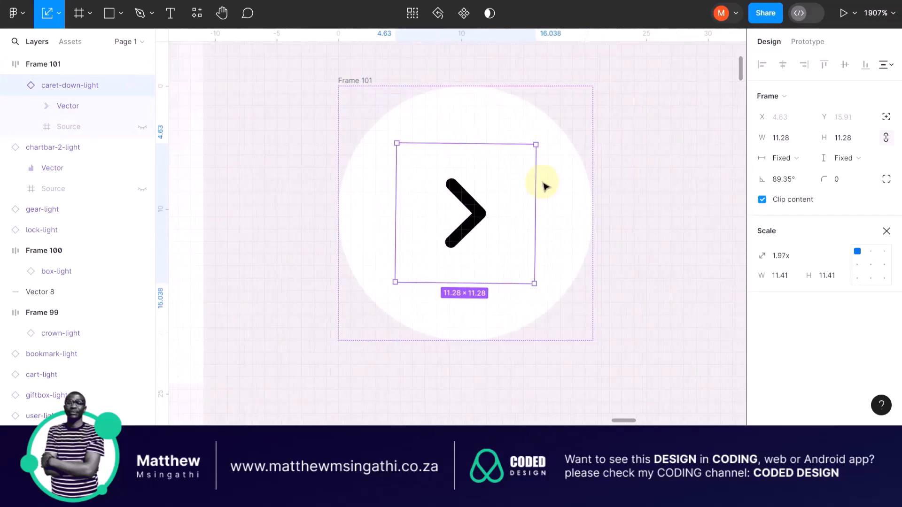
# Scale the round white caret frame down proportionally to 17 × 17.
pyautogui.press('Escape')
pyautogui.press('Escape')
pyautogui.moveTo(538, 157); pyautogui.dragTo(517, 120)
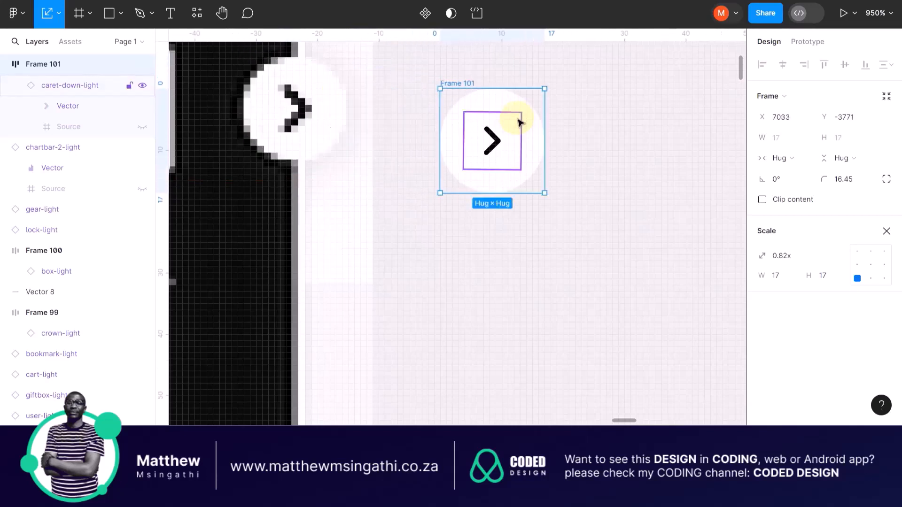
pyautogui.scroll(-5, 516, 120)
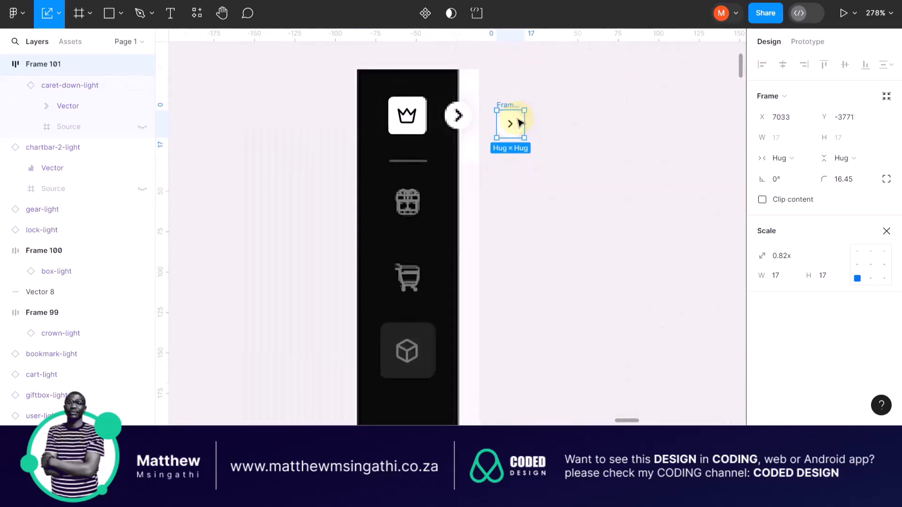
# Try to wrap the crown frame, the divider line and the gift icon in one auto layout frame.
pyautogui.doubleClick(406, 109)
pyautogui.click(289, 117)
pyautogui.click(414, 101)
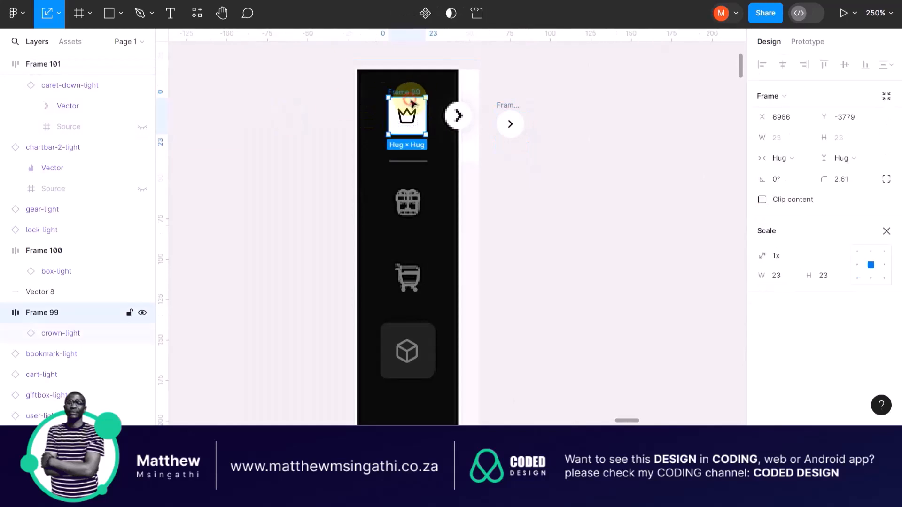
pyautogui.keyDown('shift'); pyautogui.click(407, 166); pyautogui.keyUp('shift')
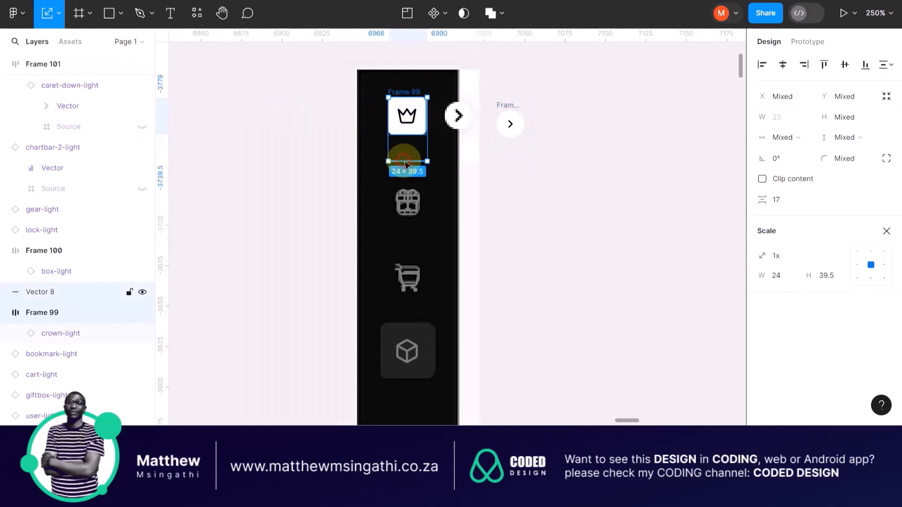
pyautogui.keyDown('shift'); pyautogui.click(410, 203); pyautogui.keyUp('shift')
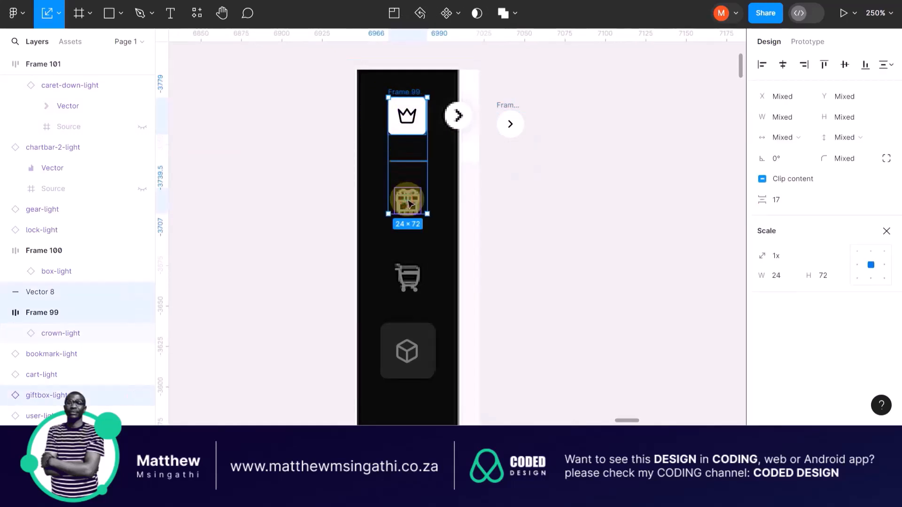
pyautogui.hotkey('shift', 'a')
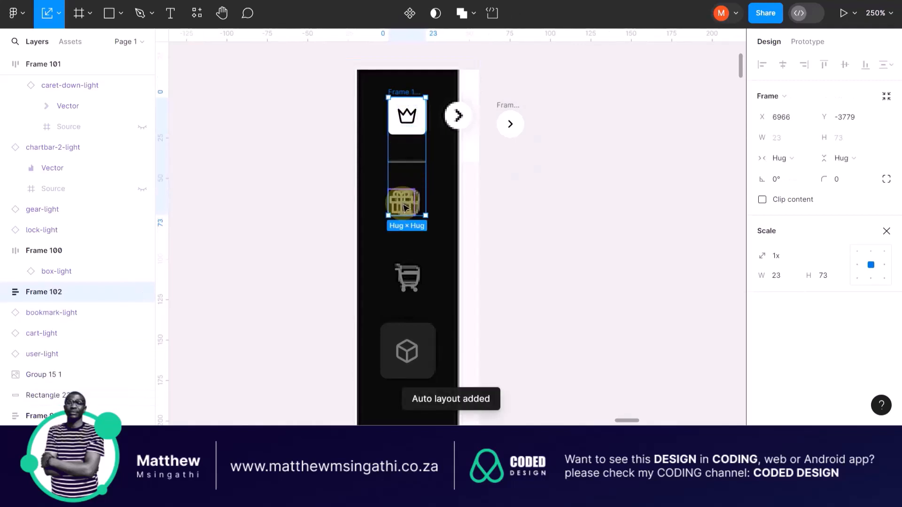
pyautogui.scroll(-3, 404, 207)
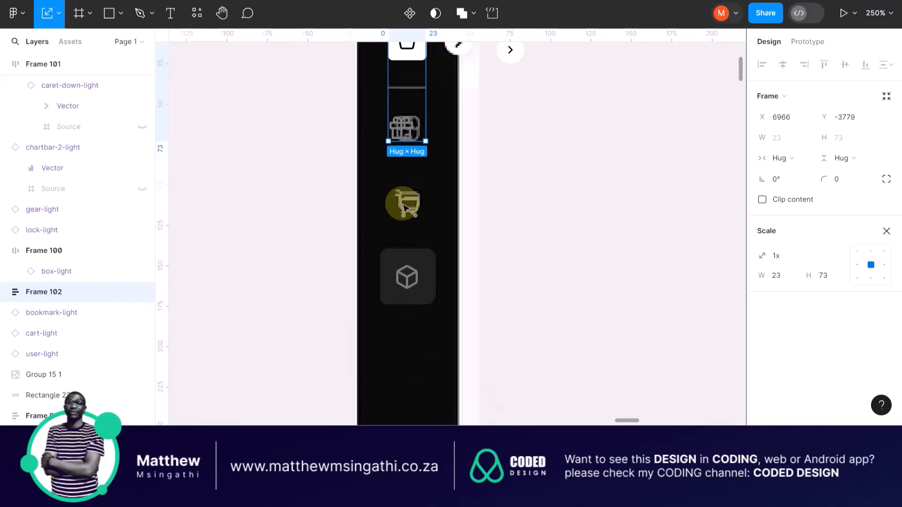
pyautogui.scroll(-3, 405, 208)
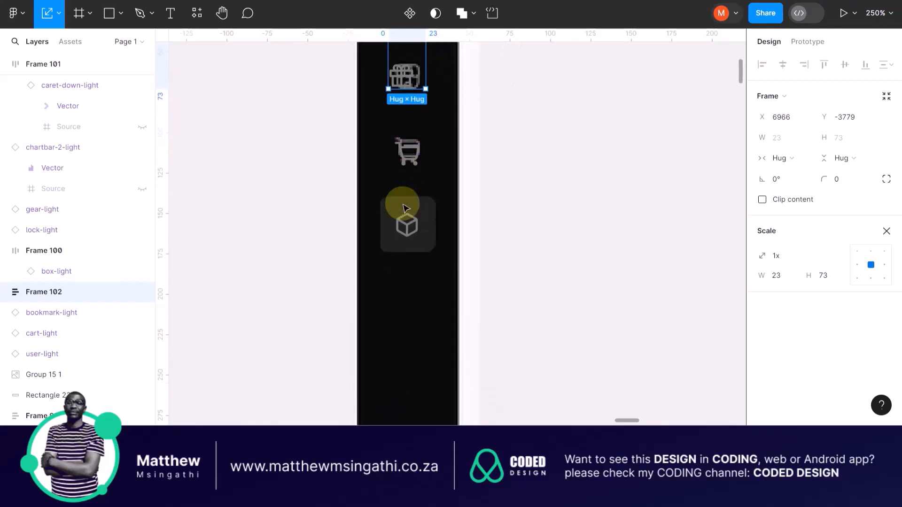
pyautogui.scroll(5, 405, 208)
pyautogui.scroll(1, 405, 208)
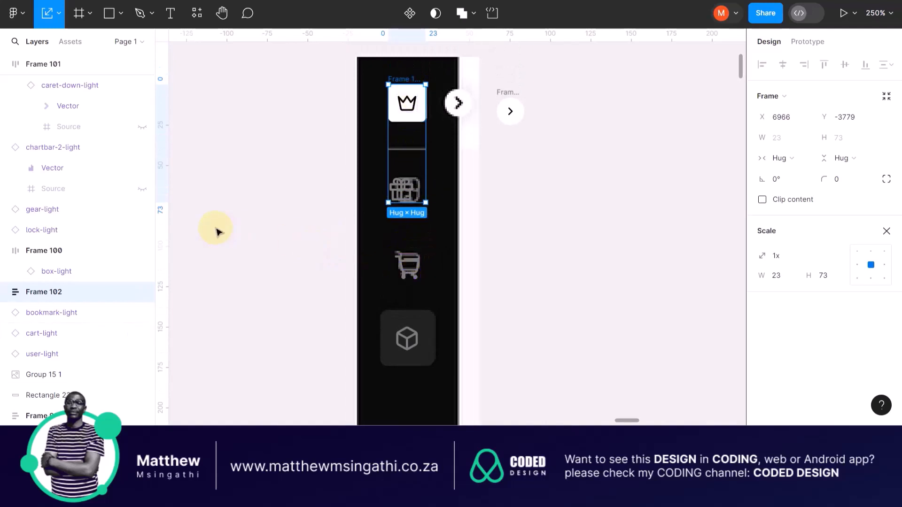
# Ungroup the new frame and try an auto layout that also includes the cart icon.
pyautogui.hotkey('ctrl', 'shift', 'g')
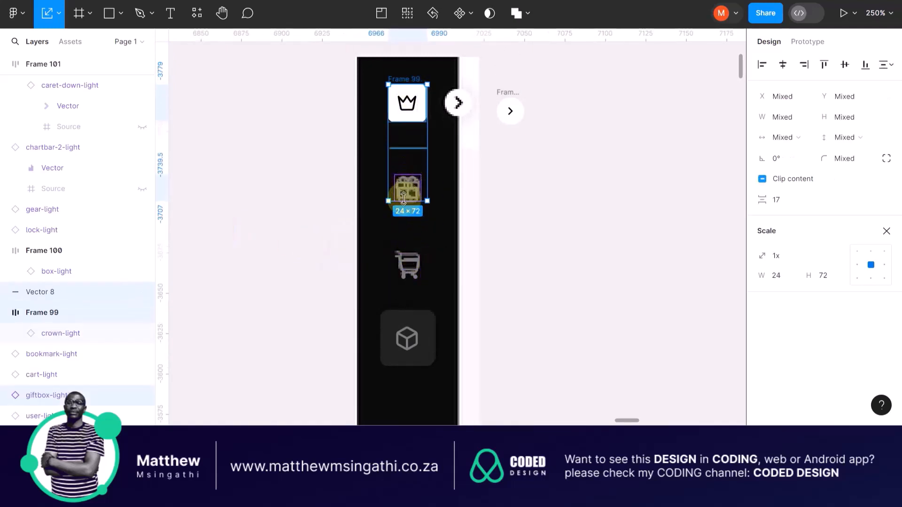
pyautogui.keyDown('shift'); pyautogui.click(402, 266); pyautogui.keyUp('shift')
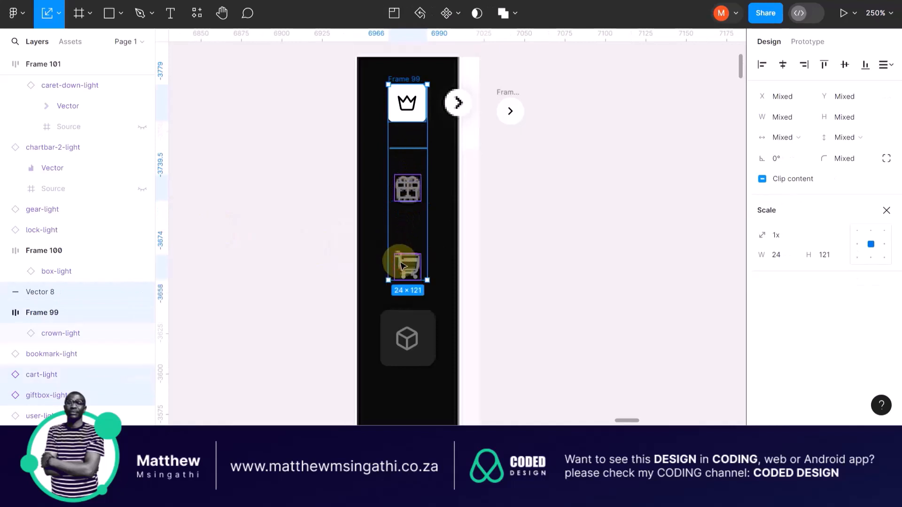
pyautogui.hotkey('shift', 'a')
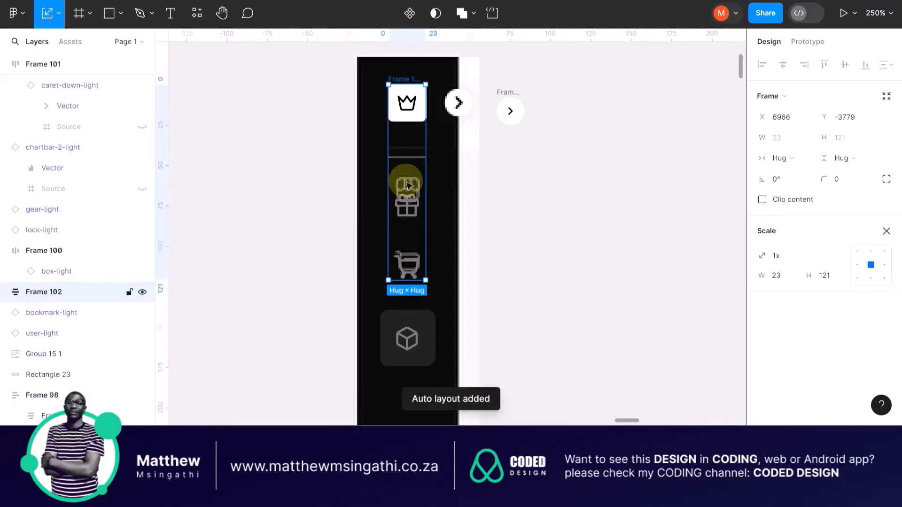
pyautogui.scroll(-5, 412, 256)
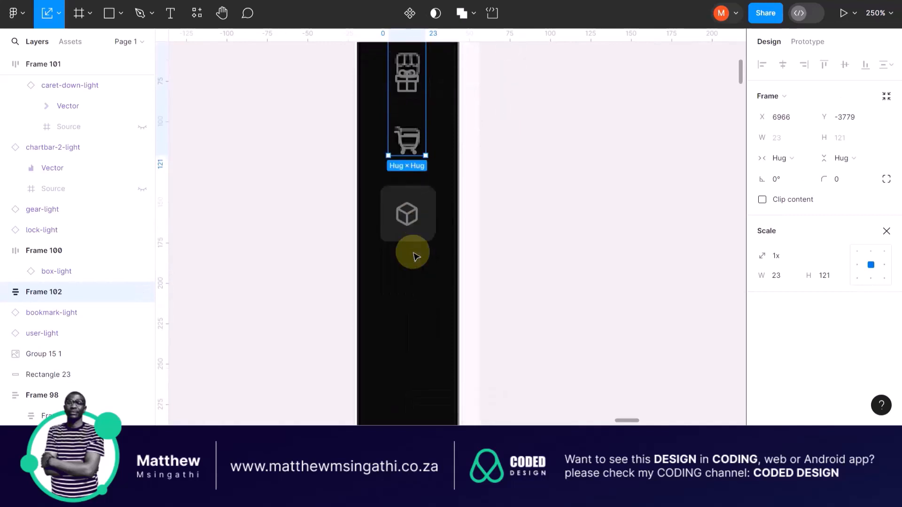
pyautogui.scroll(-8, 419, 221)
pyautogui.scroll(10, 419, 223)
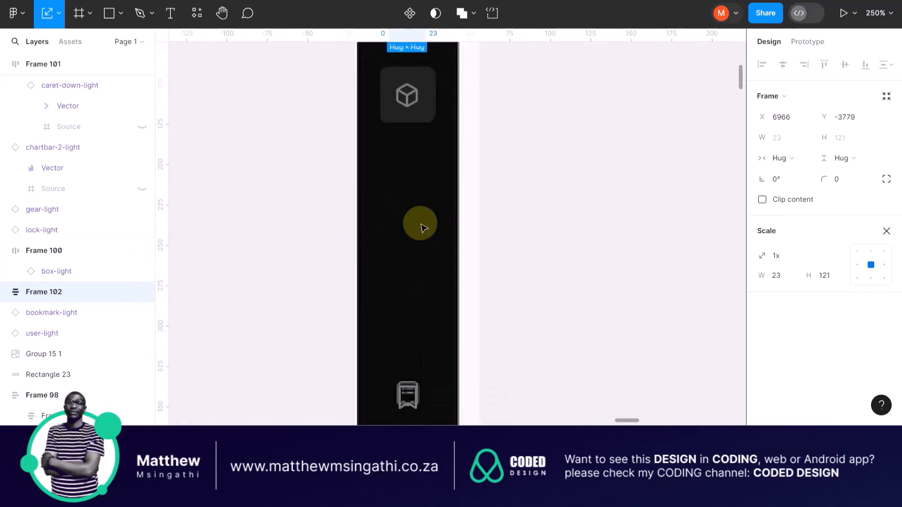
pyautogui.scroll(2, 423, 228)
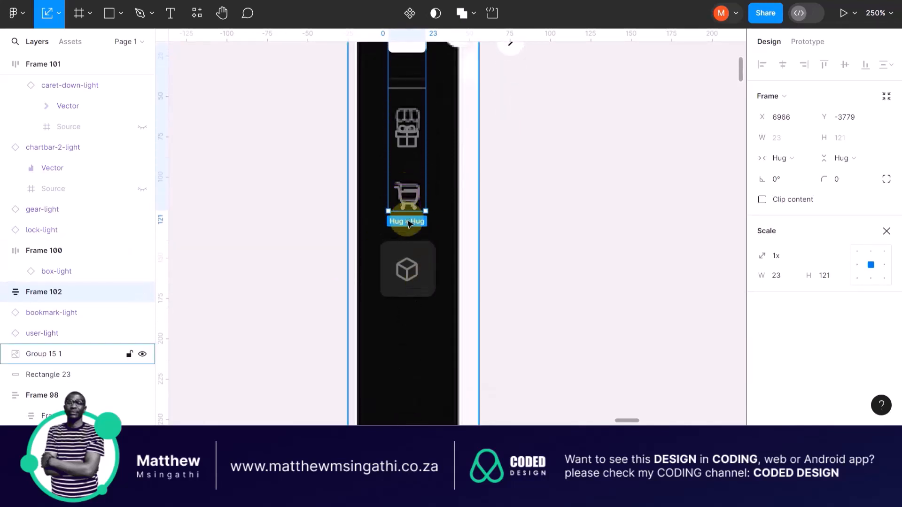
# Ungroup that frame and apply auto layout to the crown frame, divider, gift icon, cart icon and dark box frame together.
pyautogui.hotkey('ctrl', 'shift', 'g')
pyautogui.keyDown('shift'); pyautogui.click(411, 257); pyautogui.keyUp('shift')
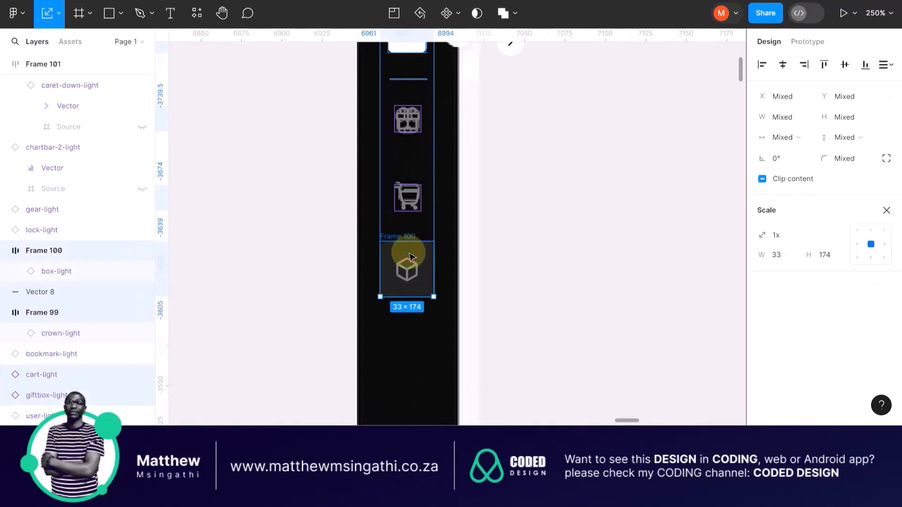
pyautogui.hotkey('shift', 'a')
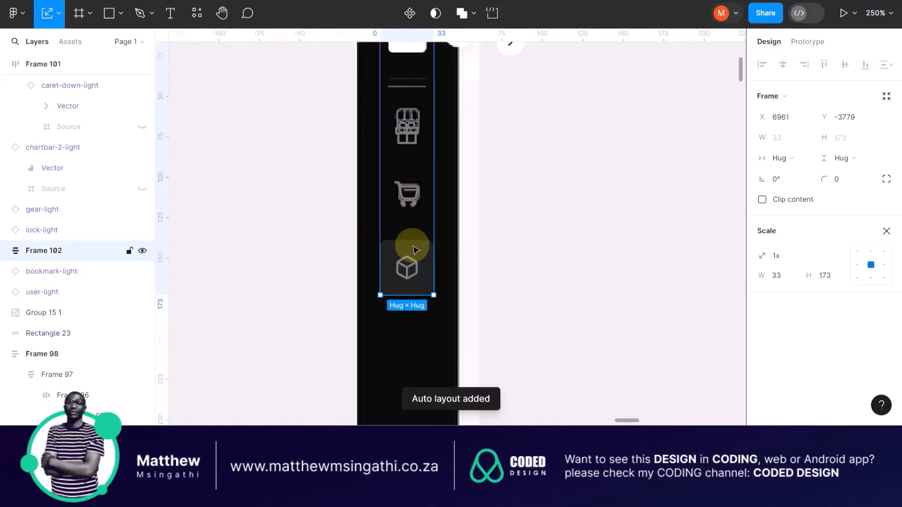
pyautogui.scroll(4, 407, 206)
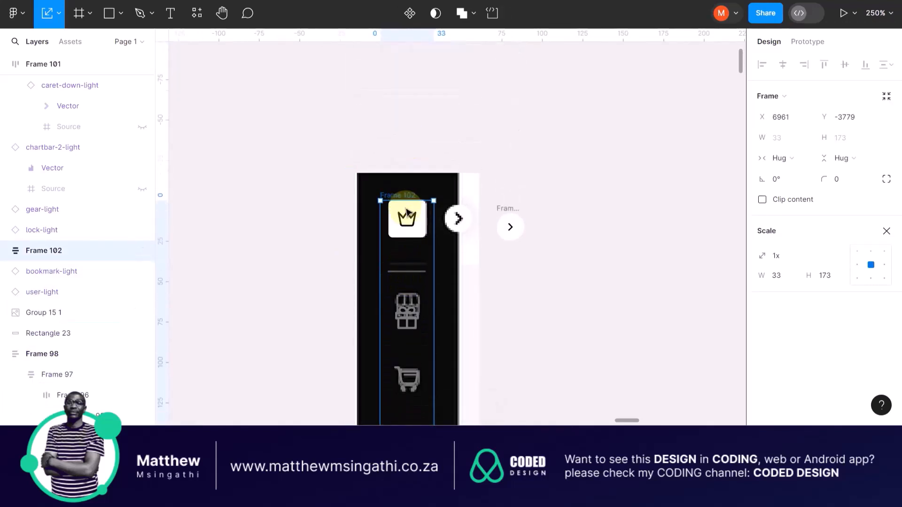
pyautogui.scroll(-7, 409, 210)
pyautogui.scroll(-4, 404, 208)
pyautogui.scroll(-3, 405, 210)
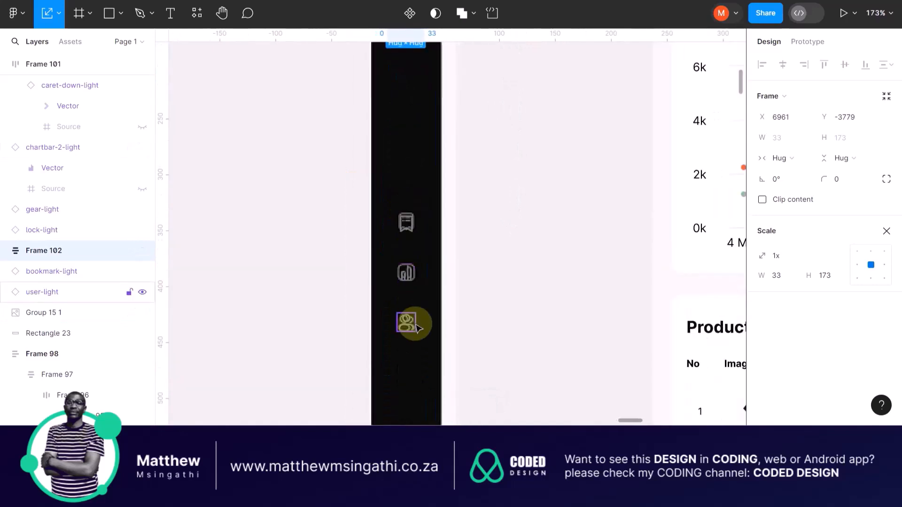
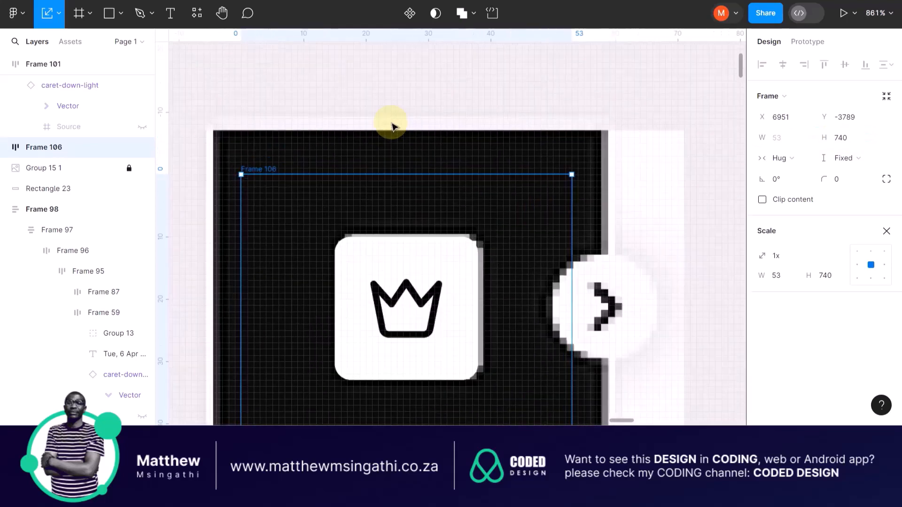
# Move the sidebar frame to X 6947, Y -3795 at the reference sidebar's upper-left corner and widen it to 62 without scaling its contents.
pyautogui.moveTo(237, 183); pyautogui.dragTo(209, 137)
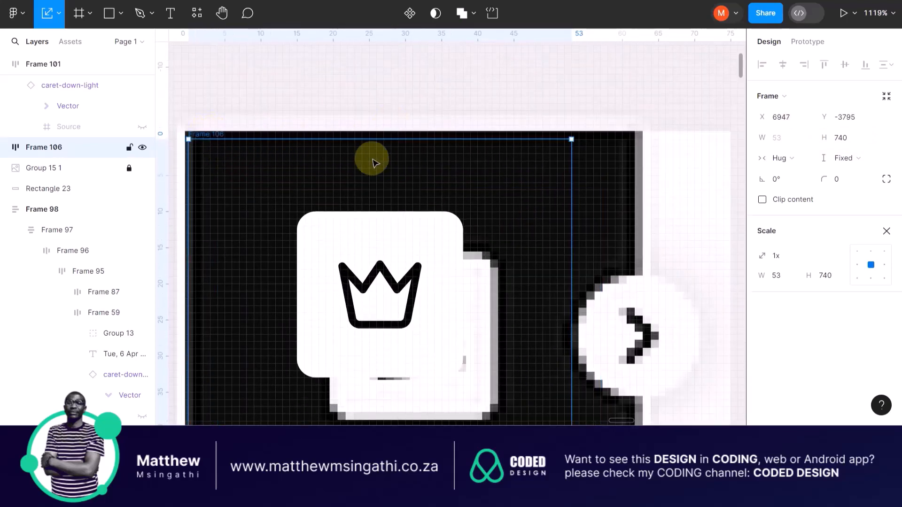
pyautogui.scroll(-8, 370, 157)
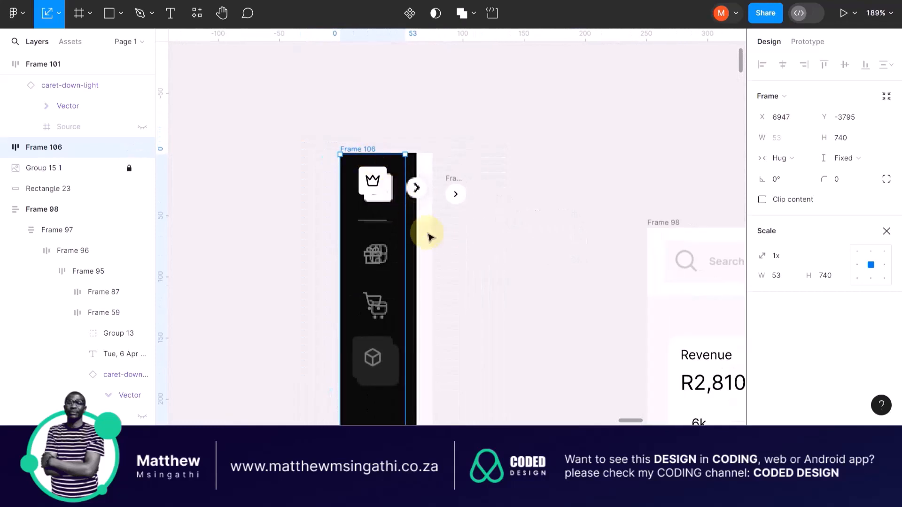
pyautogui.scroll(4, 429, 236)
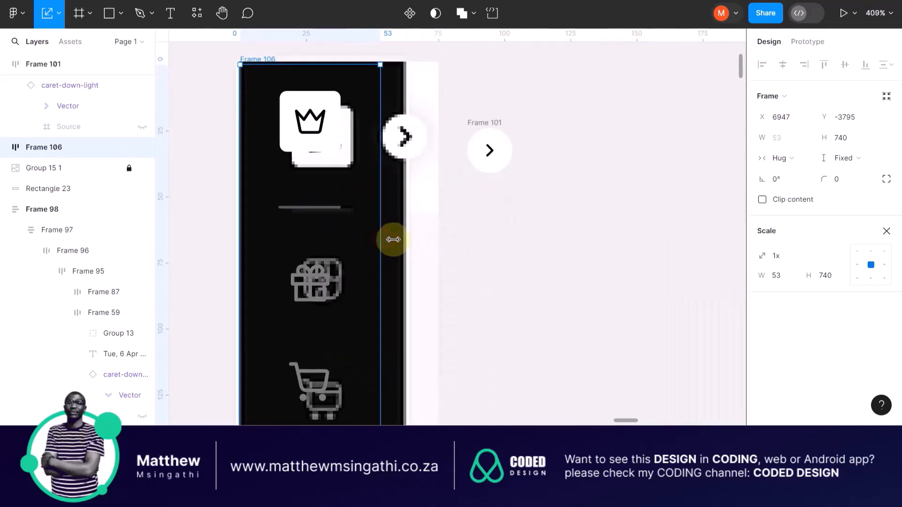
pyautogui.moveTo(393, 240); pyautogui.dragTo(407, 243)
pyautogui.hotkey('ctrl', 'z')
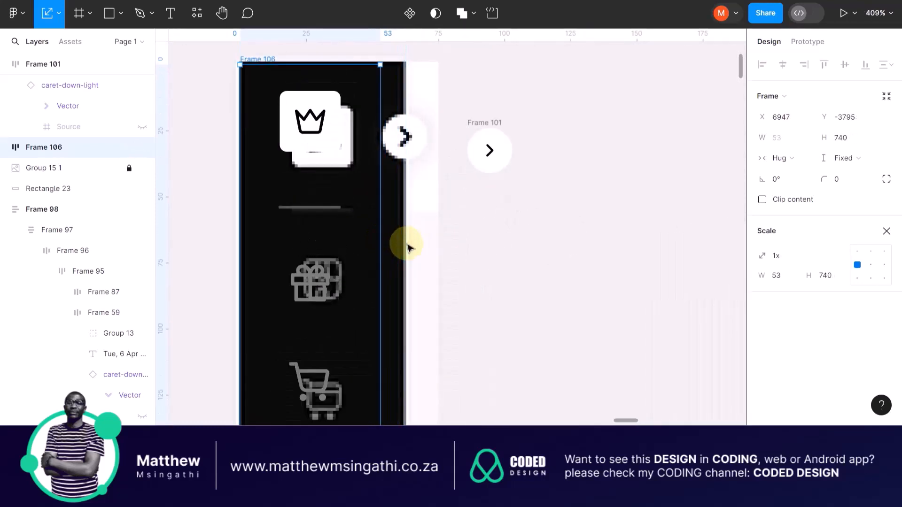
pyautogui.press('v')
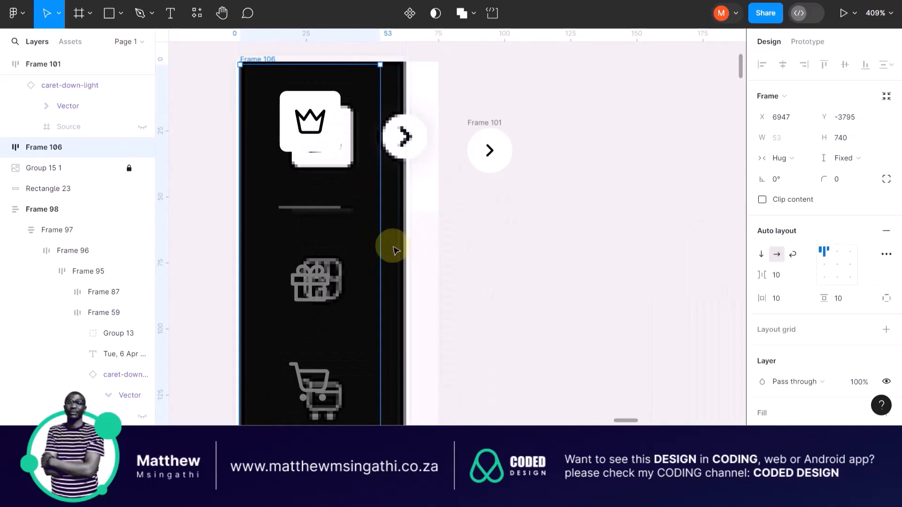
pyautogui.moveTo(390, 246); pyautogui.dragTo(405, 246)
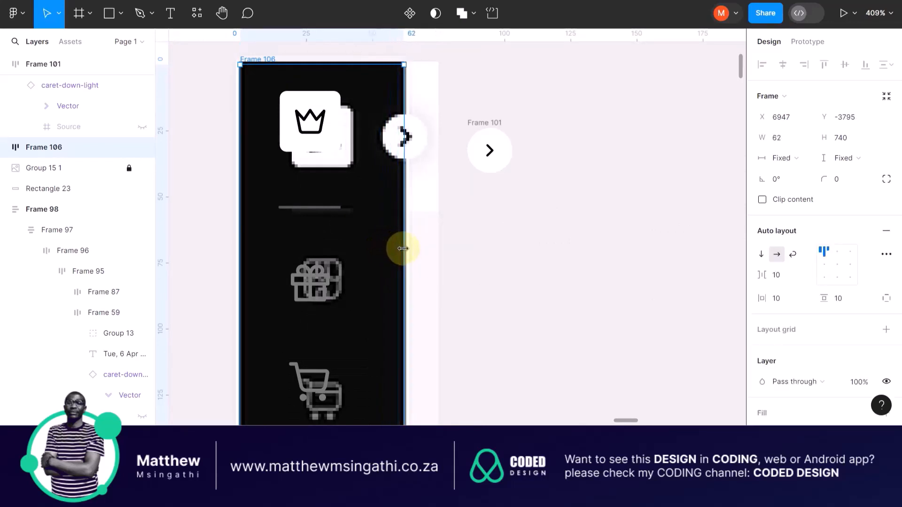
# Centre the sidebar frame's auto layout contents horizontally and vertically.
pyautogui.click(840, 267)
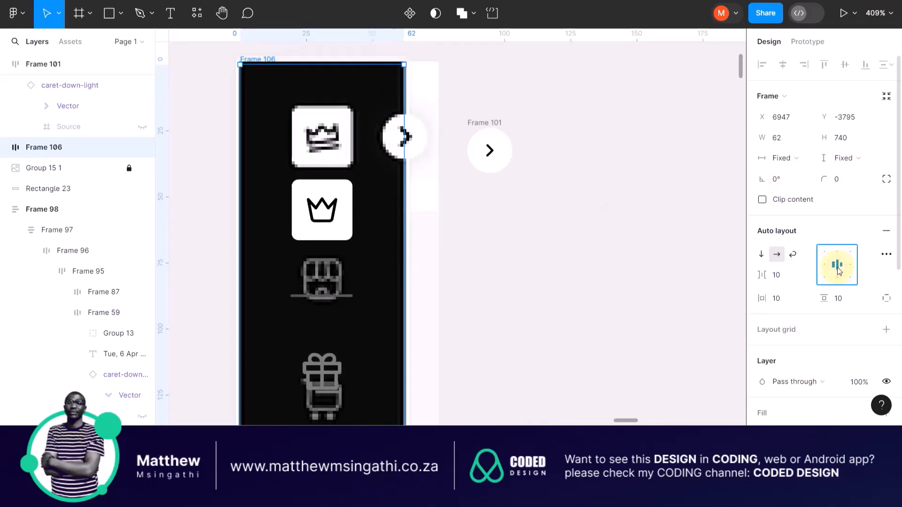
pyautogui.scroll(-5, 659, 248)
pyautogui.hscroll(2, 658, 249)
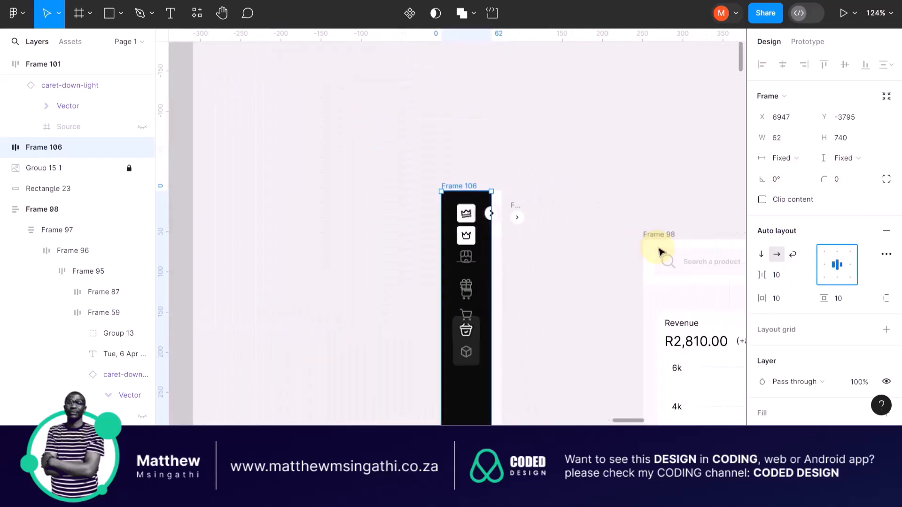
pyautogui.scroll(-4, 581, 340)
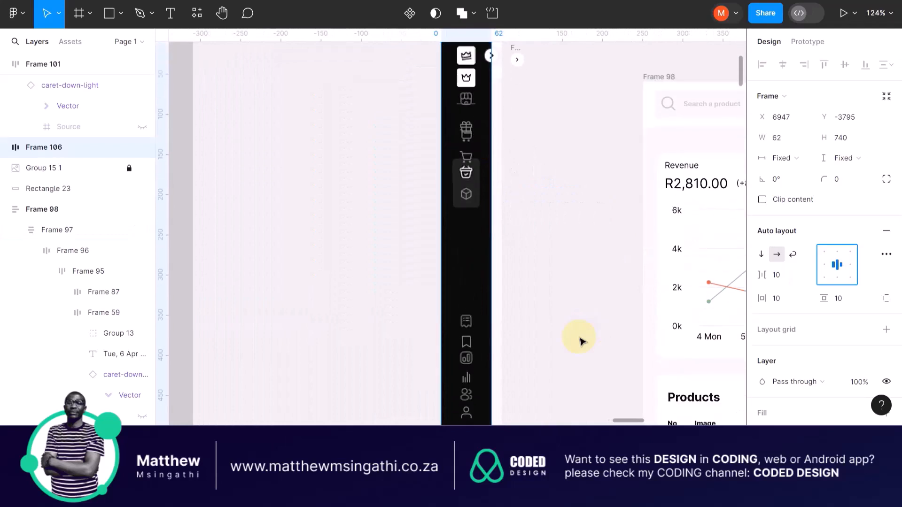
pyautogui.scroll(5, 500, 241)
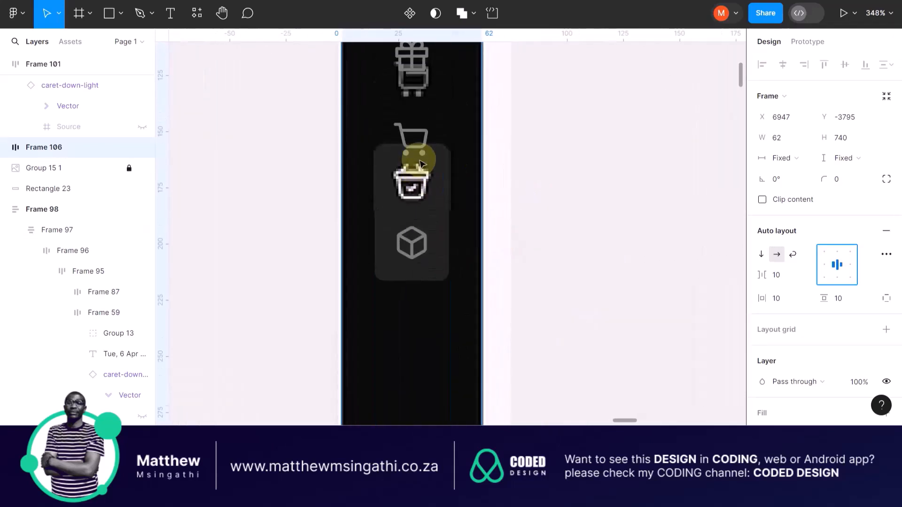
pyautogui.moveTo(419, 162)
pyautogui.mouseDown()
pyautogui.moveTo(411, 144)
pyautogui.moveTo(404, 197)
pyautogui.moveTo(432, 187)
pyautogui.moveTo(421, 177)
pyautogui.mouseUp()
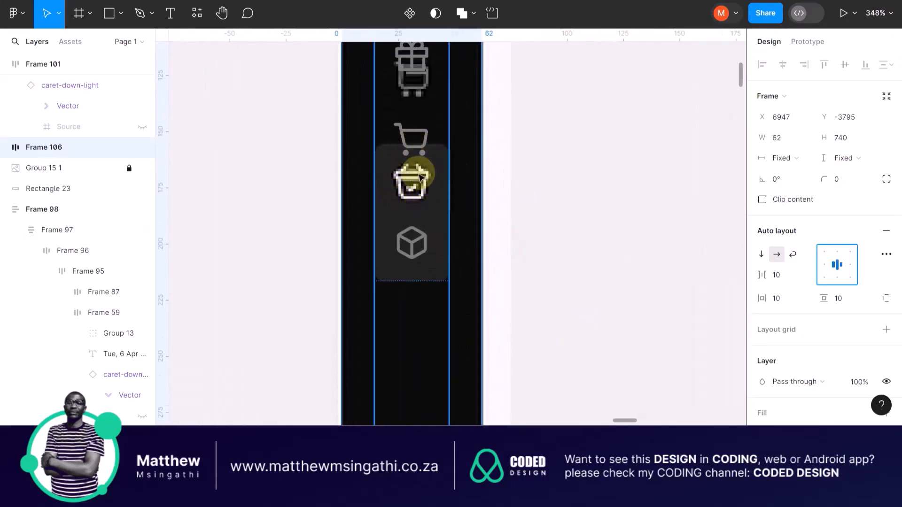
pyautogui.scroll(-4, 418, 175)
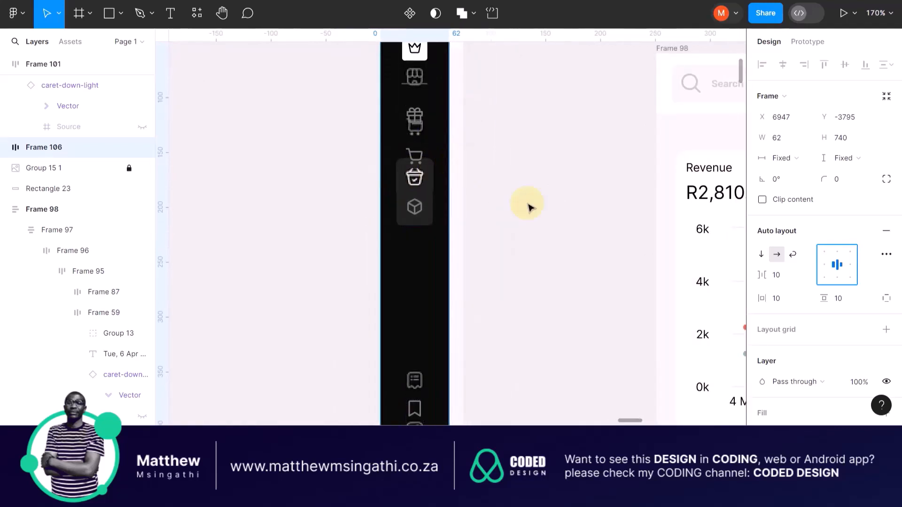
# Fill the sidebar frame with the BLACK colour style.
pyautogui.hscroll(2, 636, 234)
pyautogui.scroll(-3, 813, 261)
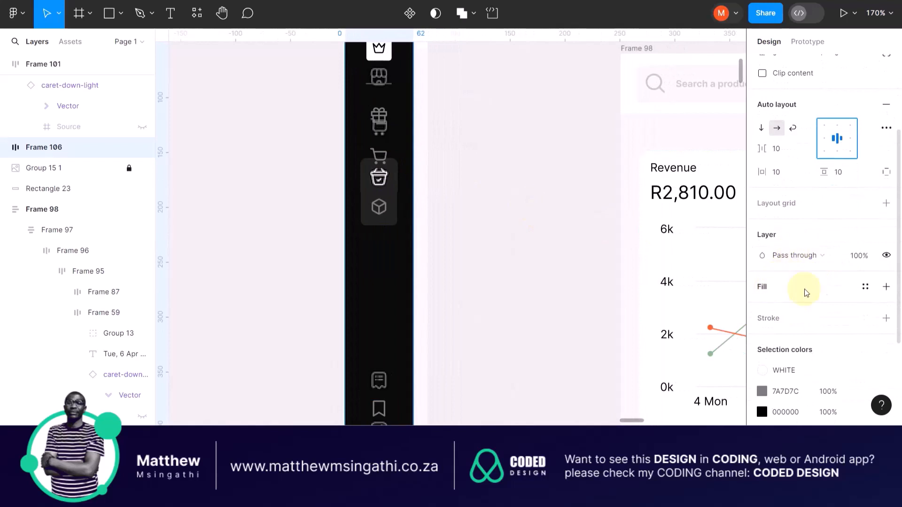
pyautogui.click(866, 288)
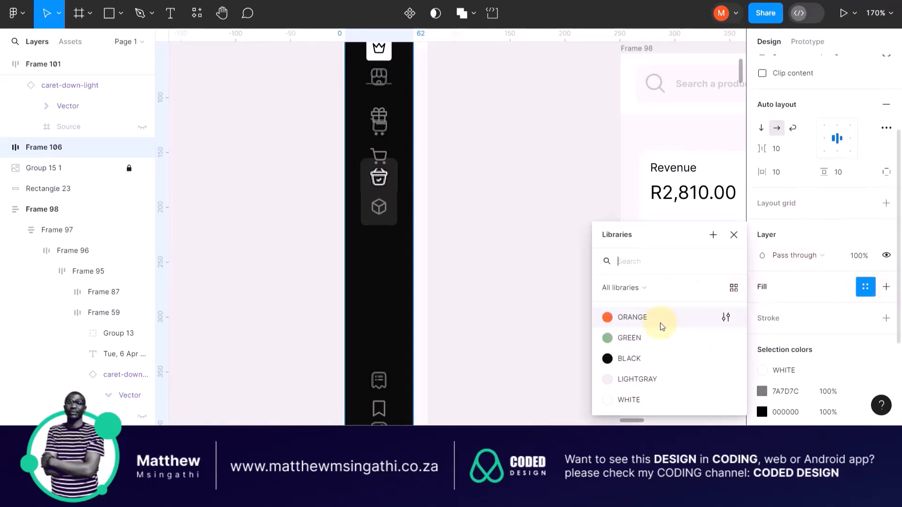
pyautogui.click(611, 359)
pyautogui.scroll(5, 505, 294)
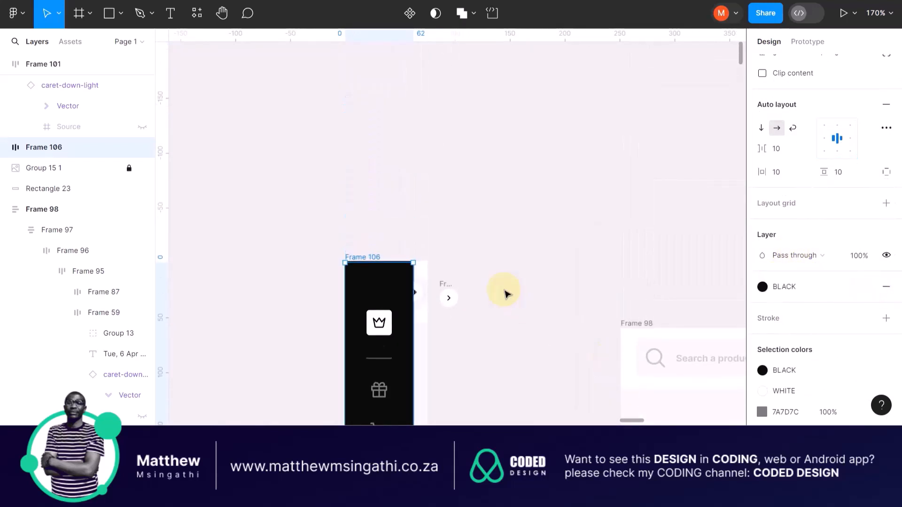
# Try to move the round white arrow button onto the sidebar's right edge and into its frame, and undo the insertion.
pyautogui.scroll(6, 403, 283)
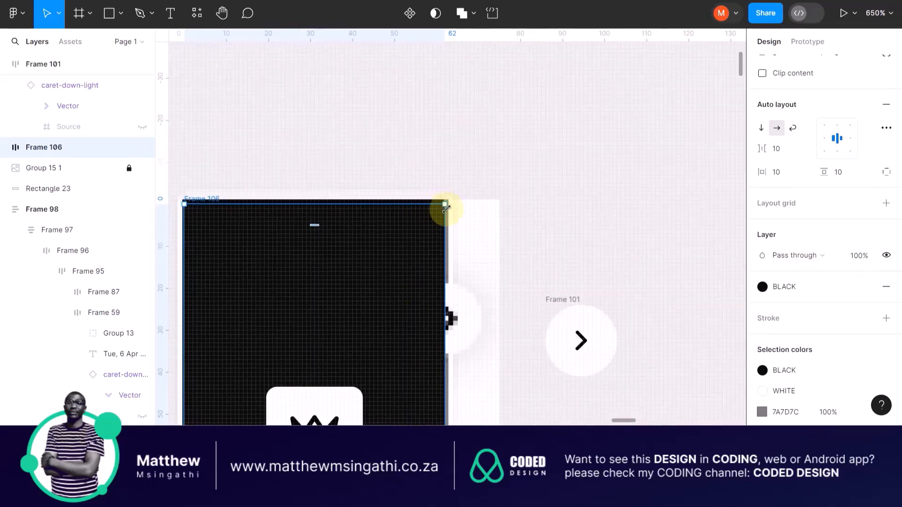
pyautogui.scroll(-6, 435, 236)
pyautogui.scroll(-2, 437, 235)
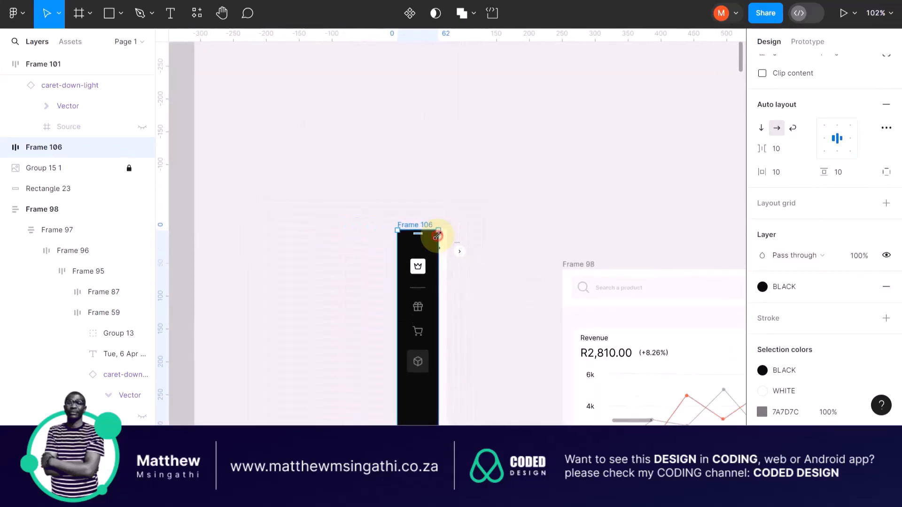
pyautogui.scroll(-3, 459, 269)
pyautogui.scroll(8, 450, 266)
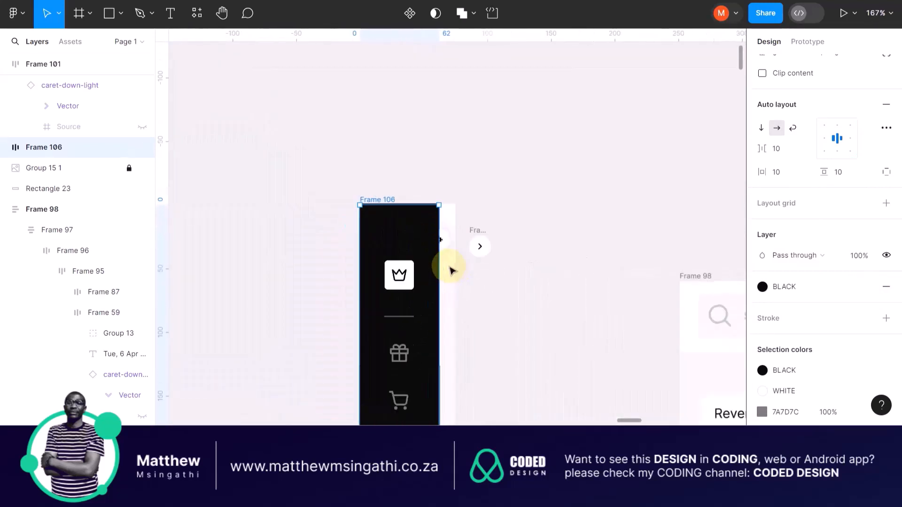
pyautogui.click(508, 206)
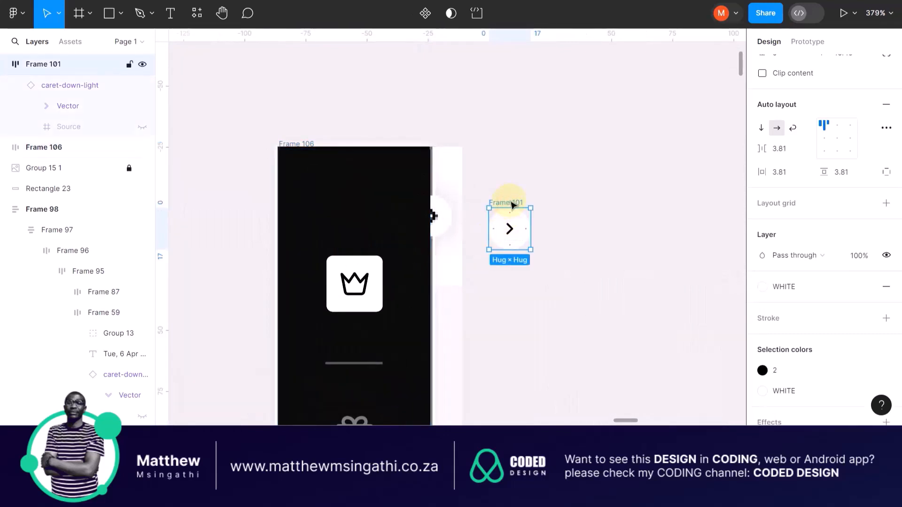
pyautogui.moveTo(493, 207); pyautogui.dragTo(375, 185)
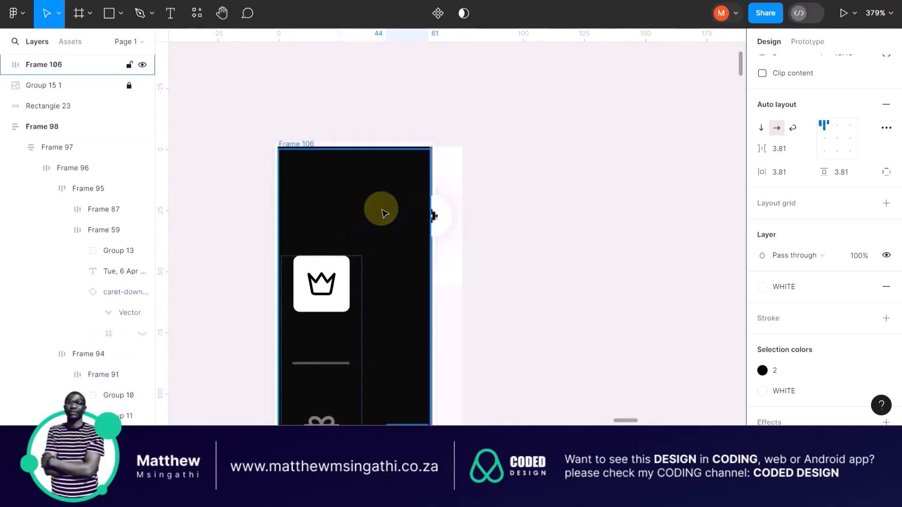
pyautogui.scroll(-10, 378, 221)
pyautogui.scroll(-4, 378, 221)
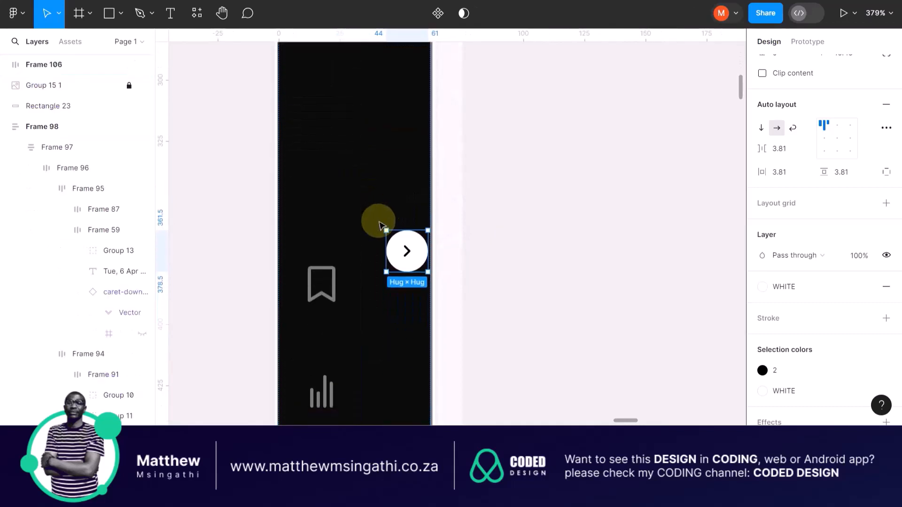
pyautogui.scroll(1, 378, 221)
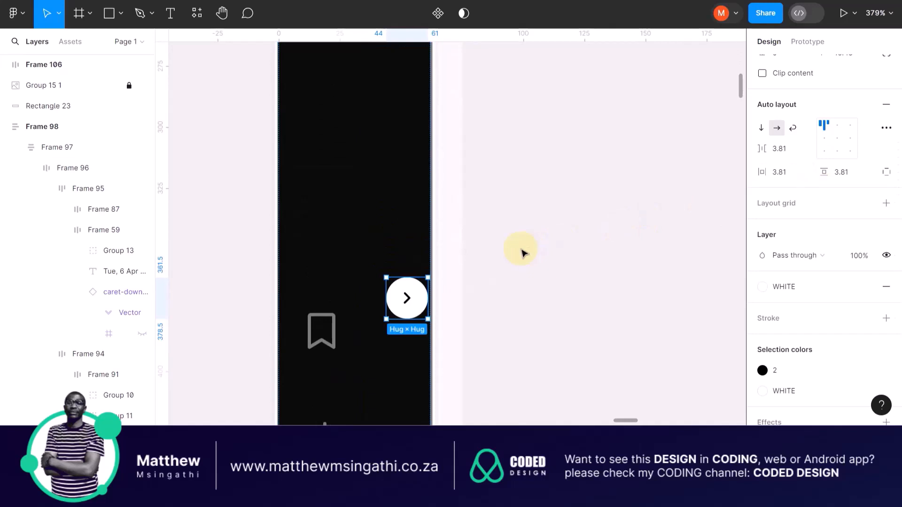
pyautogui.hotkey('ctrl', 'z')
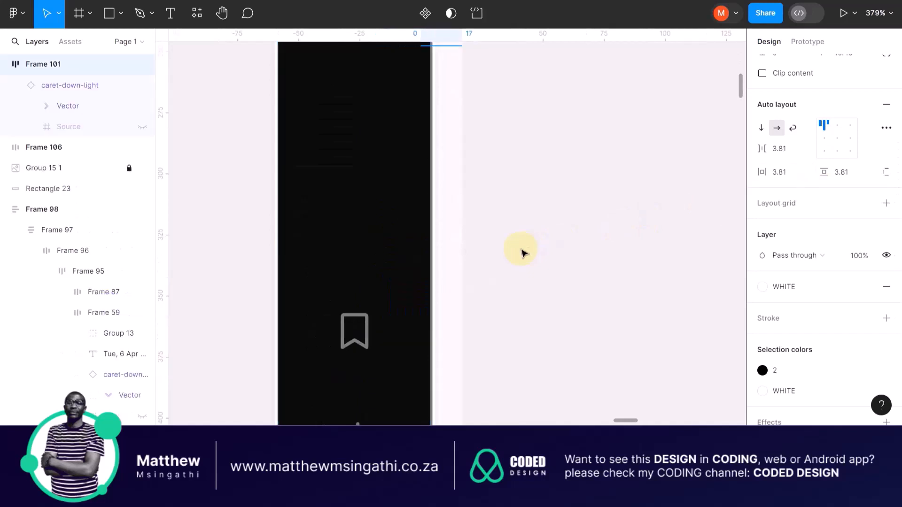
# Drop the round arrow button into the sidebar's icon stack below the crown icon and give it absolute position.
pyautogui.scroll(10, 475, 180)
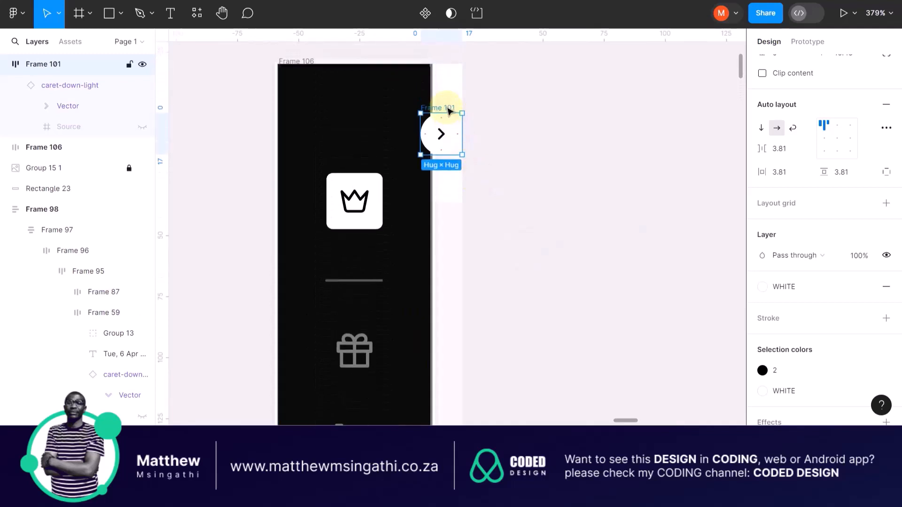
pyautogui.moveTo(447, 107); pyautogui.dragTo(368, 138)
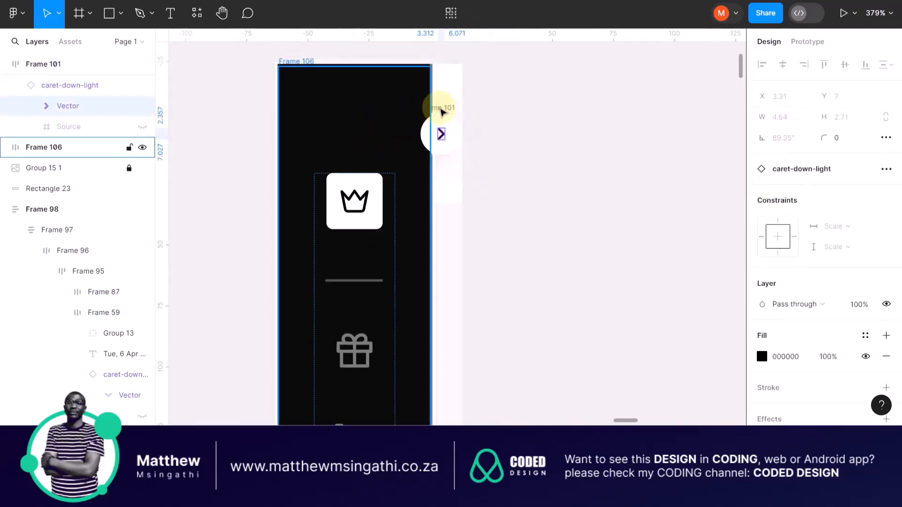
pyautogui.click(442, 108)
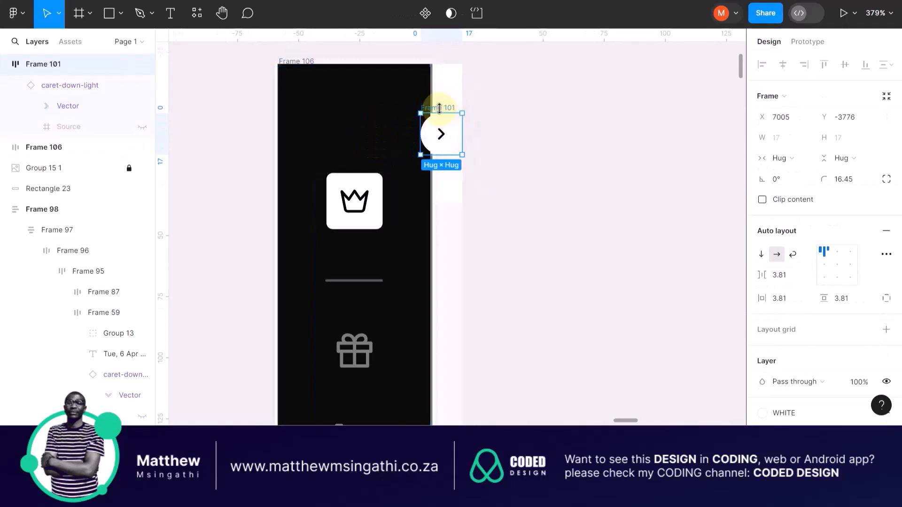
pyautogui.scroll(5, 413, 101)
pyautogui.click(568, 114)
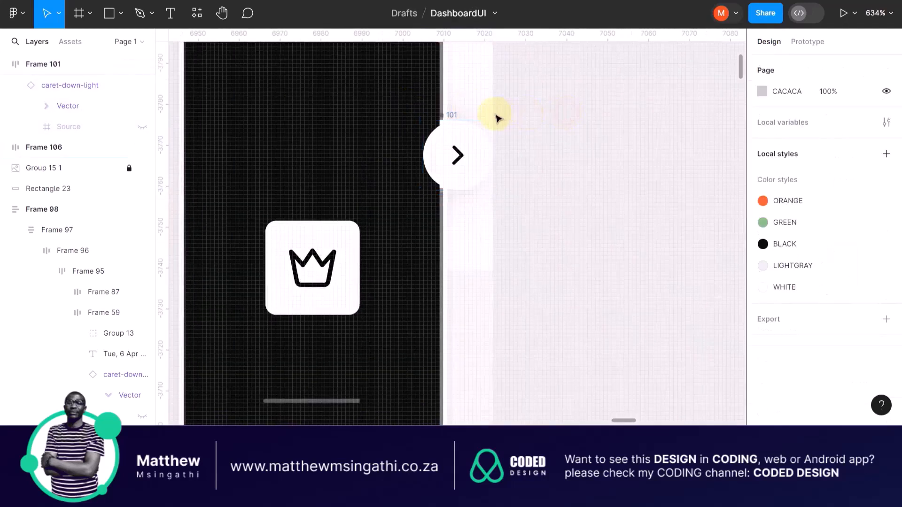
pyautogui.click(452, 115)
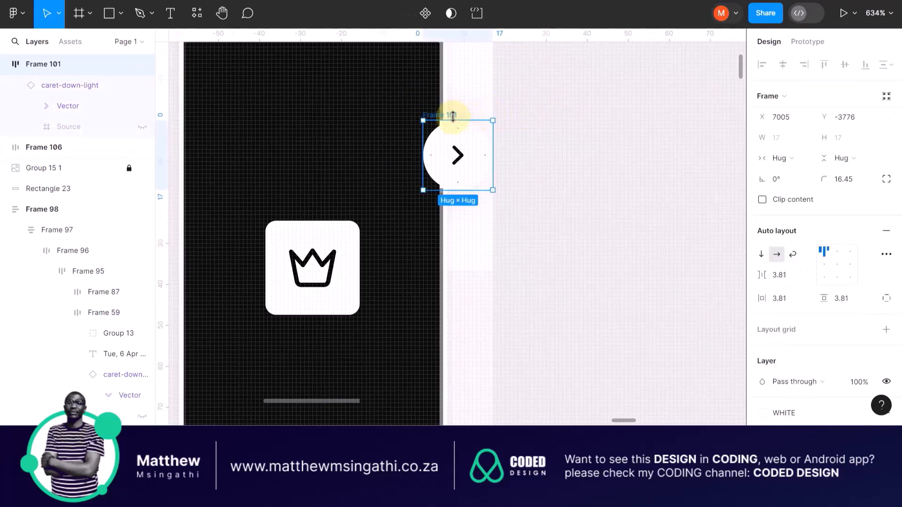
pyautogui.moveTo(457, 119)
pyautogui.mouseDown()
pyautogui.moveTo(423, 135)
pyautogui.moveTo(361, 142)
pyautogui.moveTo(324, 165)
pyautogui.moveTo(307, 337)
pyautogui.mouseUp()
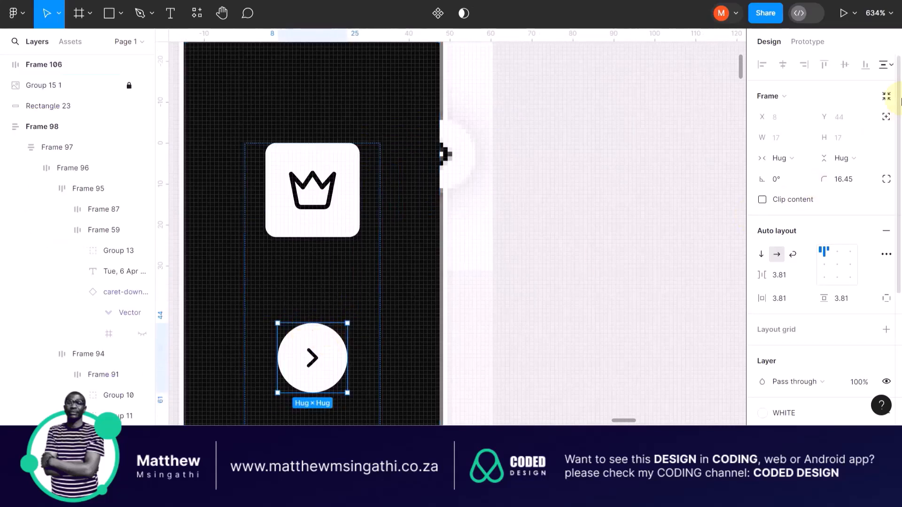
pyautogui.click(886, 117)
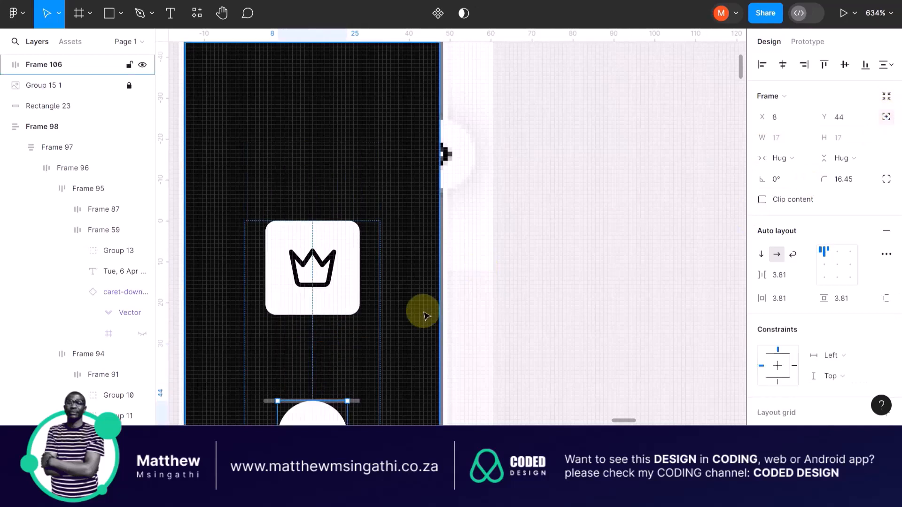
# Move the absolutely positioned arrow button up to the sidebar's right edge at X 48, Y 20.
pyautogui.scroll(-5, 421, 310)
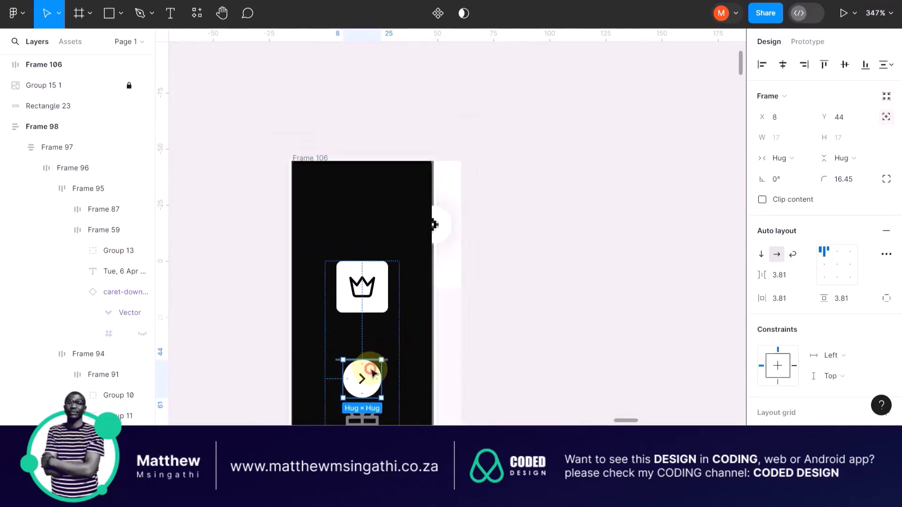
pyautogui.moveTo(371, 372); pyautogui.dragTo(430, 219)
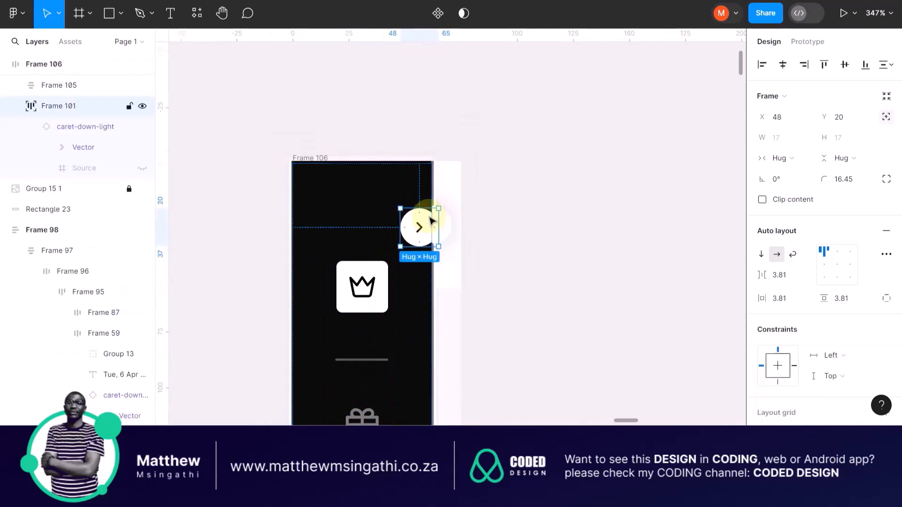
pyautogui.scroll(5, 431, 219)
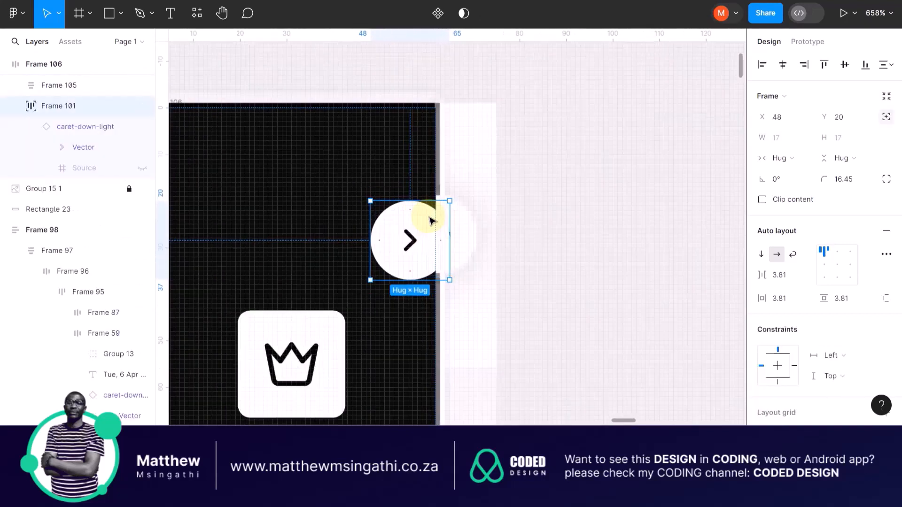
# Try to ungroup the round arrow button's frame, and undo the ungrouping.
pyautogui.rightClick(415, 224)
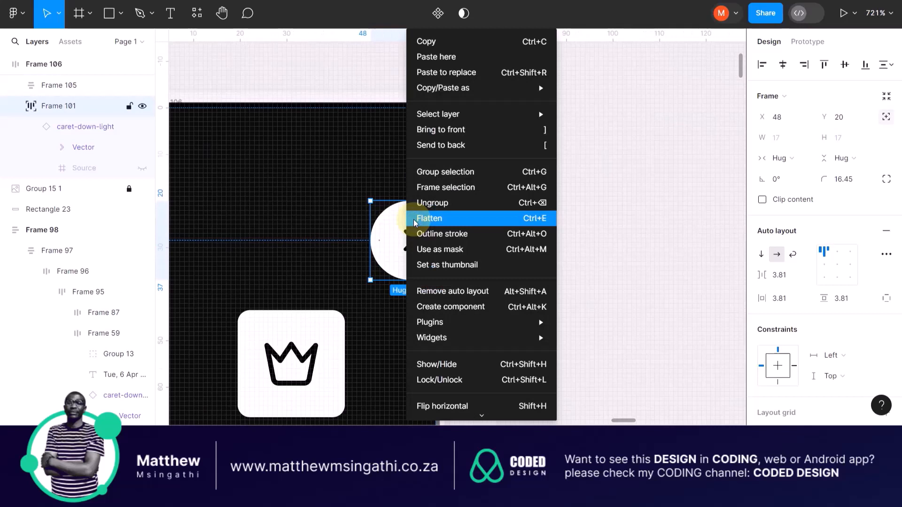
pyautogui.click(421, 203)
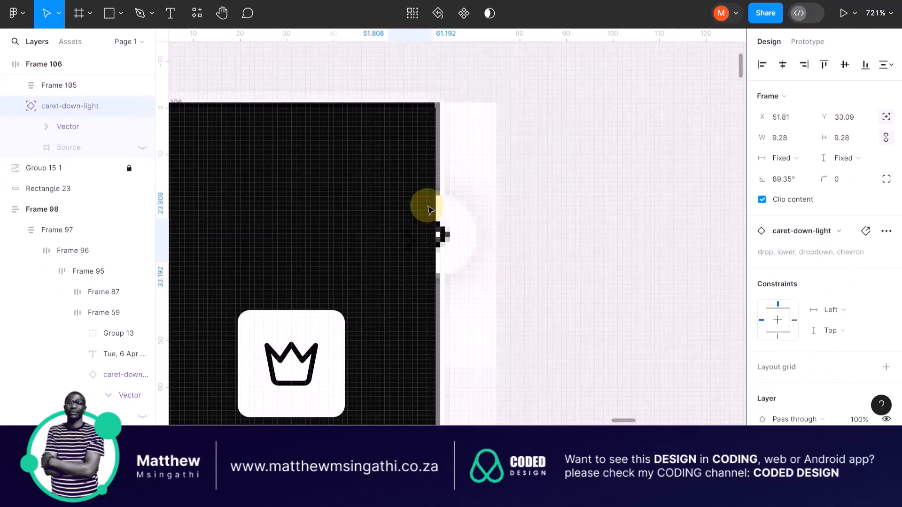
pyautogui.hotkey('ctrl', 'z')
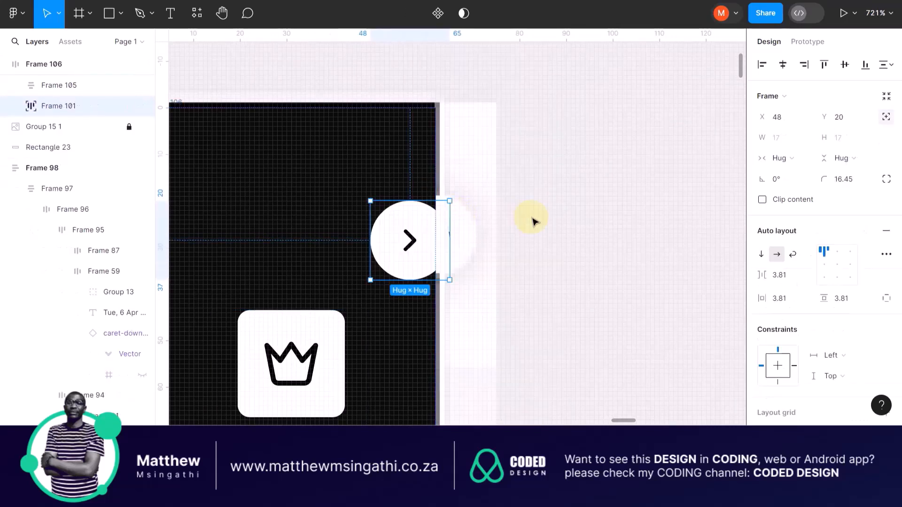
# Shift the arrow button to X 53, Y 19 so it straddles the sidebar's right edge.
pyautogui.scroll(5, 425, 210)
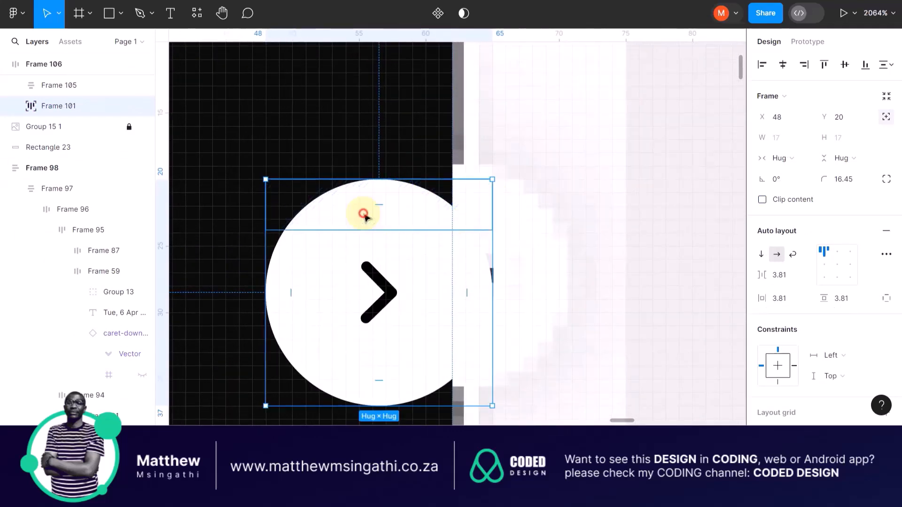
pyautogui.moveTo(362, 210); pyautogui.dragTo(436, 206)
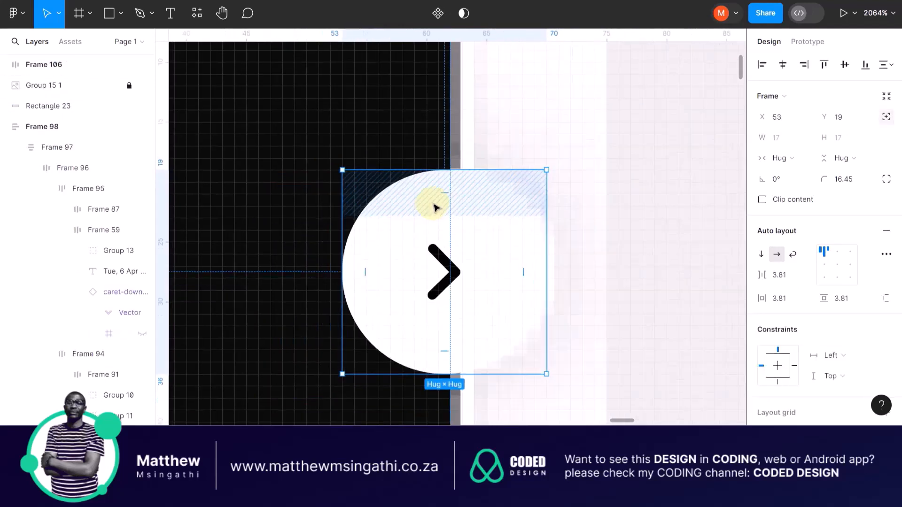
# Move the sidebar frame aside to test that the arrow button travels with it, and undo the move.
pyautogui.scroll(-10, 435, 206)
pyautogui.click(437, 168)
pyautogui.moveTo(379, 171); pyautogui.dragTo(345, 173)
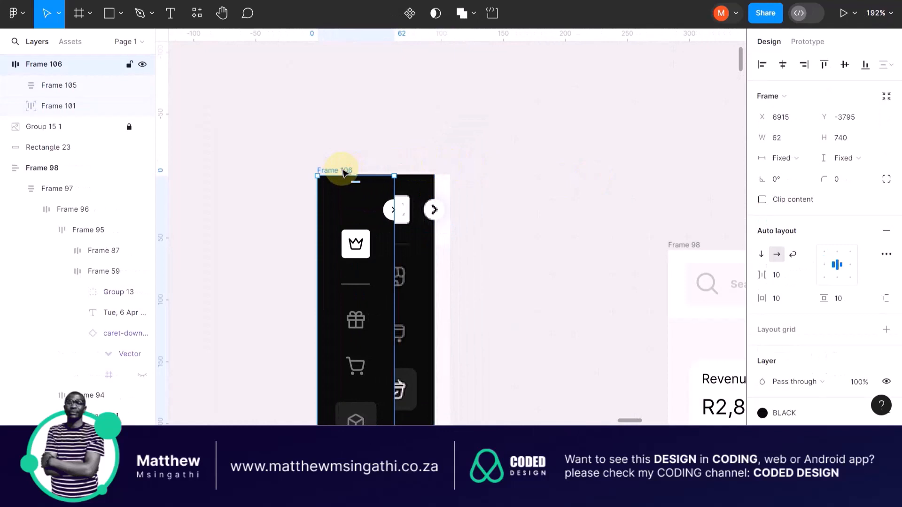
pyautogui.hotkey('ctrl', 'z')
# Move the sidebar frame away from the reference image and against the left edge of dashboard Frame 98.
pyautogui.scroll(-7, 345, 173)
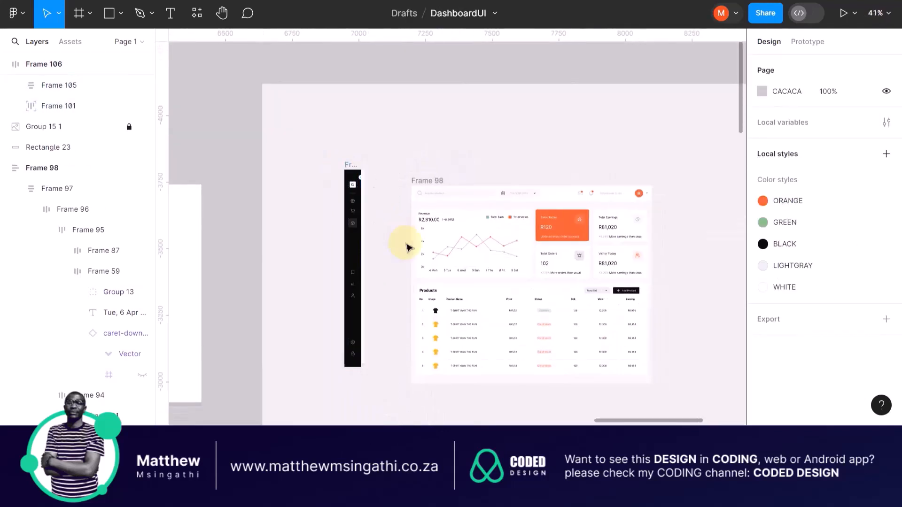
pyautogui.scroll(3, 407, 248)
pyautogui.moveTo(319, 117); pyautogui.dragTo(403, 155)
pyautogui.scroll(10, 428, 157)
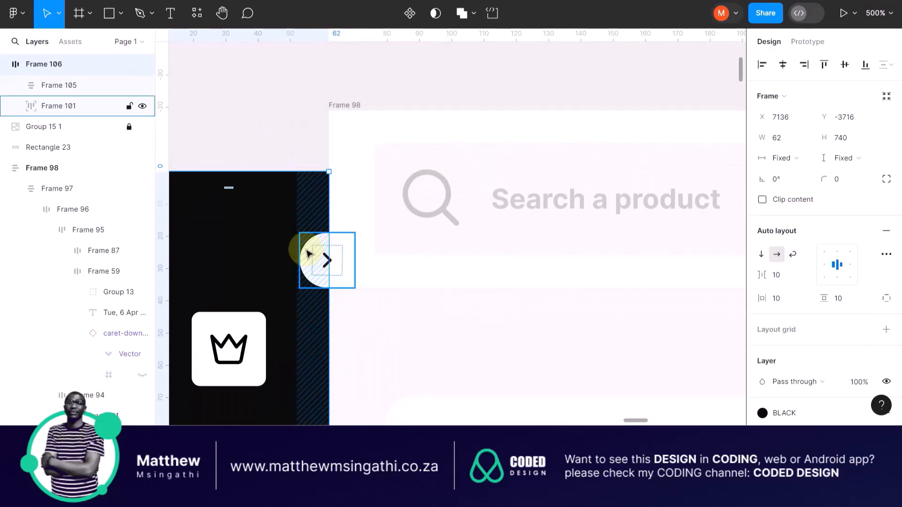
pyautogui.click(308, 111)
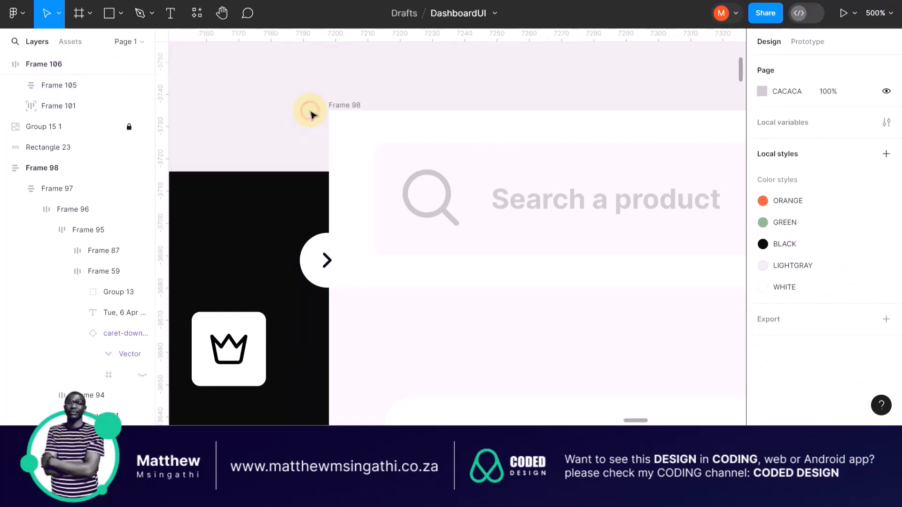
# Shift the sidebar frame to X 7132, just left of Frame 98, and align the top edges of both frames.
pyautogui.moveTo(270, 195); pyautogui.dragTo(261, 146)
pyautogui.hscroll(-3, 284, 135)
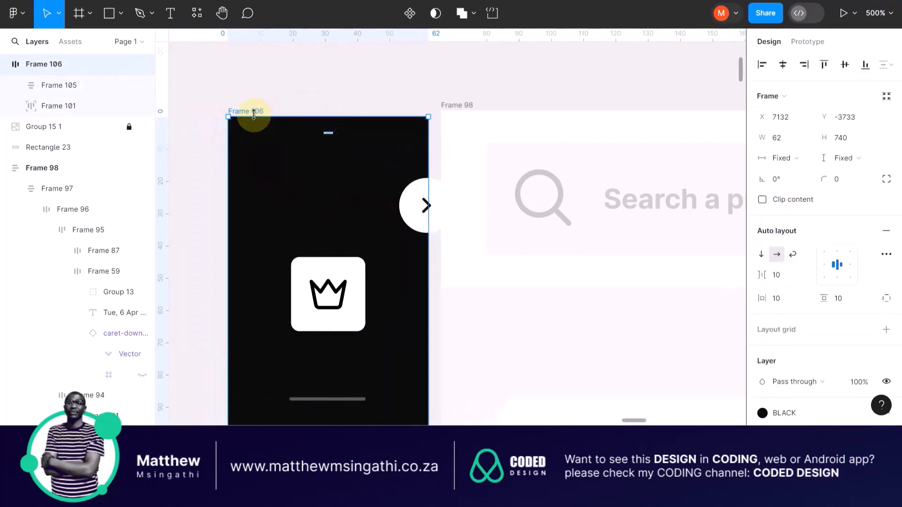
pyautogui.keyDown('shift'); pyautogui.click(454, 106); pyautogui.keyUp('shift')
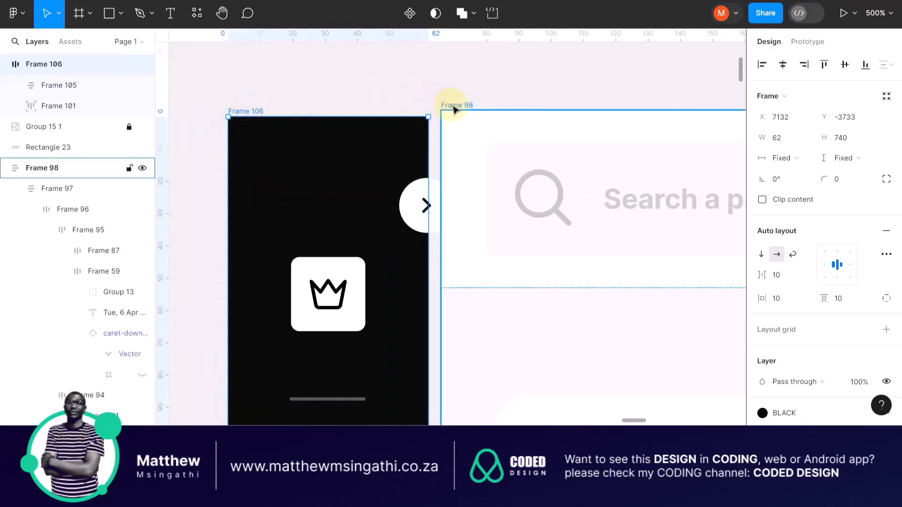
pyautogui.click(825, 66)
pyautogui.click(470, 103)
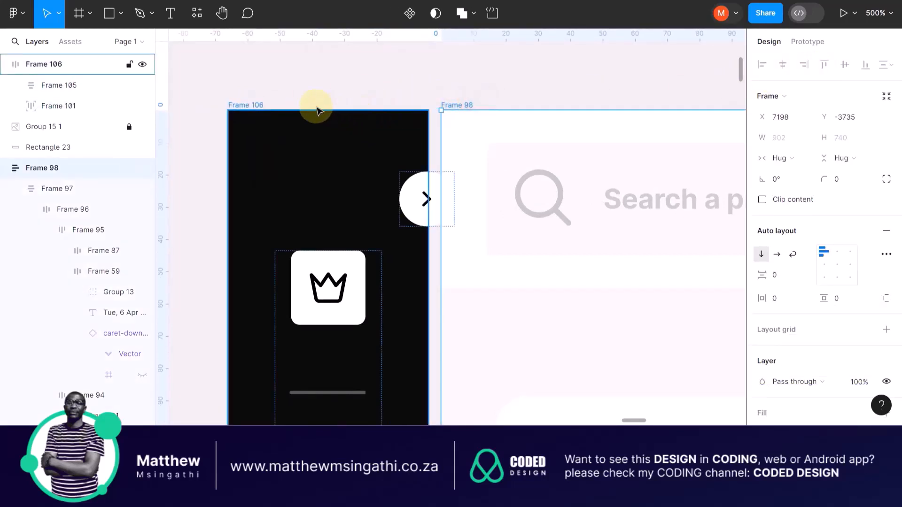
# Move the sidebar frame flush against Frame 98's left edge at X 7136, Y -3735, and check that their top and bottom edges match.
pyautogui.click(282, 90)
pyautogui.moveTo(244, 102); pyautogui.dragTo(258, 109)
pyautogui.scroll(-10, 323, 195)
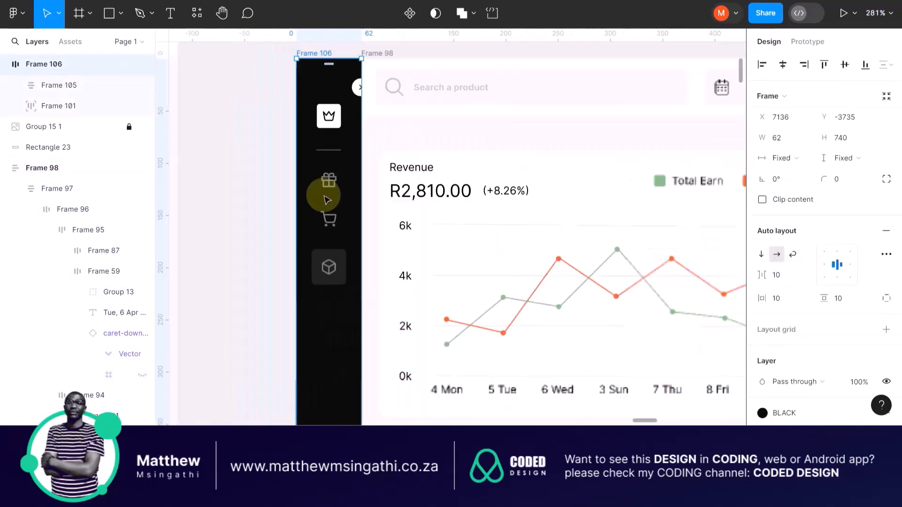
pyautogui.scroll(-5, 332, 329)
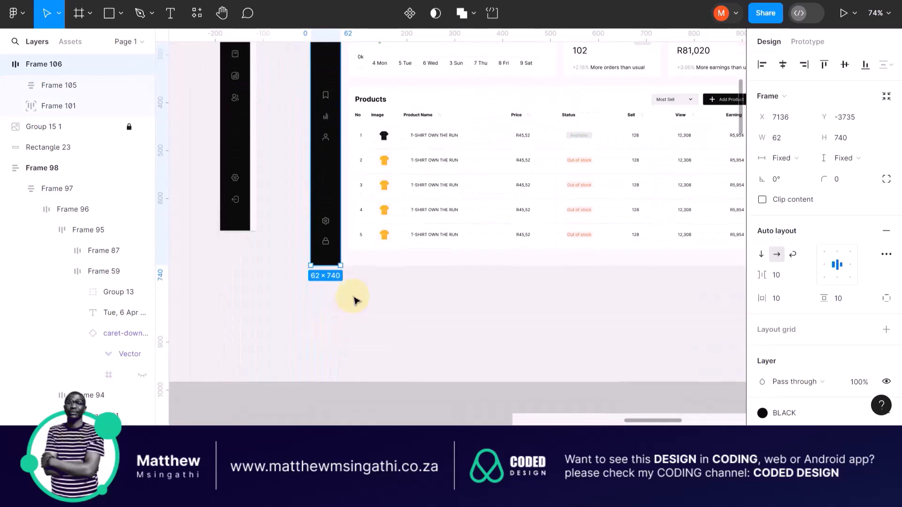
pyautogui.scroll(5, 354, 298)
pyautogui.scroll(8, 333, 221)
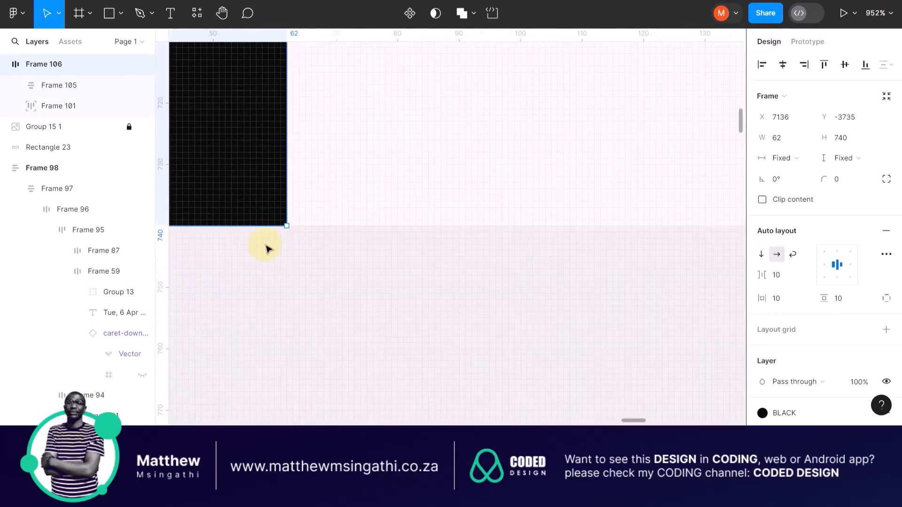
pyautogui.scroll(-15, 288, 230)
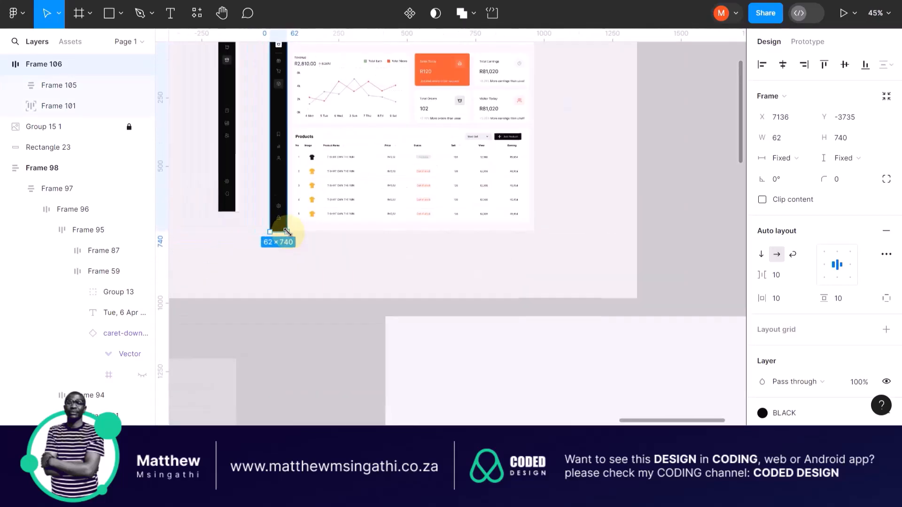
pyautogui.scroll(3, 285, 230)
pyautogui.scroll(6, 298, 132)
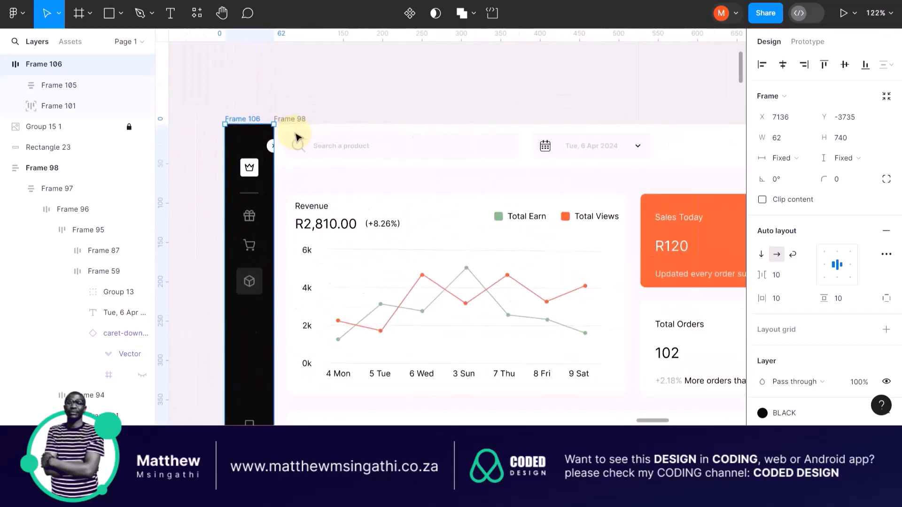
# Add a drop shadow effect to the round white arrow button (Frame 101) on the sidebar's edge.
pyautogui.click(256, 83)
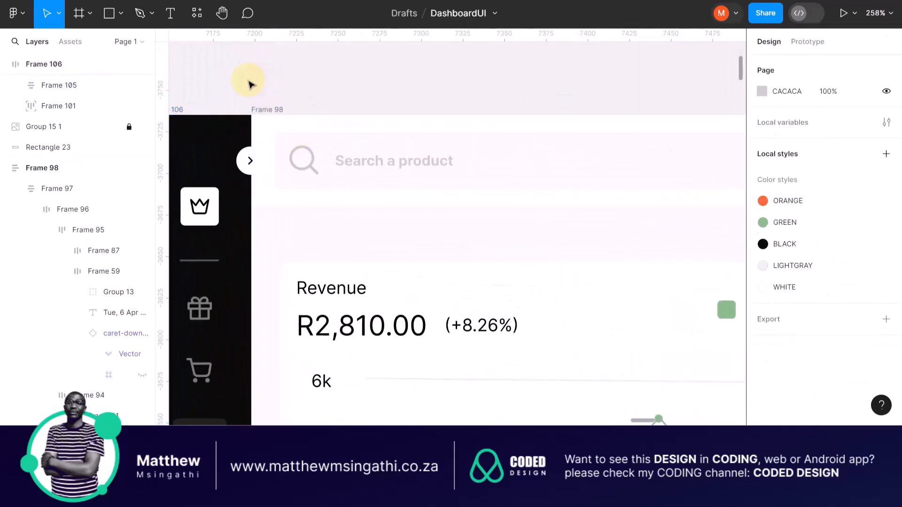
pyautogui.scroll(5, 232, 155)
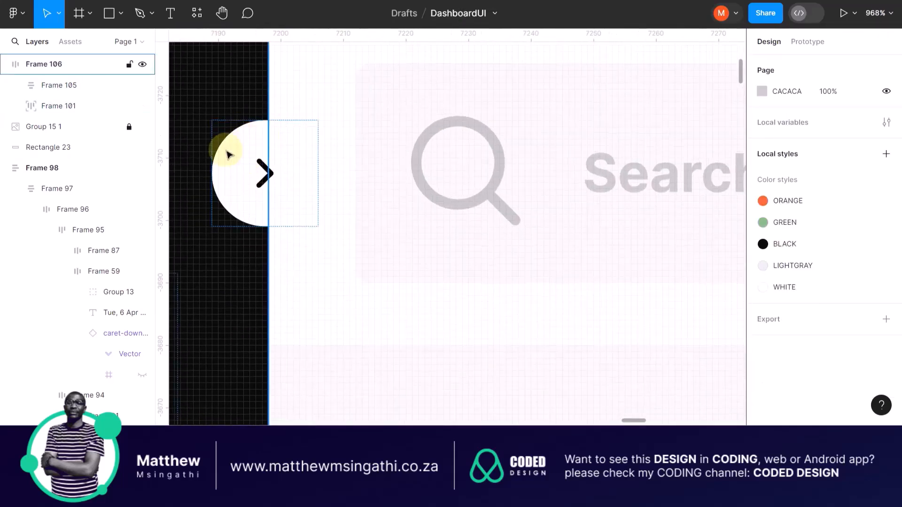
pyautogui.doubleClick(253, 143)
pyautogui.click(243, 65)
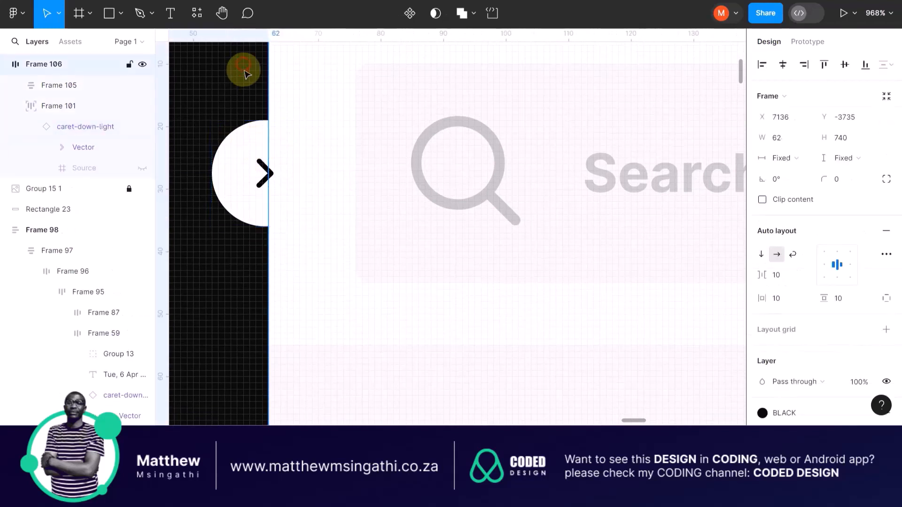
pyautogui.click(250, 136)
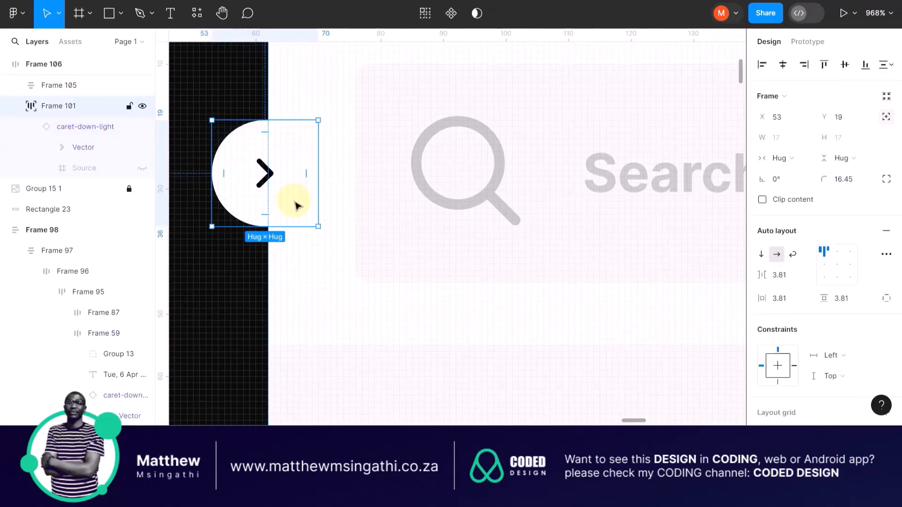
pyautogui.scroll(-5, 805, 310)
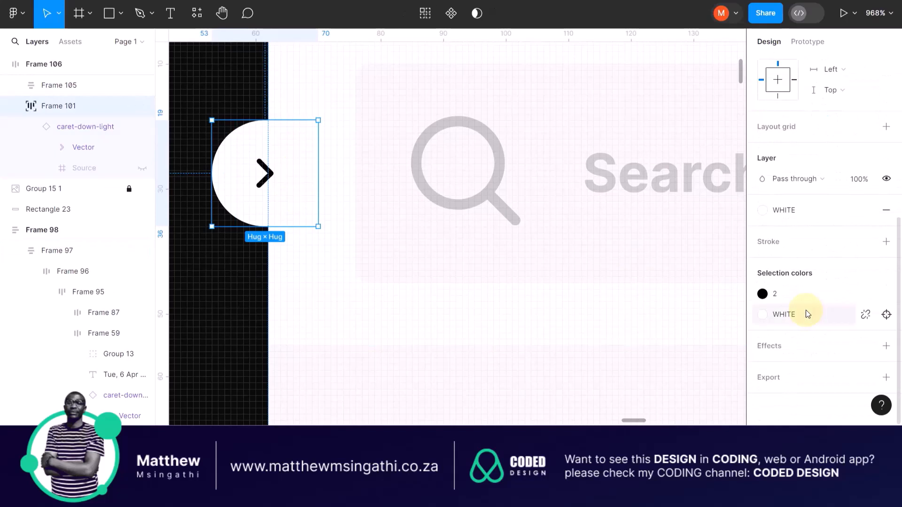
pyautogui.click(767, 350)
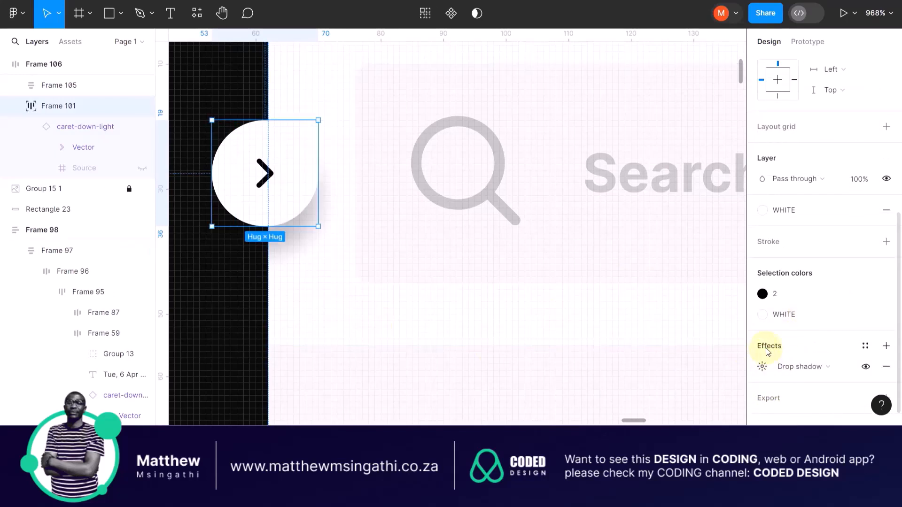
# Set the arrow button's drop shadow offset to X -0.5 and Y 1.
pyautogui.click(762, 368)
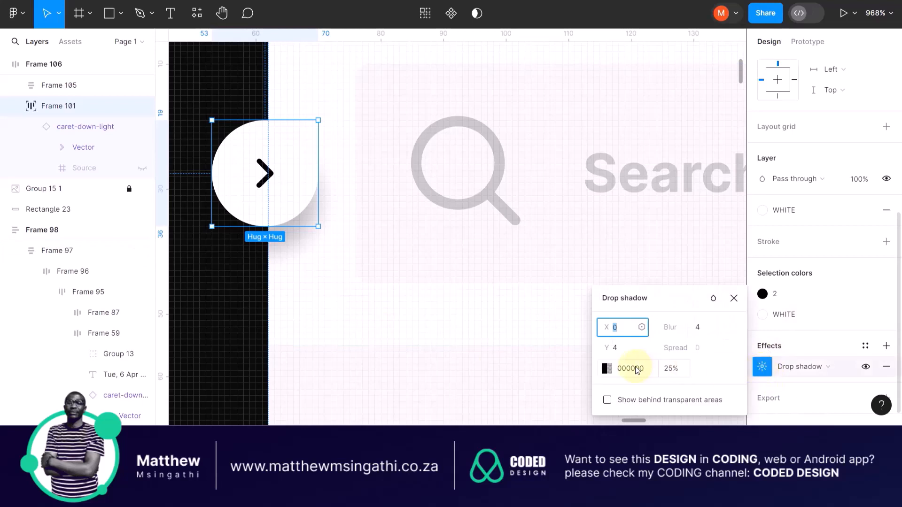
pyautogui.moveTo(606, 327); pyautogui.dragTo(606, 348)
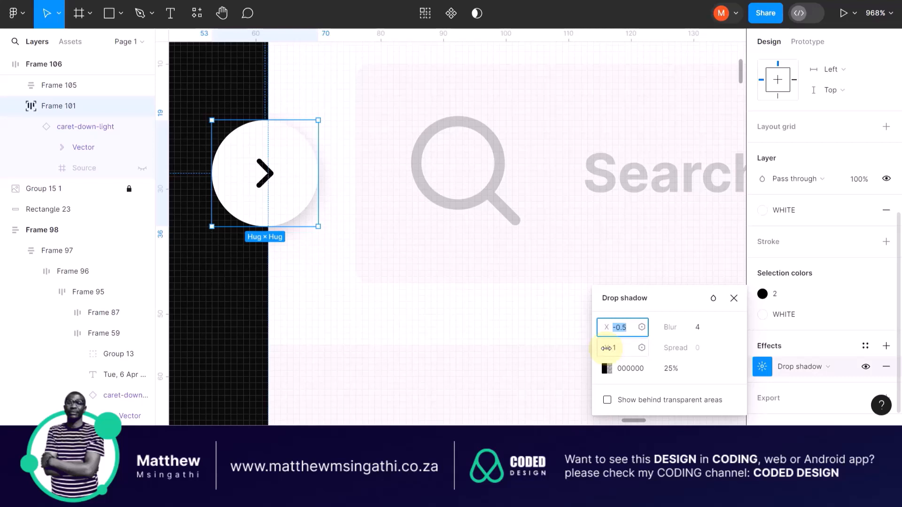
pyautogui.click(379, 319)
# Wrap the sidebar Frame 106 and the dashboard content Frame 98 together in one auto layout frame.
pyautogui.scroll(-10, 379, 322)
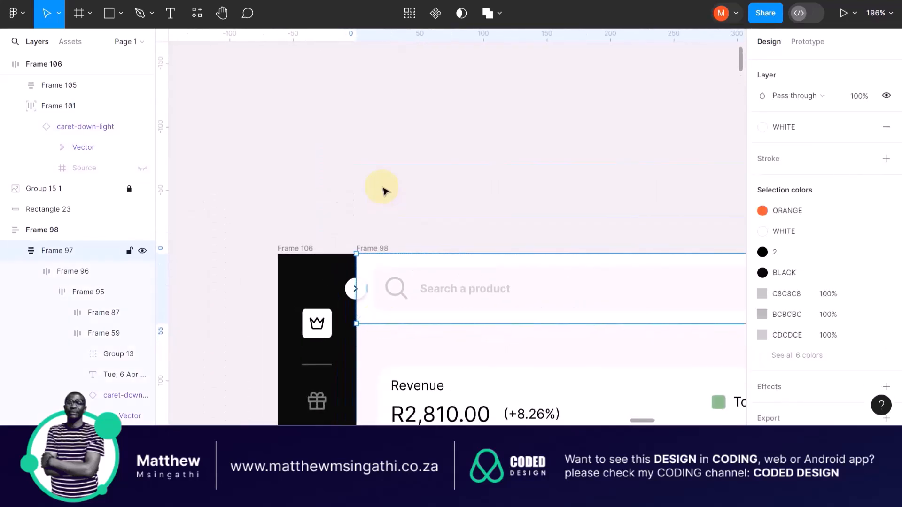
pyautogui.click(383, 191)
pyautogui.click(294, 247)
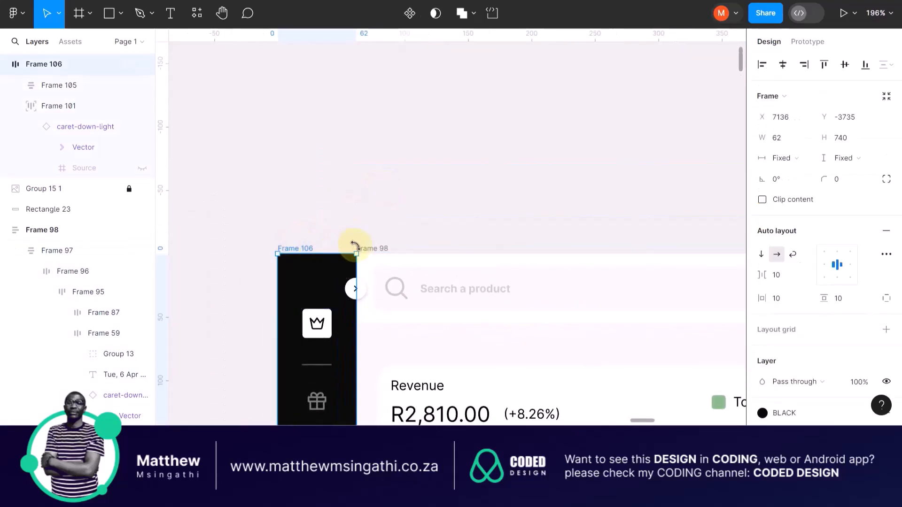
pyautogui.keyDown('shift'); pyautogui.click(370, 251); pyautogui.keyUp('shift')
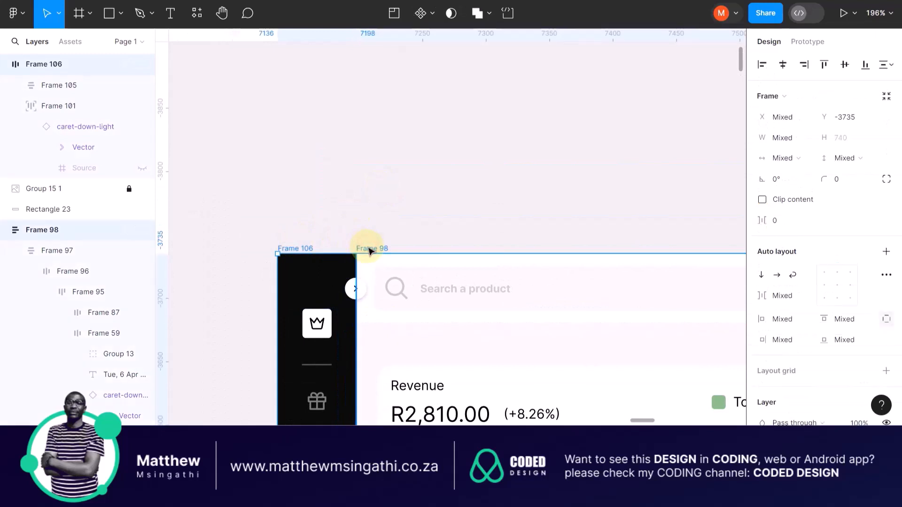
pyautogui.hotkey('shift', 'a')
pyautogui.click(380, 226)
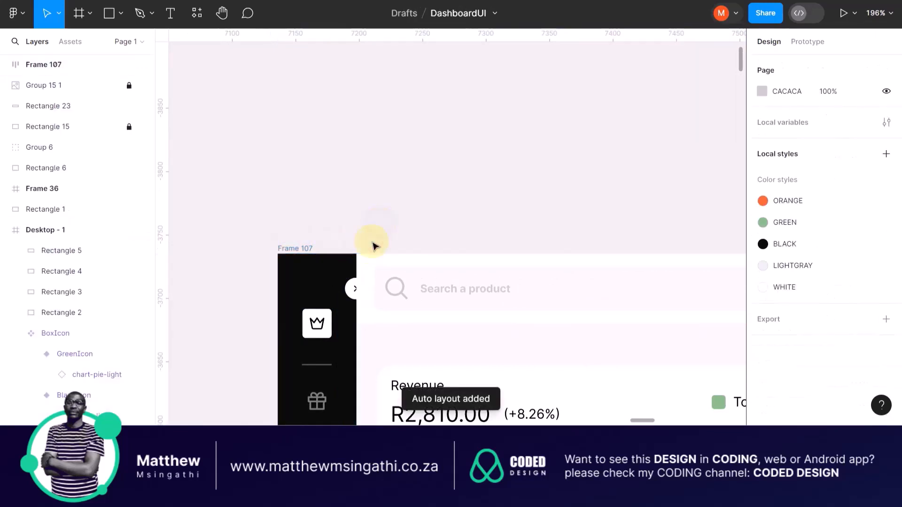
# Unlock the sidebar reference image Group 15 1 and the background Rectangle 15, and shift the rectangle to Y -4108.
pyautogui.scroll(-10, 346, 256)
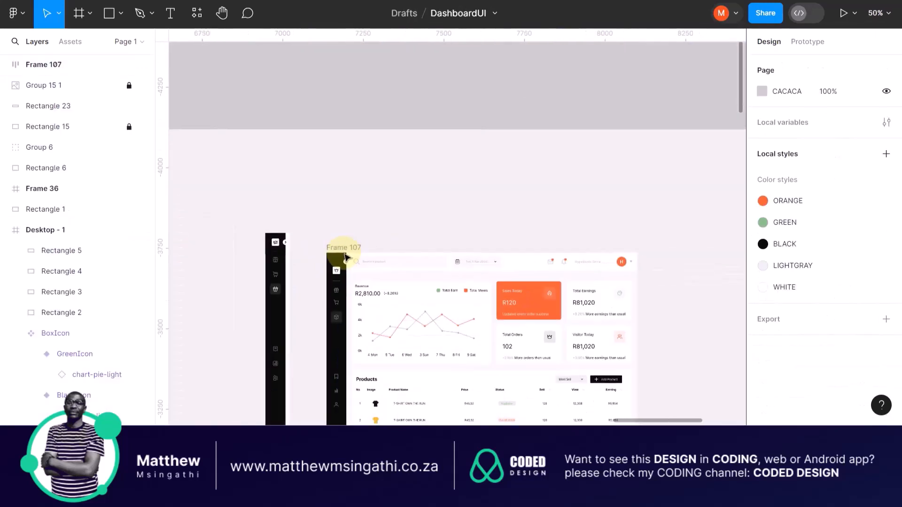
pyautogui.scroll(-2, 346, 256)
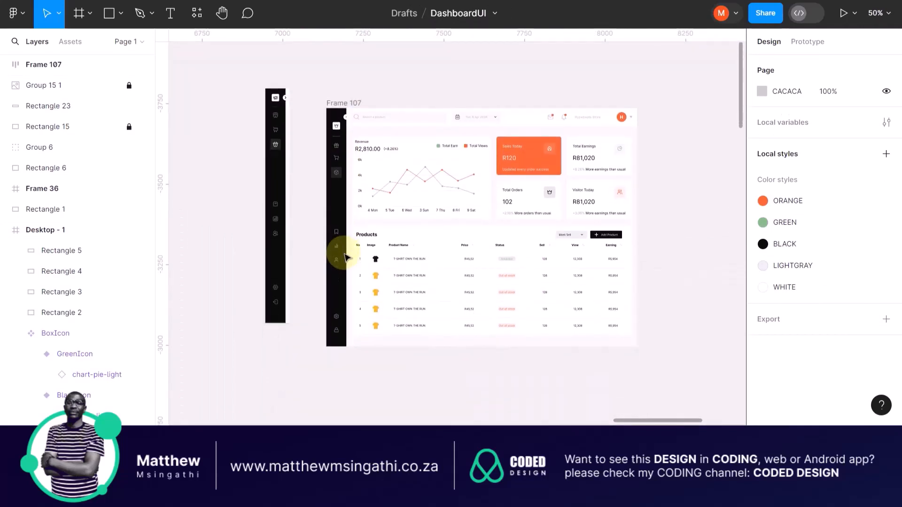
pyautogui.scroll(-8, 346, 256)
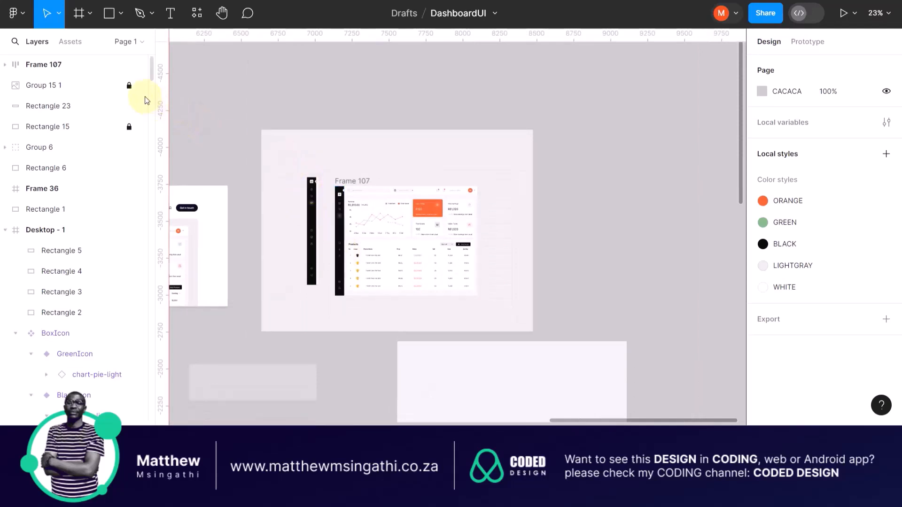
pyautogui.click(129, 86)
pyautogui.click(128, 126)
pyautogui.click(291, 174)
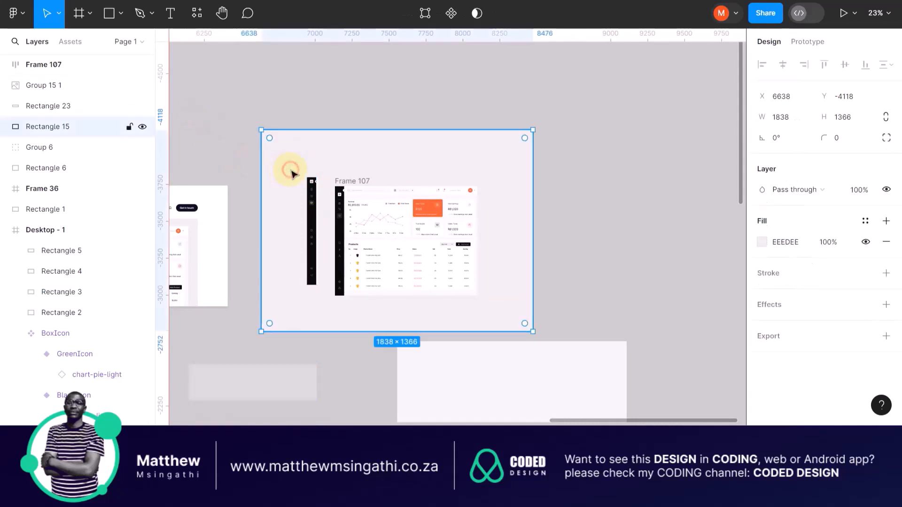
pyautogui.moveTo(293, 167); pyautogui.dragTo(295, 170)
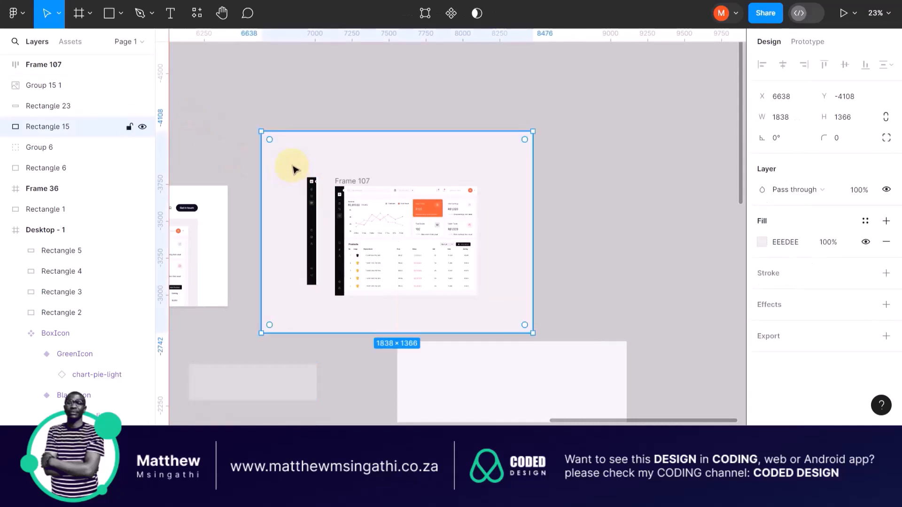
# Move the 1024 × 768 dashboard reference Group 9 beside the background rectangle, to X 8547, Y -3968.
pyautogui.hscroll(-3, 292, 167)
pyautogui.scroll(-4, 292, 165)
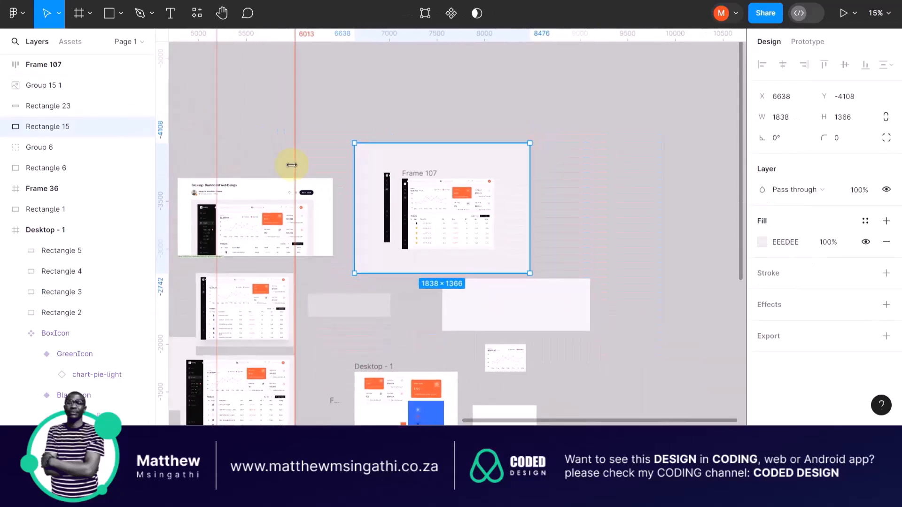
pyautogui.hscroll(-1, 292, 236)
pyautogui.hscroll(-2, 291, 236)
pyautogui.scroll(-2, 292, 236)
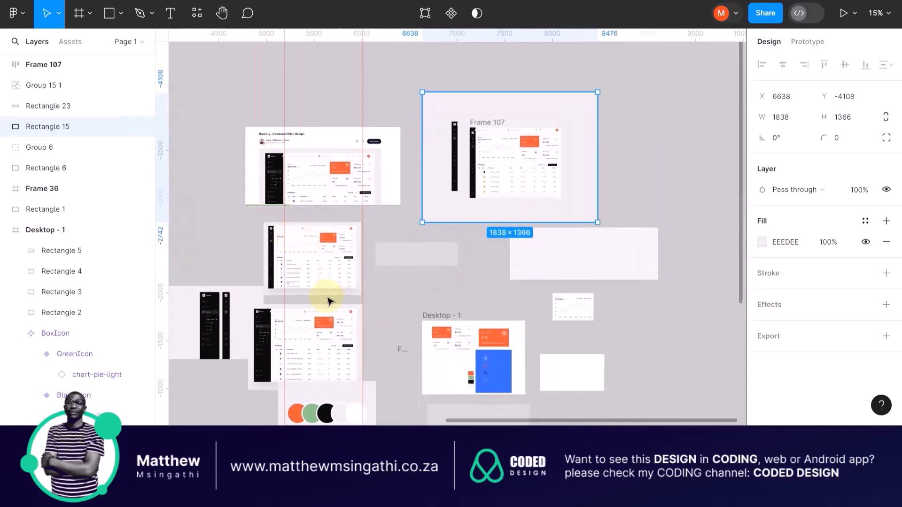
pyautogui.press('Escape')
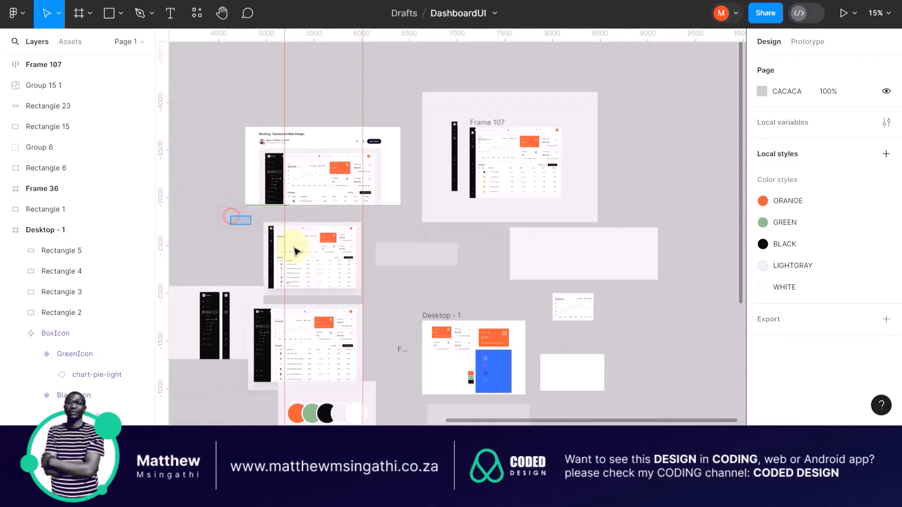
pyautogui.click(345, 275)
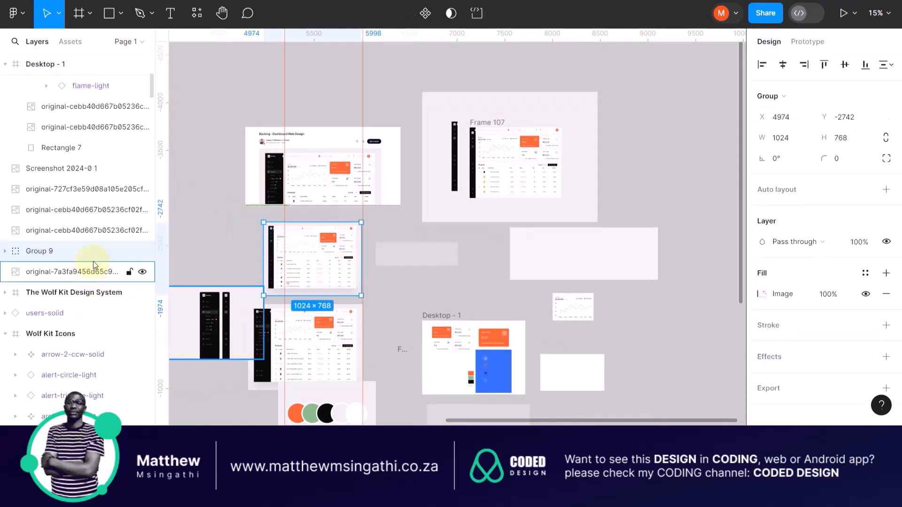
pyautogui.click(252, 229)
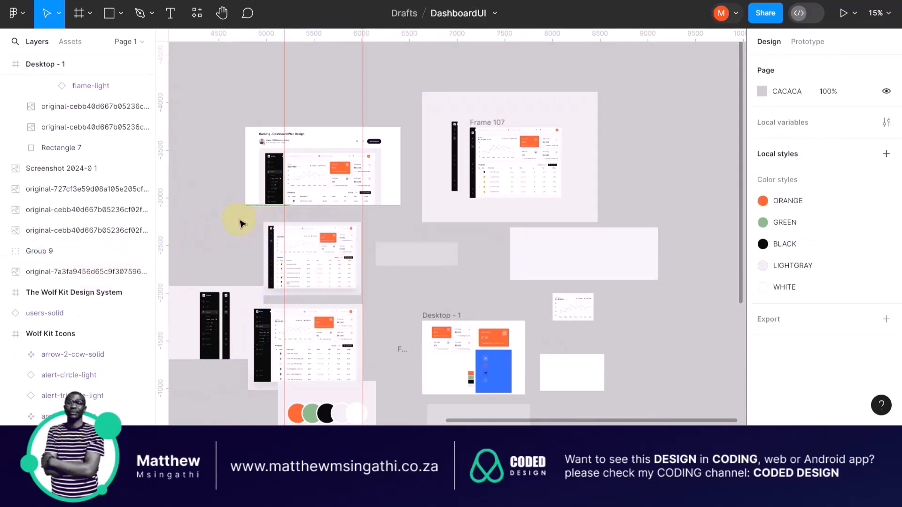
pyautogui.moveTo(230, 216); pyautogui.dragTo(308, 256)
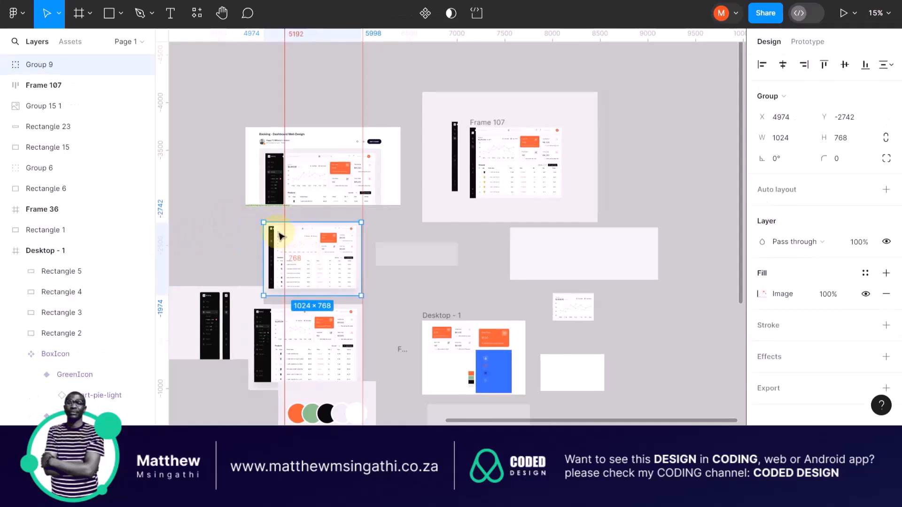
pyautogui.moveTo(273, 228); pyautogui.dragTo(616, 125)
# Delete the black sidebar reference image beside Frame 107.
pyautogui.scroll(3, 513, 147)
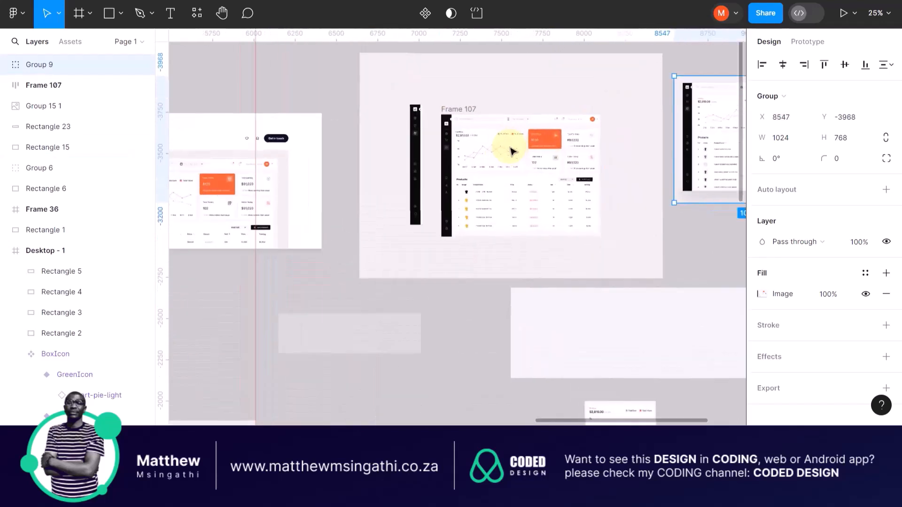
pyautogui.click(420, 111)
pyautogui.press('Delete')
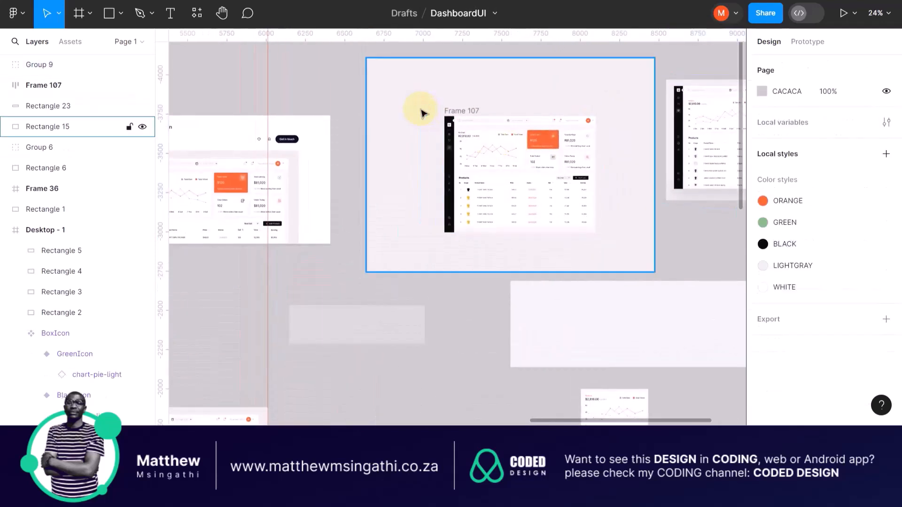
# Lower Rectangle 8 to X 7506, Y -2062, and shift the background rectangle, Frame 107 and the reference group together to the right.
pyautogui.hscroll(5, 421, 123)
pyautogui.scroll(-3, 418, 136)
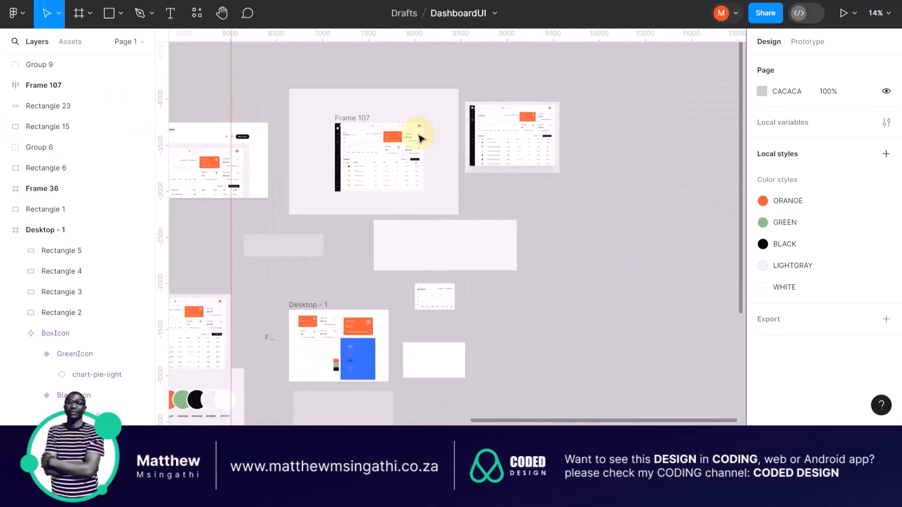
pyautogui.moveTo(459, 234); pyautogui.dragTo(456, 295)
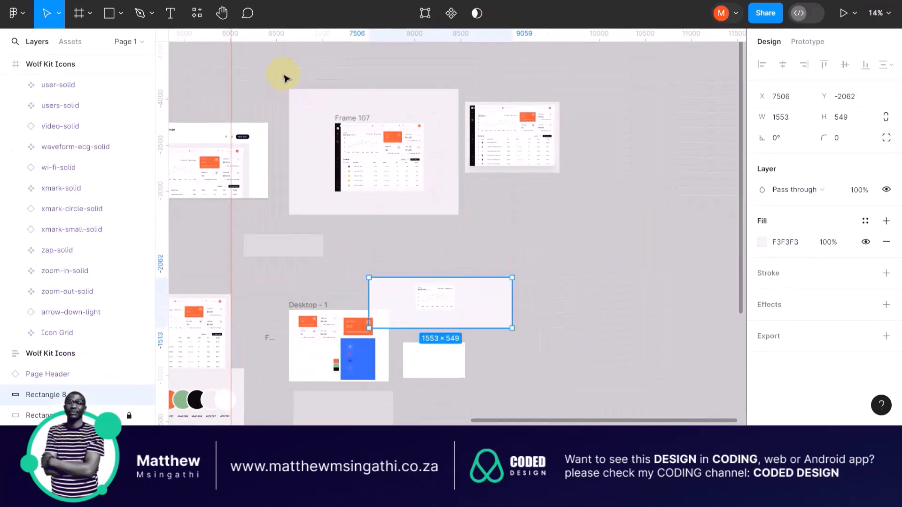
pyautogui.moveTo(287, 75); pyautogui.dragTo(517, 225)
pyautogui.moveTo(433, 182); pyautogui.dragTo(580, 162)
pyautogui.click(577, 261)
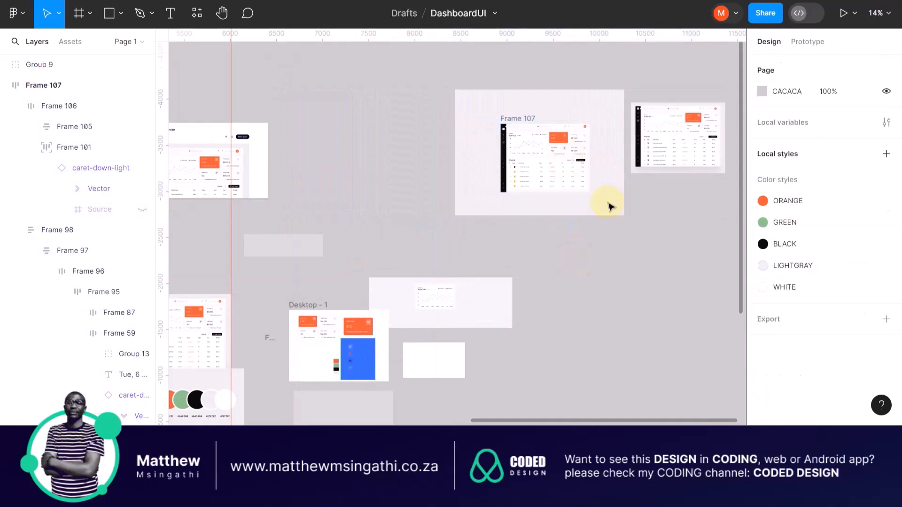
# Widen the background Rectangle 15 to 3261 by extending its left edge.
pyautogui.scroll(3, 615, 192)
pyautogui.scroll(2, 425, 161)
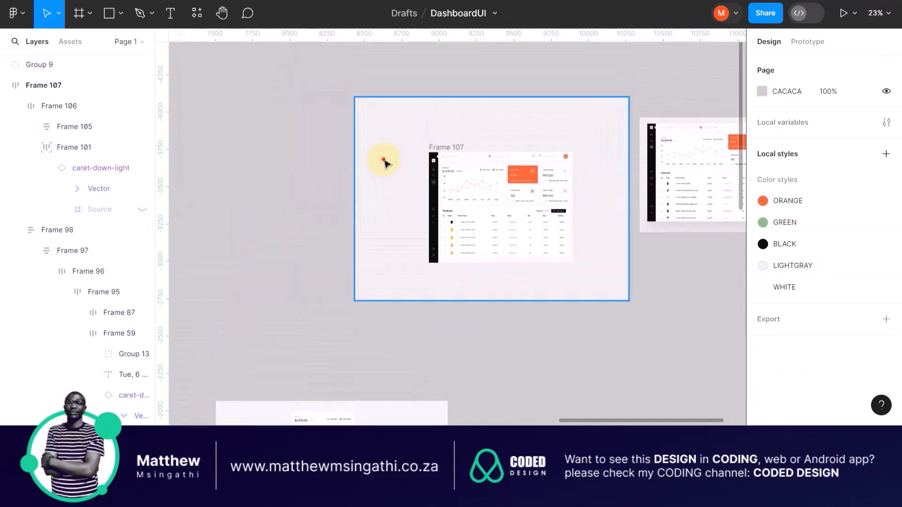
pyautogui.click(361, 174)
pyautogui.moveTo(355, 177); pyautogui.dragTo(222, 176)
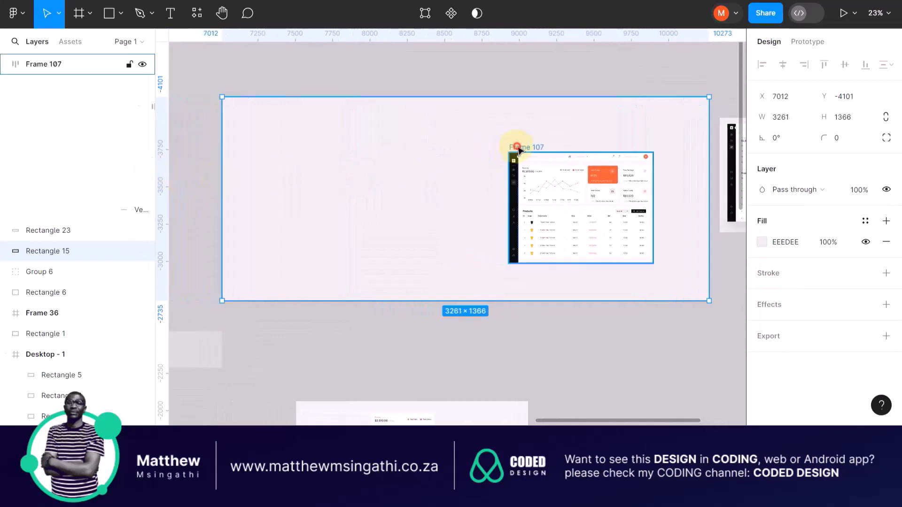
# Move Frame 107 toward the left end of the background rectangle, and reposition the rectangle to X 7241, Y -4079.
pyautogui.moveTo(519, 145); pyautogui.dragTo(335, 144)
pyautogui.click(529, 146)
pyautogui.click(293, 270)
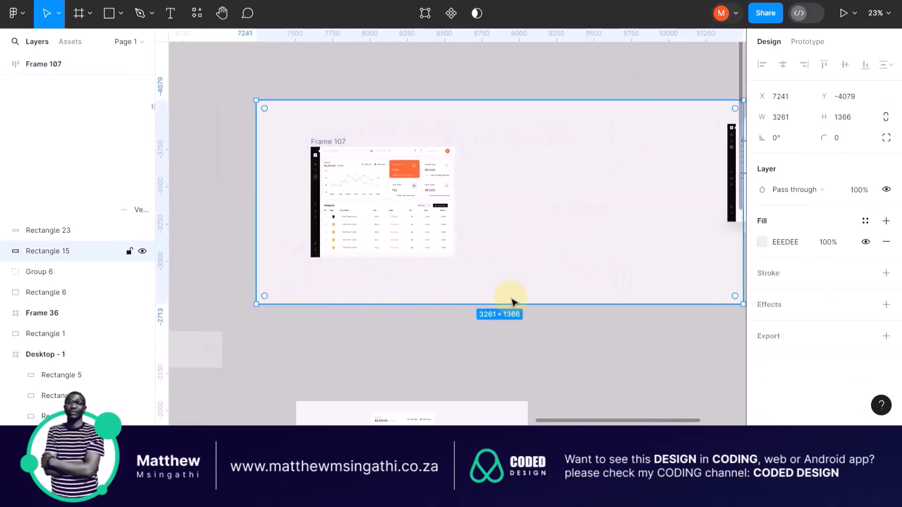
# Extend the background rectangle downward to a height of 1696 and deselect it.
pyautogui.moveTo(516, 303); pyautogui.dragTo(516, 352)
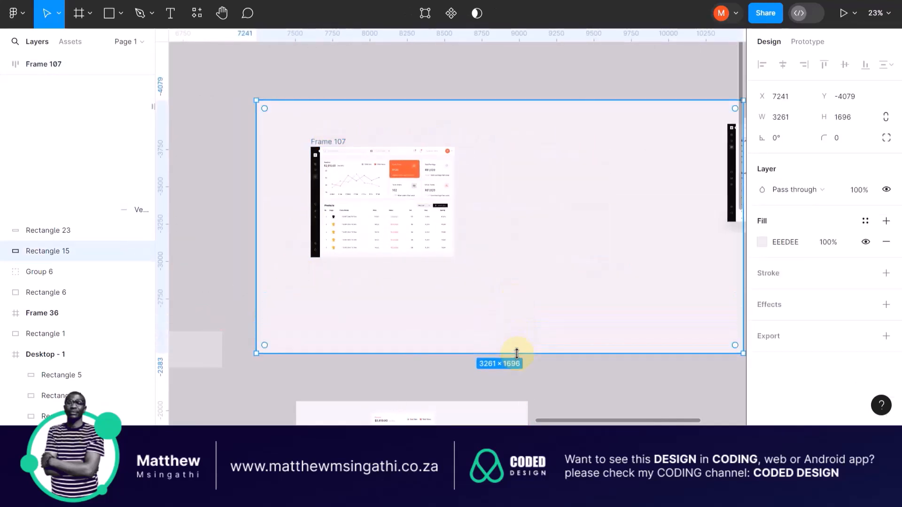
pyautogui.hscroll(5, 514, 252)
pyautogui.click(620, 107)
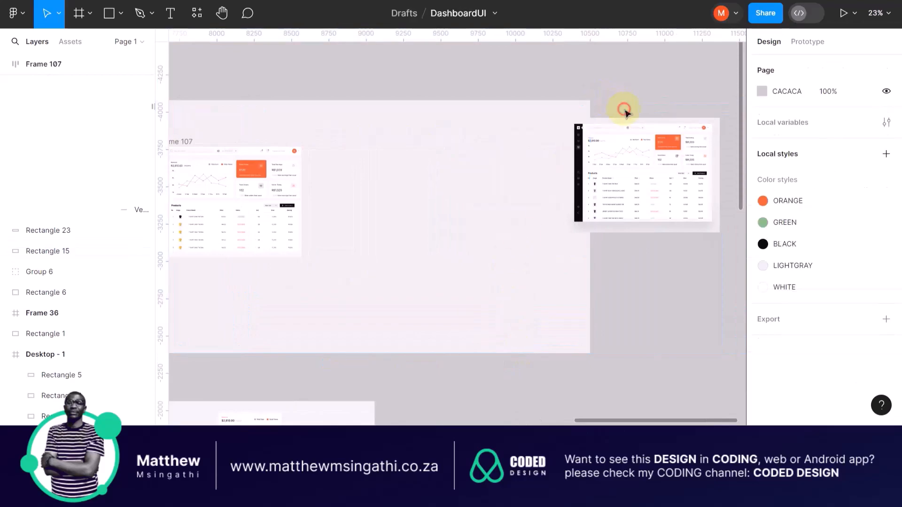